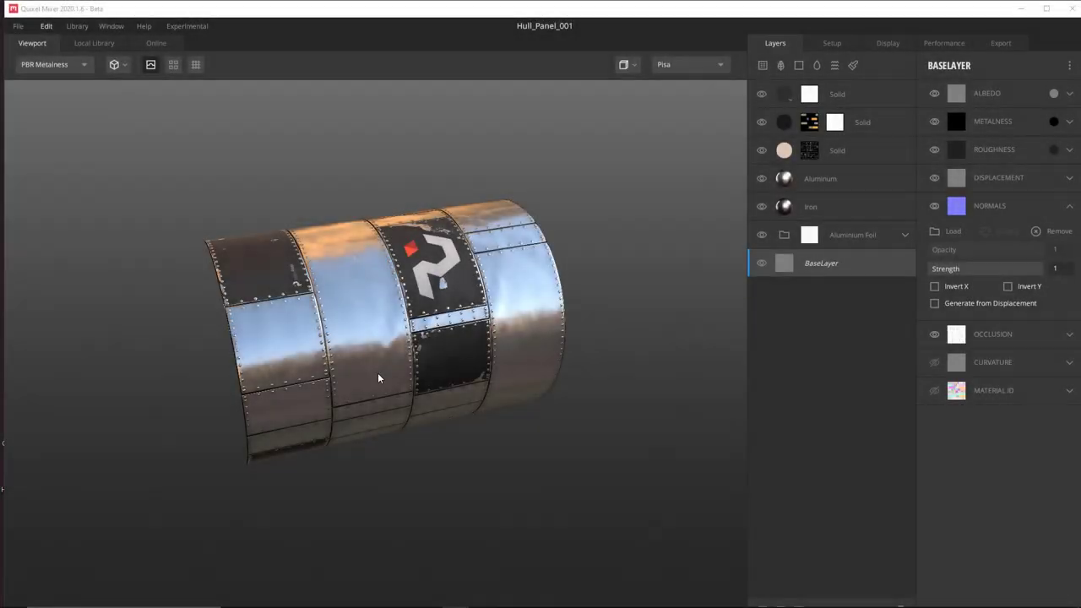
# - Orbit and zoom around the hull panel to inspect it from several angles
pyautogui.moveTo(364, 361)
pyautogui.mouseDown()
pyautogui.moveTo(382, 364)
pyautogui.moveTo(345, 370)
pyautogui.moveTo(358, 472)
pyautogui.moveTo(381, 365)
pyautogui.mouseUp()
pyautogui.moveTo(402, 314); pyautogui.dragTo(290, 273)
pyautogui.scroll(3, 333, 305)
pyautogui.scroll(-3, 333, 305)
pyautogui.scroll(3, 391, 358)
pyautogui.scroll(-3, 391, 358)
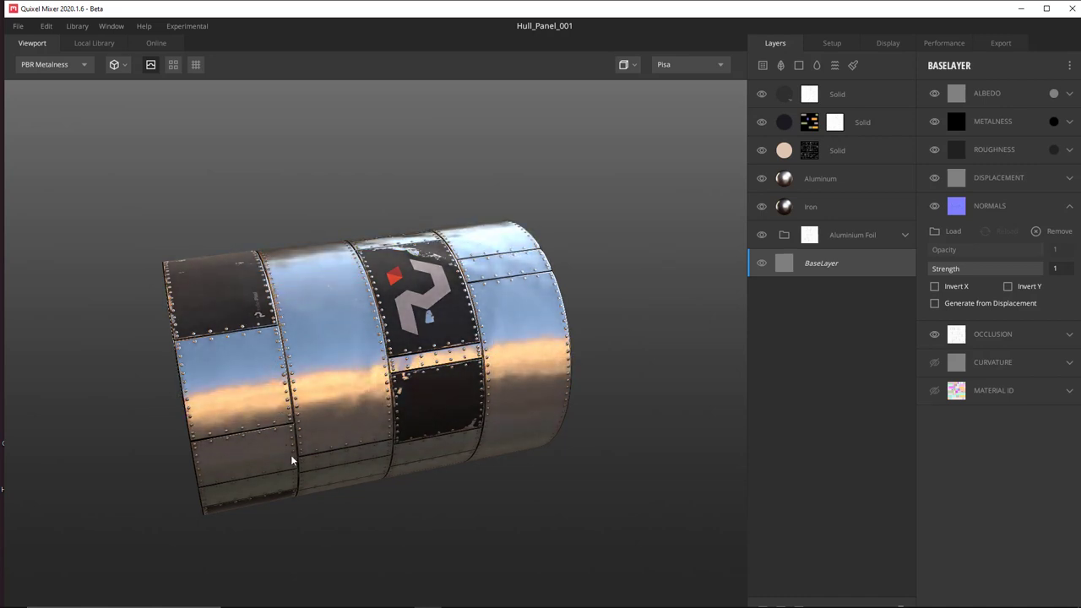
pyautogui.moveTo(490, 390); pyautogui.dragTo(446, 383)
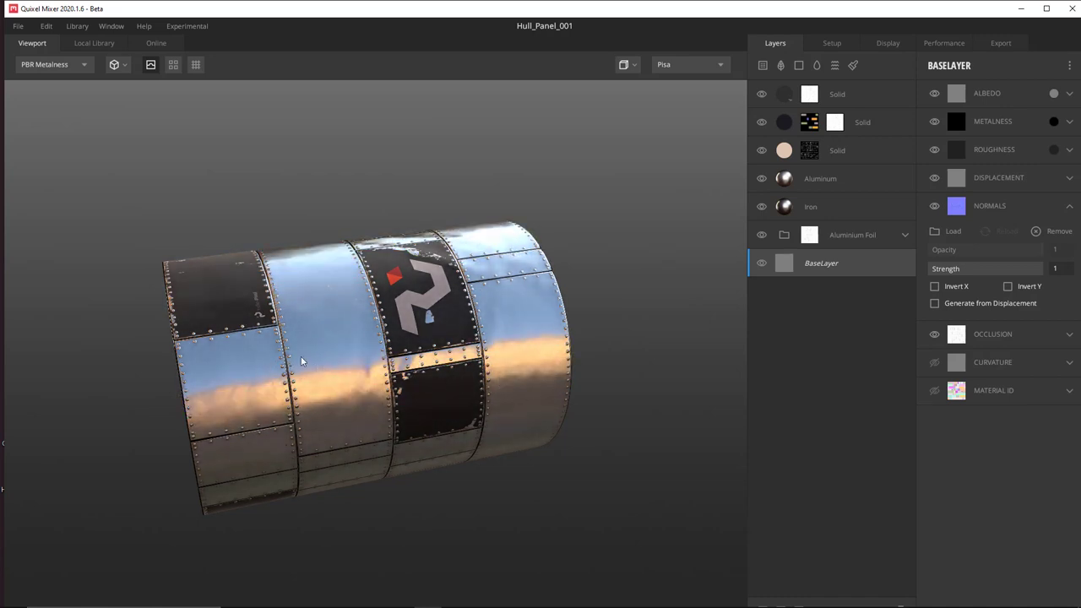
pyautogui.moveTo(376, 372); pyautogui.dragTo(455, 354)
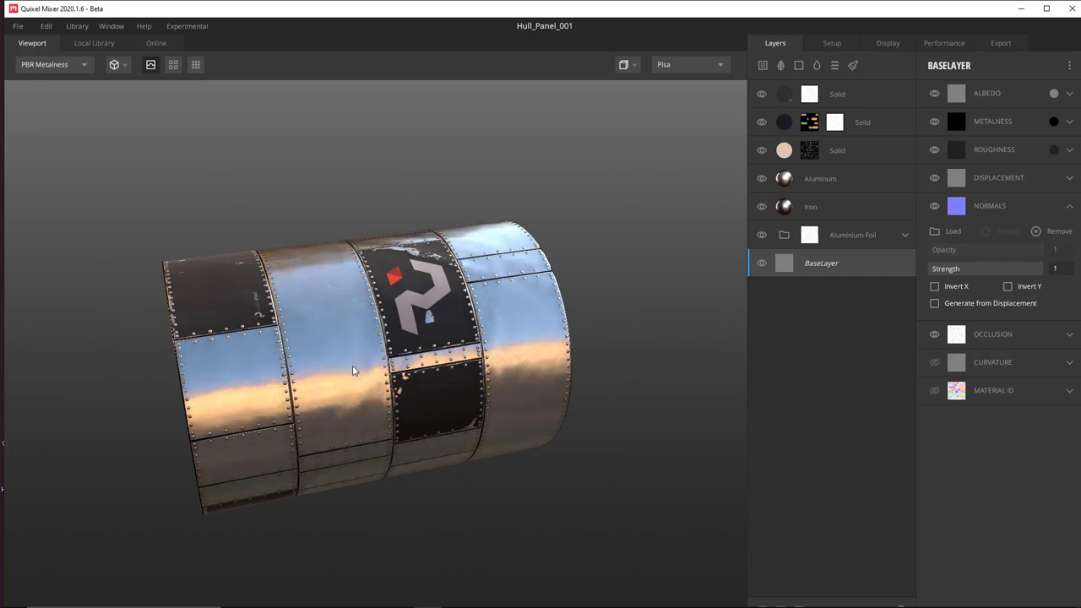
pyautogui.moveTo(353, 370); pyautogui.dragTo(357, 316)
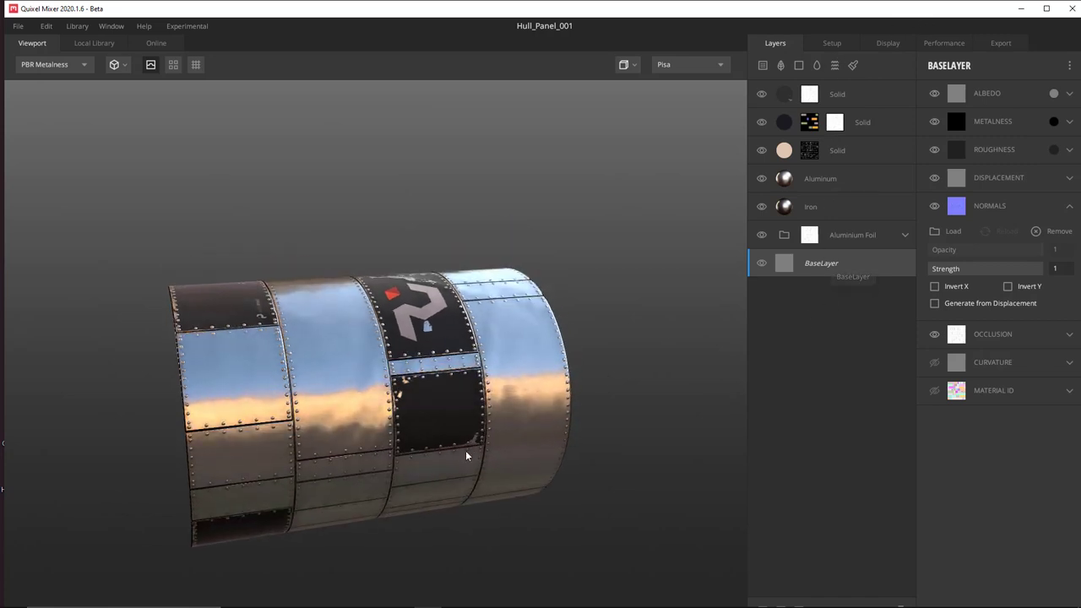
pyautogui.moveTo(363, 387); pyautogui.dragTo(409, 356)
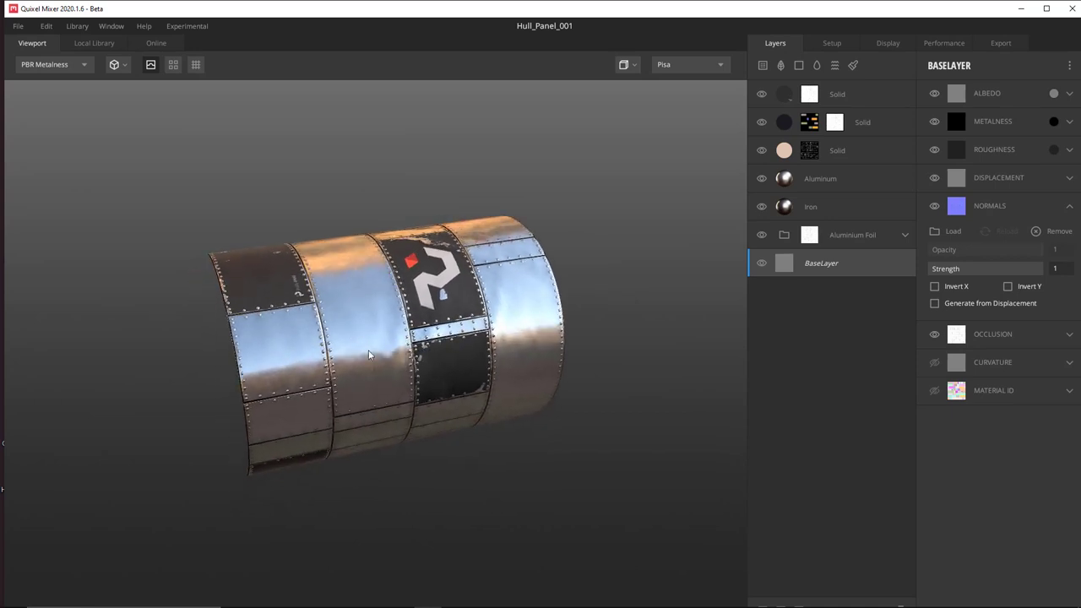
pyautogui.moveTo(369, 354); pyautogui.dragTo(352, 314)
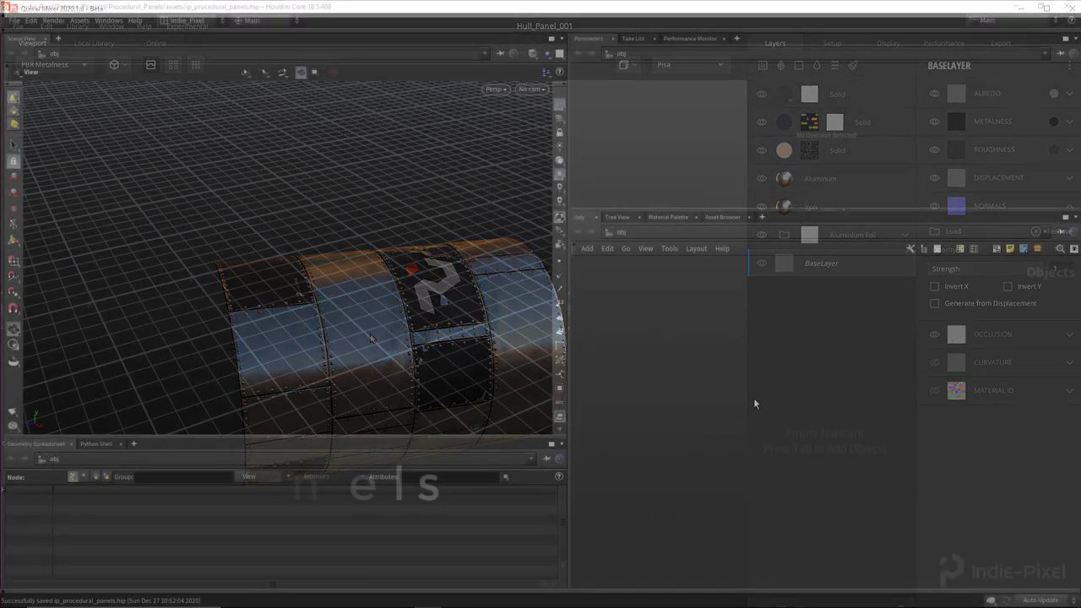
# - Create a geo1 geometry container, dive inside it, and add a tube1 Tube node
pyautogui.press('Tab')
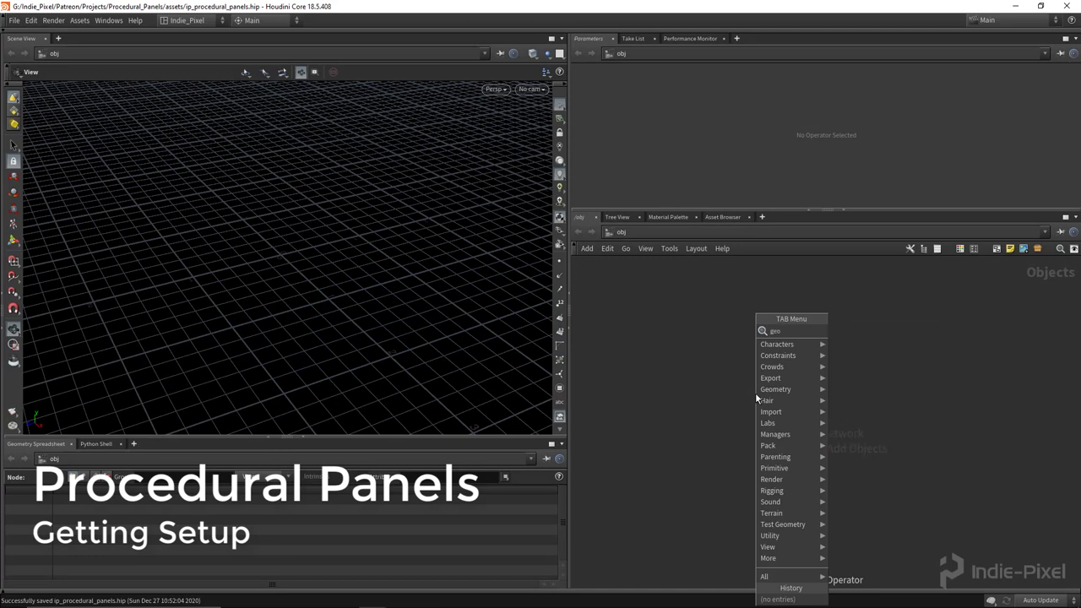
pyautogui.click(757, 394)
pyautogui.click(756, 392)
pyautogui.doubleClick(760, 394)
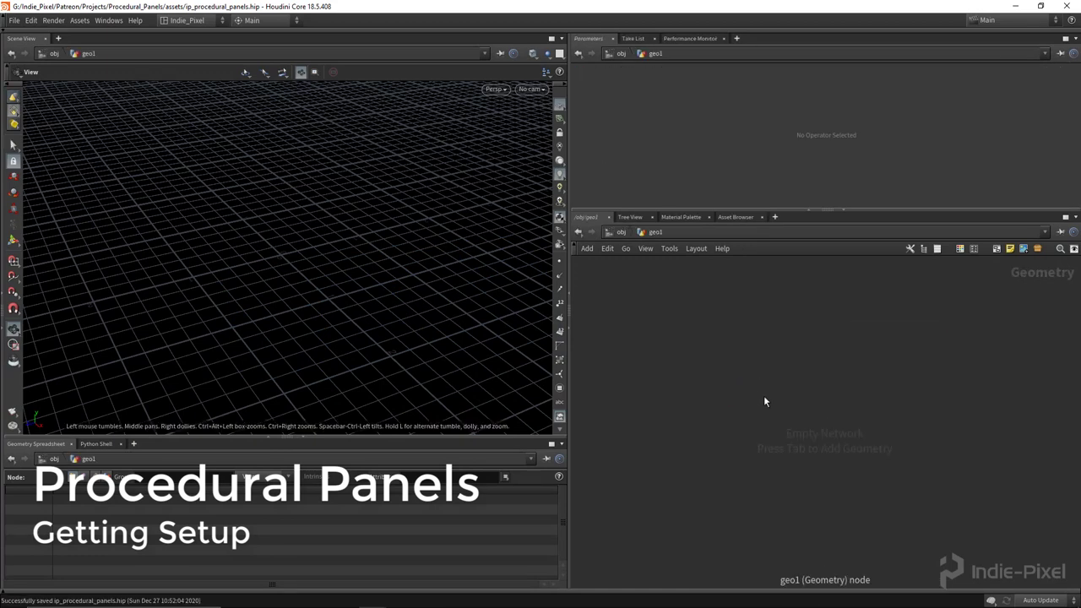
pyautogui.press('Tab')
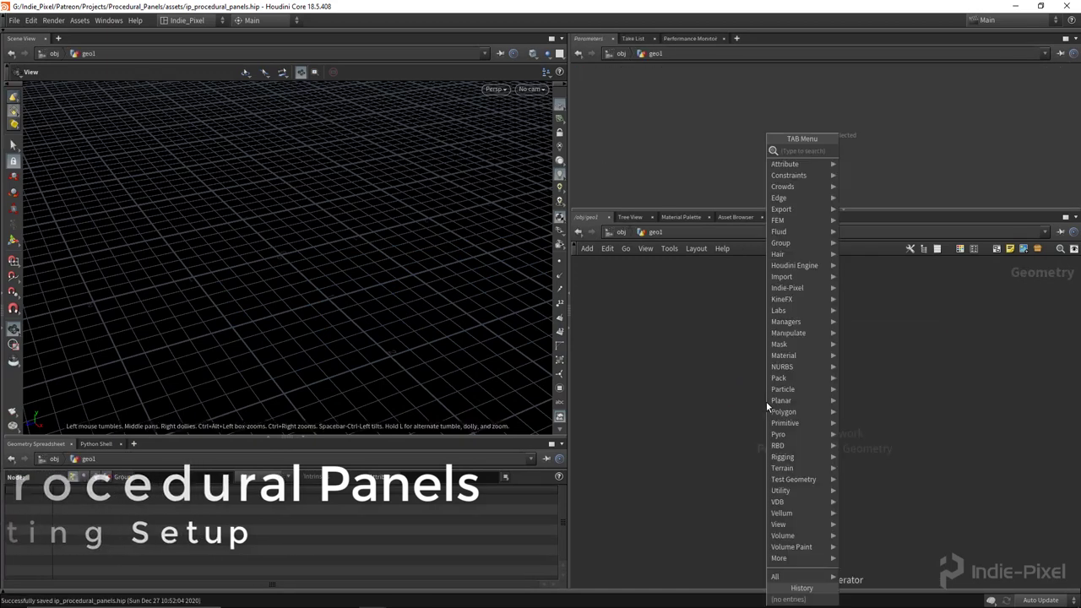
pyautogui.click(766, 407)
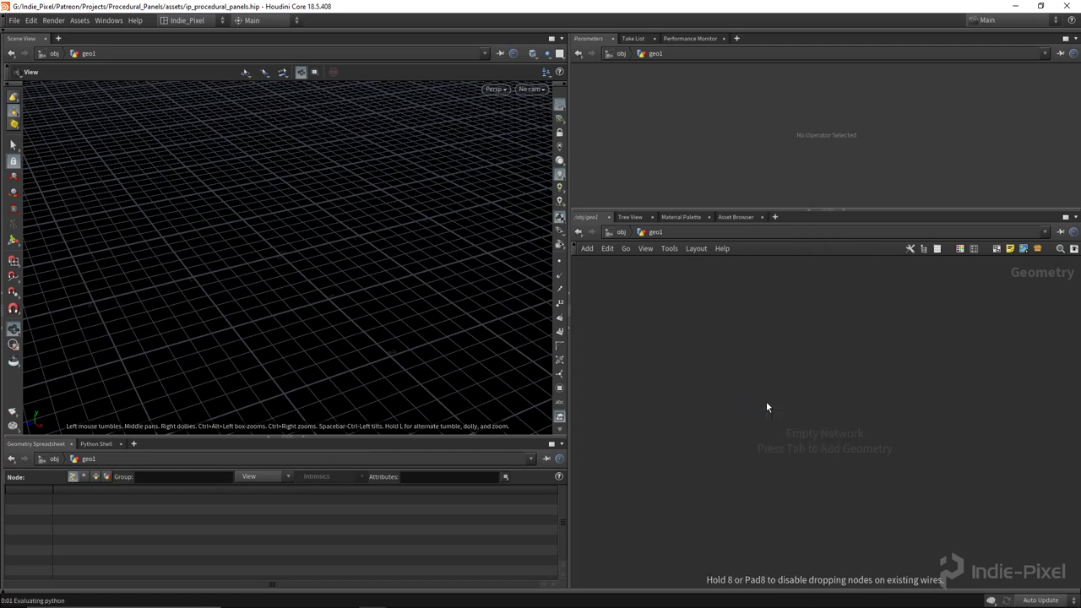
pyautogui.click(766, 406)
# - Make the tube a Polygon primitive oriented along the Z Axis
pyautogui.click(691, 86)
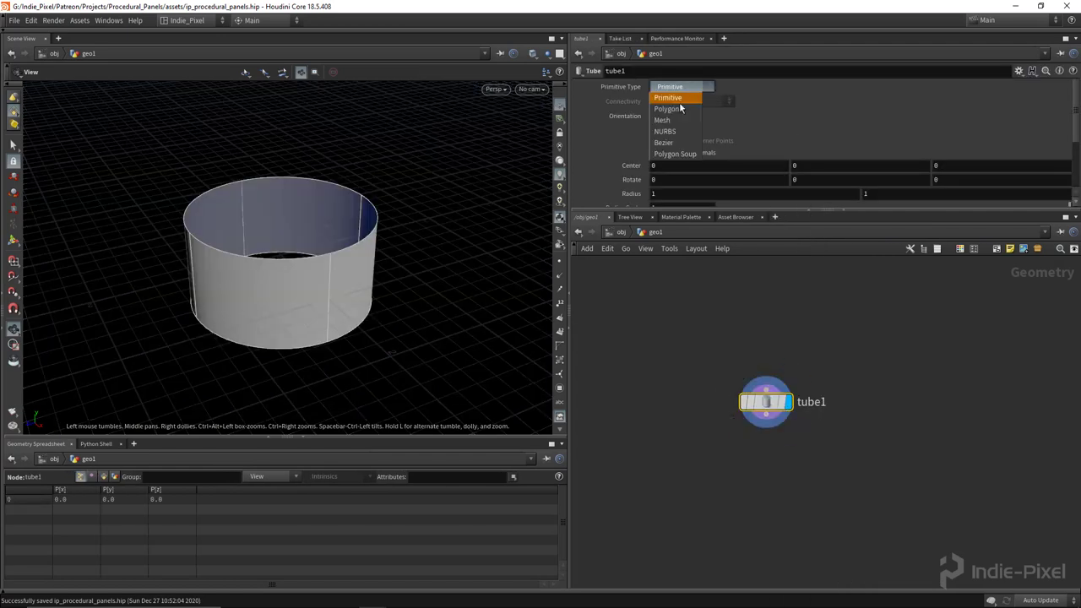
pyautogui.click(680, 97)
pyautogui.click(669, 116)
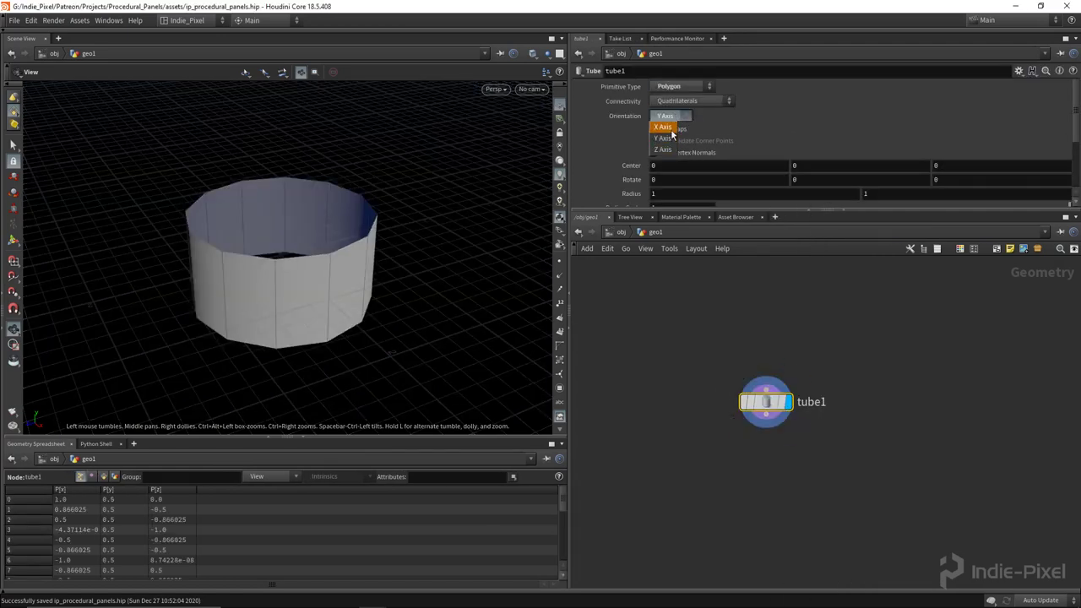
pyautogui.click(664, 126)
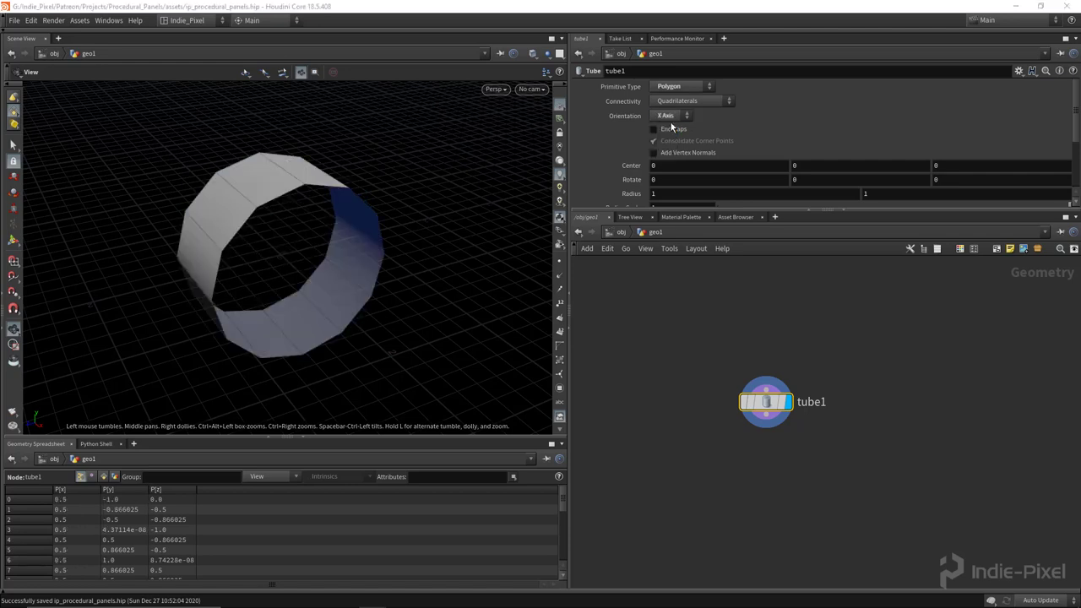
pyautogui.click(669, 116)
pyautogui.click(667, 148)
# - Set the tube's Height to 3.51, Rows to 5 and Columns to 49
pyautogui.moveTo(350, 244); pyautogui.dragTo(273, 246)
pyautogui.scroll(-2, 728, 146)
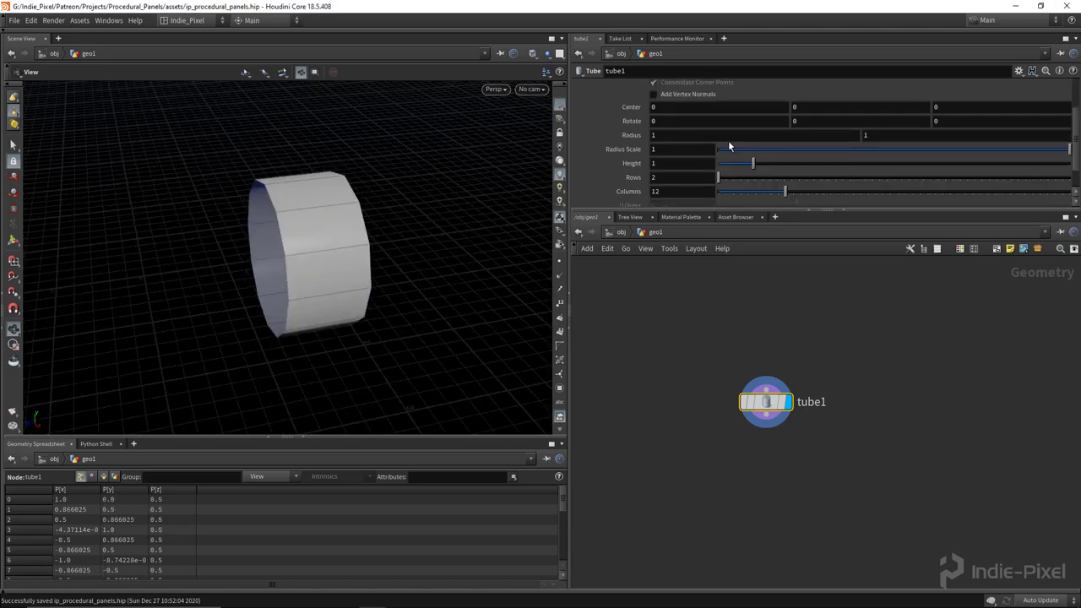
pyautogui.scroll(-1, 730, 146)
pyautogui.moveTo(801, 149); pyautogui.dragTo(840, 149)
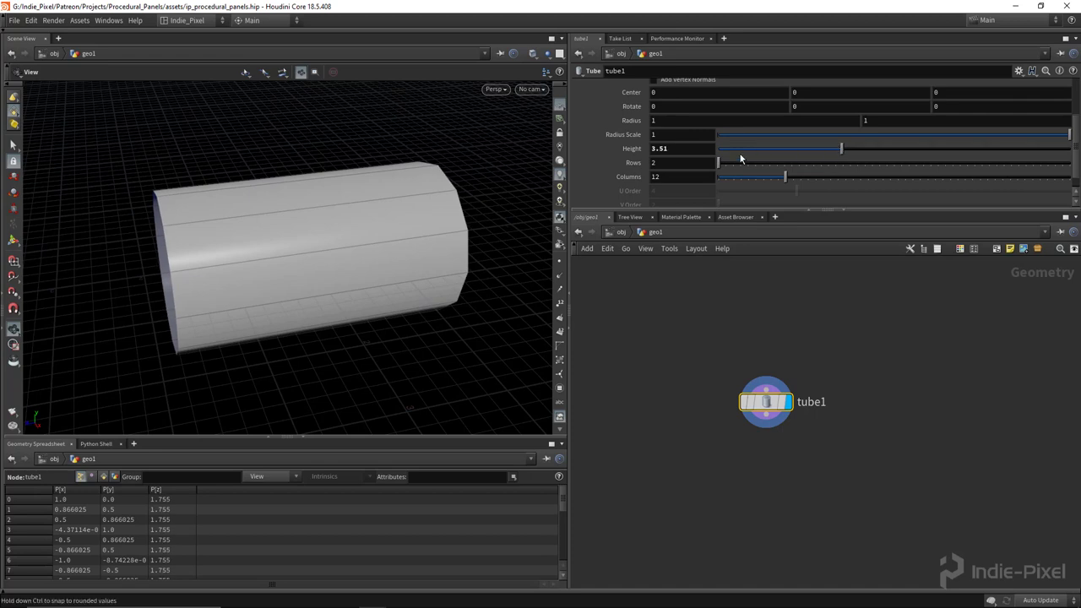
pyautogui.moveTo(731, 168)
pyautogui.mouseDown()
pyautogui.moveTo(753, 165)
pyautogui.moveTo(742, 166)
pyautogui.mouseUp()
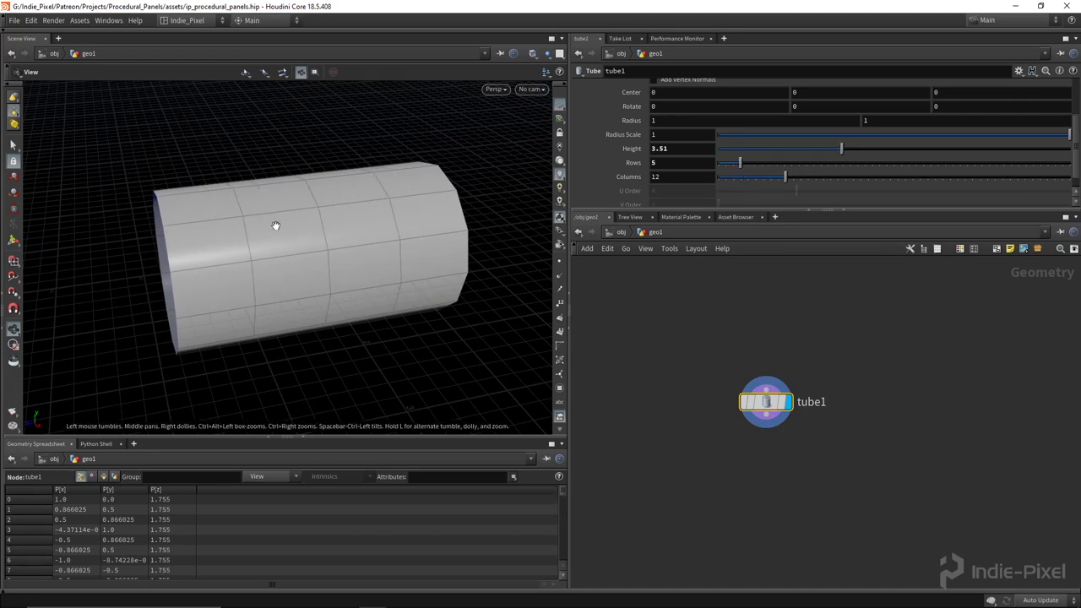
pyautogui.moveTo(278, 224); pyautogui.dragTo(230, 233)
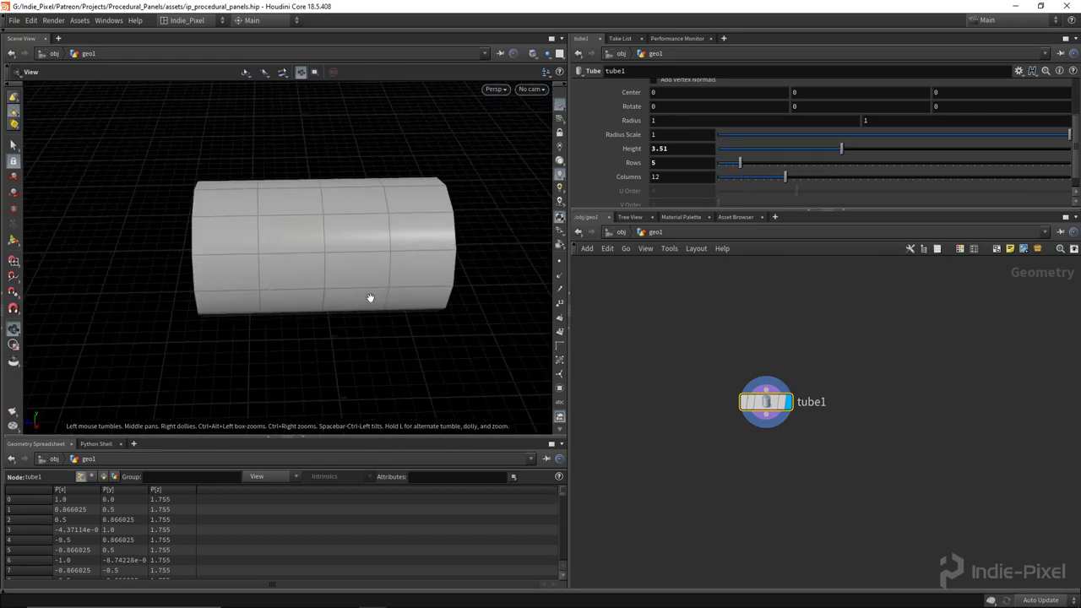
pyautogui.moveTo(325, 314); pyautogui.dragTo(222, 254)
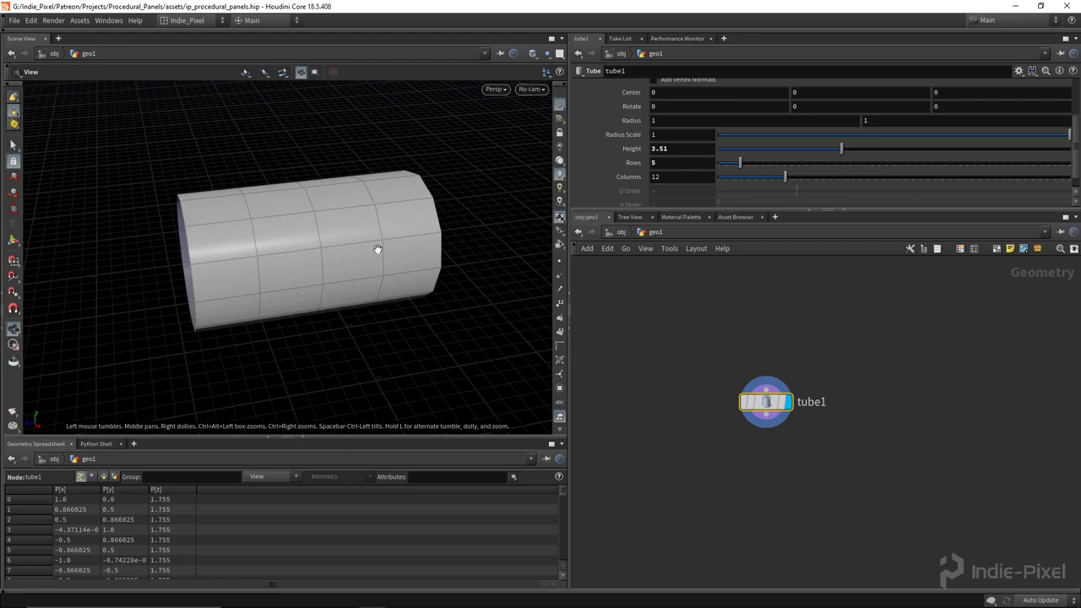
pyautogui.moveTo(329, 271); pyautogui.dragTo(350, 264)
pyautogui.moveTo(794, 183); pyautogui.dragTo(1063, 184)
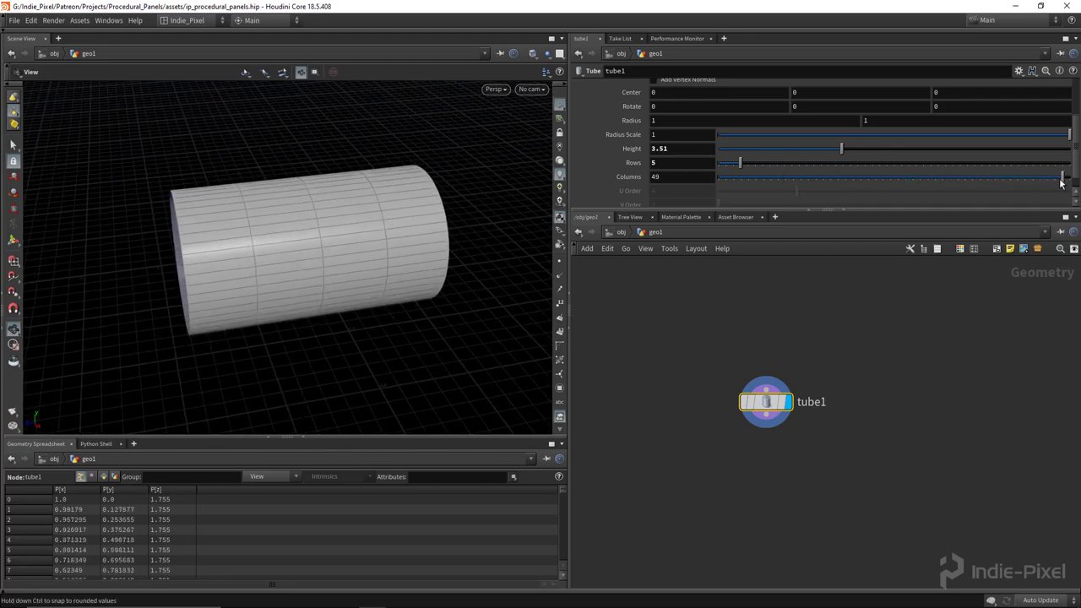
pyautogui.moveTo(234, 265); pyautogui.dragTo(355, 270)
# - Add a normal1 node below tube1 and wire tube1 into it
pyautogui.press('Tab')
pyautogui.write('polyex')
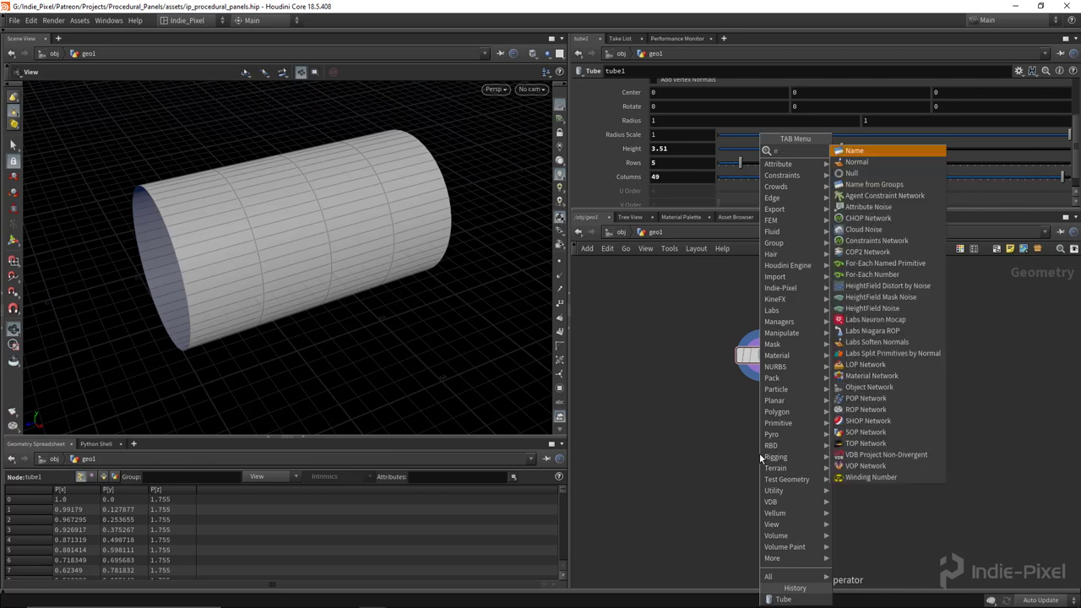
pyautogui.press('Return')
pyautogui.click(755, 423)
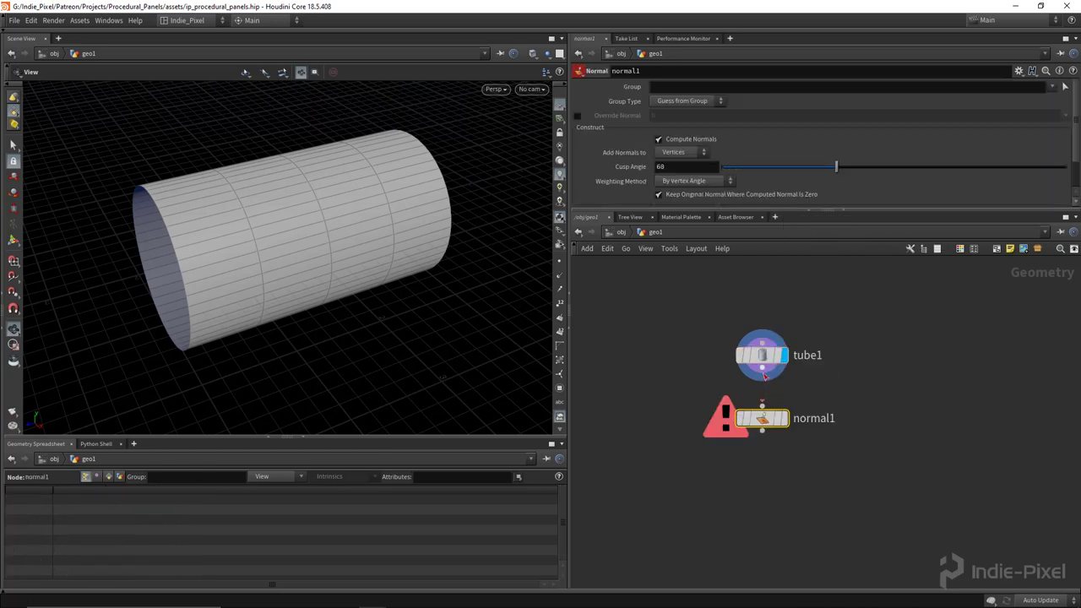
pyautogui.click(762, 368)
pyautogui.click(762, 409)
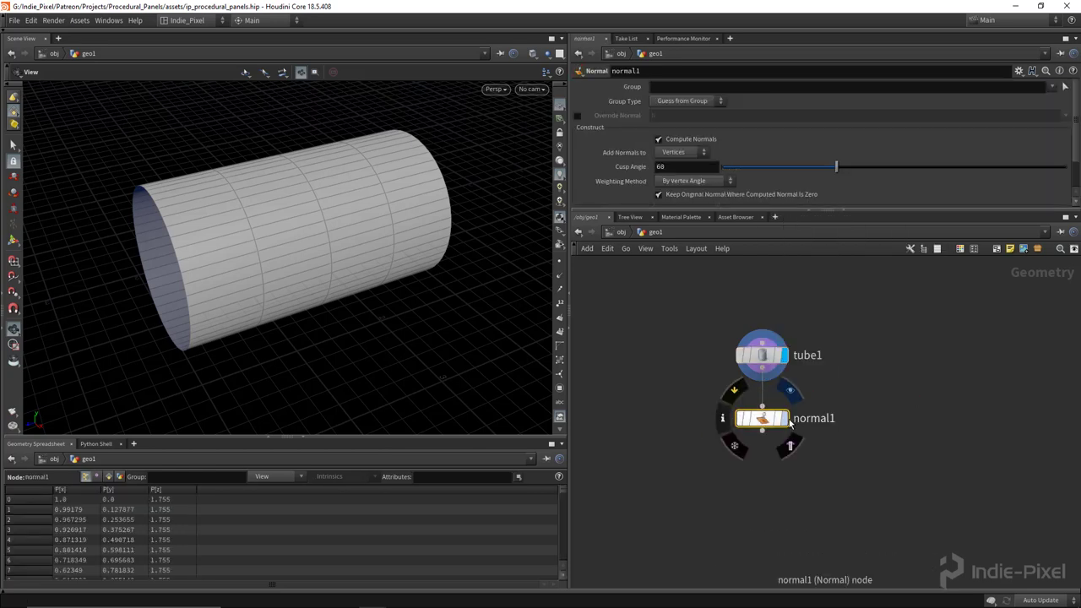
# - Compute the normals on Points, briefly displaying them on the tube to check
pyautogui.click(698, 152)
pyautogui.click(676, 151)
pyautogui.click(560, 276)
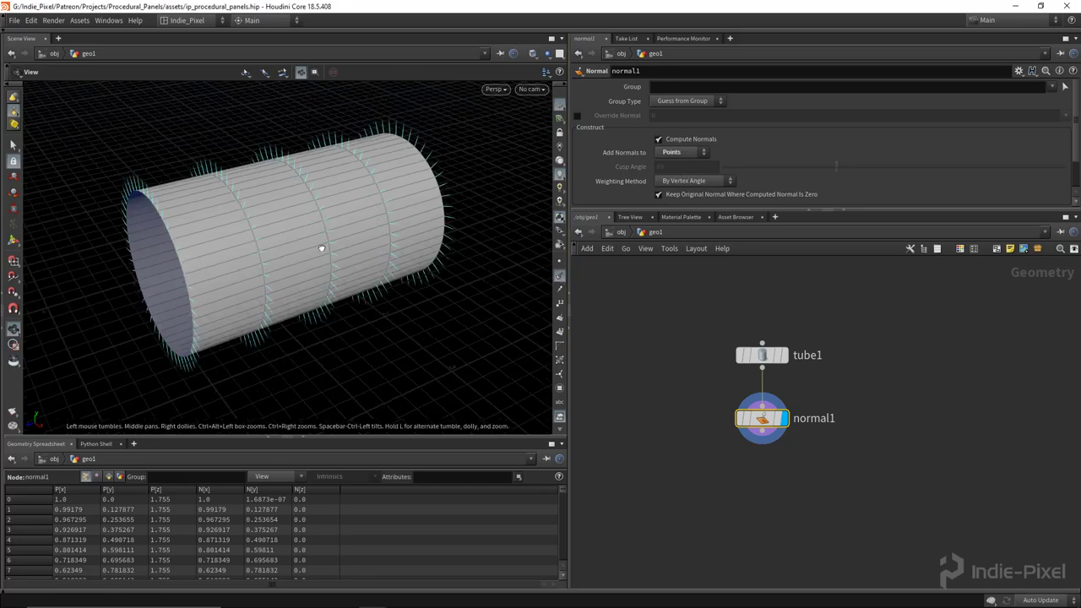
pyautogui.moveTo(372, 228); pyautogui.dragTo(346, 240)
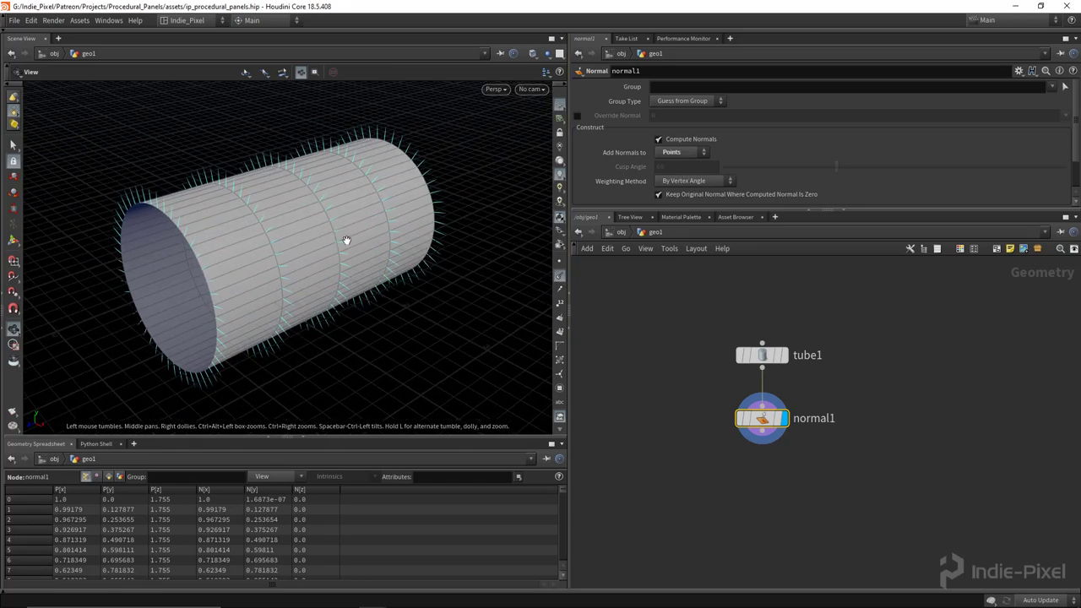
pyautogui.click(560, 277)
# - Frame the tube and pan the network to make room below normal1
pyautogui.press('h')
pyautogui.press('Tab')
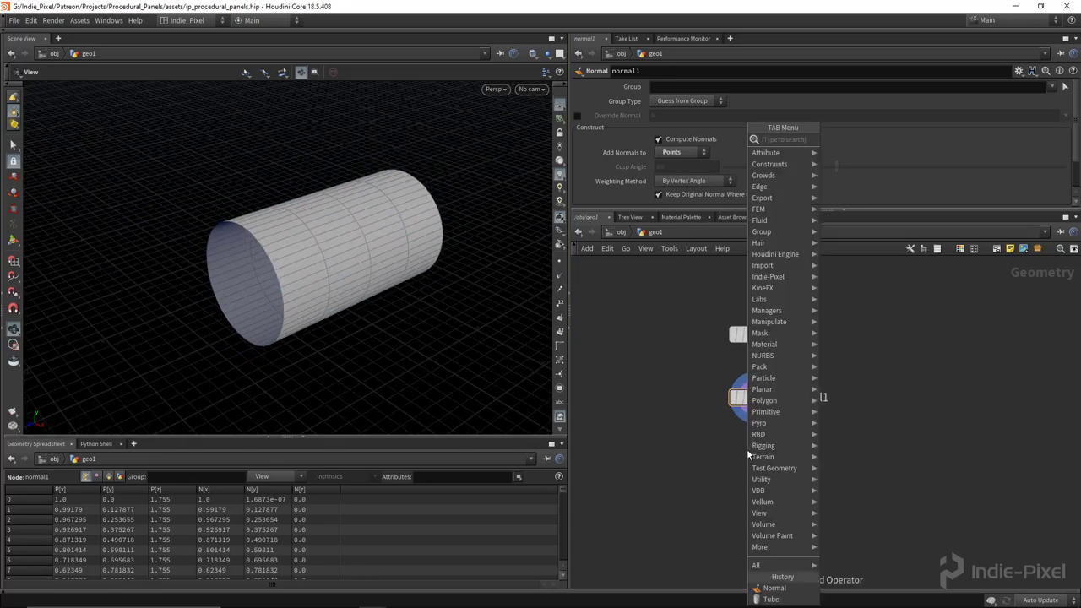
pyautogui.press('Escape')
pyautogui.scroll(5, 374, 261)
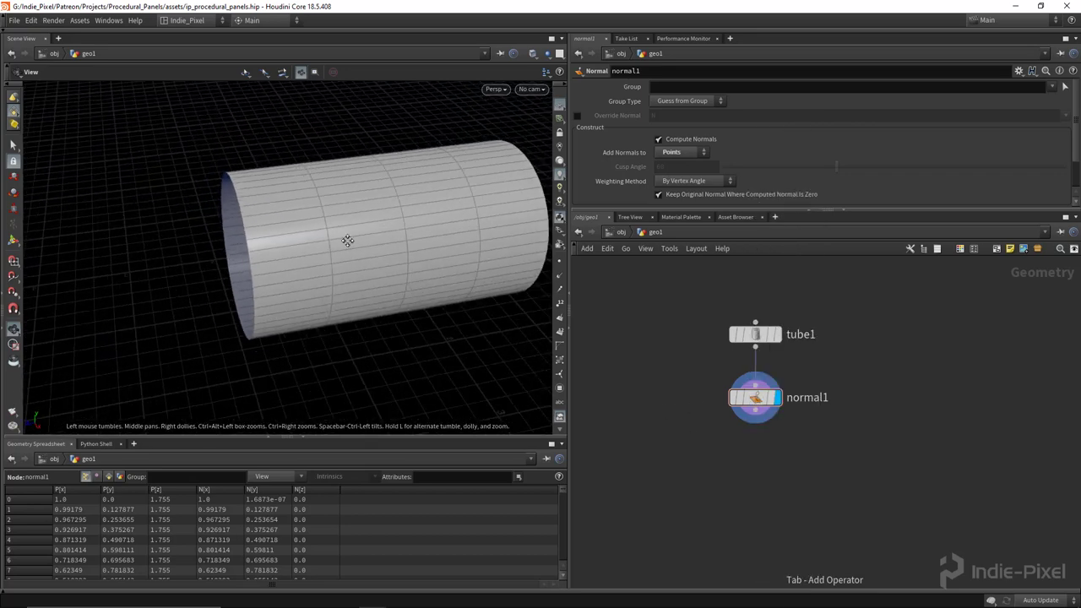
pyautogui.moveTo(348, 240); pyautogui.dragTo(323, 251, button='middle')
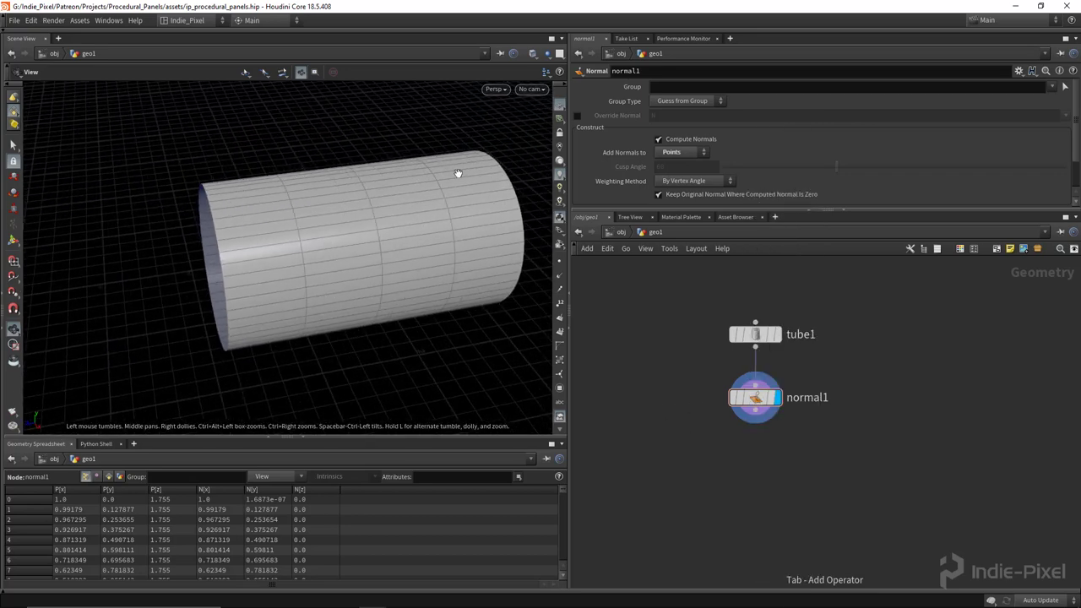
pyautogui.moveTo(759, 480); pyautogui.dragTo(766, 435, button='middle')
# - Add an Attribute Wrangle under normal1 and rename it set_id
pyautogui.press('Tab')
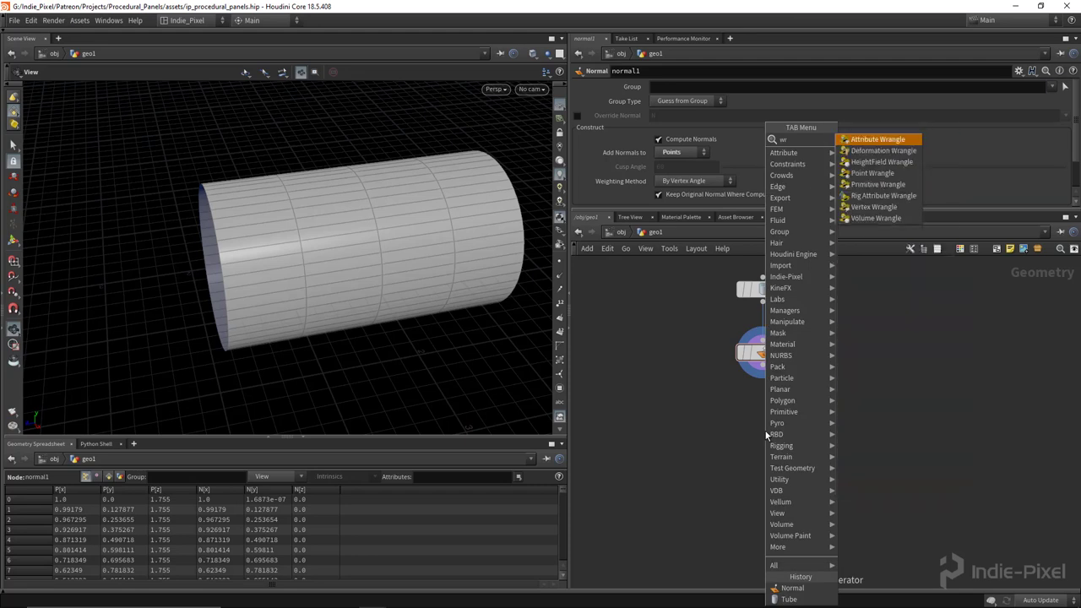
pyautogui.press('Return')
pyautogui.click(765, 431)
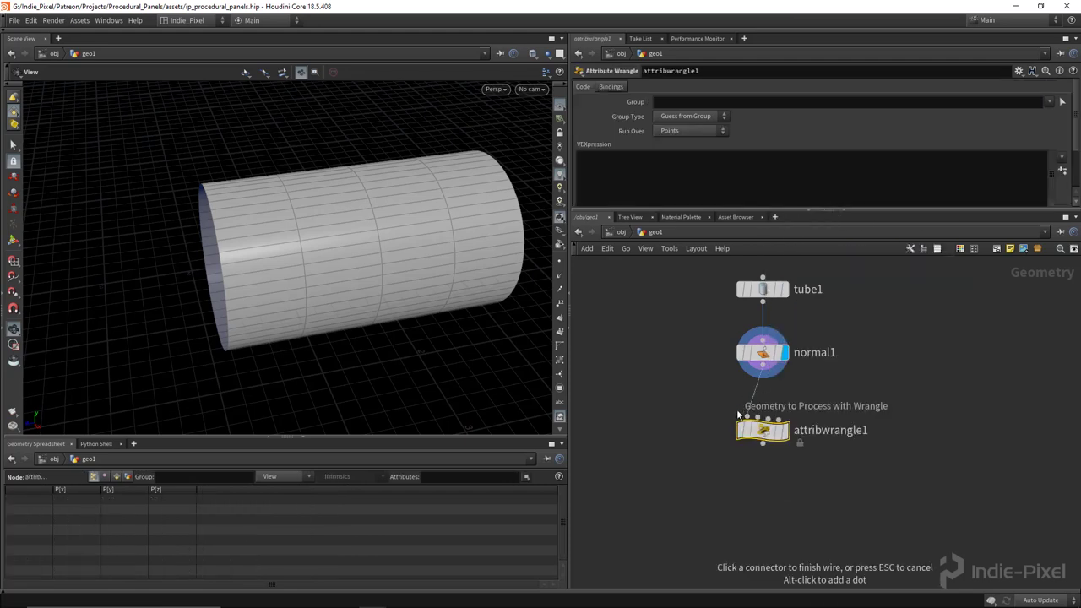
pyautogui.doubleClick(817, 431)
pyautogui.write('set')
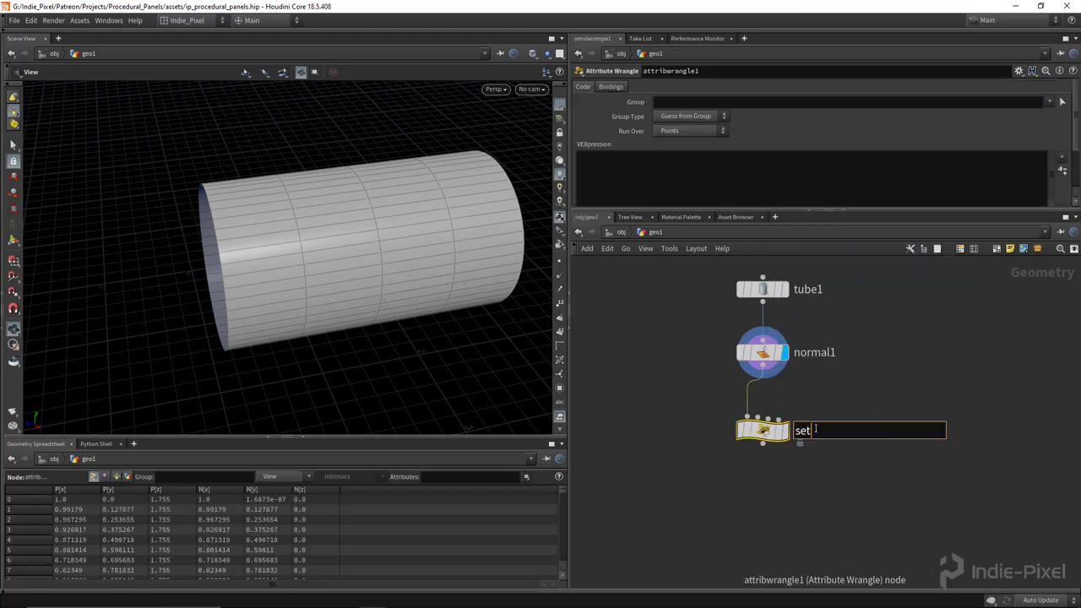
pyautogui.write('_id')
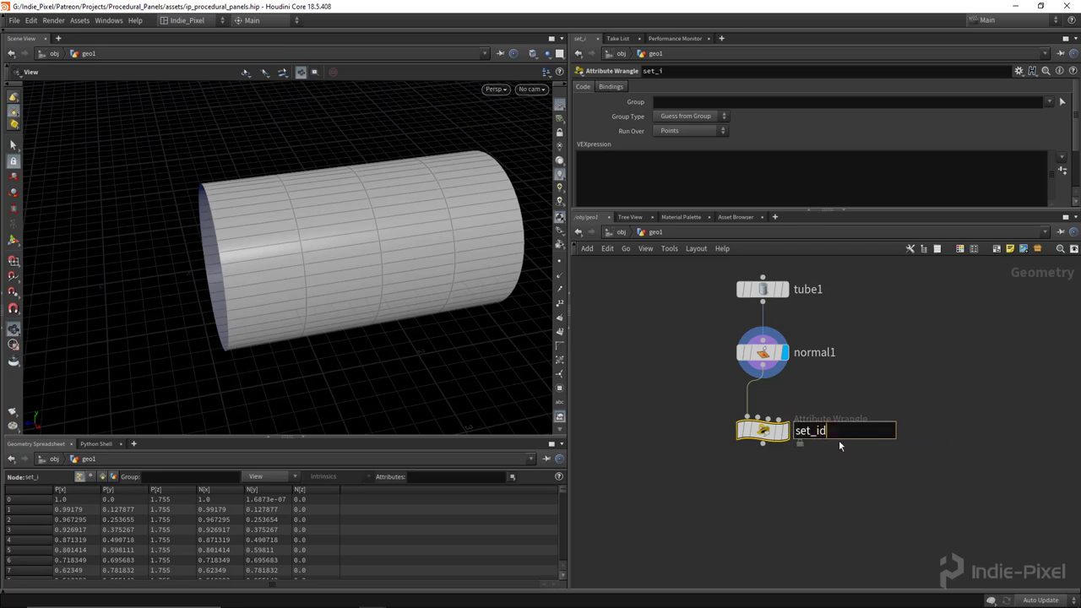
pyautogui.click(785, 431)
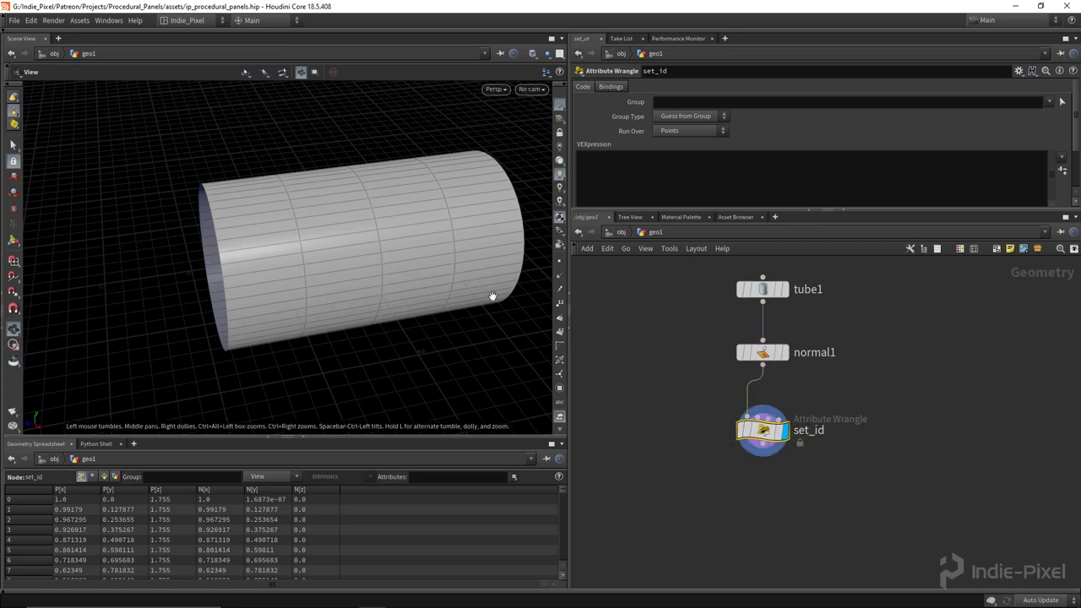
# - Enter i@id = (int)rint(@P.z*2); as the wrangle's VEXpression
pyautogui.moveTo(495, 295); pyautogui.dragTo(368, 314)
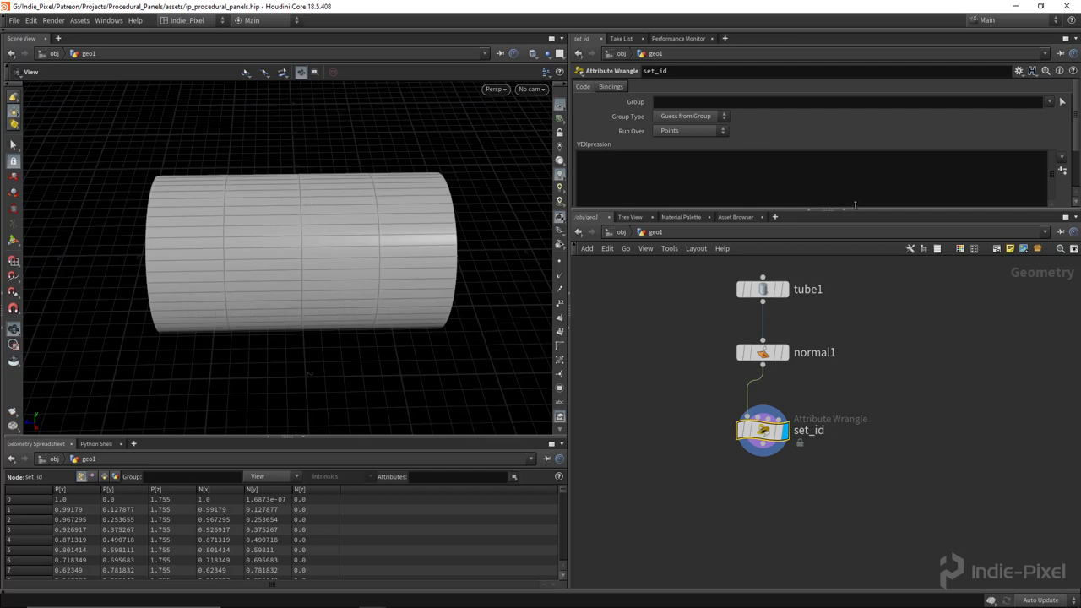
pyautogui.moveTo(876, 210); pyautogui.dragTo(876, 238)
pyautogui.click(694, 160)
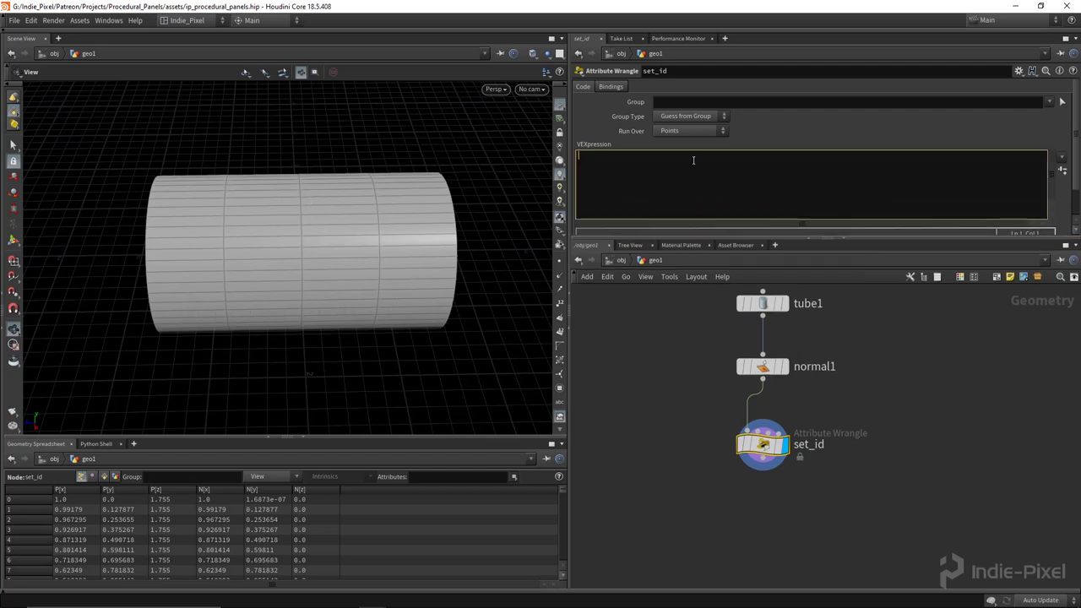
pyautogui.write('i@id = (in)rint(@P.z*2')
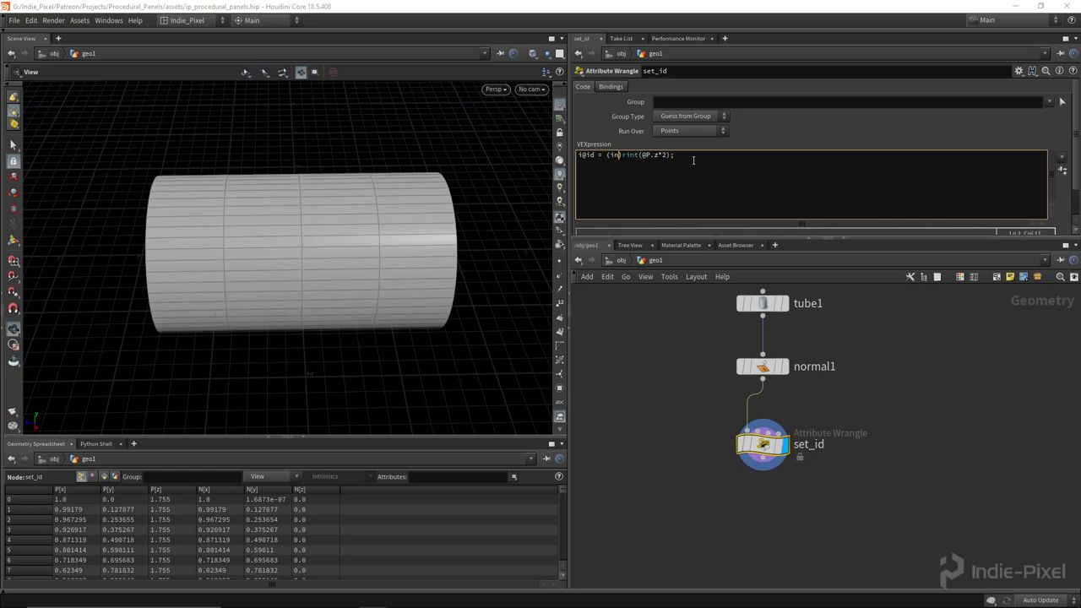
pyautogui.write('t)')
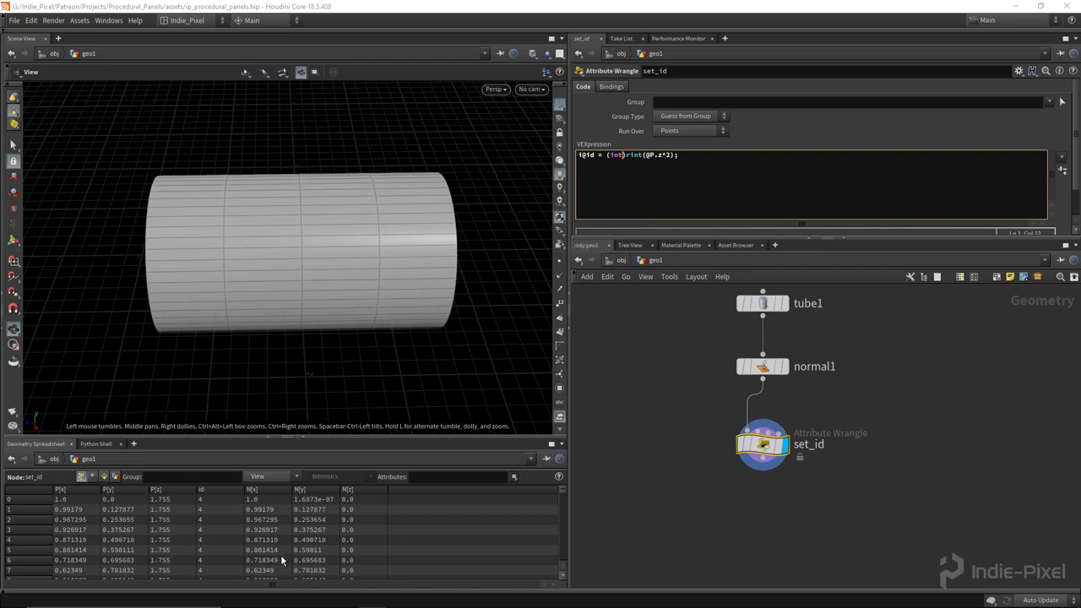
# - Run the wrangle over Primitives and check the id values in the primitive spreadsheet
pyautogui.moveTo(343, 436); pyautogui.dragTo(67, 391)
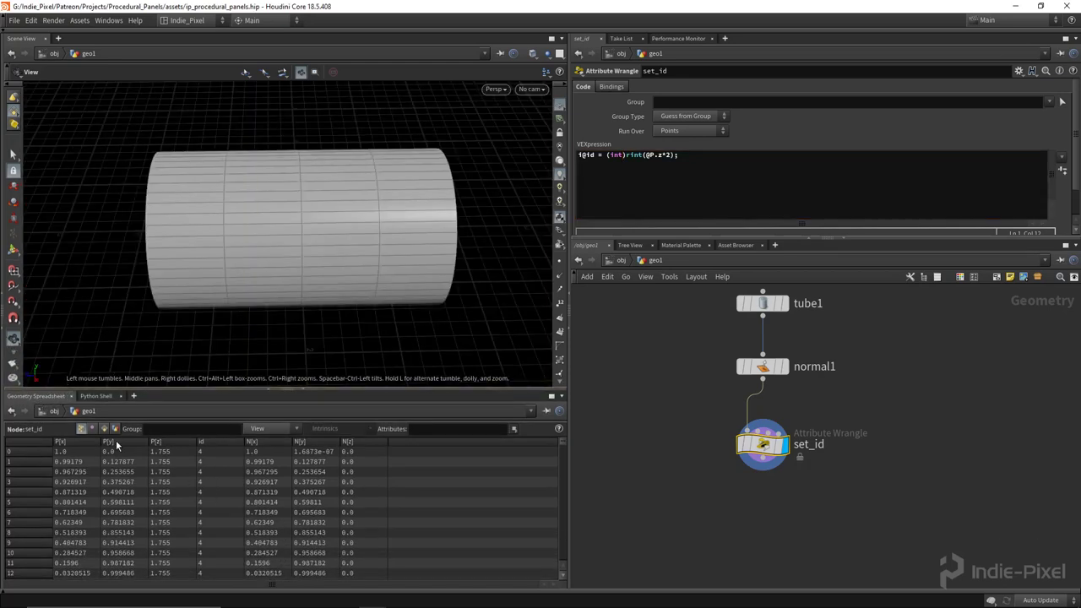
pyautogui.click(691, 130)
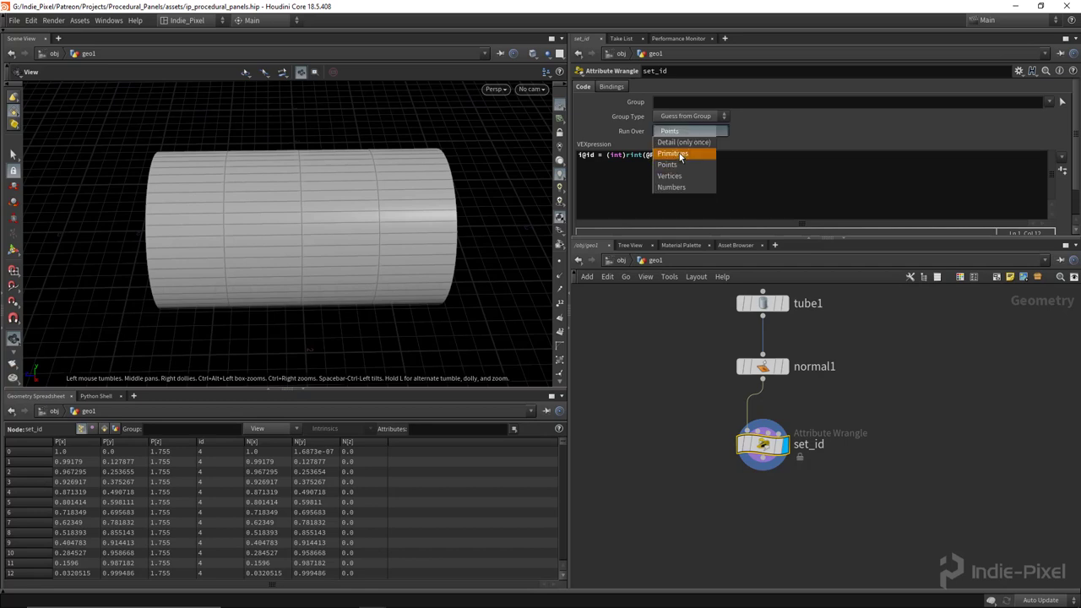
pyautogui.click(682, 147)
pyautogui.click(104, 430)
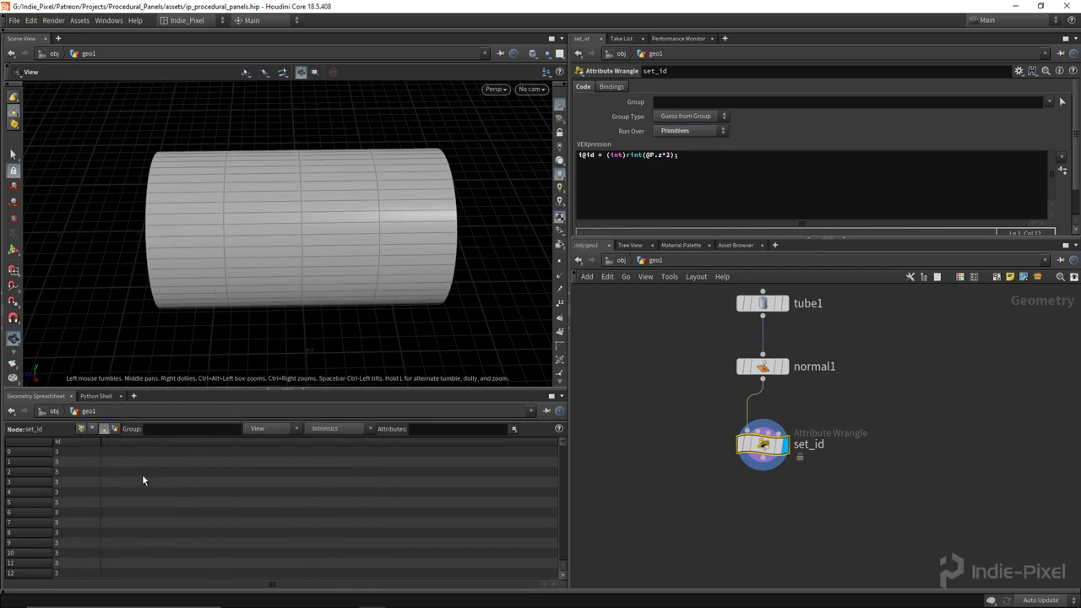
pyautogui.scroll(-12, 130, 496)
pyautogui.moveTo(563, 463); pyautogui.dragTo(568, 568)
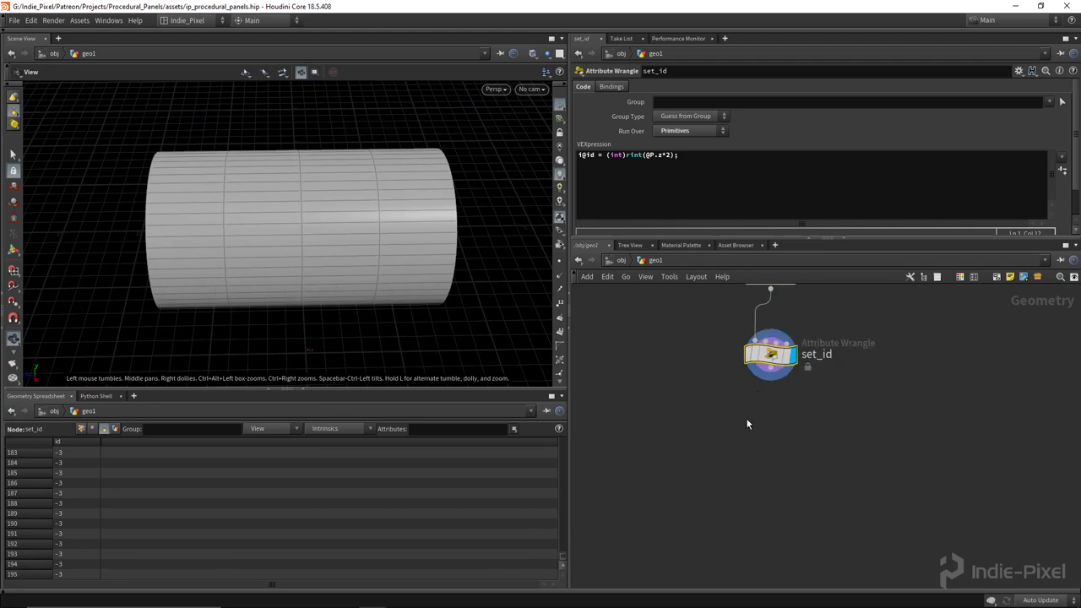
# - Add a For-Each Named Primitive block and wire set_id into foreach_begin1
pyautogui.press('Tab')
pyautogui.write('forea')
pyautogui.press('Down')
pyautogui.press('Down')
pyautogui.press('Down')
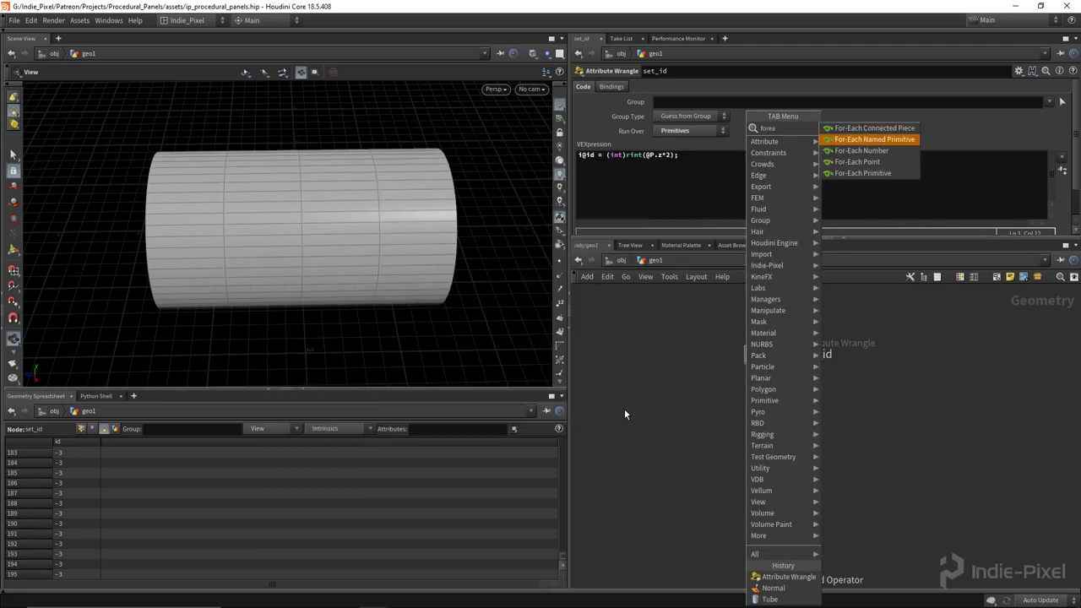
pyautogui.press('Return')
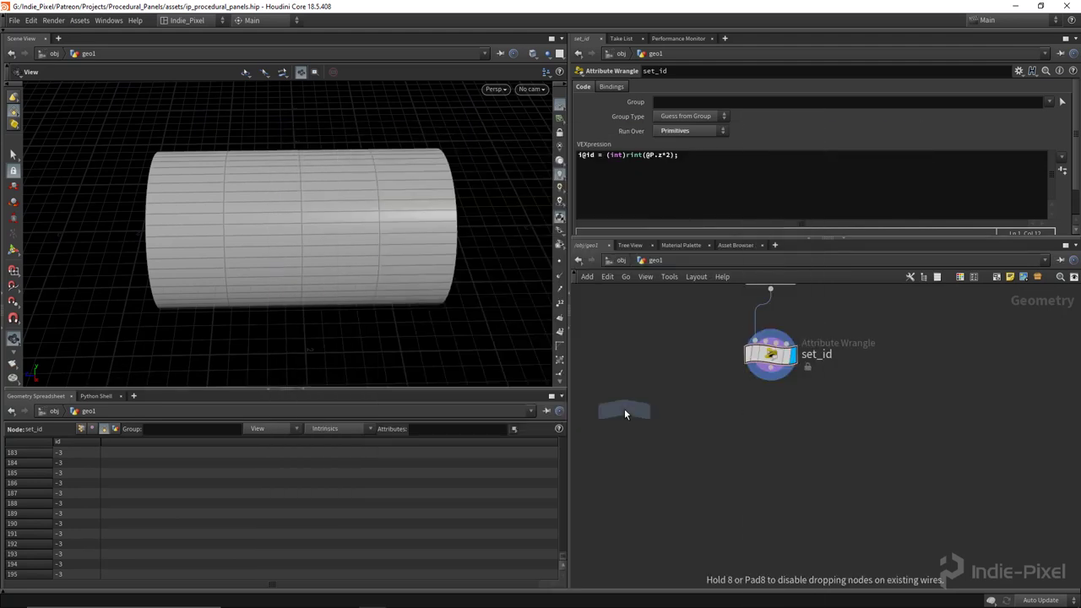
pyautogui.click(748, 428)
pyautogui.click(770, 380)
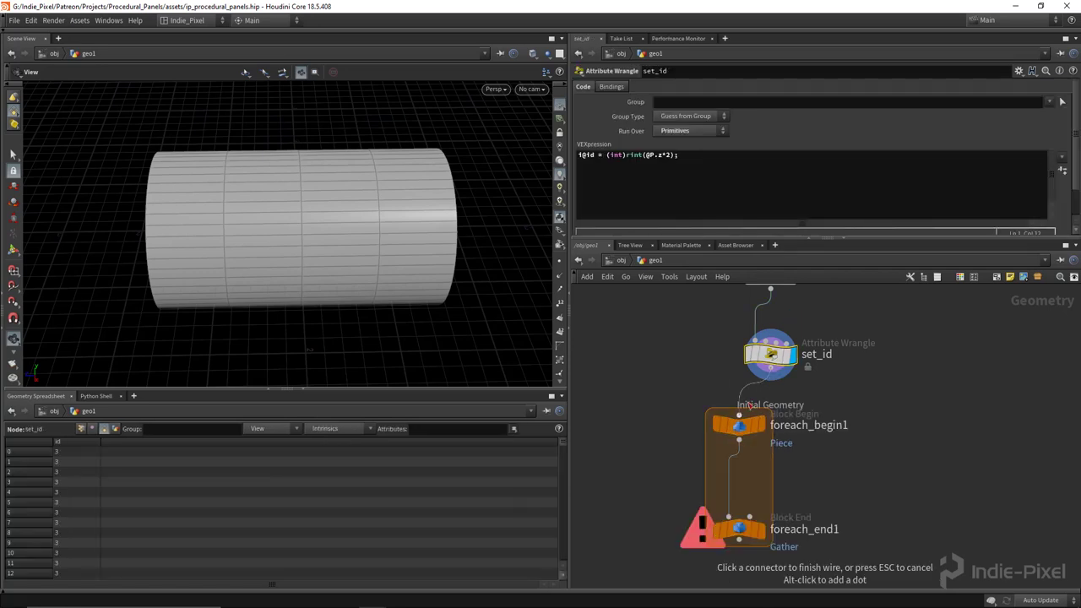
pyautogui.click(746, 409)
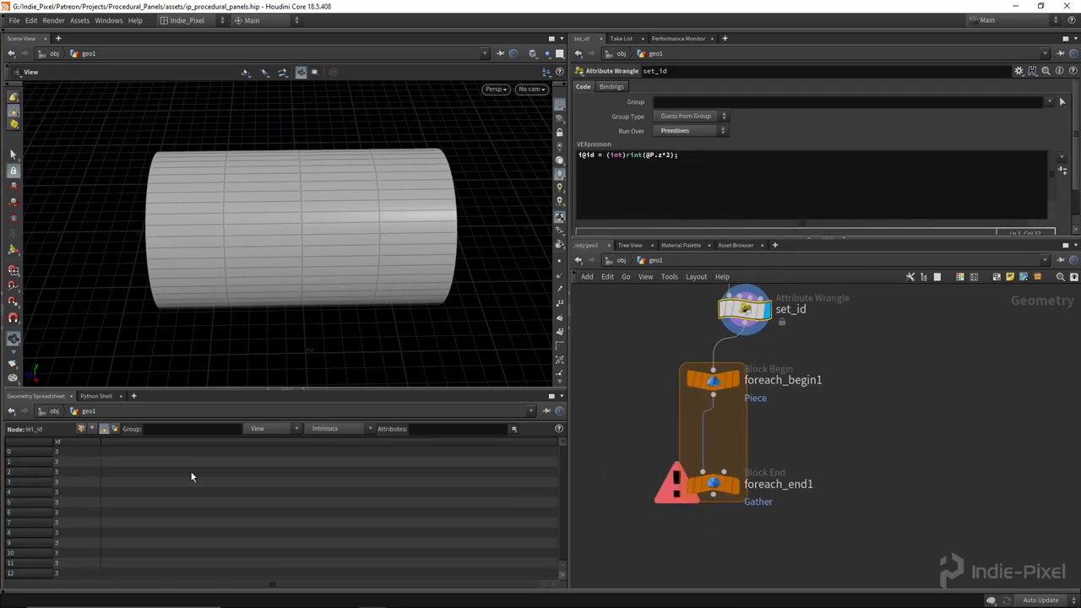
# - On foreach_end1, set Piece Attribute to id and enable Single Pass to preview one band
pyautogui.click(732, 485)
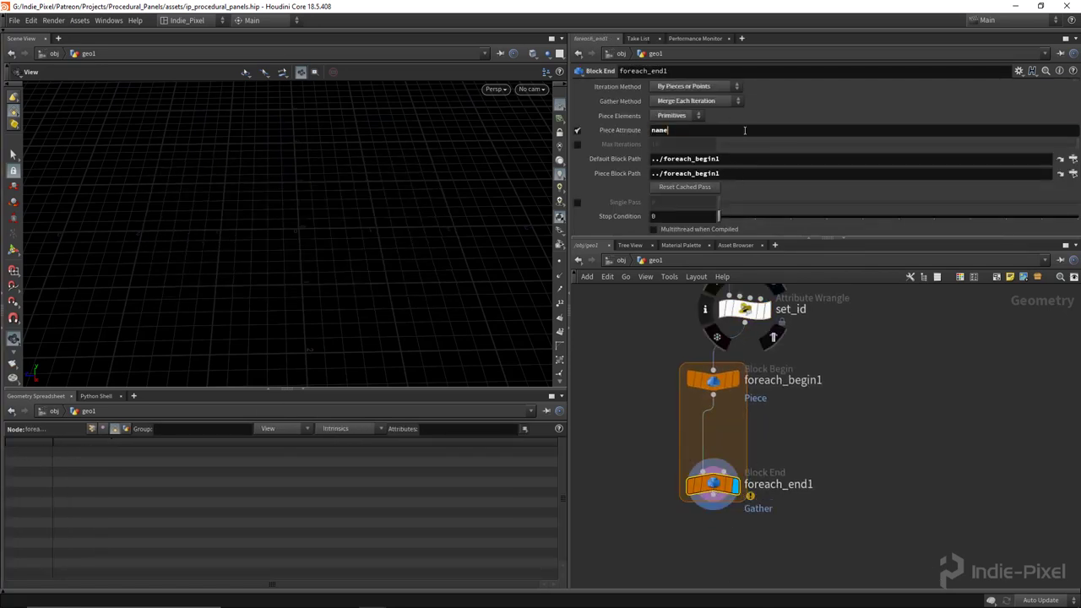
pyautogui.click(744, 130)
pyautogui.write('id')
pyautogui.press('Return')
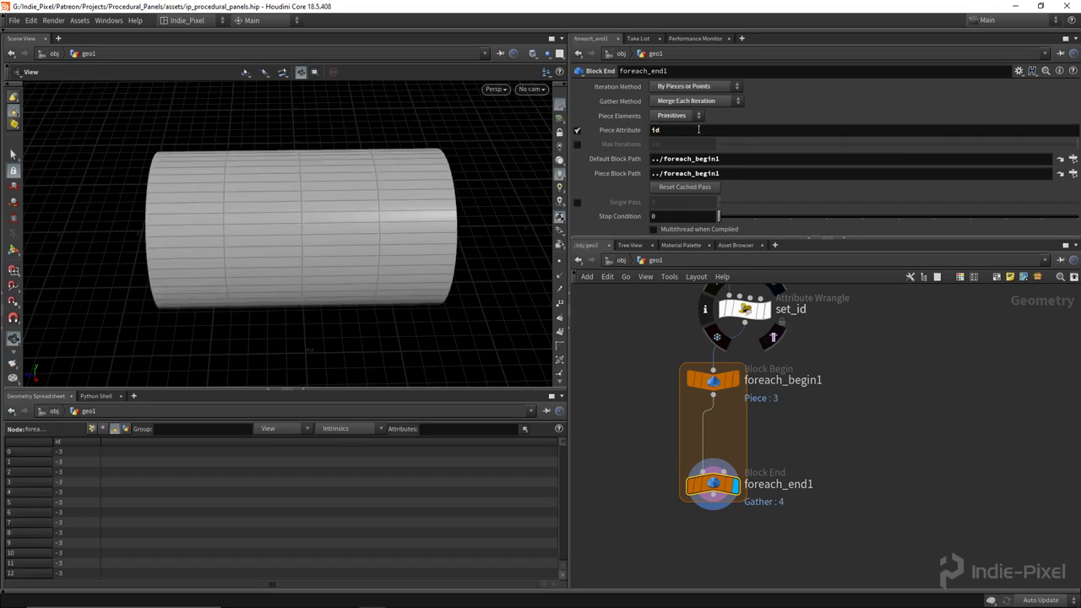
pyautogui.click(578, 202)
pyautogui.moveTo(720, 204)
pyautogui.mouseDown()
pyautogui.moveTo(927, 208)
pyautogui.moveTo(719, 208)
pyautogui.mouseUp()
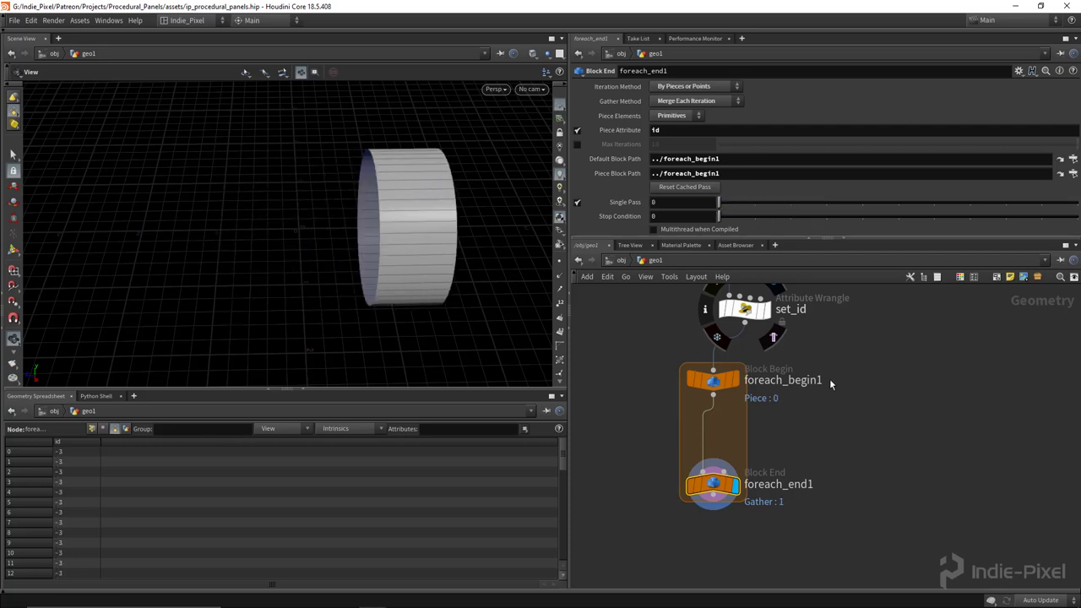
# - Move set_id and both For-Each nodes to the left
pyautogui.scroll(-3, 827, 359)
pyautogui.moveTo(763, 372); pyautogui.dragTo(717, 369)
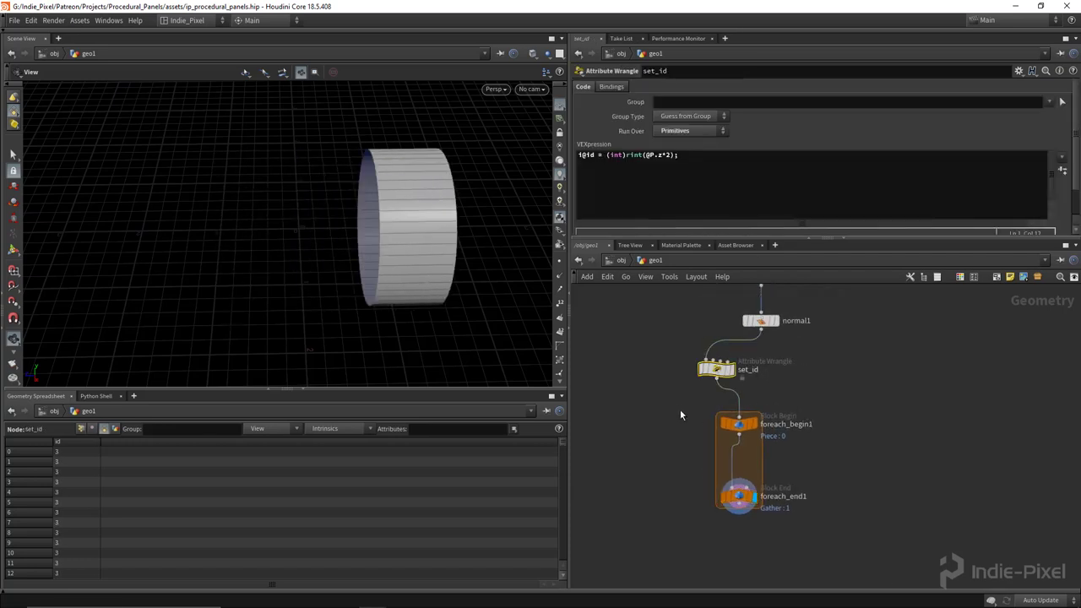
pyautogui.moveTo(775, 517); pyautogui.dragTo(708, 402)
pyautogui.moveTo(739, 497); pyautogui.dragTo(717, 491)
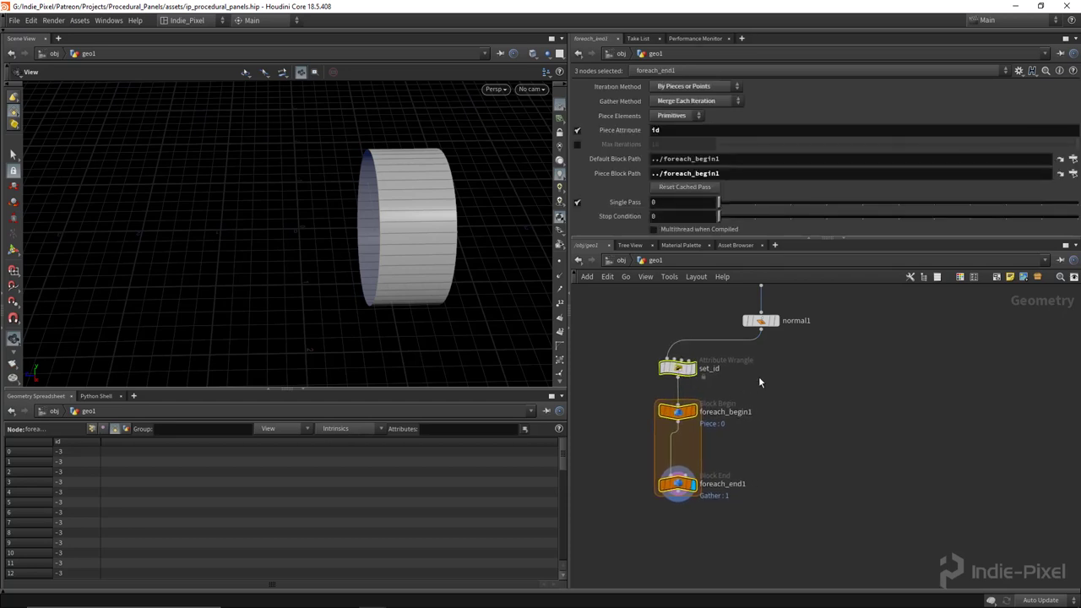
# - Tidy the layout, then add grouprange1 wired from normal1 and display it
pyautogui.press('l')
pyautogui.press('Tab')
pyautogui.write('group')
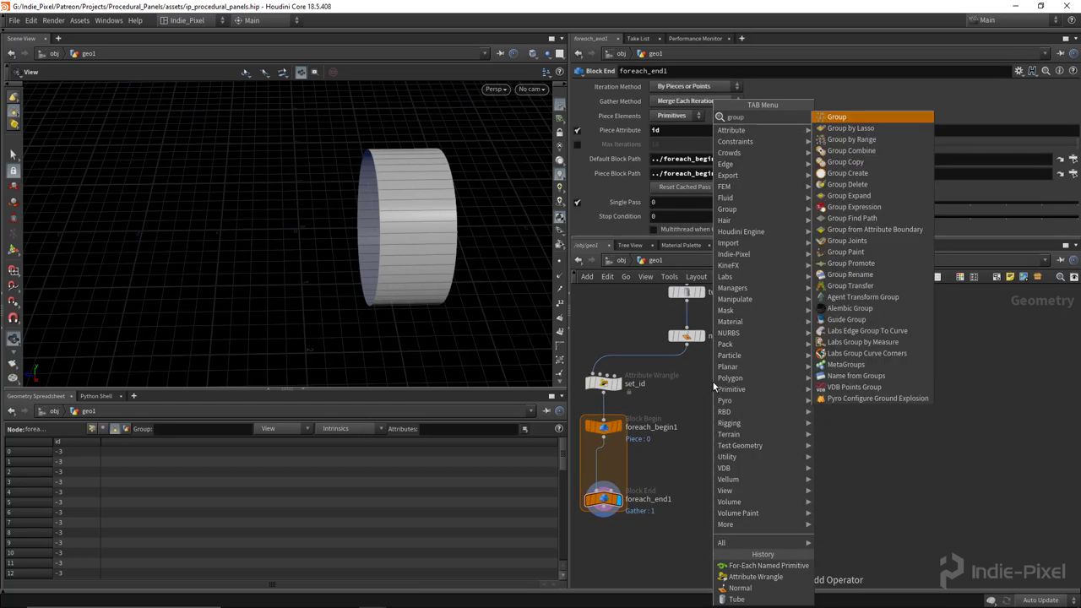
pyautogui.click(852, 138)
pyautogui.click(803, 371)
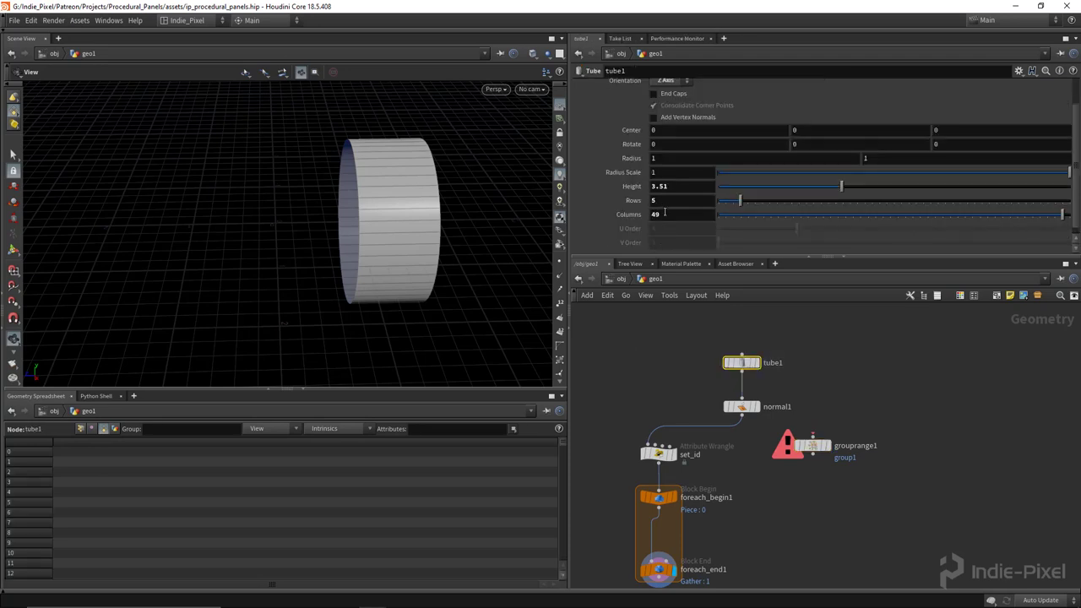
pyautogui.moveTo(830, 451); pyautogui.dragTo(849, 472)
pyautogui.moveTo(742, 414); pyautogui.dragTo(832, 461)
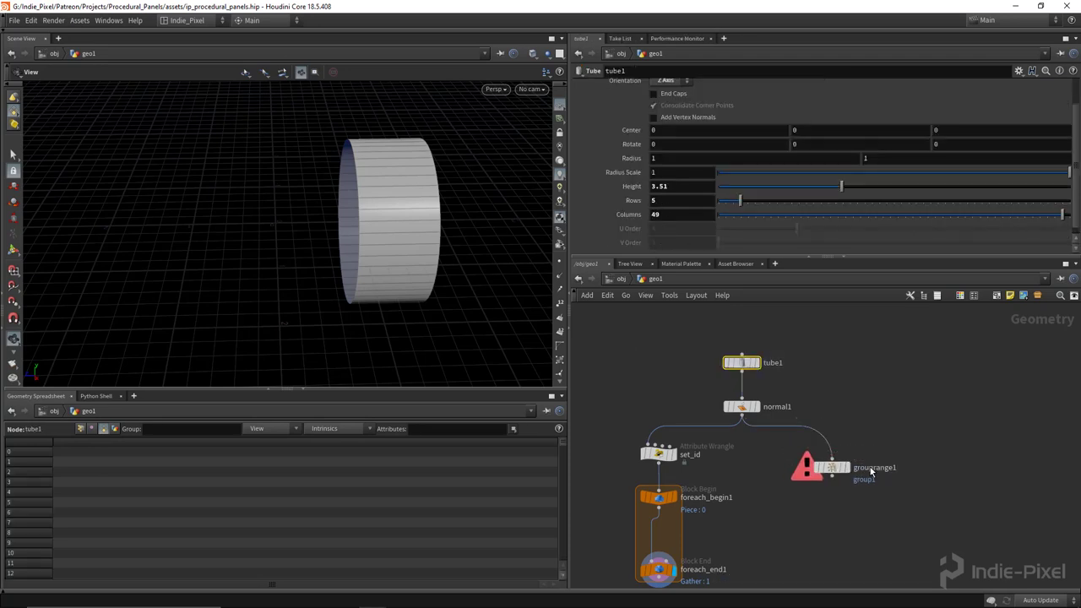
pyautogui.doubleClick(870, 468)
pyautogui.press('Return')
pyautogui.click(845, 468)
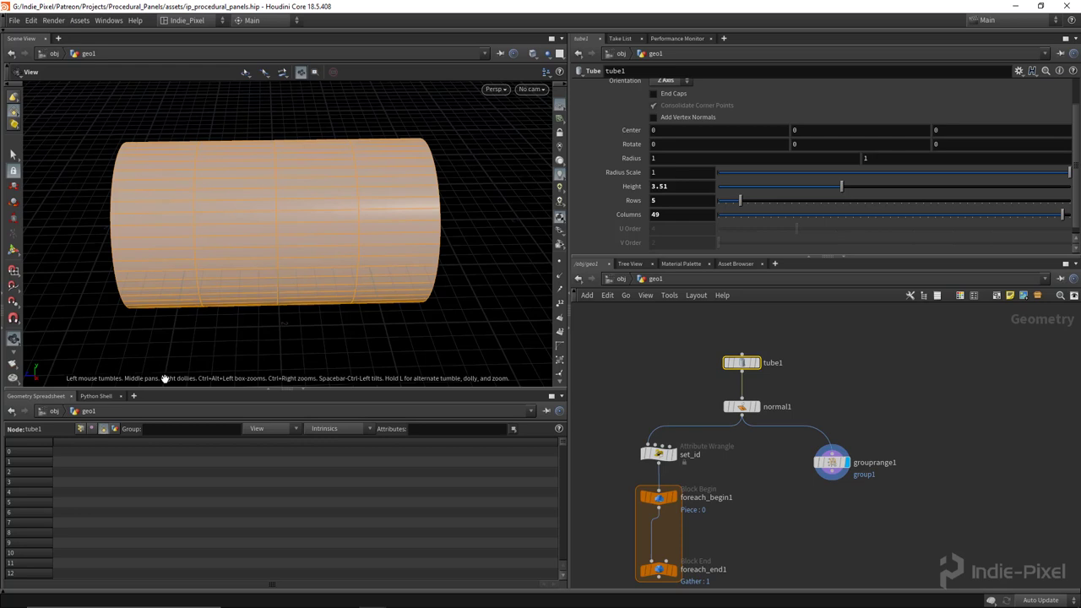
pyautogui.click(831, 463)
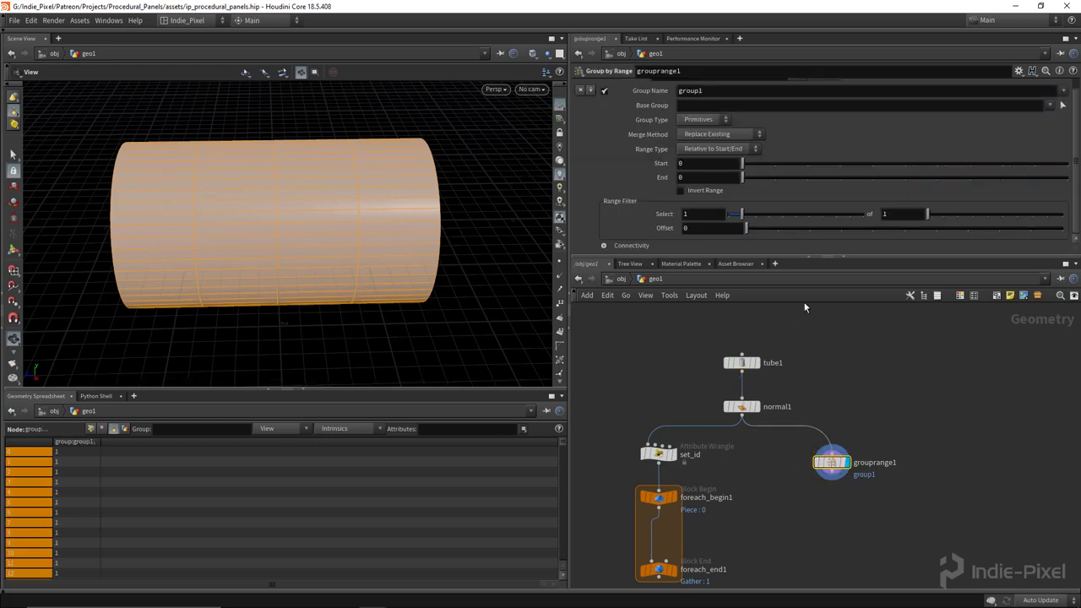
# - Reference tube1's Columns in Select, and in 'of' multiplied by 2
pyautogui.click(742, 363)
pyautogui.rightClick(676, 207)
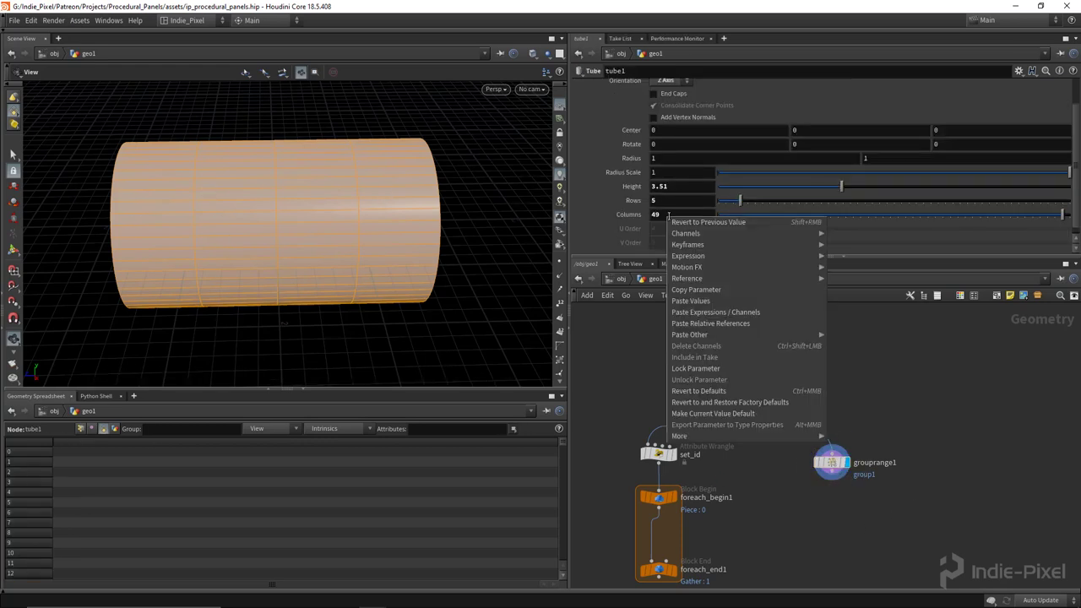
pyautogui.click(791, 279)
pyautogui.click(831, 463)
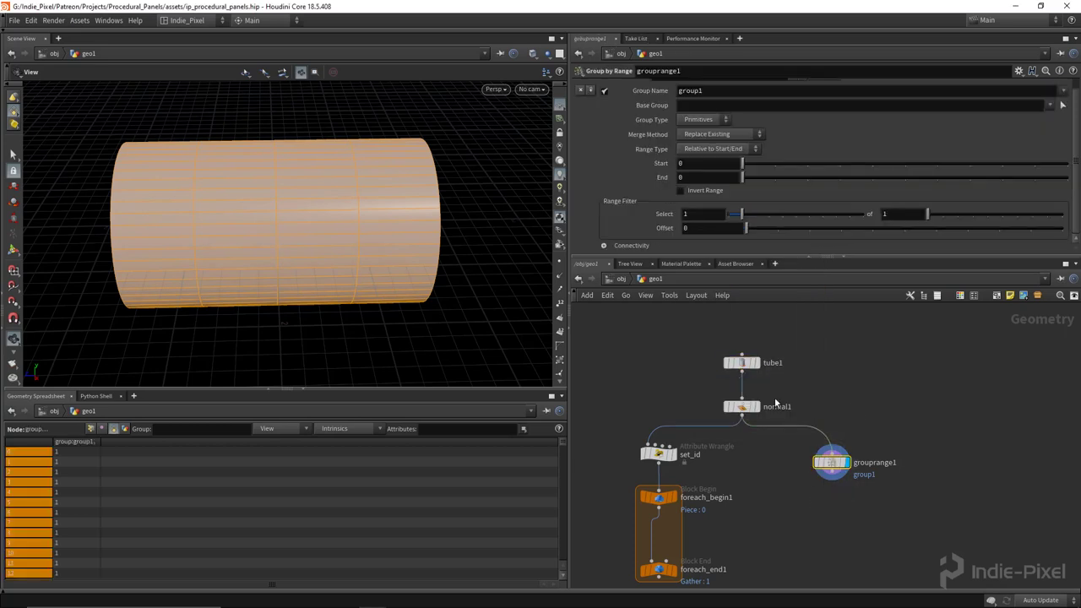
pyautogui.rightClick(699, 216)
pyautogui.click(743, 326)
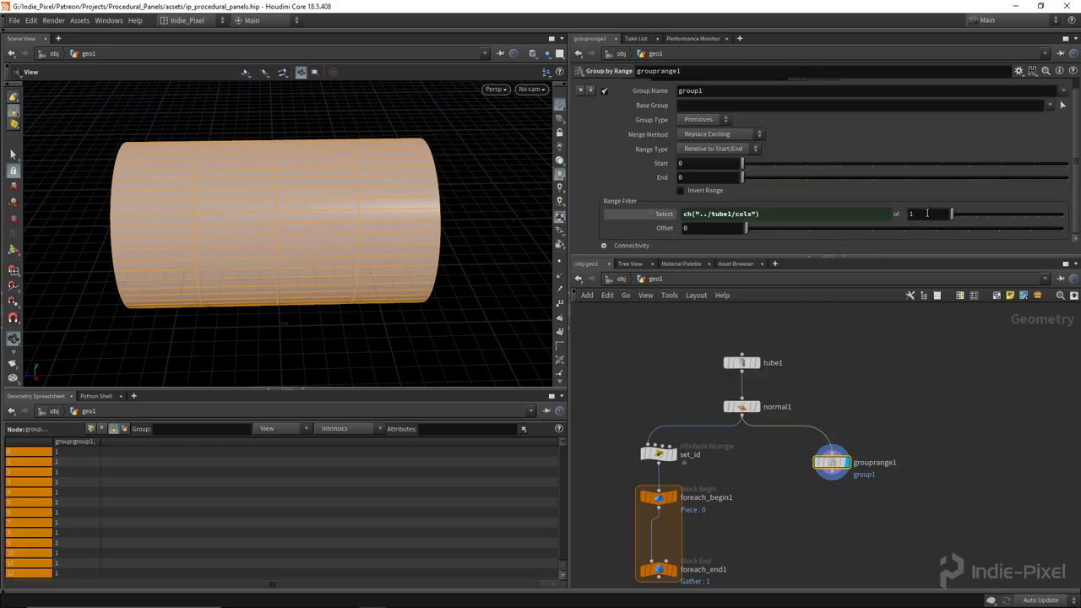
pyautogui.rightClick(927, 213)
pyautogui.click(959, 325)
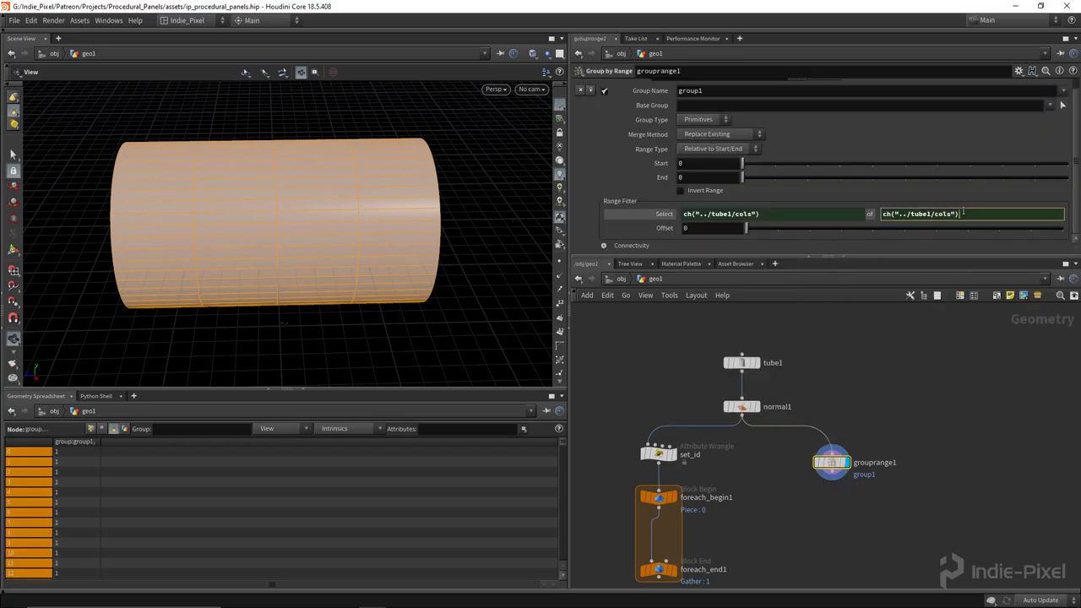
pyautogui.write('*2')
pyautogui.press('Return')
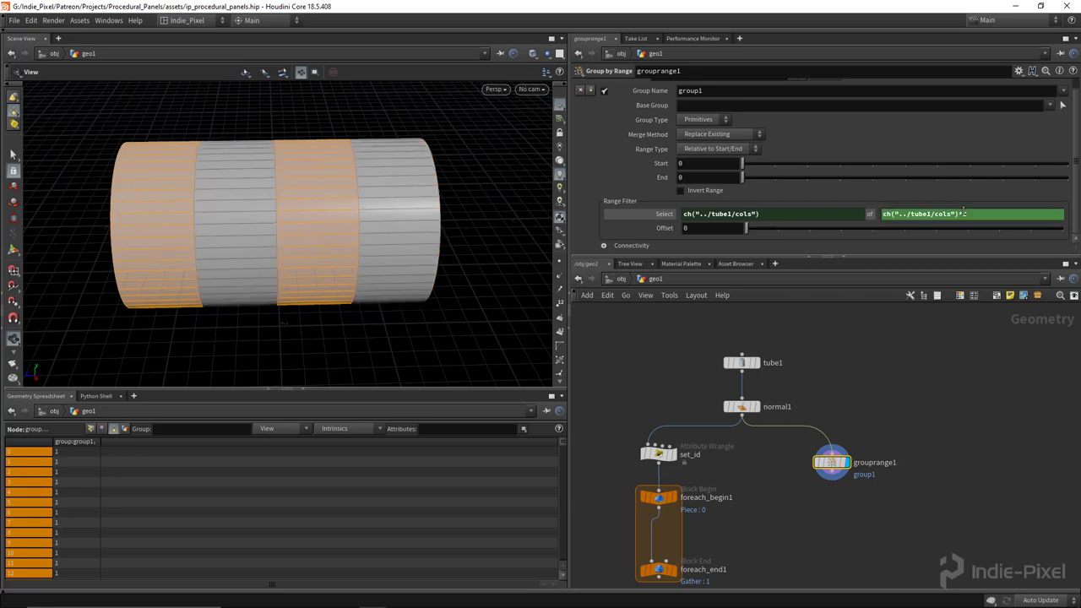
# - Orbit to inspect the grouped bands and reposition the network view
pyautogui.moveTo(332, 174); pyautogui.dragTo(203, 232)
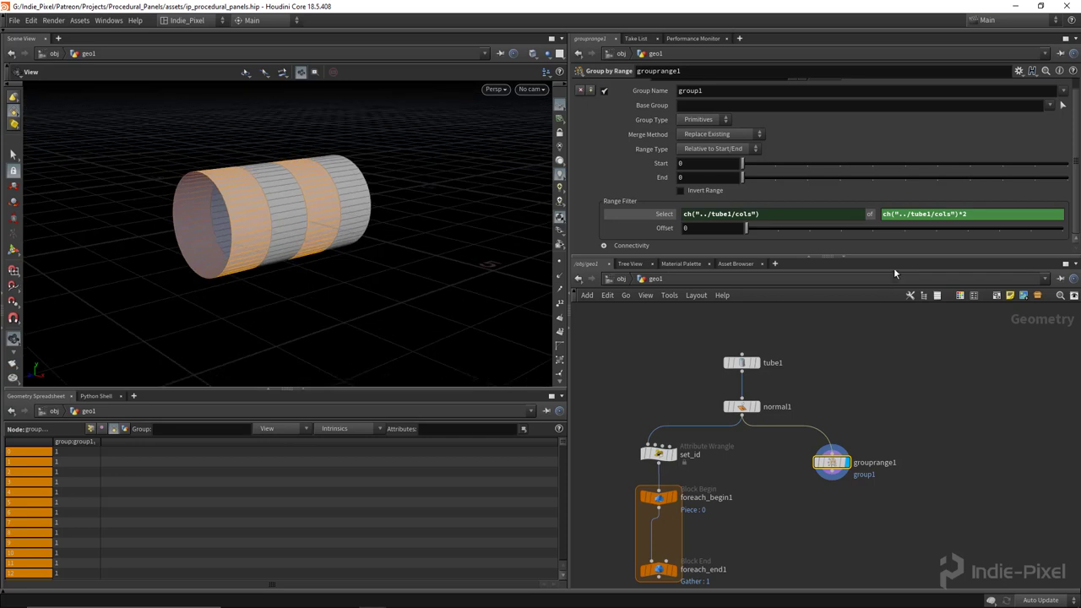
pyautogui.moveTo(881, 256); pyautogui.dragTo(880, 182)
pyautogui.moveTo(883, 413); pyautogui.dragTo(787, 362, button='middle')
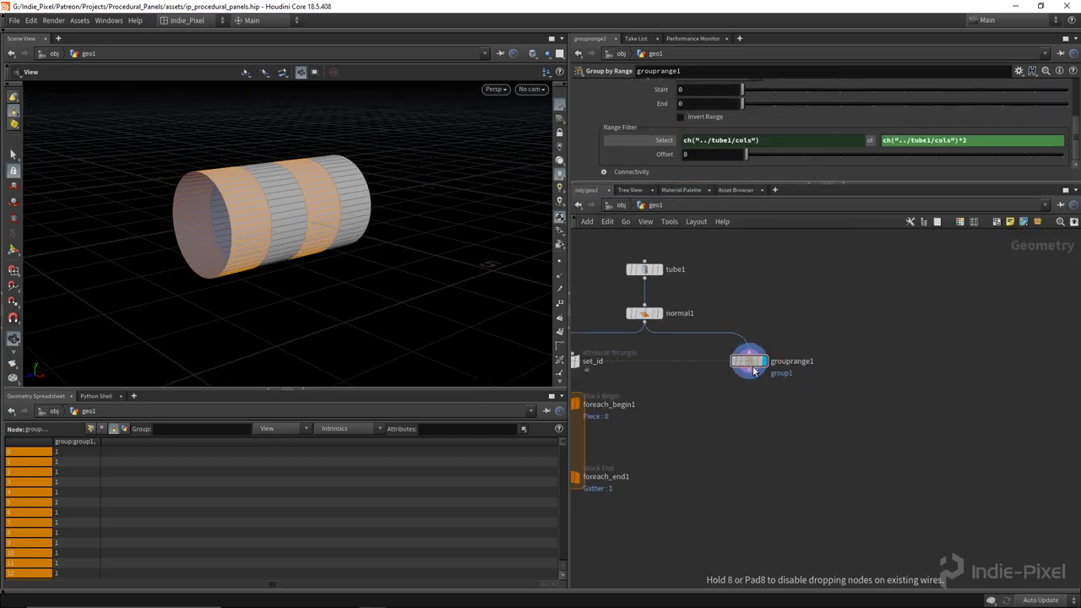
pyautogui.moveTo(678, 409); pyautogui.dragTo(770, 409, button='middle')
pyautogui.click(582, 363)
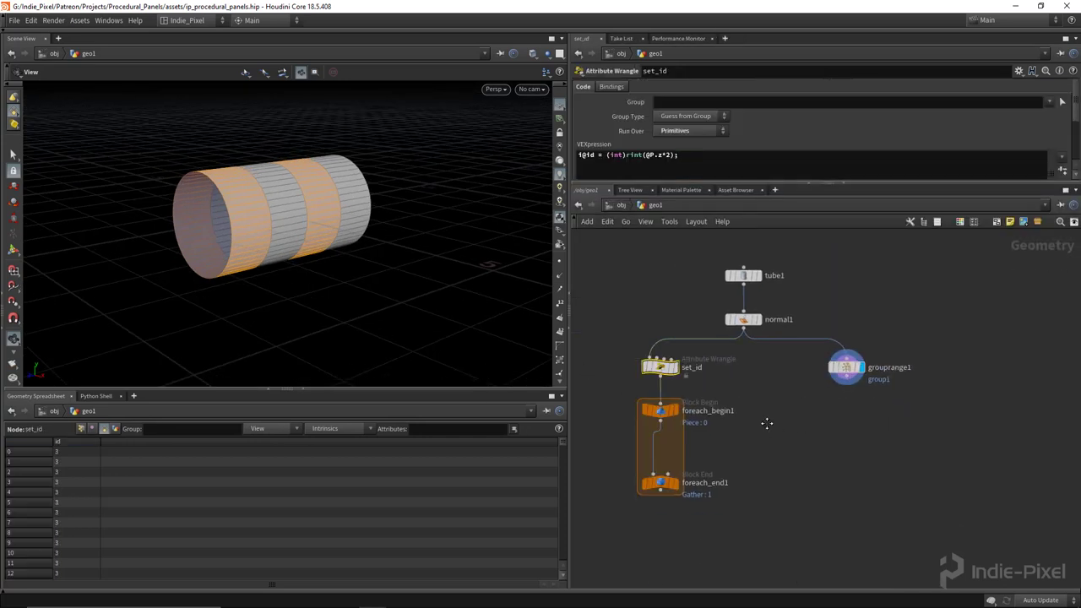
# - Place split1 beside grouprange1 and rename grouprange1's group to even
pyautogui.press('Tab')
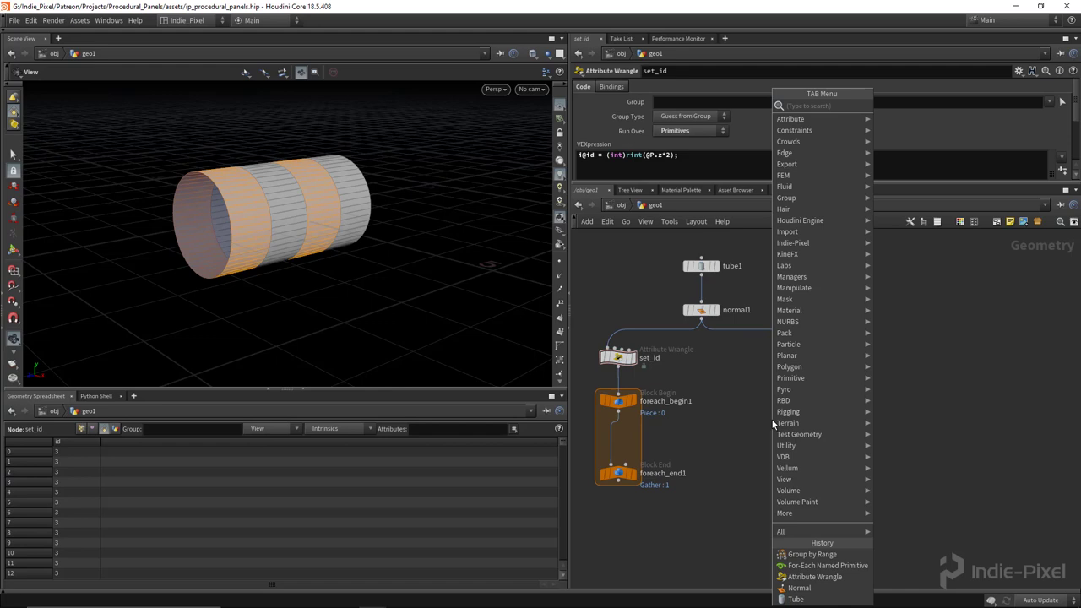
pyautogui.write('group range')
pyautogui.press('Return')
pyautogui.click(799, 403)
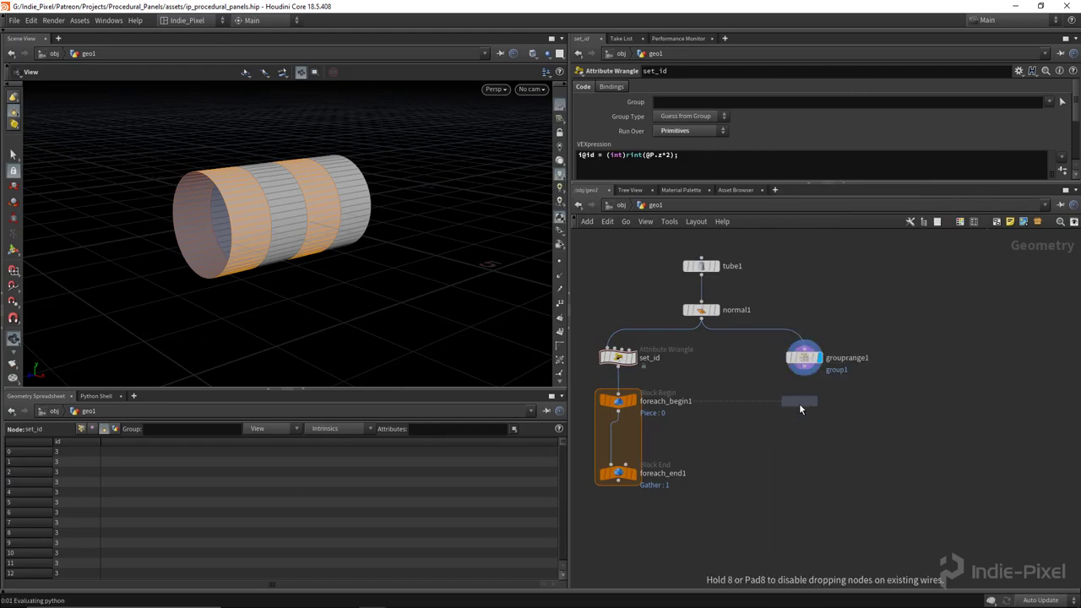
pyautogui.click(804, 358)
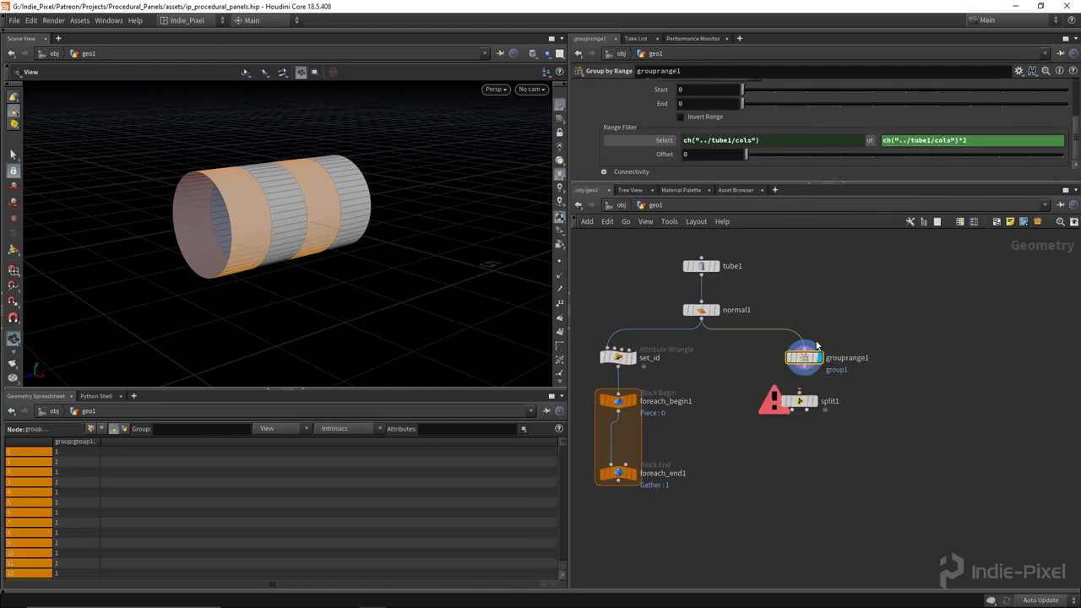
pyautogui.scroll(3, 811, 125)
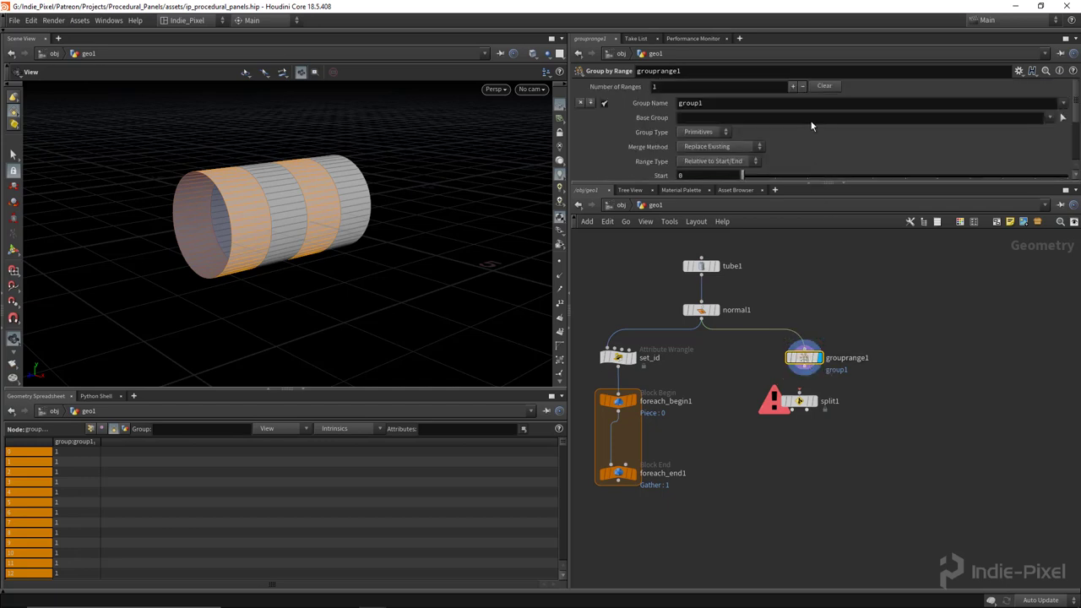
pyautogui.click(763, 99)
pyautogui.write('even')
pyautogui.press('Return')
# - Wire grouprange1 into split1 and split the geometry by the even group
pyautogui.scroll(2, 786, 385)
pyautogui.moveTo(808, 363); pyautogui.dragTo(813, 409)
pyautogui.click(858, 404)
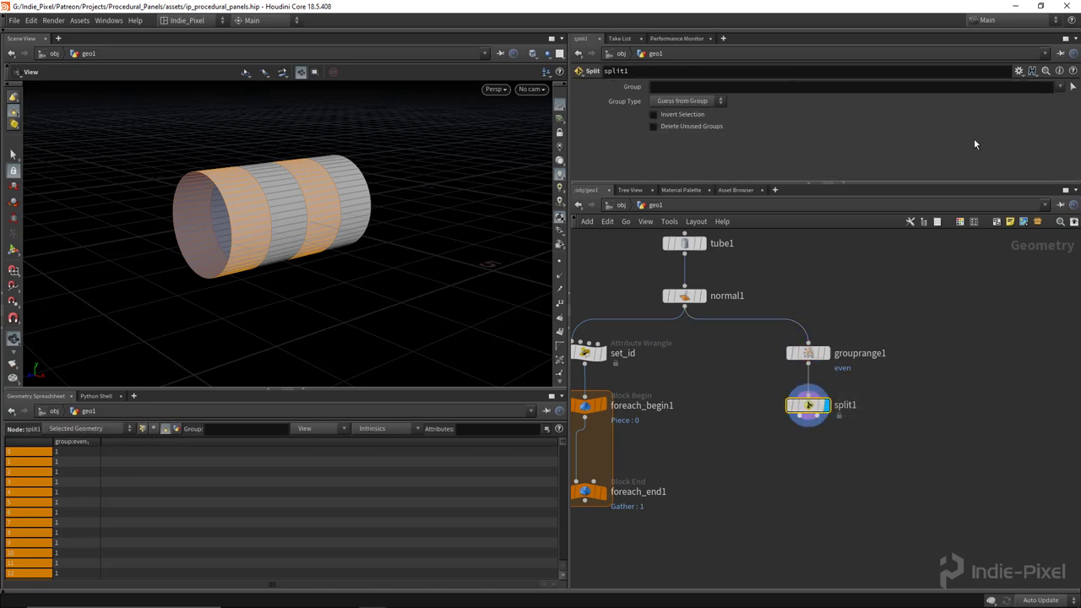
pyautogui.click(1058, 87)
pyautogui.click(1018, 99)
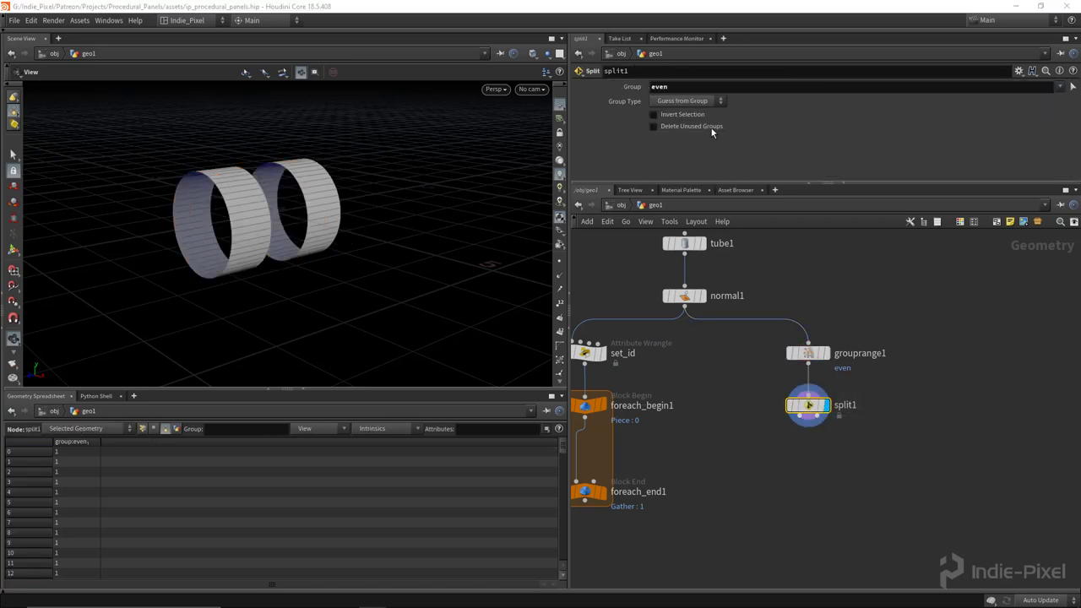
# - Add merge1 below split1, wire split1's outputs into it, and display it
pyautogui.press('Tab')
pyautogui.write('me')
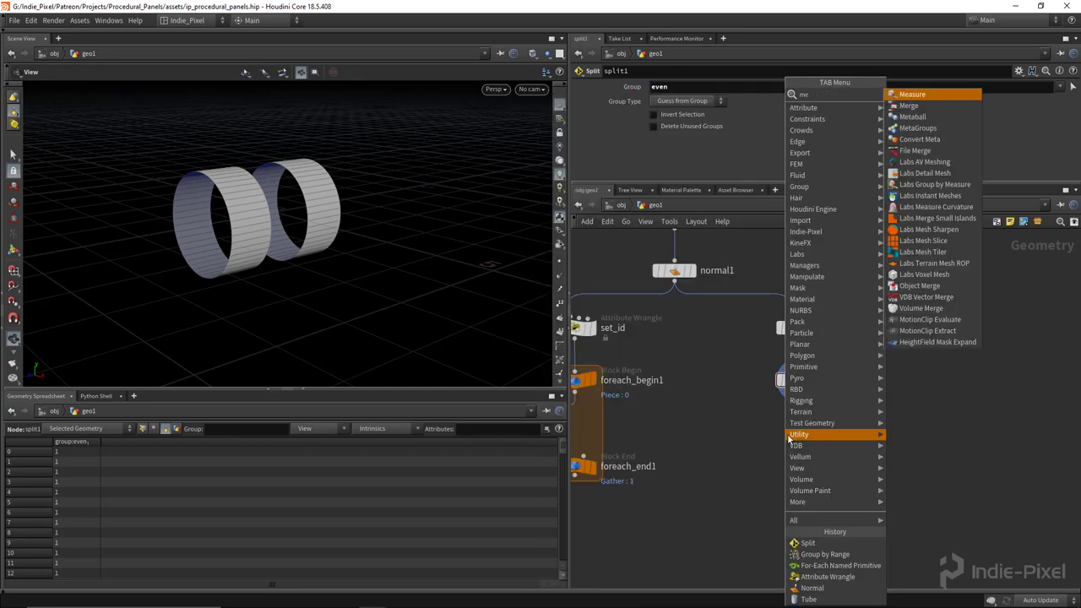
pyautogui.write('rge')
pyautogui.press('Return')
pyautogui.click(797, 432)
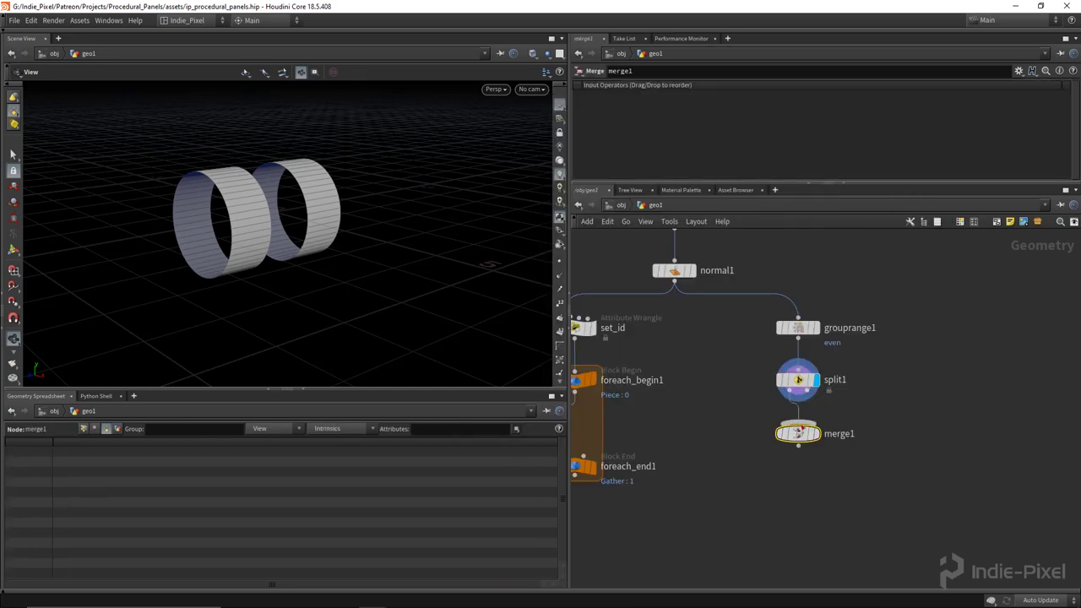
pyautogui.moveTo(806, 389); pyautogui.dragTo(799, 432)
pyautogui.click(816, 433)
pyautogui.moveTo(802, 483); pyautogui.dragTo(792, 453, button='middle')
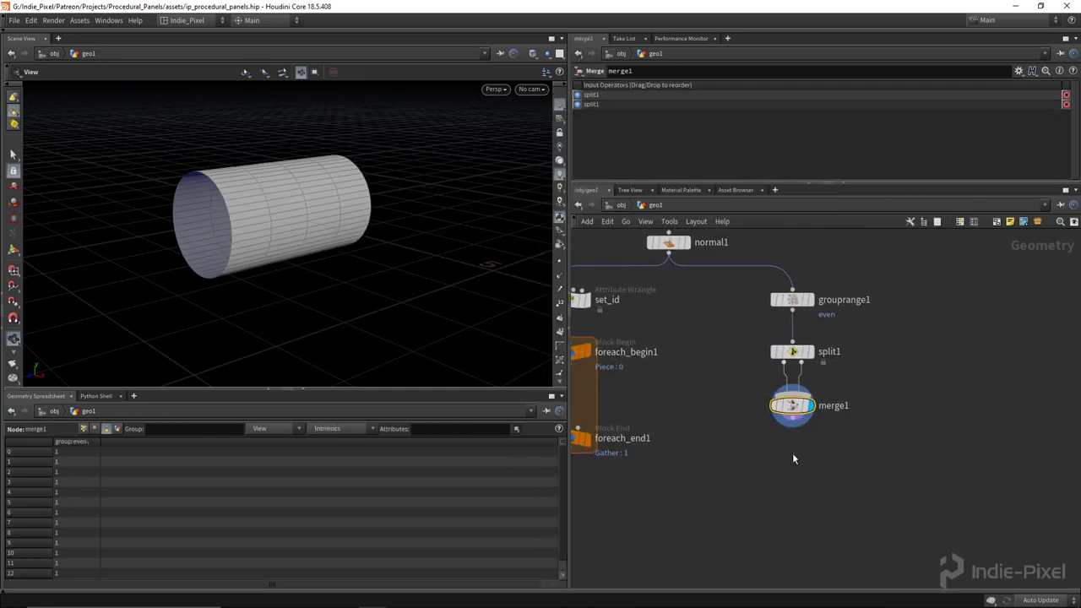
# - Append assemble1 after merge1 and display its result
pyautogui.press('Tab')
pyautogui.write('assem')
pyautogui.press('Return')
pyautogui.click(793, 440)
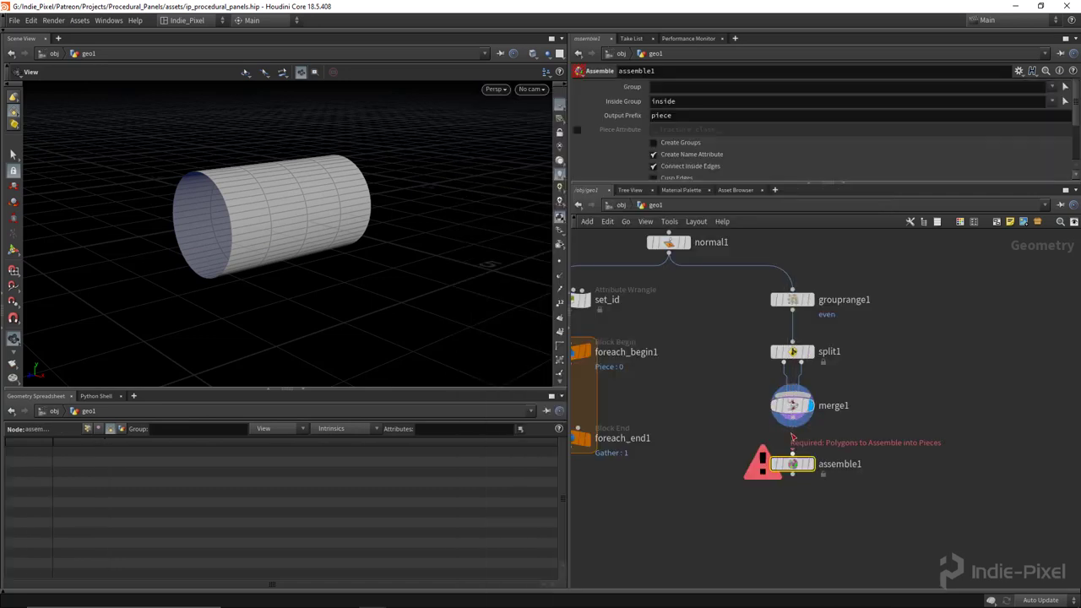
pyautogui.moveTo(792, 420); pyautogui.dragTo(798, 464)
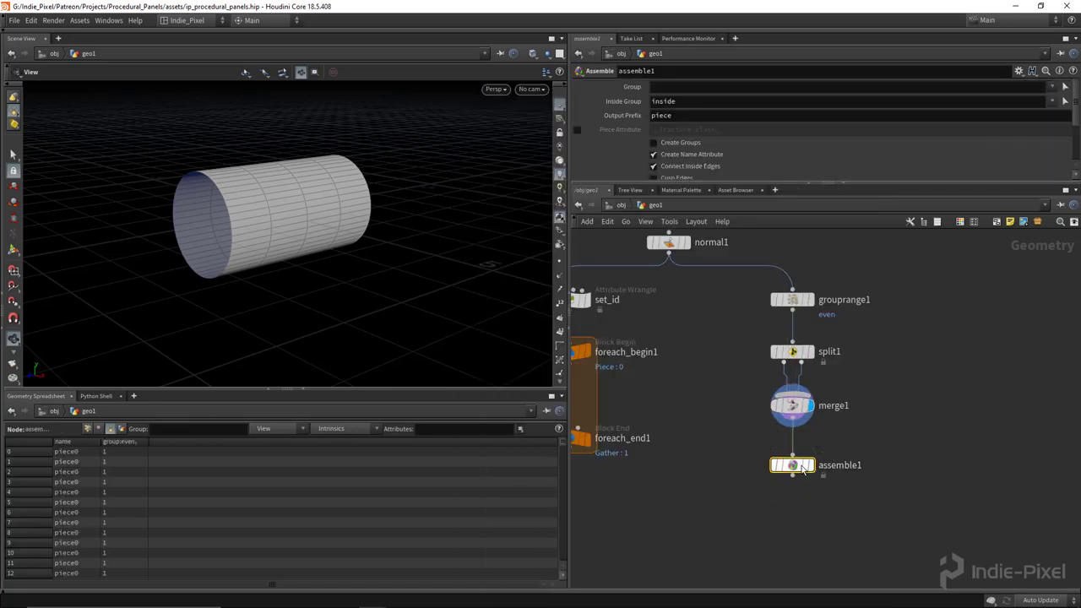
pyautogui.click(809, 466)
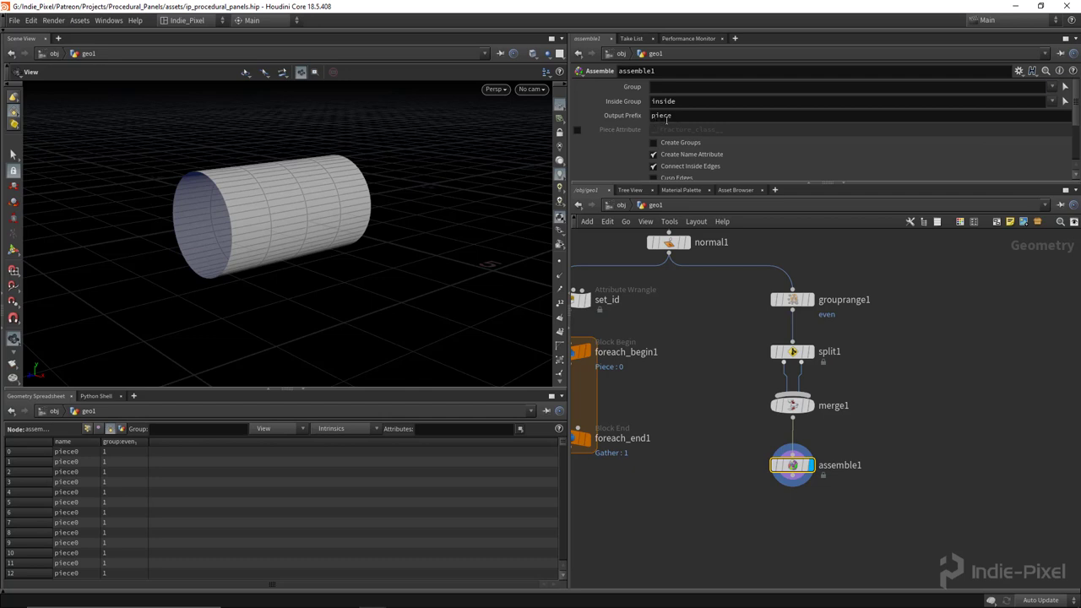
pyautogui.moveTo(622, 120)
# - Add a For-Each Named Primitive loop below assemble1
pyautogui.moveTo(735, 486); pyautogui.dragTo(760, 437, button='middle')
pyautogui.press('Tab')
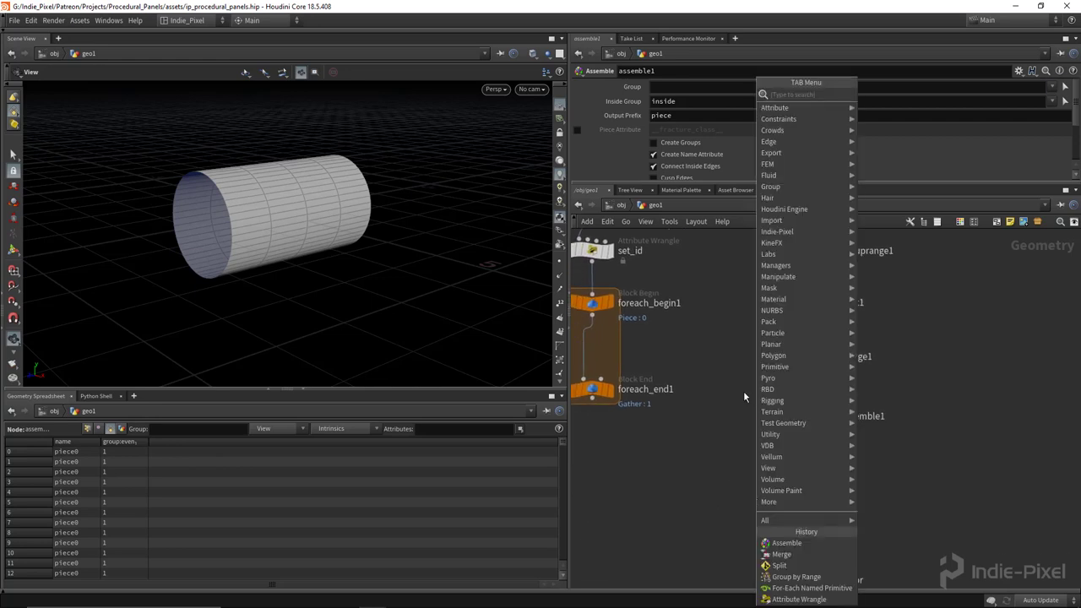
pyautogui.write('forea')
pyautogui.press('Down')
pyautogui.press('Down')
pyautogui.press('Down')
pyautogui.press('Down')
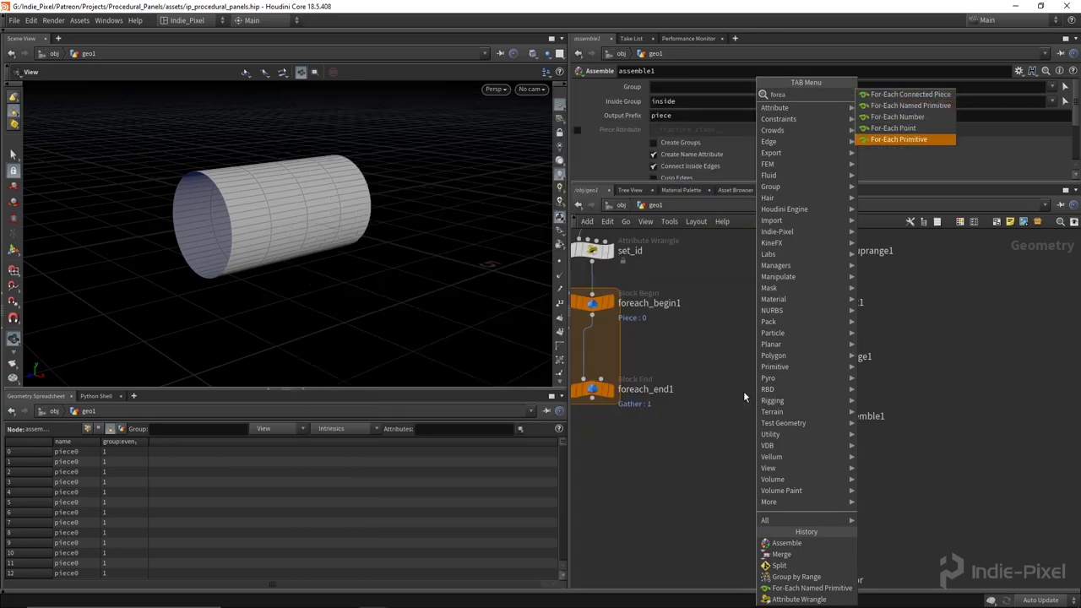
pyautogui.press('Up')
pyautogui.press('Up')
pyautogui.press('Up')
pyautogui.press('Return')
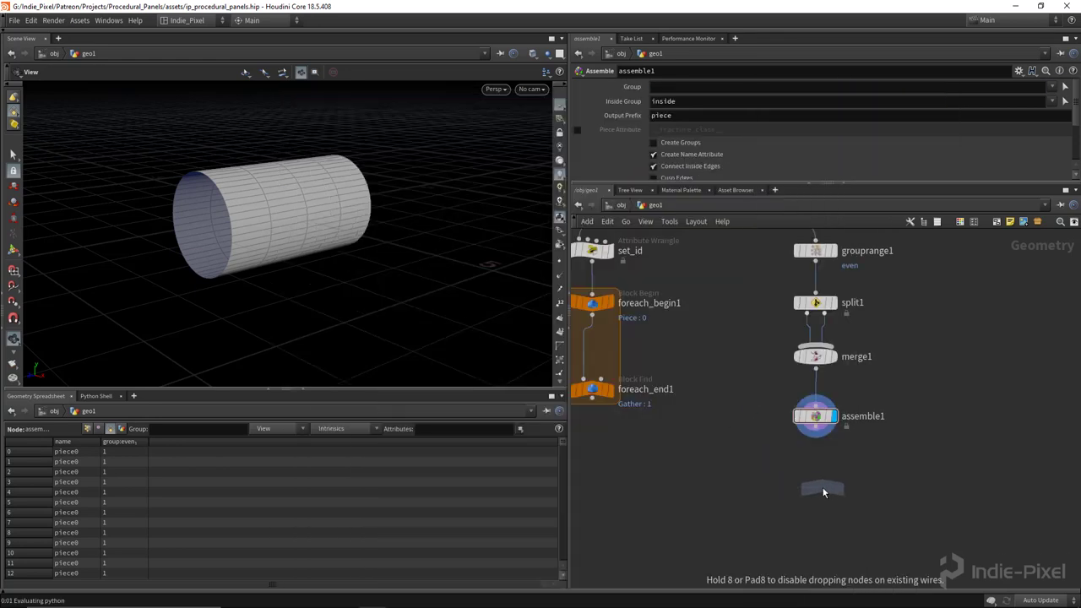
pyautogui.click(824, 488)
# - Inspect the loop's piece attribute, assemble1's piece names and the set_id code
pyautogui.moveTo(669, 129); pyautogui.dragTo(636, 130)
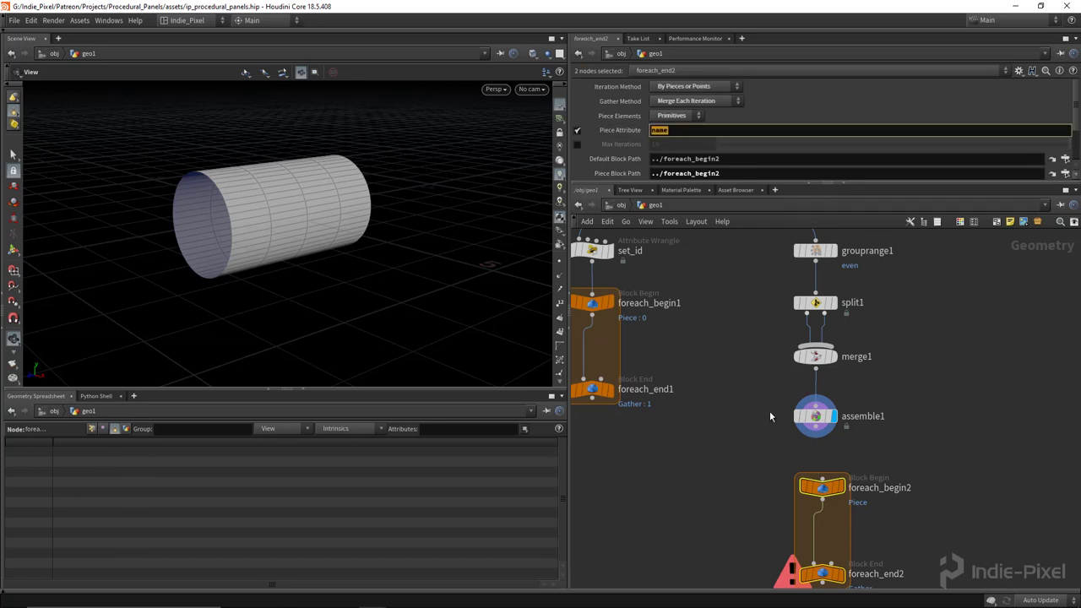
pyautogui.click(815, 416)
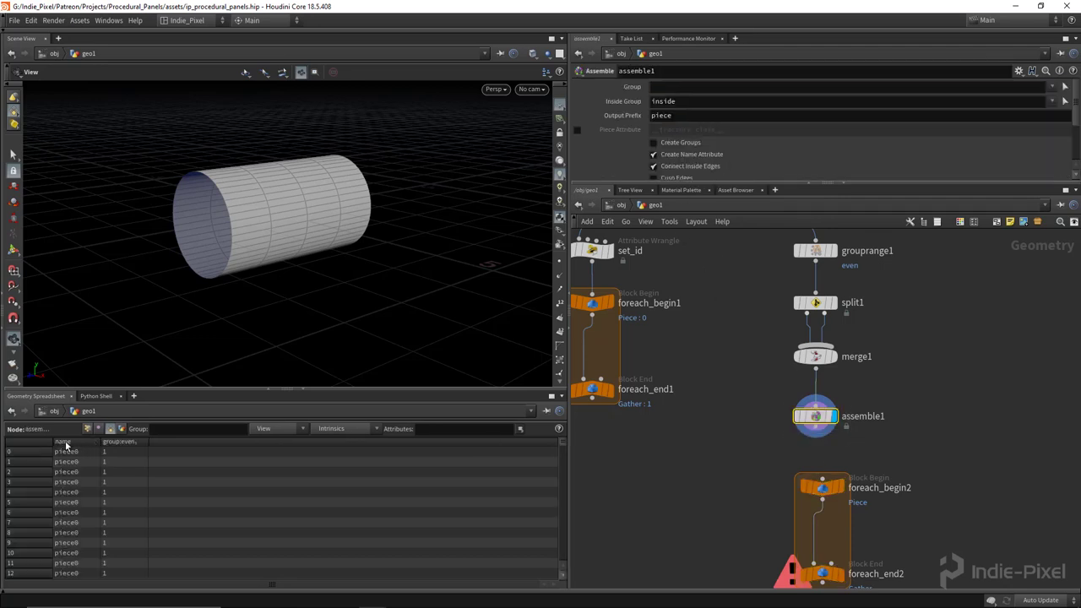
pyautogui.scroll(-15, 76, 456)
pyautogui.scroll(-10, 76, 496)
pyautogui.moveTo(666, 357); pyautogui.dragTo(740, 423, button='middle')
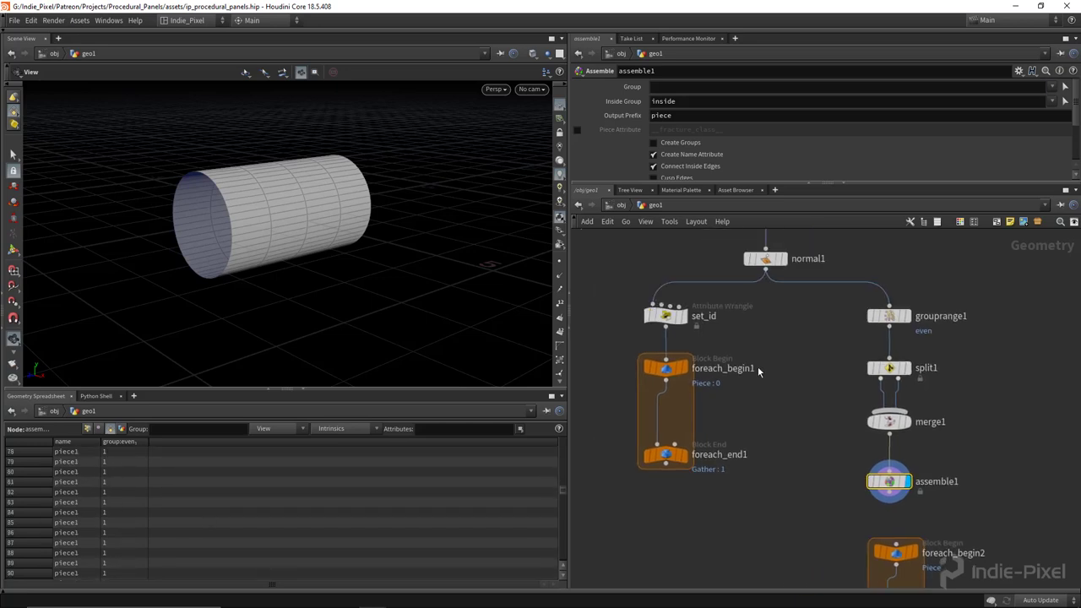
pyautogui.click(667, 316)
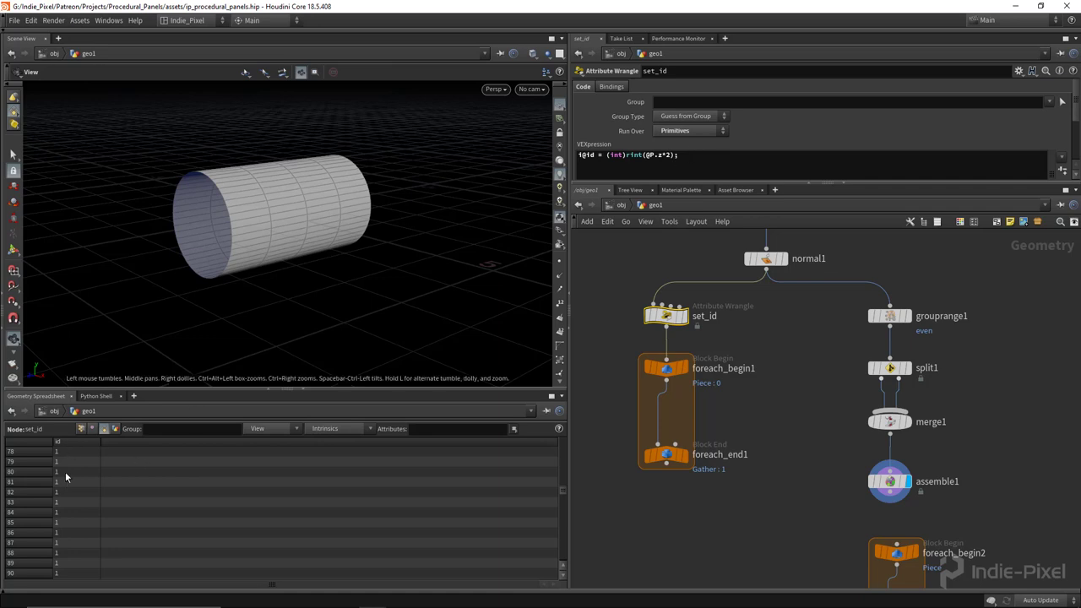
pyautogui.moveTo(689, 539); pyautogui.dragTo(646, 448, button='middle')
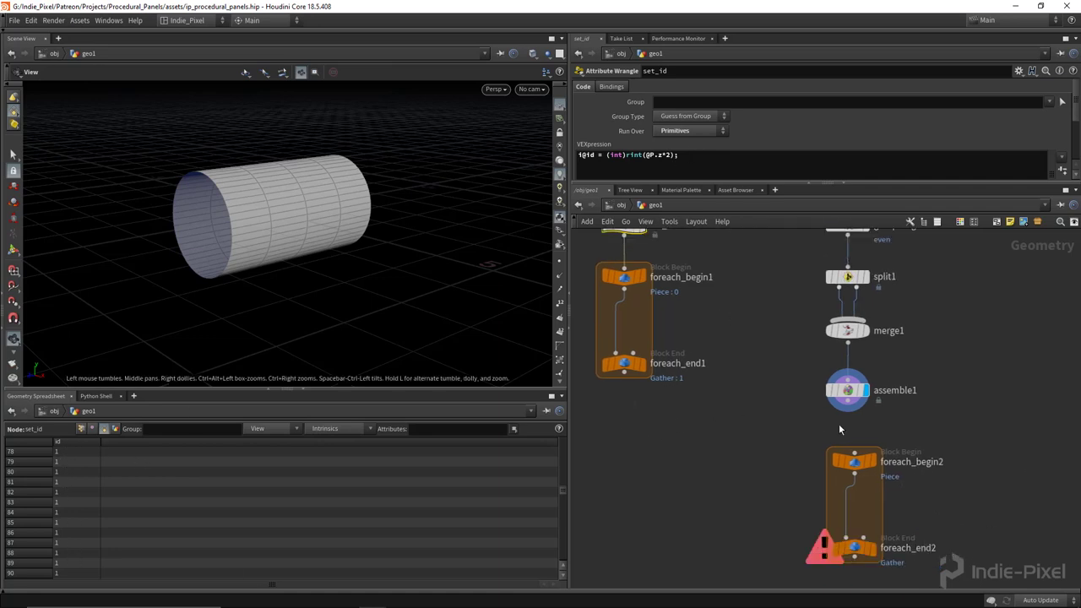
# - Display foreach_end2 and preview a single pass of one named piece
pyautogui.click(874, 551)
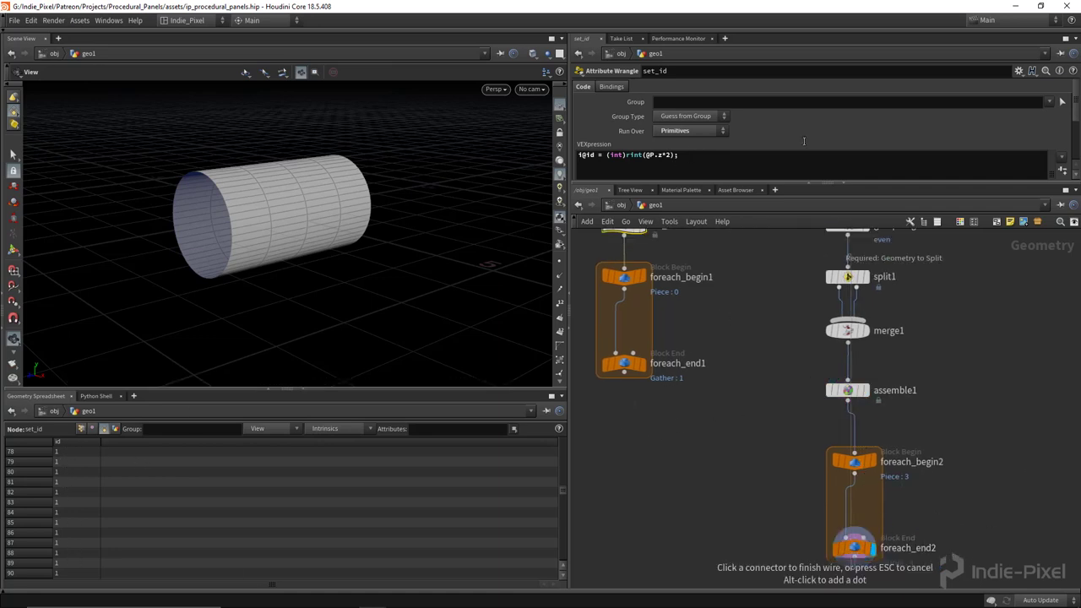
pyautogui.click(844, 559)
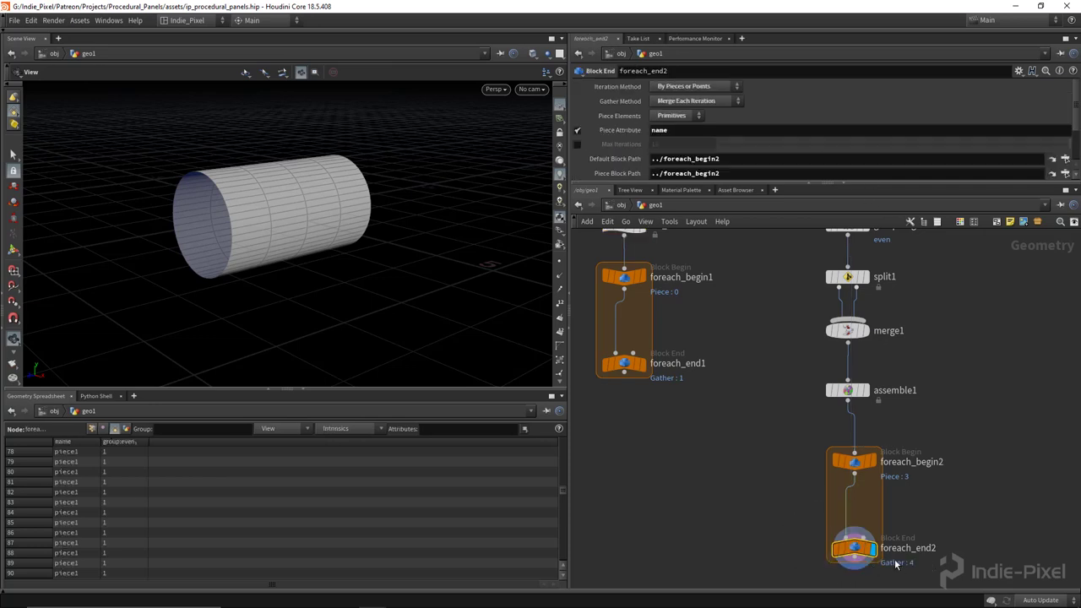
pyautogui.moveTo(857, 182); pyautogui.dragTo(825, 281)
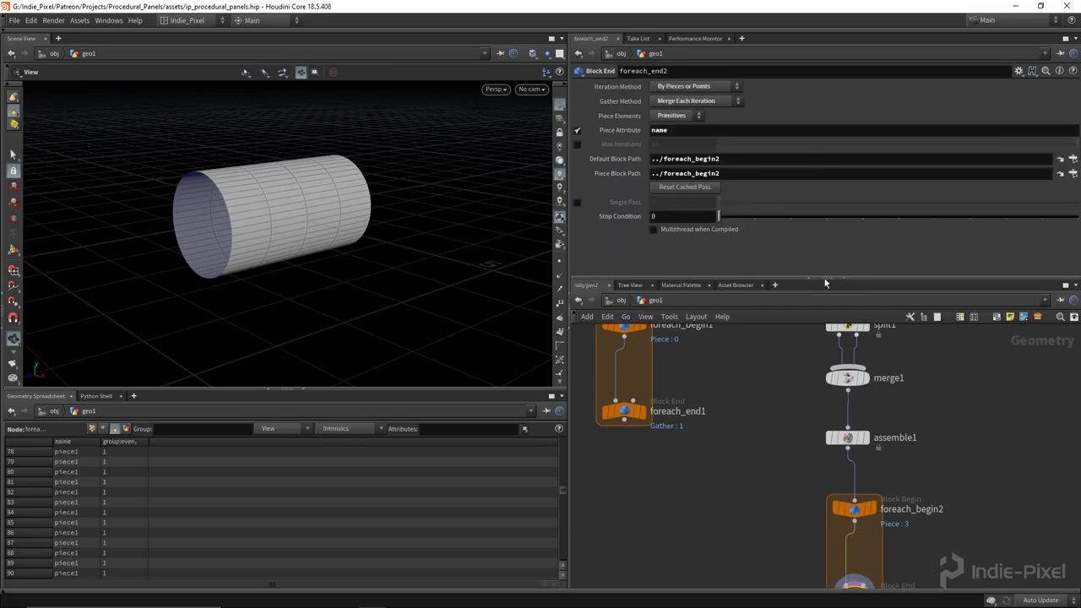
pyautogui.click(578, 203)
pyautogui.moveTo(719, 212); pyautogui.dragTo(742, 201)
pyautogui.moveTo(861, 278); pyautogui.dragTo(863, 159)
# - Delete the six right-hand branch nodes and shift the remaining three loop nodes right
pyautogui.scroll(-3, 824, 266)
pyautogui.moveTo(823, 266); pyautogui.dragTo(817, 317, button='middle')
pyautogui.moveTo(809, 282); pyautogui.dragTo(873, 473)
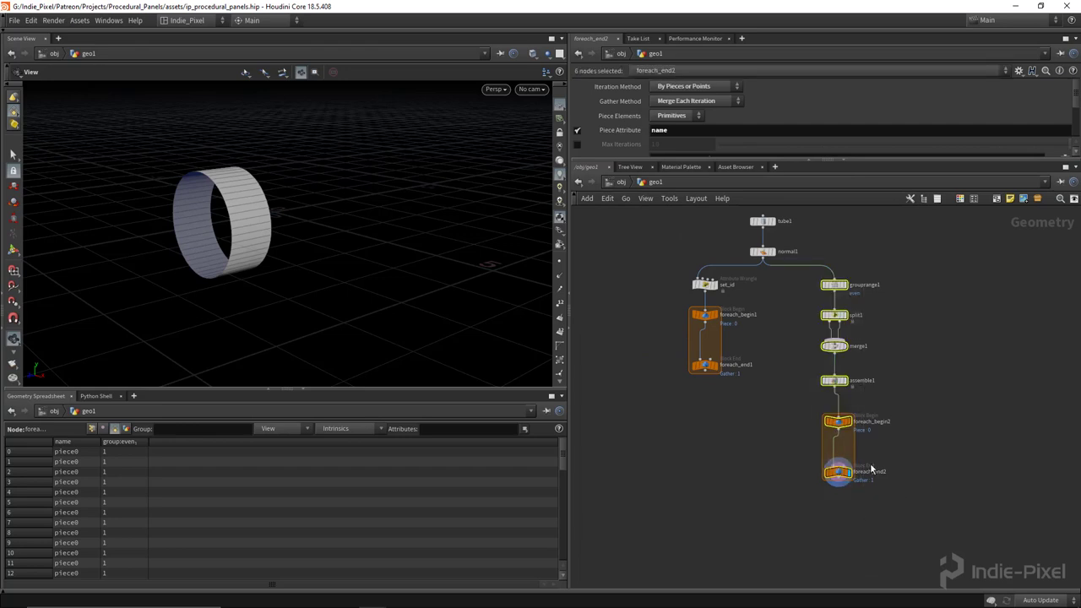
pyautogui.press('Delete')
pyautogui.scroll(4, 714, 287)
pyautogui.moveTo(623, 251); pyautogui.dragTo(715, 575)
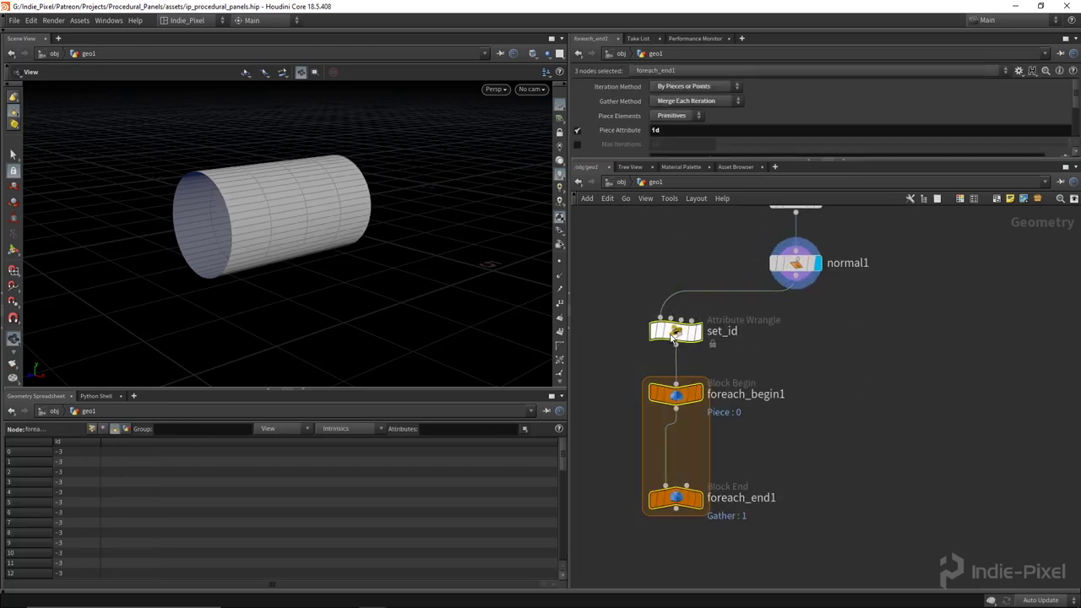
pyautogui.moveTo(697, 345); pyautogui.dragTo(806, 350)
# - Display set_id and enlarge its code area and the panes, viewing the cylinder from above
pyautogui.click(817, 335)
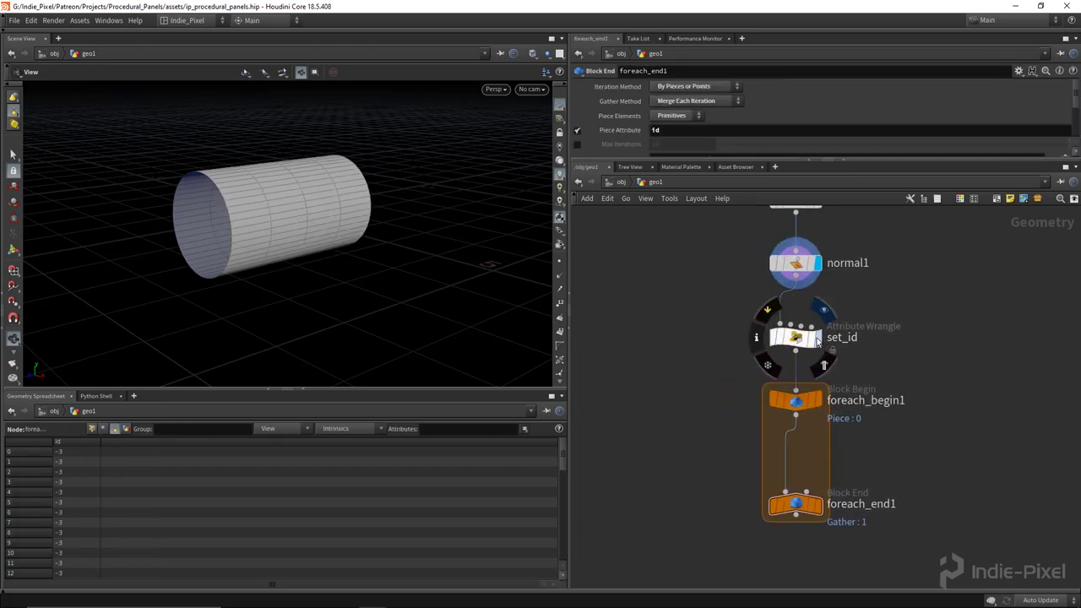
pyautogui.click(796, 336)
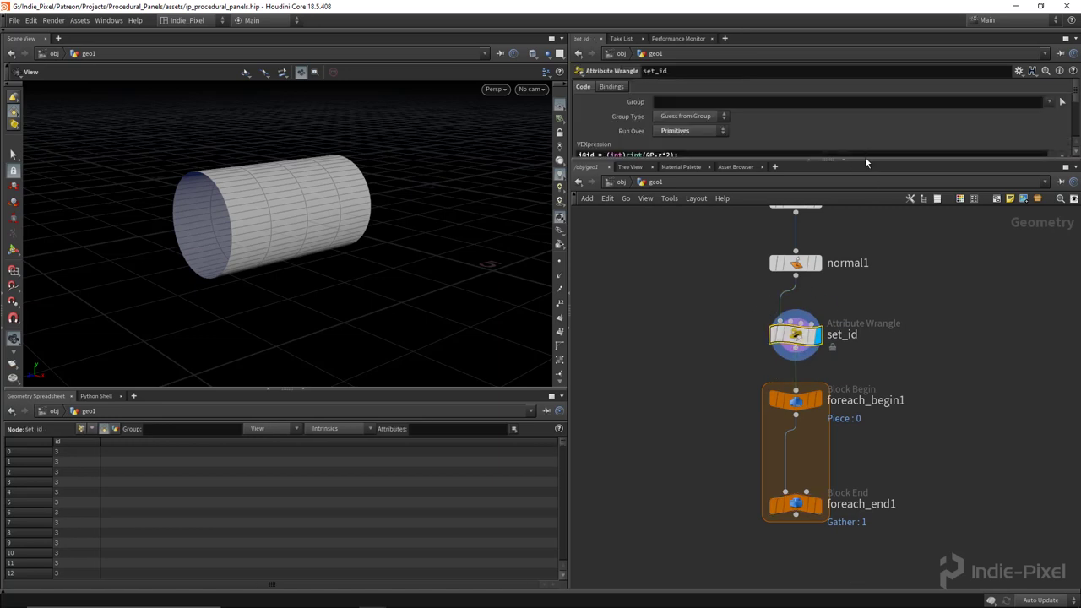
pyautogui.moveTo(865, 160); pyautogui.dragTo(865, 222)
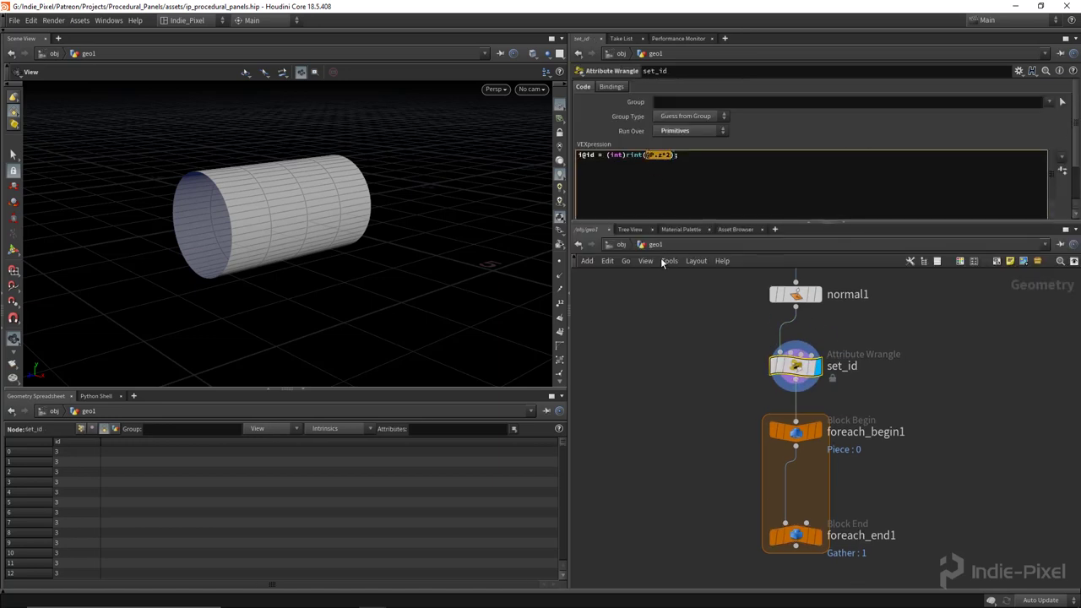
pyautogui.moveTo(567, 406); pyautogui.dragTo(541, 405)
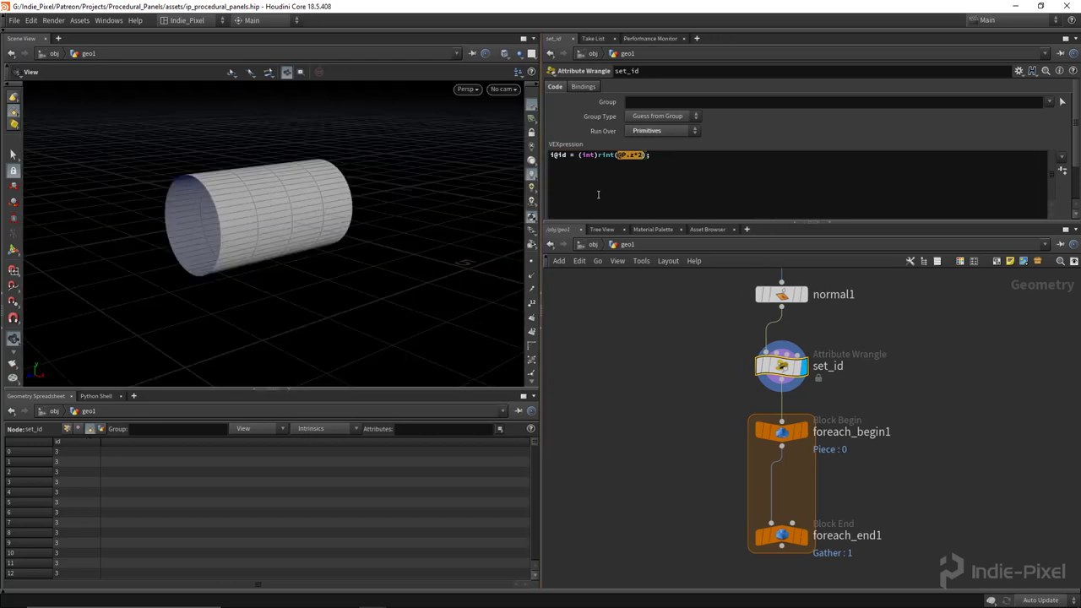
pyautogui.moveTo(256, 197); pyautogui.dragTo(237, 182)
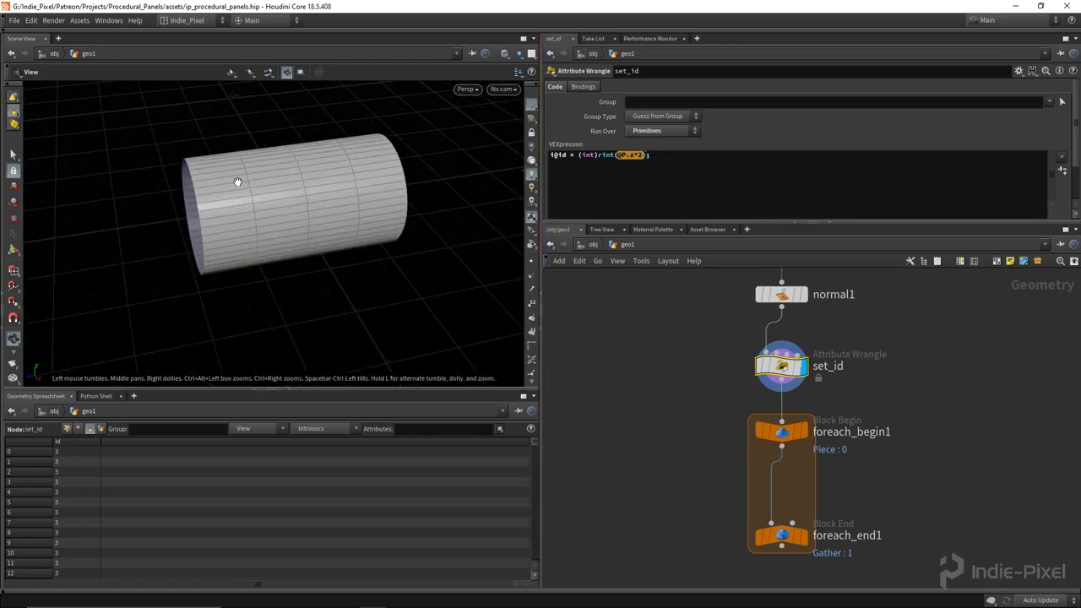
pyautogui.moveTo(311, 386); pyautogui.dragTo(310, 404)
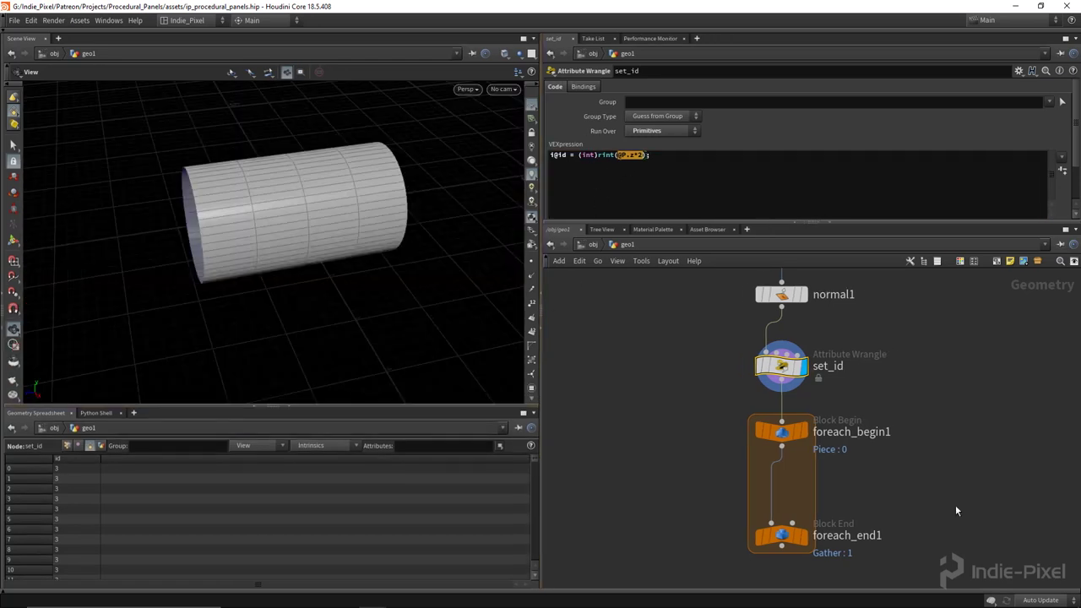
# - Delete foreach_begin1 and foreach_end1, then select the set_id wrangle
pyautogui.moveTo(919, 488); pyautogui.dragTo(908, 409, button='middle')
pyautogui.moveTo(749, 500); pyautogui.dragTo(851, 347)
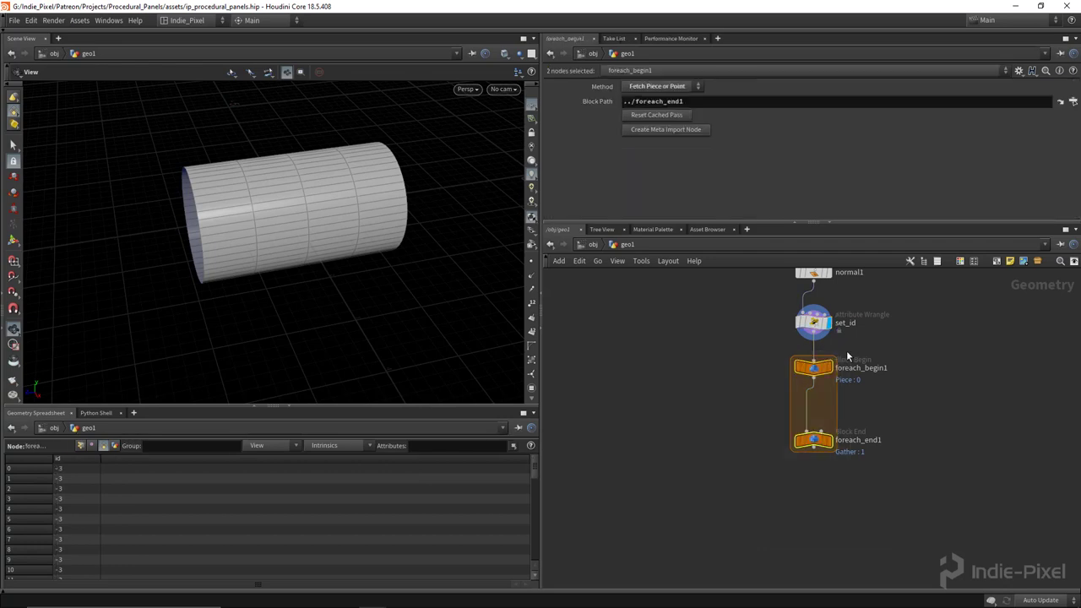
pyautogui.press('Delete')
pyautogui.moveTo(834, 372); pyautogui.dragTo(802, 487, button='middle')
pyautogui.click(782, 437)
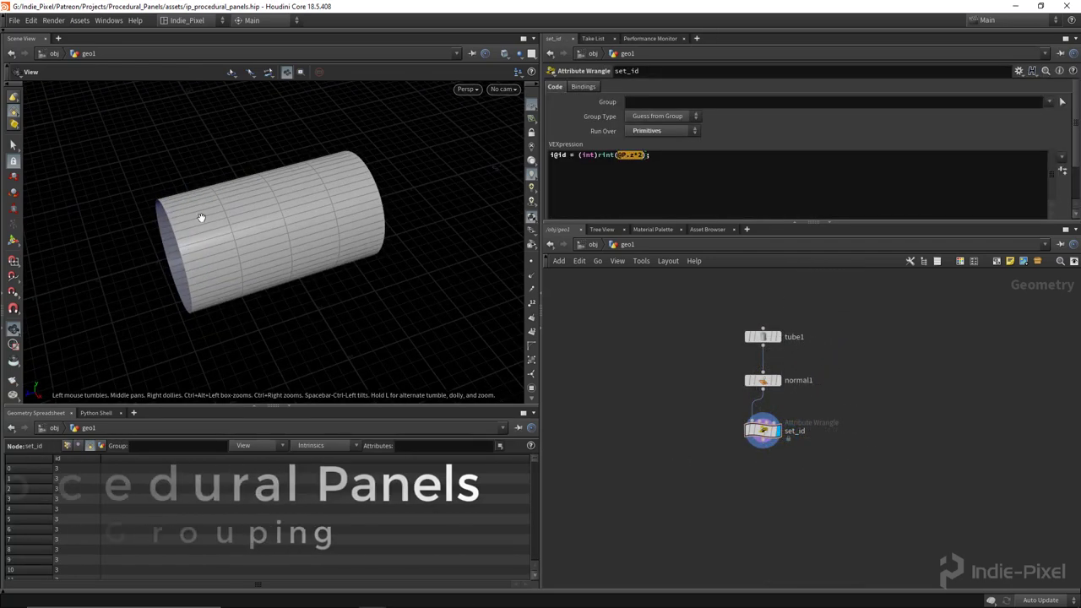
# - Place a new for-each loop node pair below set_id
pyautogui.moveTo(245, 234); pyautogui.dragTo(355, 234)
pyautogui.moveTo(771, 479); pyautogui.dragTo(760, 439, button='middle')
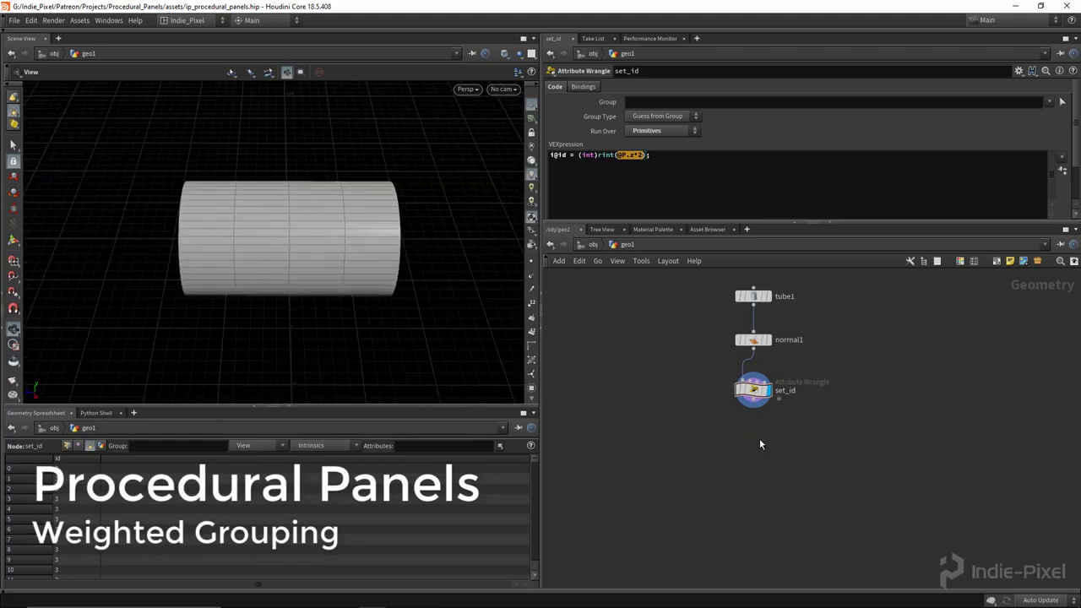
pyautogui.press('Tab')
pyautogui.write('group')
pyautogui.press('Down')
pyautogui.press('Down')
pyautogui.press('Down')
pyautogui.press('Down')
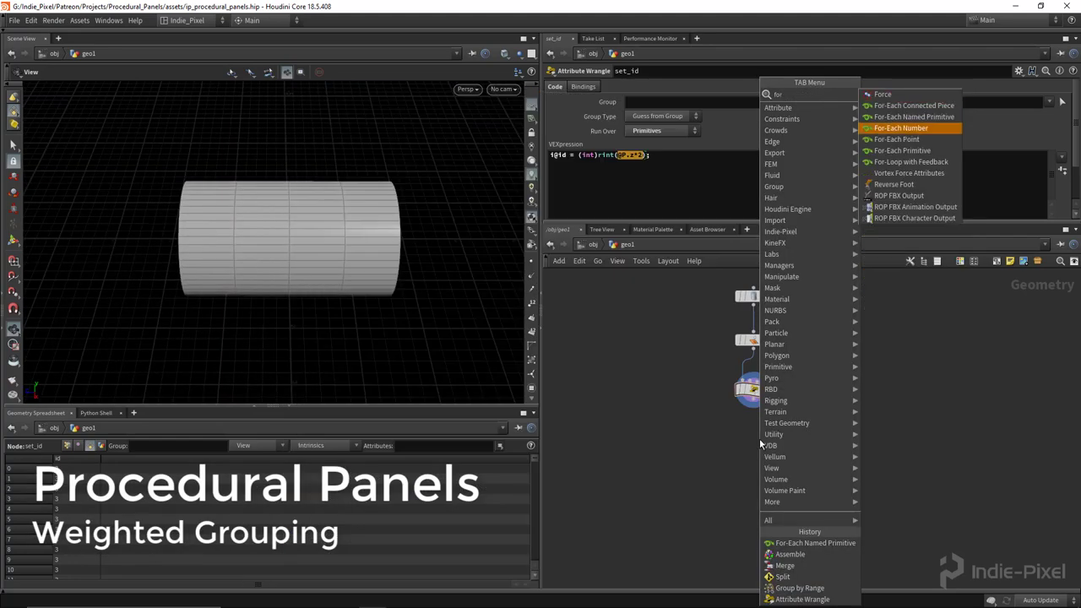
pyautogui.press('Return')
pyautogui.click(754, 463)
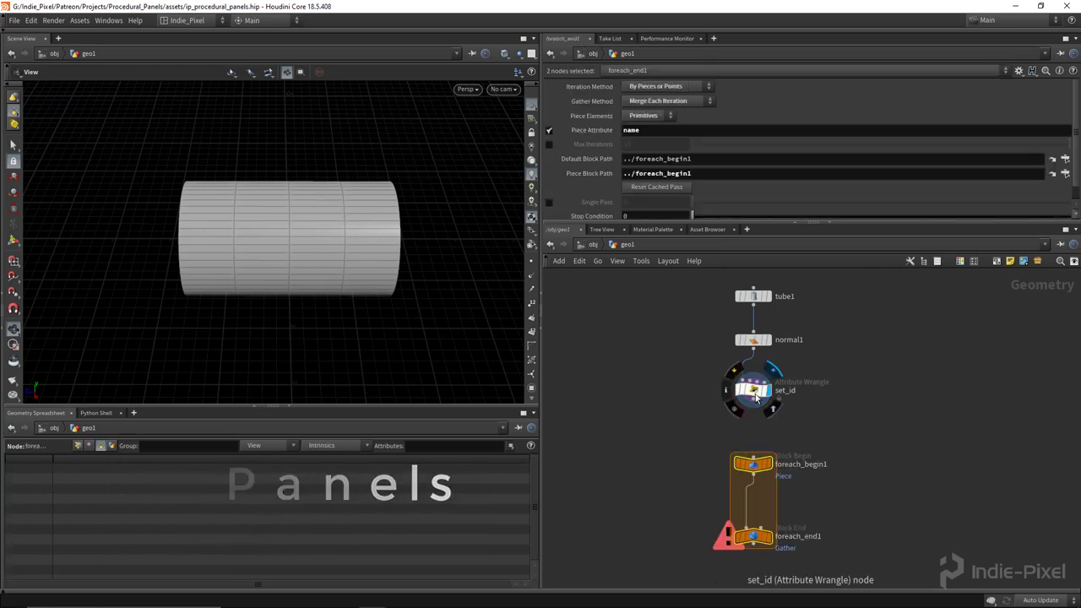
# - Display foreach_end1, set its Piece Attribute to id and enable Single Pass
pyautogui.click(754, 537)
pyautogui.click(765, 538)
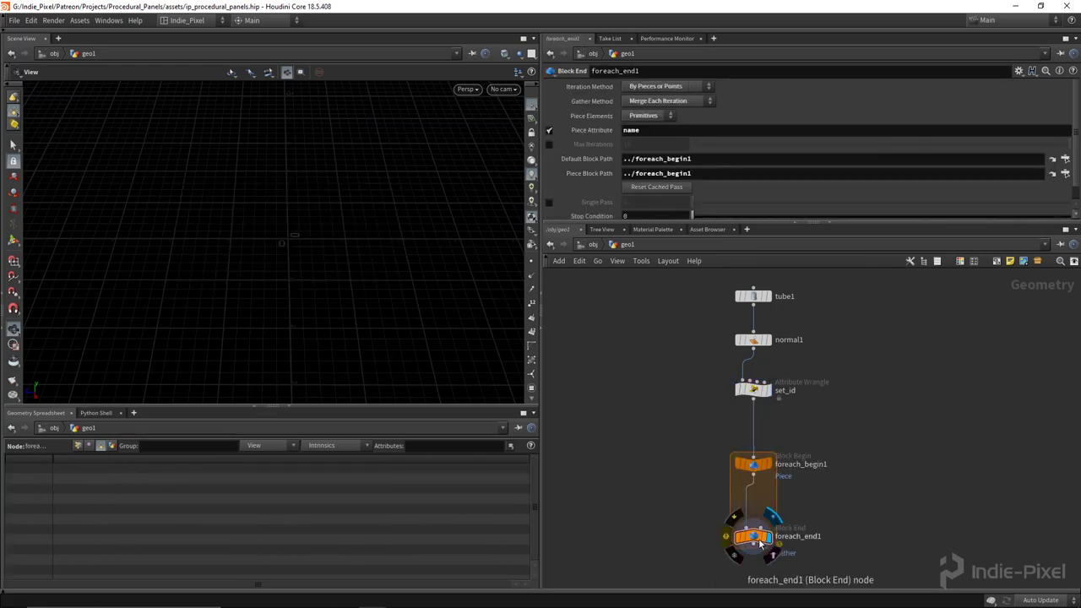
pyautogui.click(653, 131)
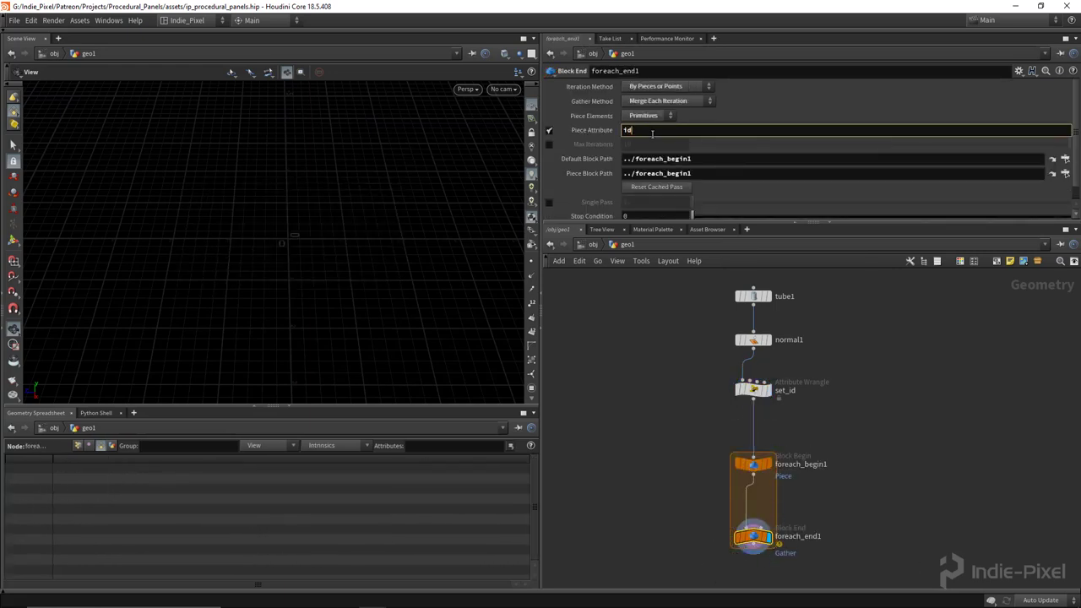
pyautogui.press('Return')
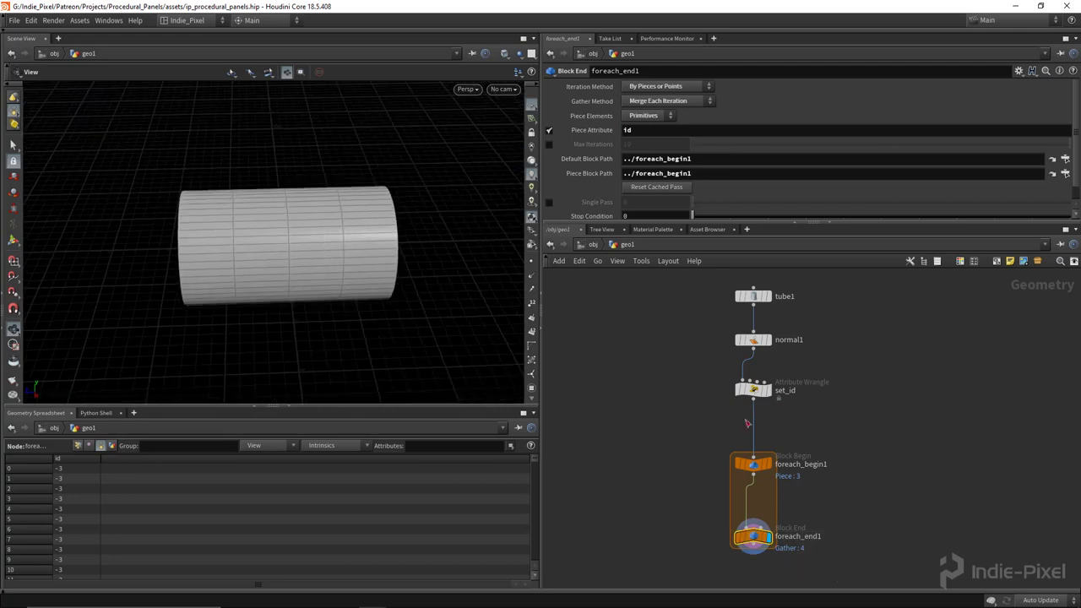
pyautogui.scroll(-1, 560, 185)
pyautogui.click(549, 187)
# - Keep Single Pass at 0 and orbit around the lone ring with id -3
pyautogui.moveTo(694, 187)
pyautogui.mouseDown()
pyautogui.moveTo(827, 187)
pyautogui.moveTo(693, 188)
pyautogui.mouseUp()
pyautogui.moveTo(469, 257); pyautogui.dragTo(315, 182)
pyautogui.moveTo(334, 233); pyautogui.dragTo(331, 174)
pyautogui.moveTo(297, 211); pyautogui.dragTo(312, 329)
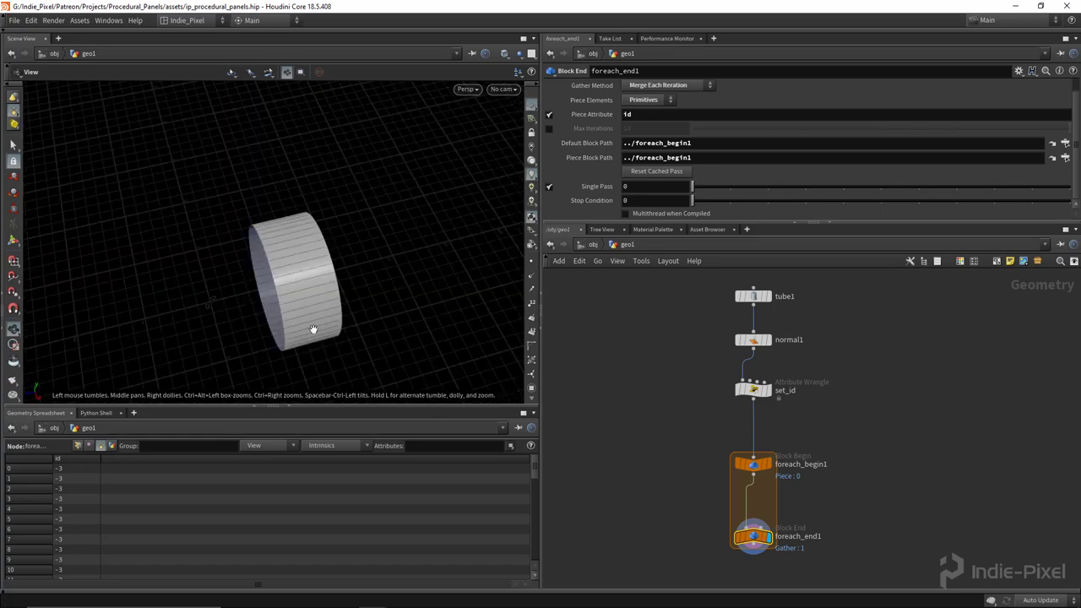
pyautogui.moveTo(287, 255); pyautogui.dragTo(366, 301)
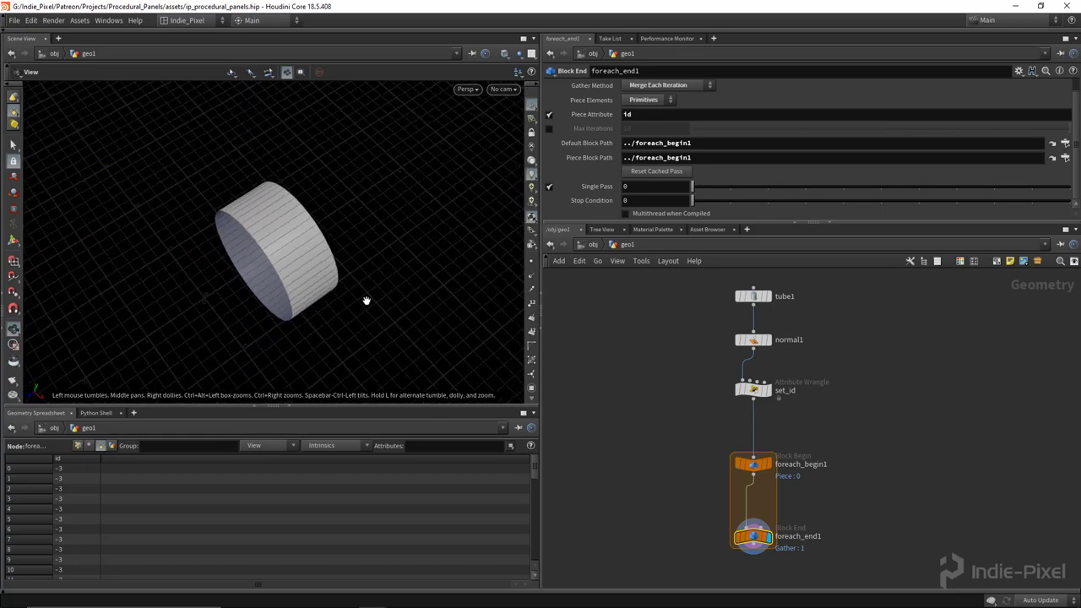
pyautogui.moveTo(769, 461); pyautogui.dragTo(757, 430, button='middle')
pyautogui.scroll(-3, 664, 499)
# - Move foreach_end1 down and place an Attribute Wrangle inside the loop
pyautogui.click(728, 457)
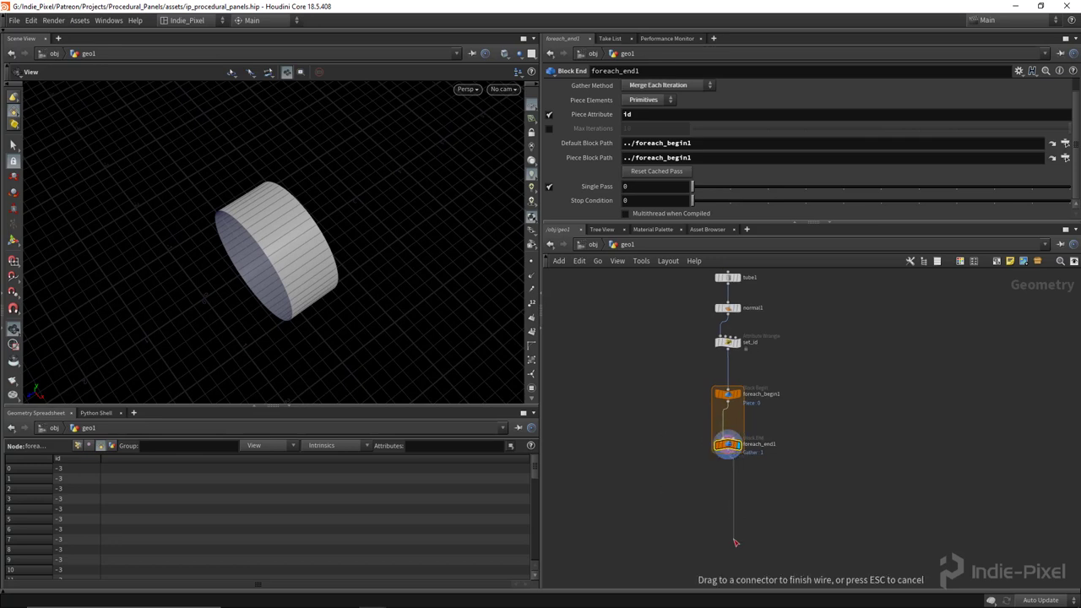
pyautogui.press('Escape')
pyautogui.moveTo(729, 448); pyautogui.dragTo(729, 533)
pyautogui.scroll(2, 723, 443)
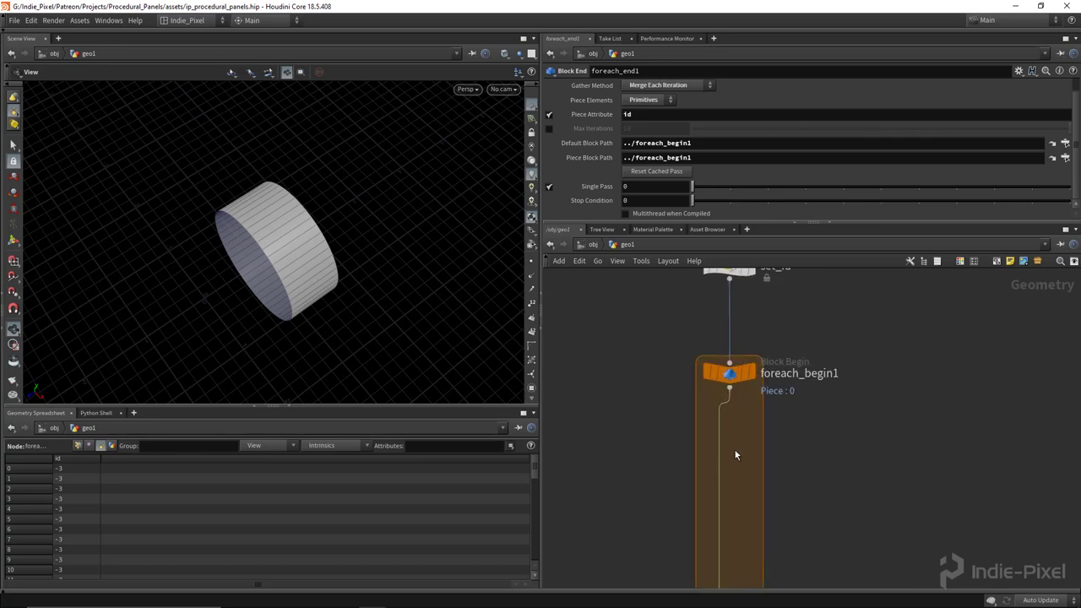
pyautogui.press('Tab')
pyautogui.write('we')
pyautogui.press('BackSpace')
pyautogui.press('BackSpace')
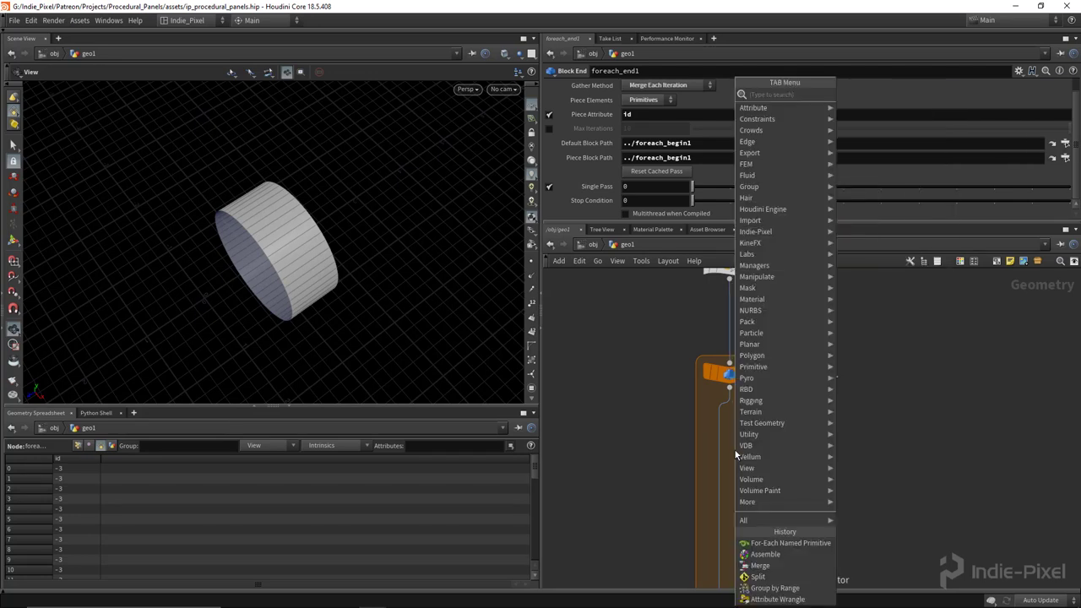
pyautogui.write('wrang')
pyautogui.press('Return')
pyautogui.click(735, 450)
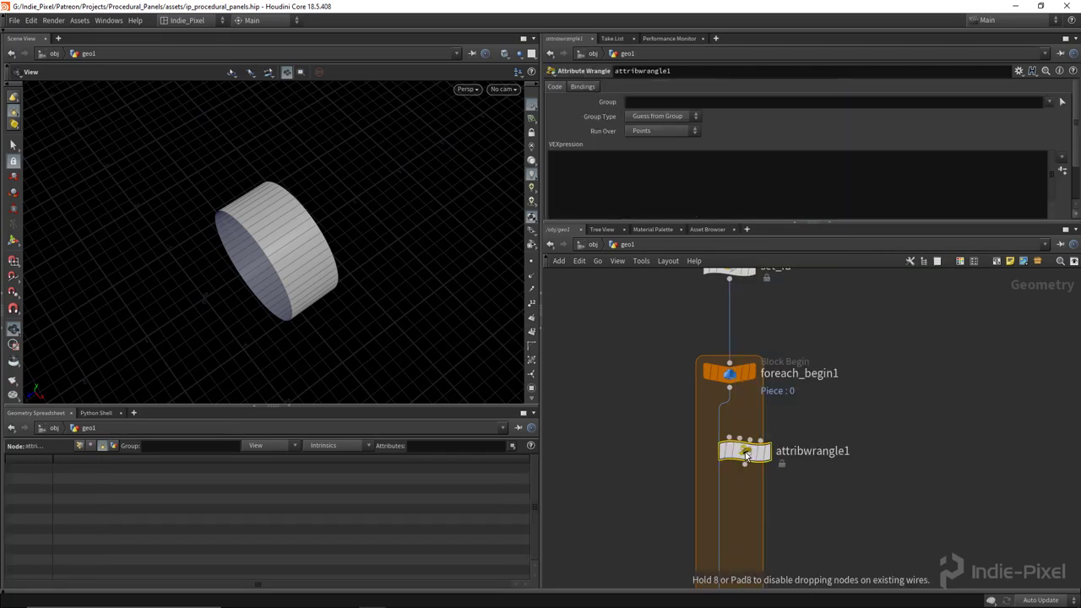
pyautogui.moveTo(796, 457)
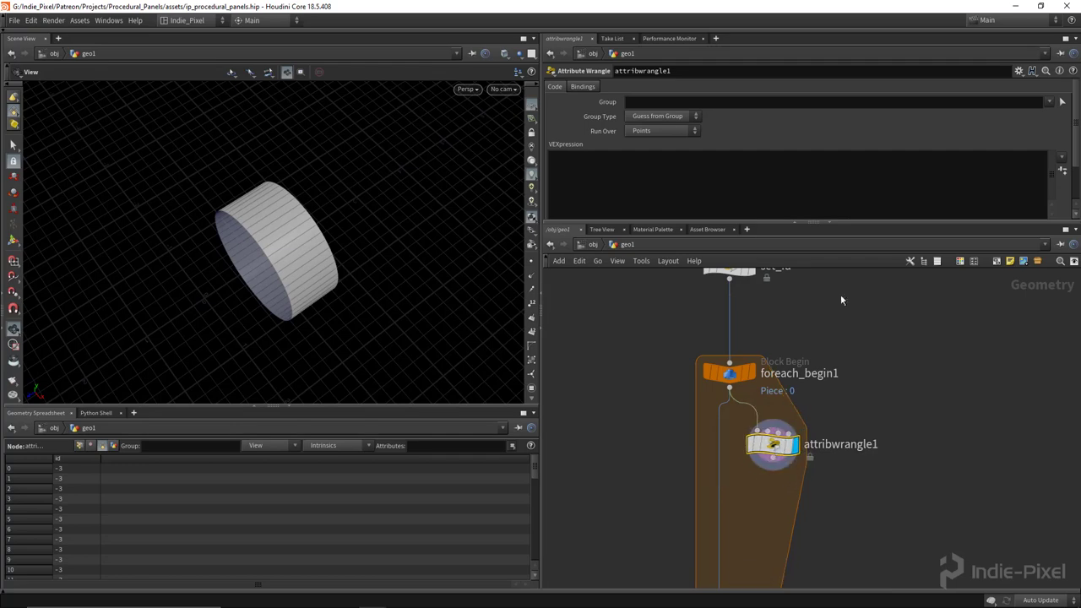
# - Run the wrangle over Primitives with code float seed = chf("seed"); and save the scene
pyautogui.moveTo(877, 222); pyautogui.dragTo(877, 269)
pyautogui.click(663, 130)
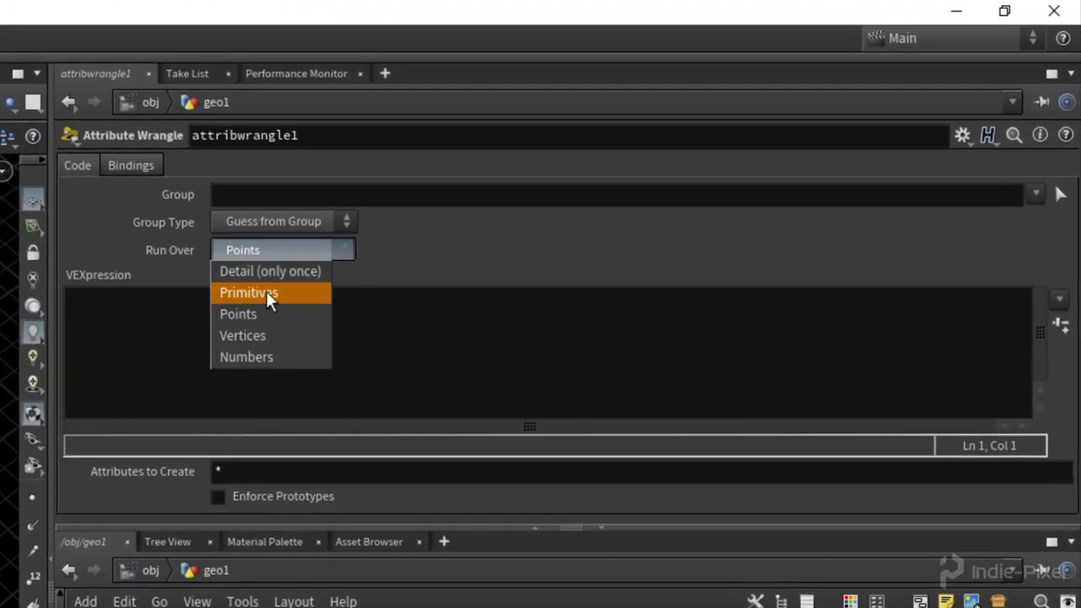
pyautogui.click(355, 263)
pyautogui.click(431, 322)
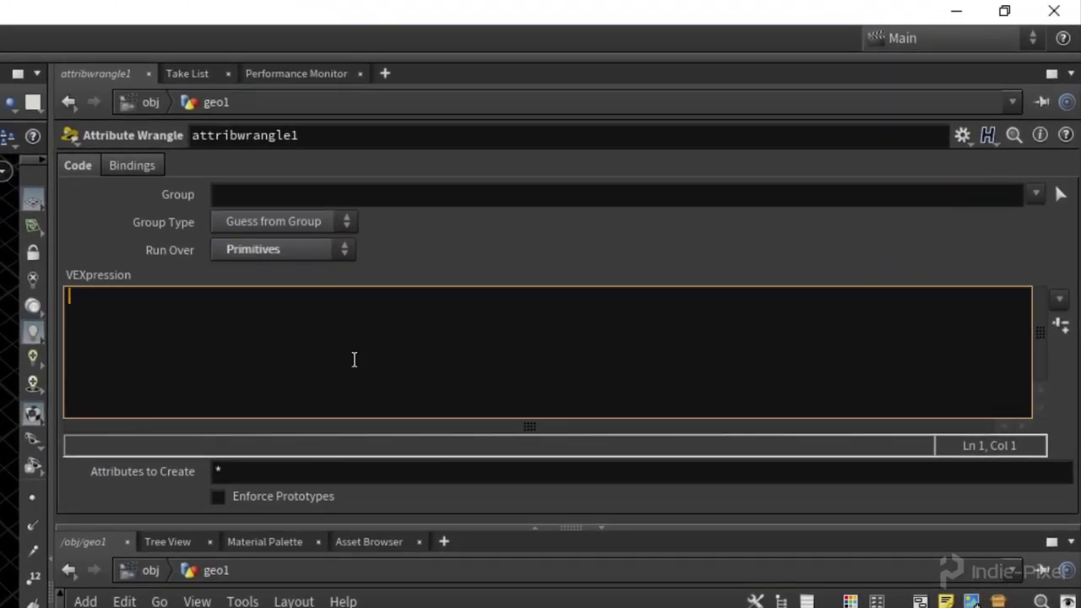
pyautogui.write('float seed')
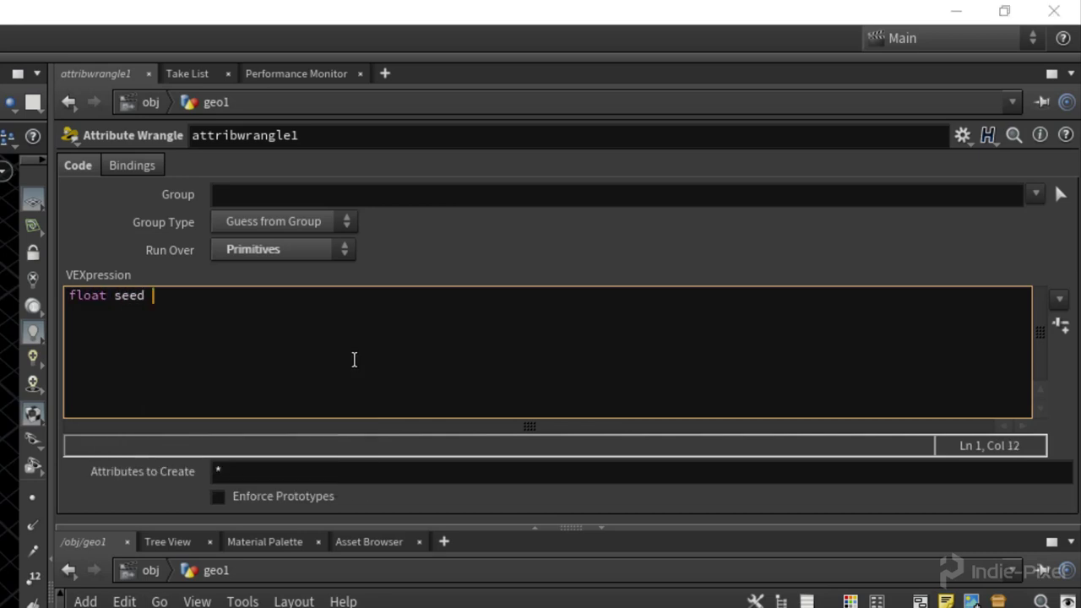
pyautogui.write(' =  hf()c')
pyautogui.press('Right')
pyautogui.write('"')
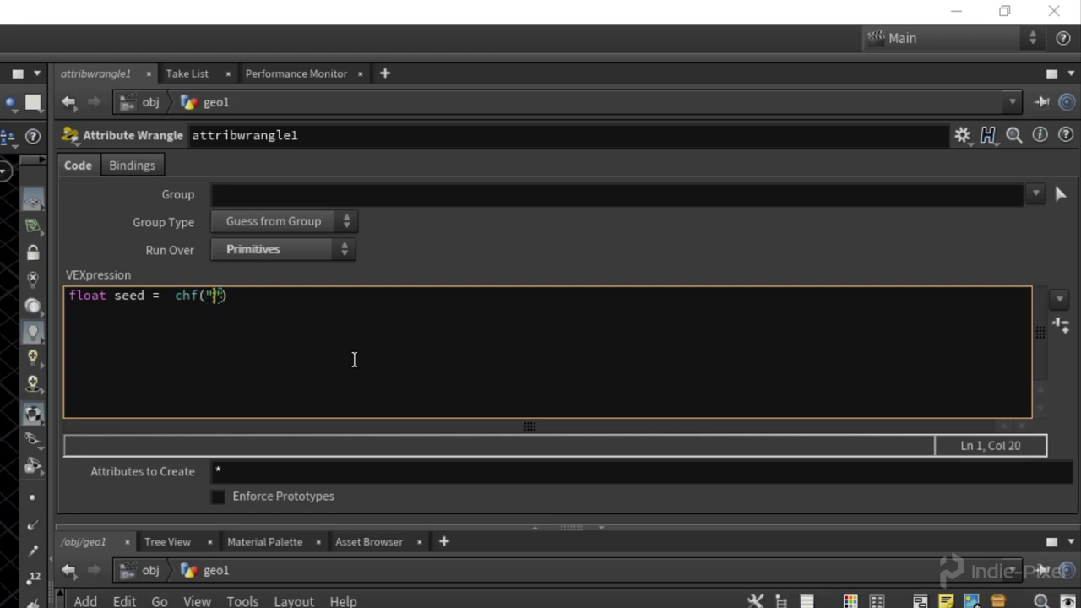
pyautogui.write('seed")')
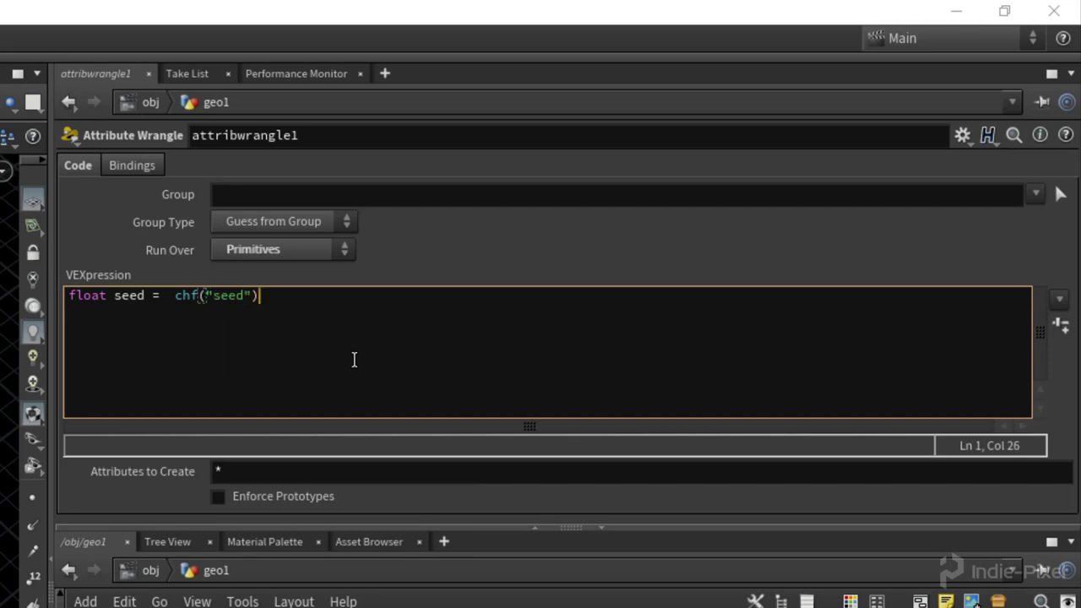
pyautogui.write(';')
pyautogui.press('Return')
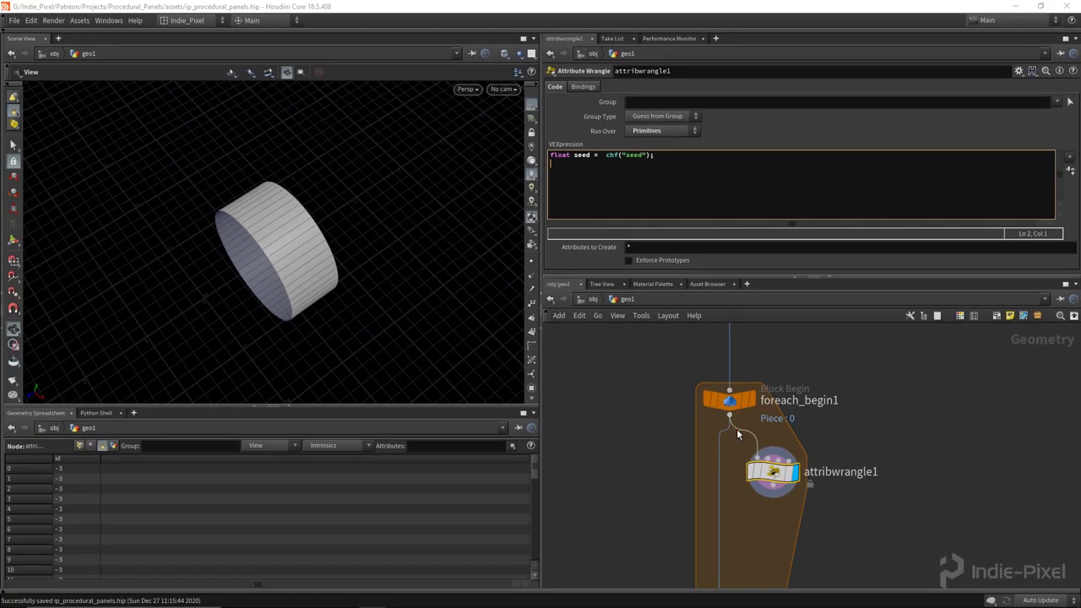
pyautogui.press('h')
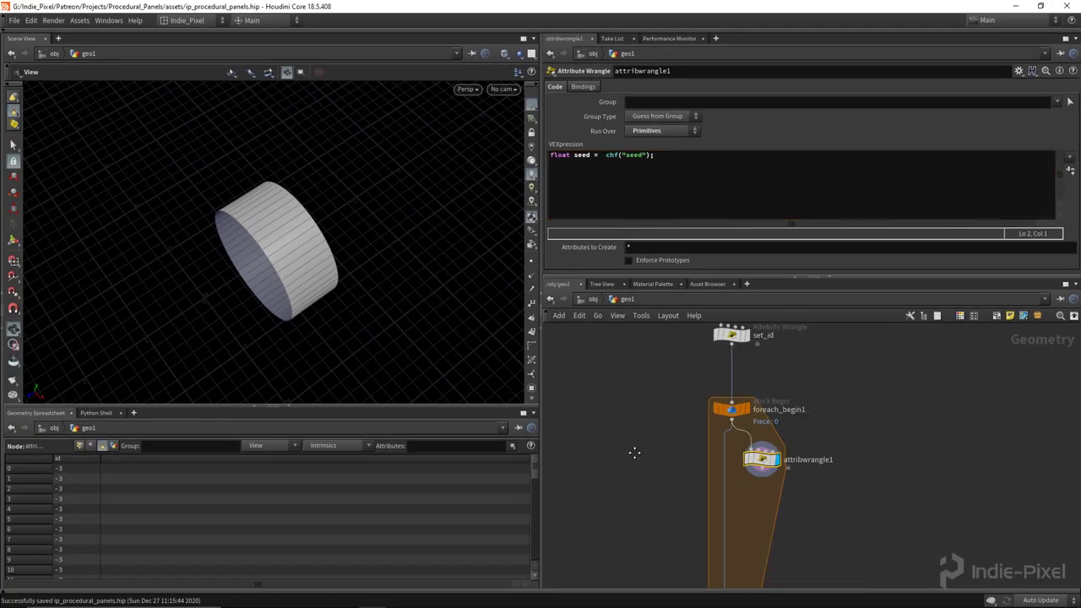
pyautogui.click(630, 172)
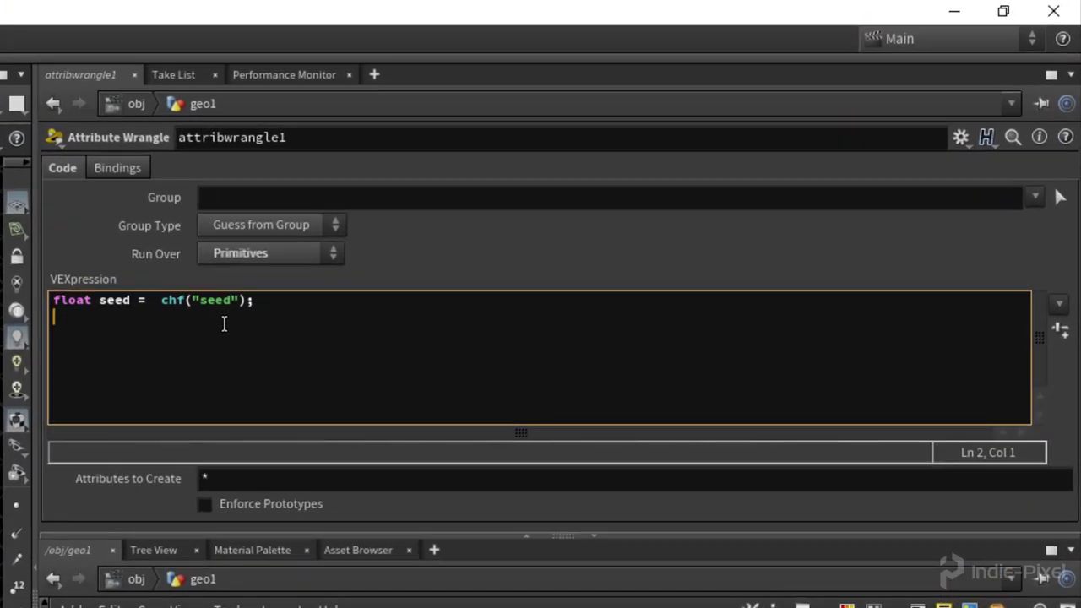
pyautogui.write('floa')
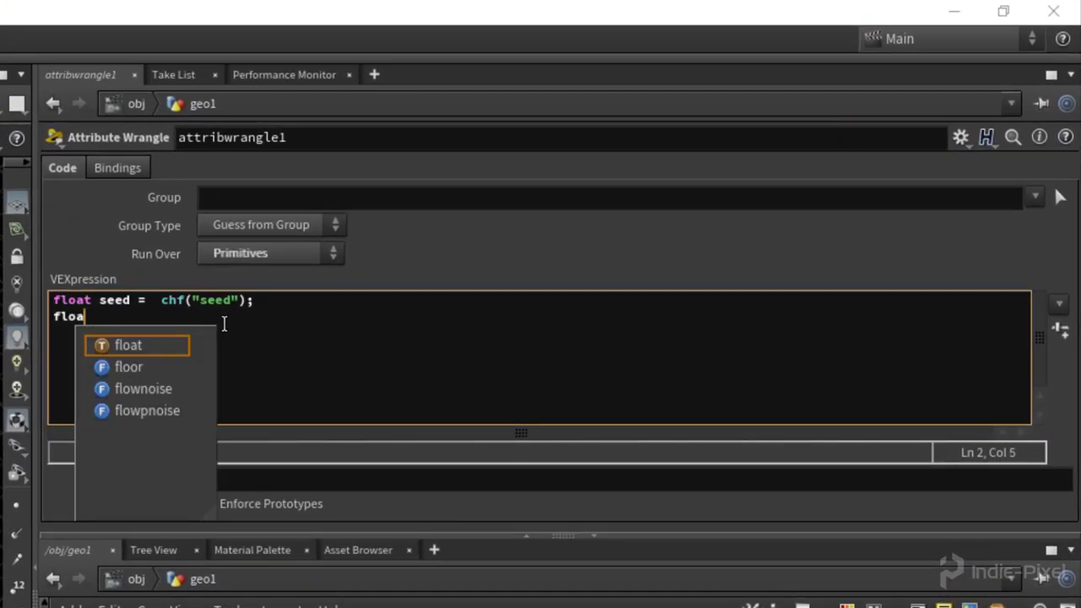
pyautogui.write('t rand_v')
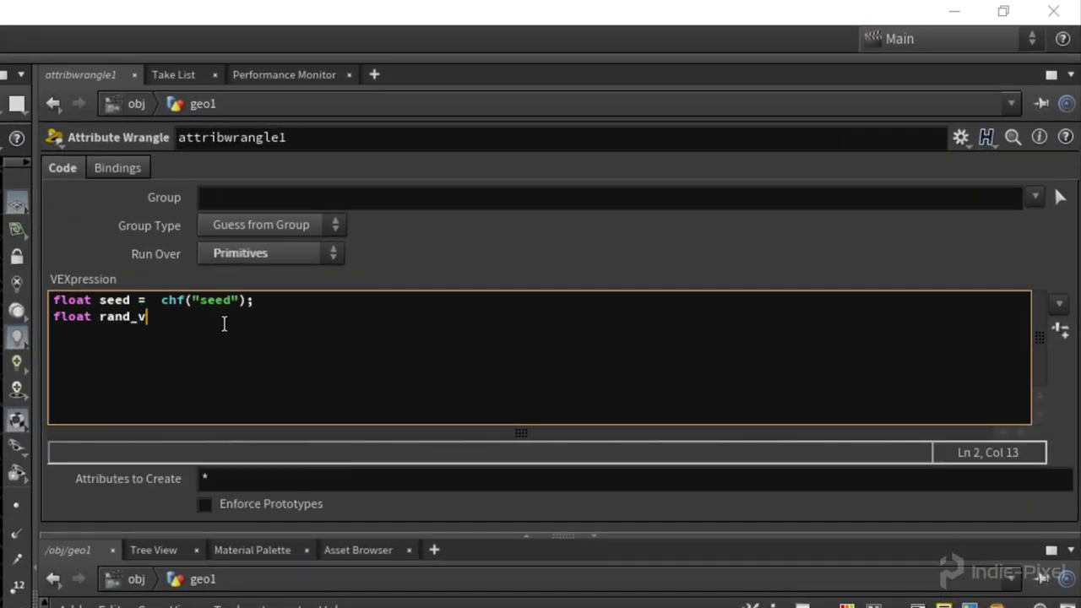
pyautogui.write('al = ra')
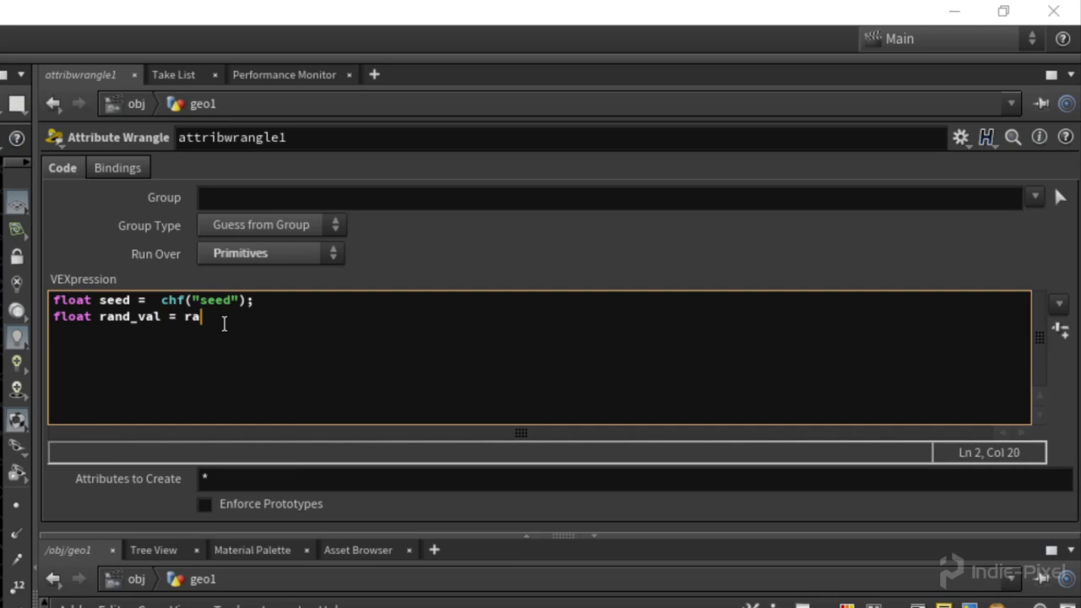
pyautogui.write('nd(@@primnum,')
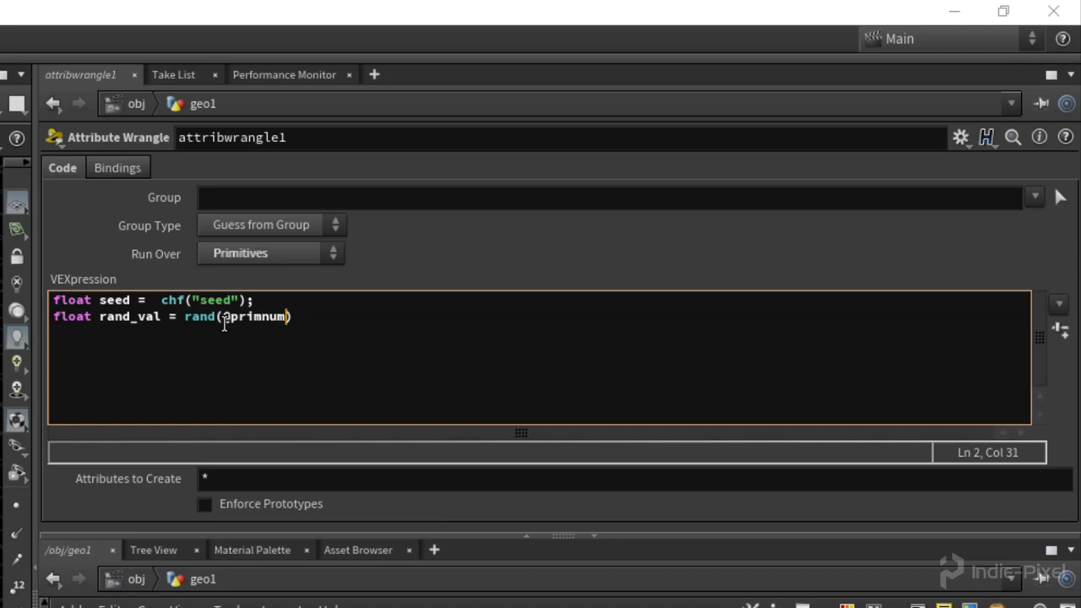
pyautogui.write(' seed')
pyautogui.write(';')
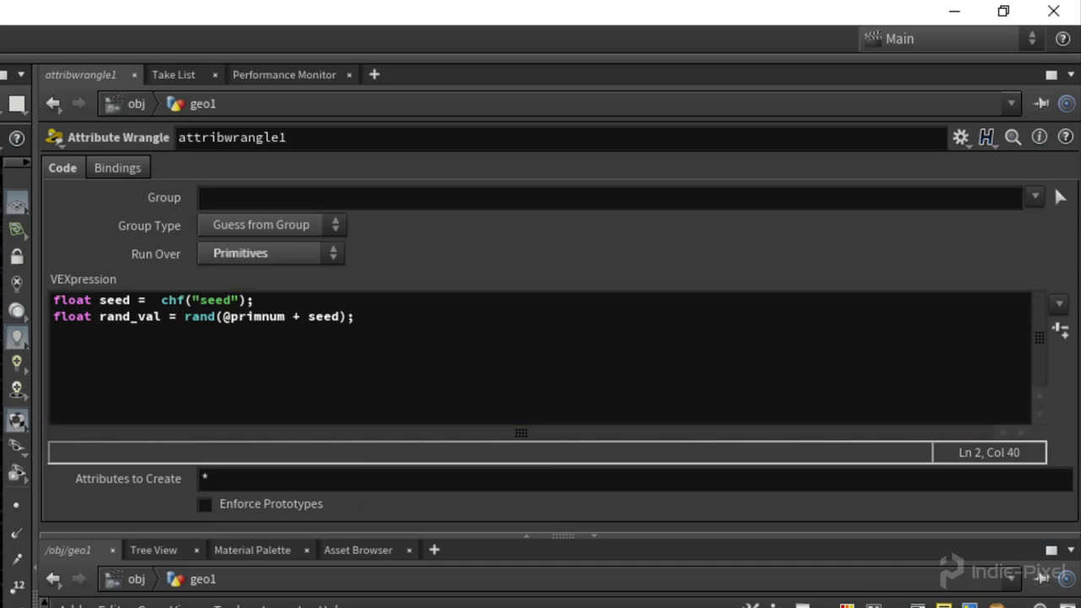
pyautogui.moveTo(366, 317); pyautogui.dragTo(53, 317)
pyautogui.click(365, 319)
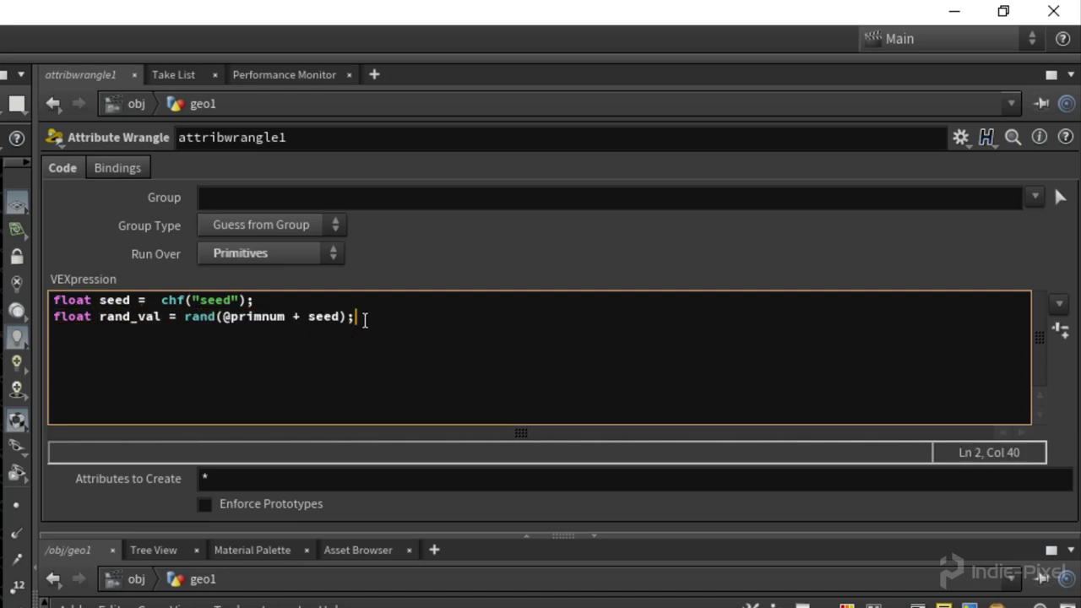
pyautogui.press('Return')
pyautogui.write('float w')
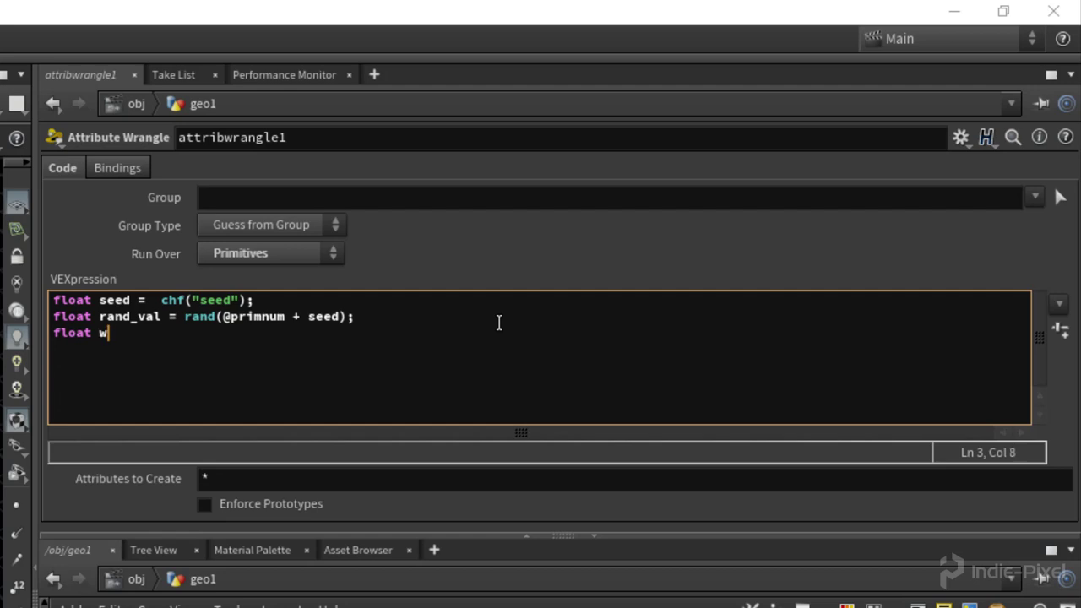
pyautogui.write('eight =')
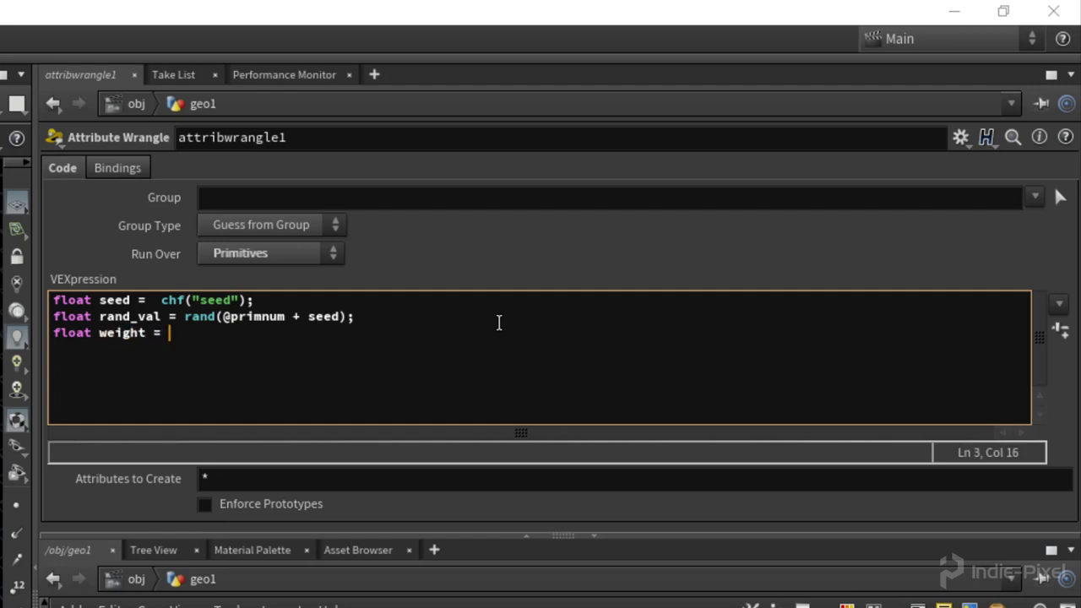
pyautogui.write(' chf("weight")')
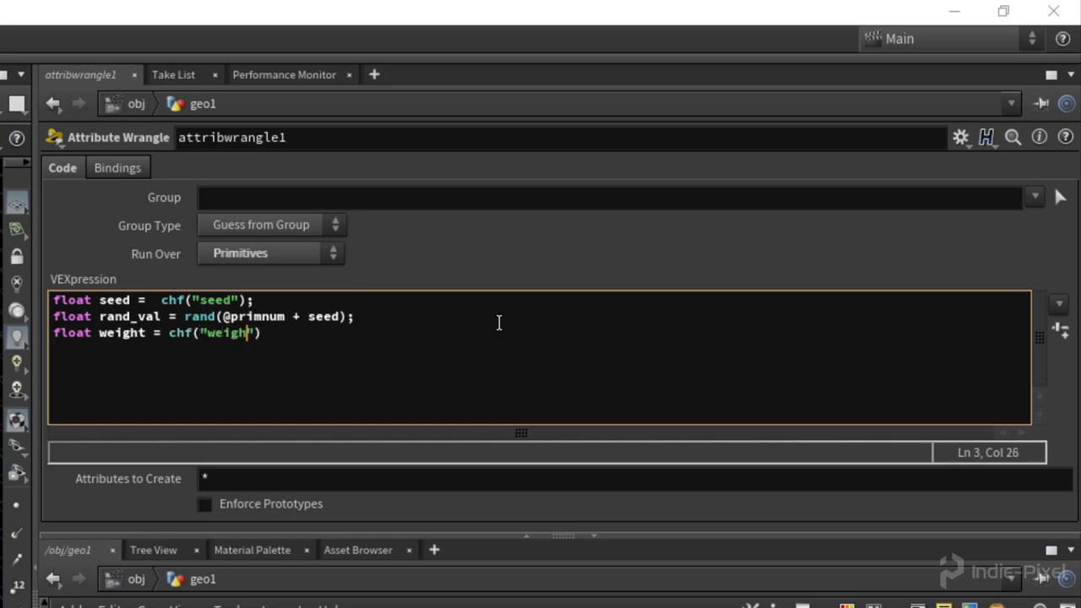
pyautogui.write(';')
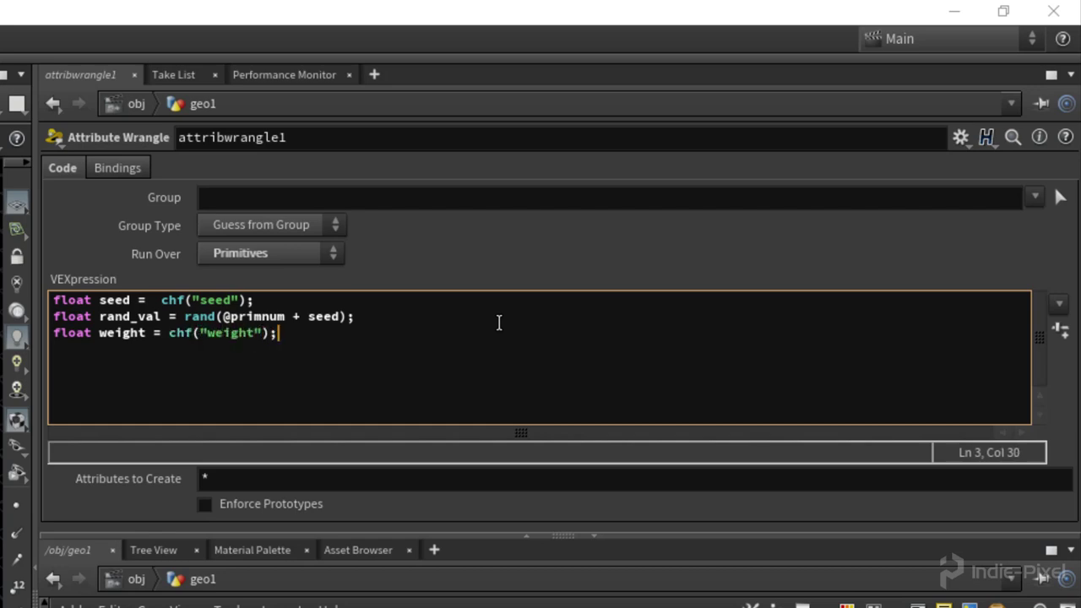
# - Create Seed and Weight spare parameters, with Seed 0.125 and Weight .5
pyautogui.click(1060, 332)
pyautogui.scroll(-2, 1048, 385)
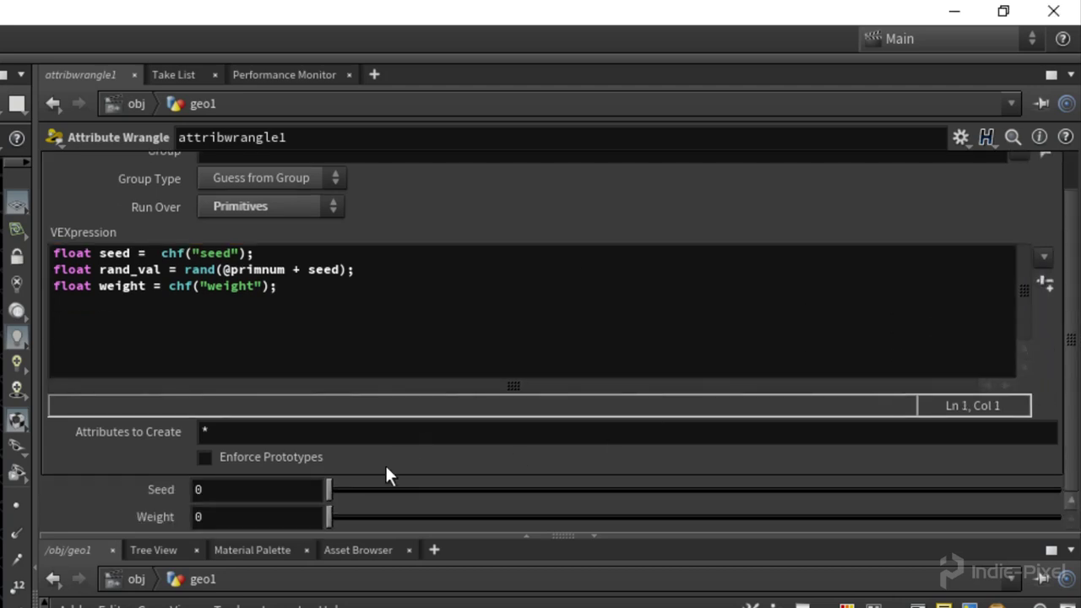
pyautogui.moveTo(331, 491); pyautogui.dragTo(432, 517)
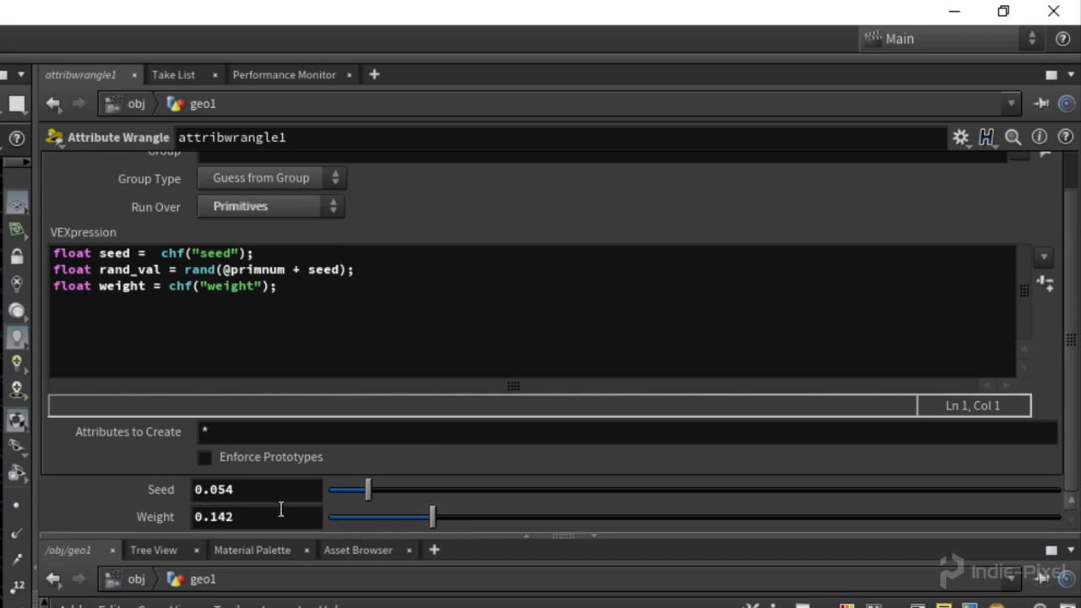
pyautogui.click(265, 520)
pyautogui.write('.5')
pyautogui.press('Return')
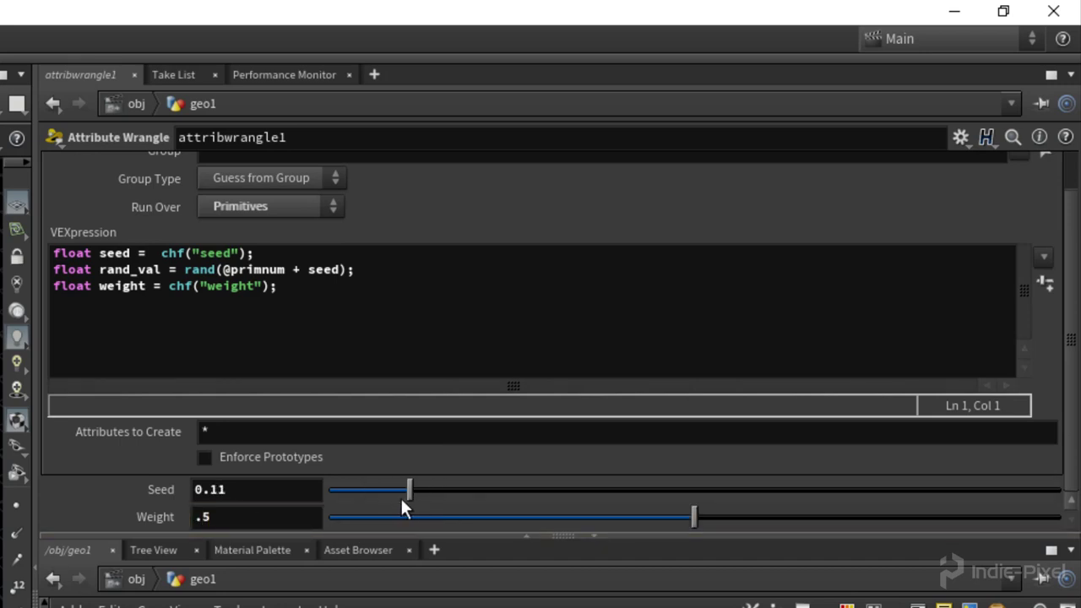
# - Add an if (rand_val < weight) block writing the group_selected attribute
pyautogui.click(334, 314)
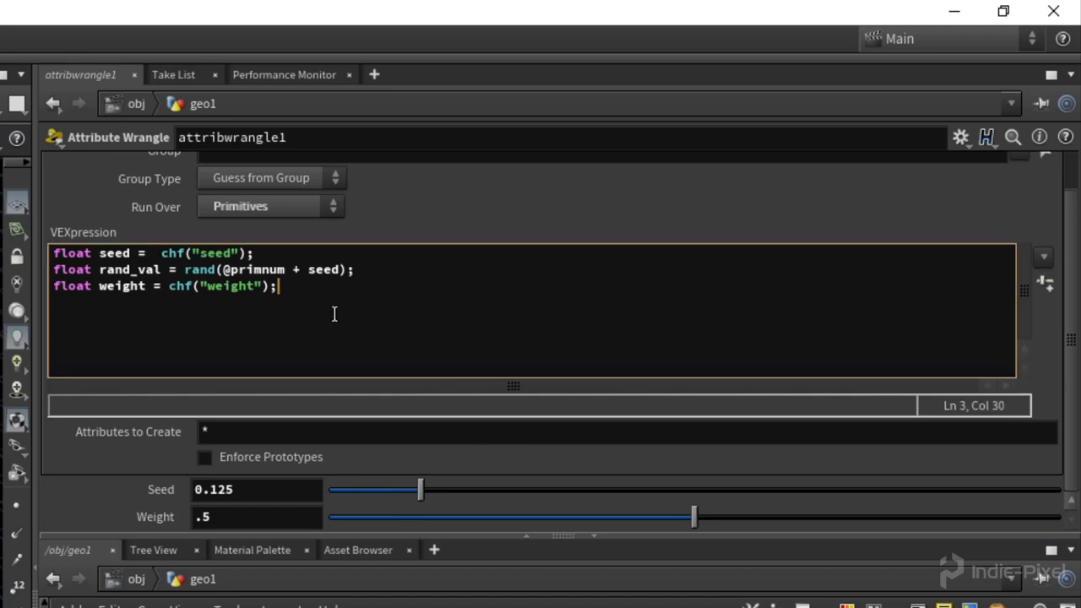
pyautogui.press('Return')
pyautogui.press('Return')
pyautogui.write('if()')
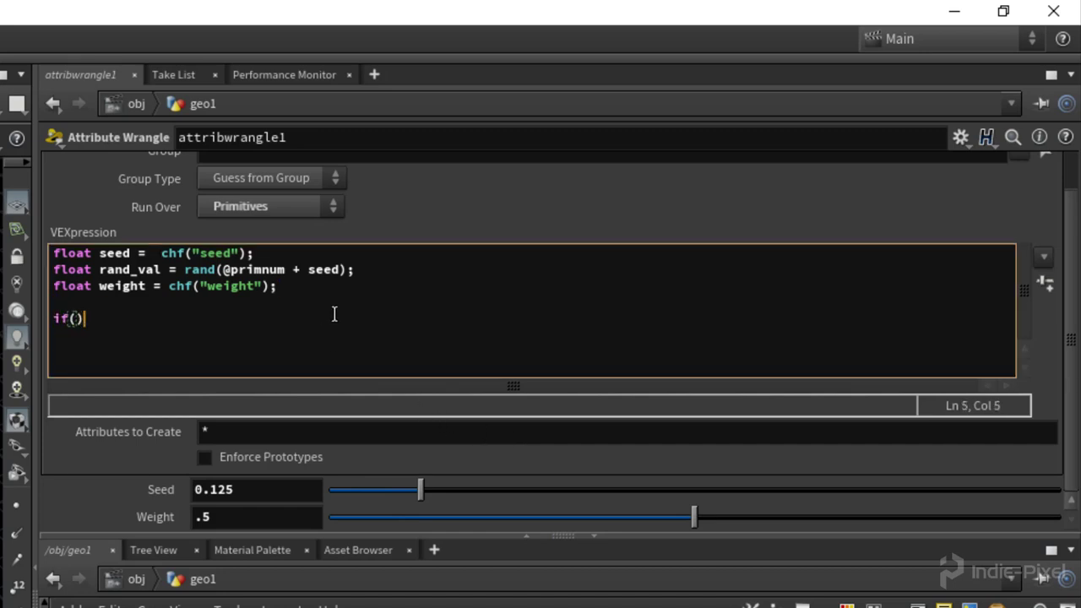
pyautogui.write('rand')
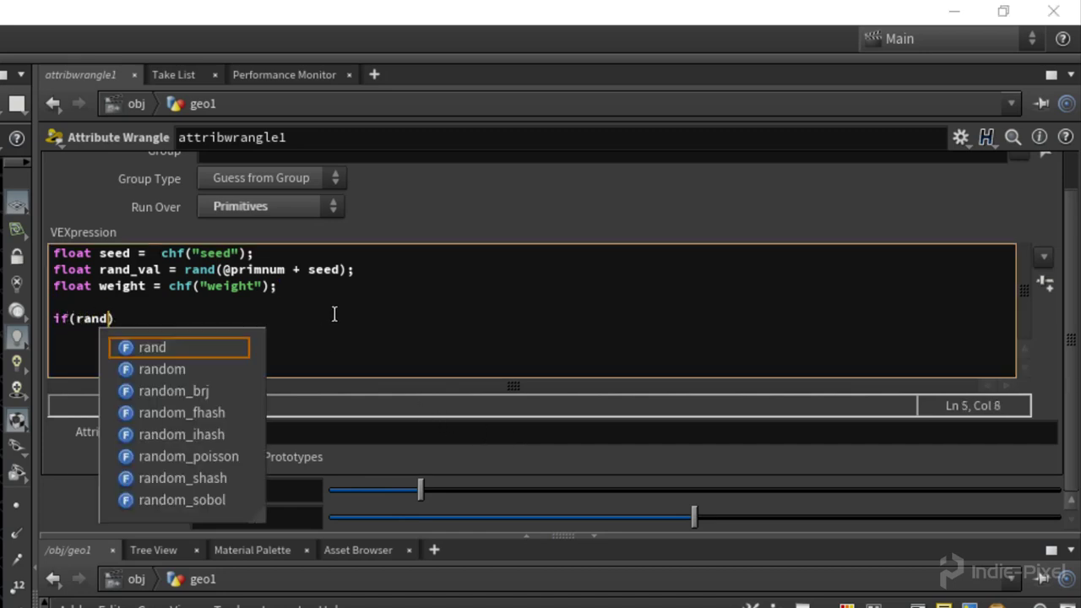
pyautogui.write('_val <')
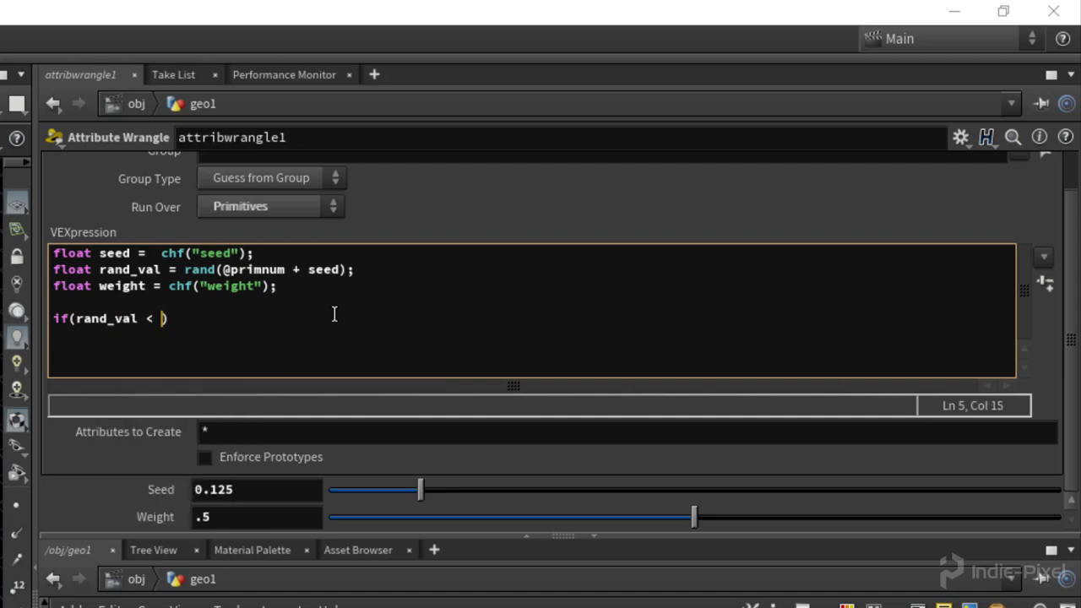
pyautogui.write(' weight')
pyautogui.press('Return')
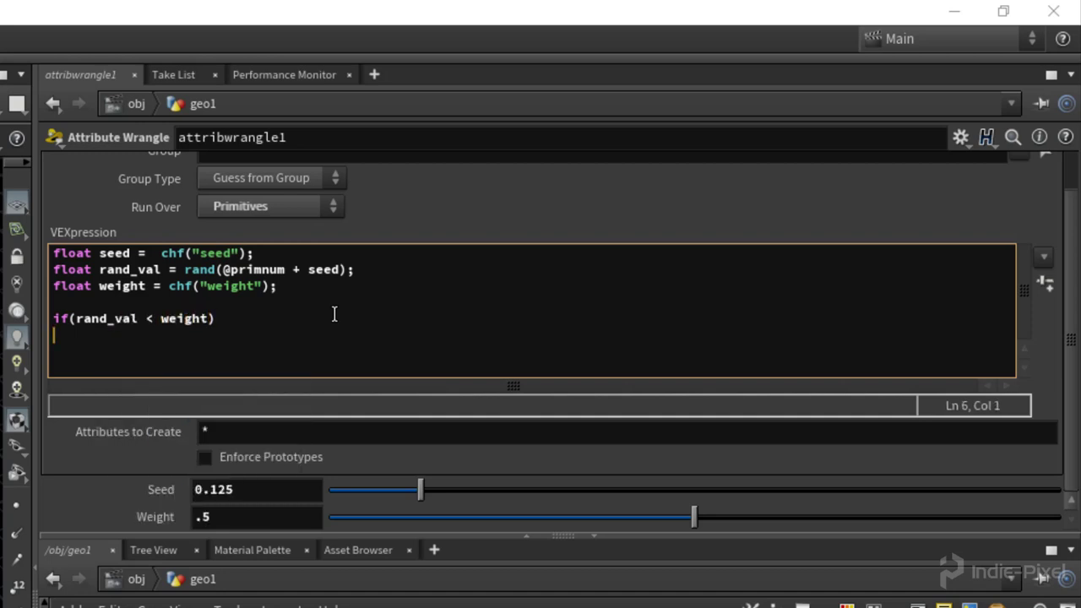
pyautogui.write('}')
pyautogui.press('Up')
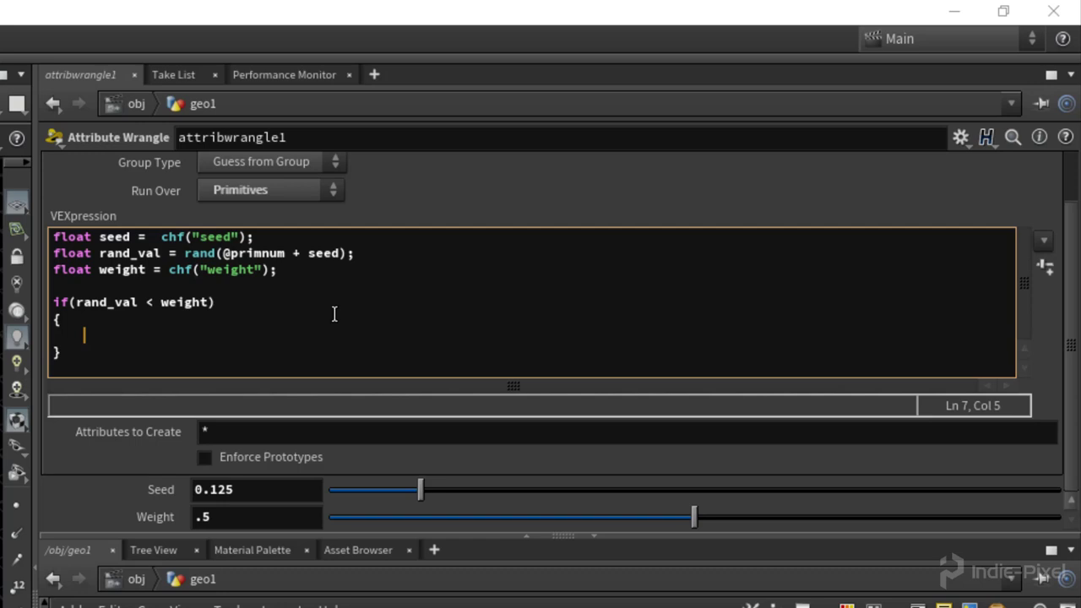
pyautogui.write('@group_')
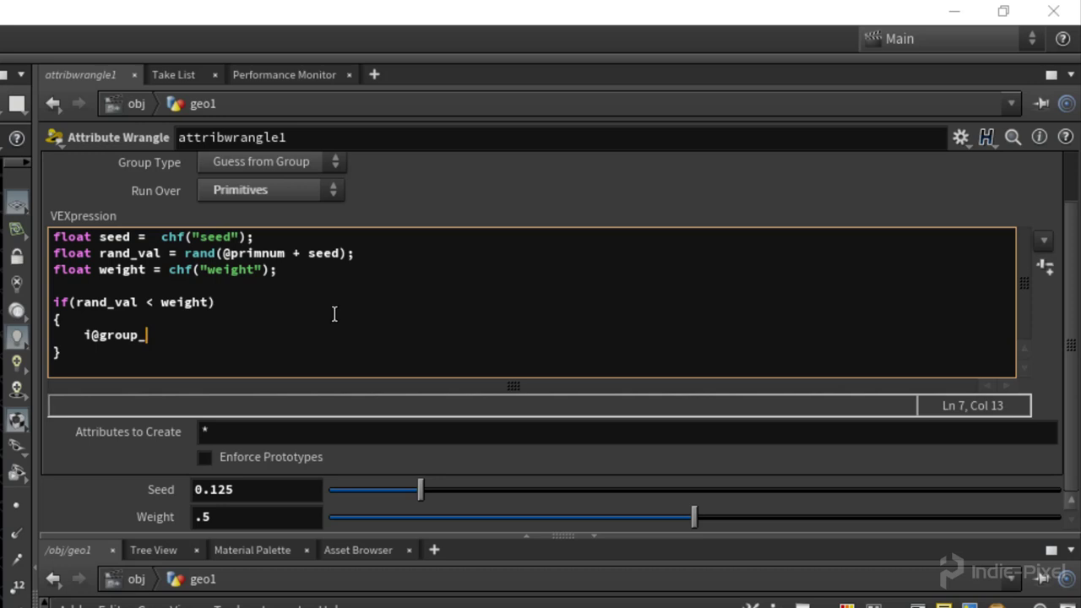
pyautogui.write('sele')
pyautogui.press('BackSpace')
pyautogui.write('cted')
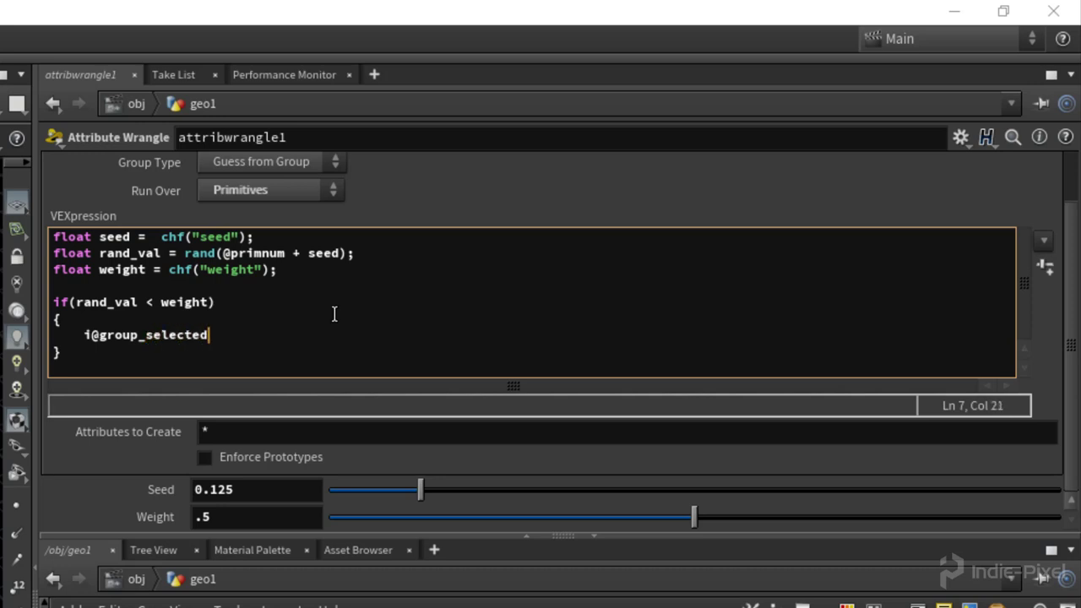
# - Complete the body as i@group_selected = 1; and remove an unfinished setprimgroup call
pyautogui.press('Left')
pyautogui.press('Left')
pyautogui.press('Left')
pyautogui.press('Left')
pyautogui.press('Right')
pyautogui.press('Right')
pyautogui.press('Right')
pyautogui.press('Left')
pyautogui.press('Left')
pyautogui.hotkey('shift', 'Left')
pyautogui.hotkey('shift', 'Left')
pyautogui.hotkey('shift', 'Left')
pyautogui.hotkey('shift', 'Left')
pyautogui.hotkey('shift', 'Left')
pyautogui.hotkey('shift', 'Left')
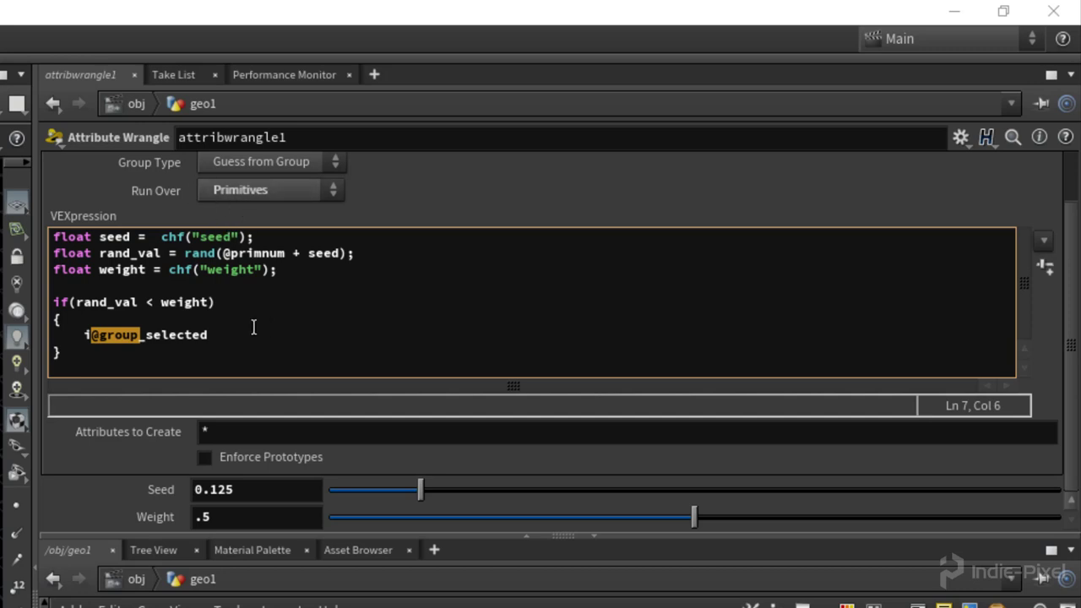
pyautogui.press('End')
pyautogui.write('= 1')
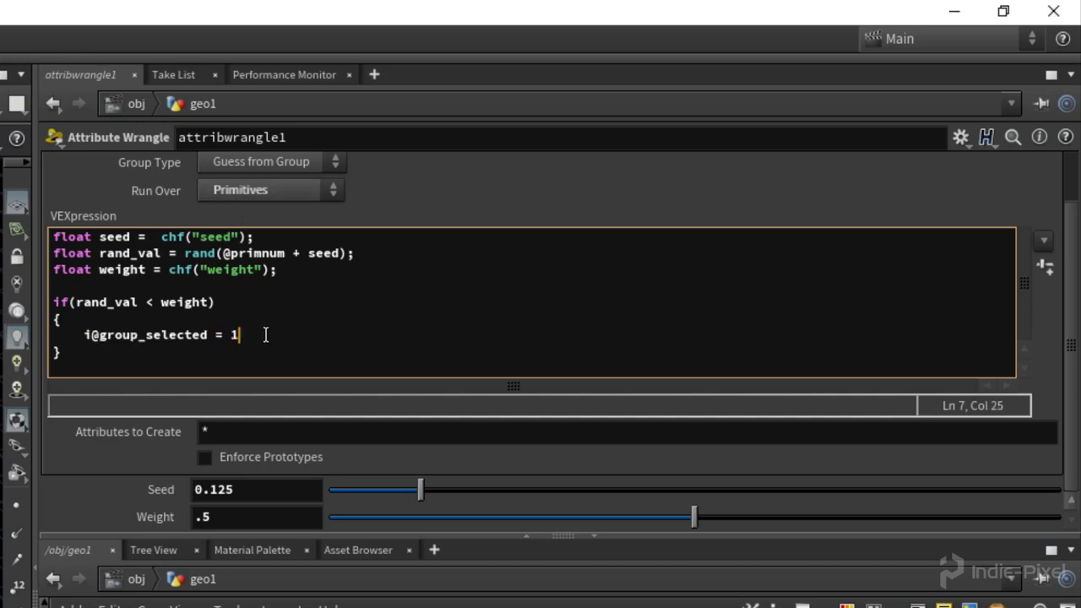
pyautogui.write(';')
pyautogui.press('Return')
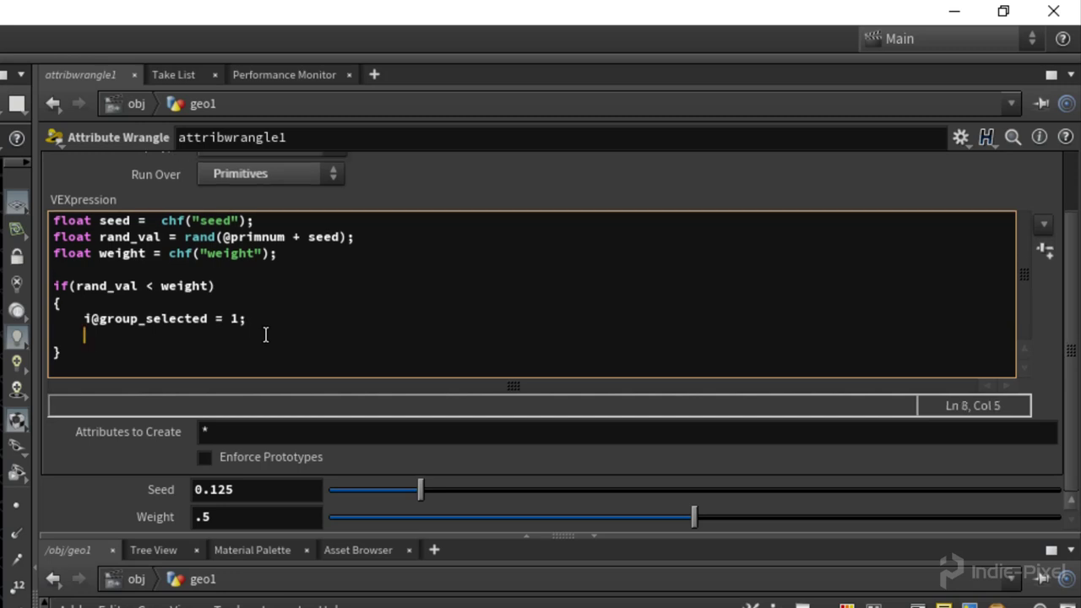
pyautogui.write('setp')
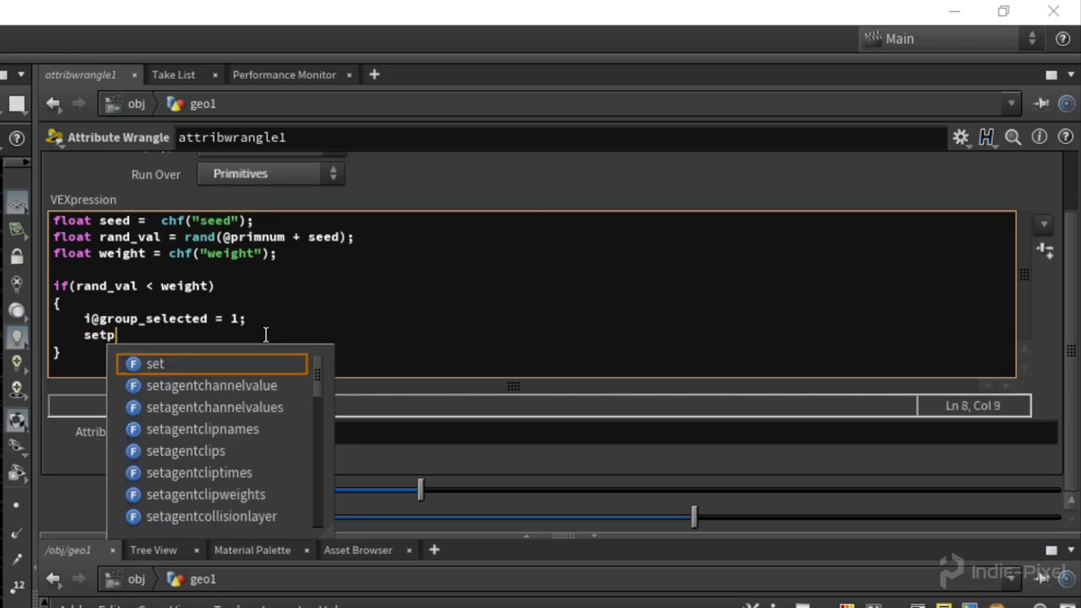
pyautogui.write('rimgroup')
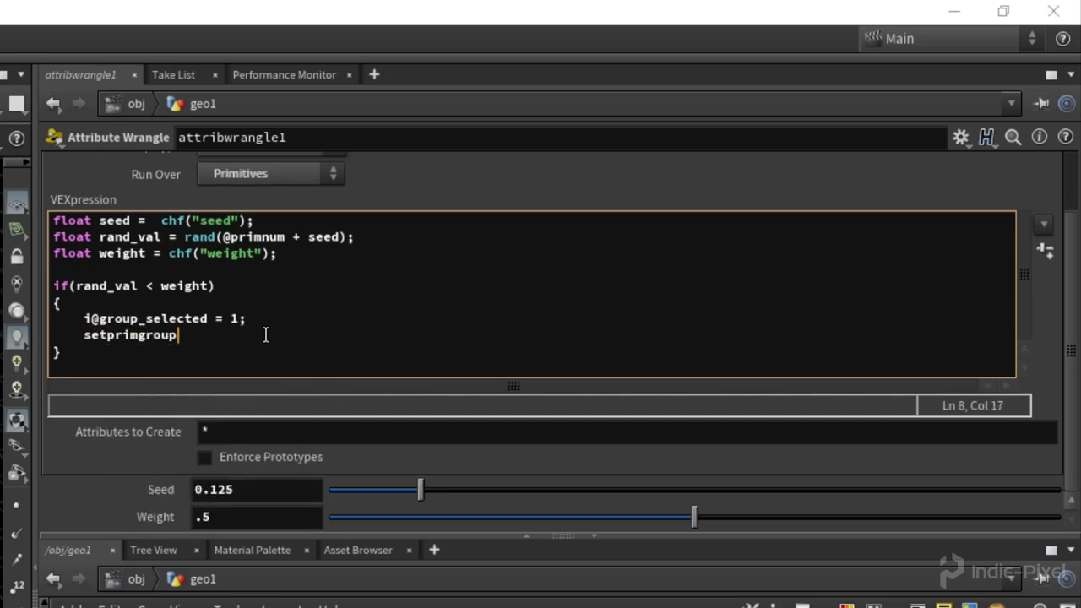
pyautogui.write('(')
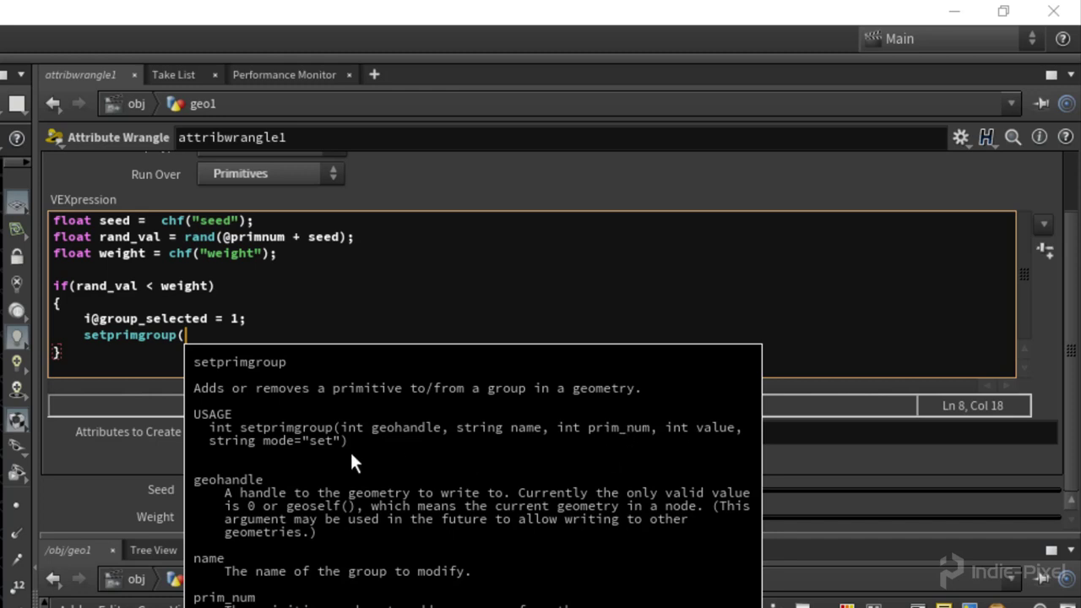
pyautogui.moveTo(202, 336); pyautogui.dragTo(200, 319)
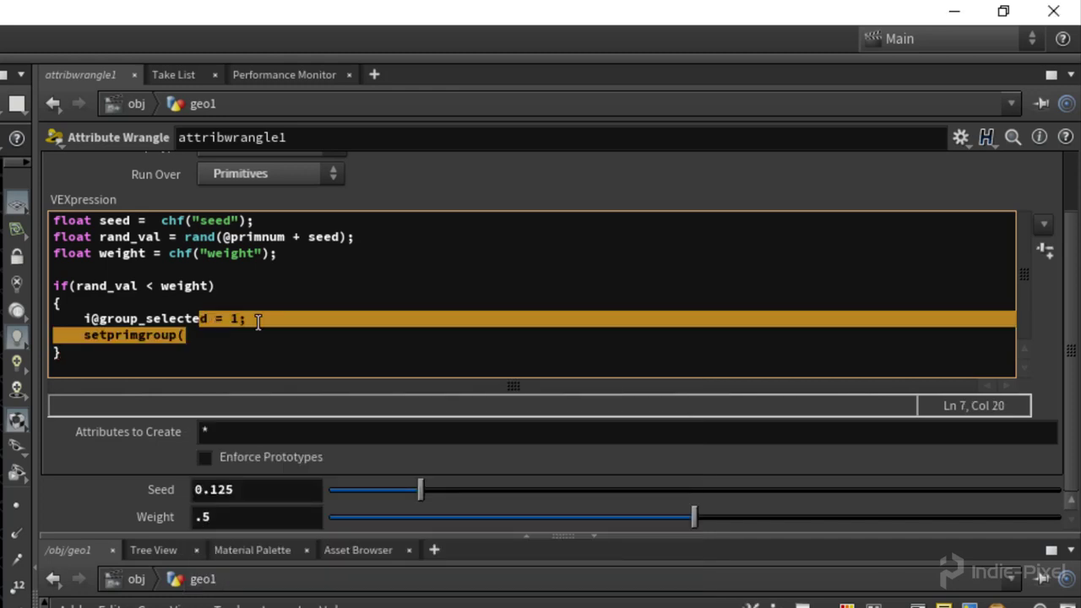
pyautogui.press('Right')
pyautogui.press('BackSpace')
pyautogui.press('BackSpace')
pyautogui.press('BackSpace')
pyautogui.press('BackSpace')
pyautogui.press('BackSpace')
pyautogui.press('BackSpace')
pyautogui.press('BackSpace')
pyautogui.press('BackSpace')
pyautogui.press('BackSpace')
pyautogui.press('BackSpace')
pyautogui.press('BackSpace')
pyautogui.press('BackSpace')
pyautogui.press('BackSpace')
pyautogui.press('BackSpace')
pyautogui.press('BackSpace')
pyautogui.press('BackSpace')
pyautogui.press('BackSpace')
pyautogui.press('BackSpace')
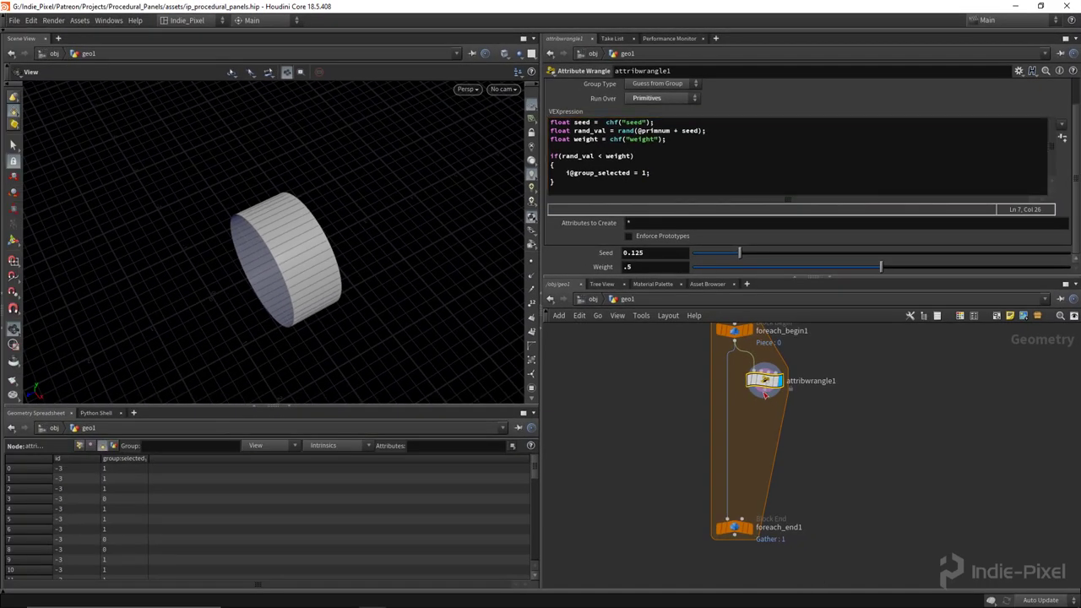
# - Wire the wrangle into foreach_end1 and rename it weighted_grouping
pyautogui.click(765, 397)
pyautogui.click(726, 511)
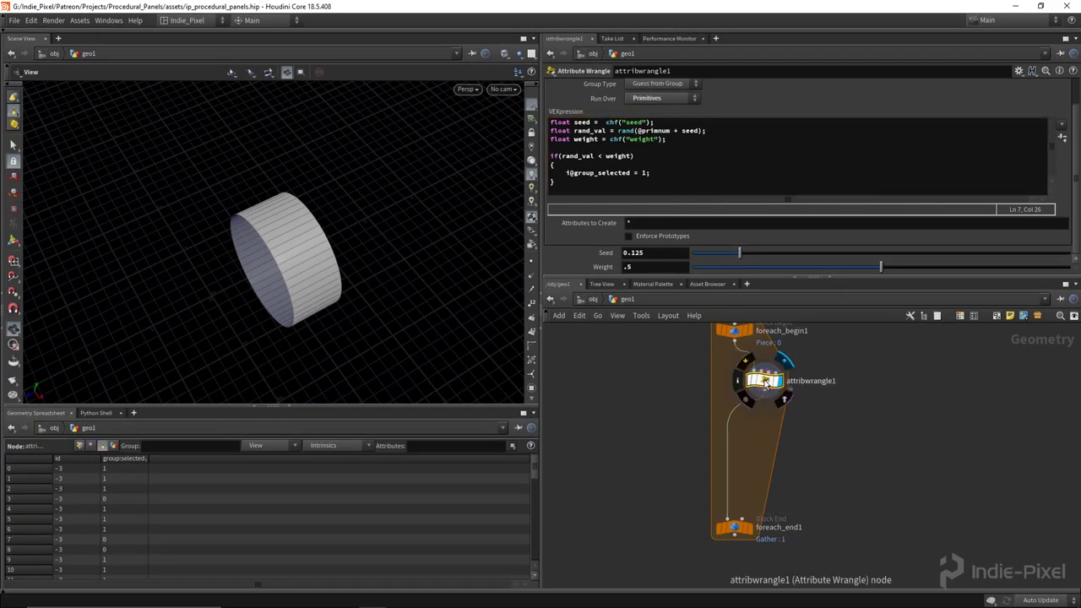
pyautogui.moveTo(765, 380); pyautogui.dragTo(734, 378)
pyautogui.doubleClick(772, 379)
pyautogui.write('weighted_grouping')
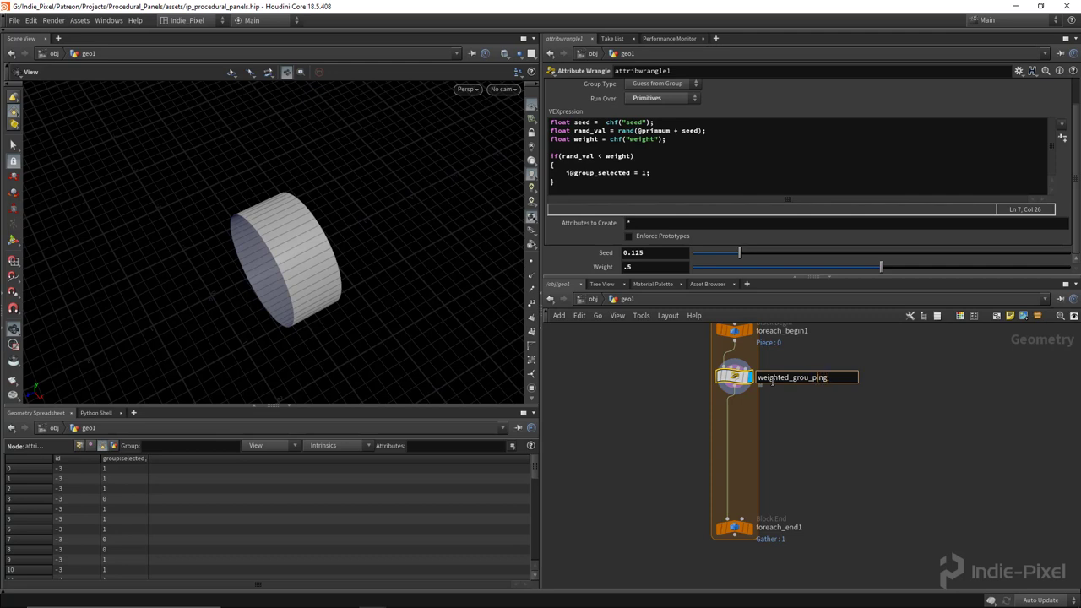
pyautogui.press('Return')
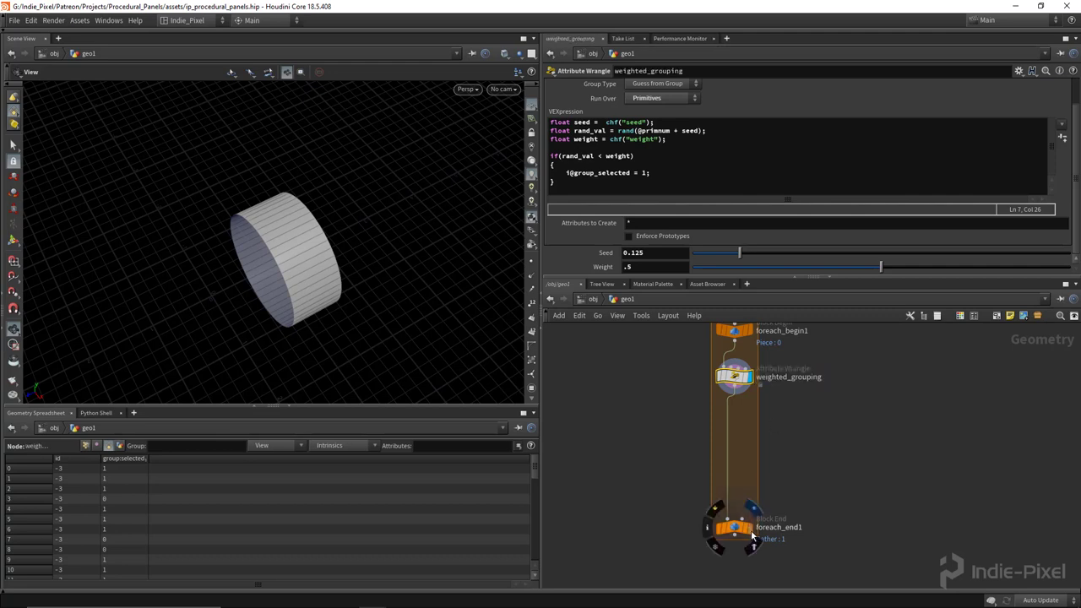
# - Show group colours on the tube and tune Seed to 0.131 and Weight to 0.272
pyautogui.click(748, 529)
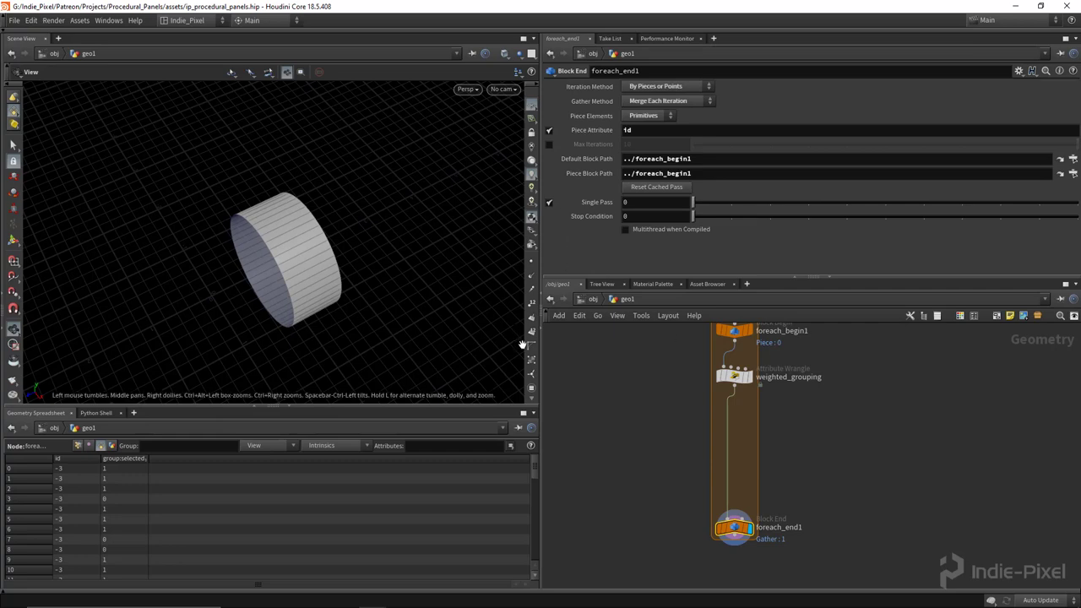
pyautogui.click(531, 388)
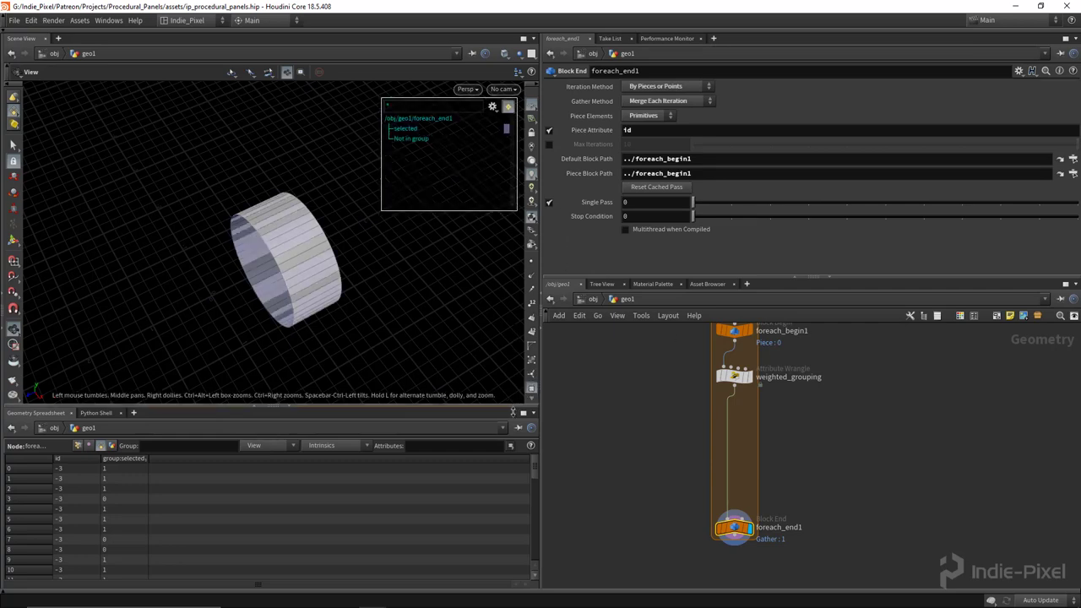
pyautogui.moveTo(258, 406); pyautogui.dragTo(258, 437)
pyautogui.moveTo(304, 272); pyautogui.dragTo(288, 254)
pyautogui.click(734, 376)
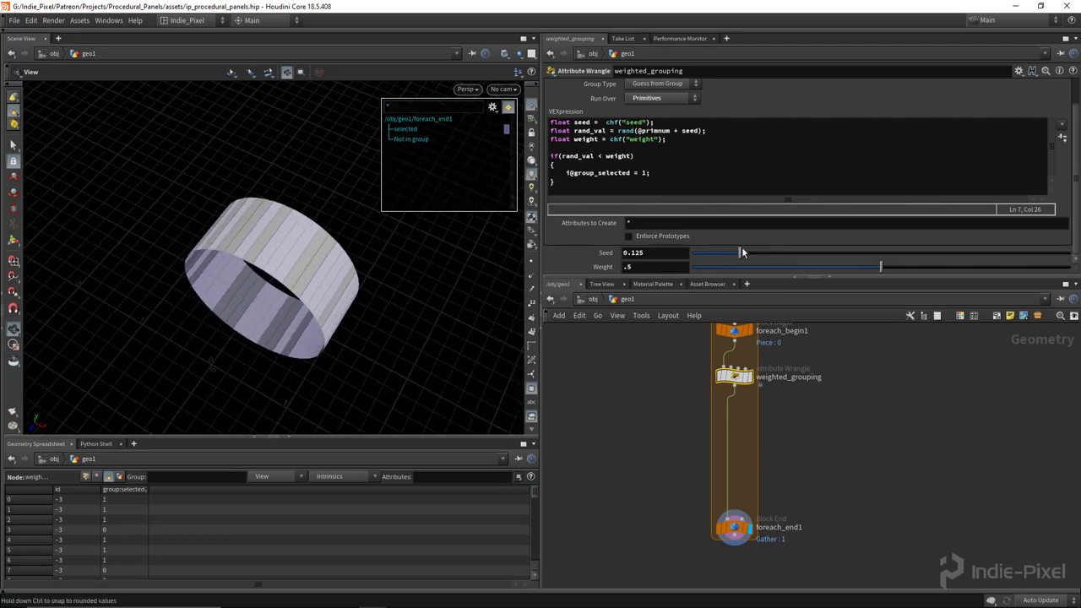
pyautogui.moveTo(742, 248)
pyautogui.mouseDown()
pyautogui.moveTo(761, 248)
pyautogui.moveTo(742, 253)
pyautogui.mouseUp()
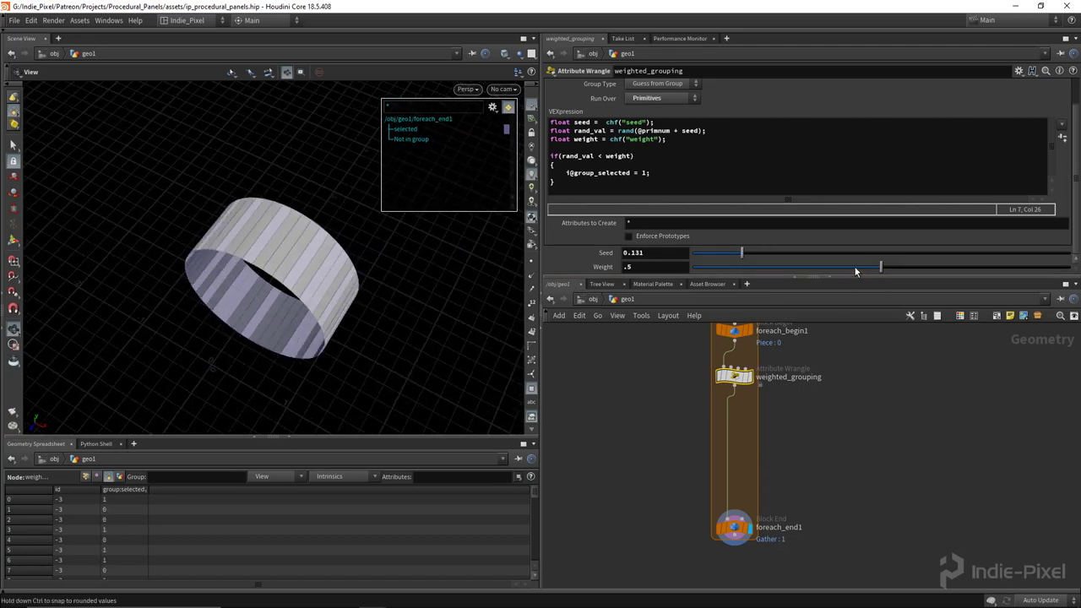
pyautogui.moveTo(879, 267); pyautogui.dragTo(797, 269)
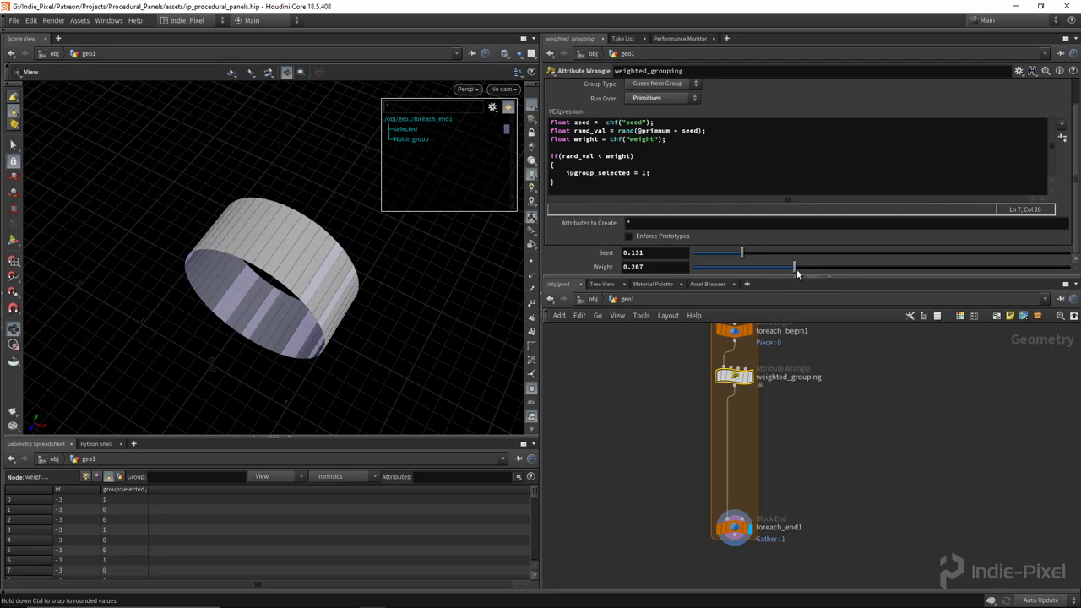
pyautogui.moveTo(338, 279); pyautogui.dragTo(306, 230)
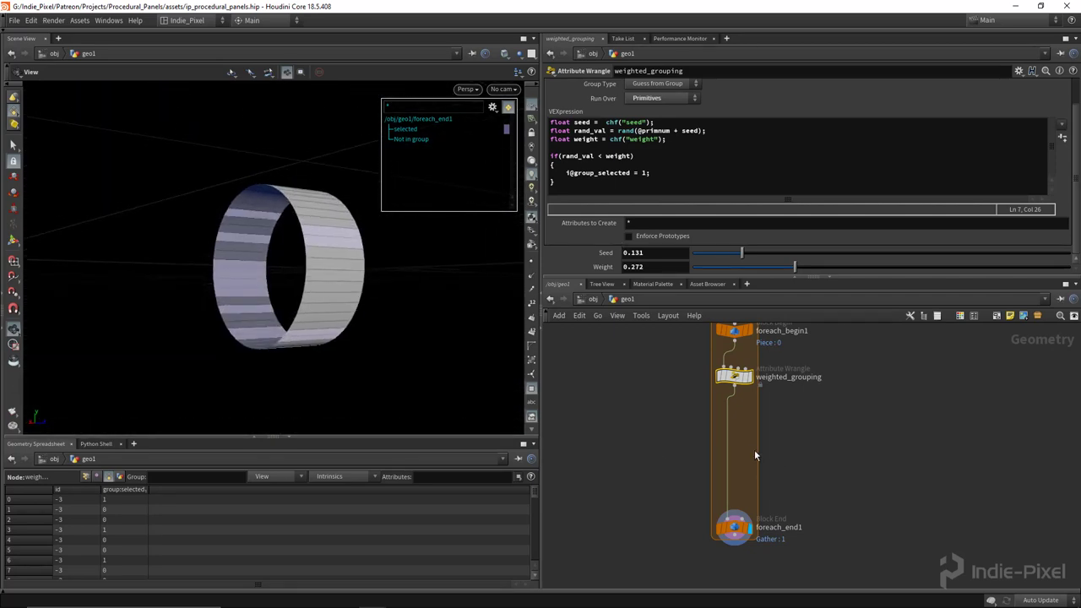
# - Search the node menu for a group node
pyautogui.scroll(2, 328, 246)
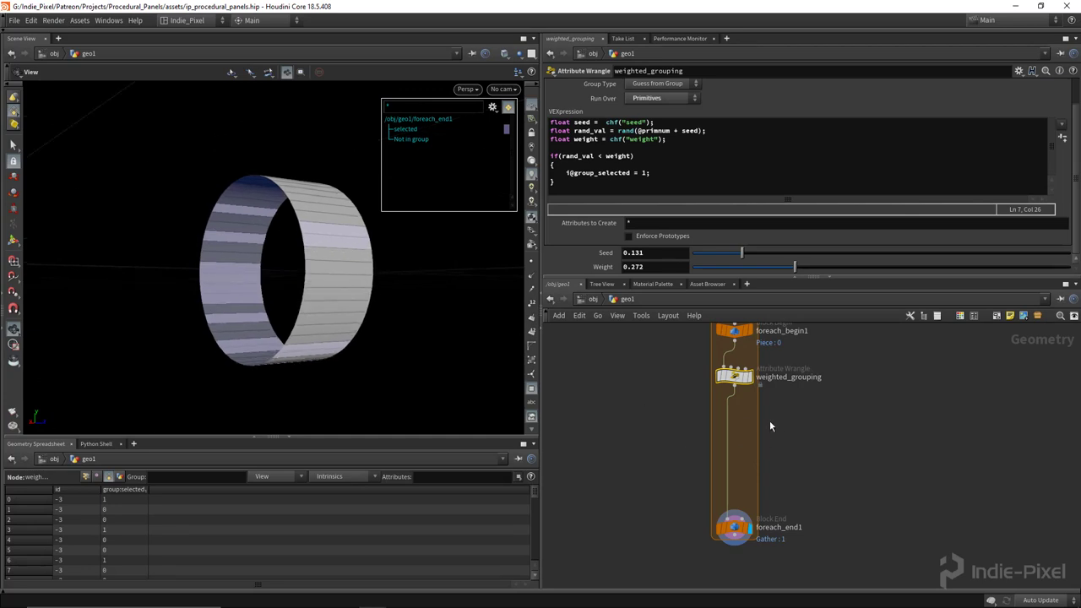
pyautogui.press('Tab')
pyautogui.write('group')
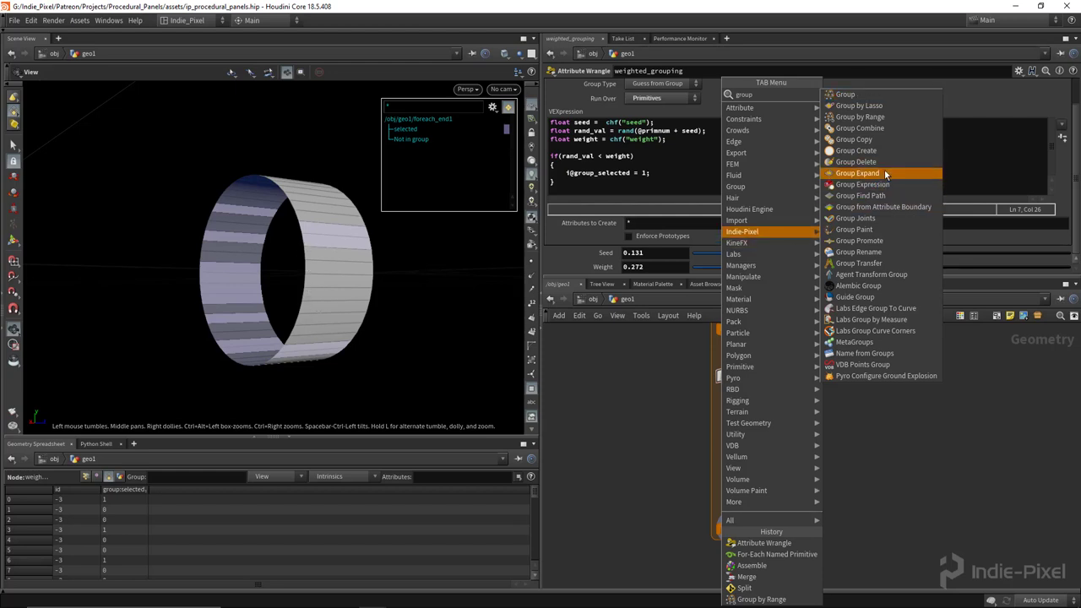
# - Insert a Group Expand node below weighted_grouping, with group name 'selected' and Primitives group type
pyautogui.click(858, 172)
pyautogui.click(784, 452)
pyautogui.moveTo(765, 445); pyautogui.dragTo(787, 447)
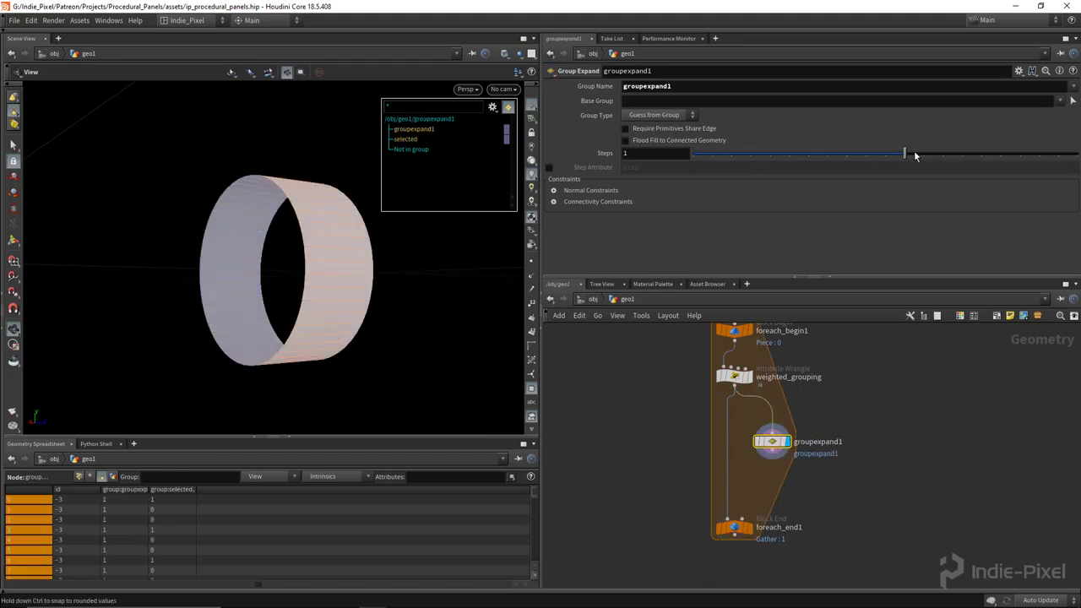
pyautogui.click(709, 82)
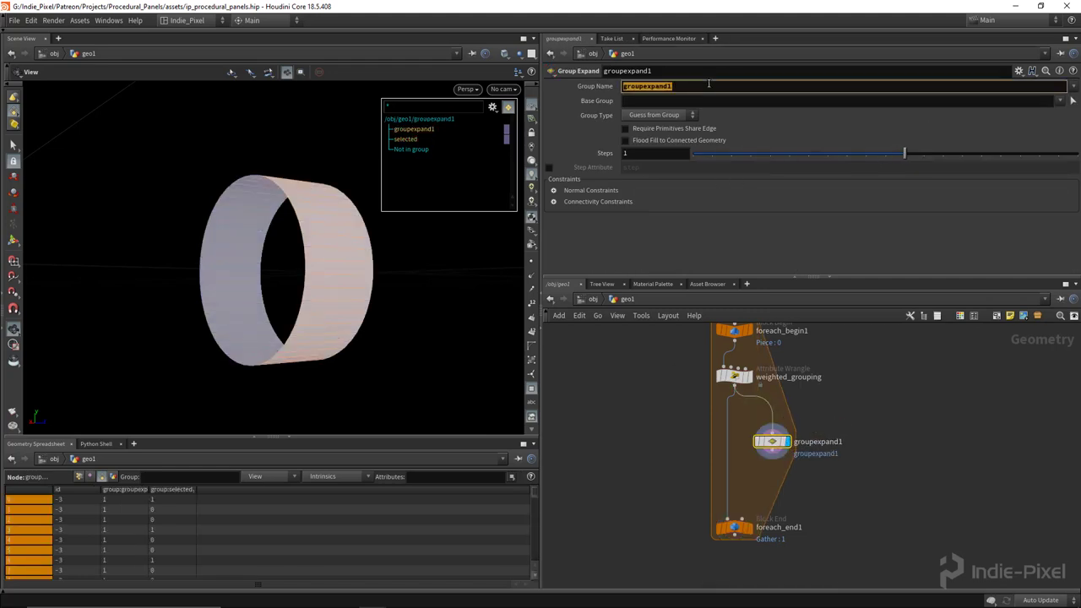
pyautogui.press('BackSpace')
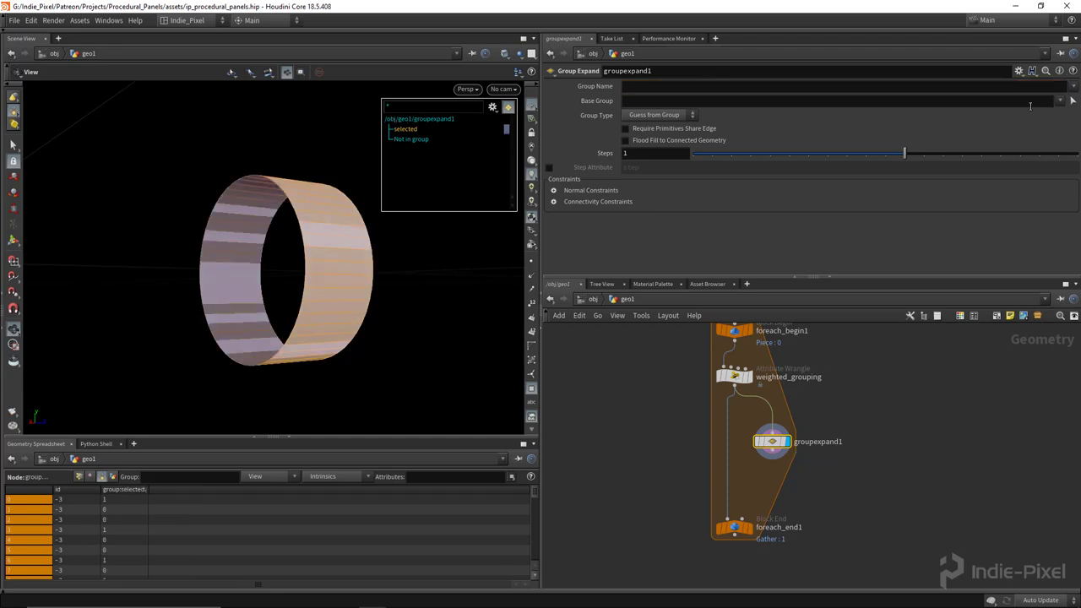
pyautogui.click(1074, 87)
pyautogui.click(1054, 100)
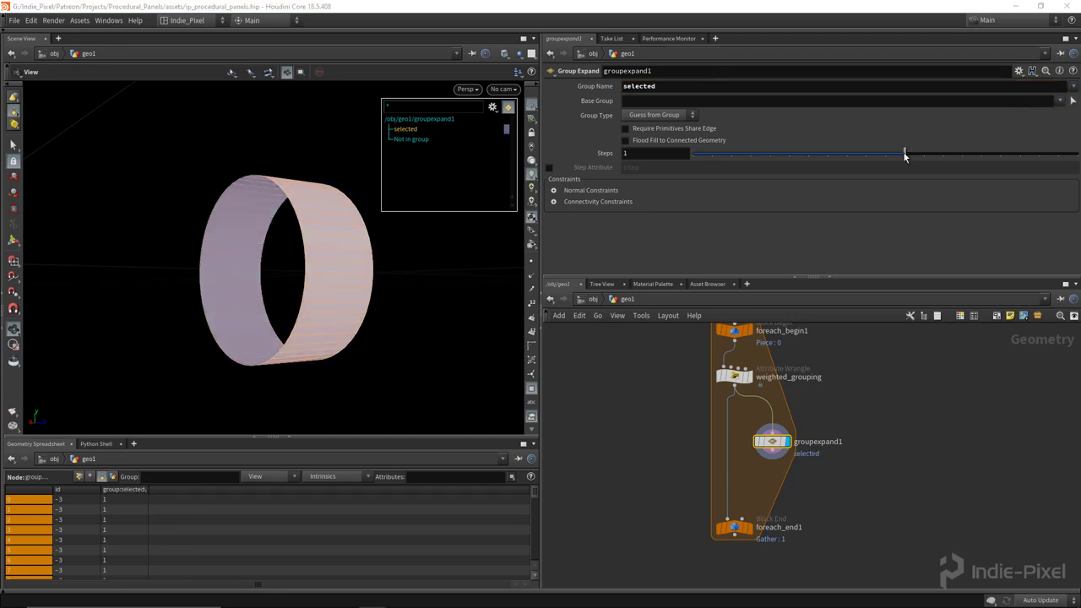
pyautogui.moveTo(904, 156)
pyautogui.mouseDown()
pyautogui.moveTo(866, 155)
pyautogui.moveTo(894, 163)
pyautogui.mouseUp()
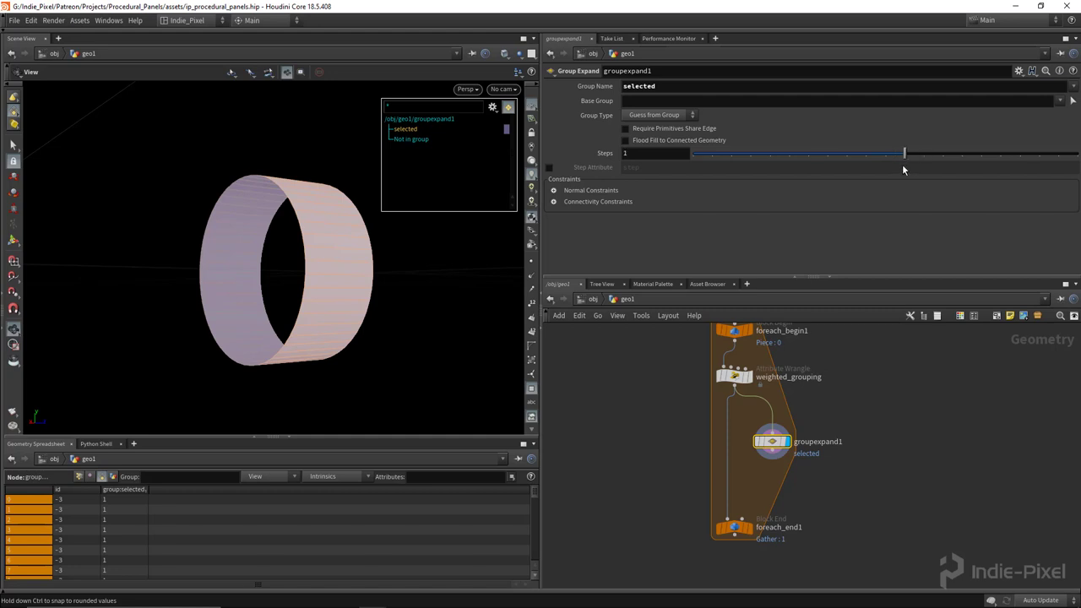
pyautogui.click(678, 114)
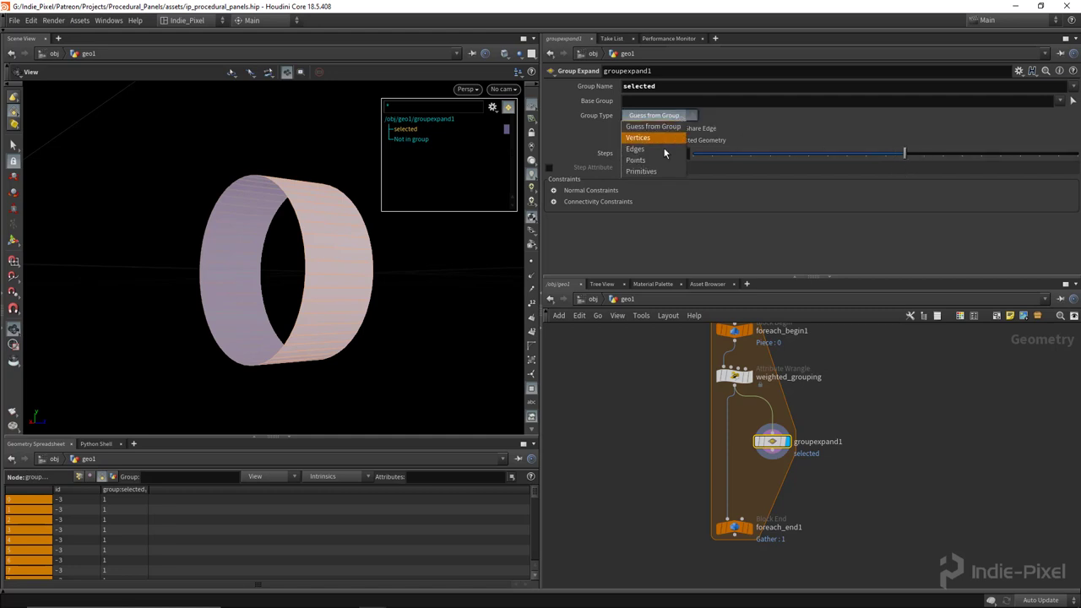
pyautogui.click(659, 133)
# - Raise weighted_grouping's weight above 0 and set the expansion base group to 'selected'
pyautogui.click(734, 375)
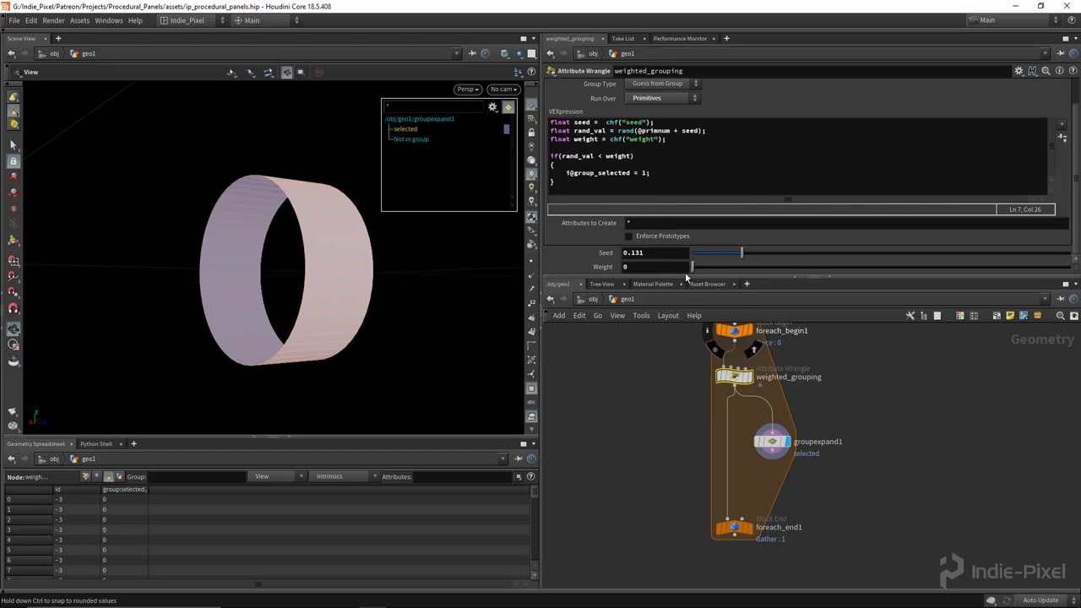
pyautogui.moveTo(691, 266); pyautogui.dragTo(745, 267)
pyautogui.click(774, 441)
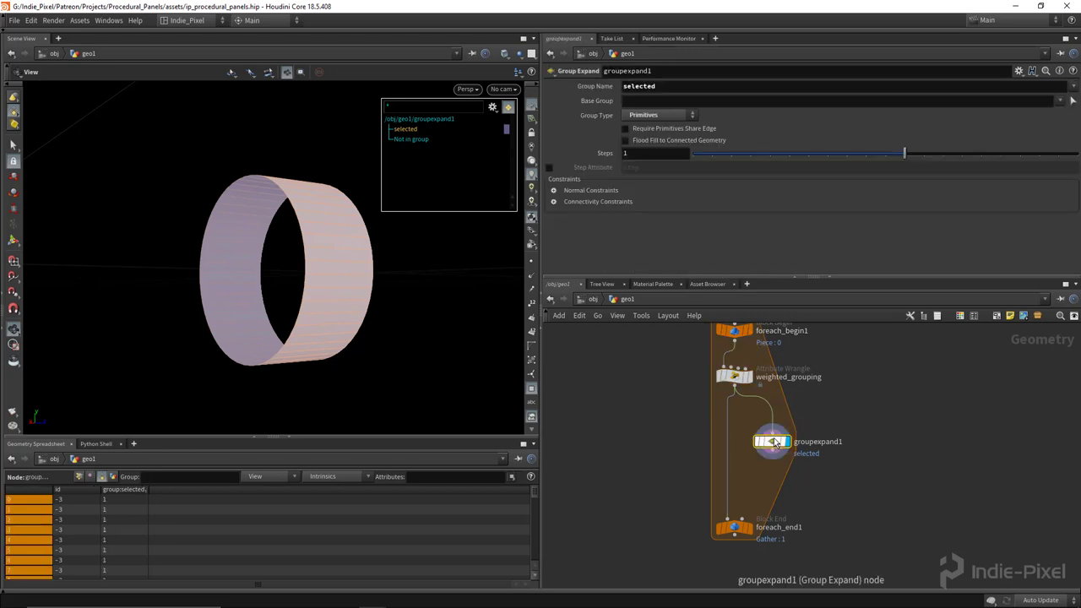
pyautogui.click(1060, 100)
pyautogui.click(642, 114)
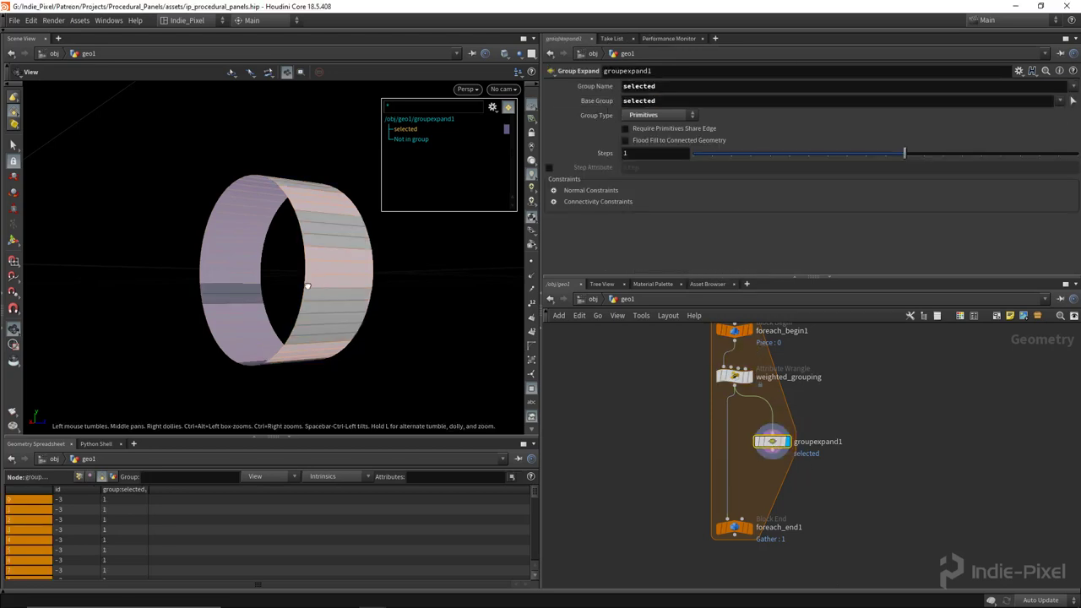
# - Grow the selected group by 2 steps, checking the widened bands on the tube
pyautogui.moveTo(307, 286); pyautogui.dragTo(351, 258)
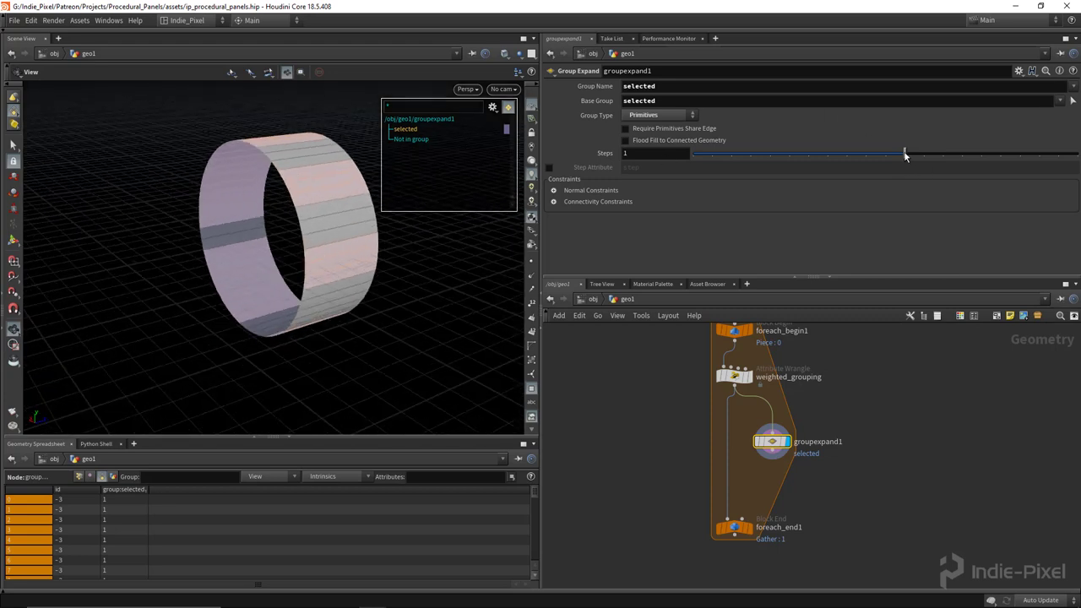
pyautogui.moveTo(329, 219); pyautogui.dragTo(363, 245)
pyautogui.moveTo(902, 156); pyautogui.dragTo(924, 156)
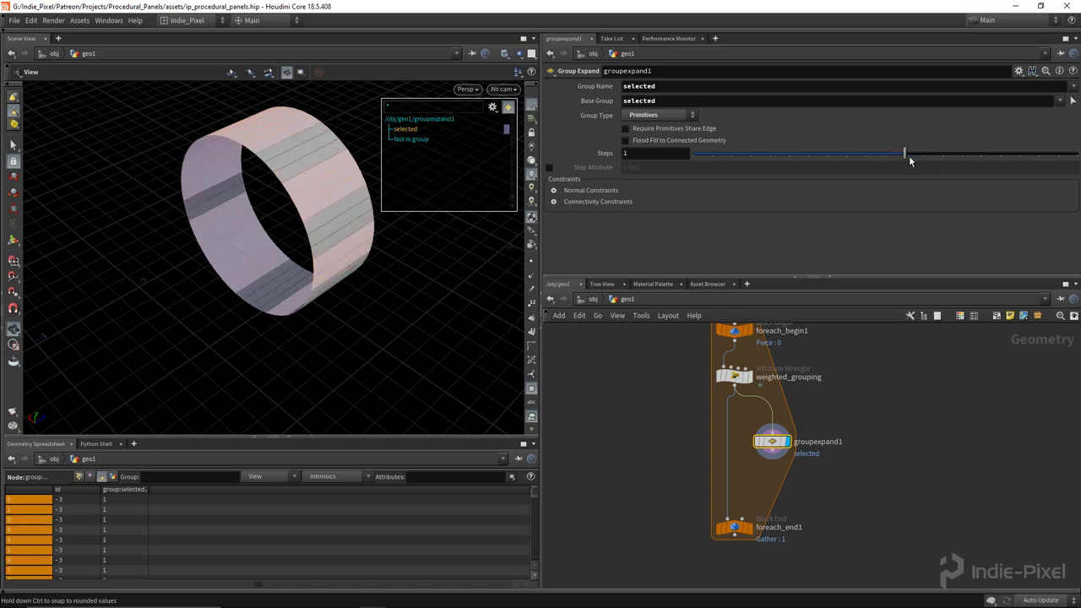
# - Scrub weighted_grouping's Weight through 0.096, 0.122 and 0.22, settling on 0.203
pyautogui.click(734, 376)
pyautogui.moveTo(757, 266)
pyautogui.mouseDown()
pyautogui.moveTo(725, 269)
pyautogui.moveTo(739, 267)
pyautogui.mouseUp()
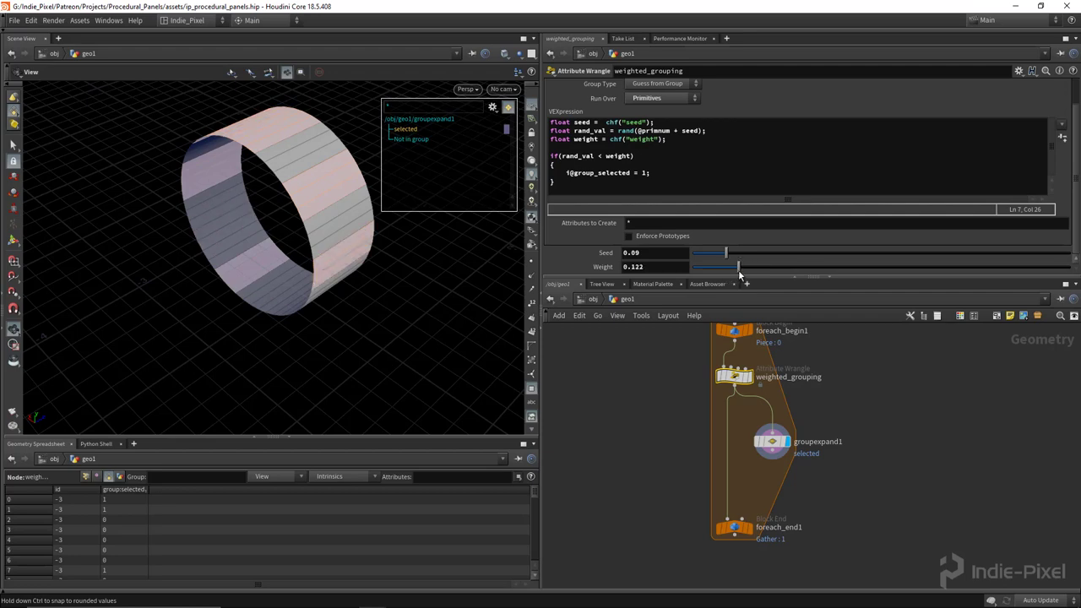
pyautogui.moveTo(338, 211); pyautogui.dragTo(406, 232)
pyautogui.moveTo(738, 267); pyautogui.dragTo(776, 267)
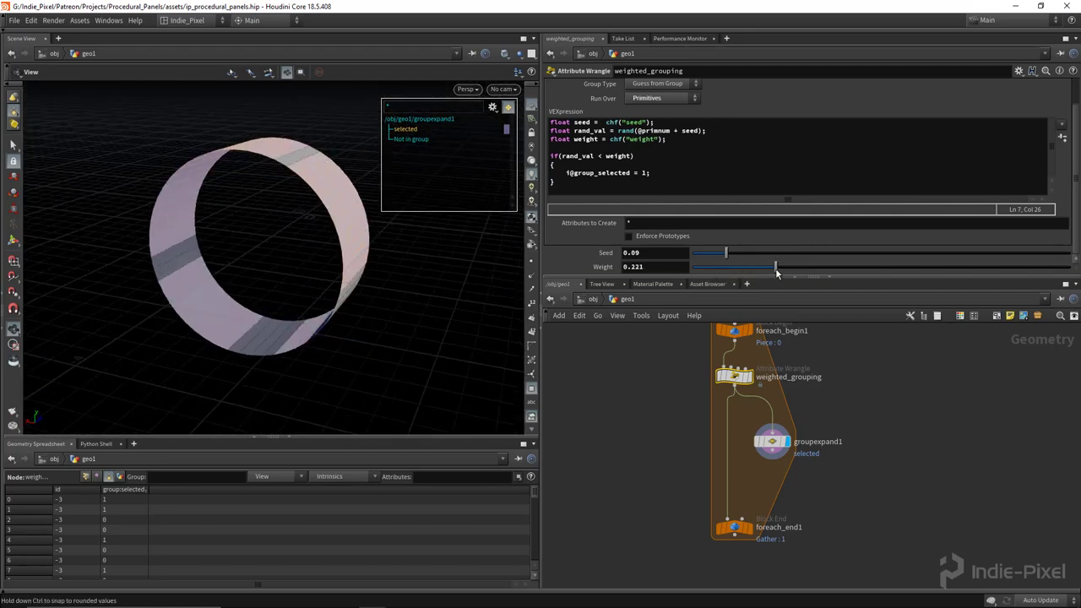
pyautogui.moveTo(279, 220); pyautogui.dragTo(333, 199)
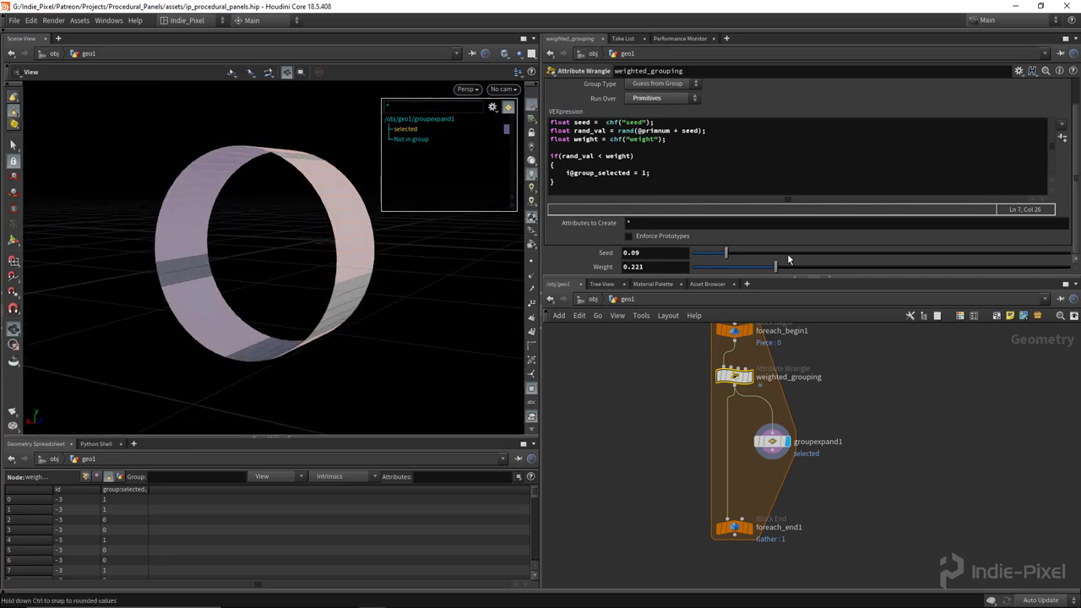
pyautogui.moveTo(777, 277); pyautogui.dragTo(769, 270)
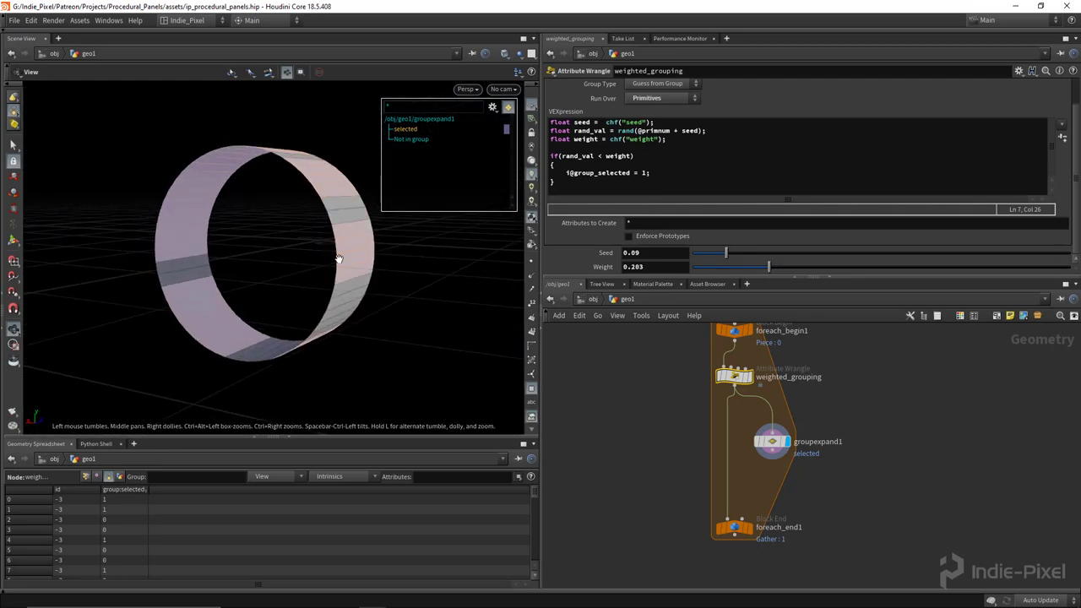
pyautogui.moveTo(333, 224); pyautogui.dragTo(327, 248)
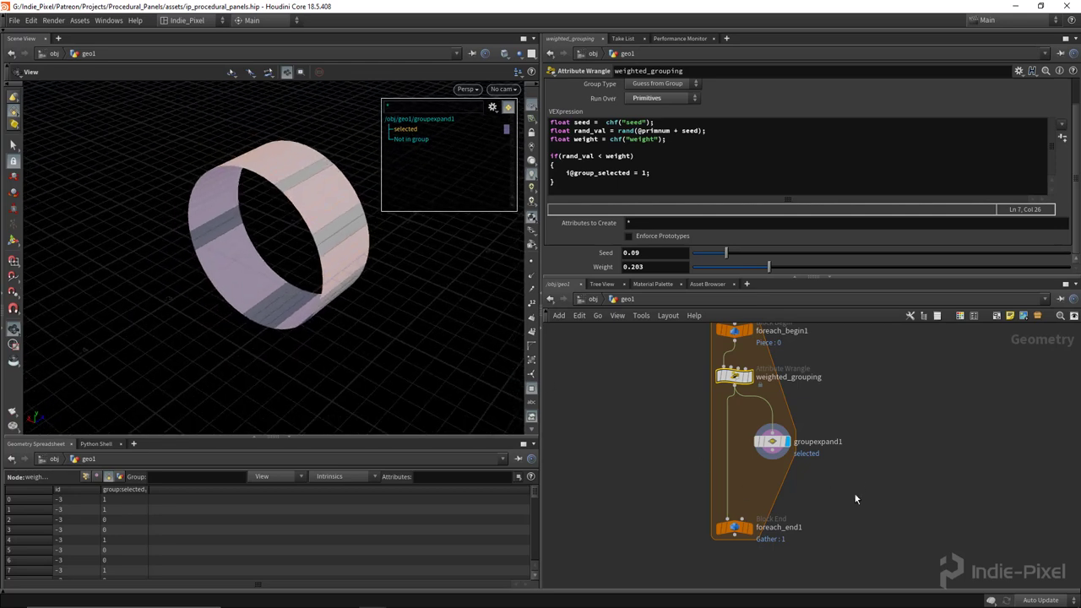
# - Add a Split node after groupexpand1 that splits off the 'selected' group
pyautogui.press('Tab')
pyautogui.write('s')
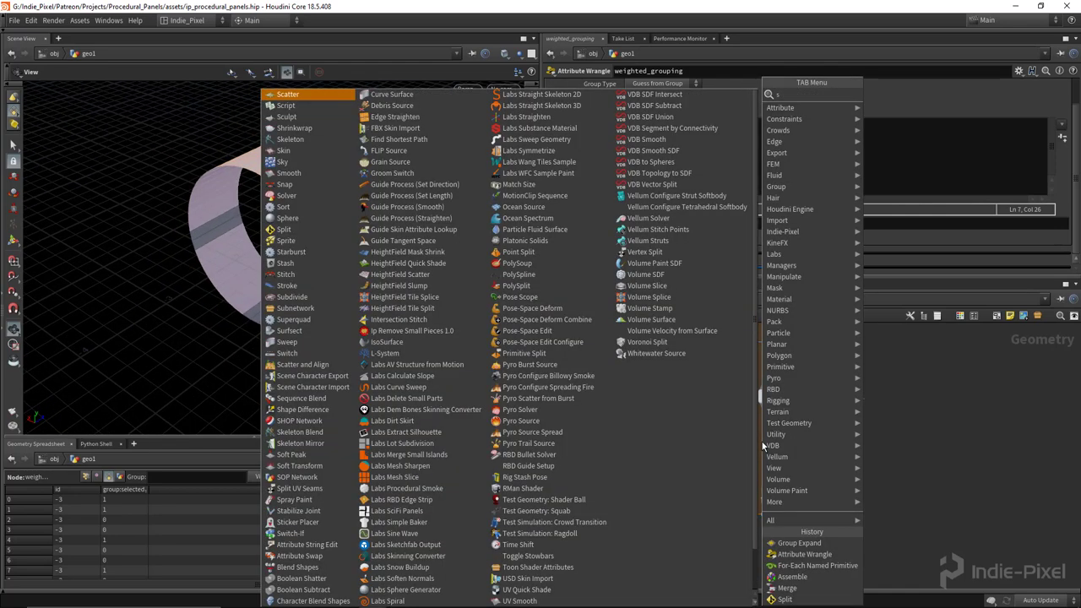
pyautogui.write('plit')
pyautogui.press('Return')
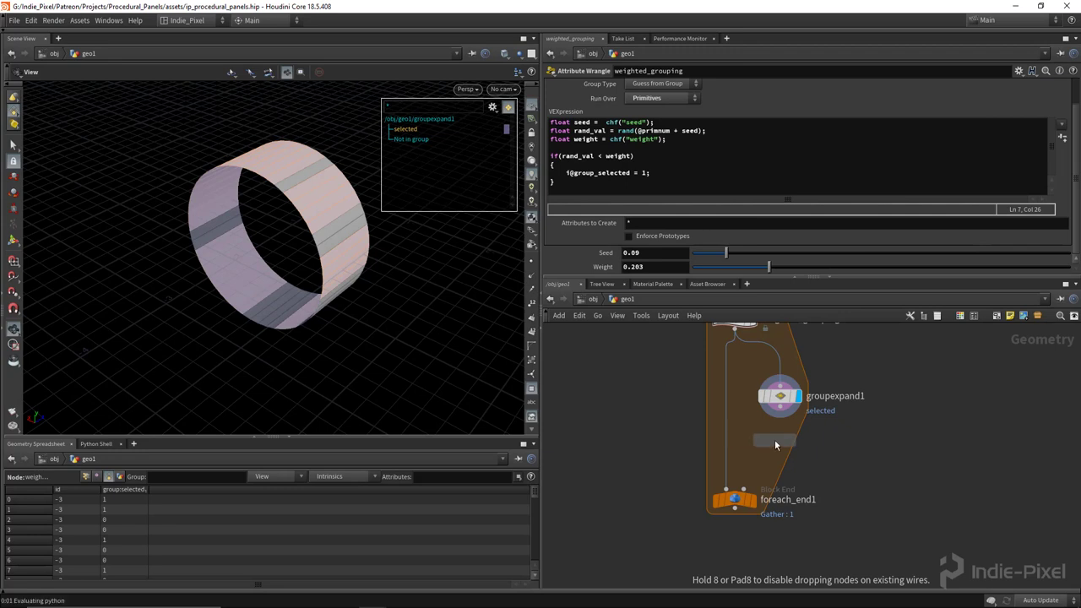
pyautogui.click(775, 439)
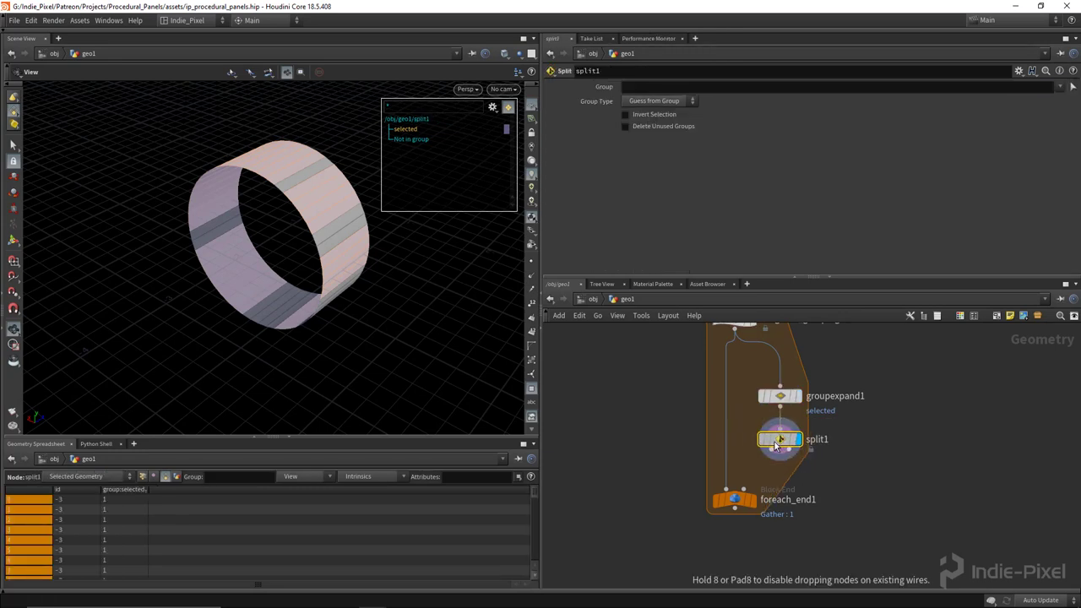
pyautogui.moveTo(321, 261); pyautogui.dragTo(274, 201)
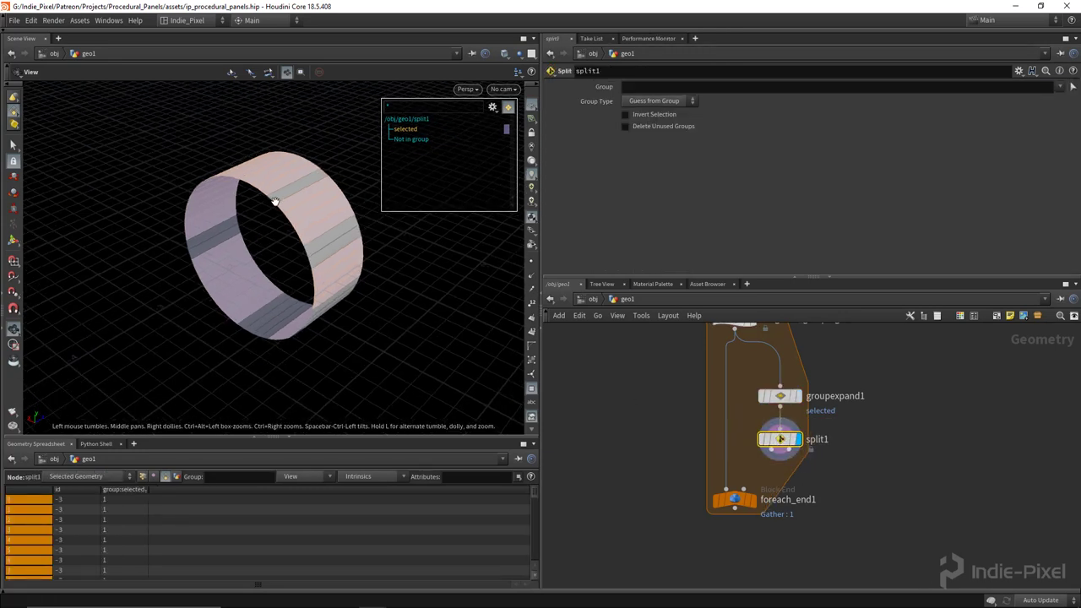
pyautogui.click(1072, 87)
pyautogui.click(1006, 99)
pyautogui.scroll(-2, 777, 473)
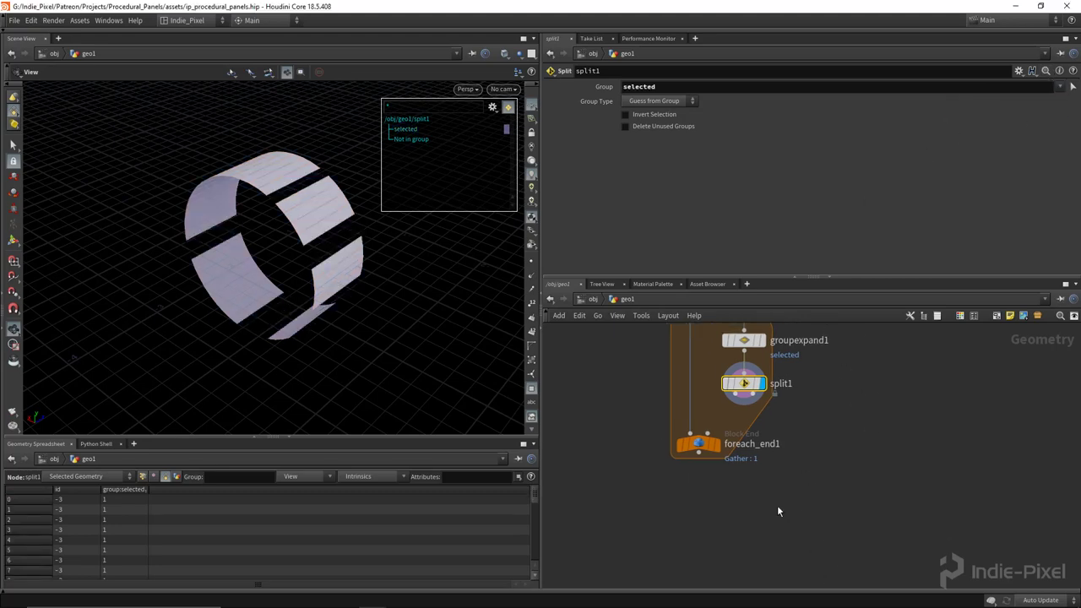
pyautogui.click(697, 447)
pyautogui.scroll(3, 727, 456)
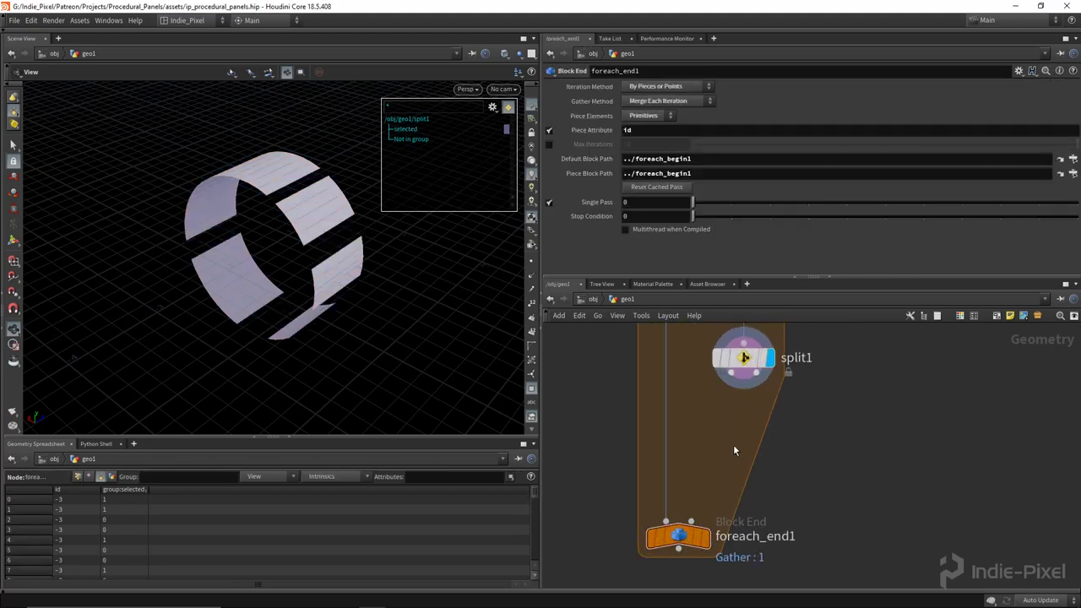
# - Merge both split1 outputs in merge1 and wire merge1 into foreach_end1
pyautogui.press('Tab')
pyautogui.press('Return')
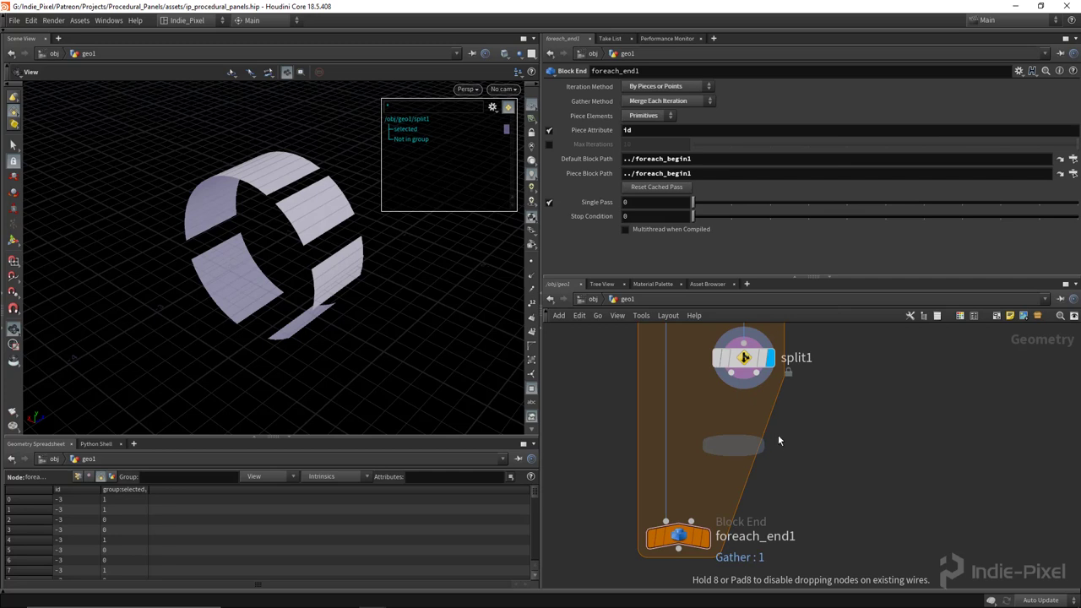
pyautogui.click(748, 438)
pyautogui.moveTo(757, 374); pyautogui.dragTo(743, 431)
pyautogui.moveTo(295, 194); pyautogui.dragTo(315, 199)
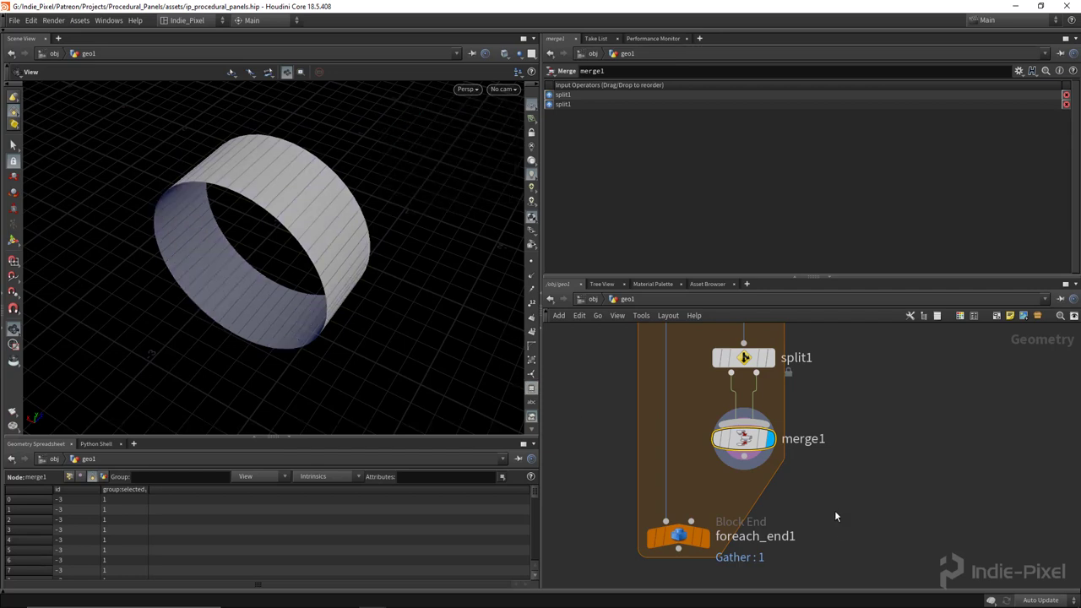
pyautogui.moveTo(834, 511); pyautogui.dragTo(834, 476, button='middle')
pyautogui.moveTo(750, 413); pyautogui.dragTo(672, 475)
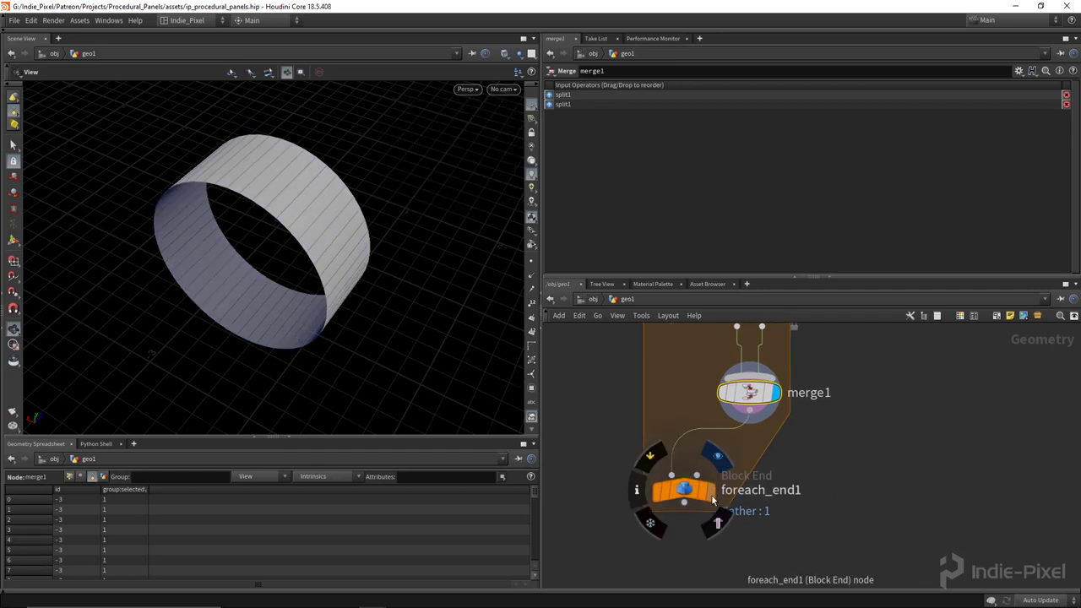
pyautogui.scroll(-3, 659, 423)
pyautogui.moveTo(639, 377); pyautogui.dragTo(707, 495)
pyautogui.moveTo(748, 538); pyautogui.dragTo(736, 507, button='middle')
# - Turn off Single Pass on foreach_end1 and display the viewport group list to inspect every ring's bands
pyautogui.click(700, 525)
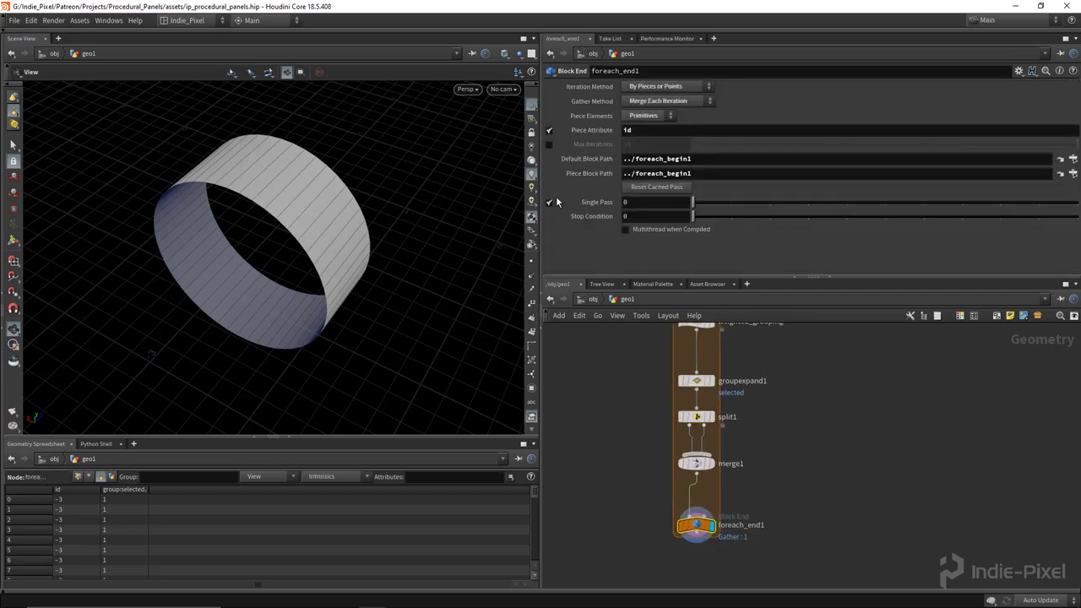
pyautogui.click(549, 204)
pyautogui.moveTo(279, 203); pyautogui.dragTo(507, 372)
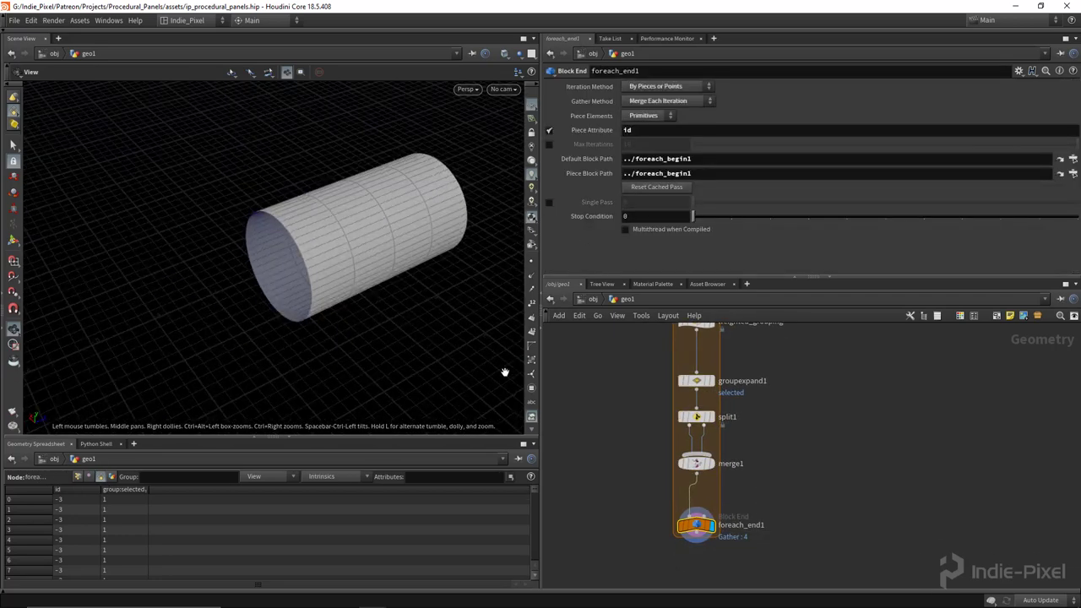
pyautogui.click(531, 390)
pyautogui.moveTo(309, 309); pyautogui.dragTo(315, 287)
pyautogui.scroll(5, 748, 422)
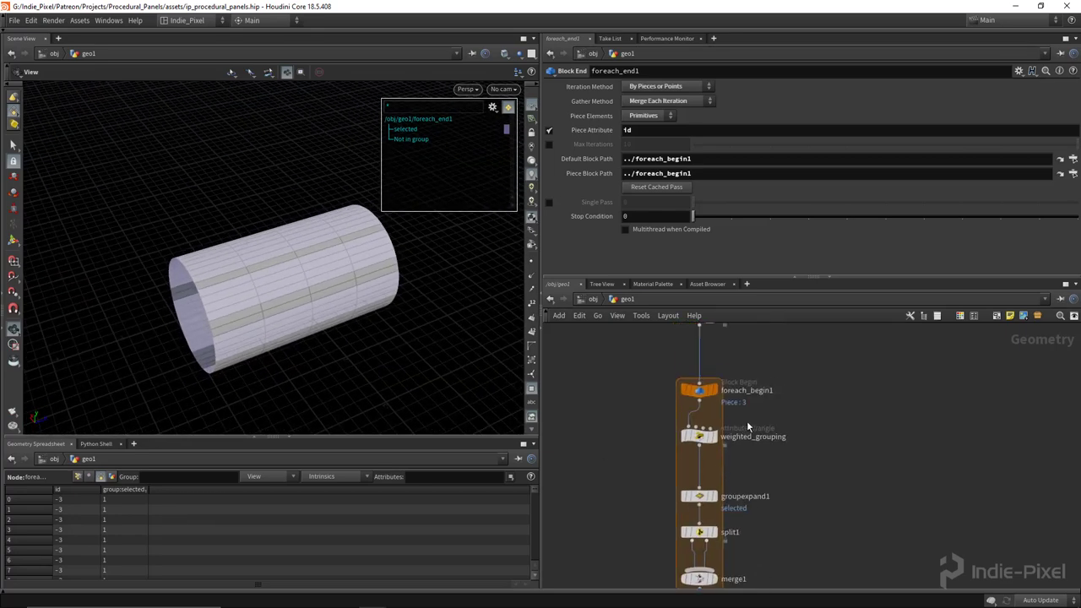
# - Create a Fetch Metadata block-begin node from foreach_begin1
pyautogui.click(695, 384)
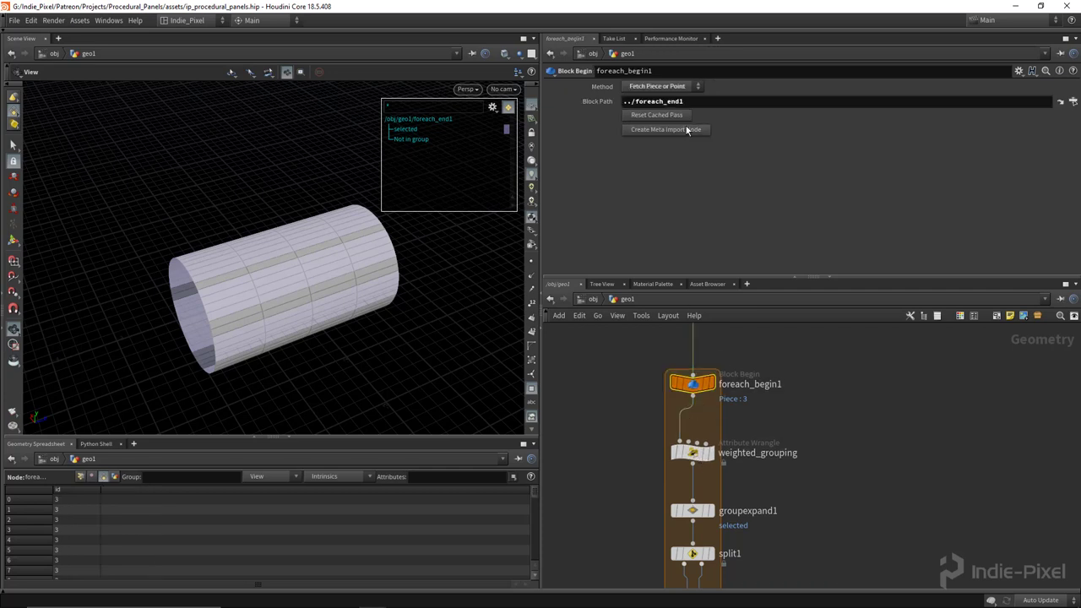
pyautogui.click(688, 129)
pyautogui.moveTo(873, 464); pyautogui.dragTo(840, 429, button='middle')
# - Rename the metadata node to loop_data, correcting the mistyped 'looop_data'
pyautogui.doubleClick(873, 351)
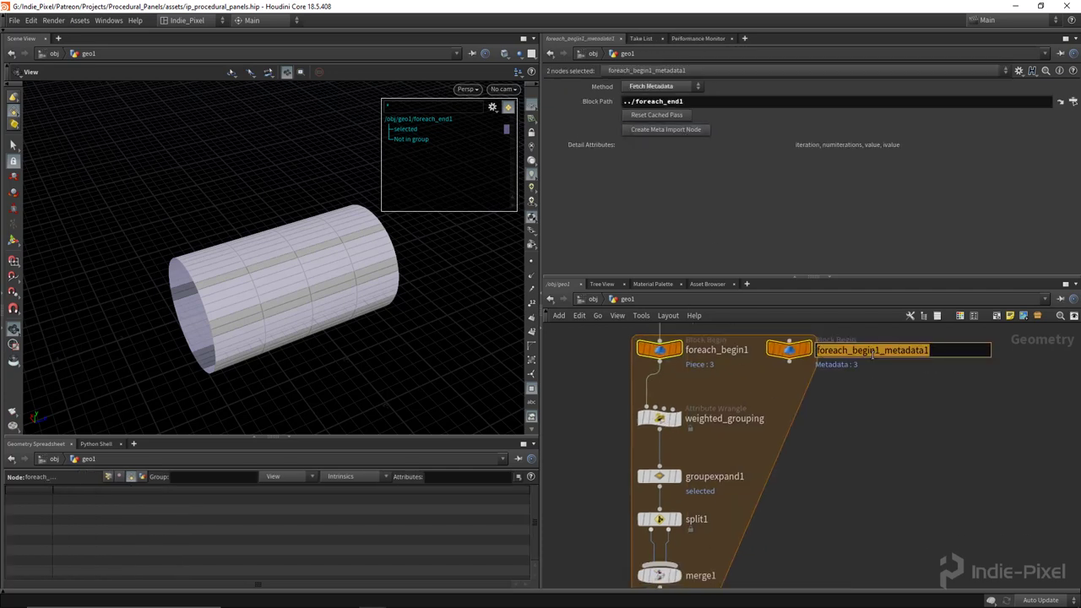
pyautogui.press('BackSpace')
pyautogui.write('looop_data')
pyautogui.press('Return')
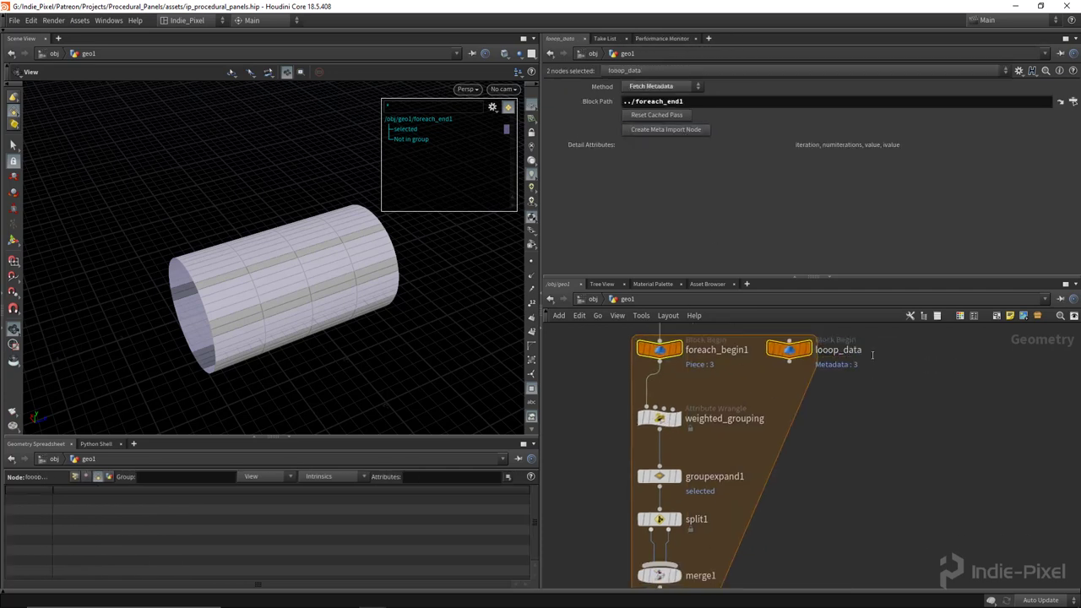
pyautogui.doubleClick(872, 354)
pyautogui.write('loop_data')
pyautogui.press('Return')
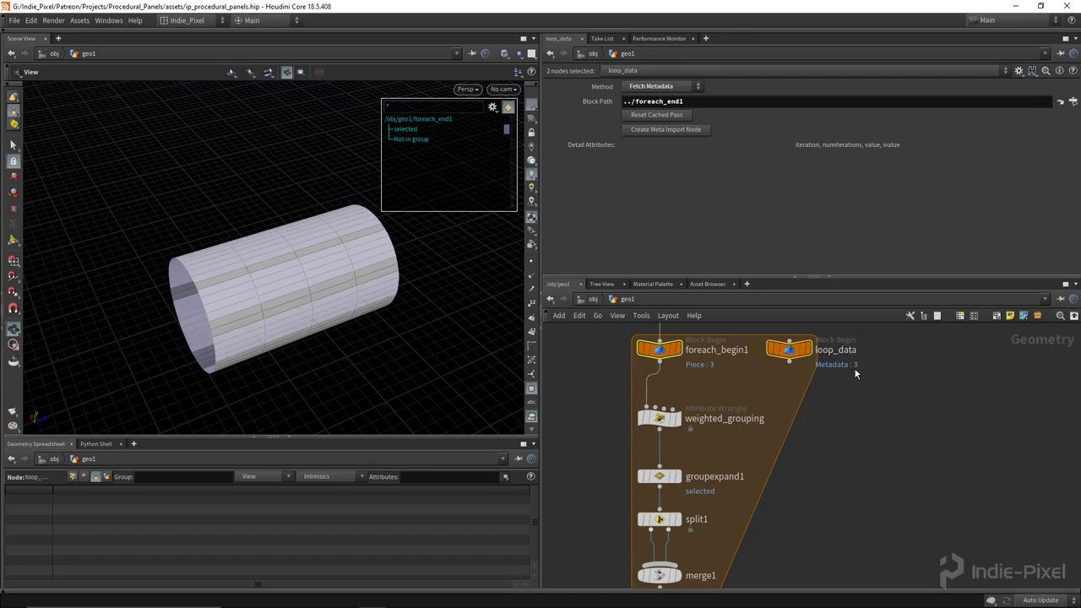
pyautogui.click(661, 409)
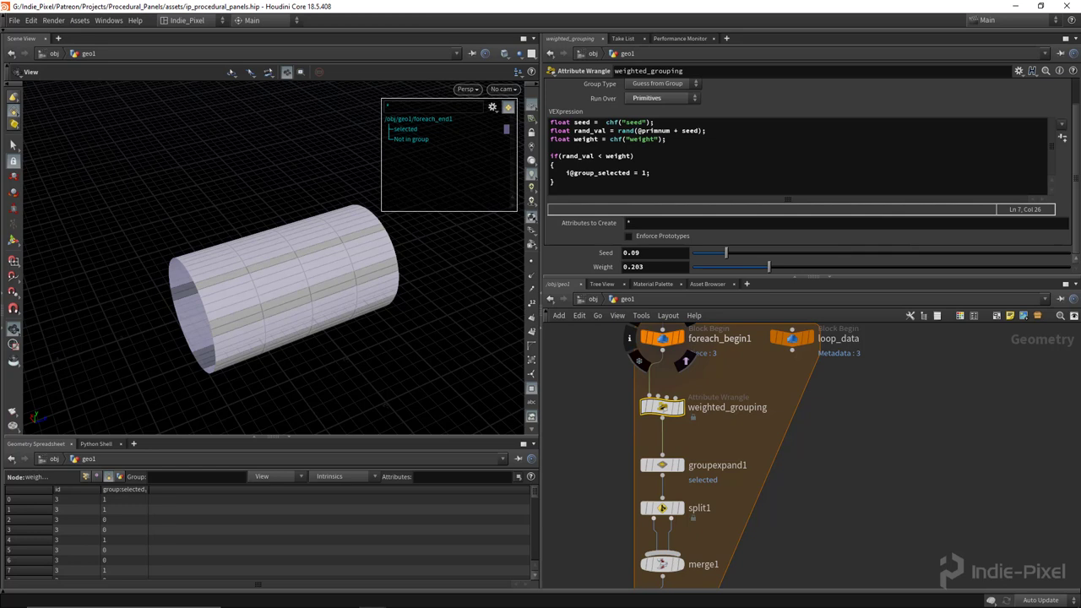
# - Set Seed to 0.118 and begin the Weight expression, checking loop_data's iteration attribute
pyautogui.click(657, 267)
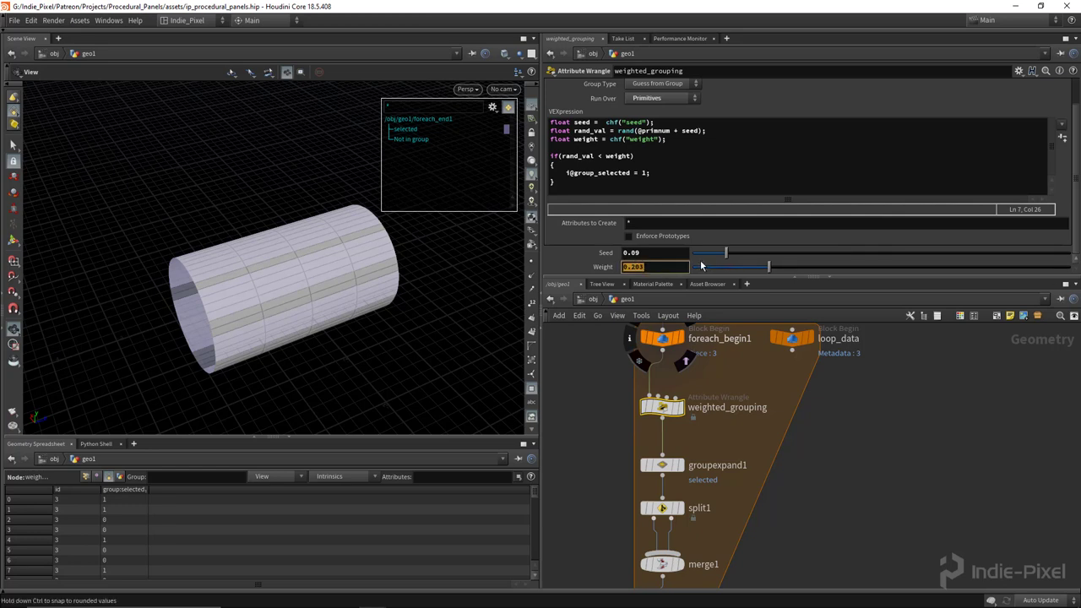
pyautogui.moveTo(735, 259)
pyautogui.mouseDown()
pyautogui.moveTo(754, 259)
pyautogui.moveTo(738, 259)
pyautogui.mouseUp()
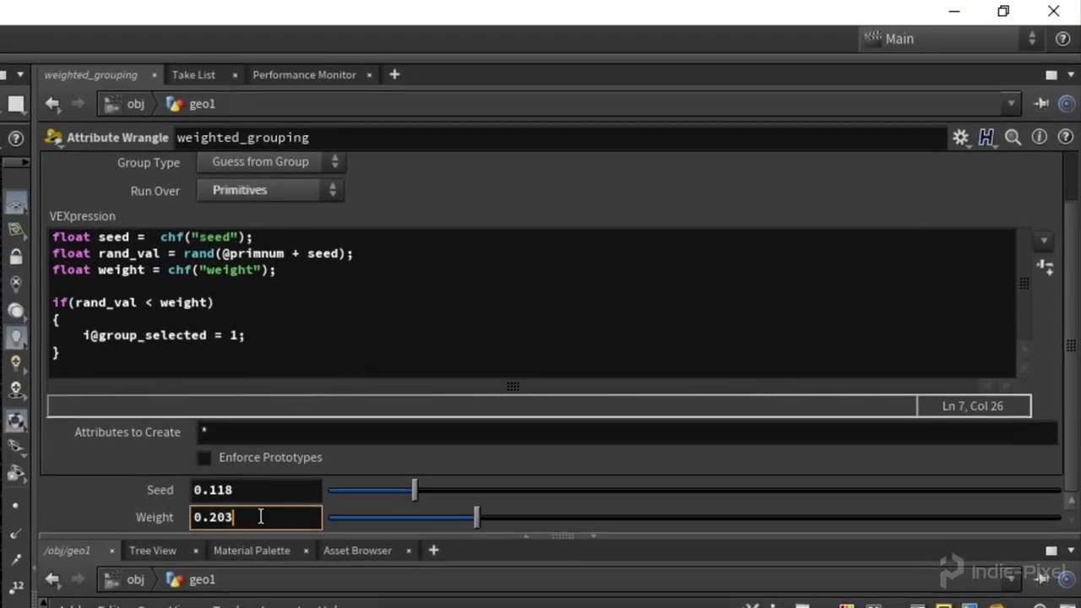
pyautogui.click(668, 267)
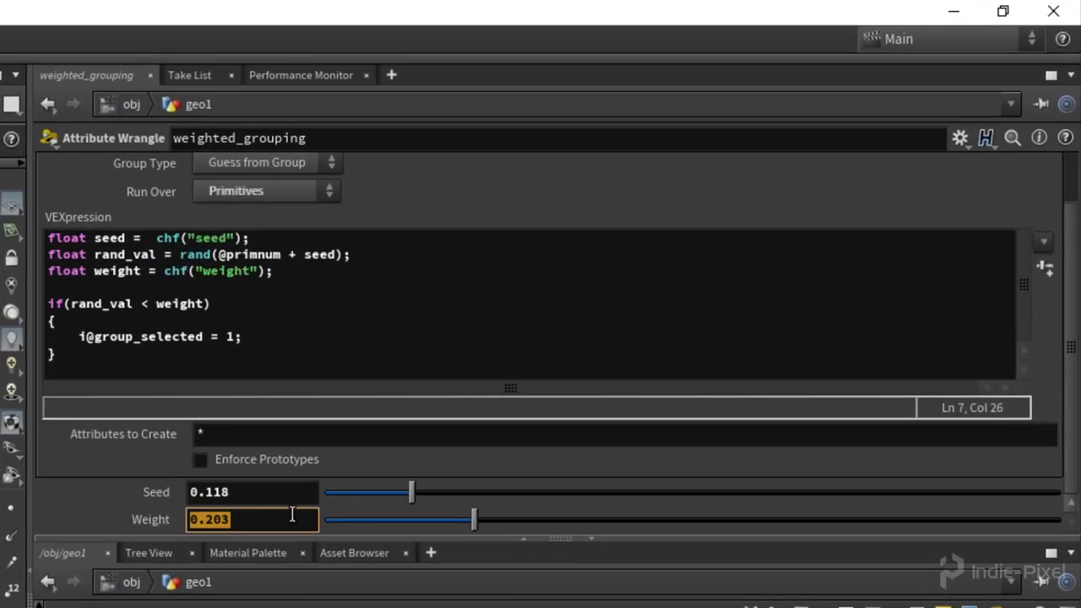
pyautogui.write('fit(')
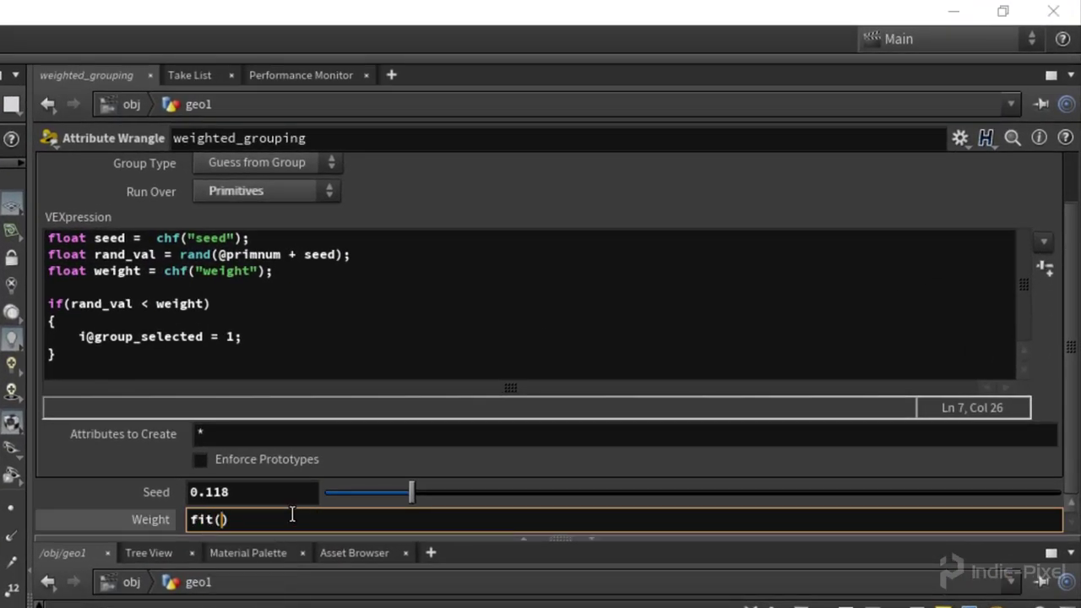
pyautogui.write('rand(deta')
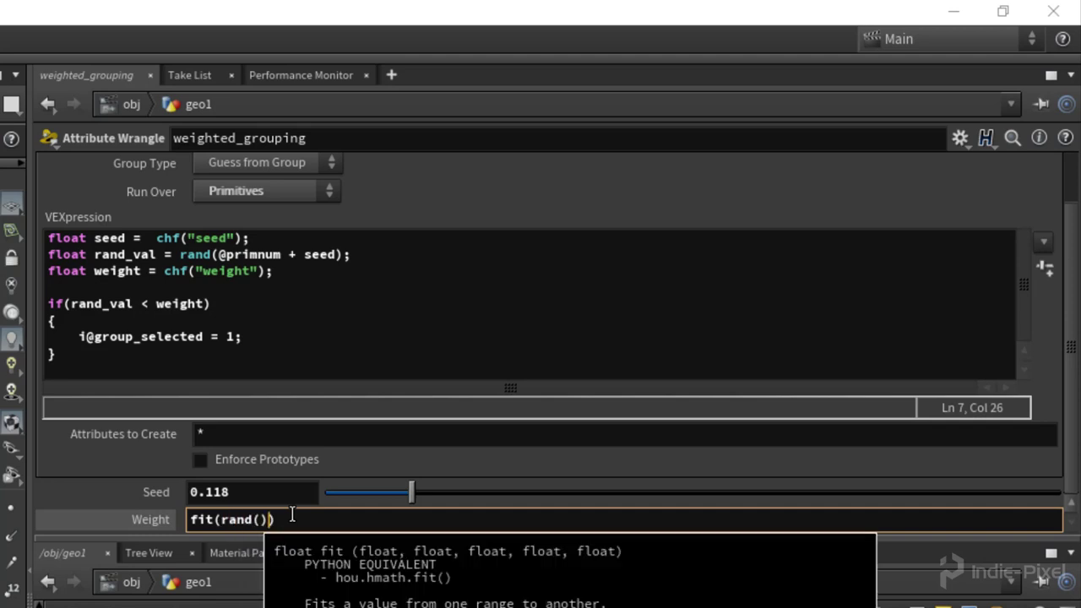
pyautogui.write('il("')
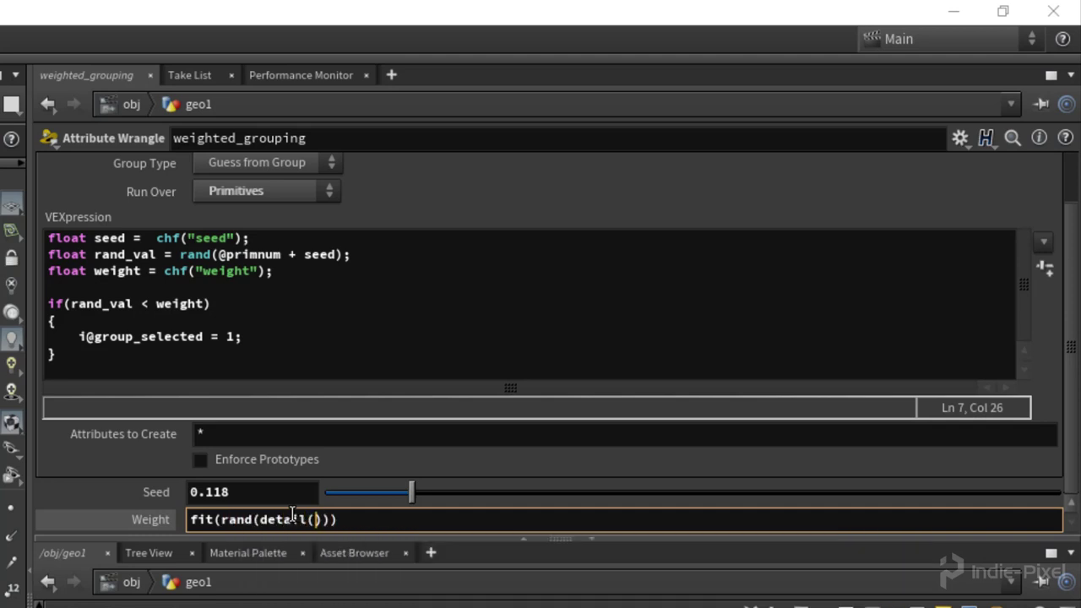
pyautogui.write('../')
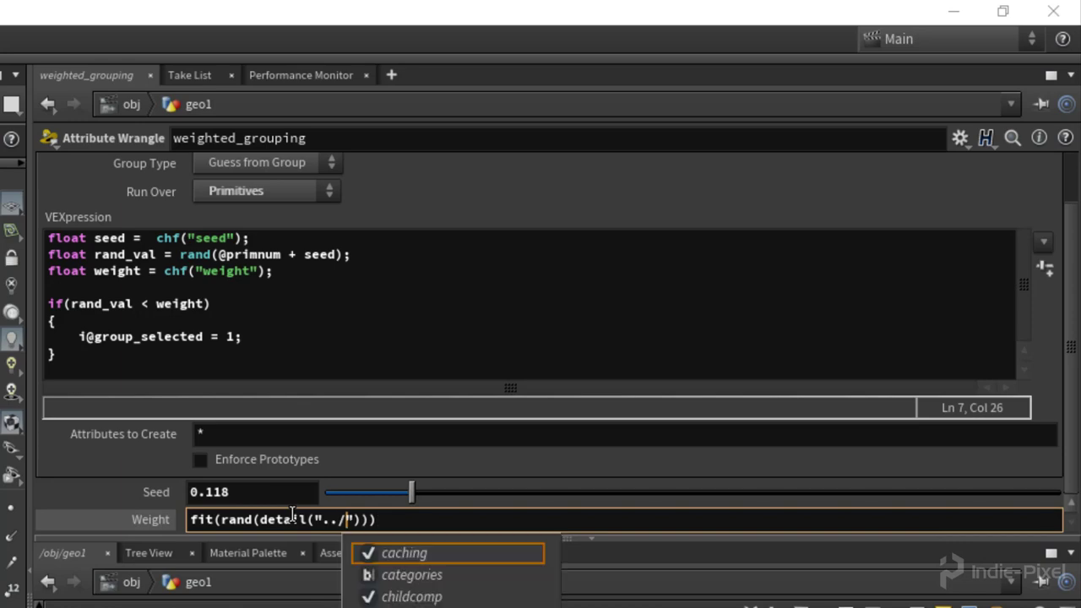
pyautogui.write('loop_data/')
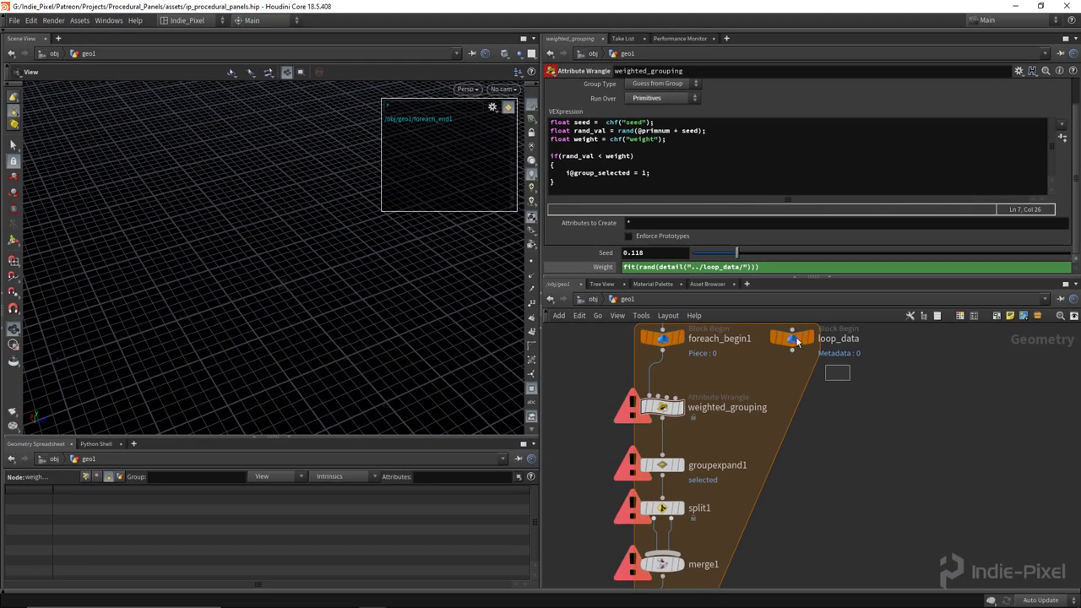
pyautogui.click(792, 338)
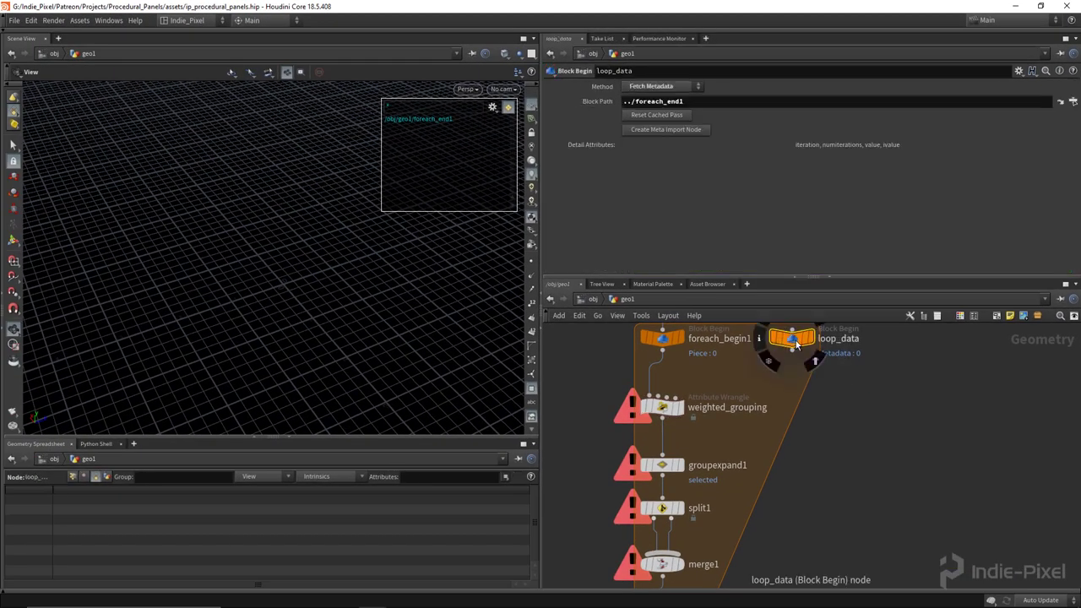
pyautogui.click(108, 479)
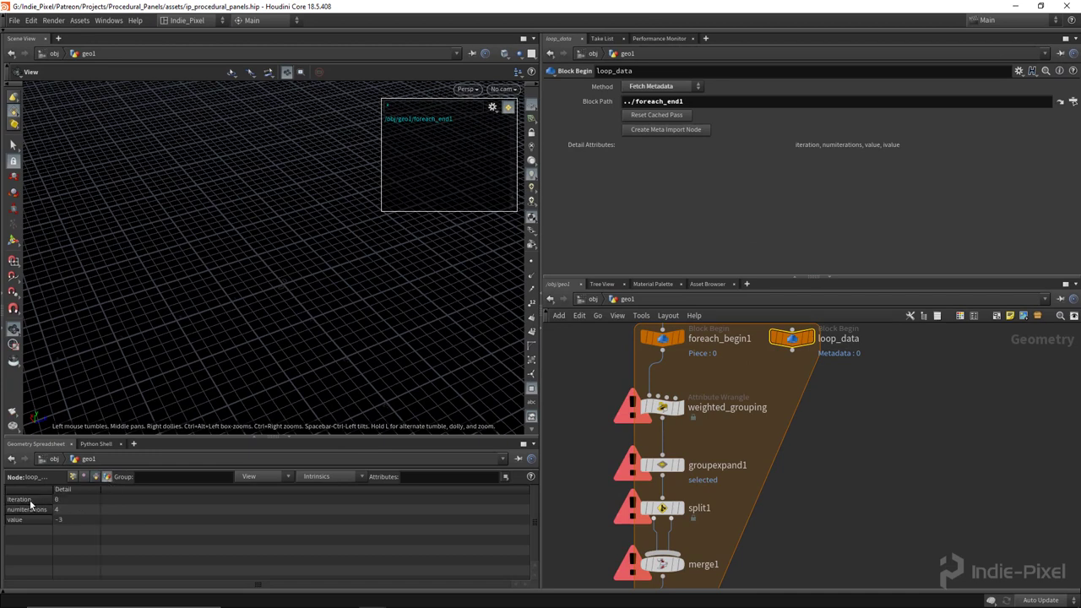
pyautogui.click(663, 407)
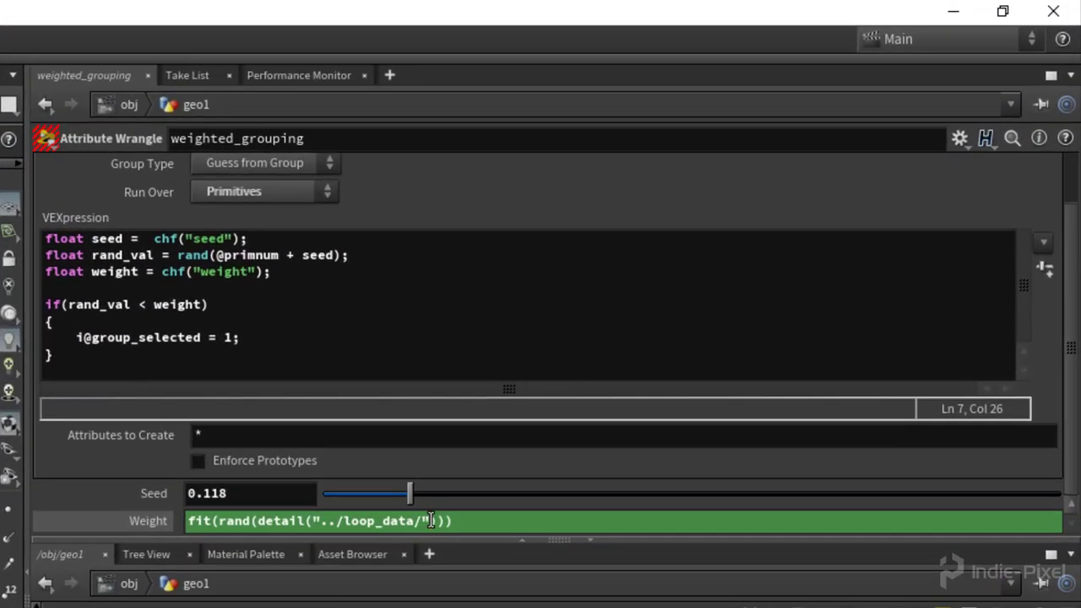
# - Complete Weight as fit(rand(detail("../loop_data/", "iteration", 0)), 0, 1, 0.01, 0.5)
pyautogui.click(430, 521)
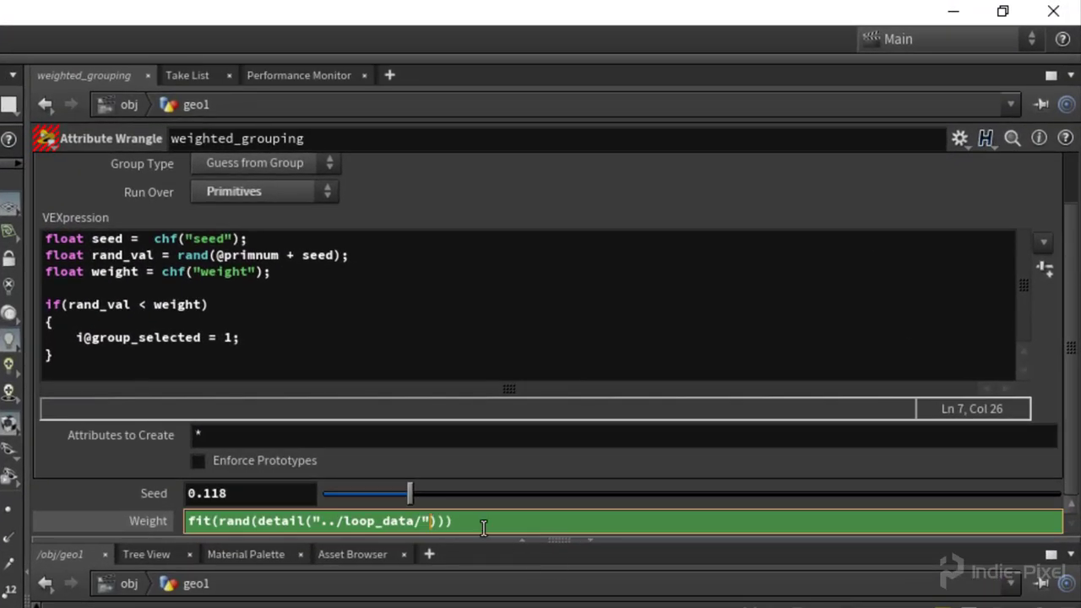
pyautogui.write(', ""')
pyautogui.write('iteratio')
pyautogui.write('n')
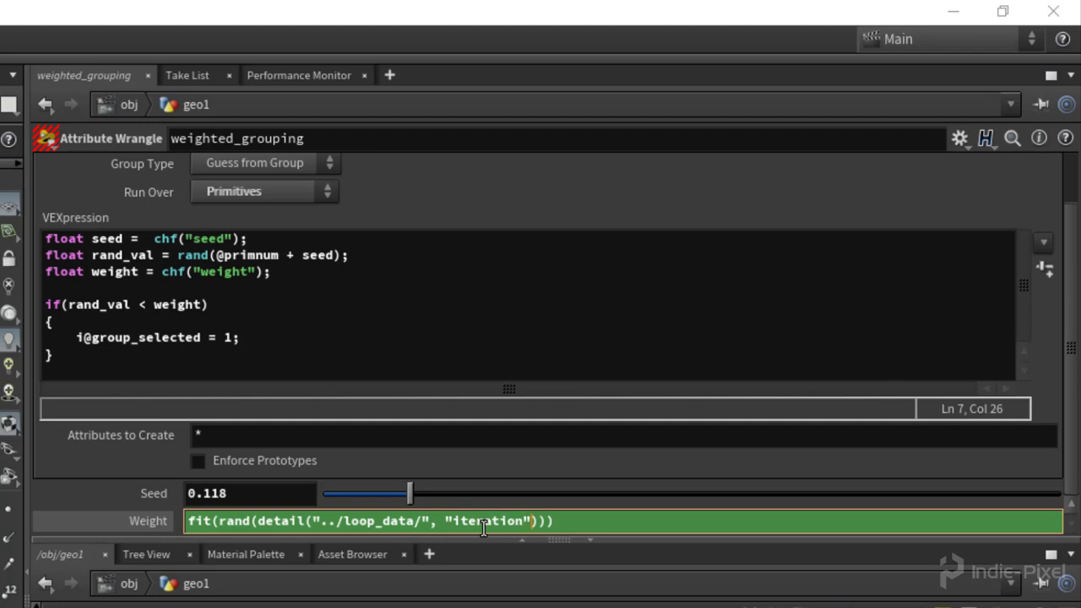
pyautogui.press('Right')
pyautogui.write(', 0)),')
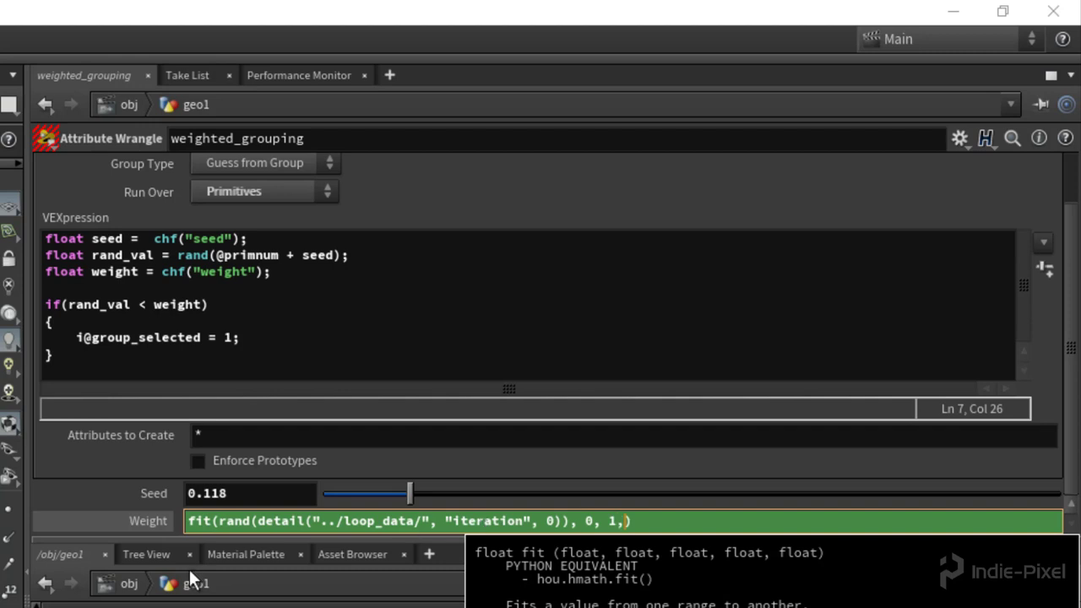
pyautogui.write(' 0, 1, ')
pyautogui.write('0.01,')
pyautogui.write(' 0.5')
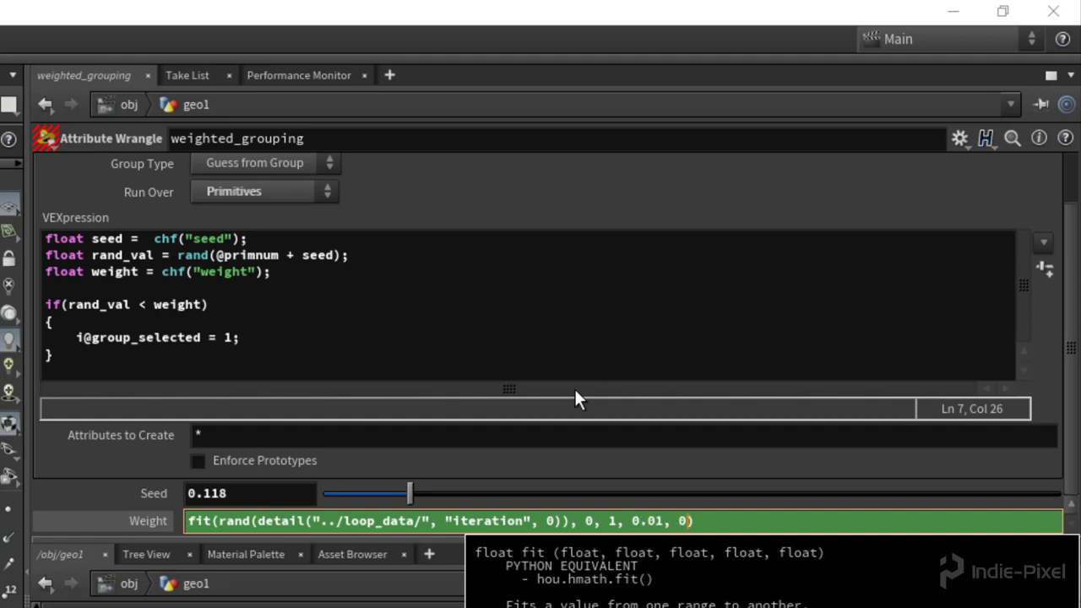
pyautogui.press('Return')
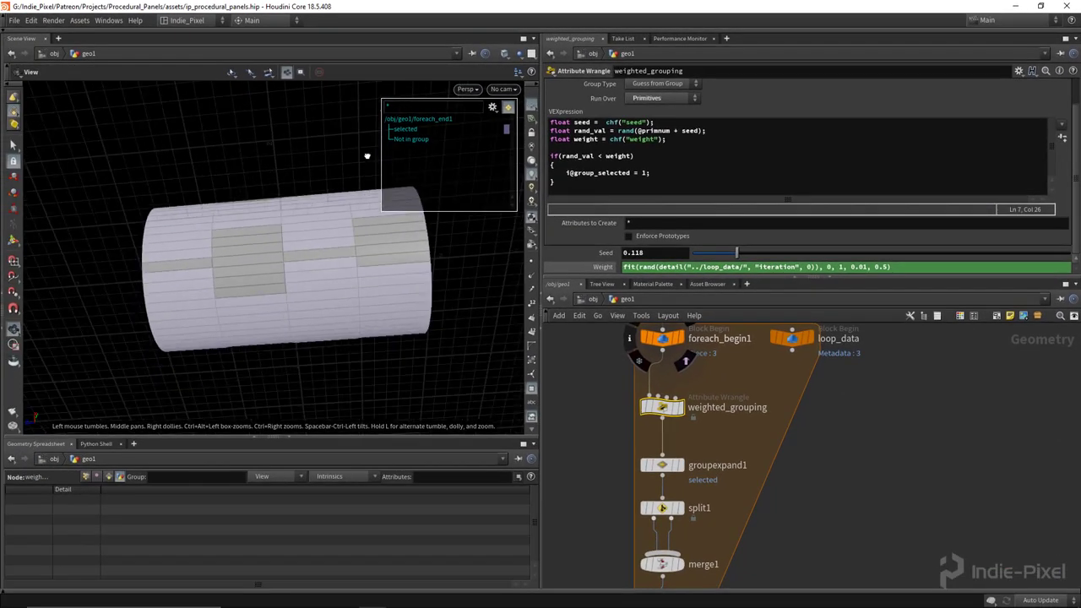
# - Change the Weight expression's final argument from 0.5 to 0.25 and review the grouped bands
pyautogui.moveTo(367, 155); pyautogui.dragTo(350, 285)
pyautogui.moveTo(845, 473); pyautogui.dragTo(855, 417, button='middle')
pyautogui.click(672, 408)
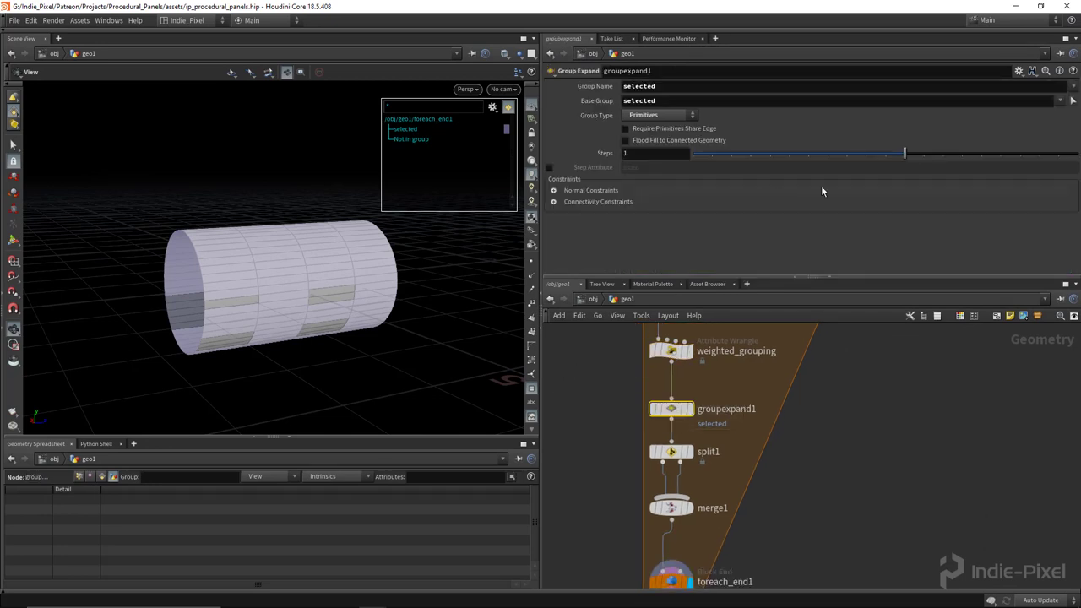
pyautogui.moveTo(596, 326); pyautogui.dragTo(594, 382, button='middle')
pyautogui.click(669, 407)
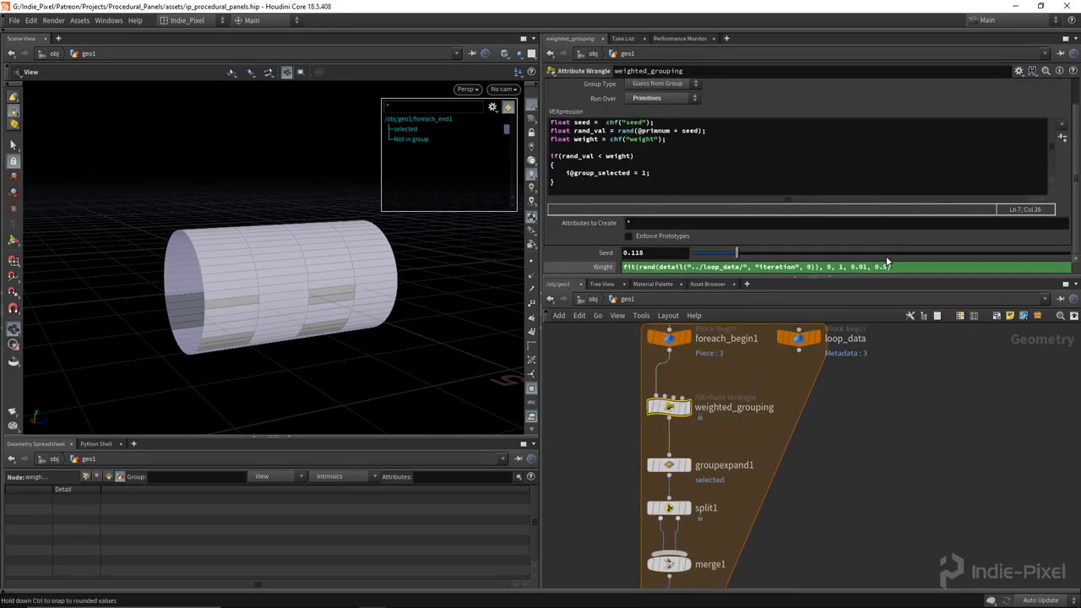
pyautogui.press('BackSpace')
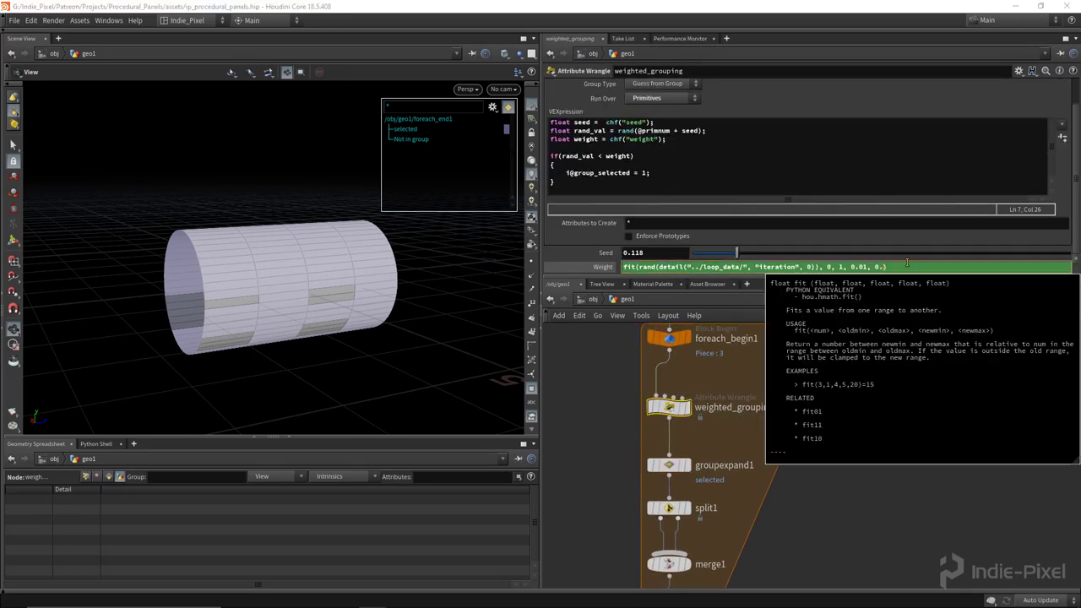
pyautogui.press('Return')
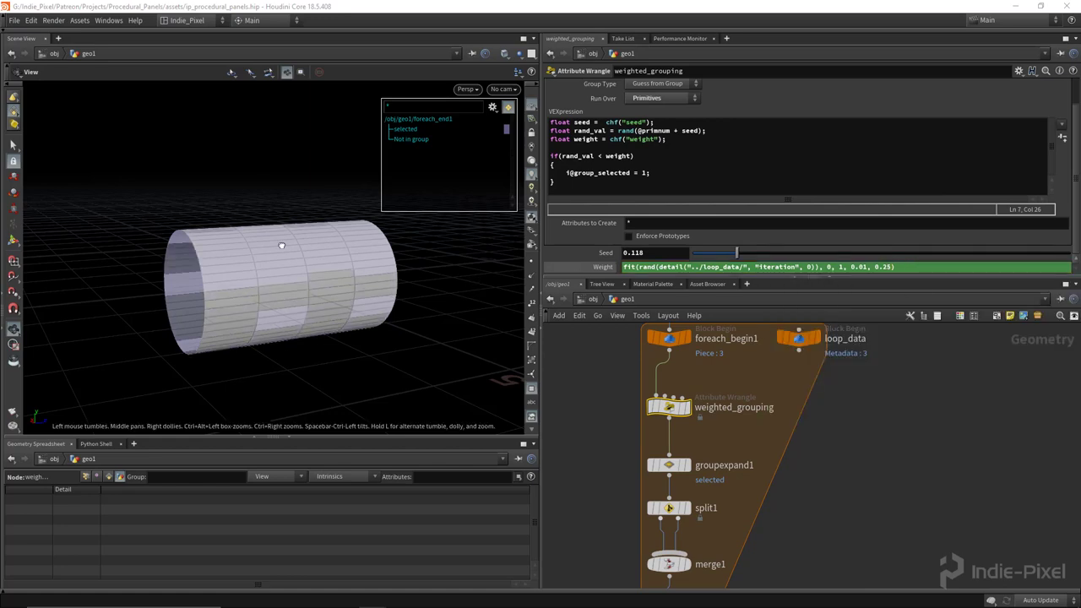
pyautogui.moveTo(282, 246); pyautogui.dragTo(291, 211)
pyautogui.click(674, 252)
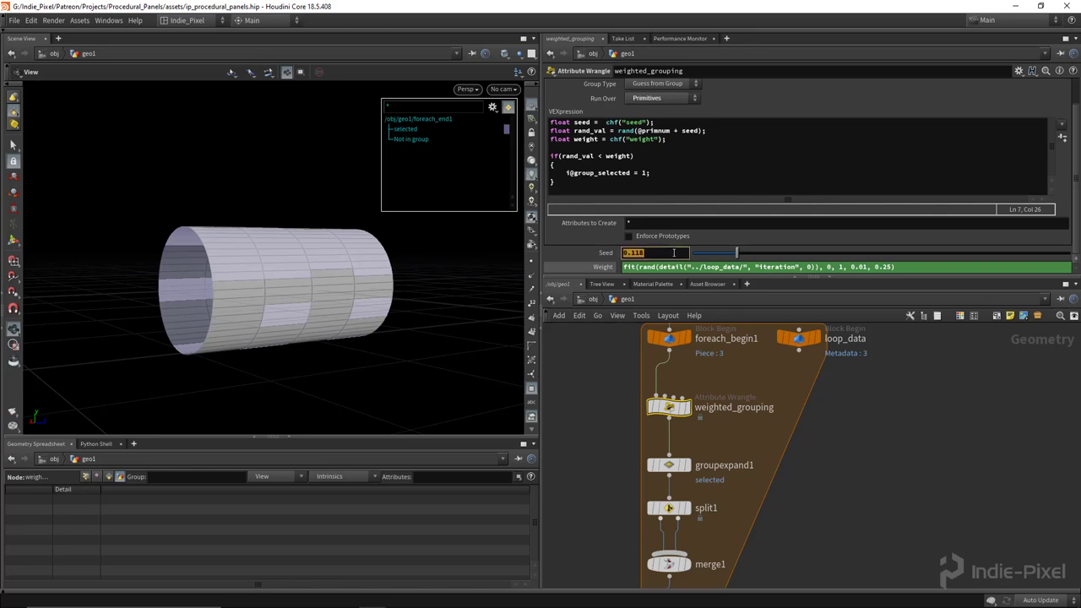
# - Set Seed to rand(detail("../loop_data/", "iteration", 0)), copied from the Weight expression
pyautogui.write('rand()')
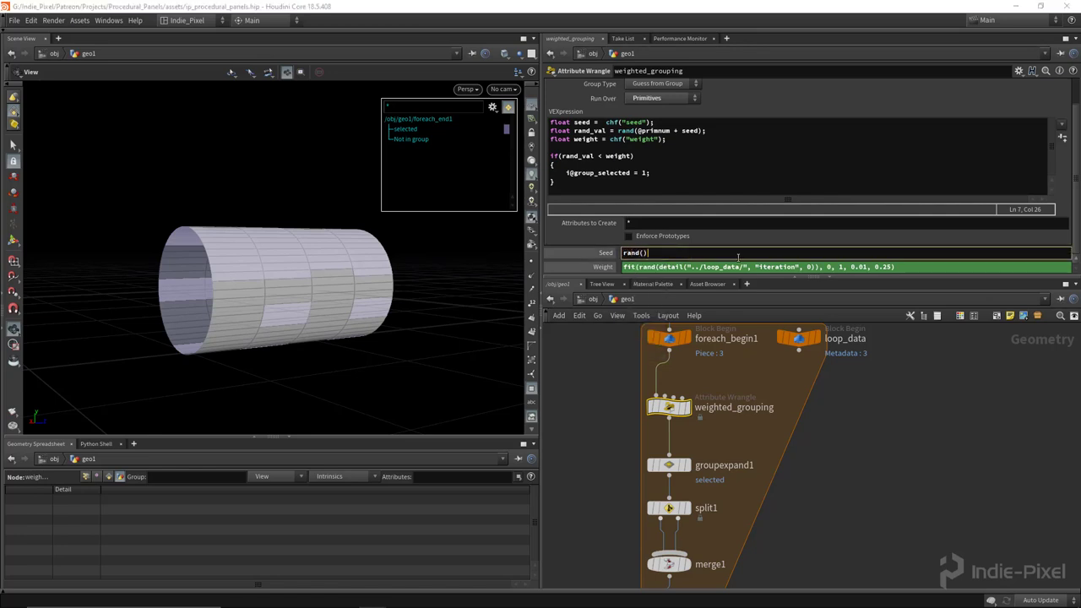
pyautogui.click(819, 267)
pyautogui.moveTo(819, 267); pyautogui.dragTo(667, 269)
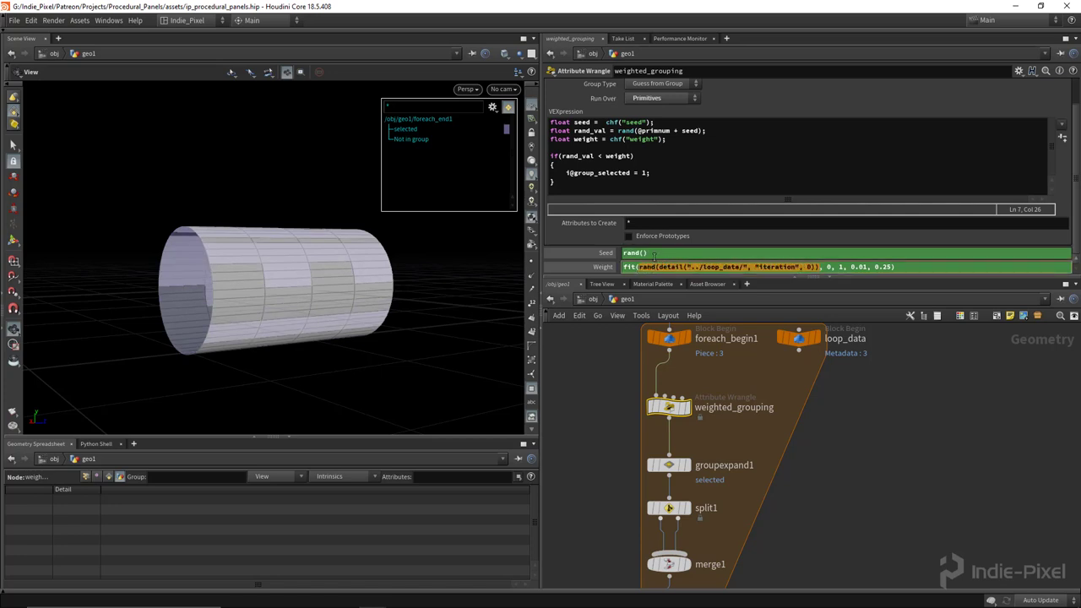
pyautogui.click(654, 253)
pyautogui.write('rand(detail("../loop_data/", "iteration", 0))')
pyautogui.press('Return')
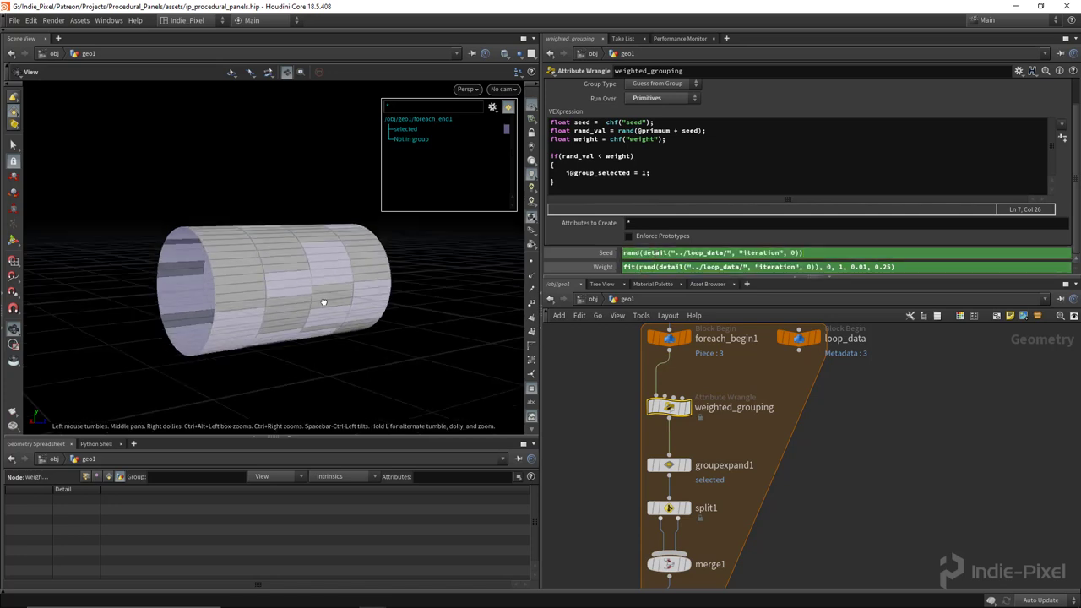
pyautogui.moveTo(324, 302); pyautogui.dragTo(363, 312)
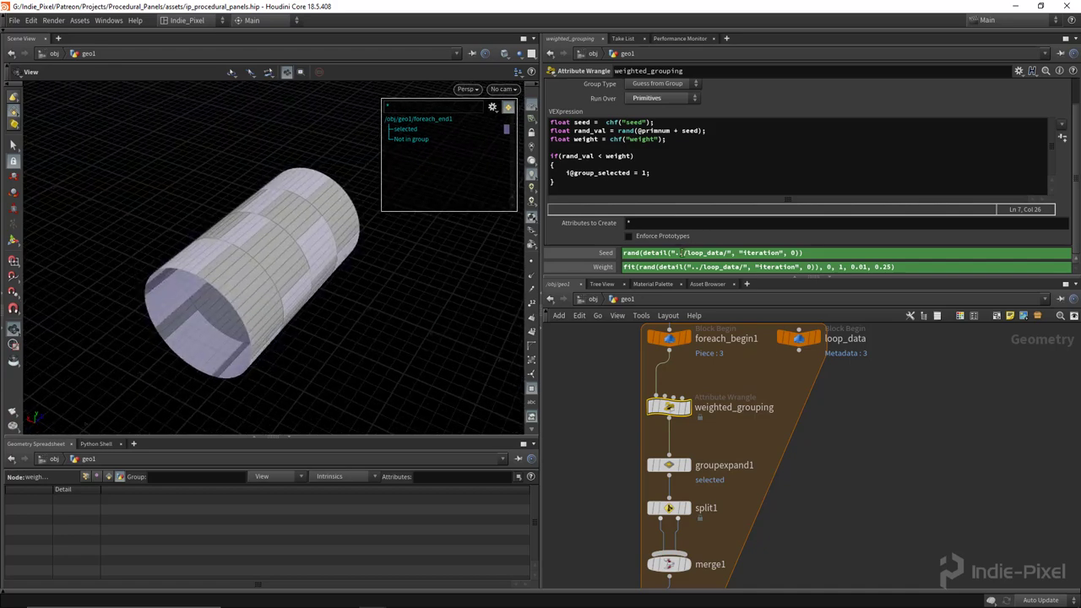
pyautogui.moveTo(290, 248); pyautogui.dragTo(304, 194)
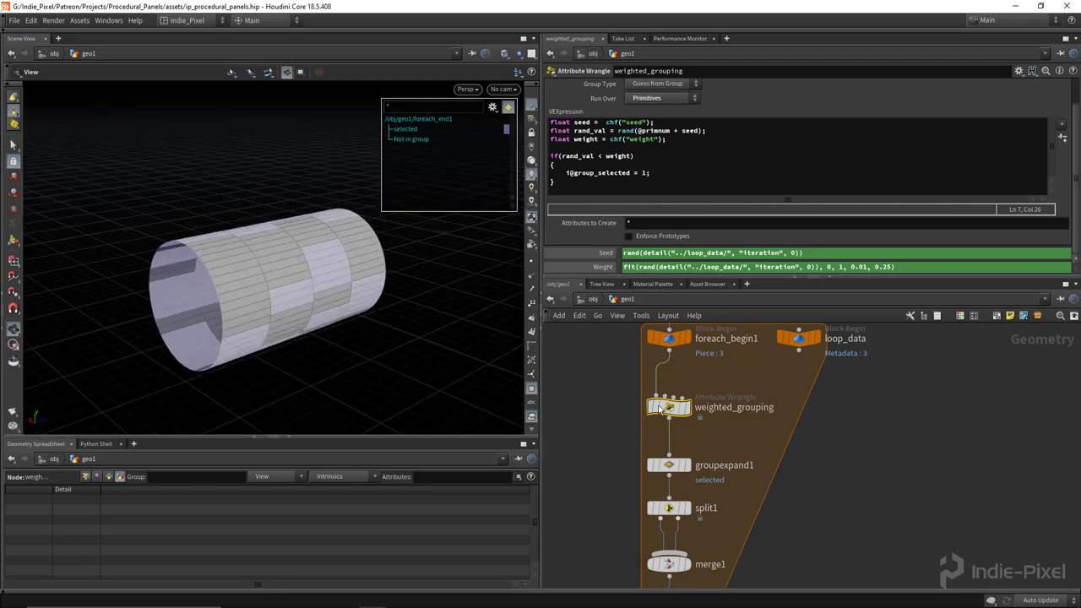
pyautogui.click(669, 465)
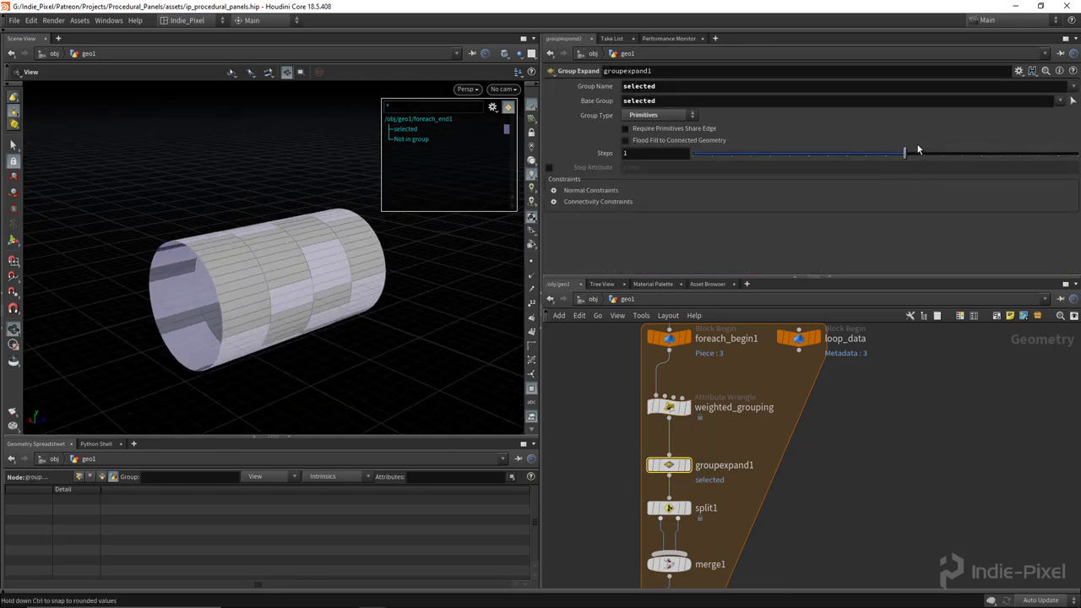
# - Try different groupexpand1 Steps values while inspecting the cylinder's grouping
pyautogui.moveTo(919, 149)
pyautogui.mouseDown()
pyautogui.moveTo(894, 152)
pyautogui.moveTo(906, 153)
pyautogui.mouseUp()
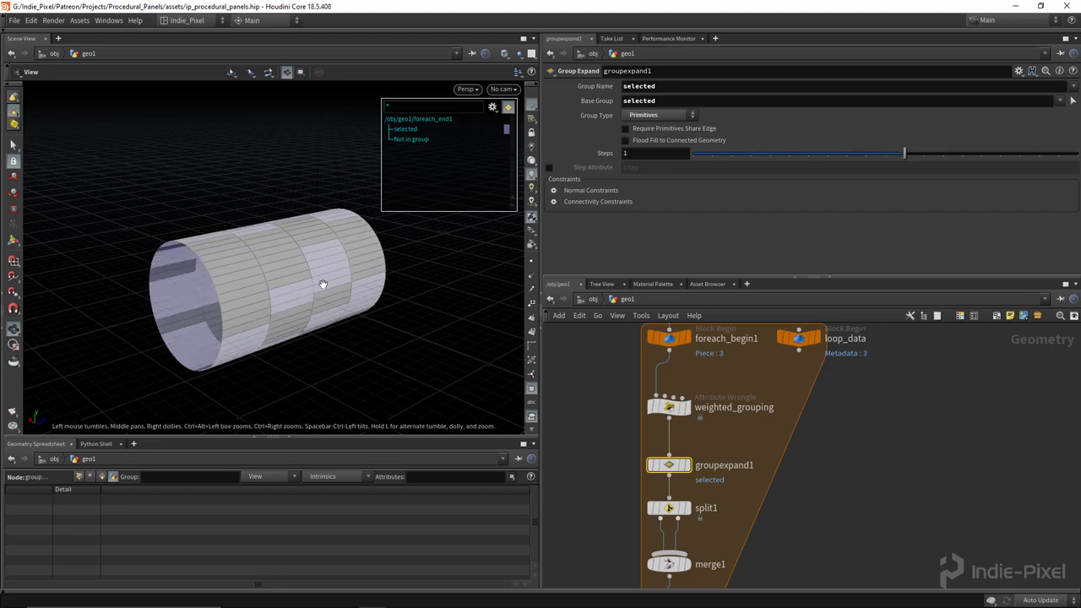
pyautogui.moveTo(322, 284); pyautogui.dragTo(286, 325)
pyautogui.moveTo(368, 194); pyautogui.dragTo(372, 279)
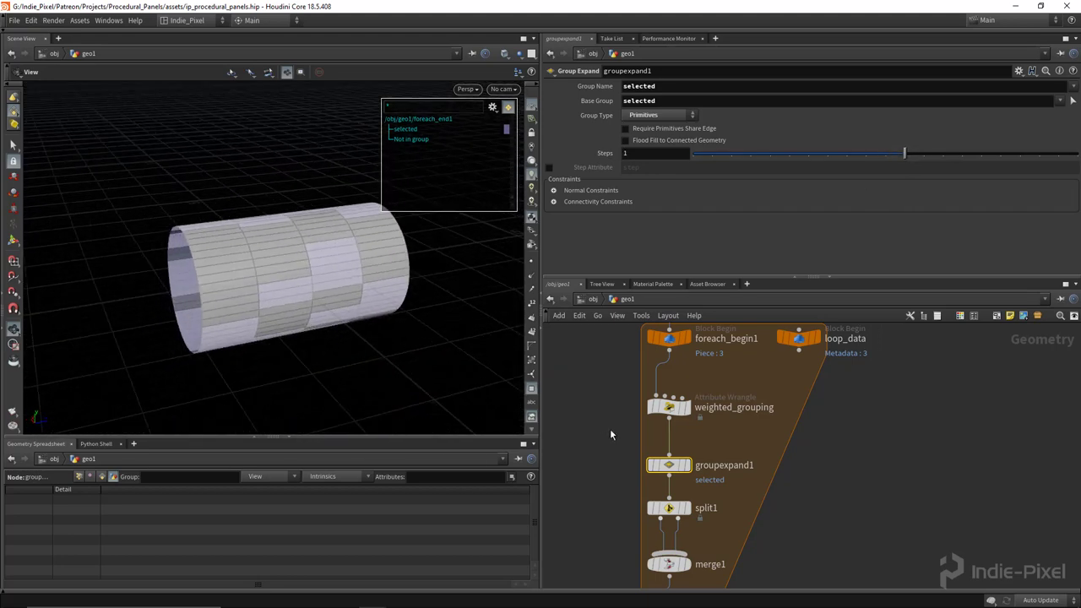
# - Change the Weight expression's new-minimum argument from 0.01 to 0.1
pyautogui.click(669, 408)
pyautogui.press('BackSpace')
pyautogui.write('1')
pyautogui.press('Return')
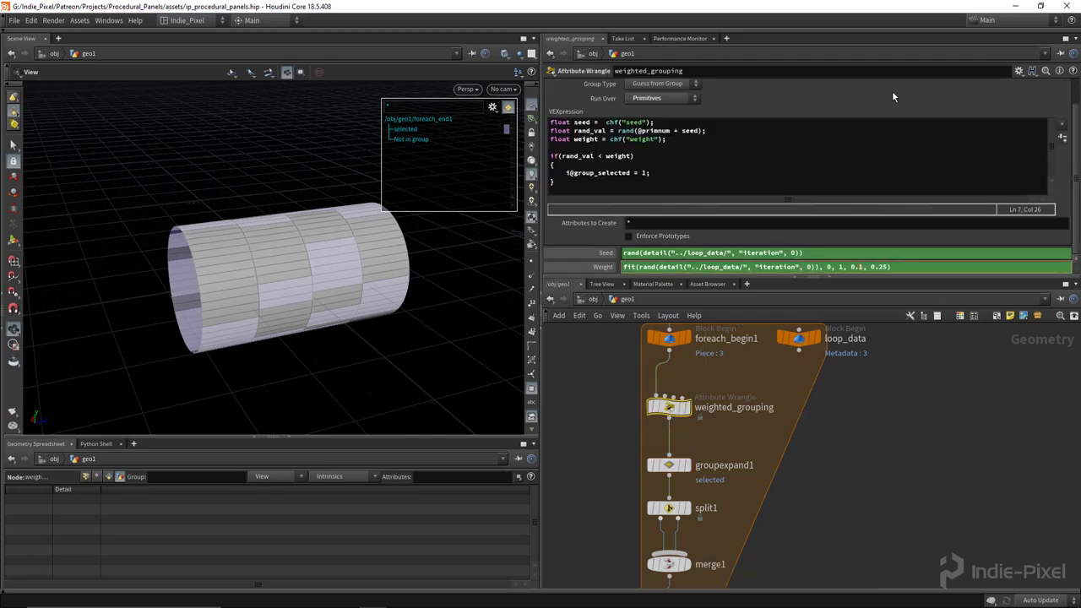
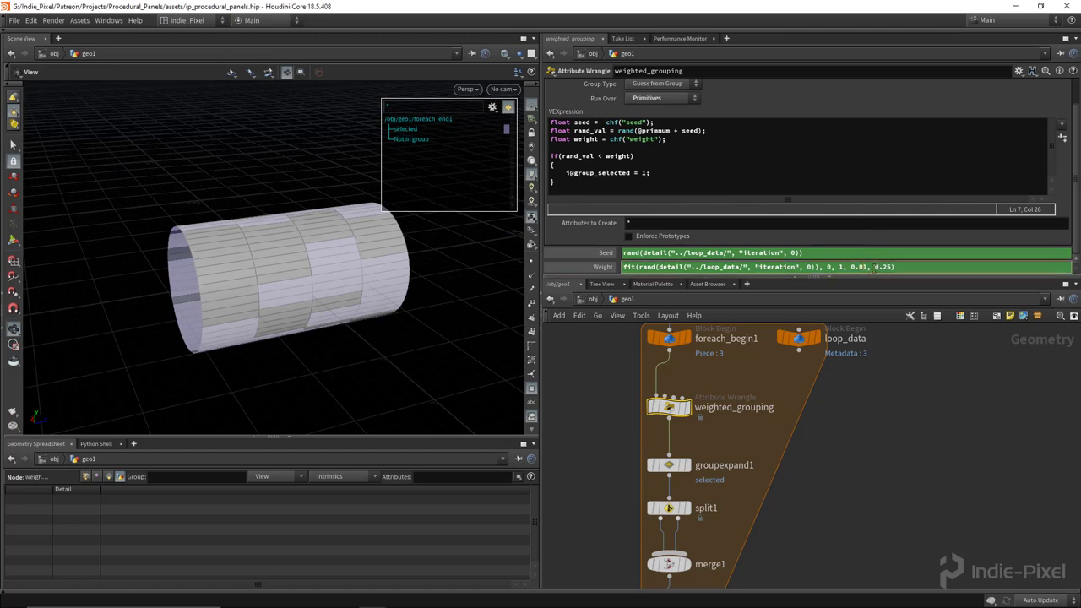
# - Lower the random weight's upper limit to 0.2 and hide the group colouring
pyautogui.press('BackSpace')
pyautogui.press('Return')
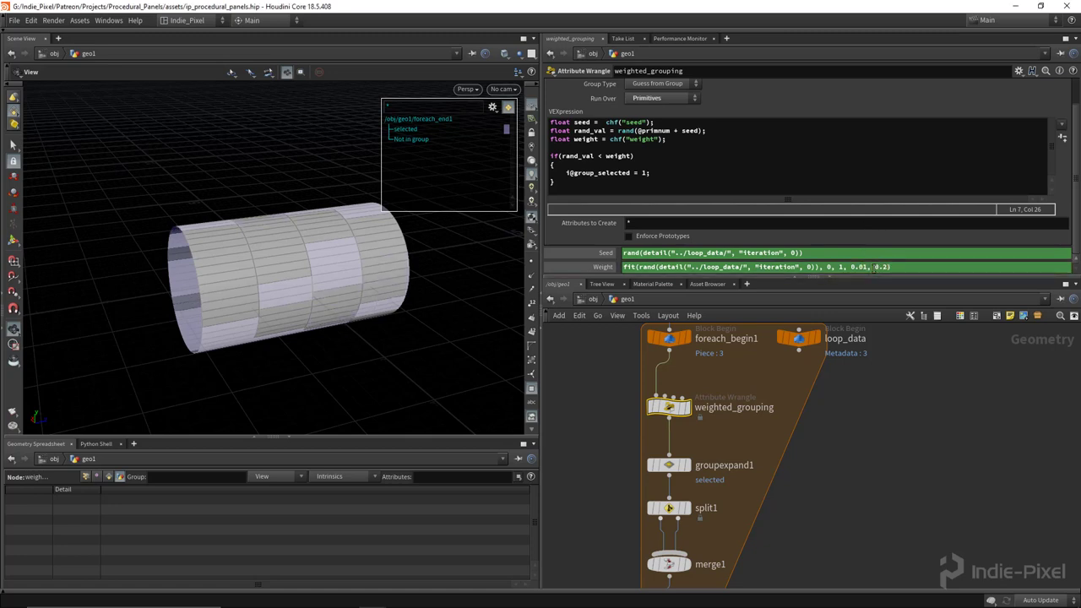
pyautogui.moveTo(279, 228); pyautogui.dragTo(506, 372)
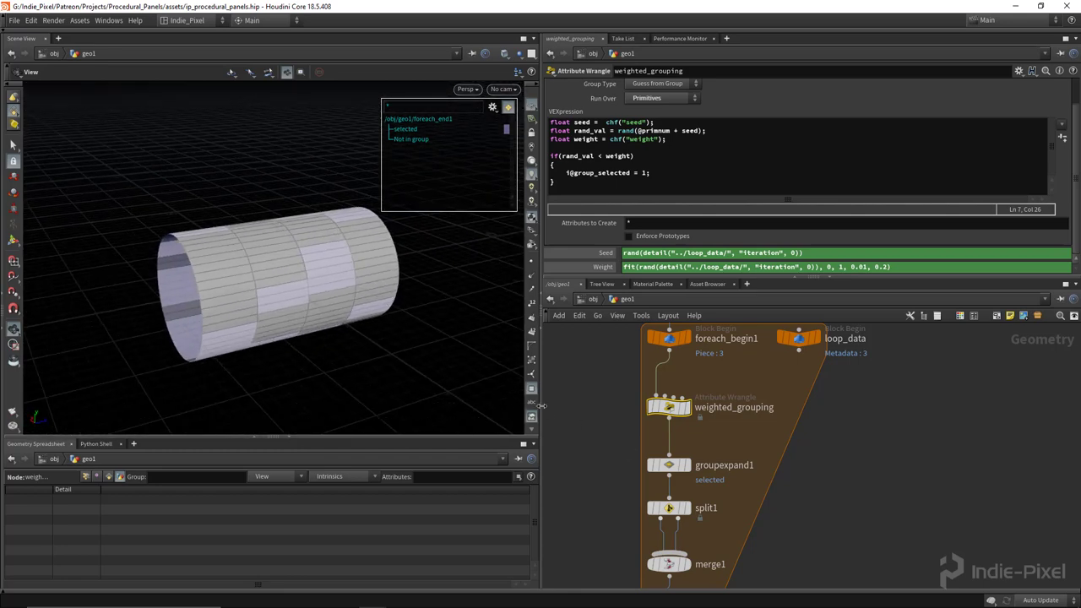
pyautogui.click(532, 390)
pyautogui.scroll(-6, 695, 426)
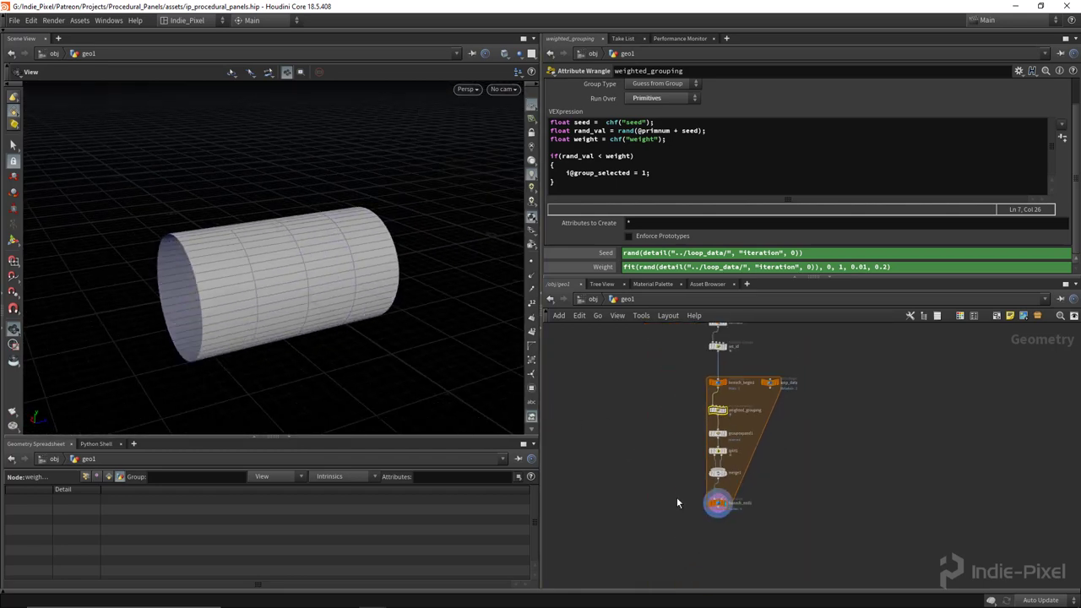
pyautogui.moveTo(690, 400); pyautogui.dragTo(691, 429, button='middle')
pyautogui.scroll(2, 691, 430)
# - Wrap tube1, normal1 and set_id in a network box titled Setup
pyautogui.moveTo(769, 325); pyautogui.dragTo(709, 418)
pyautogui.hotkey('shift', 'o')
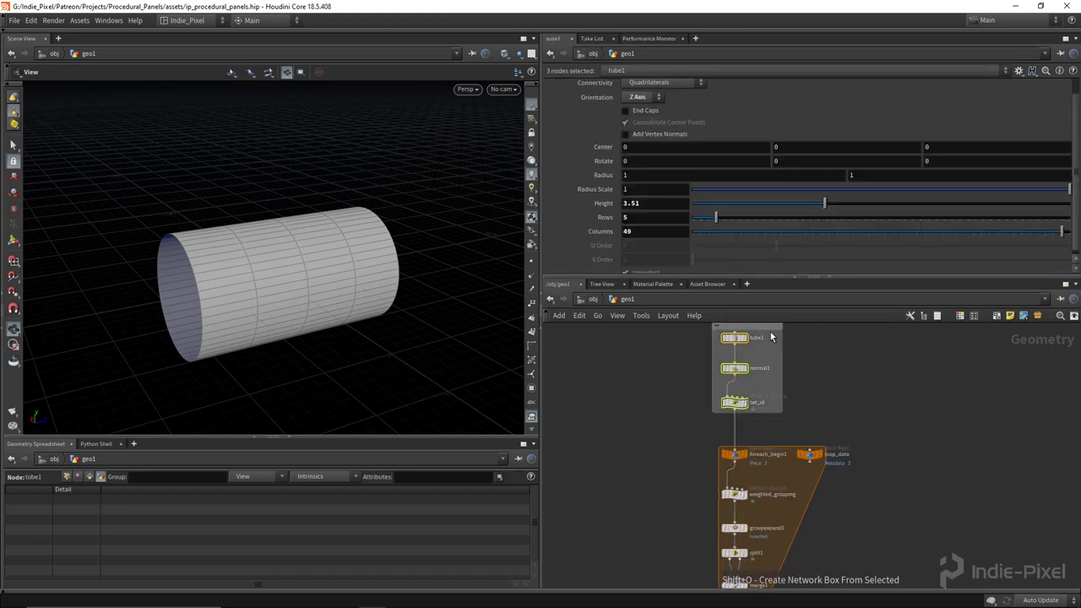
pyautogui.scroll(3, 847, 422)
pyautogui.doubleClick(748, 365)
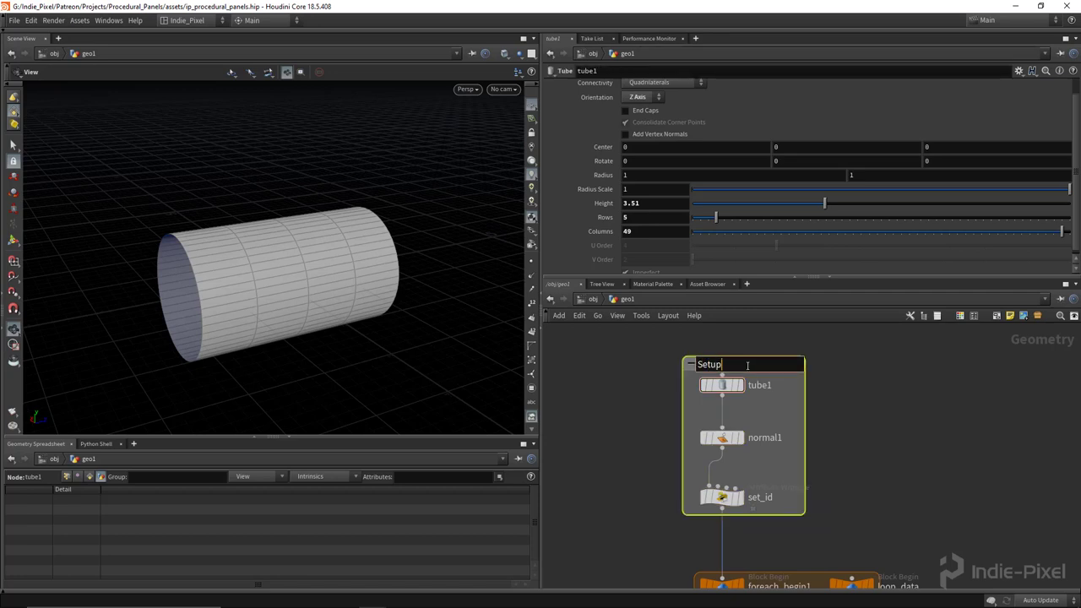
pyautogui.press('Return')
pyautogui.scroll(-2, 820, 437)
# - Wrap the for-each loop nodes in a network box titled Grouping
pyautogui.moveTo(820, 436); pyautogui.dragTo(666, 391, button='middle')
pyautogui.moveTo(667, 391); pyautogui.dragTo(787, 545)
pyautogui.hotkey('shift', 'o')
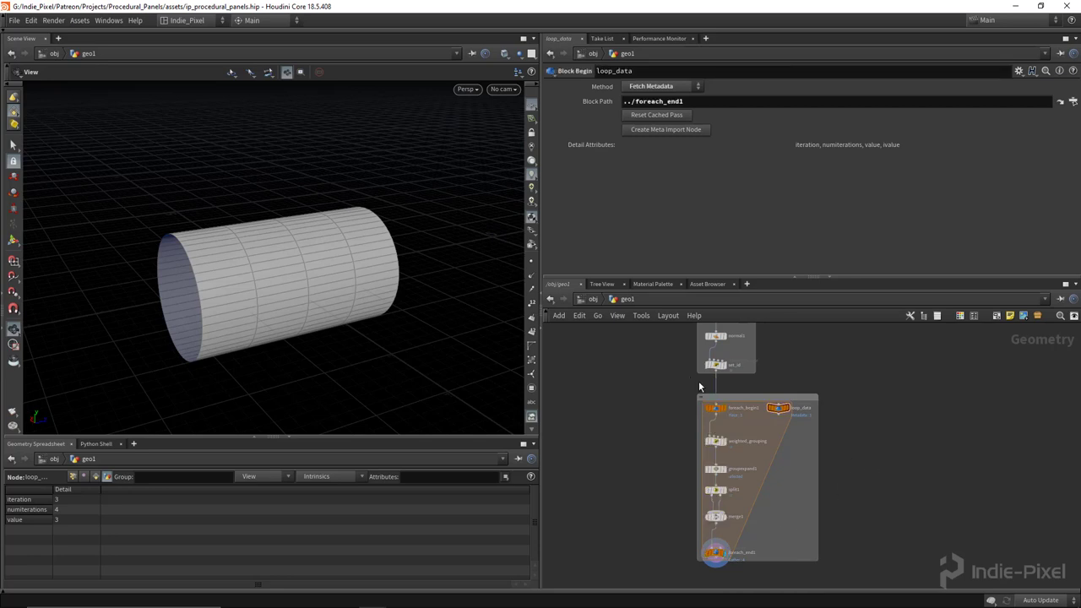
pyautogui.scroll(3, 700, 387)
pyautogui.doubleClick(716, 392)
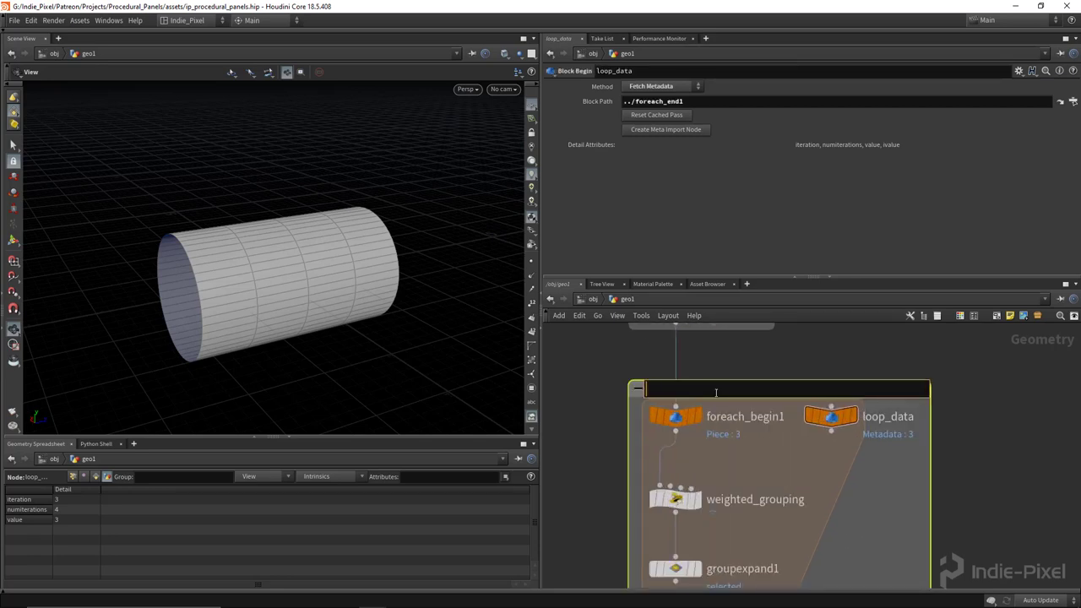
pyautogui.press('Return')
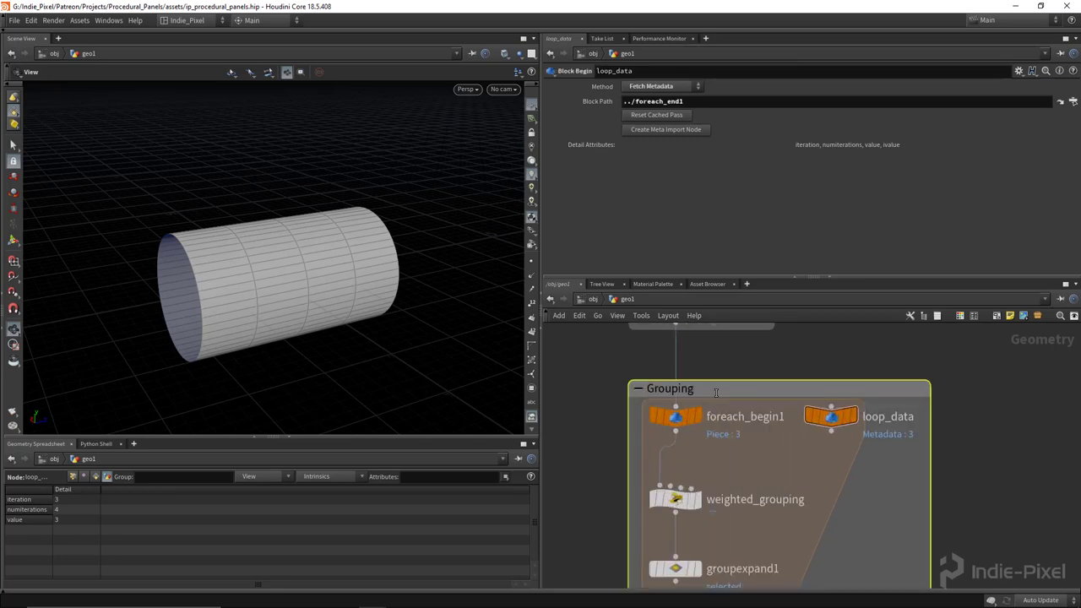
pyautogui.scroll(-3, 738, 449)
pyautogui.moveTo(849, 462); pyautogui.dragTo(838, 505, button='middle')
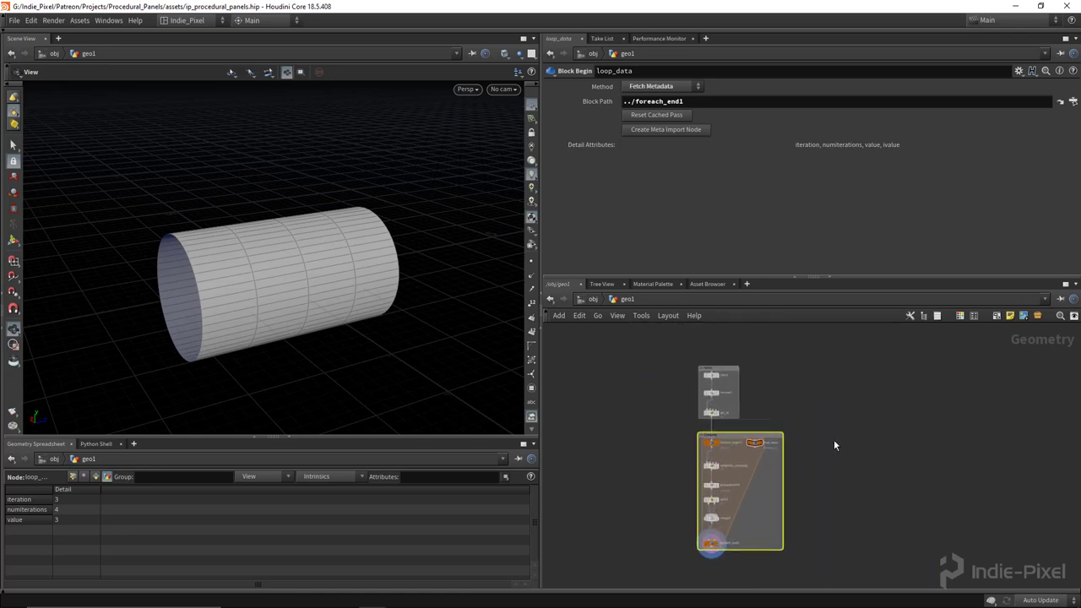
pyautogui.moveTo(860, 277); pyautogui.dragTo(860, 193)
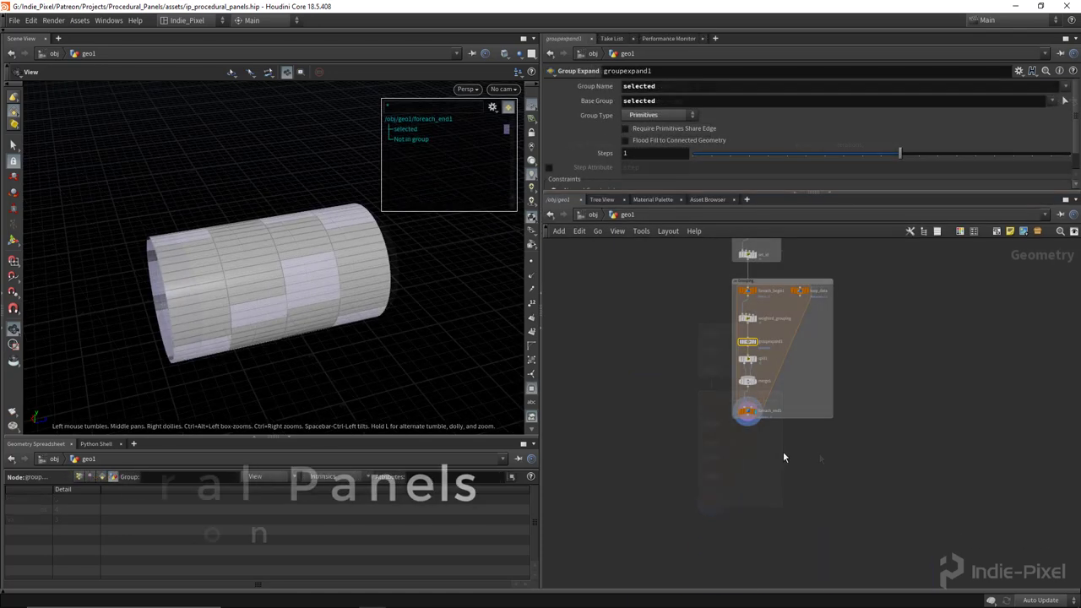
# - Add a polyextrude1 node below foreach_end1
pyautogui.scroll(5, 749, 460)
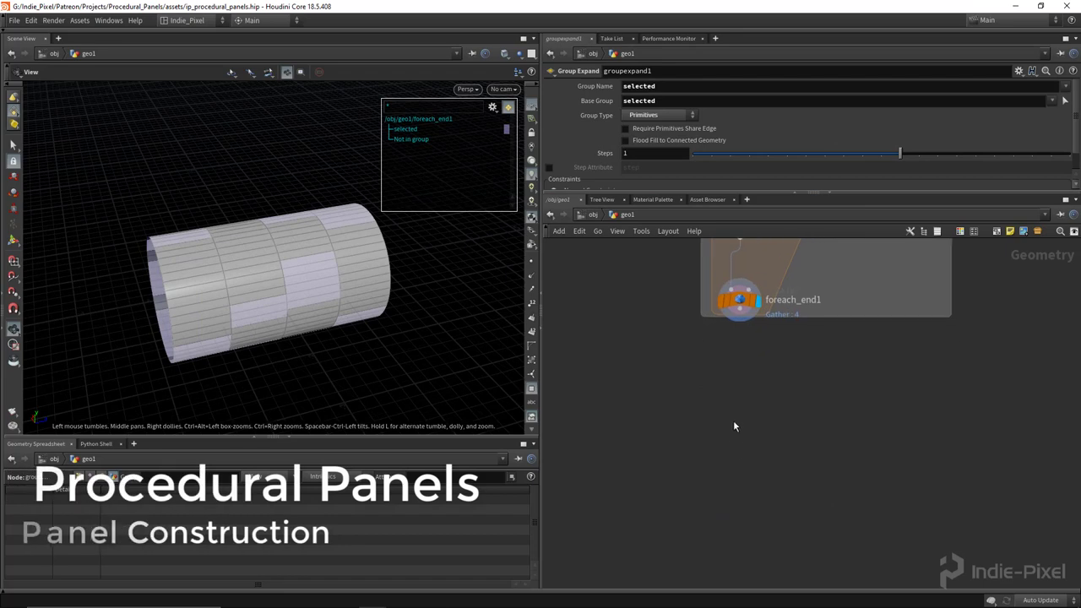
pyautogui.moveTo(277, 318); pyautogui.dragTo(314, 267)
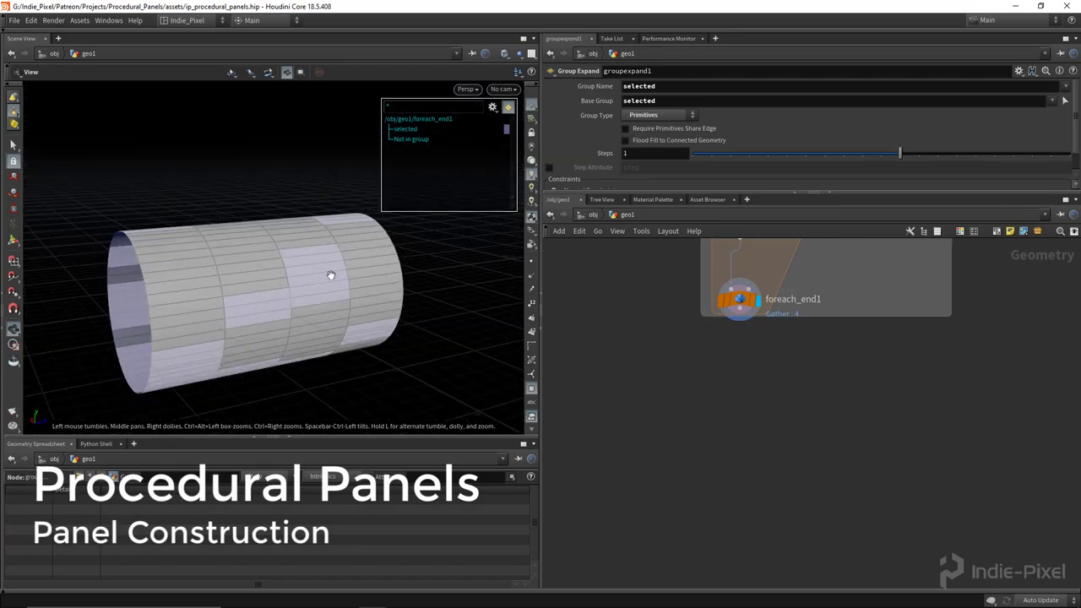
pyautogui.moveTo(271, 304); pyautogui.dragTo(299, 283)
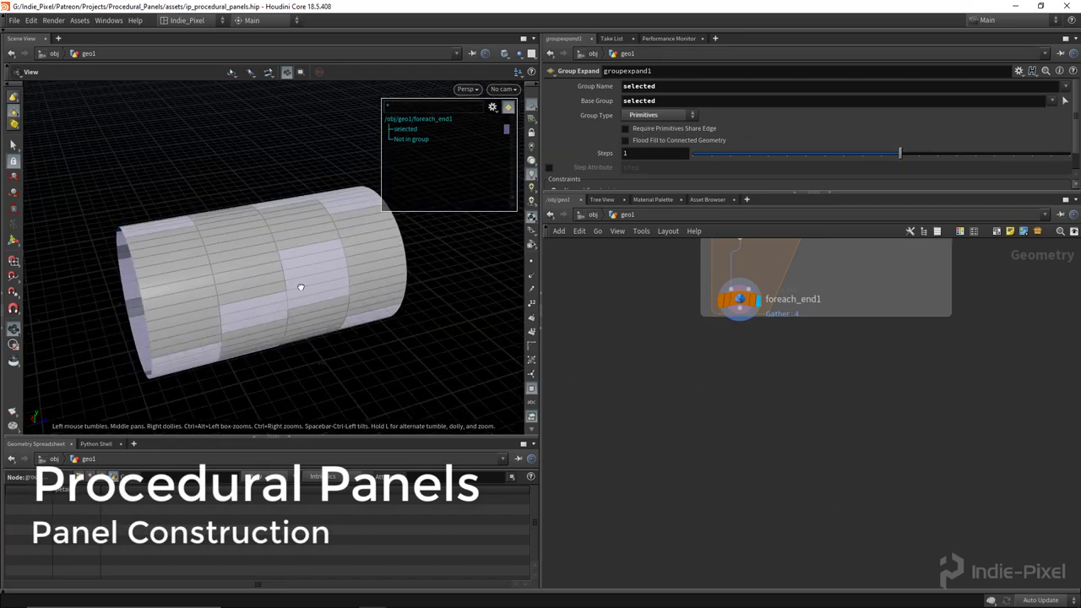
pyautogui.press('Tab')
pyautogui.write('poly')
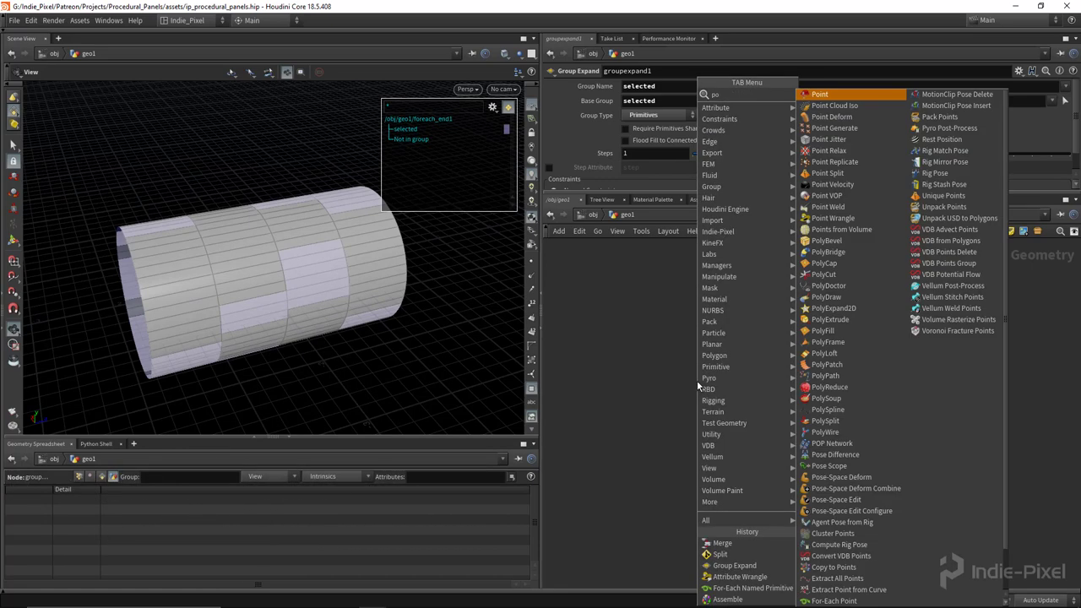
pyautogui.click(832, 173)
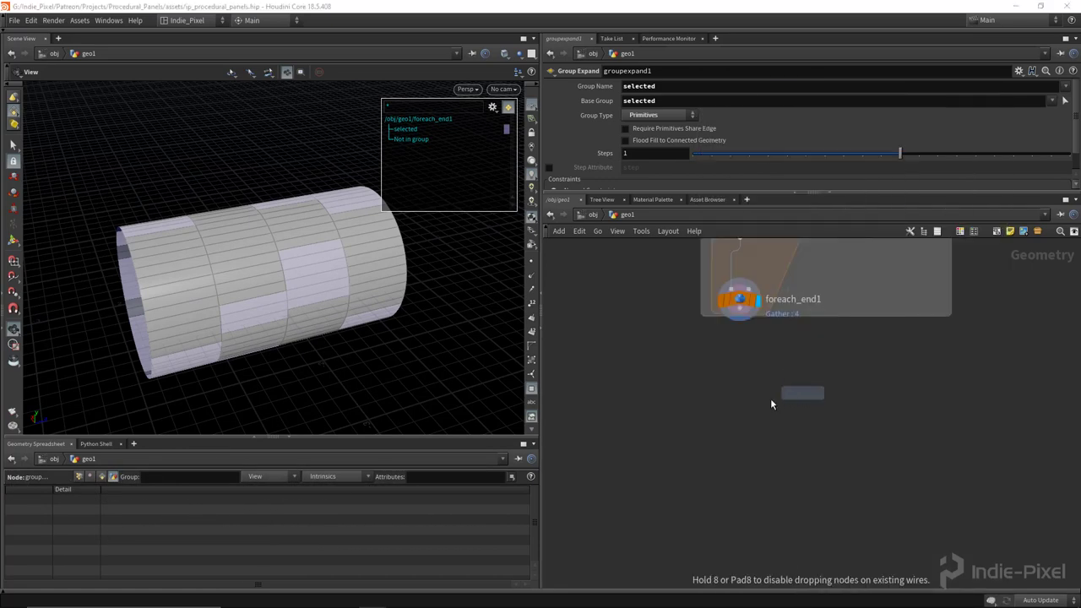
pyautogui.click(744, 403)
# - Display polyextrude1, inset panels to about 0.009, and output the extrudeSide side group
pyautogui.click(771, 382)
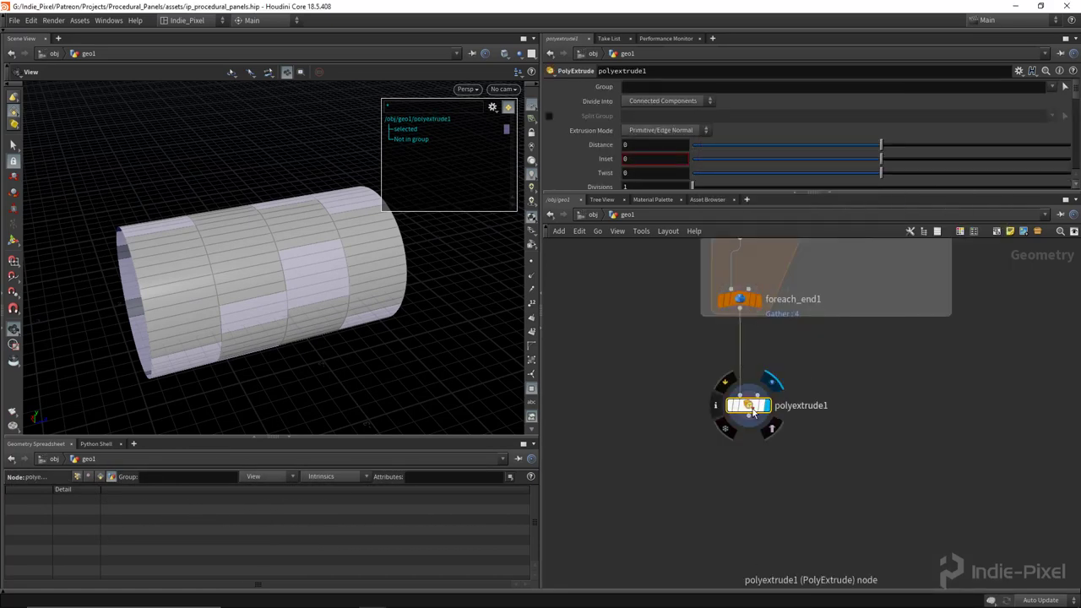
pyautogui.moveTo(882, 159); pyautogui.dragTo(883, 163)
pyautogui.scroll(5, 279, 247)
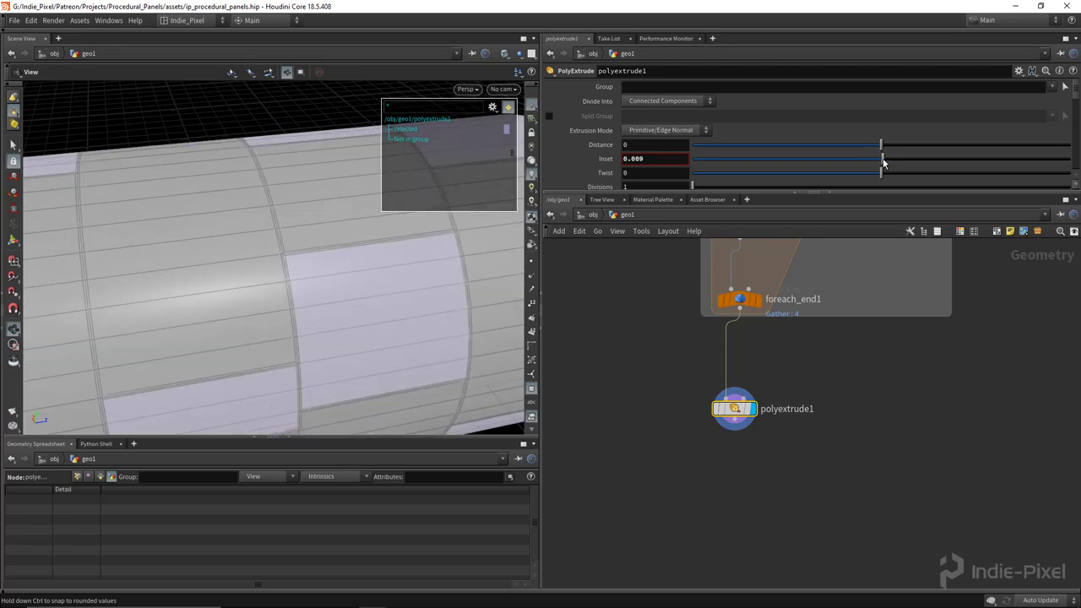
pyautogui.scroll(-10, 719, 151)
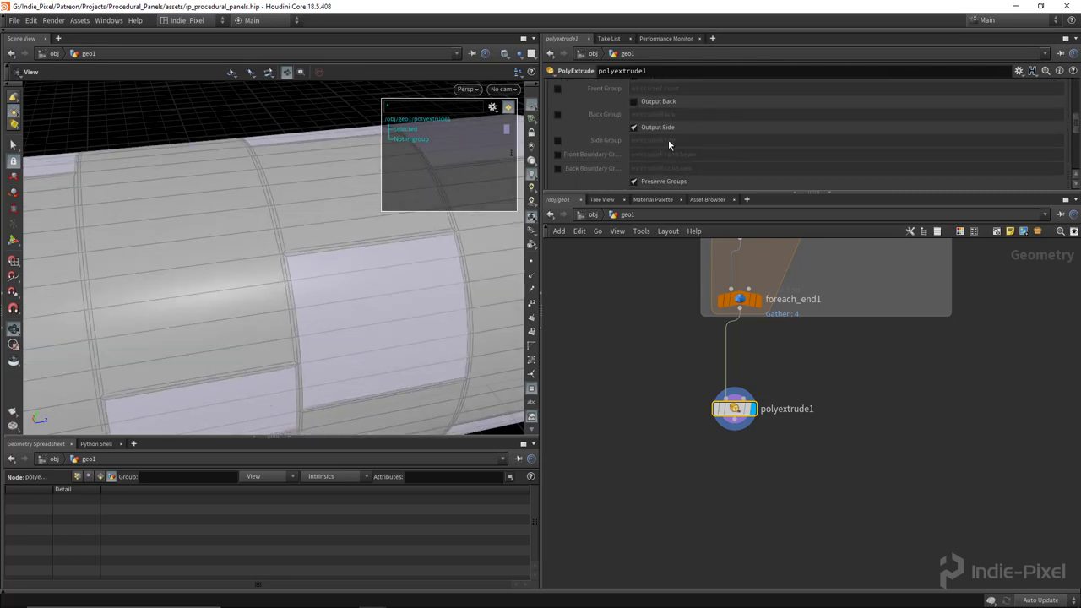
pyautogui.click(556, 142)
# - Start adding a Split node below polyextrude1
pyautogui.moveTo(712, 518); pyautogui.dragTo(695, 415, button='middle')
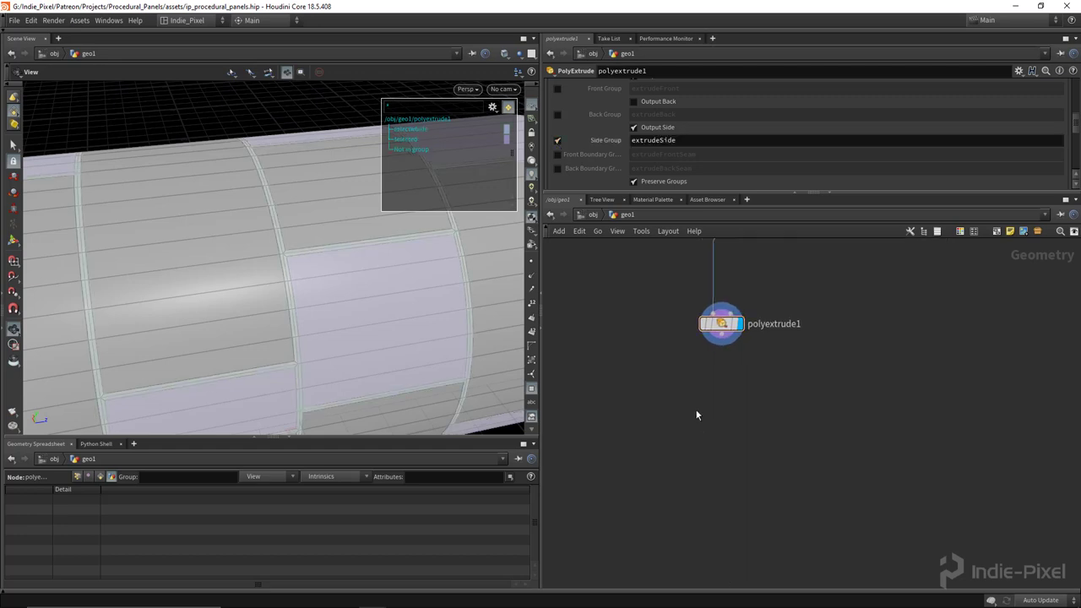
pyautogui.press('Tab')
pyautogui.write('spl')
pyautogui.press('Return')
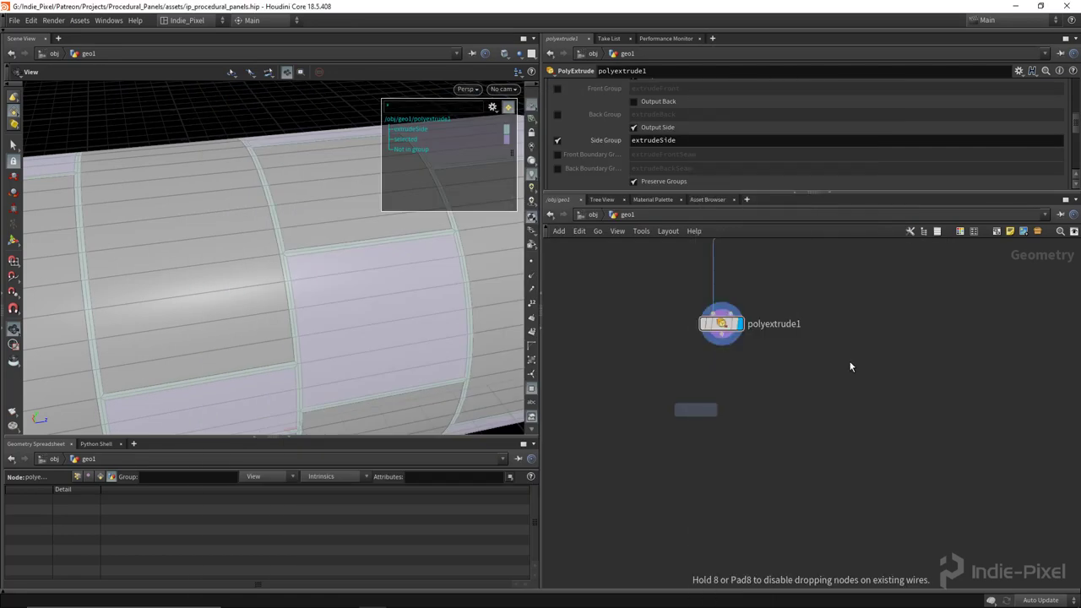
# - Place split2 below polyextrude1 and set its Group to extrudeSide
pyautogui.click(719, 386)
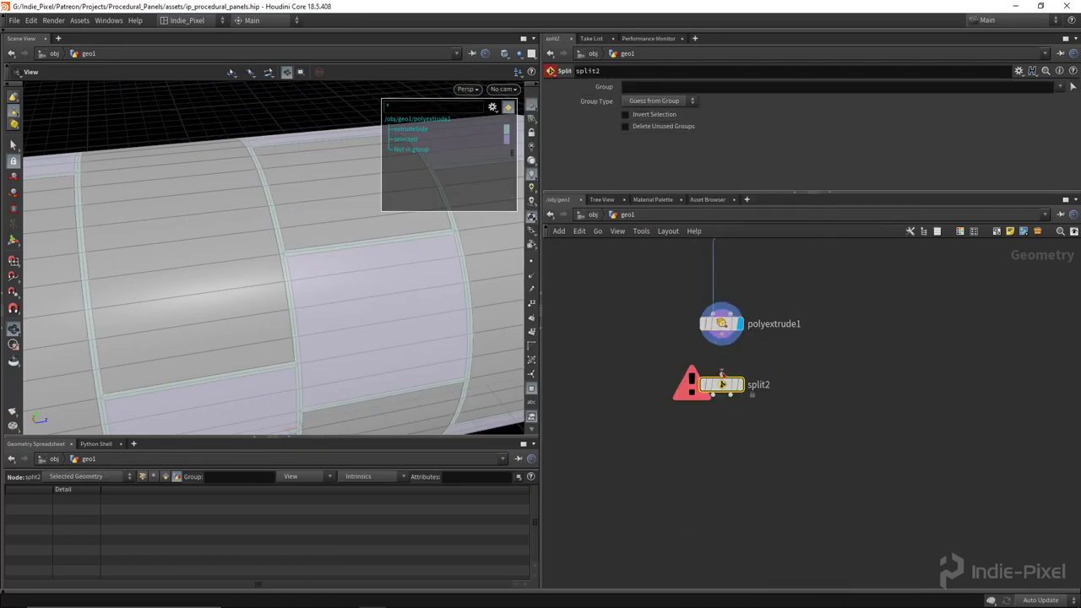
pyautogui.click(1060, 86)
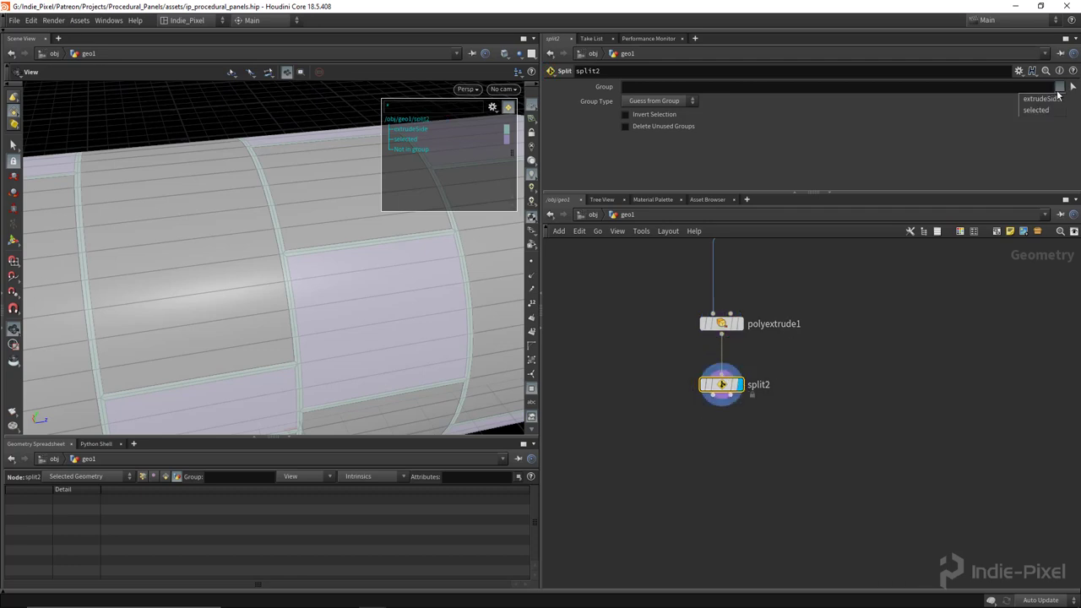
pyautogui.click(1043, 97)
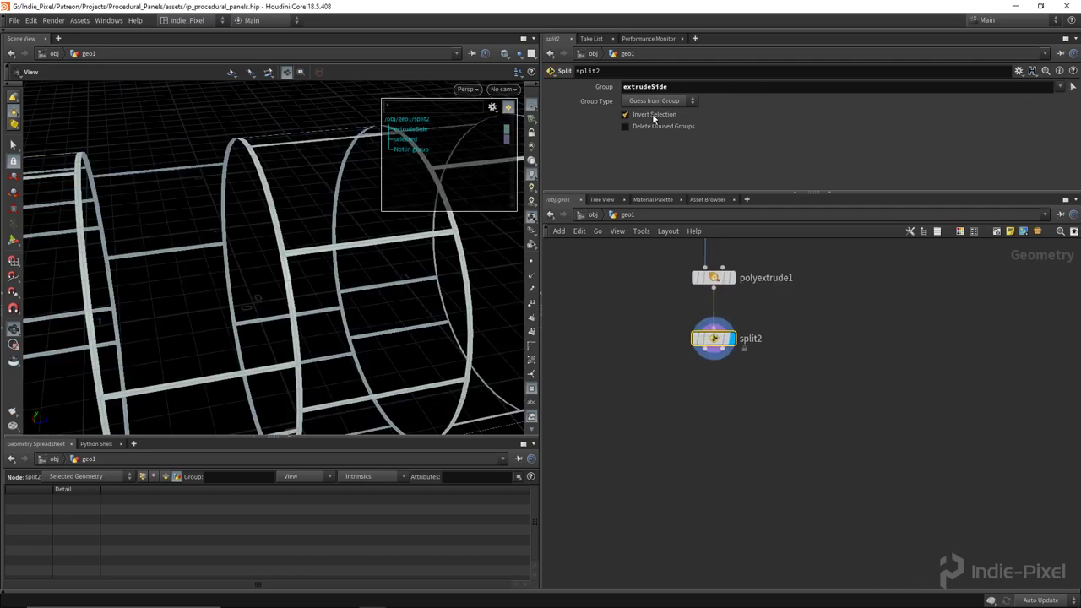
pyautogui.moveTo(773, 424); pyautogui.dragTo(779, 358, button='middle')
# - Add polyextrude2 beside split2 and wire split2's output into it
pyautogui.press('Tab')
pyautogui.write('pi')
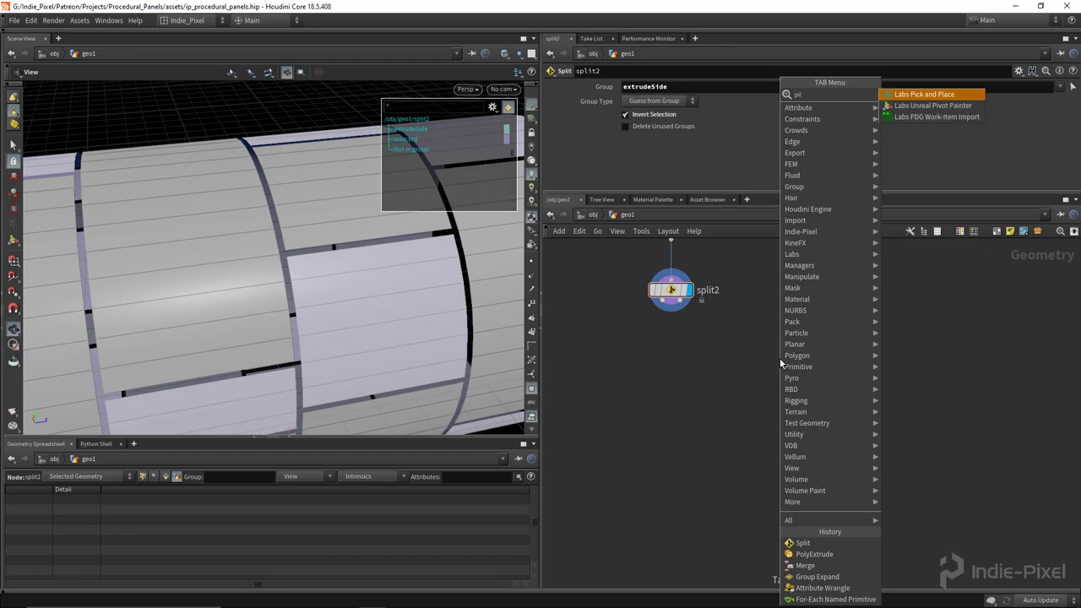
pyautogui.press('BackSpace')
pyautogui.press('BackSpace')
pyautogui.write('poly')
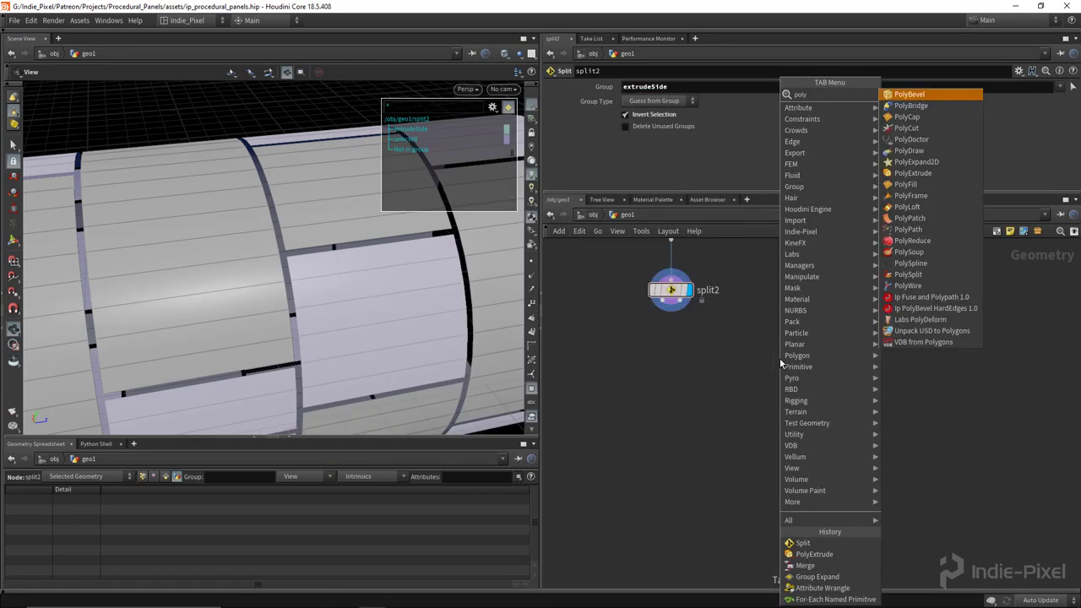
pyautogui.click(912, 173)
pyautogui.click(821, 384)
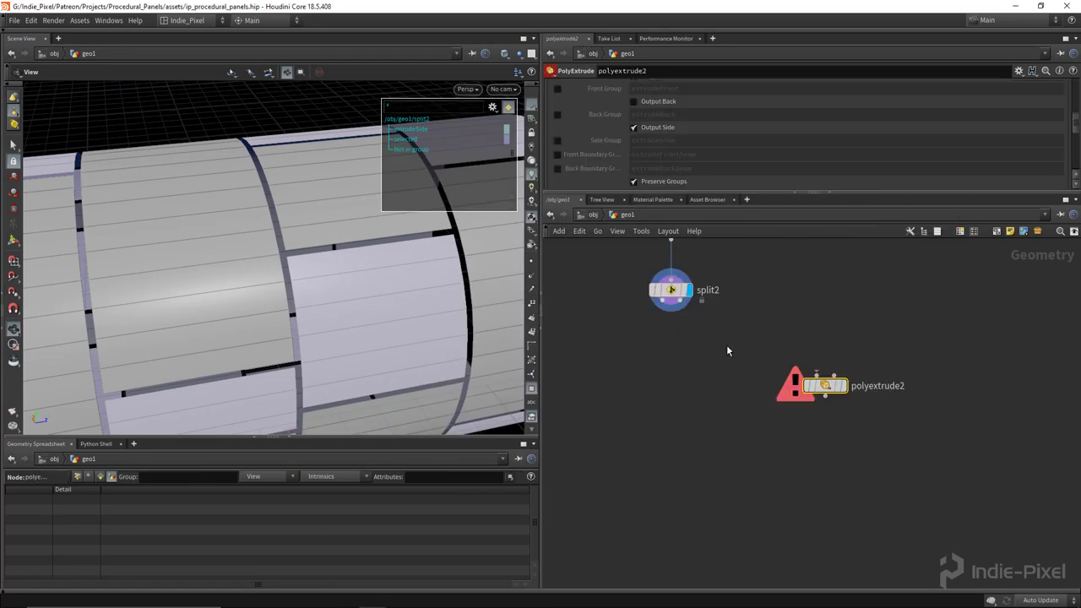
pyautogui.click(680, 301)
pyautogui.click(818, 377)
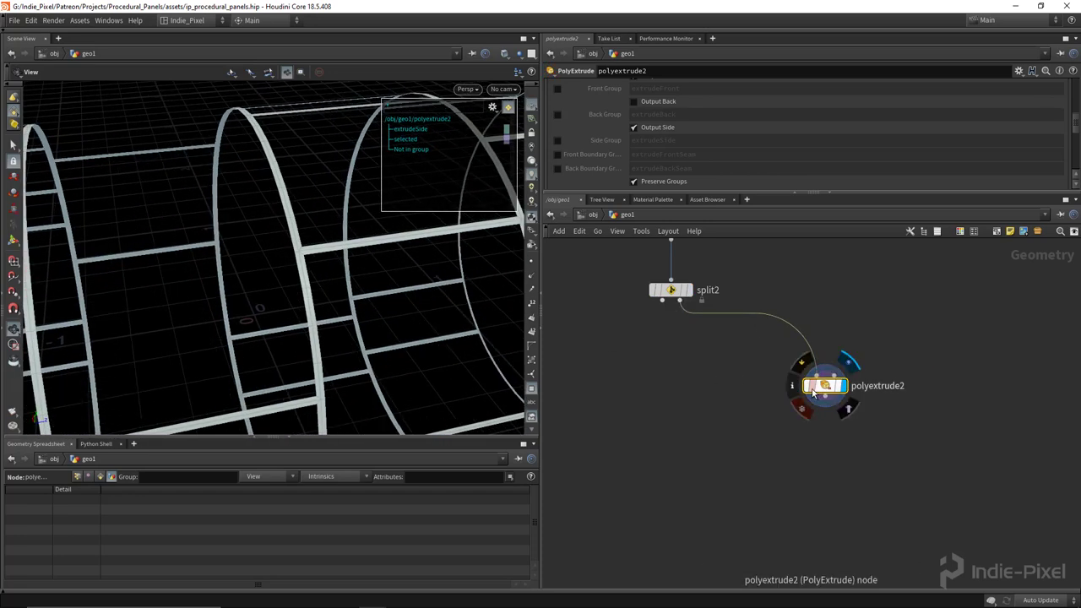
pyautogui.scroll(3, 781, 386)
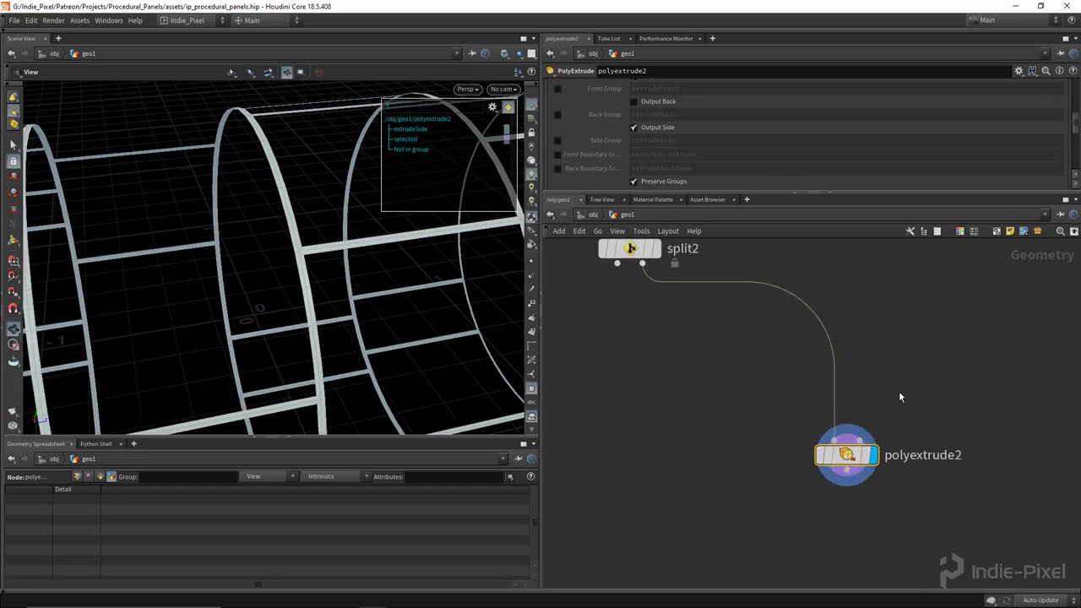
pyautogui.moveTo(899, 391); pyautogui.dragTo(810, 365, button='middle')
# - Insert a fuse1 node into the wire above polyextrude2
pyautogui.press('Tab')
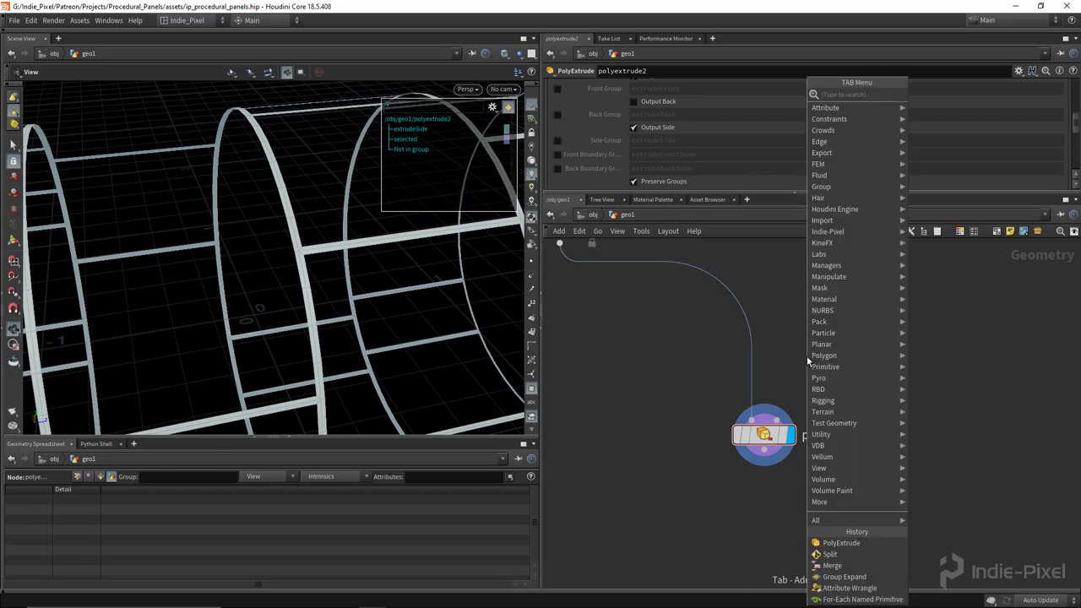
pyautogui.write('fuse')
pyautogui.press('Return')
pyautogui.click(774, 363)
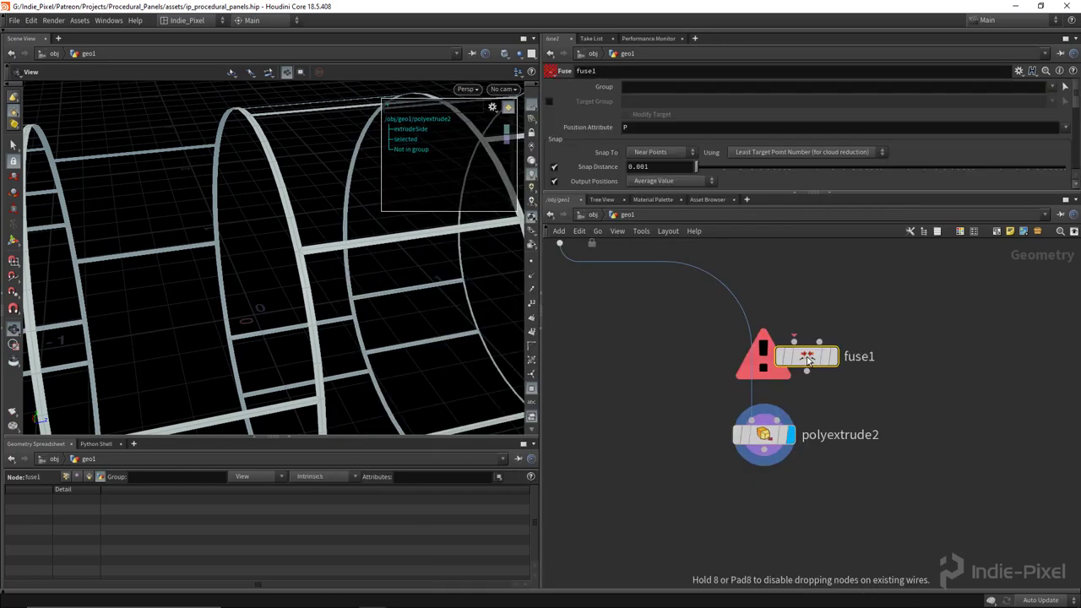
pyautogui.moveTo(774, 365); pyautogui.dragTo(763, 364)
# - Give polyextrude2 Distance -0.01 and an Inset of 0.007
pyautogui.click(765, 435)
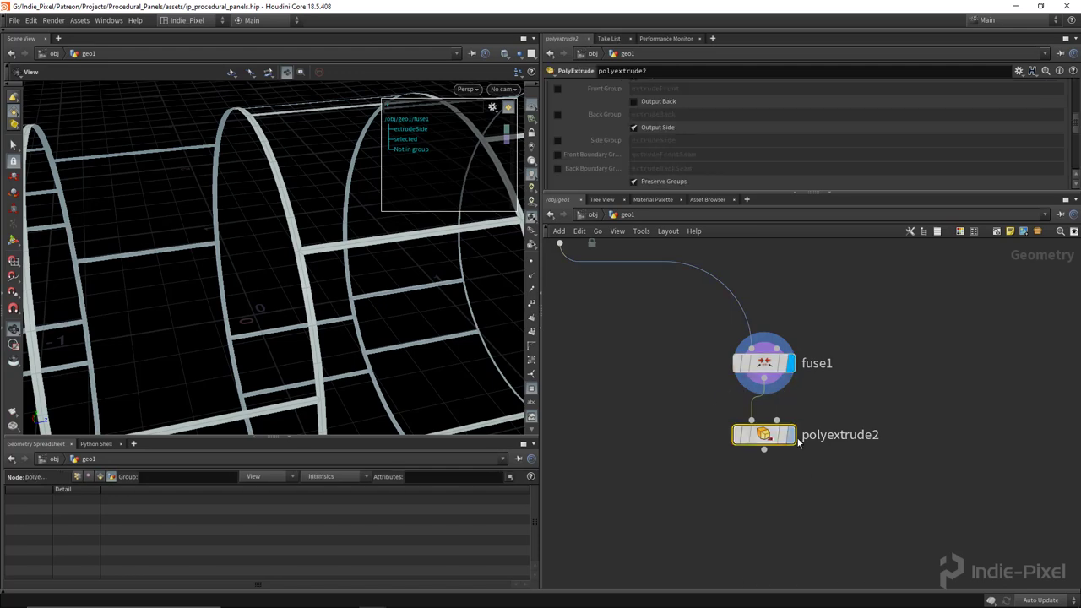
pyautogui.scroll(5, 731, 114)
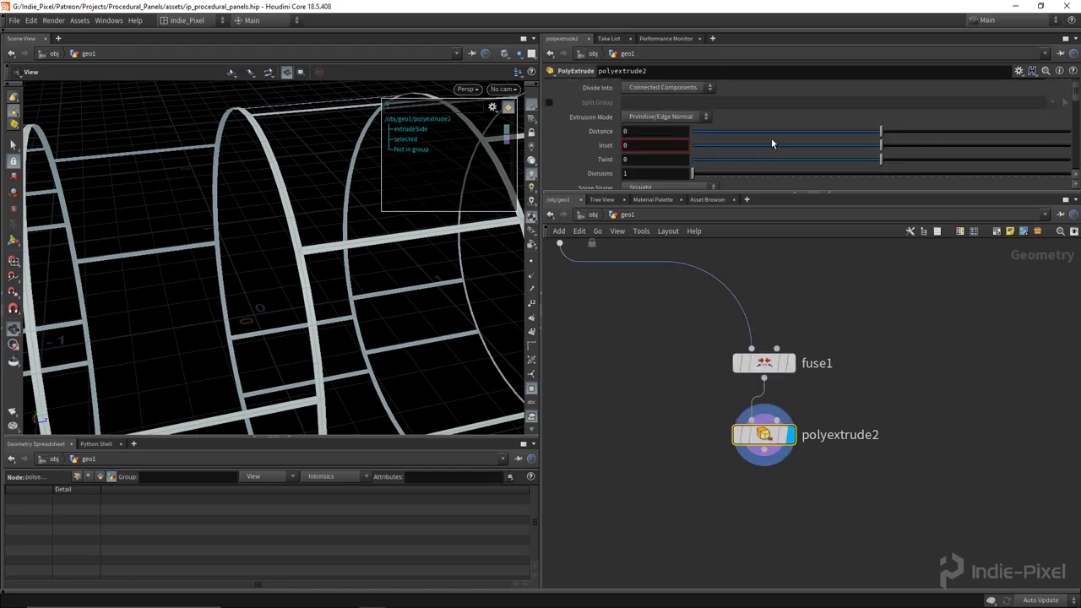
pyautogui.keyDown('alt'); pyautogui.moveTo(445, 153); pyautogui.dragTo(397, 186); pyautogui.keyUp('alt')
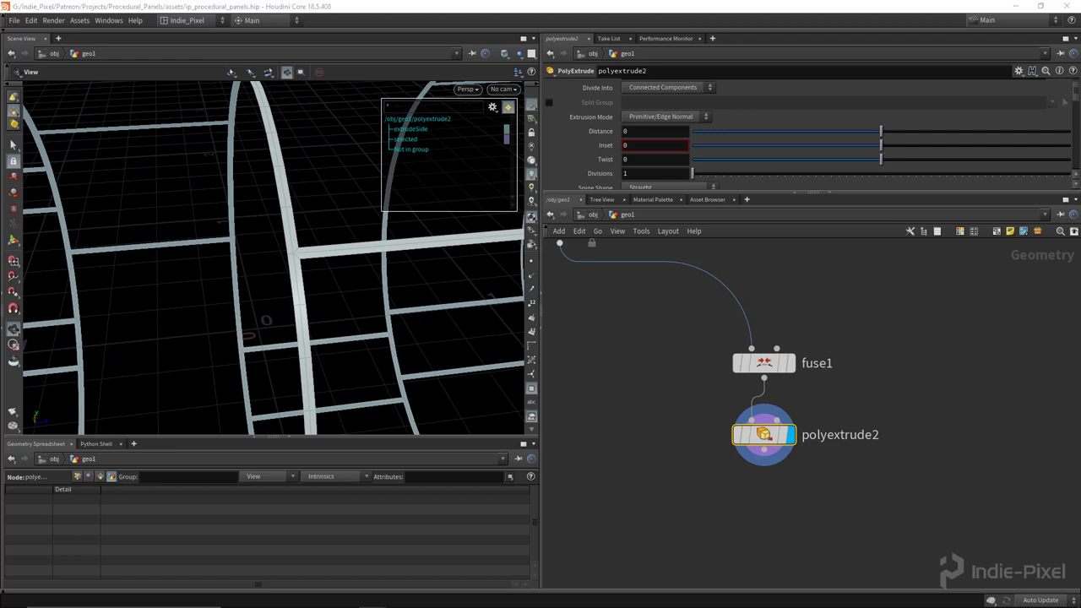
pyautogui.click(663, 144)
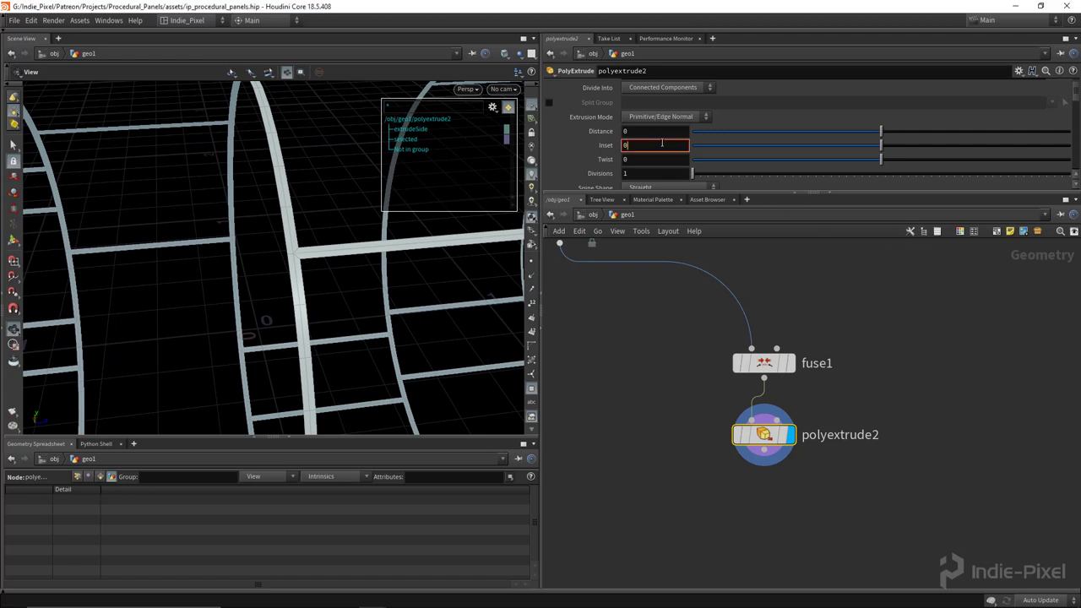
pyautogui.write('.005')
pyautogui.press('Return')
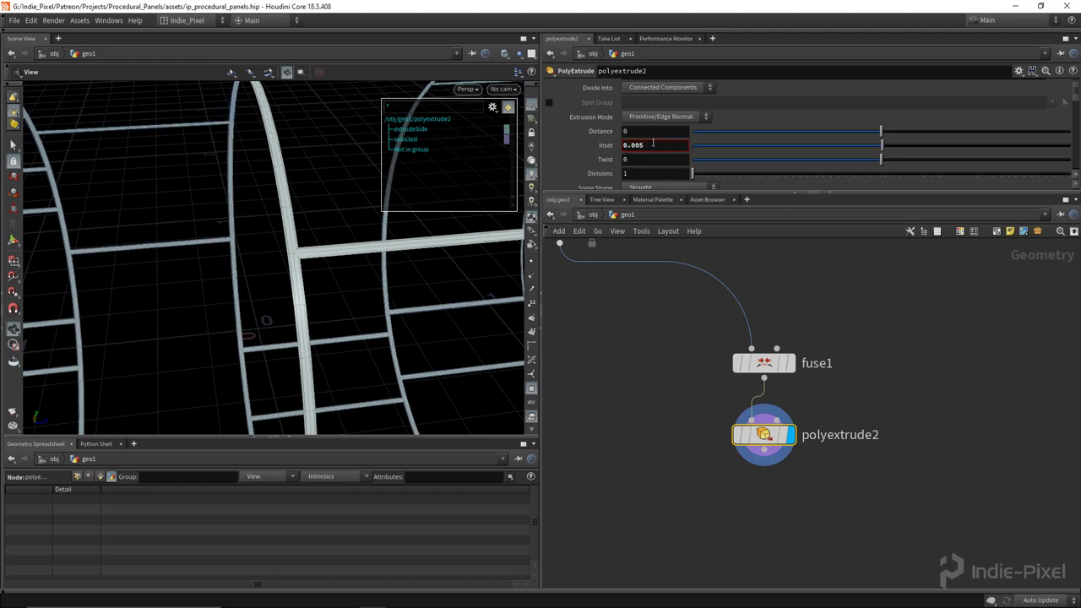
pyautogui.moveTo(659, 130); pyautogui.dragTo(642, 153, button='middle')
pyautogui.moveTo(473, 253); pyautogui.dragTo(212, 256)
pyautogui.moveTo(268, 231); pyautogui.dragTo(262, 257)
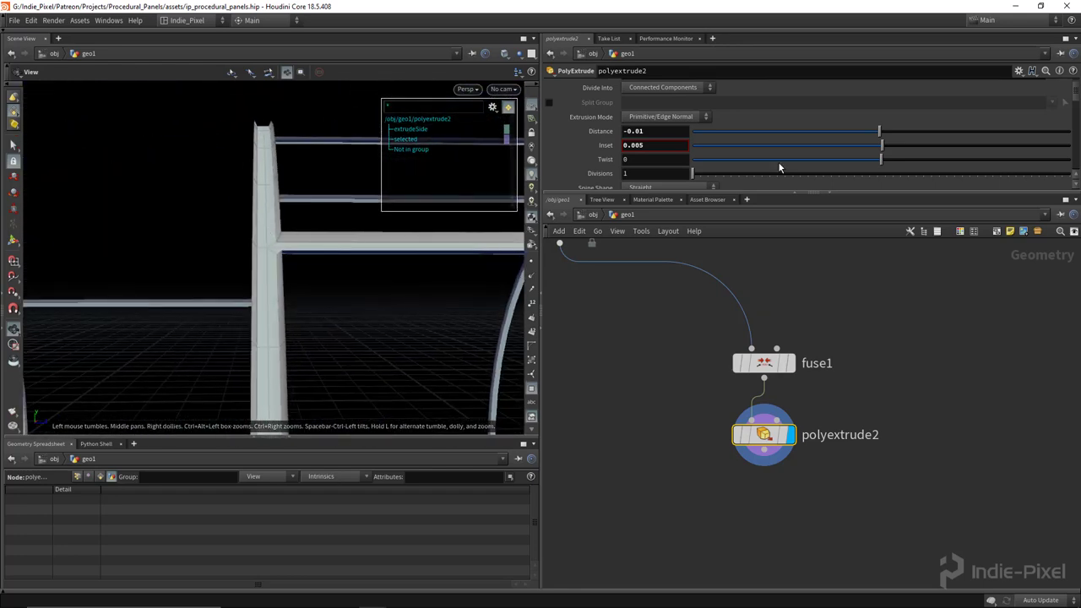
pyautogui.moveTo(671, 147); pyautogui.dragTo(692, 182, button='middle')
# - Keep polyextrude2's Spine Shape as Straight and inspect the extruded frame
pyautogui.moveTo(295, 234); pyautogui.dragTo(279, 237)
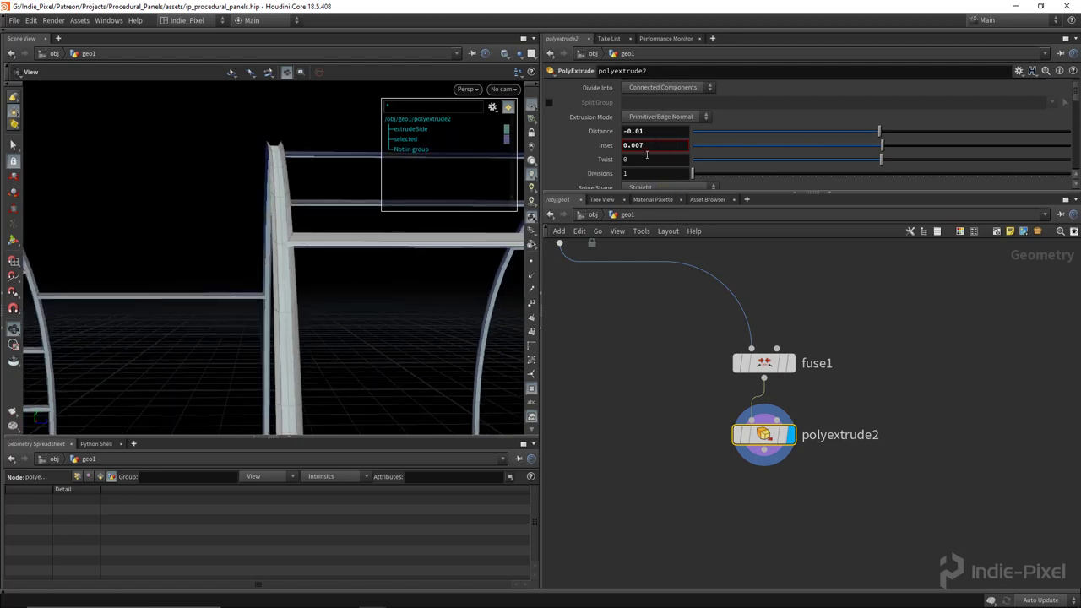
pyautogui.scroll(-3, 683, 151)
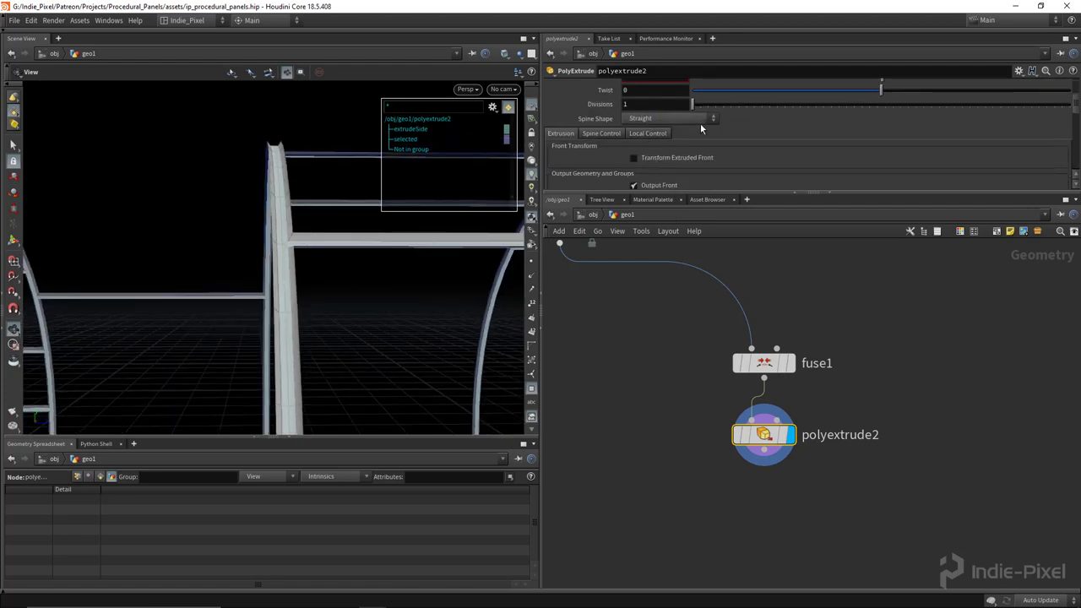
pyautogui.click(701, 120)
pyautogui.click(744, 121)
pyautogui.scroll(-3, 753, 146)
pyautogui.scroll(5, 753, 146)
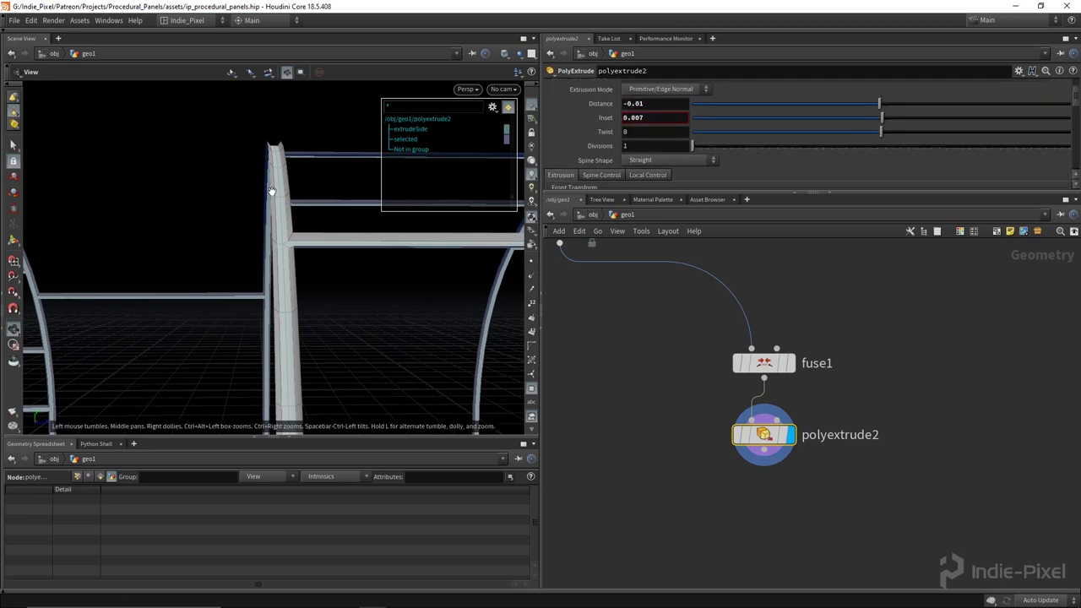
pyautogui.scroll(-3, 283, 226)
pyautogui.scroll(-5, 314, 236)
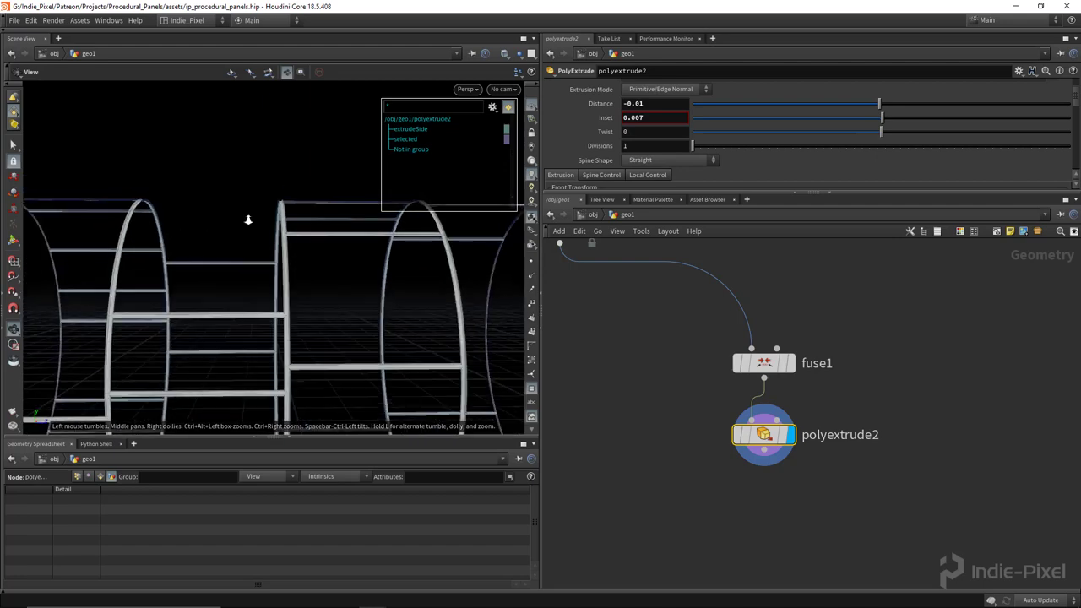
pyautogui.moveTo(309, 260); pyautogui.dragTo(287, 264)
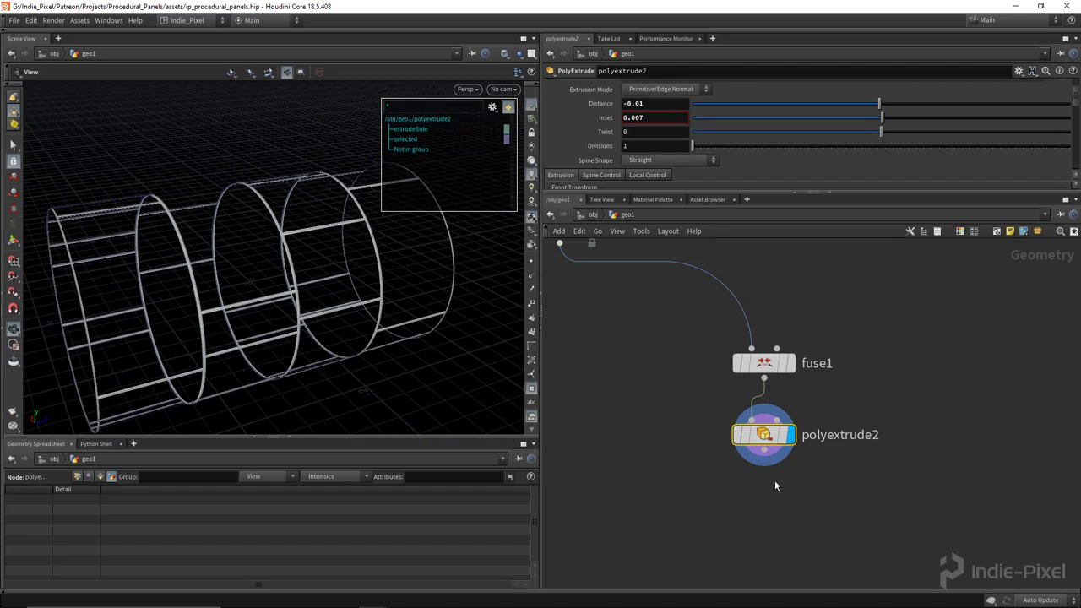
pyautogui.moveTo(776, 486); pyautogui.dragTo(836, 451, button='middle')
pyautogui.scroll(-5, 785, 447)
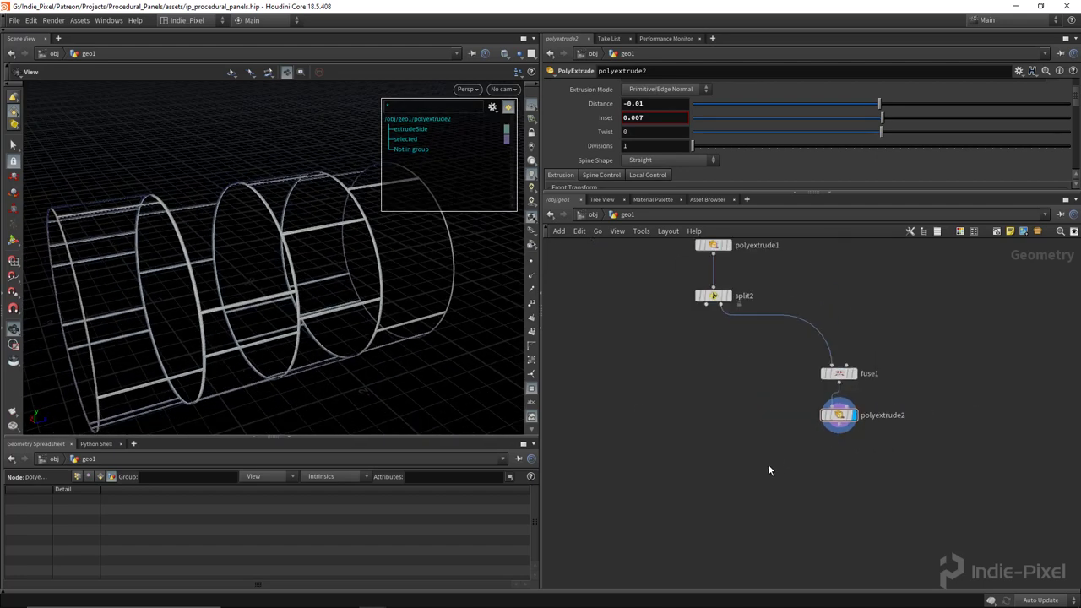
pyautogui.press('Tab')
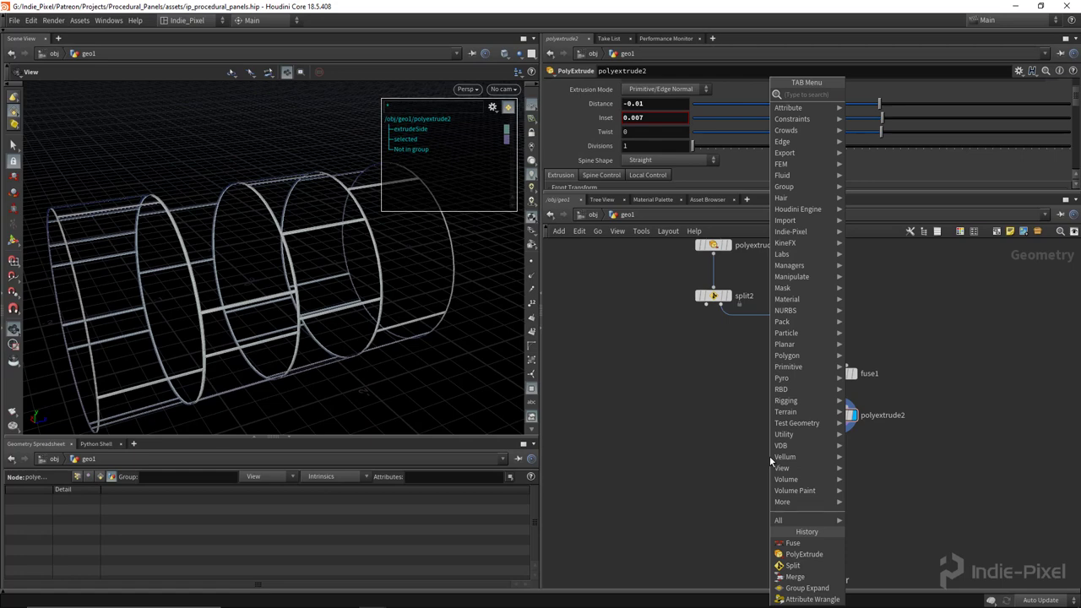
# - Create merge2 combining split2 and polyextrude2, and display it
pyautogui.write('merge')
pyautogui.press('Return')
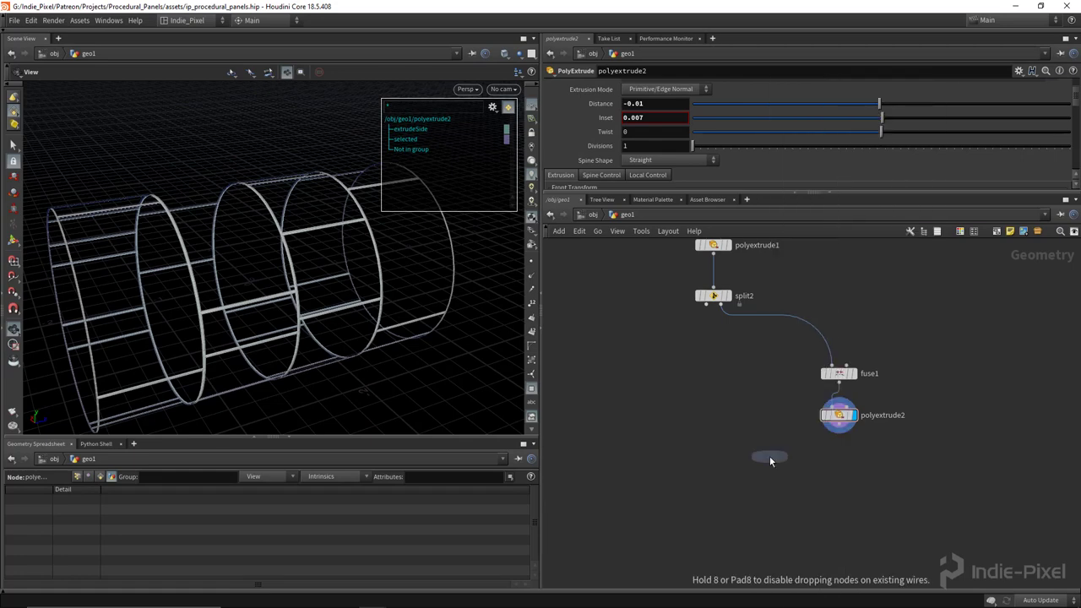
pyautogui.click(770, 456)
pyautogui.moveTo(709, 314); pyautogui.dragTo(770, 450)
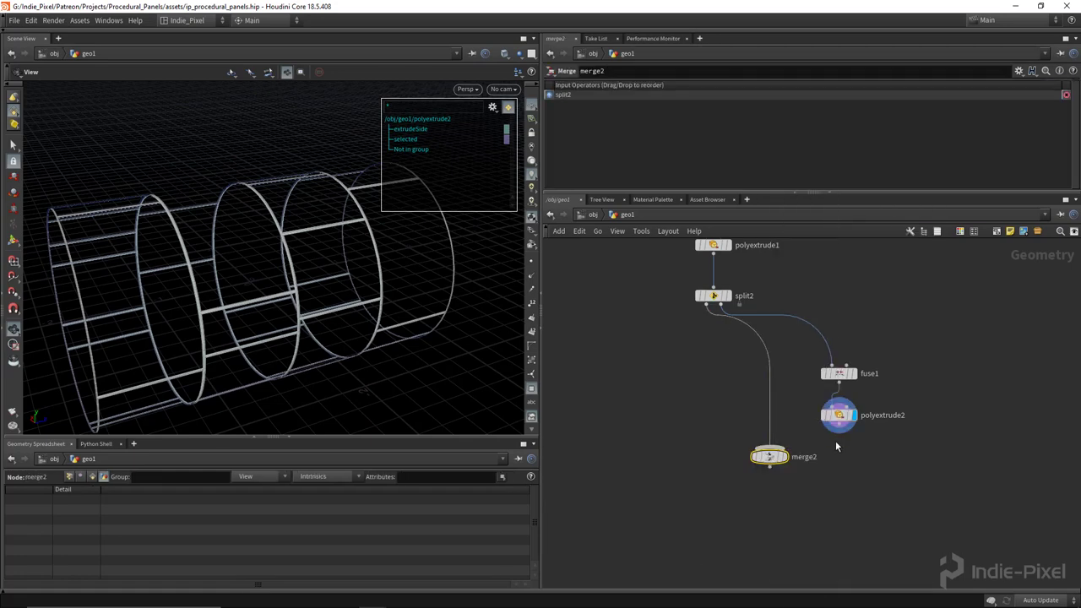
pyautogui.moveTo(839, 432); pyautogui.dragTo(769, 451)
pyautogui.click(783, 456)
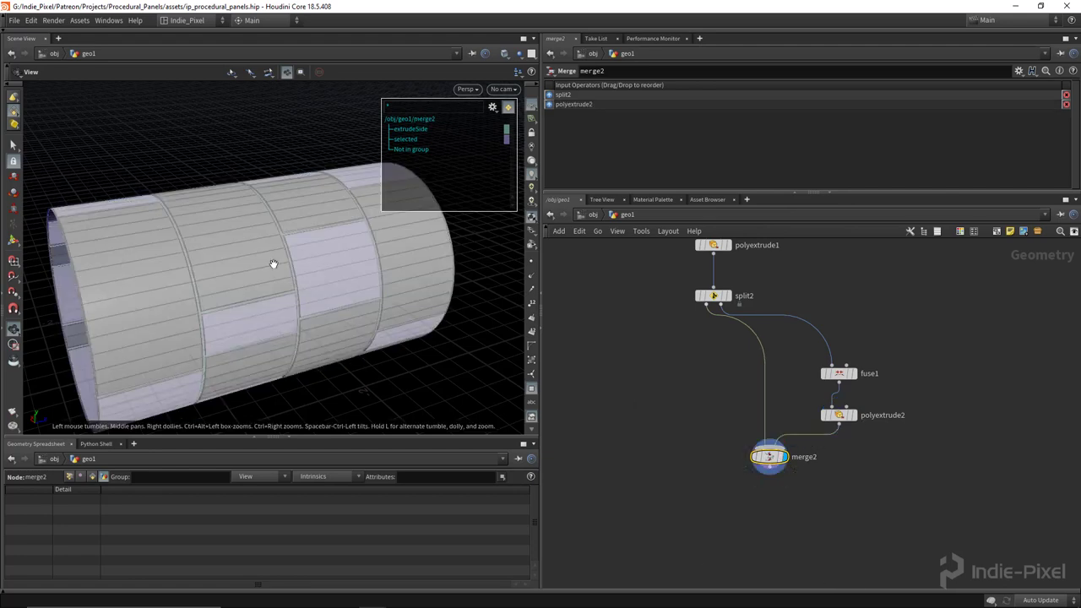
# - Turn off the wireframe overlay and inspect the recessed panel seams up close
pyautogui.scroll(5, 319, 273)
pyautogui.moveTo(318, 273); pyautogui.dragTo(340, 291)
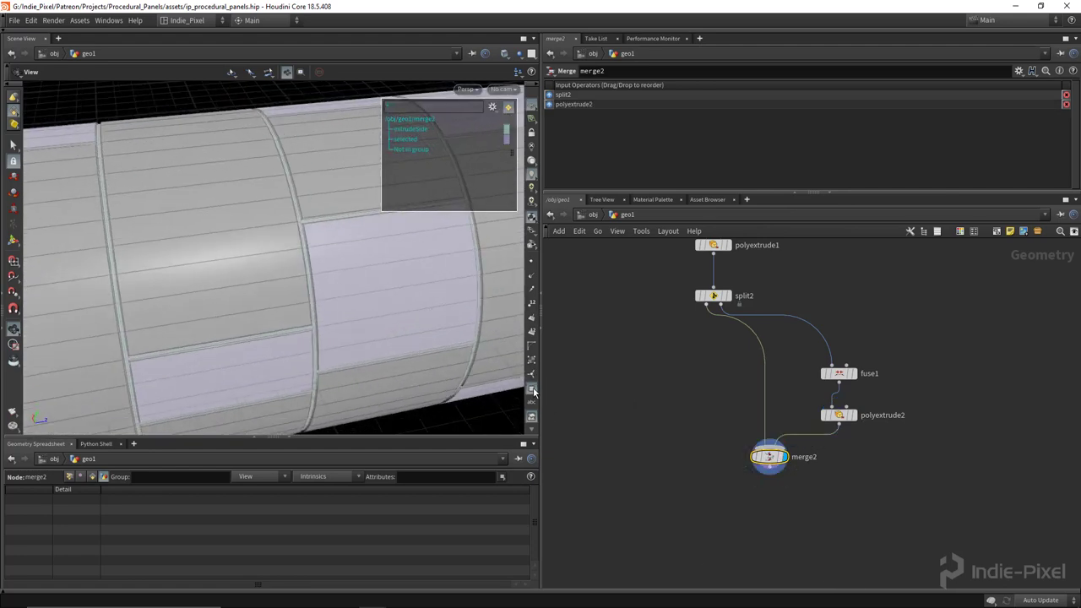
pyautogui.scroll(-5, 323, 250)
pyautogui.hotkey('shift', 'w')
pyautogui.moveTo(311, 264)
pyautogui.mouseDown()
pyautogui.moveTo(290, 231)
pyautogui.moveTo(295, 144)
pyautogui.moveTo(374, 197)
pyautogui.moveTo(308, 214)
pyautogui.mouseUp()
pyautogui.moveTo(308, 213); pyautogui.dragTo(357, 193, button='right')
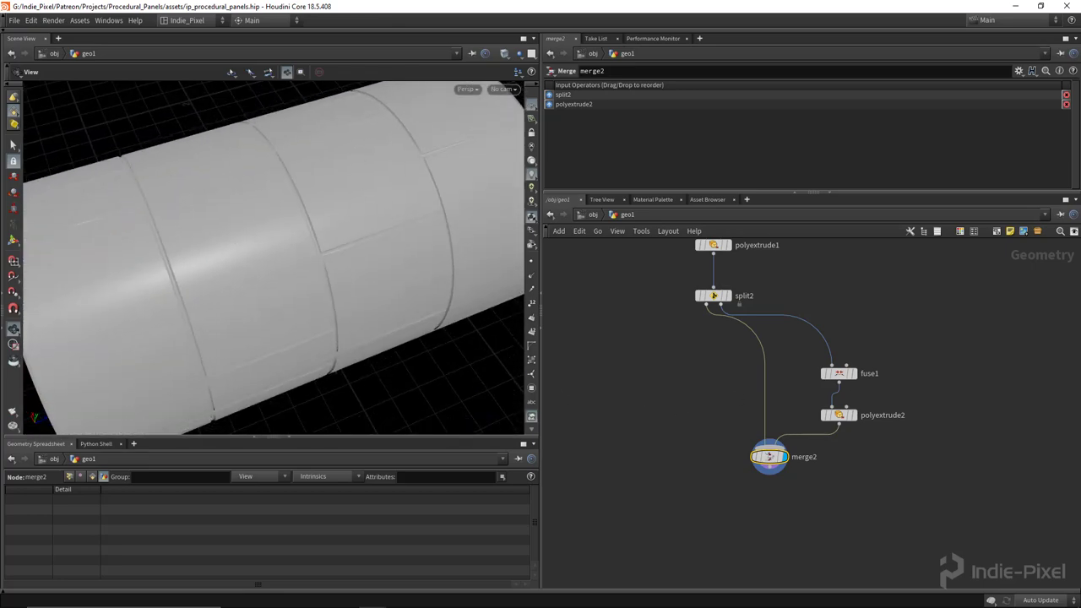
pyautogui.moveTo(360, 188); pyautogui.dragTo(442, 190, button='right')
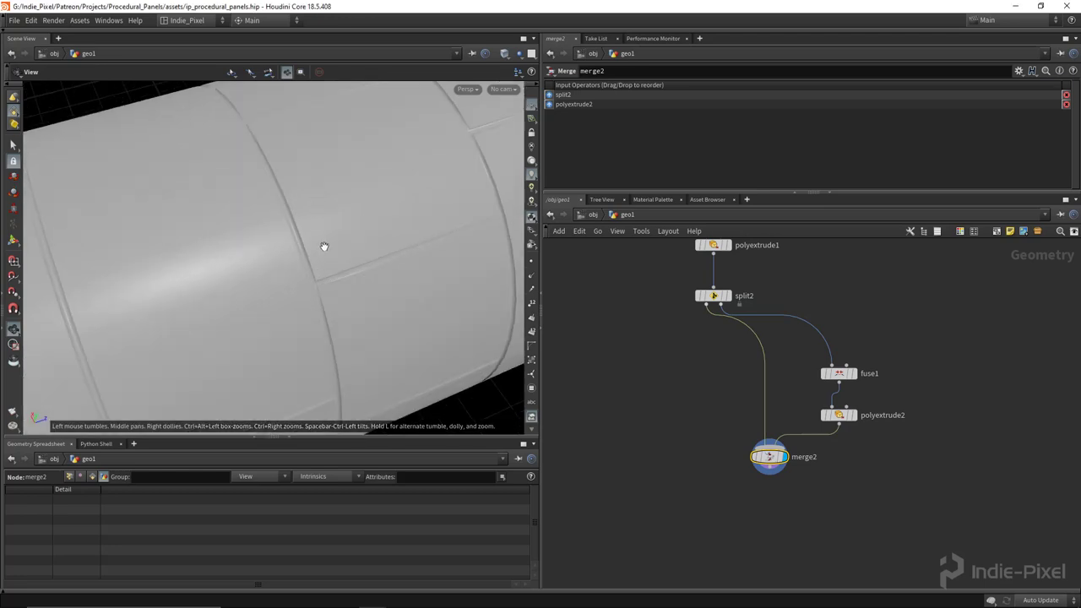
pyautogui.moveTo(323, 246); pyautogui.dragTo(346, 272, button='right')
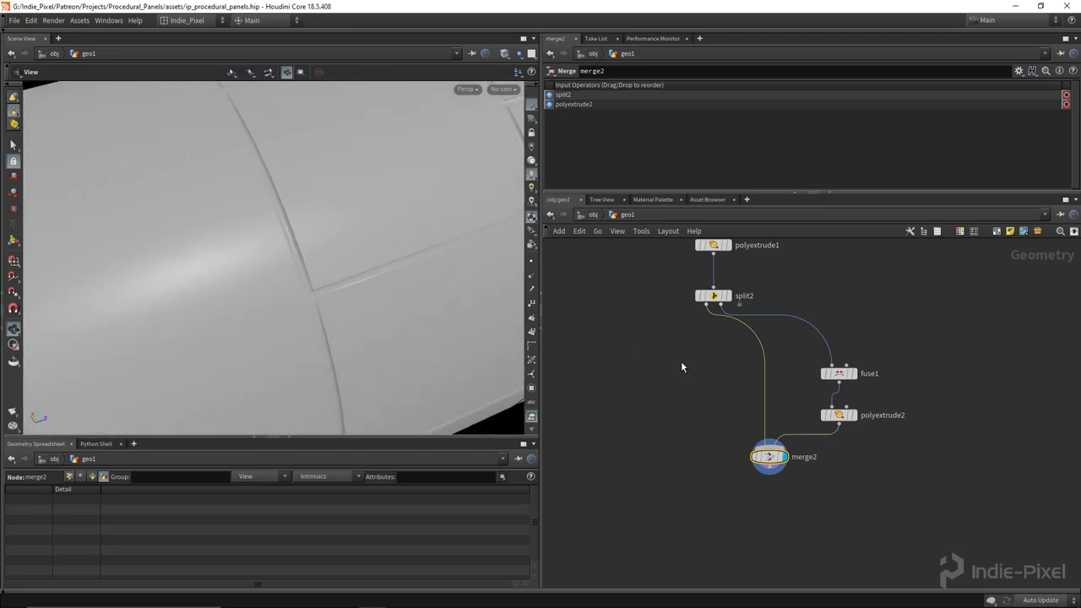
pyautogui.moveTo(681, 367); pyautogui.dragTo(705, 362, button='middle')
pyautogui.press('Tab')
# - Add polyextrude3 fed by split2, display it, and restore the wireframe overlay
pyautogui.write('po')
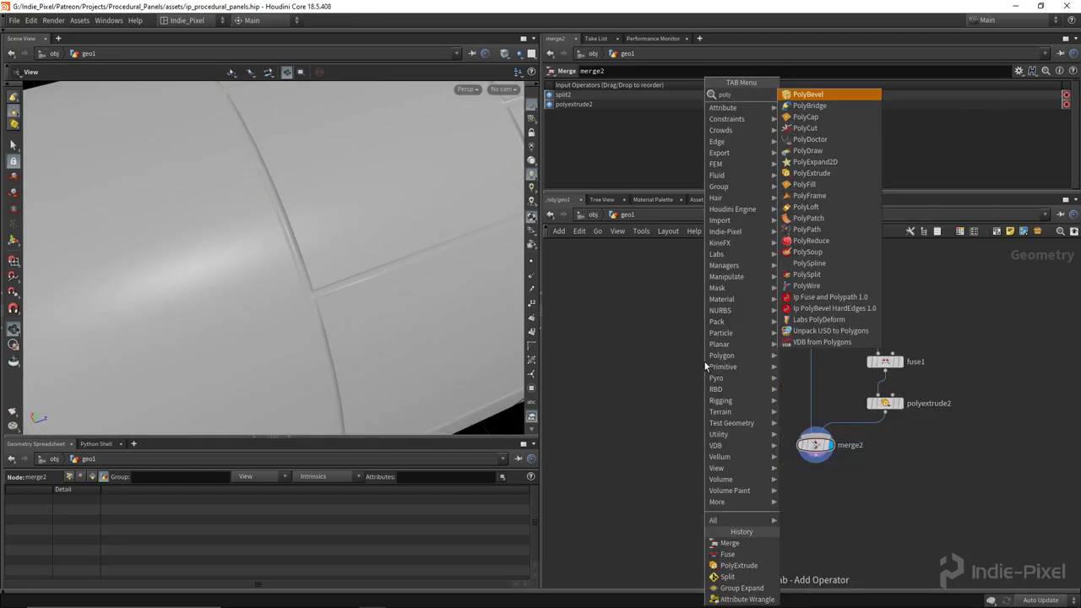
pyautogui.click(824, 180)
pyautogui.click(675, 423)
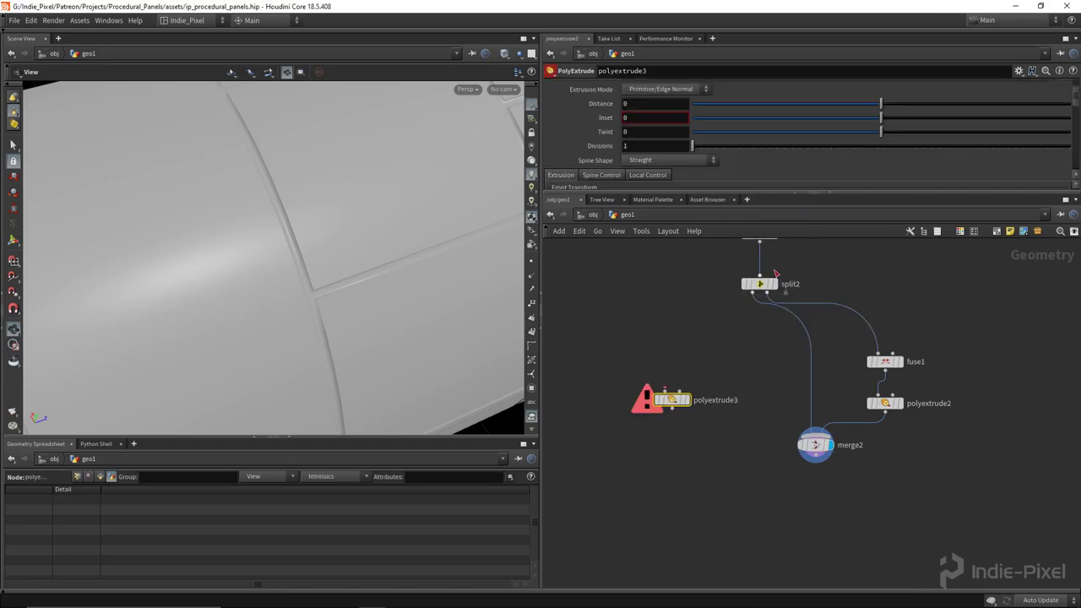
pyautogui.moveTo(752, 292); pyautogui.dragTo(671, 392)
pyautogui.click(687, 399)
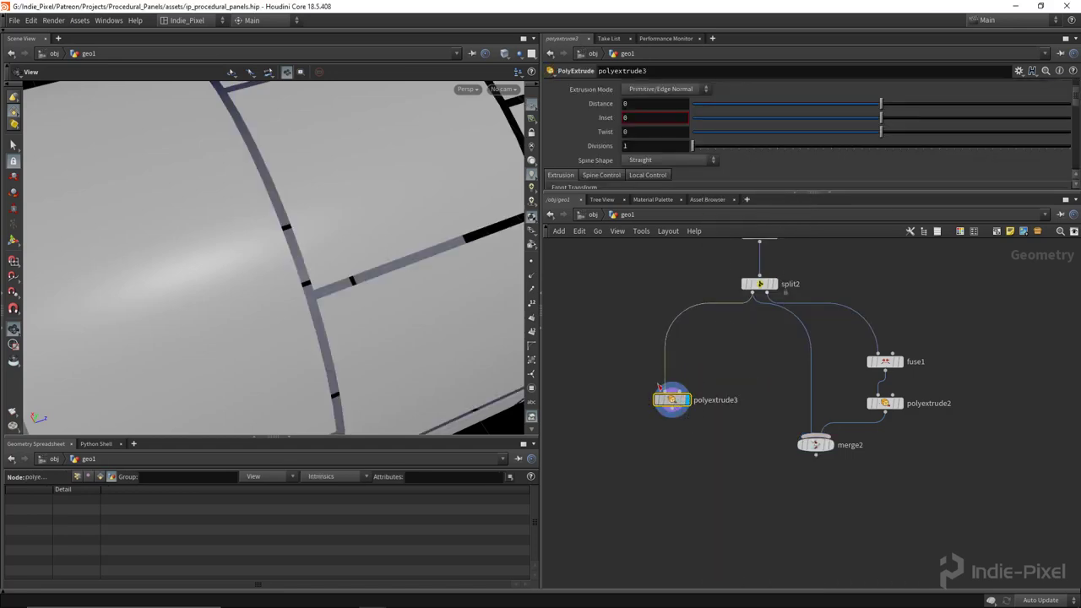
pyautogui.hotkey('shift', 'w')
# - Set polyextrude3's Inset to 0.022 so the panels show gaps
pyautogui.scroll(-3, 356, 234)
pyautogui.moveTo(356, 234); pyautogui.dragTo(313, 258)
pyautogui.scroll(3, 308, 259)
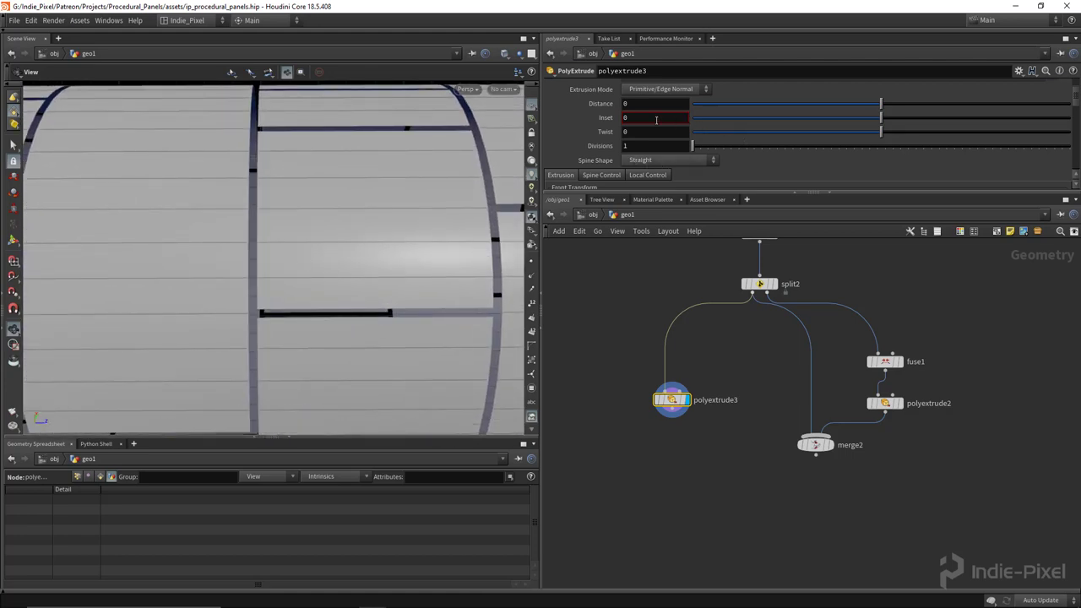
pyautogui.moveTo(656, 120); pyautogui.dragTo(768, 155, button='middle')
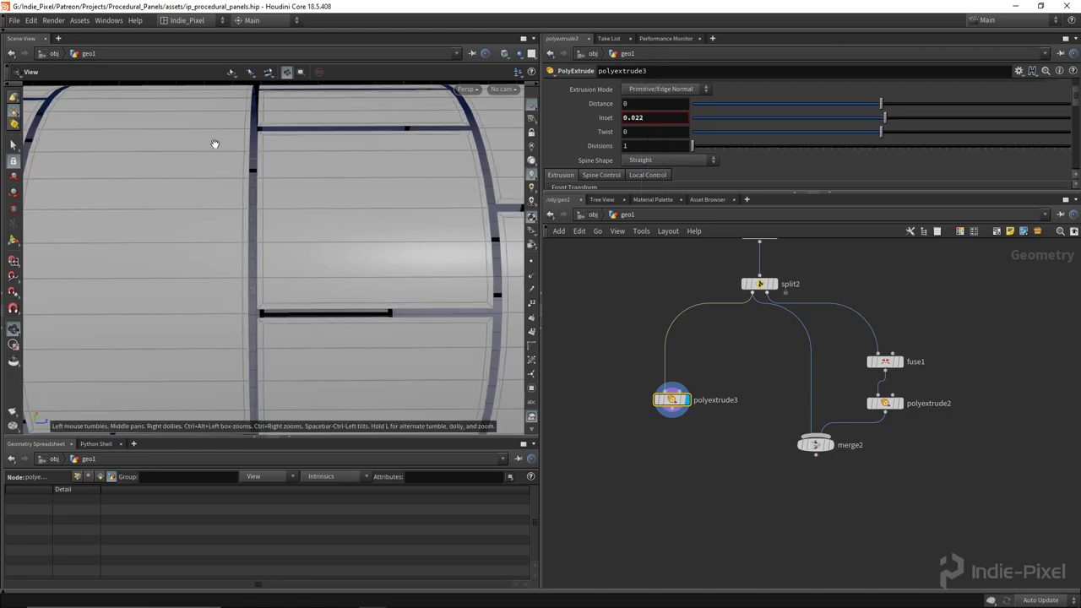
pyautogui.scroll(-5, 715, 166)
pyautogui.scroll(-4, 326, 206)
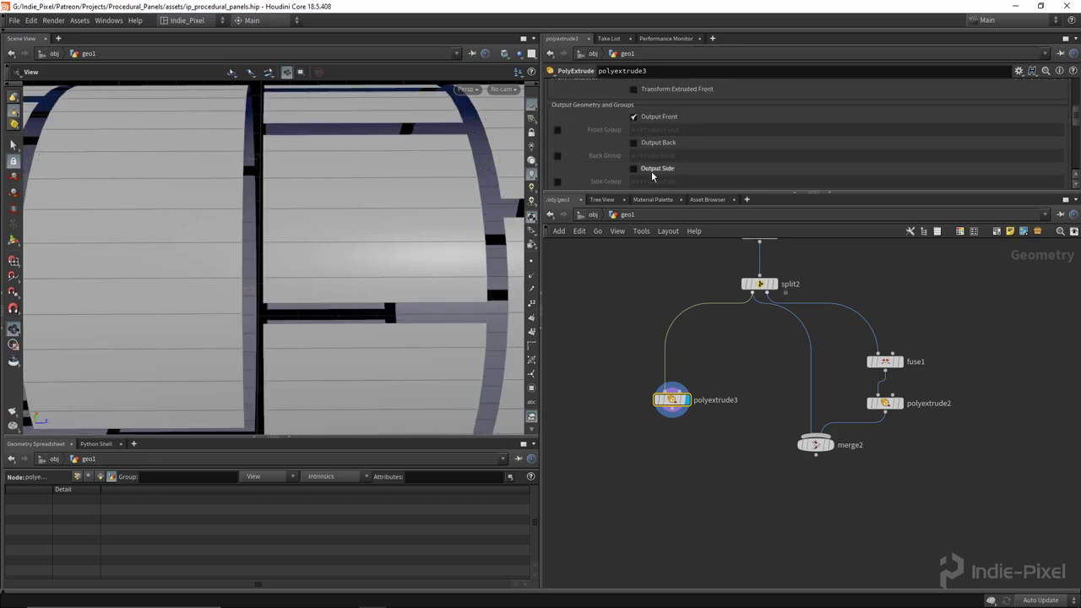
pyautogui.moveTo(326, 206); pyautogui.dragTo(355, 253)
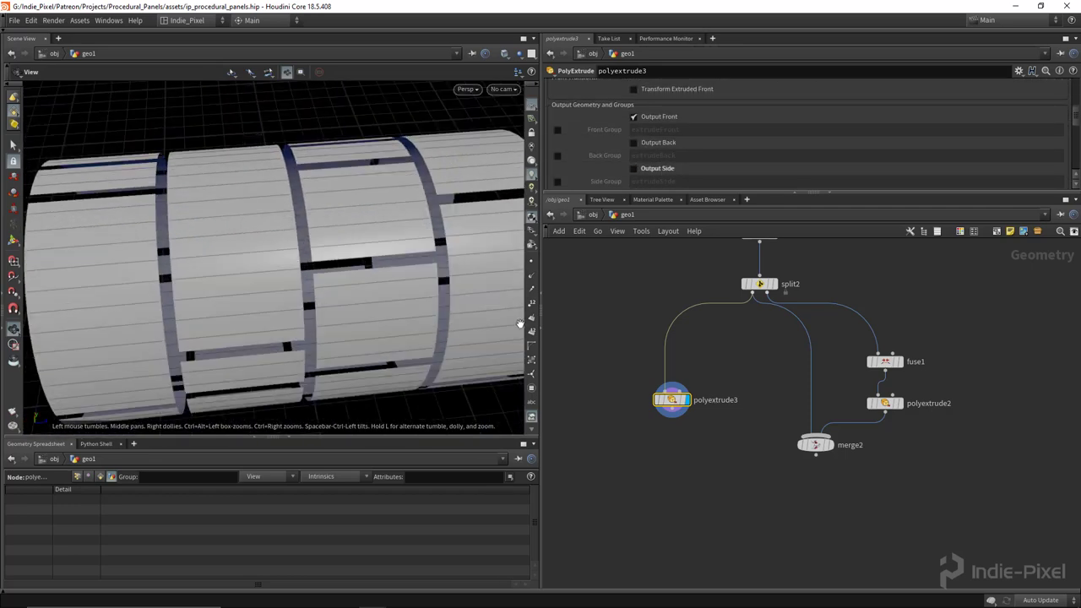
# - Move polyextrude3 above-left of merge2 and pick a Group Create node
pyautogui.moveTo(688, 453); pyautogui.dragTo(782, 447, button='middle')
pyautogui.moveTo(766, 394); pyautogui.dragTo(735, 356)
pyautogui.press('Tab')
pyautogui.press('Return')
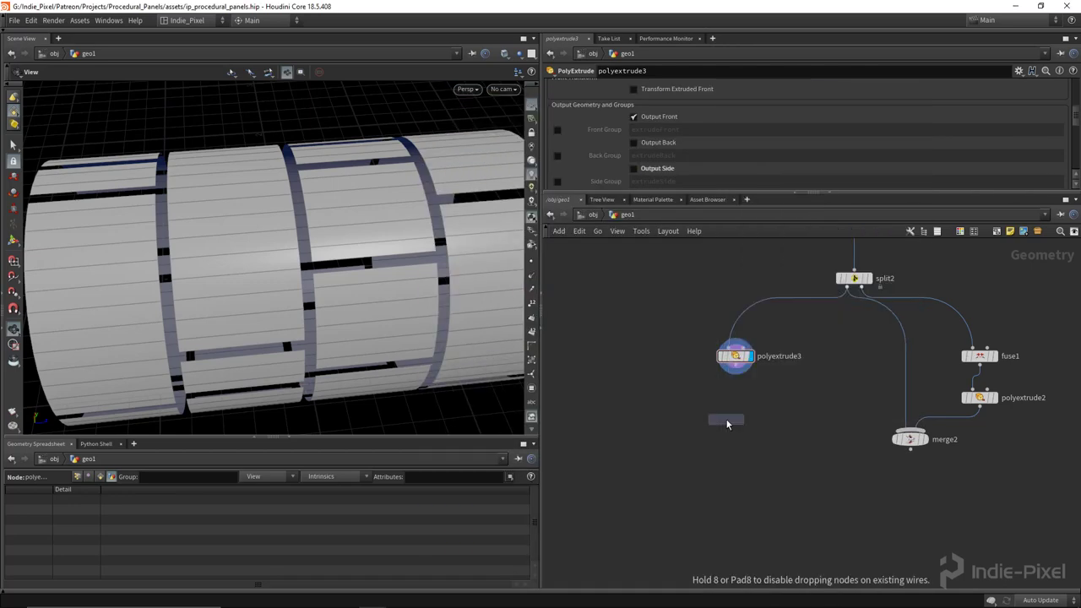
# - Place group1 under polyextrude3, display it, and name the group borders
pyautogui.click(727, 424)
pyautogui.scroll(3, 722, 431)
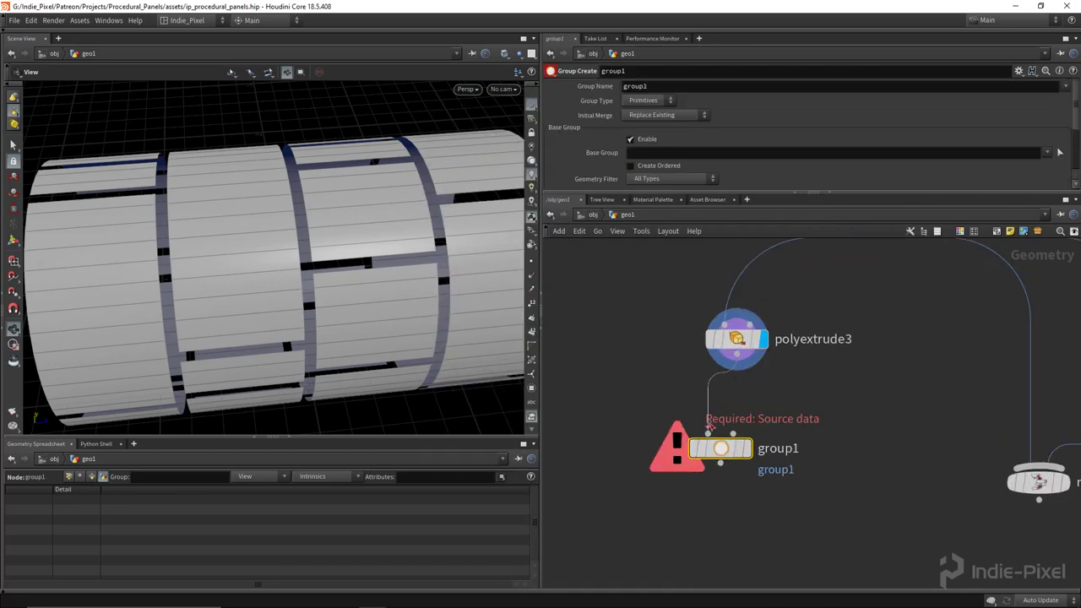
pyautogui.click(751, 450)
pyautogui.moveTo(727, 448); pyautogui.dragTo(743, 409)
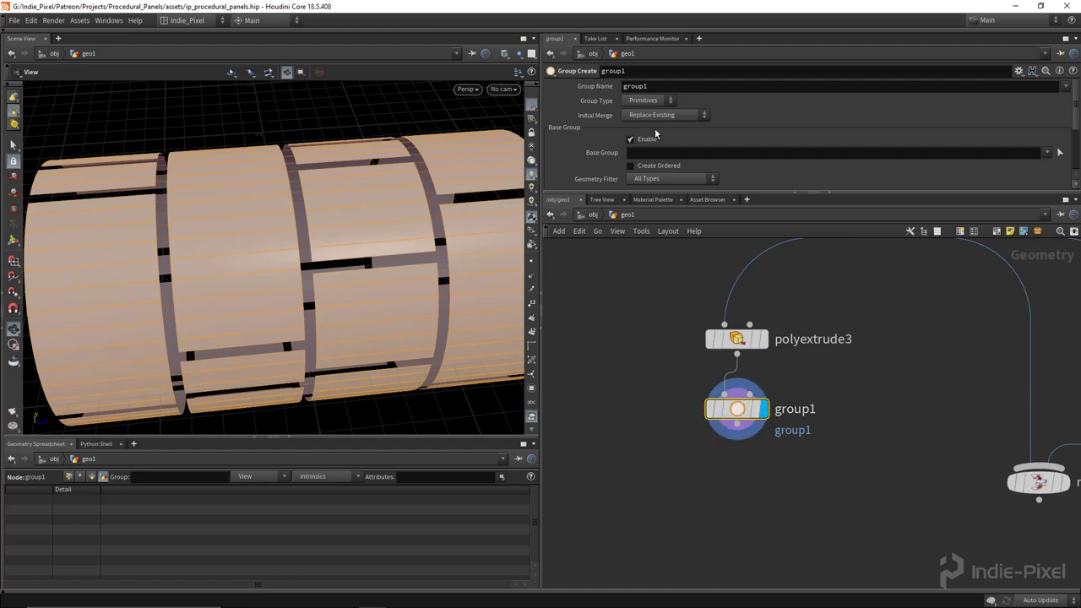
pyautogui.write('border')
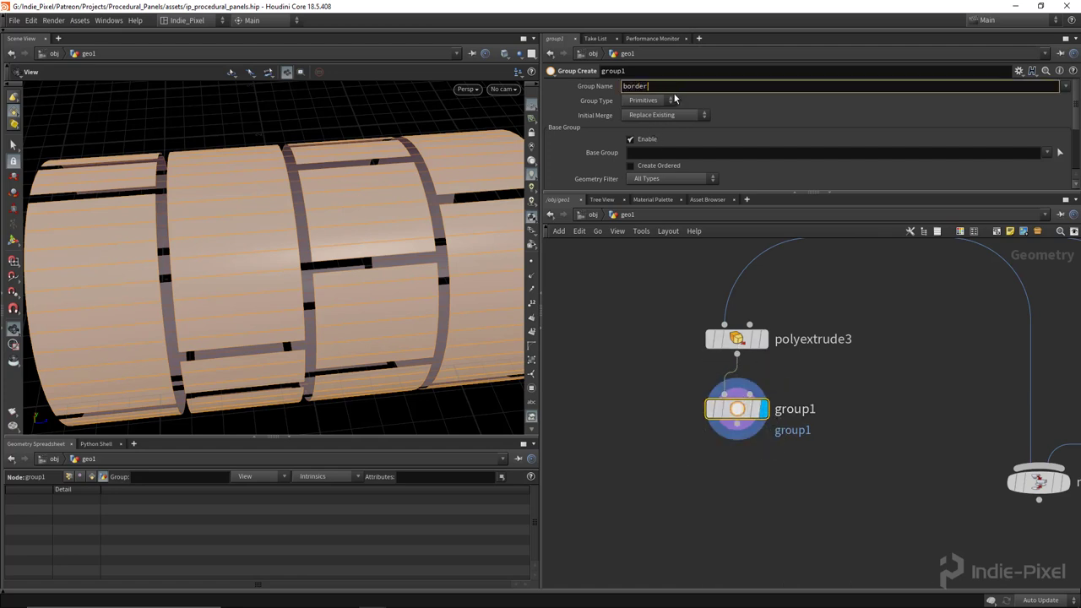
pyautogui.write('s')
pyautogui.press('Return')
# - Make the borders group hold Edges, including only Unshared Edges
pyautogui.click(646, 101)
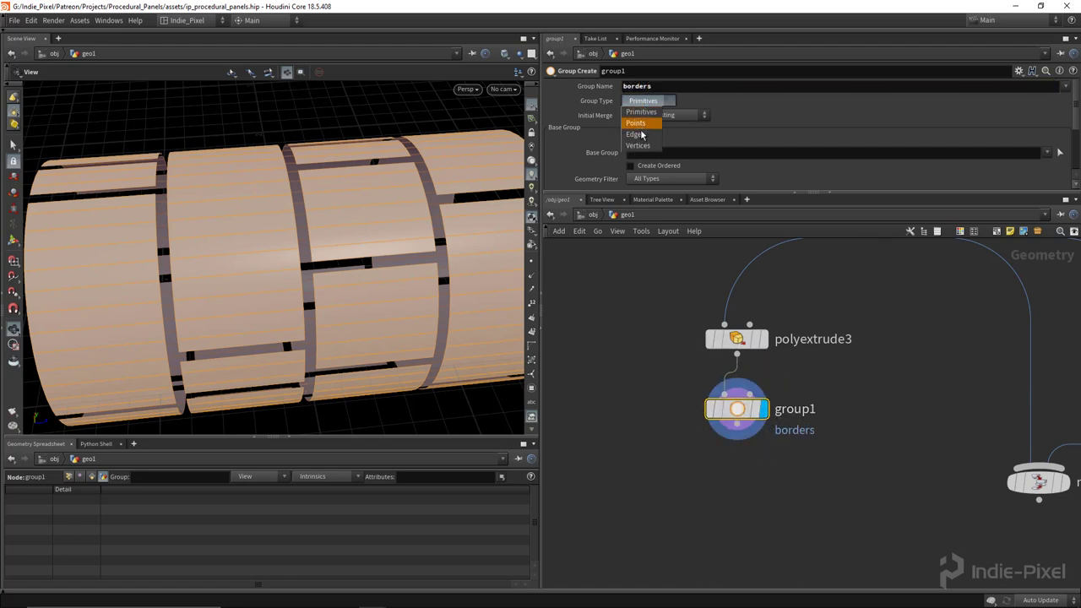
pyautogui.click(646, 135)
pyautogui.scroll(-2, 680, 142)
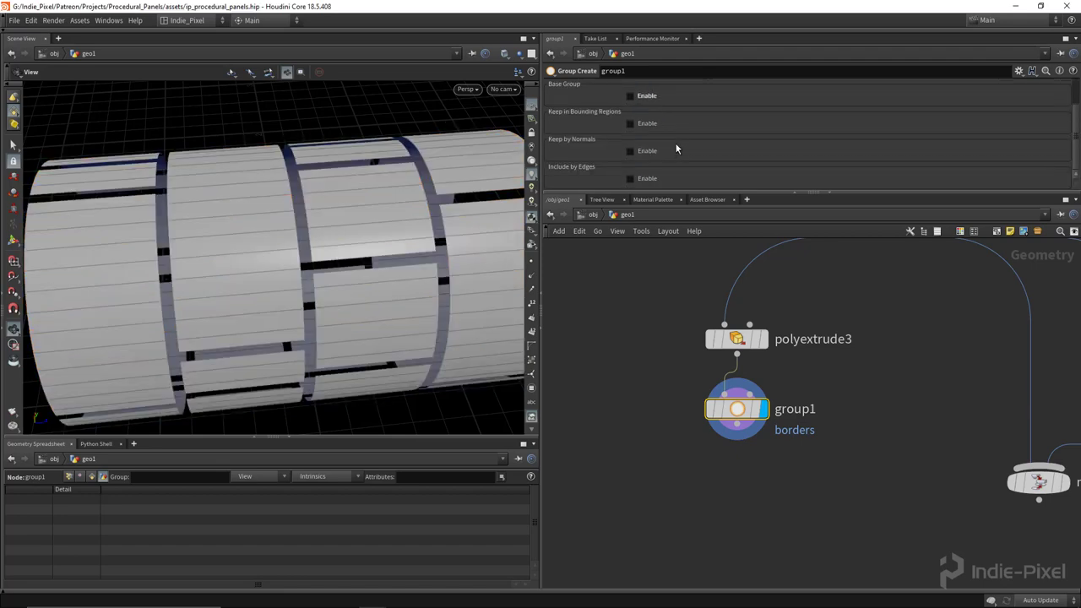
pyautogui.scroll(-3, 708, 144)
pyautogui.click(630, 166)
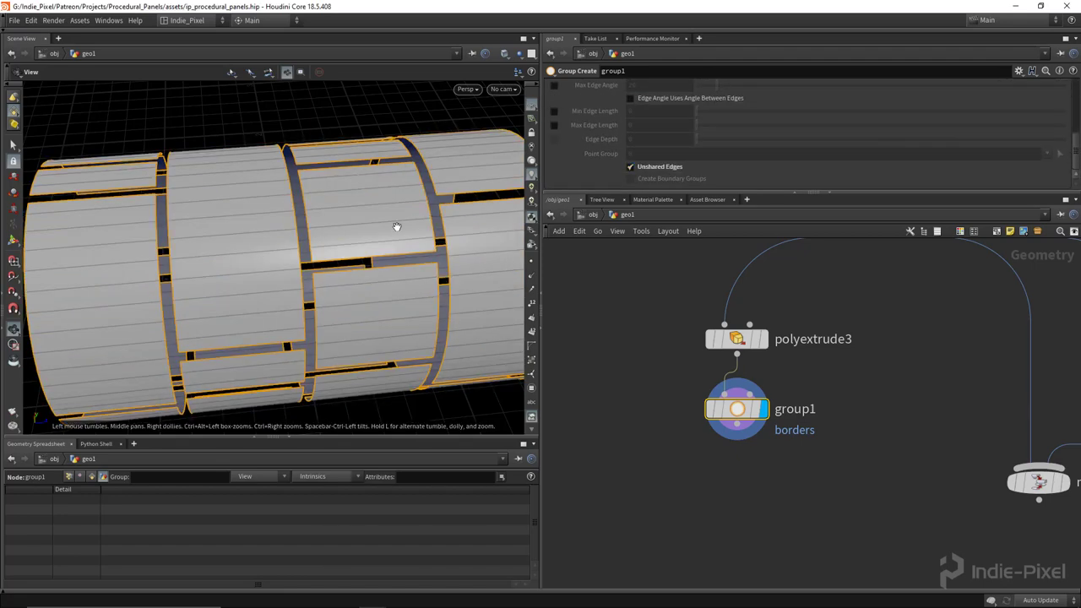
pyautogui.moveTo(396, 226); pyautogui.dragTo(273, 308)
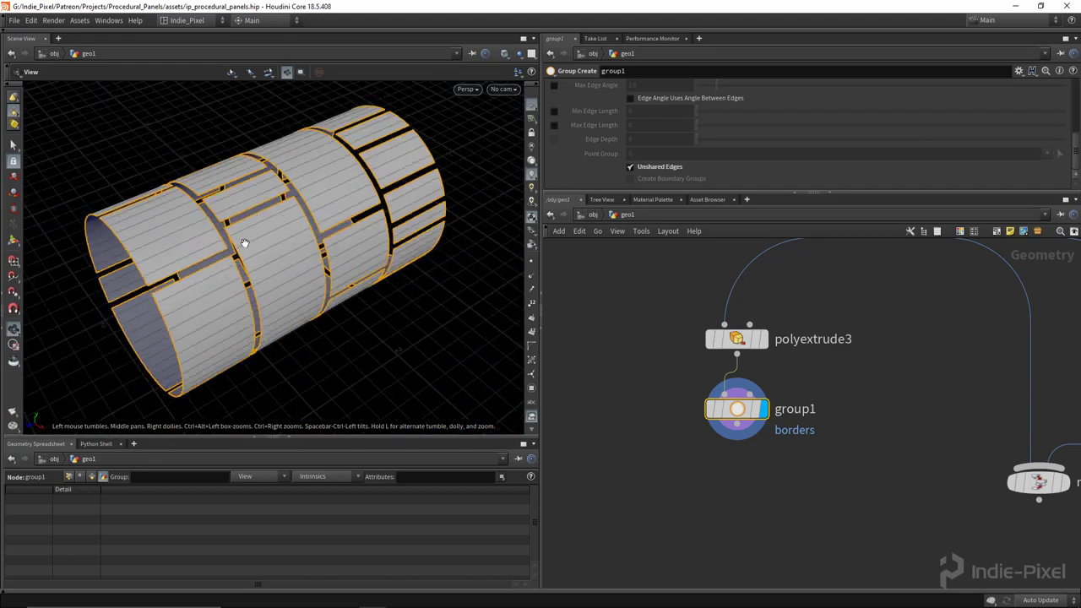
pyautogui.moveTo(309, 204); pyautogui.dragTo(351, 254)
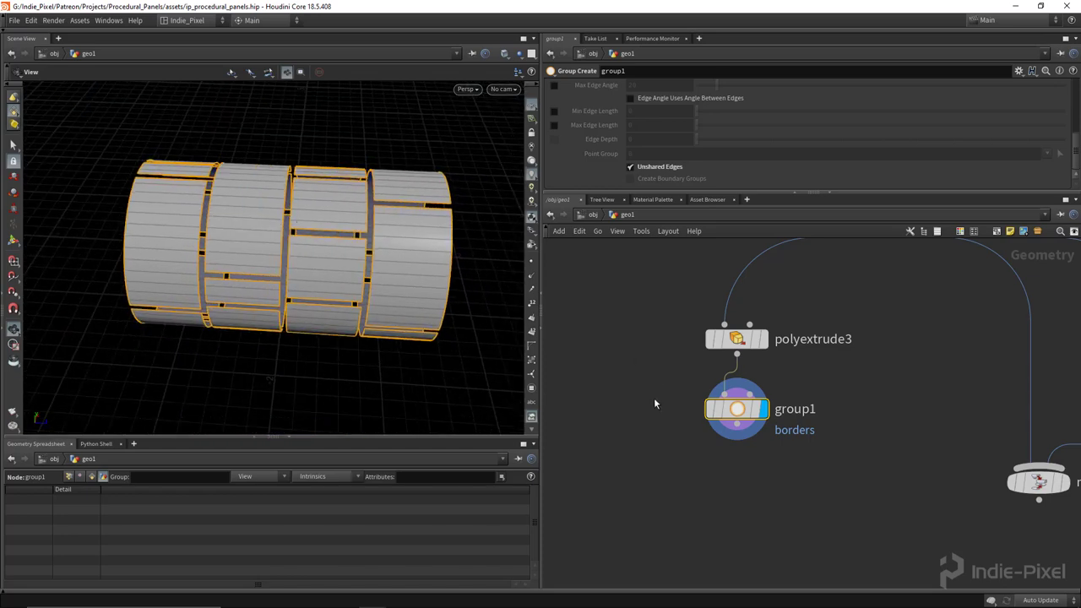
pyautogui.moveTo(699, 451); pyautogui.dragTo(689, 395, button='middle')
# - Add a displayed Dissolve node under group1 with Group set to !borders
pyautogui.press('Tab')
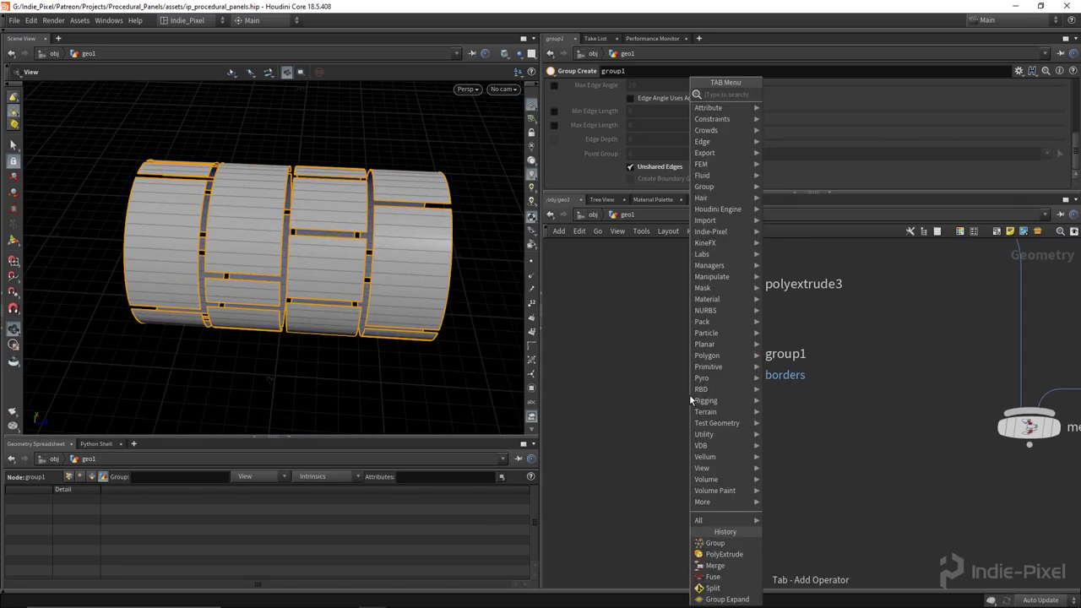
pyautogui.write('diss')
pyautogui.press('Return')
pyautogui.click(730, 424)
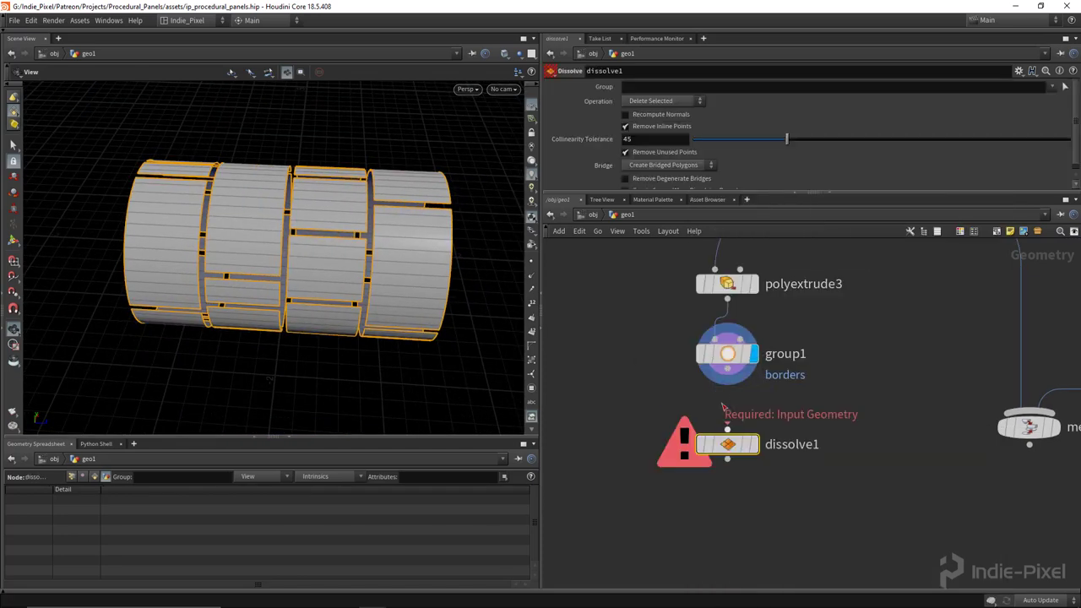
pyautogui.click(731, 426)
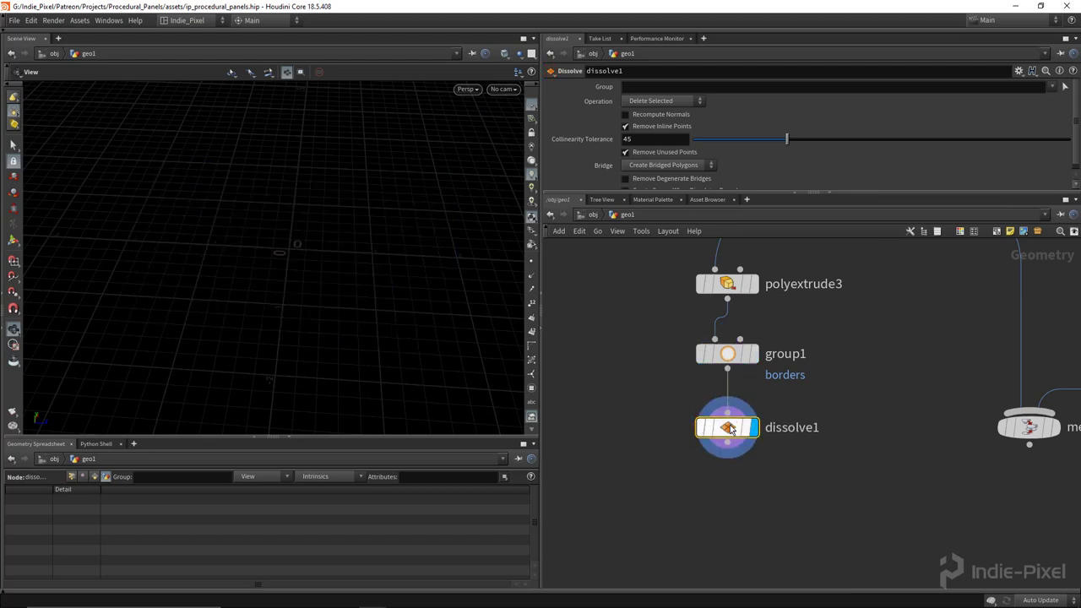
pyautogui.click(697, 86)
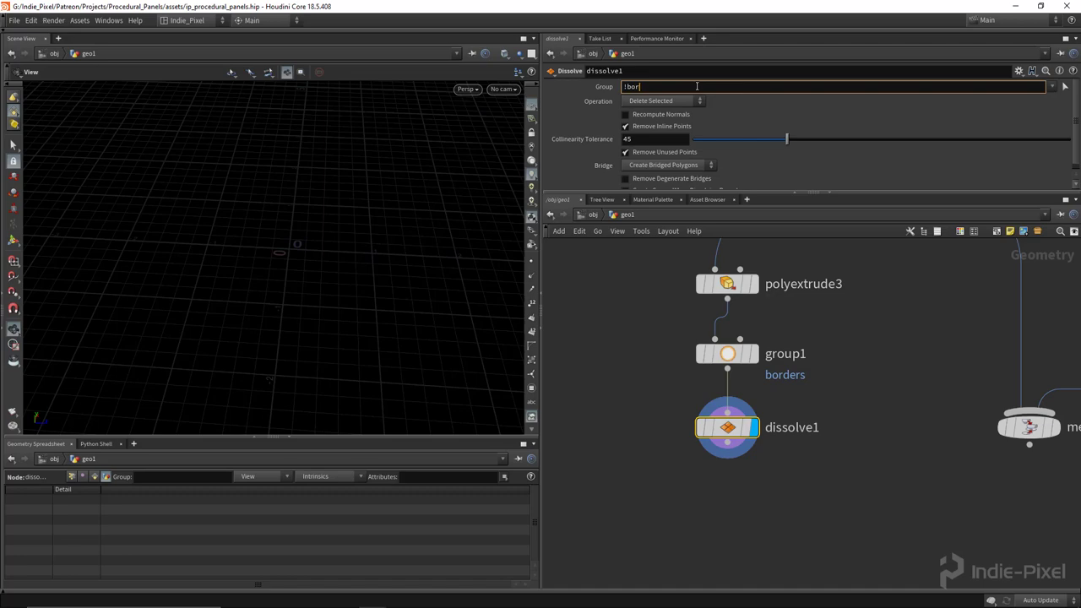
pyautogui.write('!borders')
pyautogui.press('Return')
# - Turn off Remove Inline Points and check the panel outlines in wireframe
pyautogui.moveTo(286, 196); pyautogui.dragTo(327, 198)
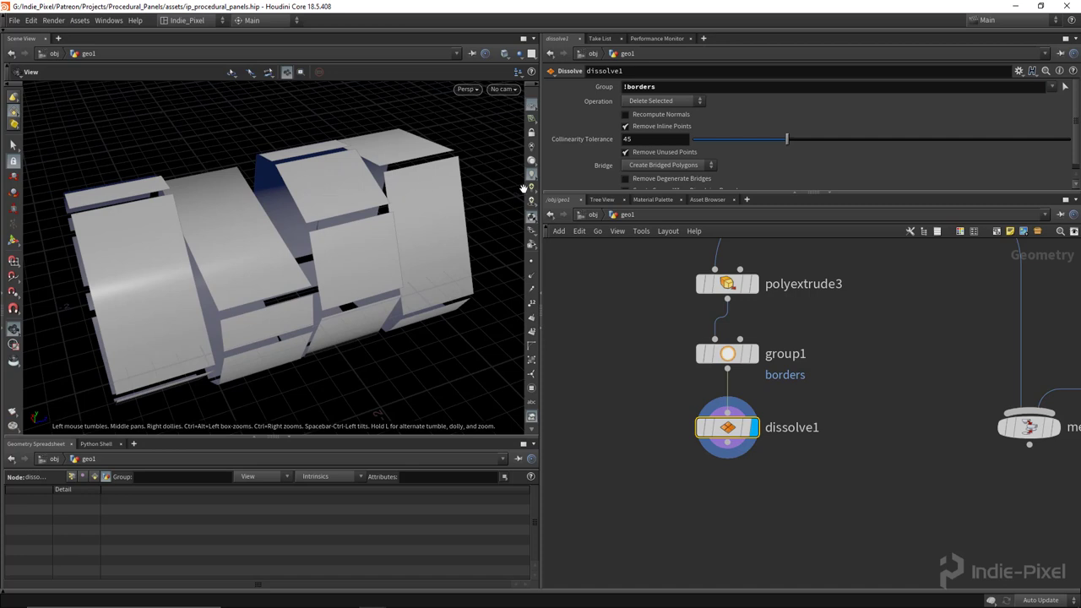
pyautogui.click(646, 129)
pyautogui.moveTo(508, 204); pyautogui.dragTo(383, 217)
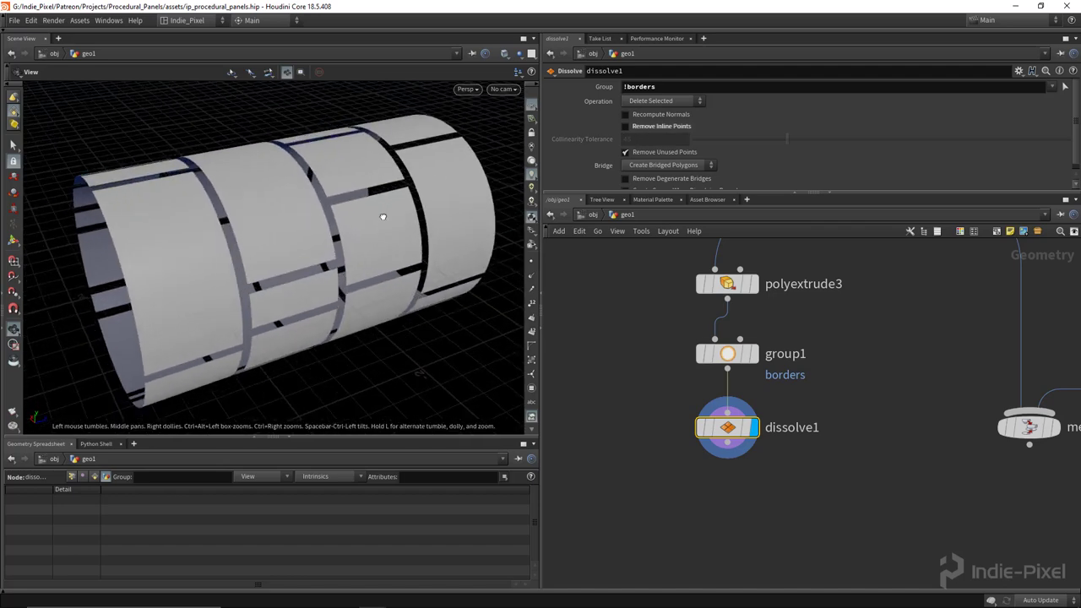
pyautogui.press('w')
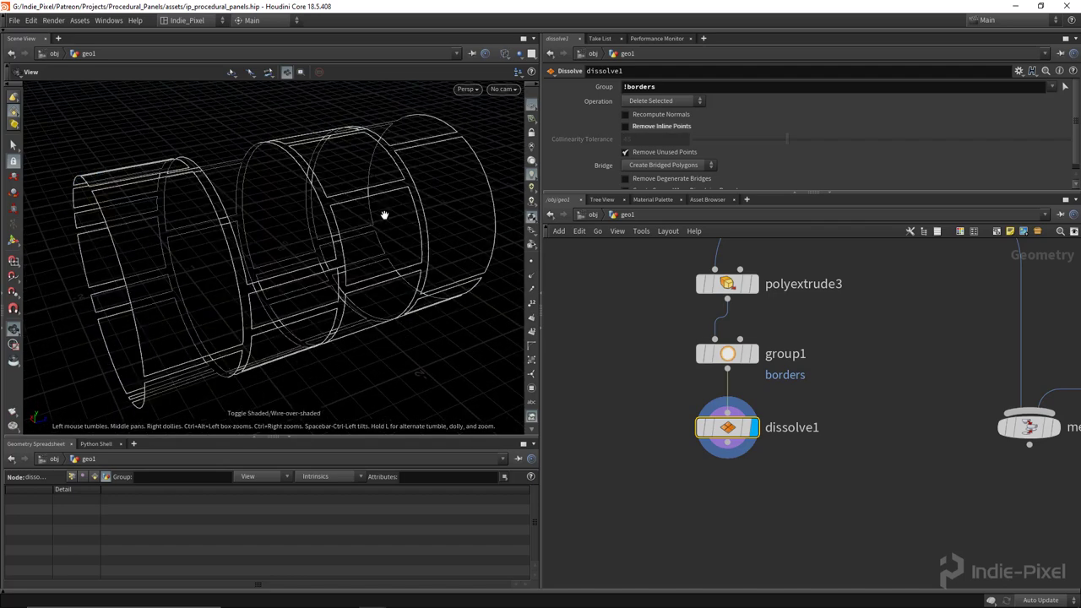
pyautogui.press('w')
pyautogui.moveTo(374, 219)
pyautogui.mouseDown()
pyautogui.moveTo(301, 219)
pyautogui.moveTo(314, 158)
pyautogui.moveTo(394, 241)
pyautogui.moveTo(476, 195)
pyautogui.moveTo(451, 169)
pyautogui.moveTo(323, 157)
pyautogui.moveTo(415, 258)
pyautogui.moveTo(367, 251)
pyautogui.moveTo(449, 268)
pyautogui.moveTo(398, 251)
pyautogui.mouseUp()
pyautogui.press('w')
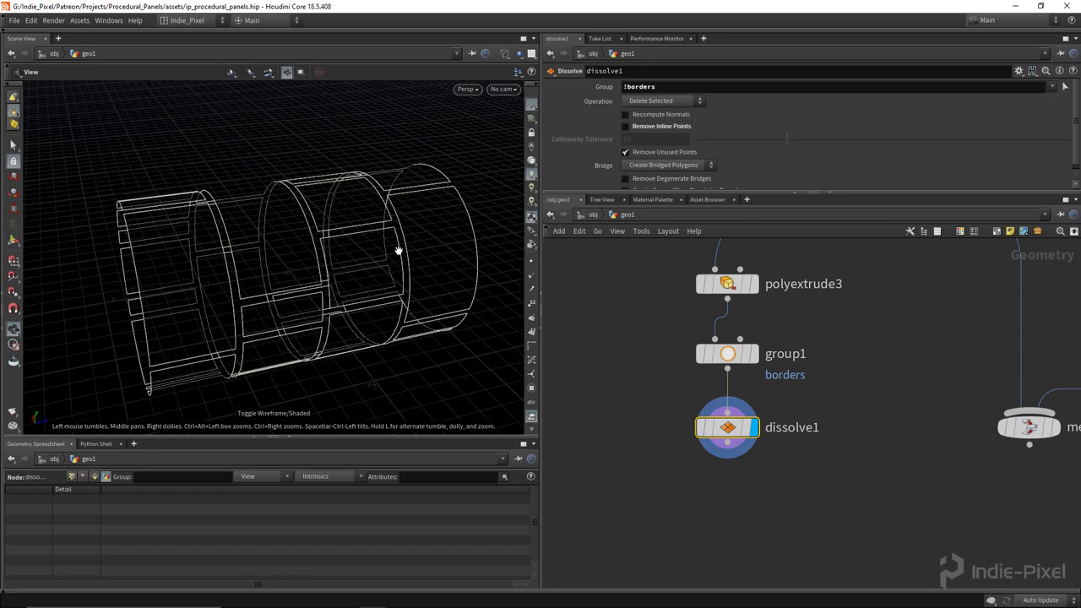
pyautogui.moveTo(737, 489); pyautogui.dragTo(726, 426, button='middle')
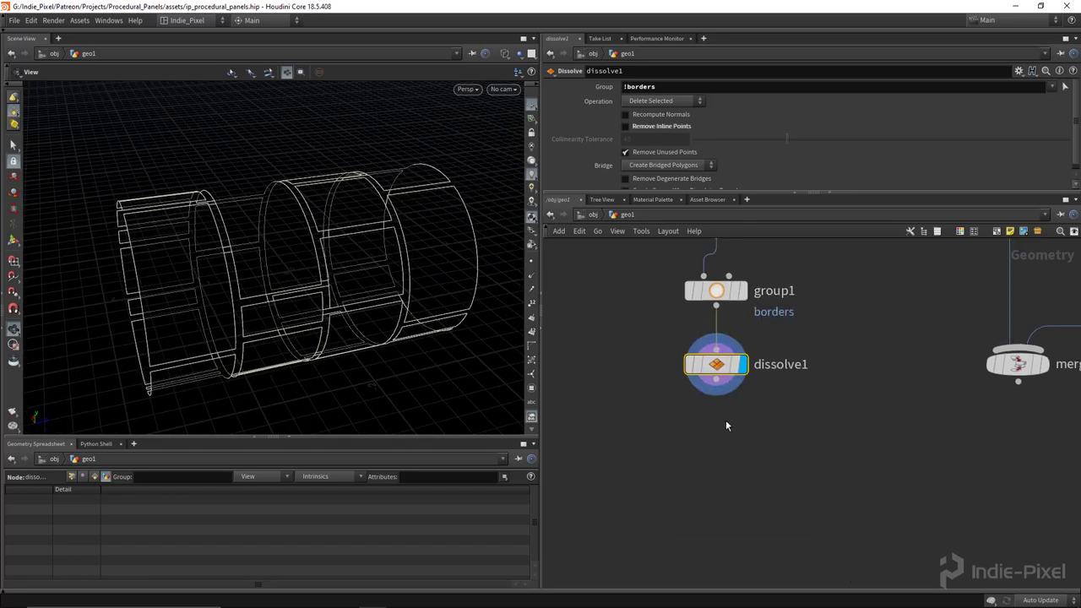
pyautogui.press('Tab')
# - Add a displayed carve1 under dissolve1 with Second U at 1, cutting at internal U breakpoints
pyautogui.write('polyextrude')
pyautogui.press('Return')
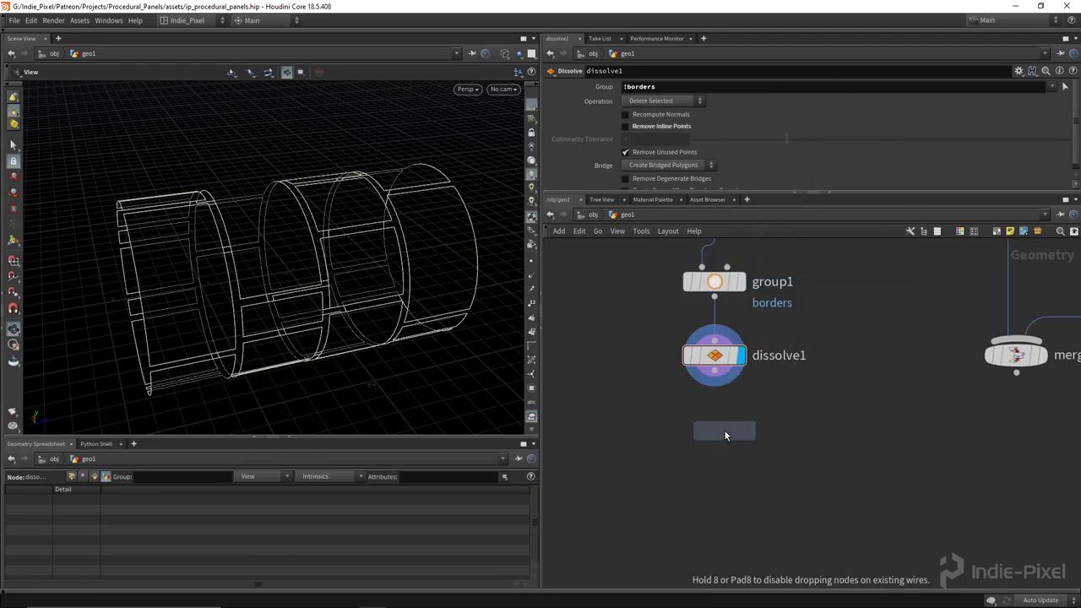
pyautogui.click(722, 435)
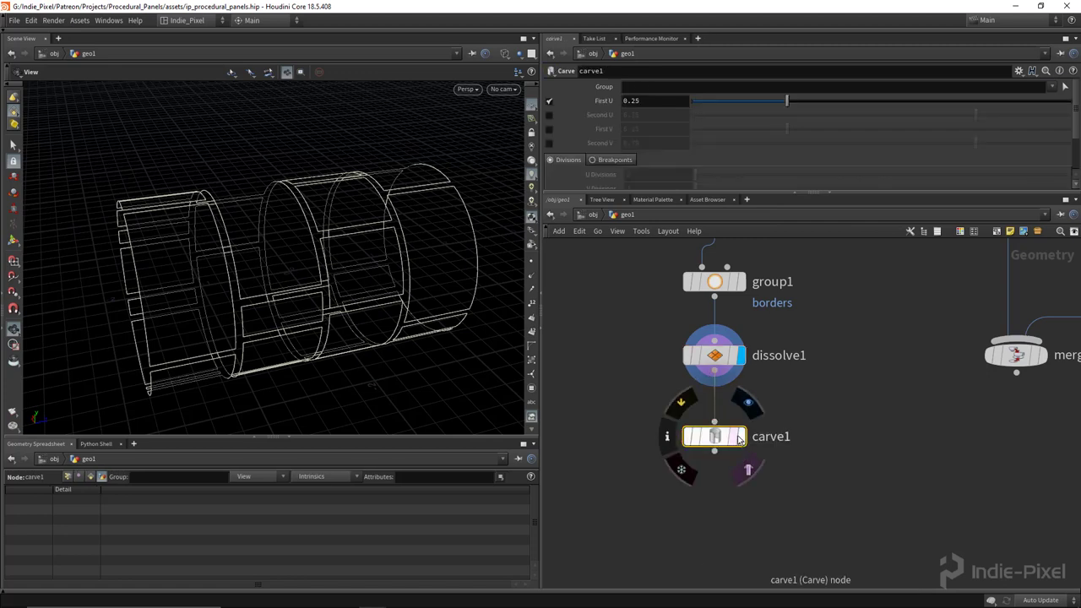
pyautogui.click(740, 436)
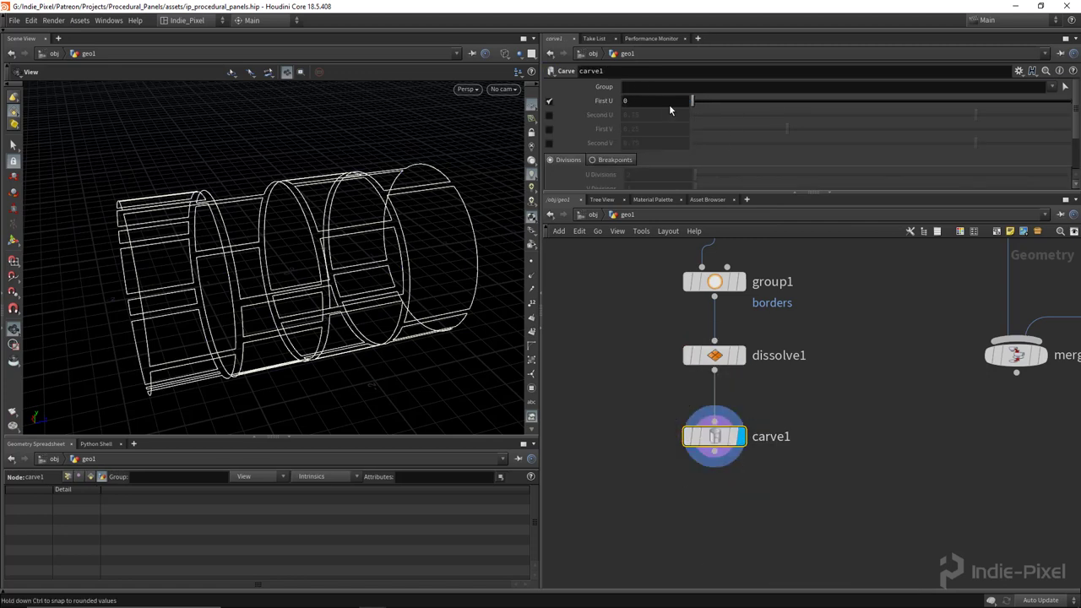
pyautogui.click(549, 116)
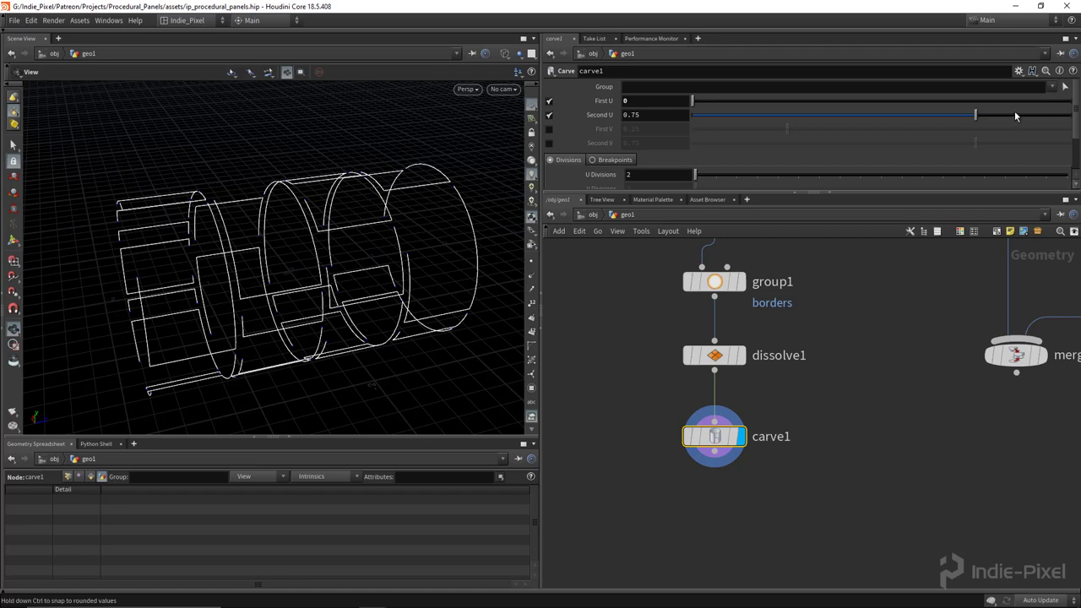
pyautogui.moveTo(1015, 116); pyautogui.dragTo(1070, 115)
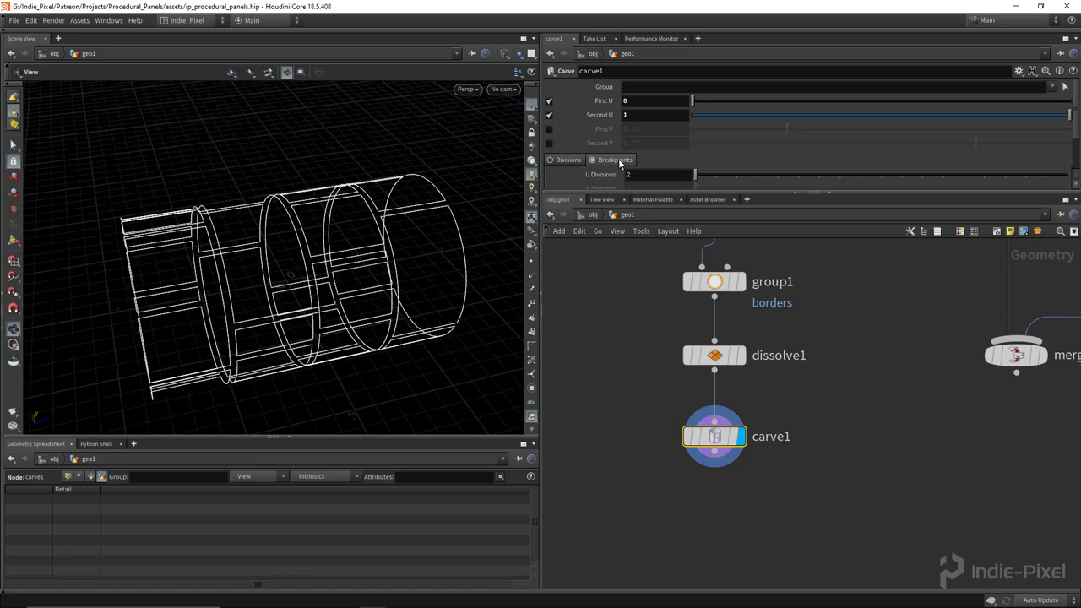
pyautogui.click(592, 160)
# - Toggle point numbers on and off to inspect the cut outline segments from the side
pyautogui.scroll(-2, 756, 150)
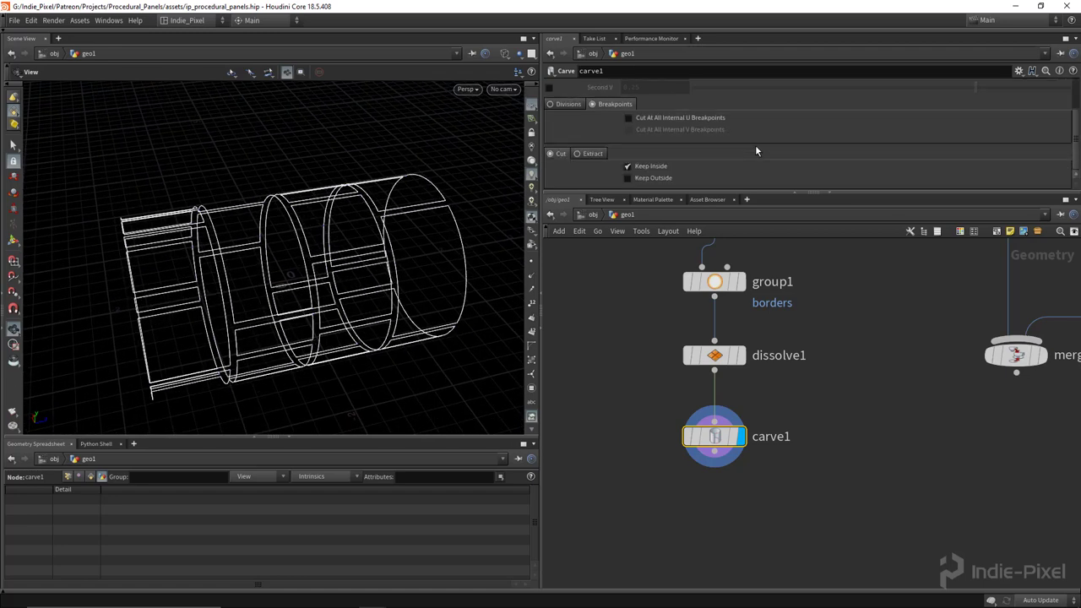
pyautogui.click(531, 332)
pyautogui.moveTo(405, 213); pyautogui.dragTo(272, 293)
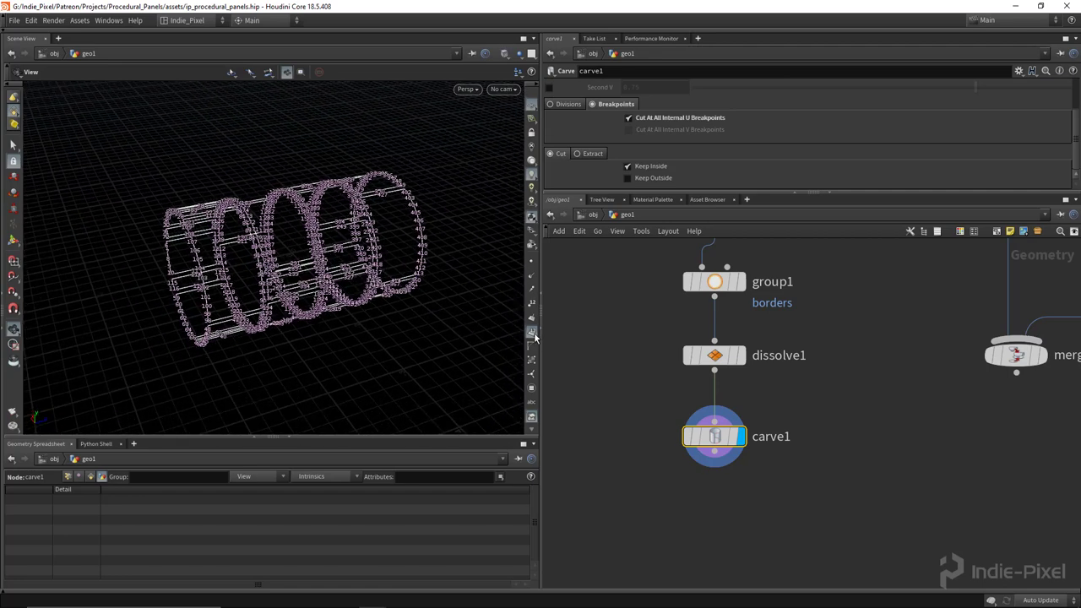
pyautogui.click(531, 332)
pyautogui.moveTo(834, 495); pyautogui.dragTo(786, 441, button='middle')
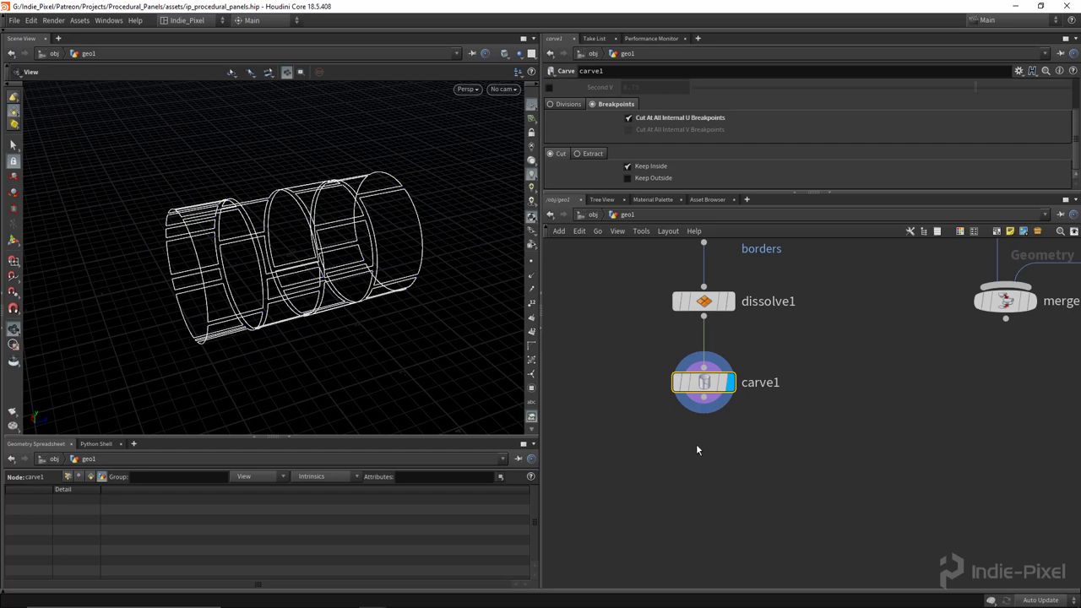
pyautogui.press('Tab')
# - Add a fuse node under carve1, wire carve1 into it and display it
pyautogui.write('null')
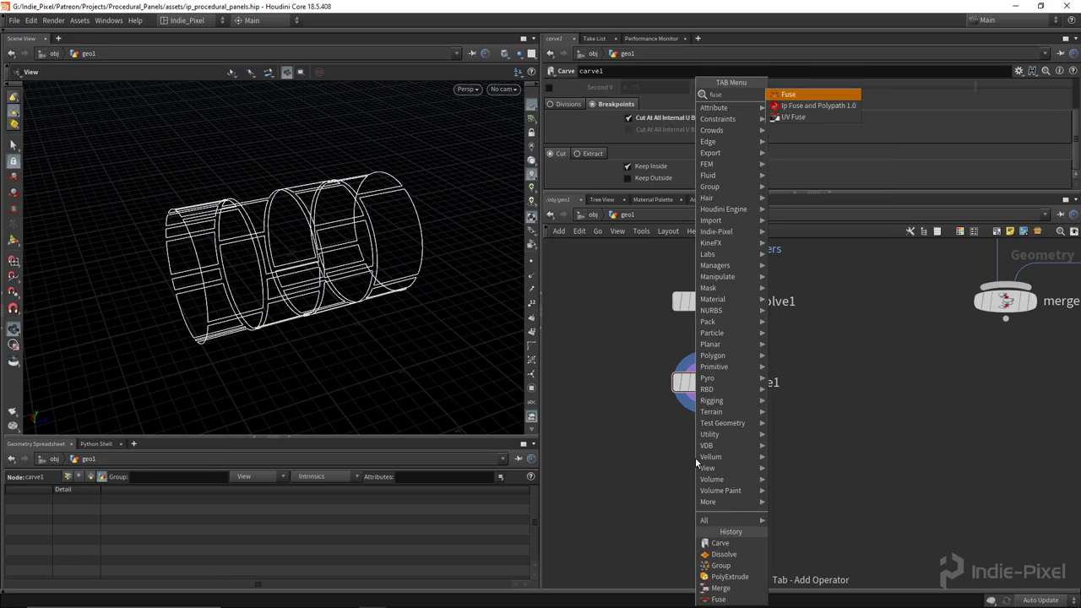
pyautogui.press('Return')
pyautogui.click(701, 461)
pyautogui.click(704, 412)
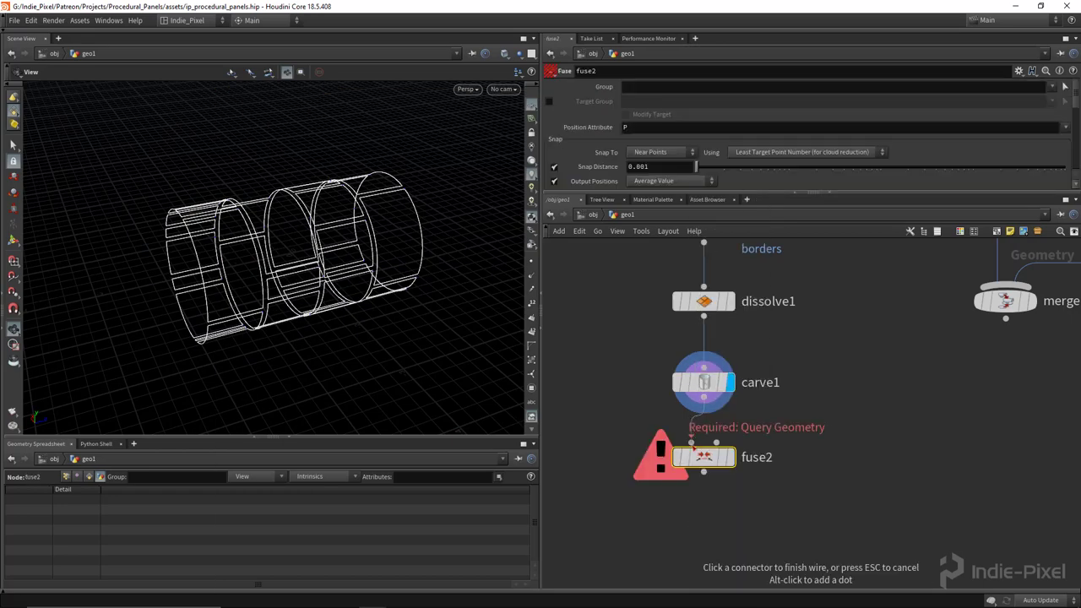
pyautogui.click(703, 442)
pyautogui.click(731, 457)
pyautogui.moveTo(764, 281); pyautogui.dragTo(749, 244, button='middle')
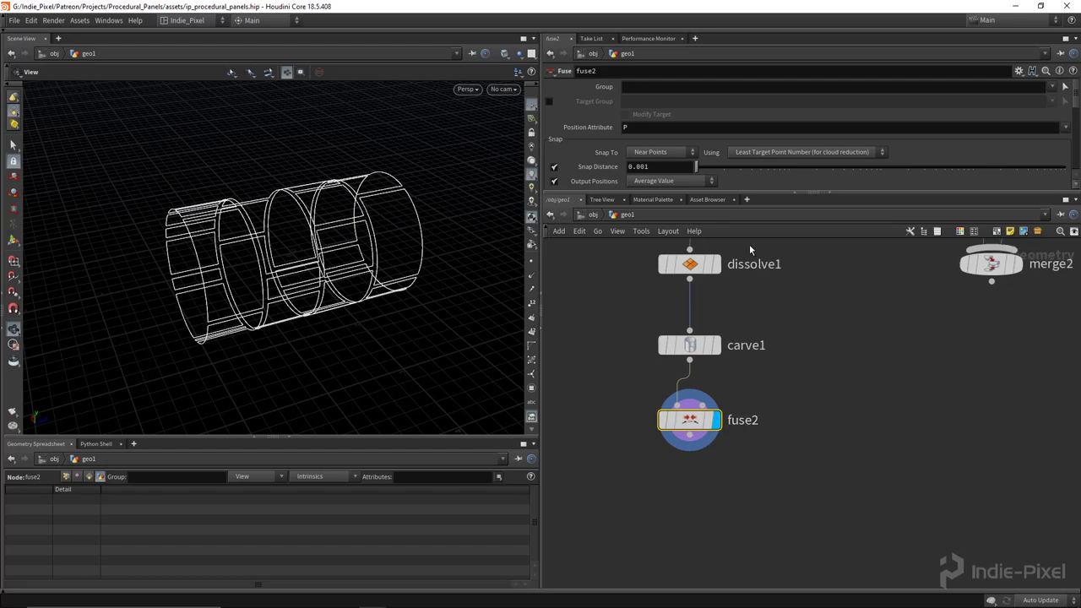
pyautogui.moveTo(685, 471); pyautogui.dragTo(675, 444, button='middle')
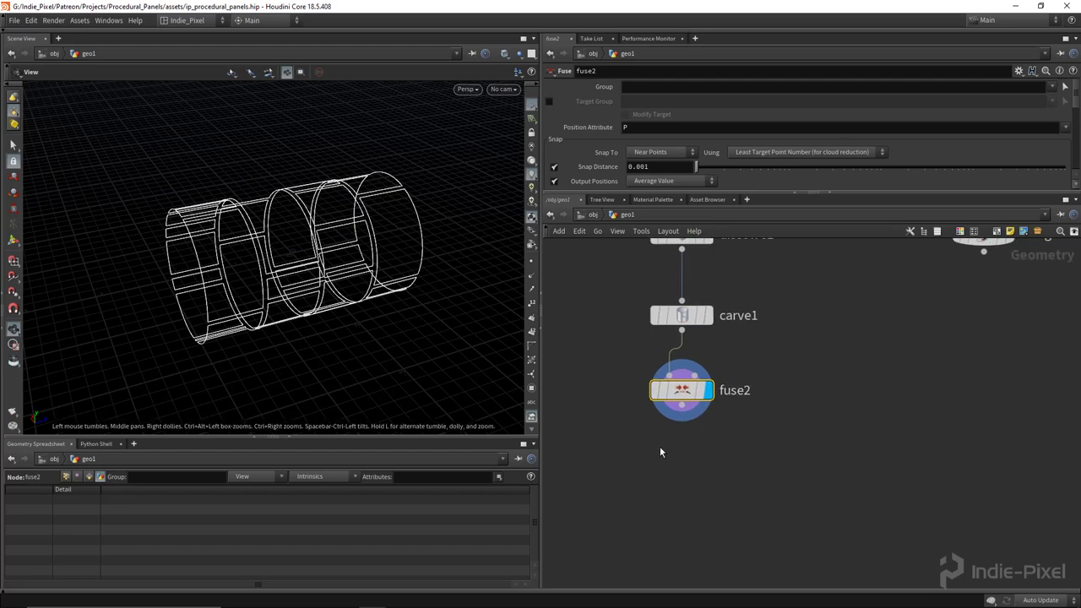
pyautogui.press('Tab')
# - Add polypath1 fed by fuse2, display it and turn on point numbers
pyautogui.write('poly')
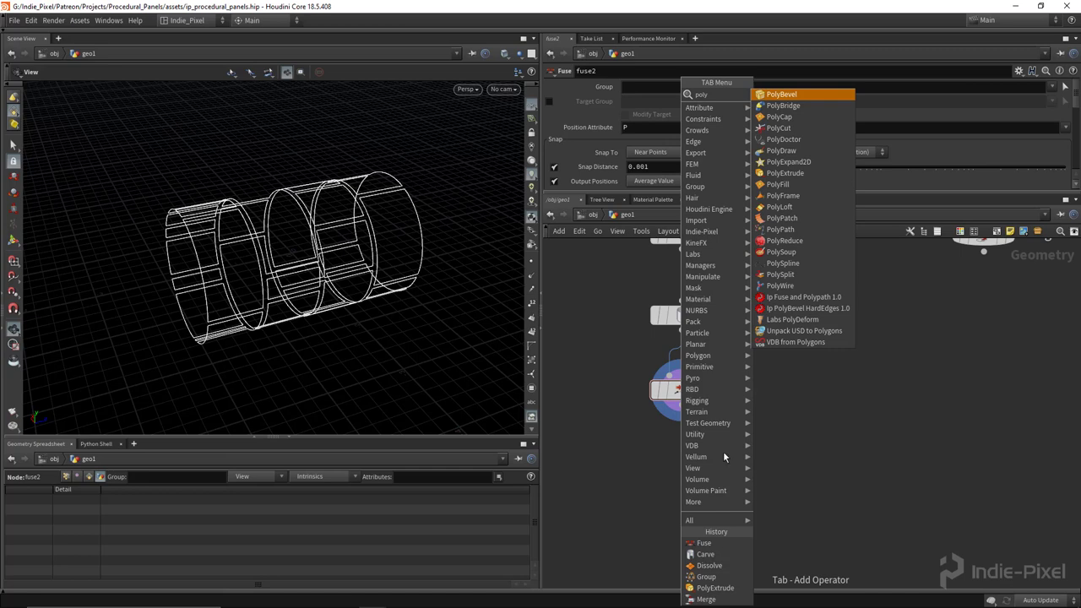
pyautogui.click(782, 229)
pyautogui.click(672, 460)
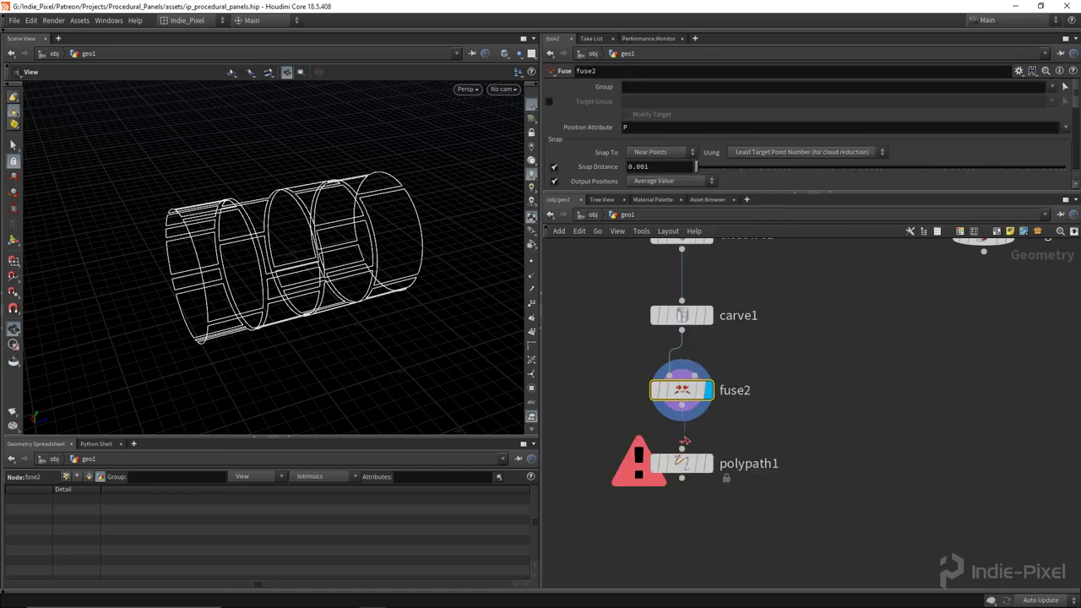
pyautogui.moveTo(685, 440); pyautogui.dragTo(682, 456)
pyautogui.click(706, 463)
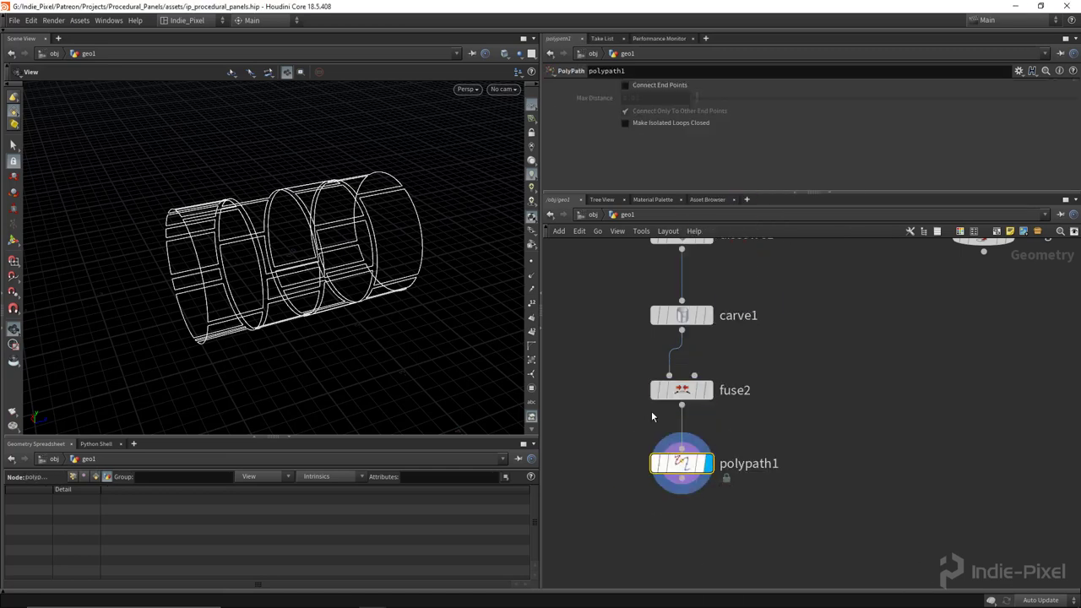
pyautogui.click(532, 332)
# - Select the six nodes from polyextrude3 to polypath1, then clear the selection
pyautogui.scroll(5, 423, 176)
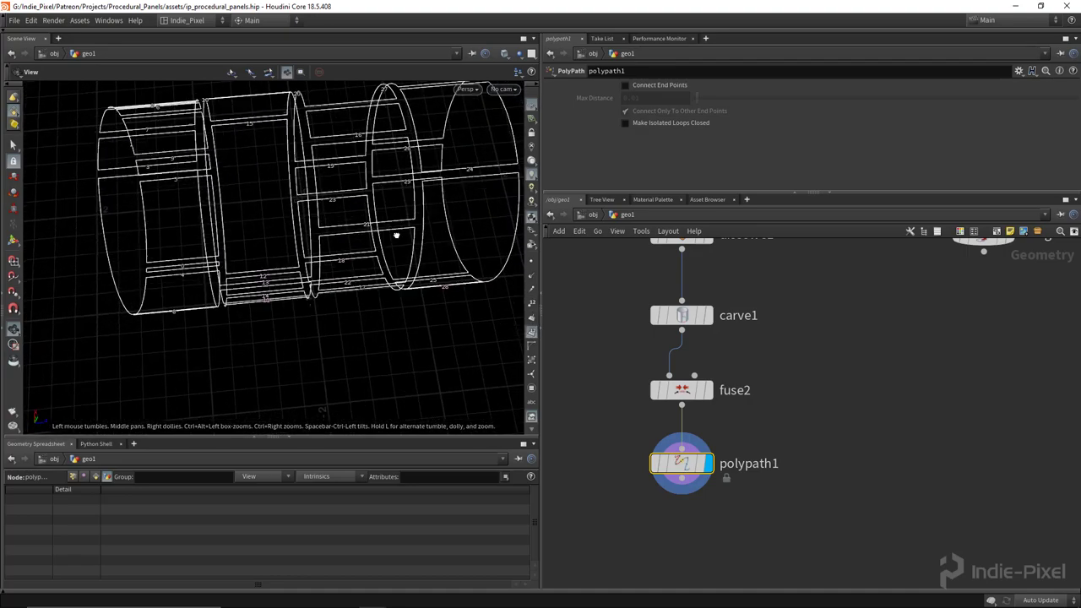
pyautogui.moveTo(396, 235); pyautogui.dragTo(310, 204)
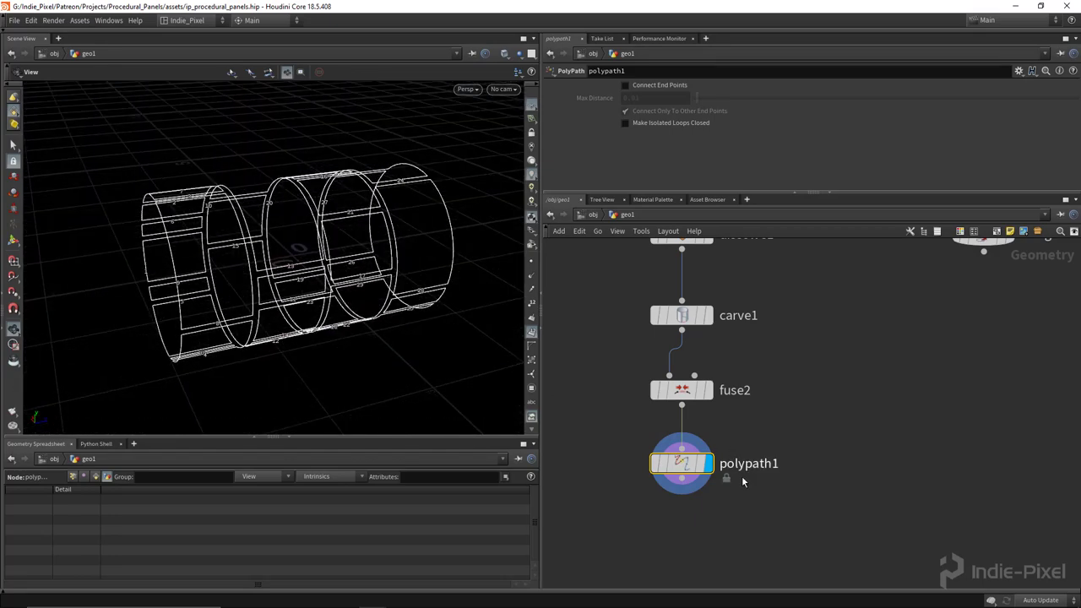
pyautogui.scroll(-3, 743, 481)
pyautogui.moveTo(740, 488); pyautogui.dragTo(740, 254)
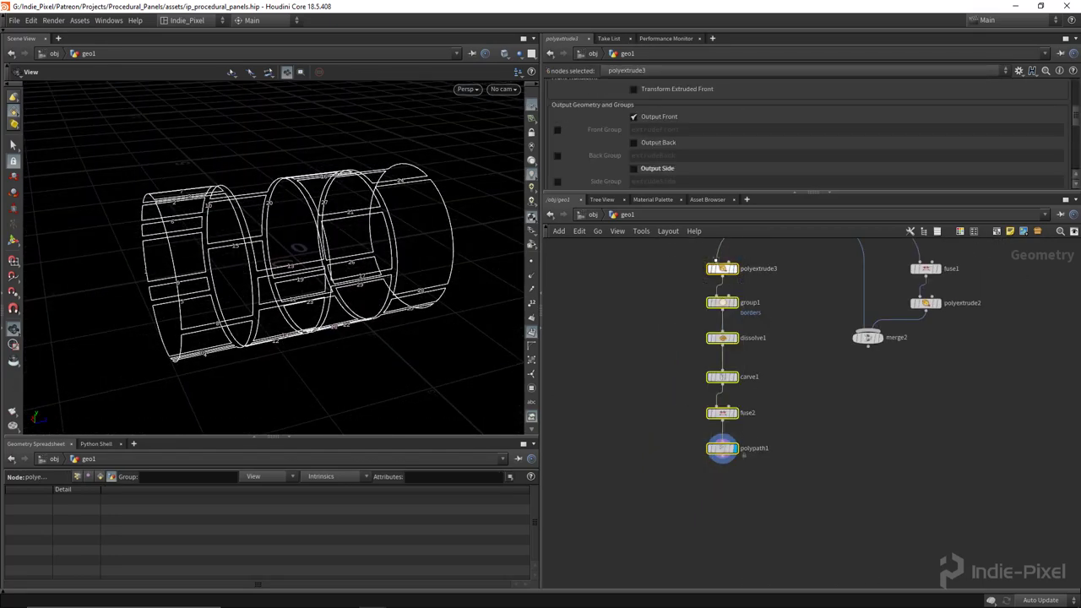
pyautogui.click(739, 483)
pyautogui.scroll(-1, 738, 476)
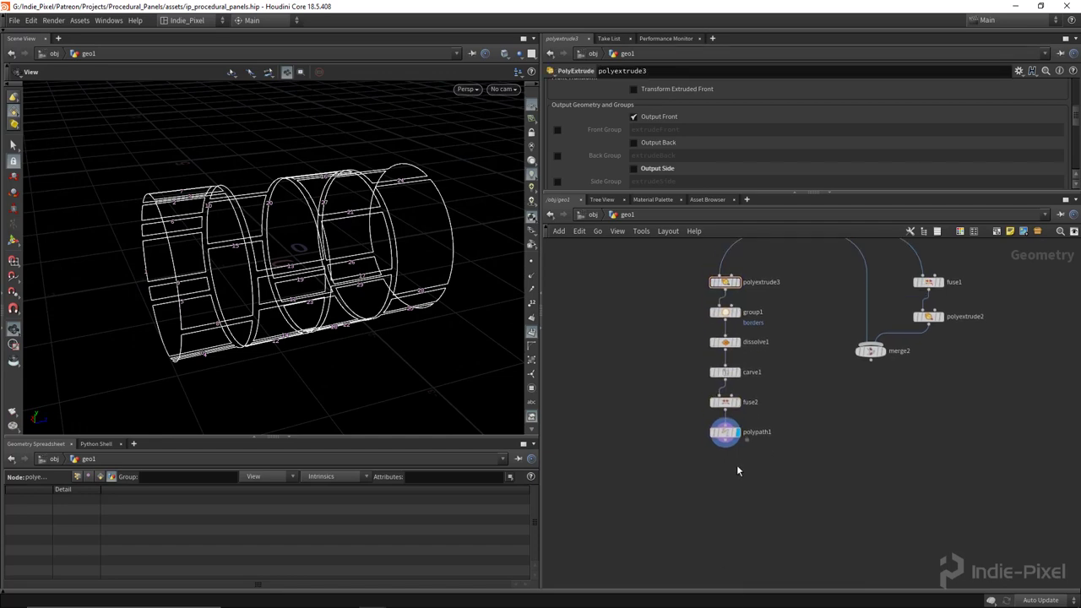
pyautogui.scroll(2, 739, 472)
# - Add resample1 under polypath1 and display its output
pyautogui.press('Tab')
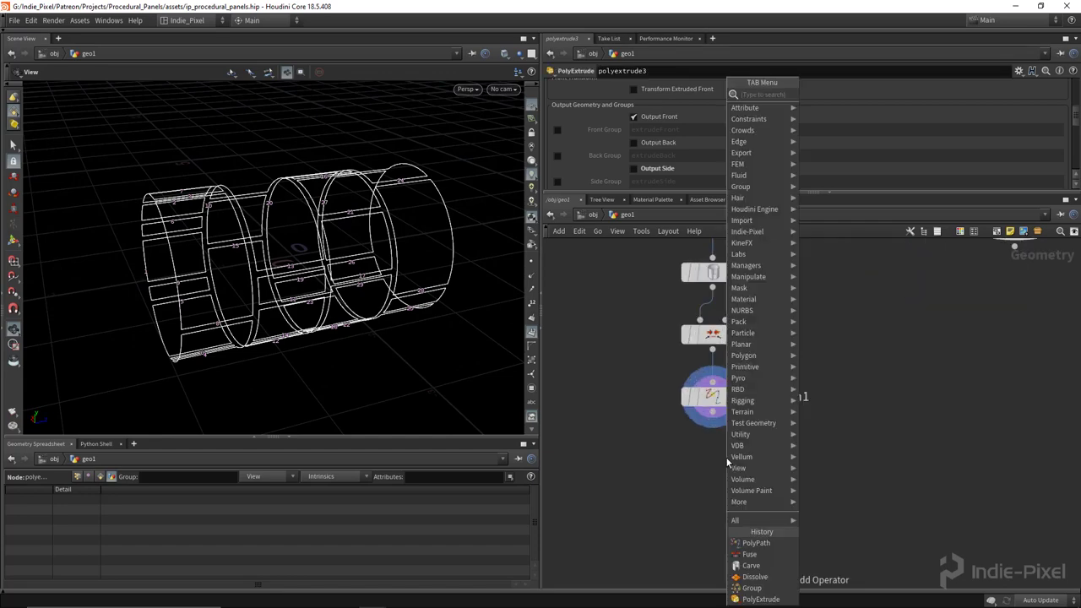
pyautogui.write('resa')
pyautogui.press('Return')
pyautogui.click(710, 465)
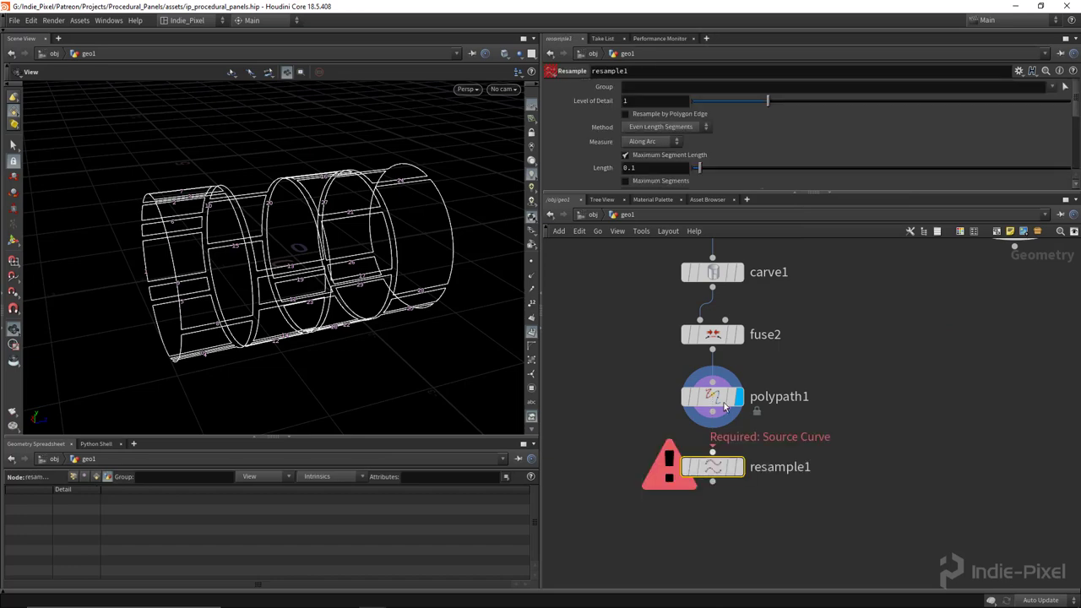
pyautogui.click(740, 469)
pyautogui.moveTo(411, 349); pyautogui.dragTo(330, 279)
pyautogui.scroll(5, 483, 222)
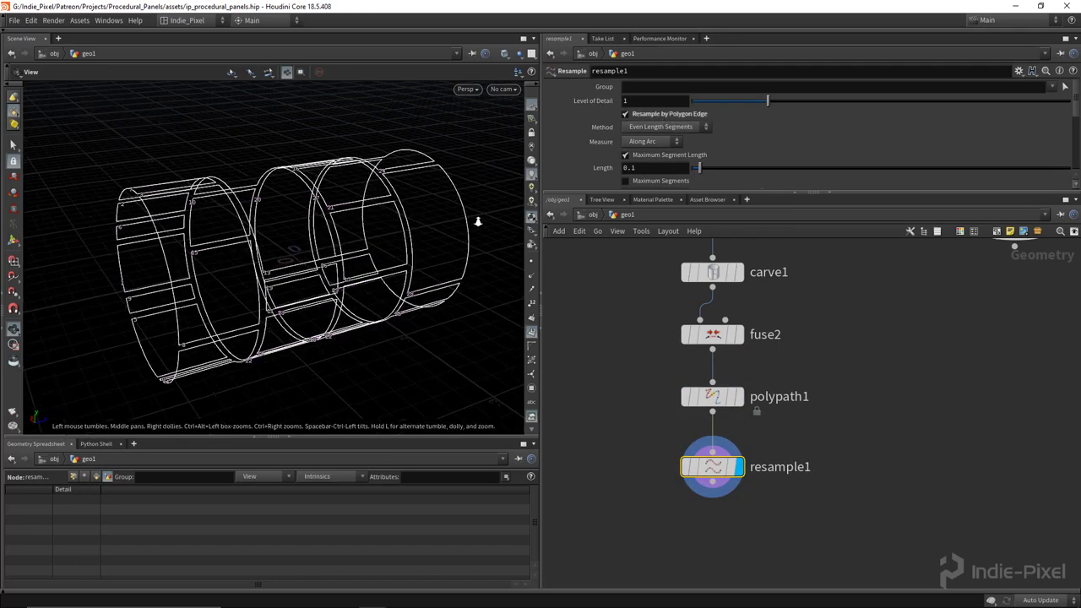
pyautogui.scroll(6, 319, 313)
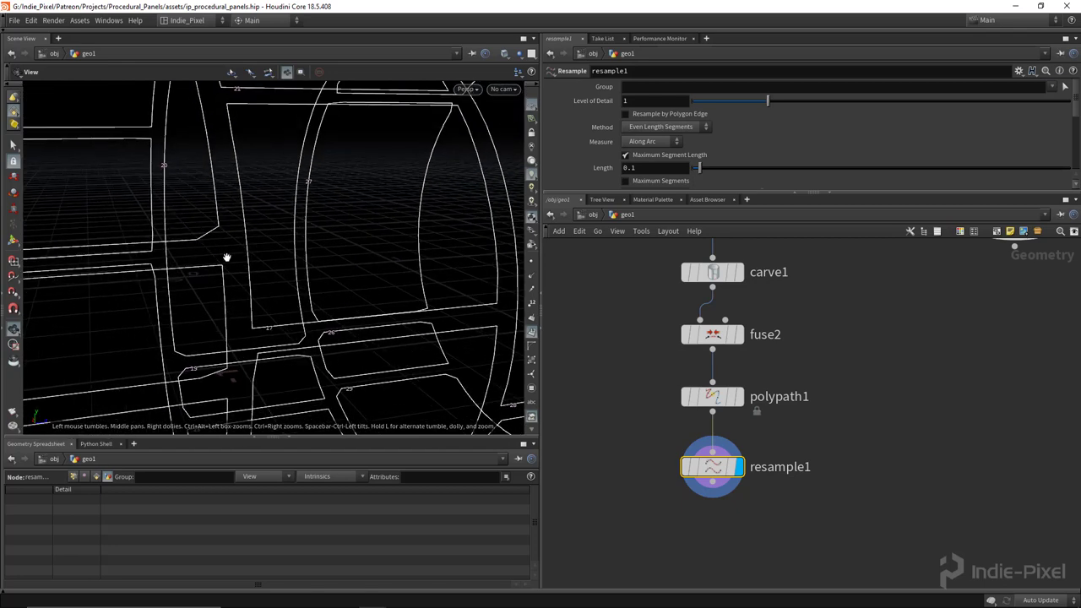
pyautogui.scroll(-5, 227, 257)
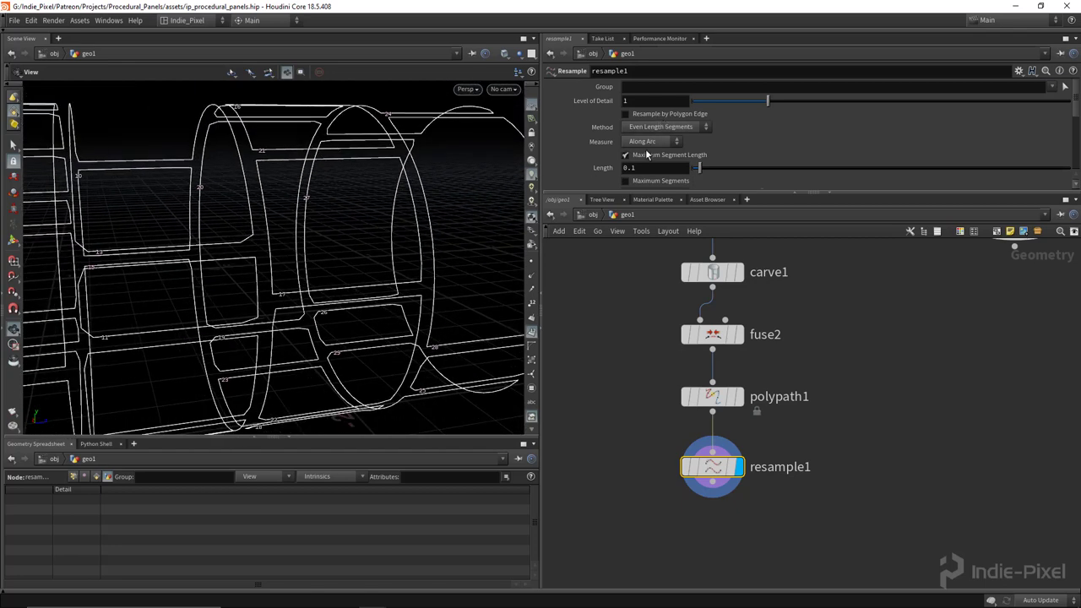
# - Enable Resample by Polygon Edge with 0.2 maximum length, then display carve1 to compare
pyautogui.click(670, 120)
pyautogui.moveTo(295, 255); pyautogui.dragTo(397, 240)
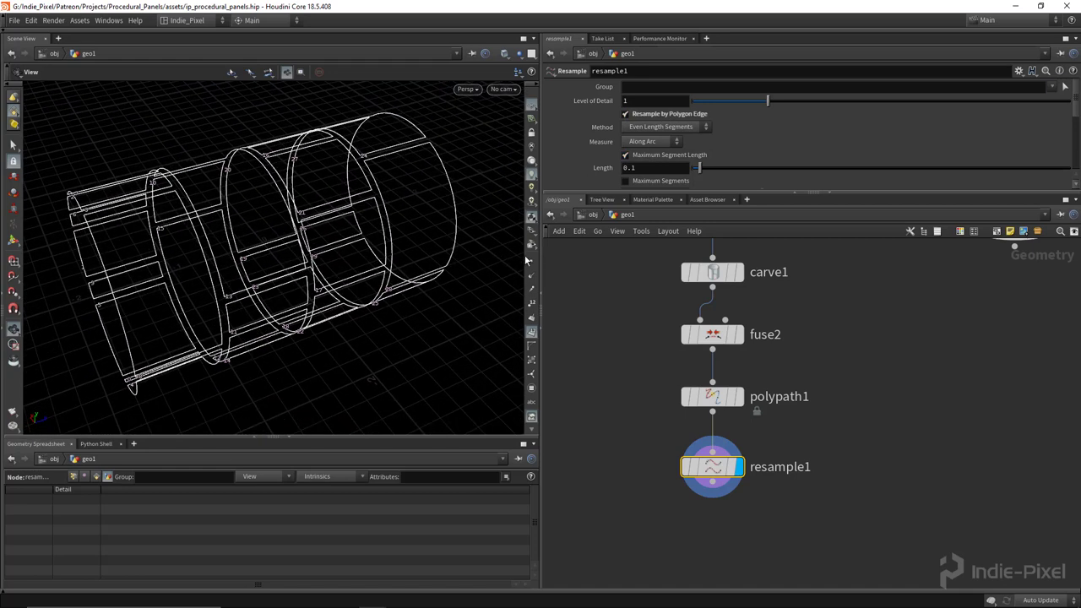
pyautogui.scroll(5, 321, 211)
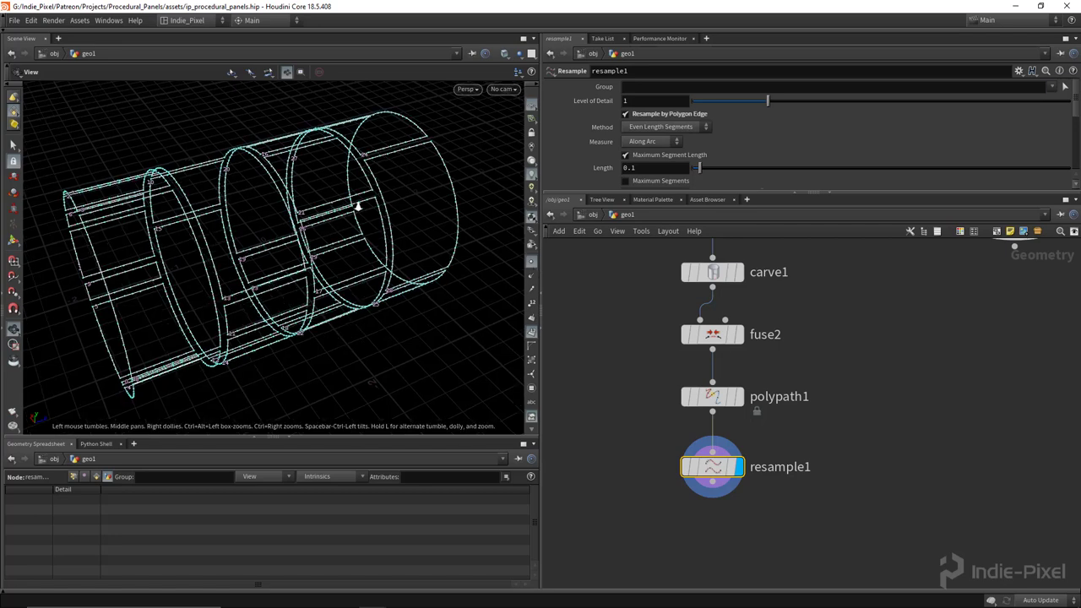
pyautogui.scroll(-1, 754, 145)
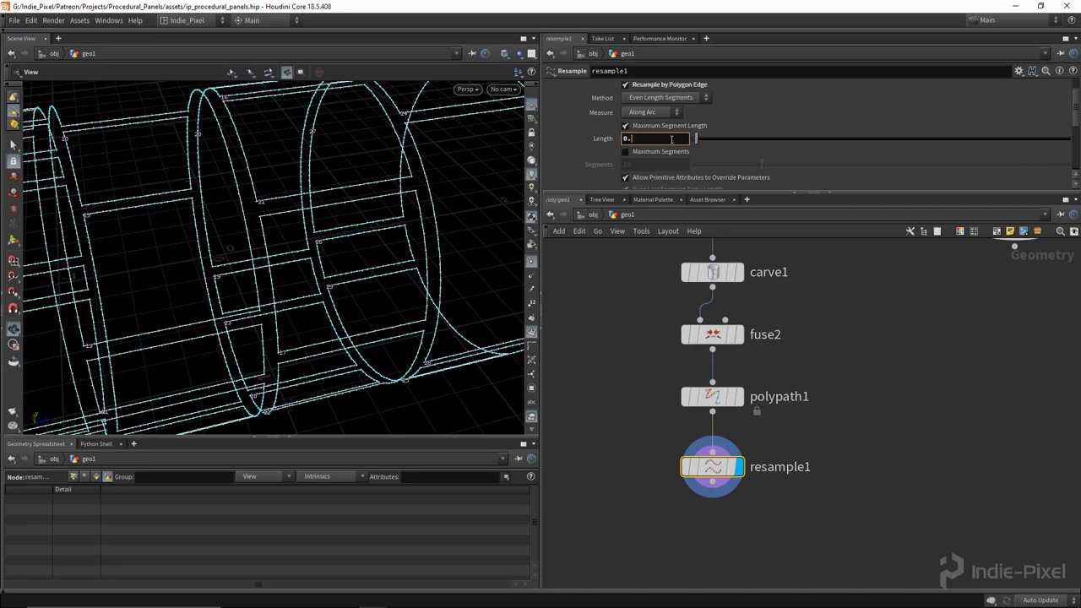
pyautogui.moveTo(379, 205); pyautogui.dragTo(440, 234)
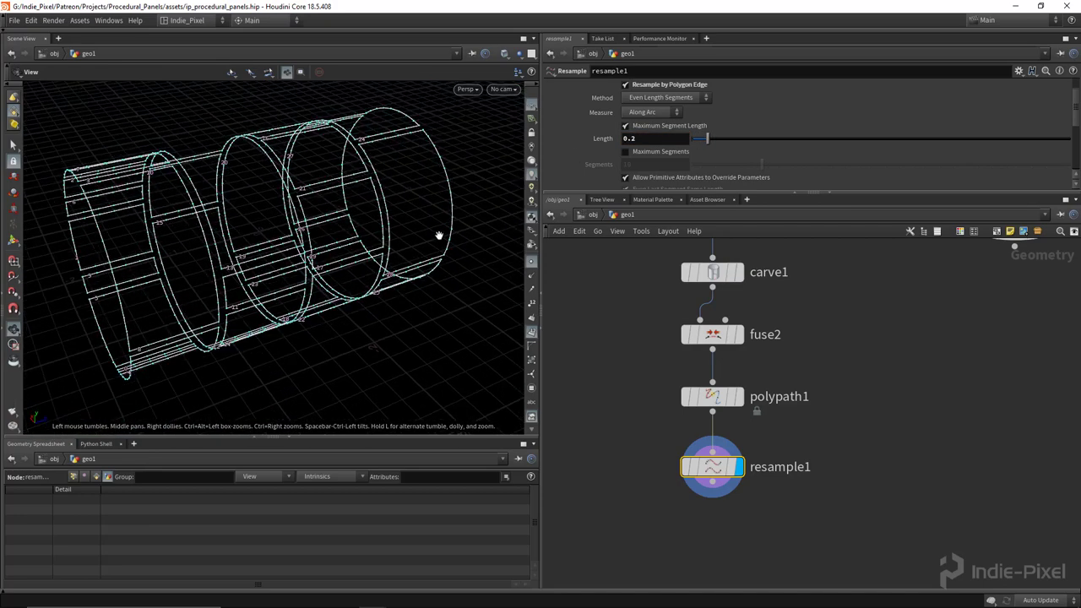
pyautogui.moveTo(589, 439); pyautogui.dragTo(595, 372, button='middle')
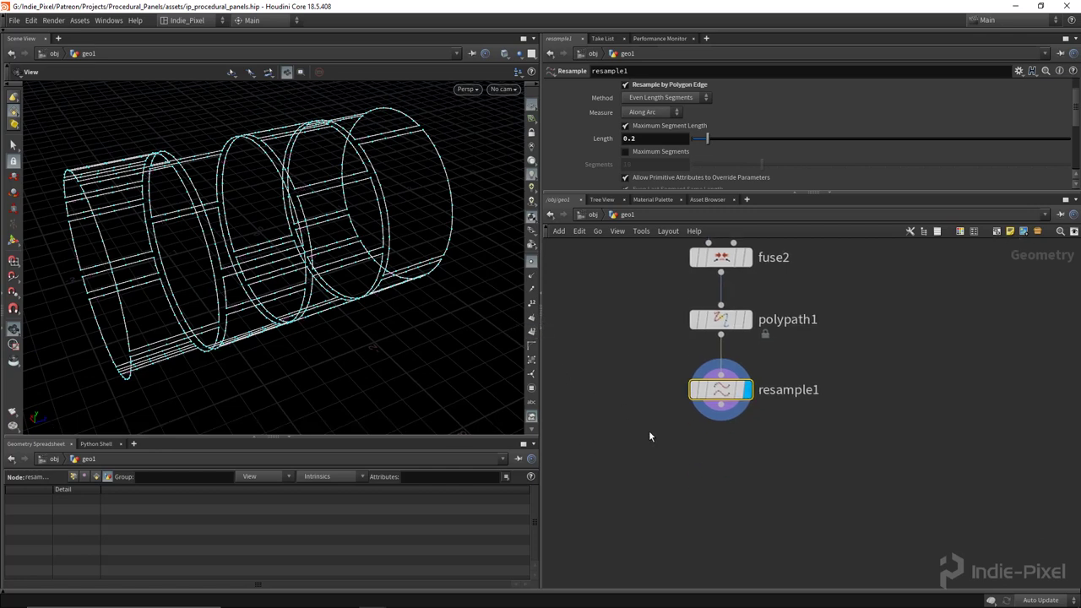
pyautogui.moveTo(245, 254); pyautogui.dragTo(304, 245)
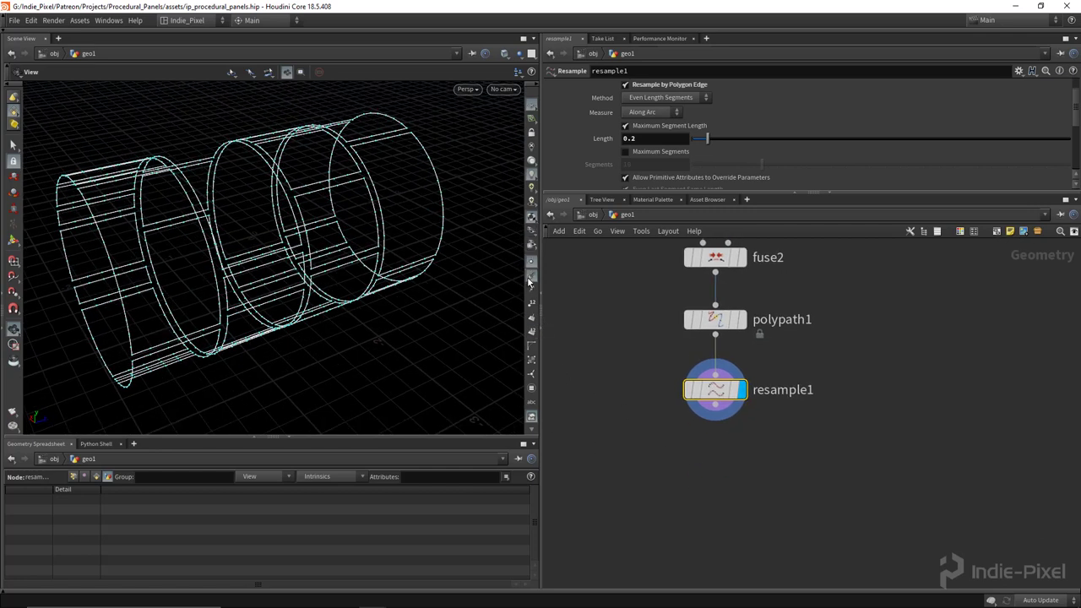
pyautogui.moveTo(473, 261); pyautogui.dragTo(319, 153)
pyautogui.scroll(-4, 558, 277)
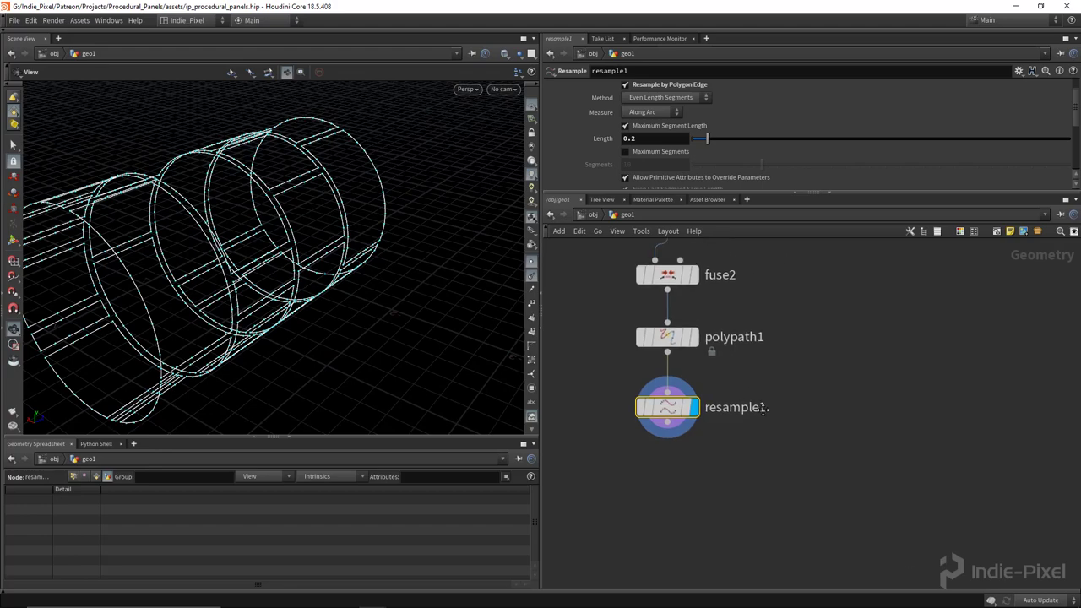
pyautogui.scroll(4, 699, 320)
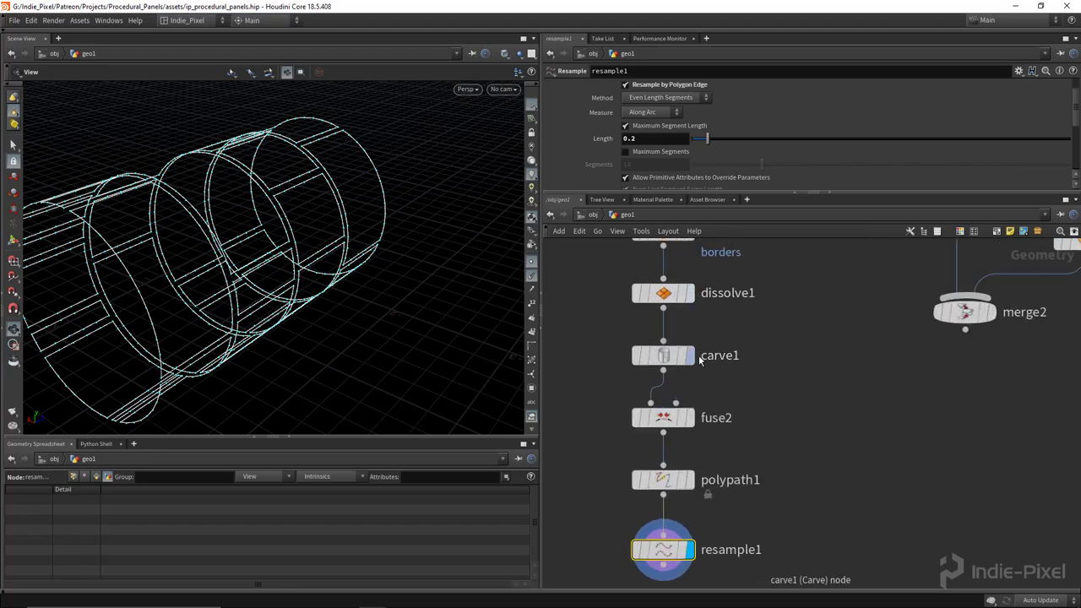
pyautogui.click(688, 353)
pyautogui.moveTo(337, 162); pyautogui.dragTo(207, 149)
# - Add attribtransfer1 with resample1 in the first input and carve1 in the second
pyautogui.click(688, 419)
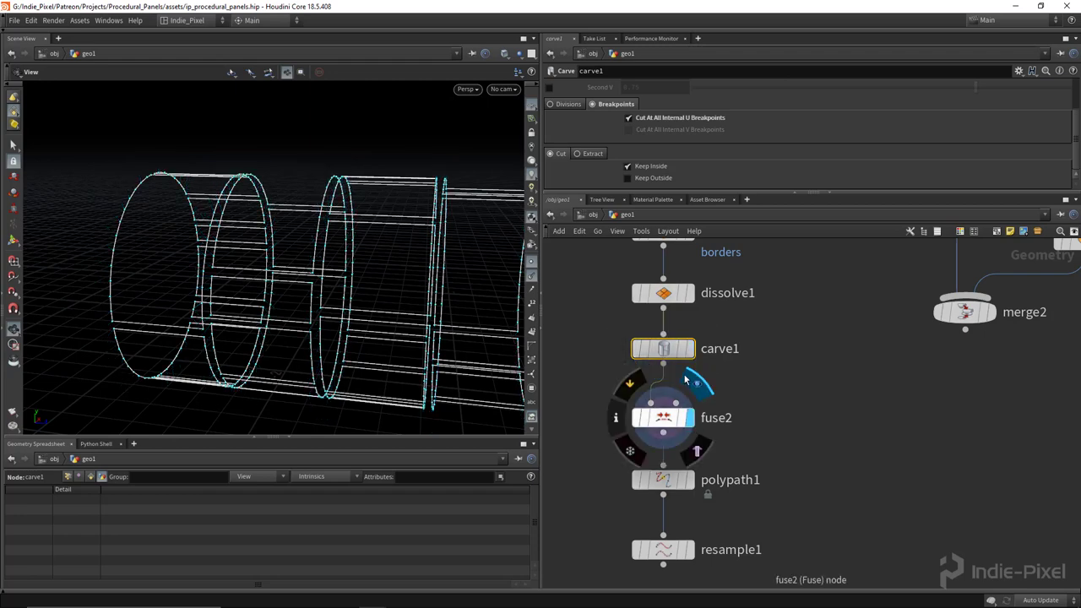
pyautogui.click(688, 348)
pyautogui.moveTo(771, 435); pyautogui.dragTo(688, 306, button='middle')
pyautogui.scroll(-1, 676, 479)
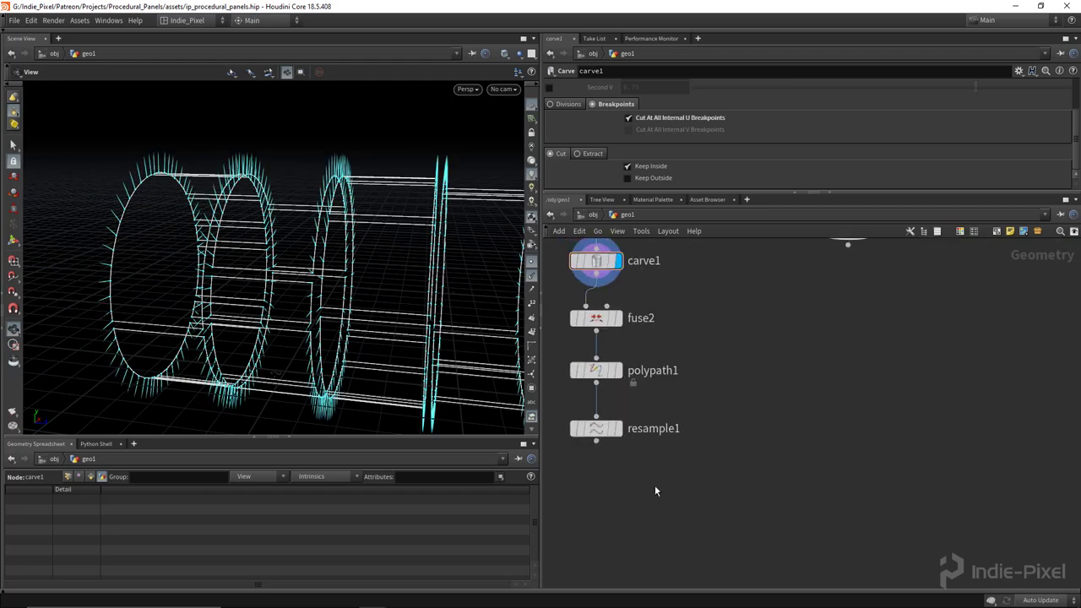
pyautogui.press('Tab')
pyautogui.write('attr')
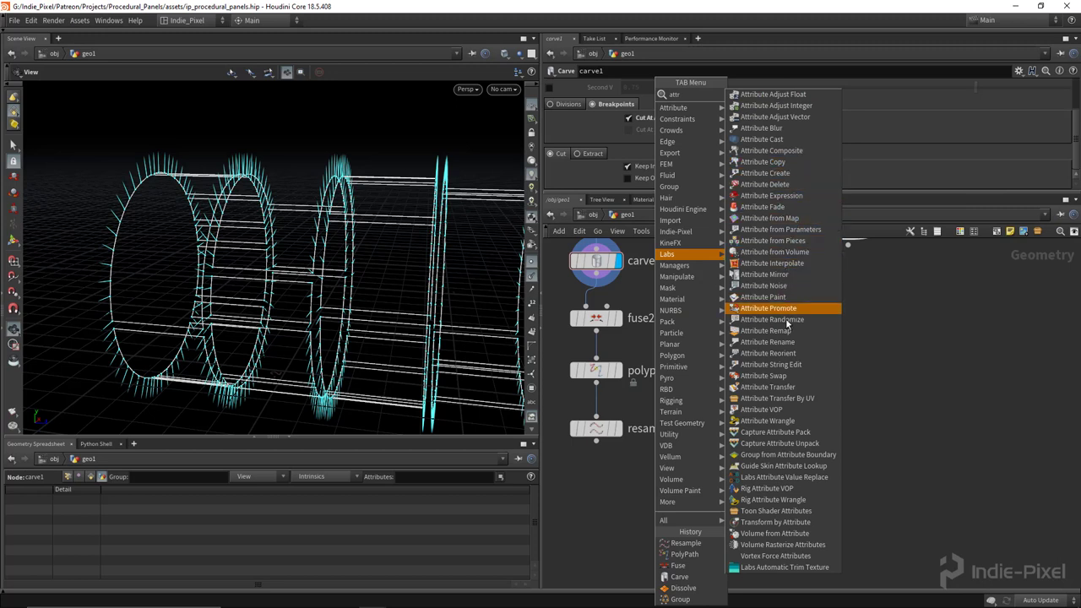
pyautogui.click(768, 387)
pyautogui.click(655, 496)
pyautogui.moveTo(595, 436); pyautogui.dragTo(620, 467)
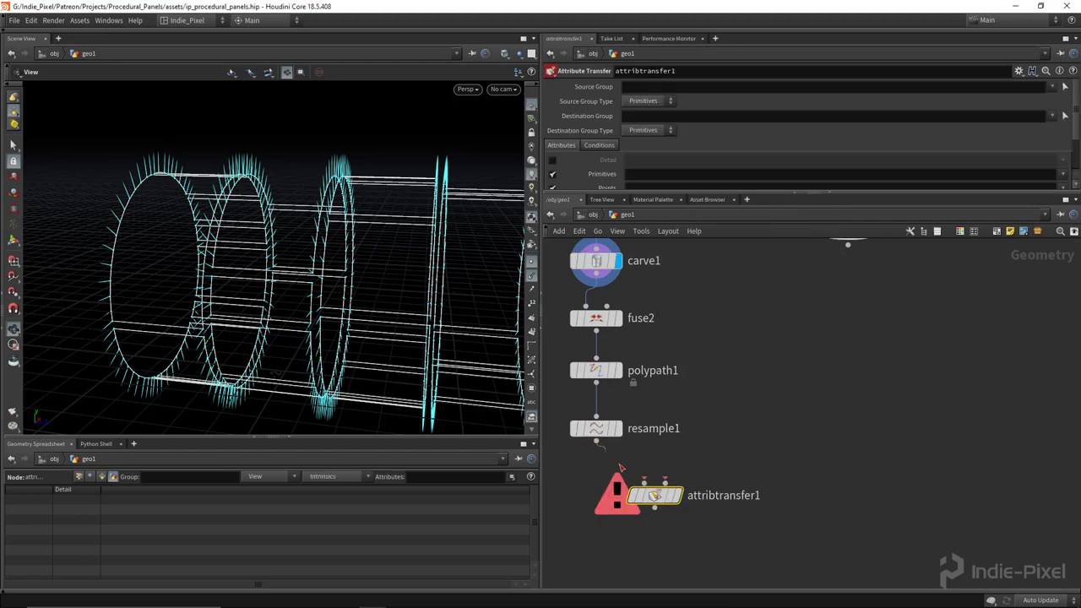
pyautogui.moveTo(607, 282); pyautogui.dragTo(682, 499)
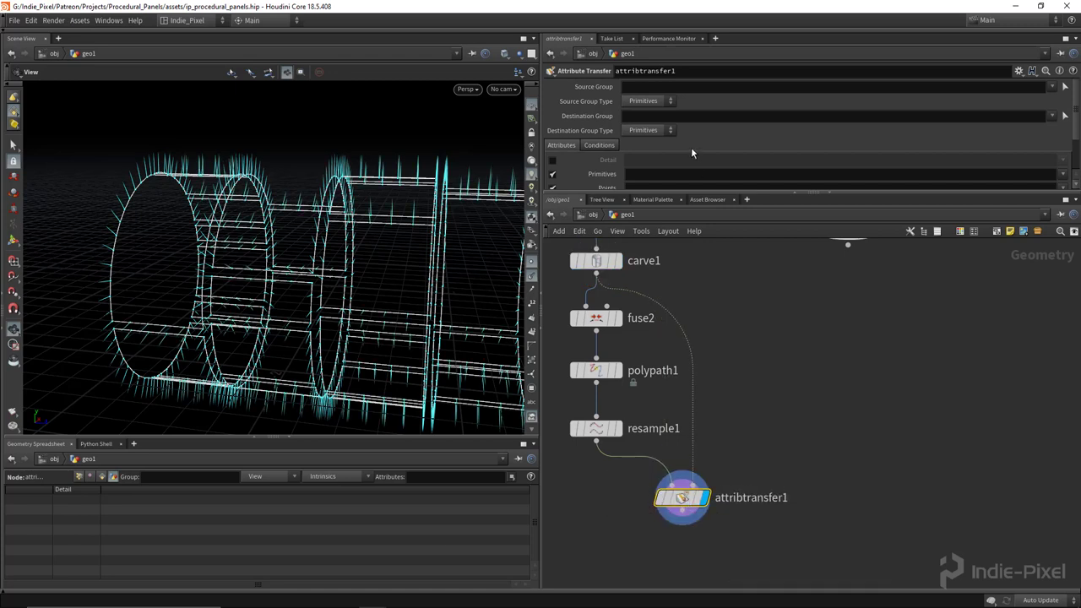
# - Exclude primitive attributes and transfer the N point attribute
pyautogui.scroll(-2, 691, 147)
pyautogui.click(552, 122)
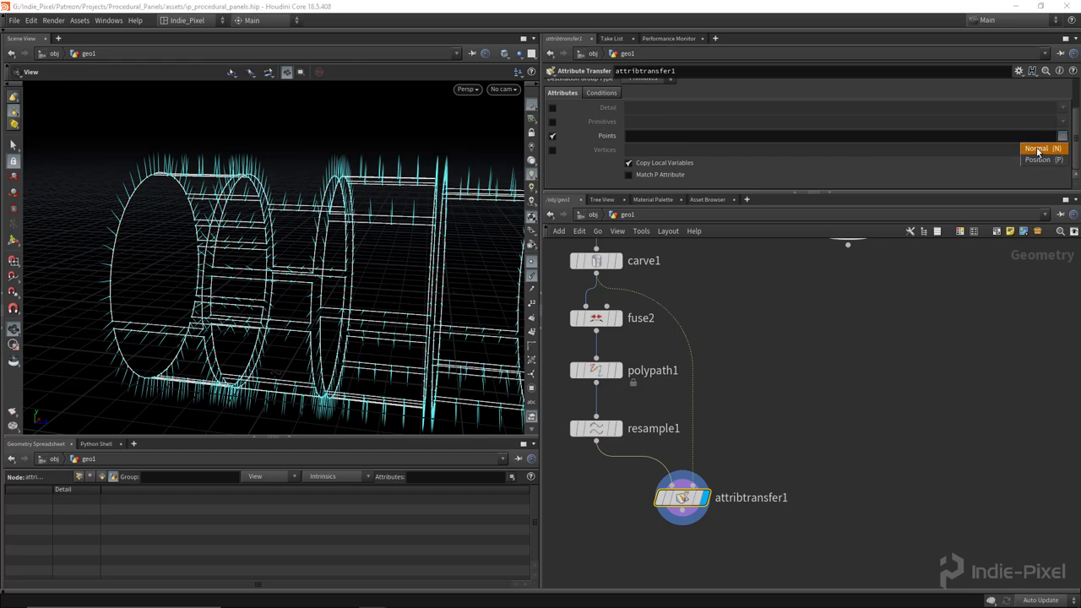
pyautogui.click(1041, 148)
pyautogui.moveTo(715, 515); pyautogui.dragTo(736, 484, button='middle')
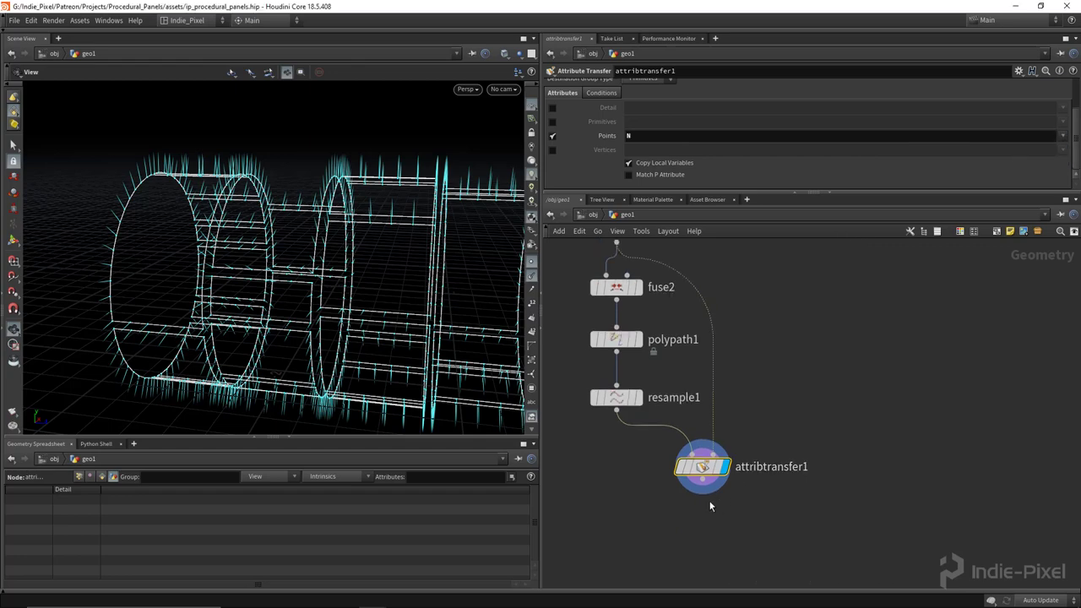
pyautogui.moveTo(710, 505); pyautogui.dragTo(738, 408, button='middle')
pyautogui.press('Tab')
# - Add a displayed polygon sphere1 with frequency 5
pyautogui.write('s')
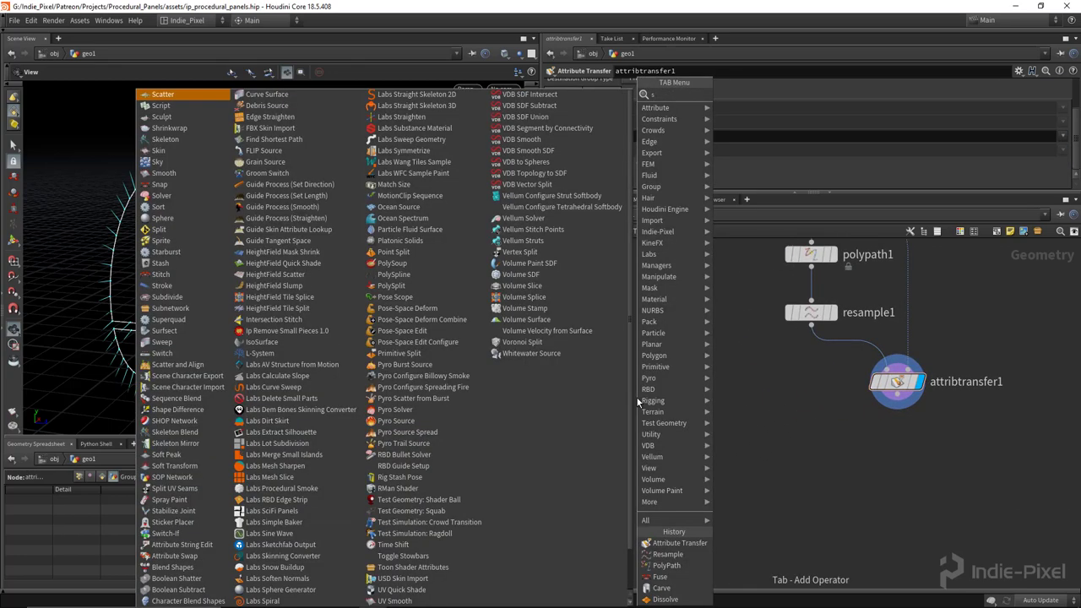
pyautogui.write('phere')
pyautogui.press('Return')
pyautogui.click(651, 384)
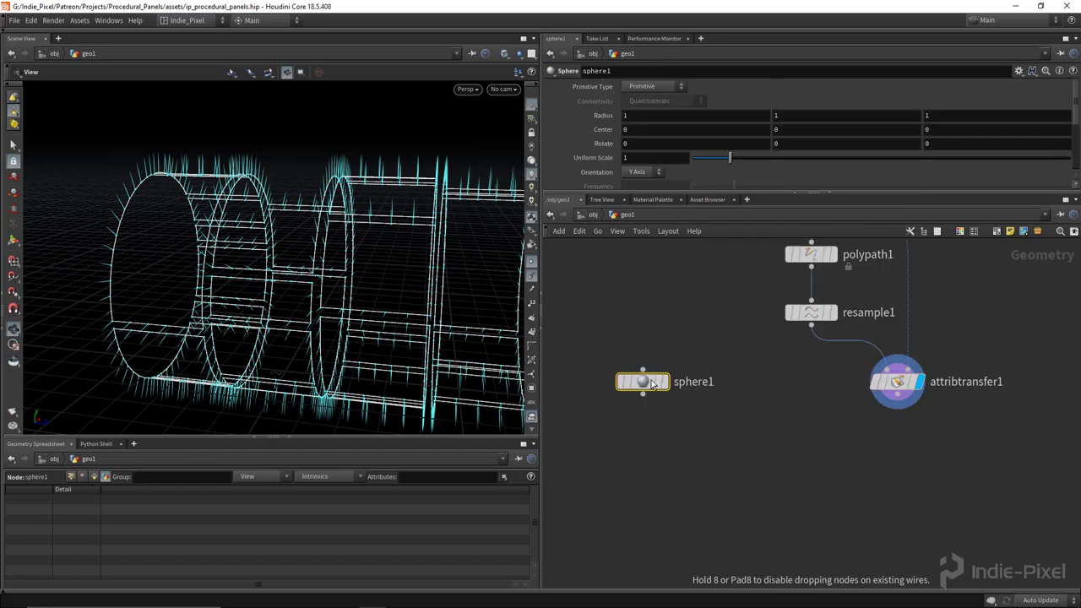
pyautogui.click(664, 382)
pyautogui.click(649, 88)
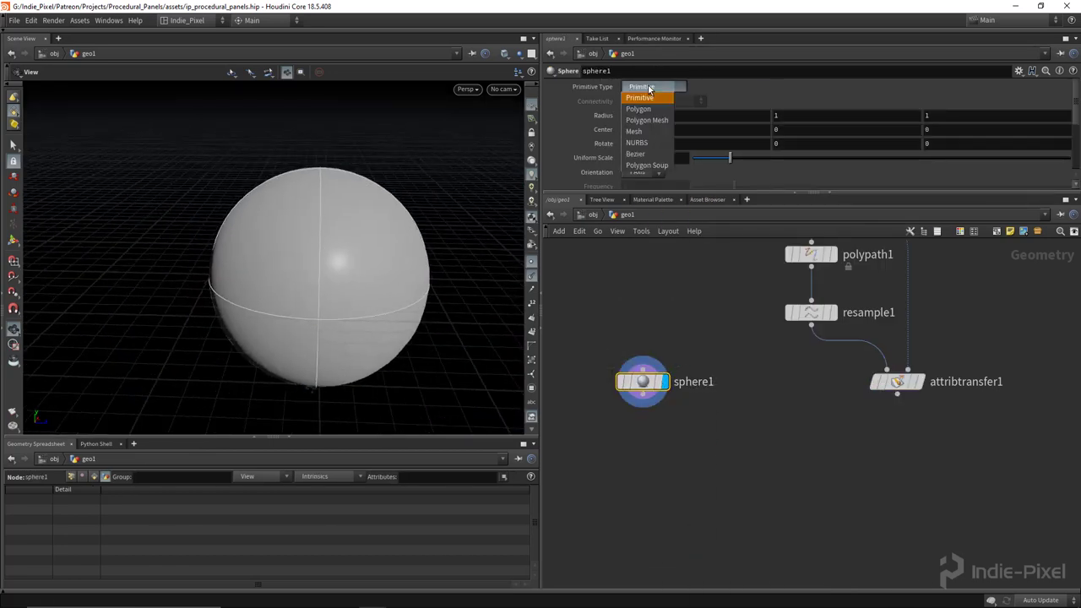
pyautogui.click(639, 109)
pyautogui.moveTo(357, 313); pyautogui.dragTo(321, 304)
pyautogui.scroll(-3, 682, 132)
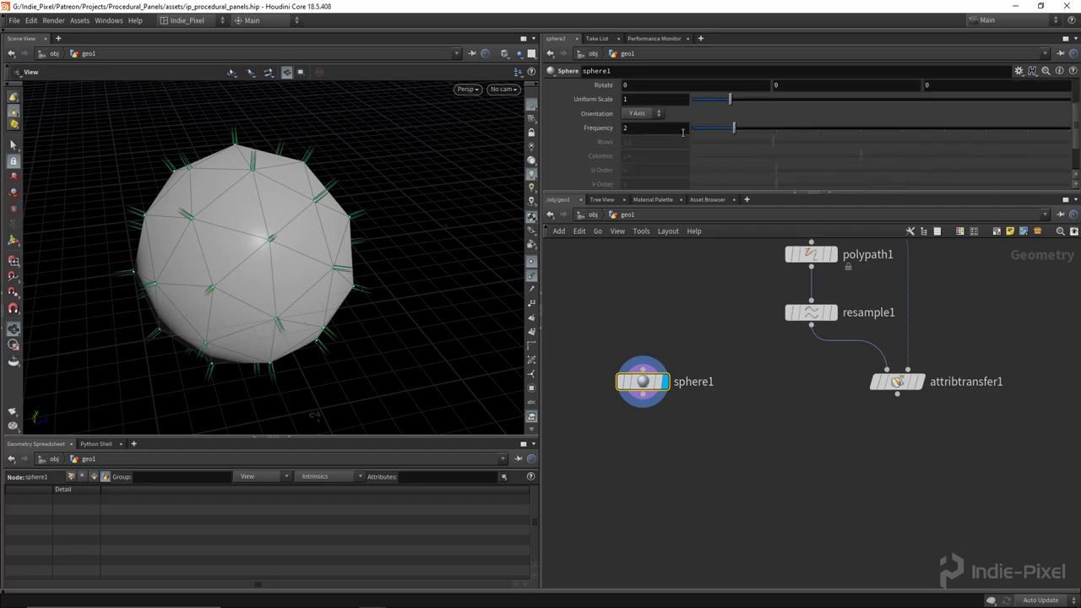
pyautogui.moveTo(723, 131); pyautogui.dragTo(847, 127)
pyautogui.scroll(-2, 285, 231)
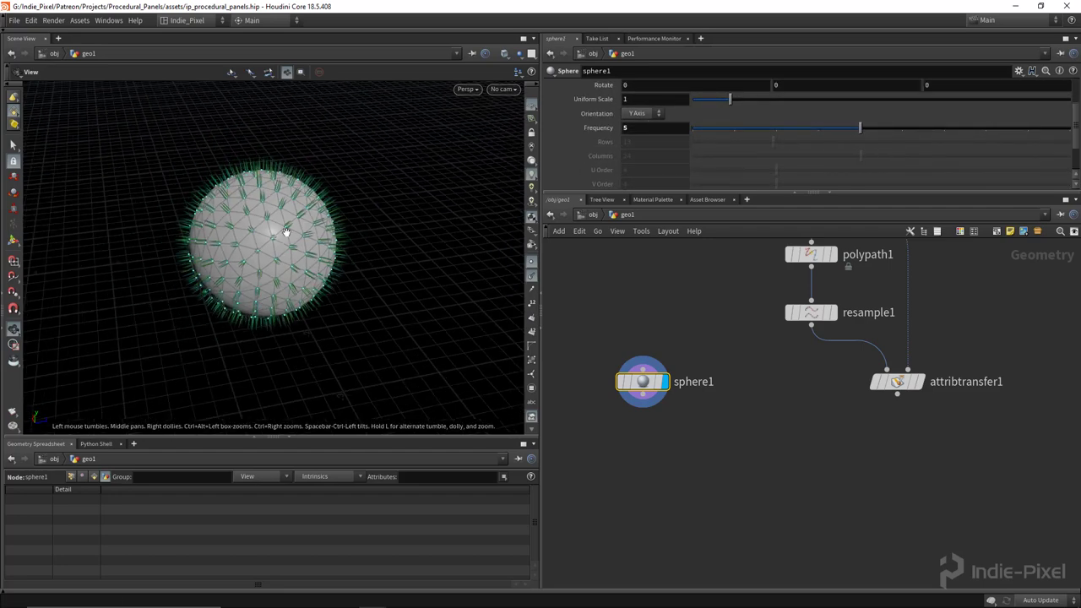
pyautogui.moveTo(285, 232); pyautogui.dragTo(293, 174)
pyautogui.scroll(2, 306, 229)
pyautogui.moveTo(653, 447); pyautogui.dragTo(658, 419, button='middle')
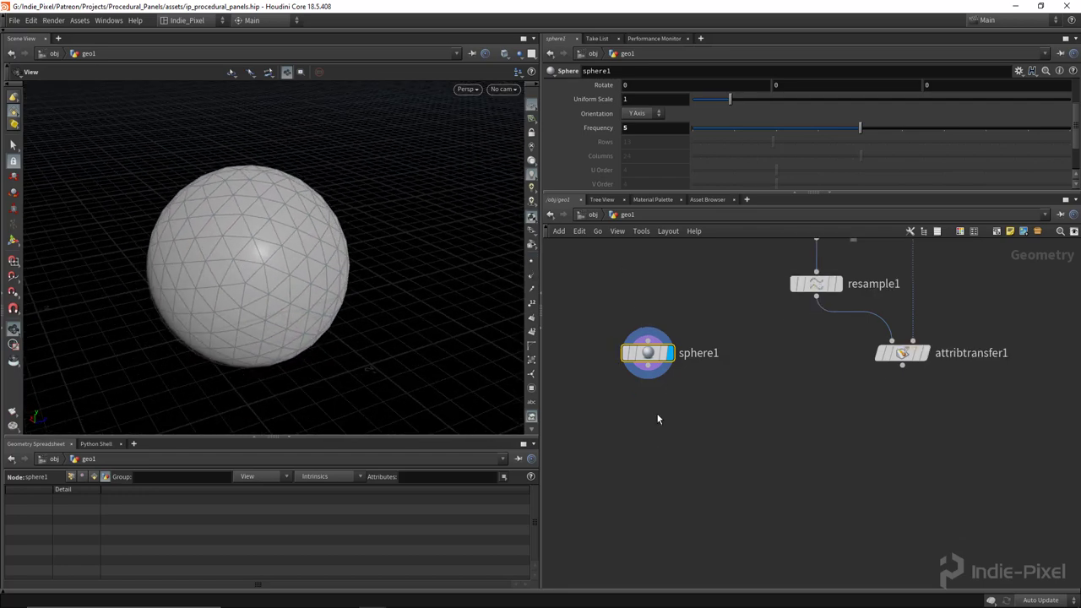
# - Add clip1 under sphere1 with the Z direction component set to 1
pyautogui.press('Tab')
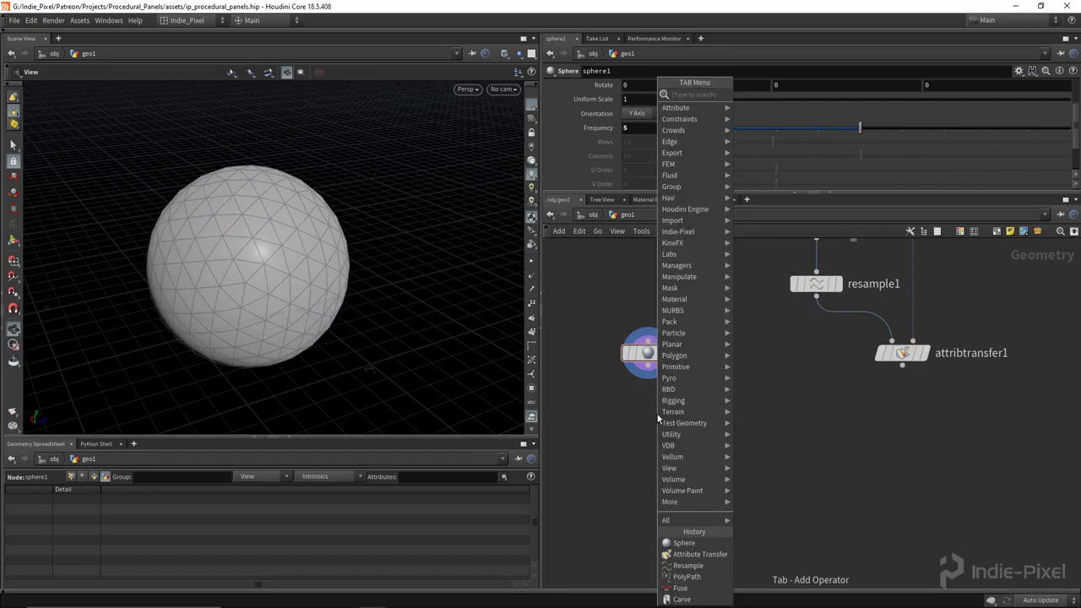
pyautogui.write('attrib')
pyautogui.press('Return')
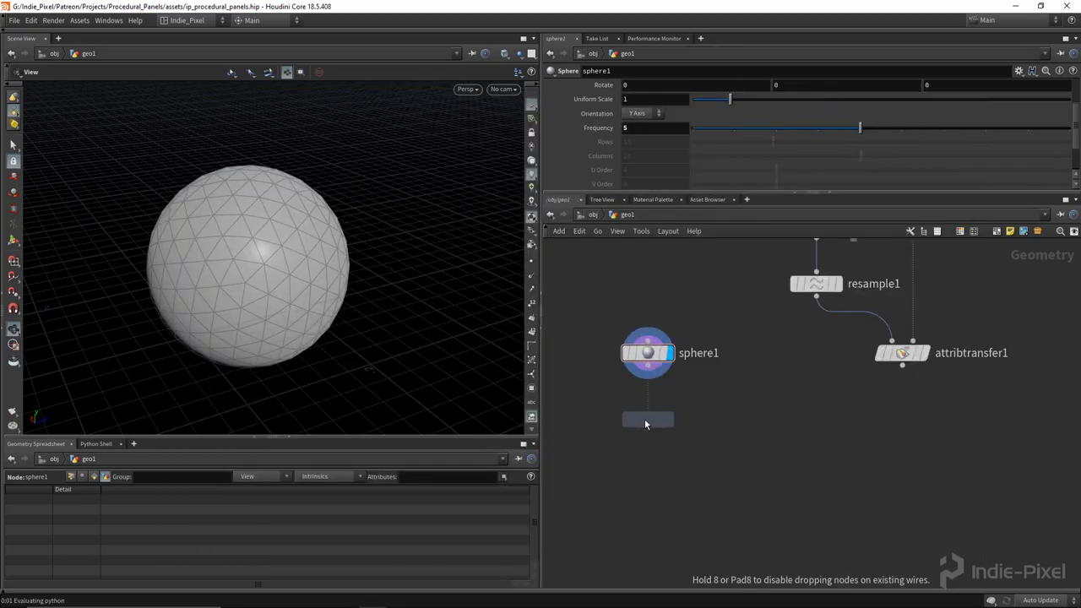
pyautogui.click(647, 417)
pyautogui.click(947, 148)
pyautogui.write('1')
pyautogui.press('Return')
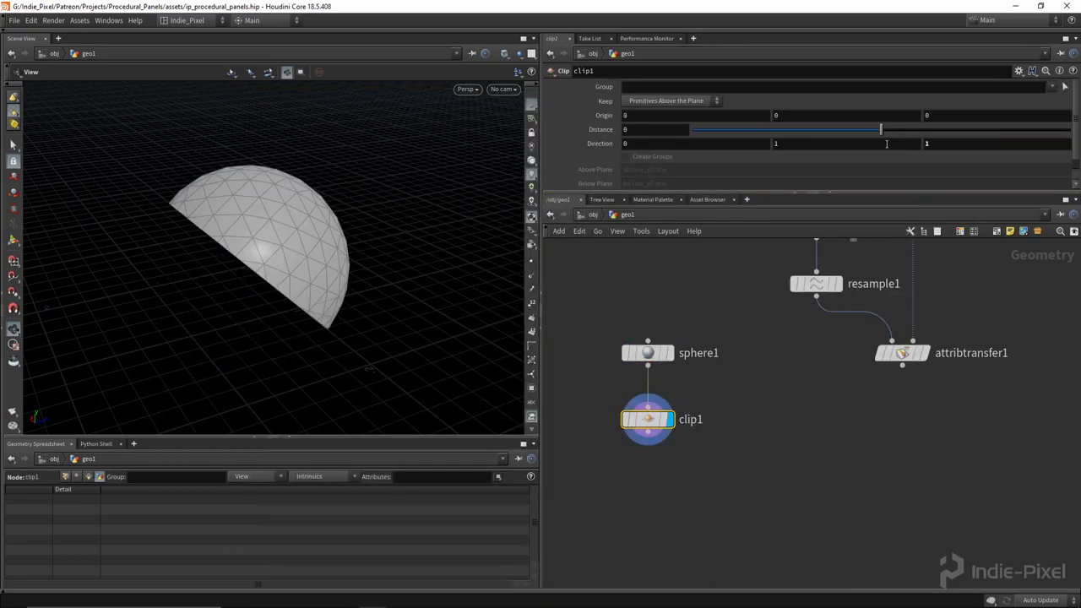
pyautogui.moveTo(338, 220); pyautogui.dragTo(266, 280)
# - Display attribtransfer1 with point normals shown on the tubes
pyautogui.click(925, 353)
pyautogui.click(902, 353)
pyautogui.click(533, 283)
pyautogui.scroll(3, 391, 270)
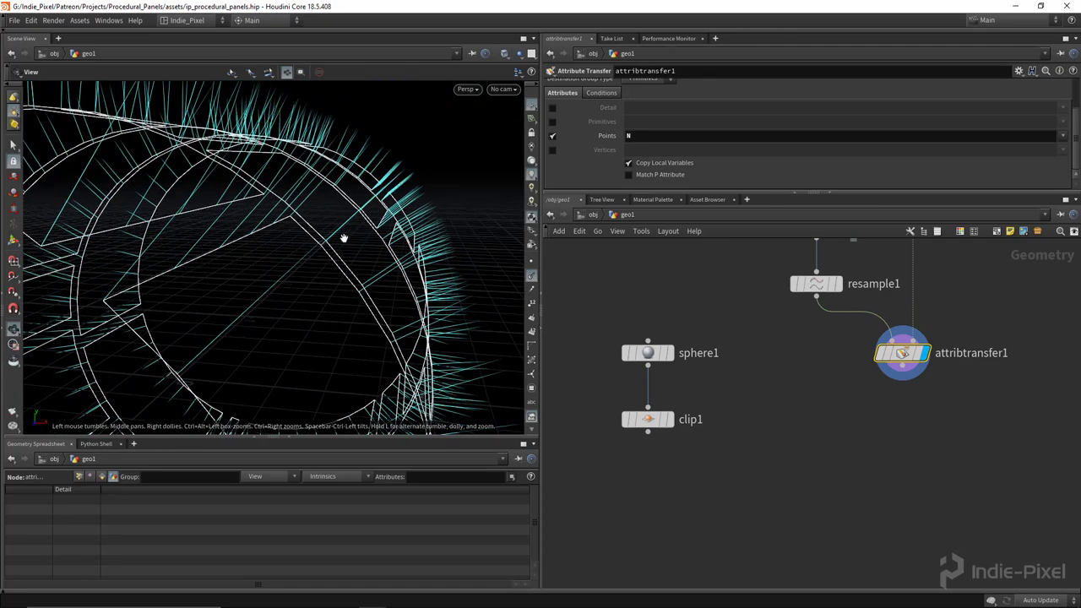
# - Arrange sphere1 above clip1 and display the clipped half-sphere
pyautogui.keyDown('shift'); pyautogui.moveTo(650, 423); pyautogui.dragTo(622, 360); pyautogui.keyUp('shift')
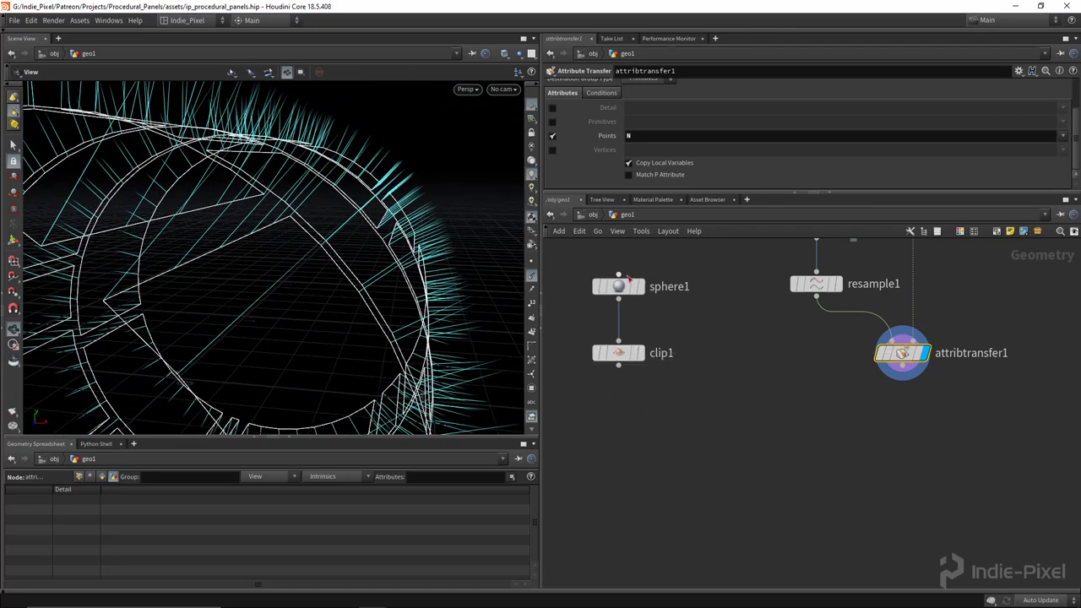
pyautogui.moveTo(628, 279); pyautogui.dragTo(627, 299)
pyautogui.click(639, 353)
pyautogui.scroll(-5, 197, 251)
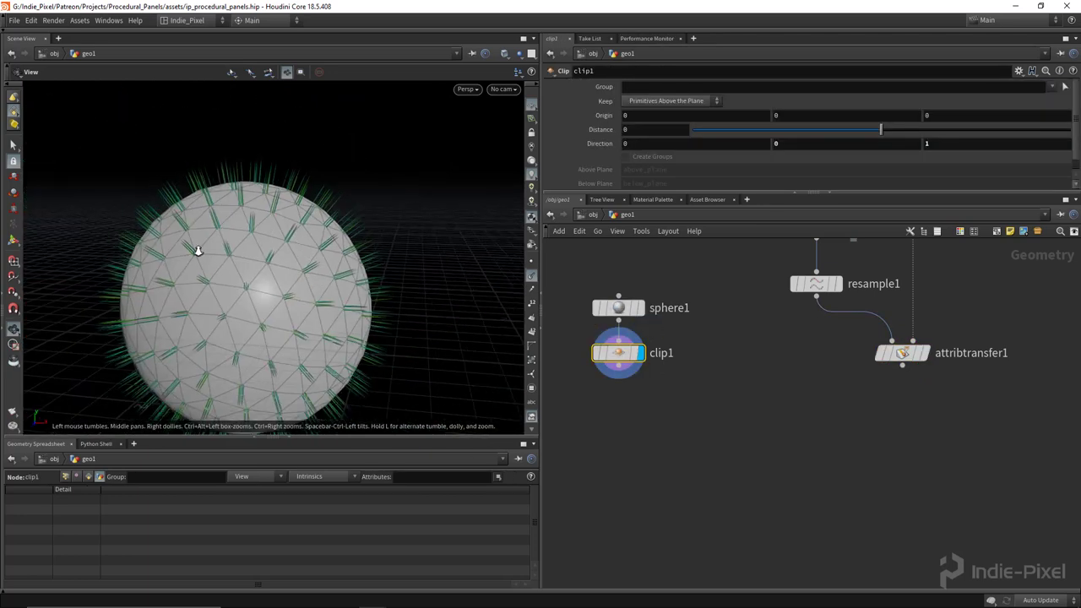
pyautogui.scroll(-5, 198, 251)
pyautogui.moveTo(197, 250); pyautogui.dragTo(279, 269)
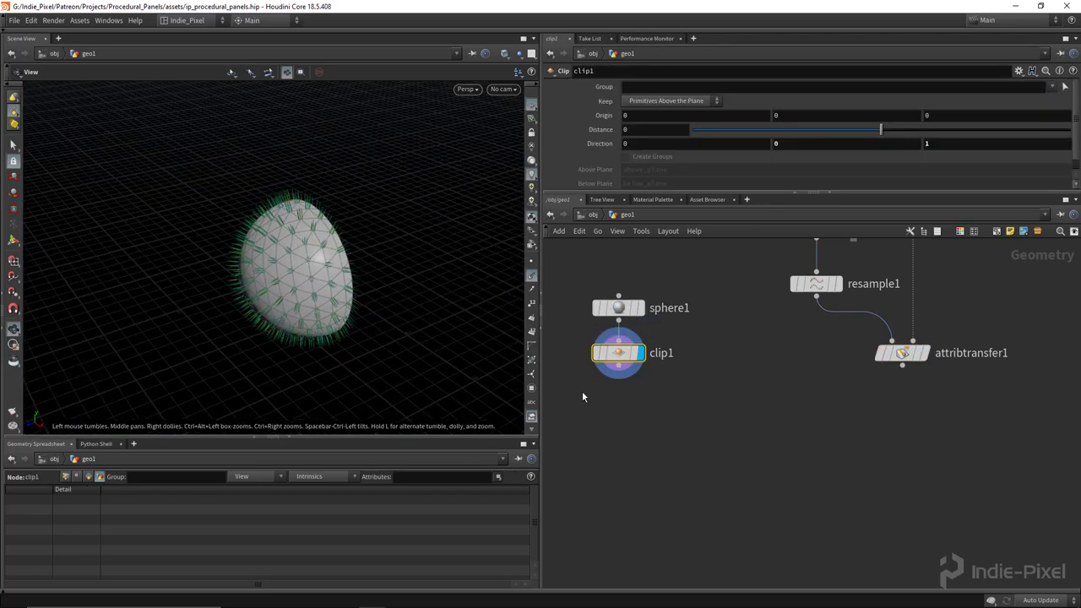
pyautogui.moveTo(617, 443)
pyautogui.mouseDown(button='middle')
pyautogui.moveTo(641, 430)
pyautogui.moveTo(630, 432)
pyautogui.mouseUp(button='middle')
pyautogui.press('Tab')
# - Add transform1 under clip1, start lowering Scale Z, and display it
pyautogui.moveTo(647, 183)
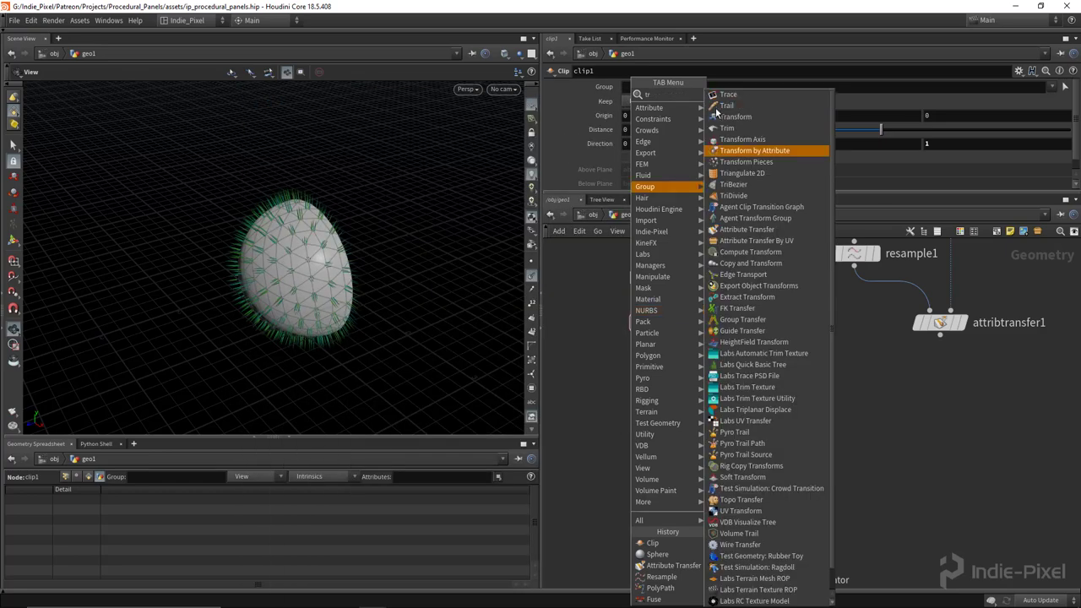
pyautogui.click(781, 109)
pyautogui.click(657, 394)
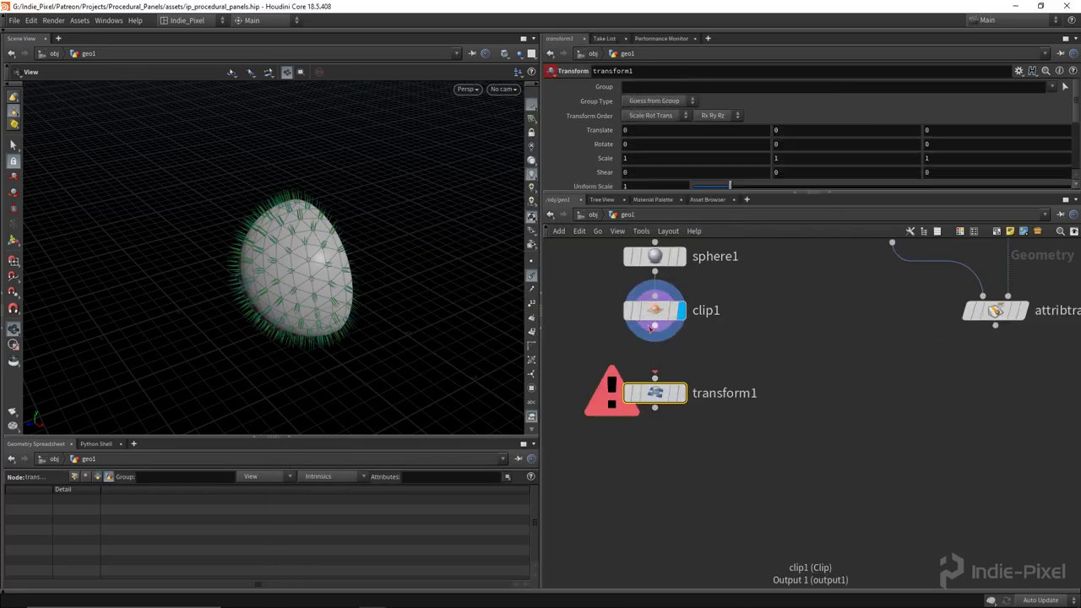
pyautogui.moveTo(657, 335); pyautogui.dragTo(663, 399)
pyautogui.scroll(2, 663, 401)
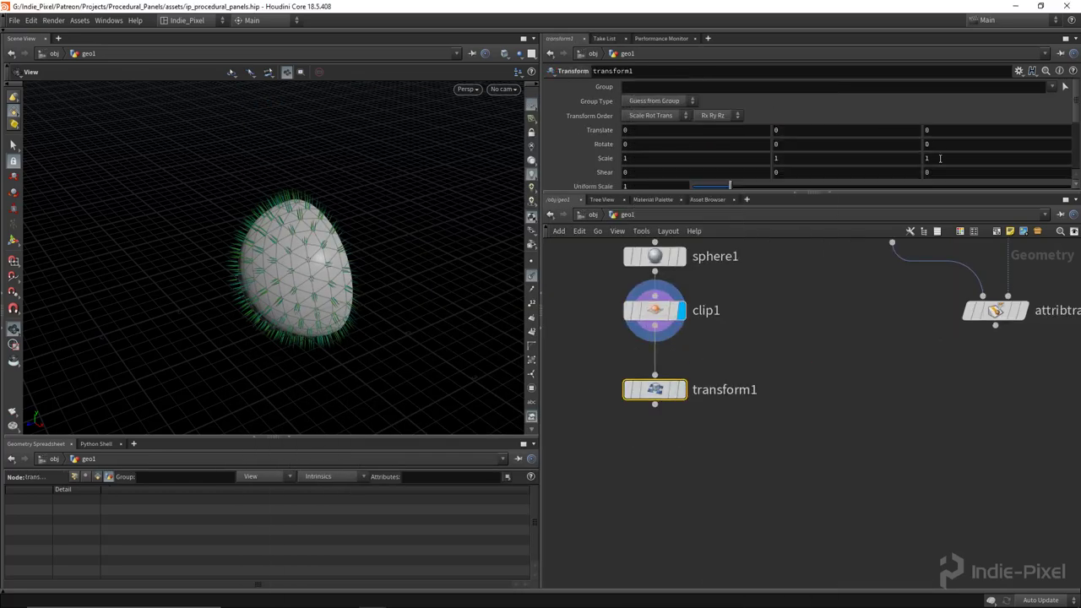
pyautogui.moveTo(940, 158); pyautogui.dragTo(939, 186, button='middle')
pyautogui.moveTo(830, 192); pyautogui.dragTo(807, 194, button='middle')
pyautogui.click(682, 393)
# - Settle transform1's Scale Z at 0.624 and hide the point normals
pyautogui.moveTo(940, 158); pyautogui.dragTo(940, 155, button='middle')
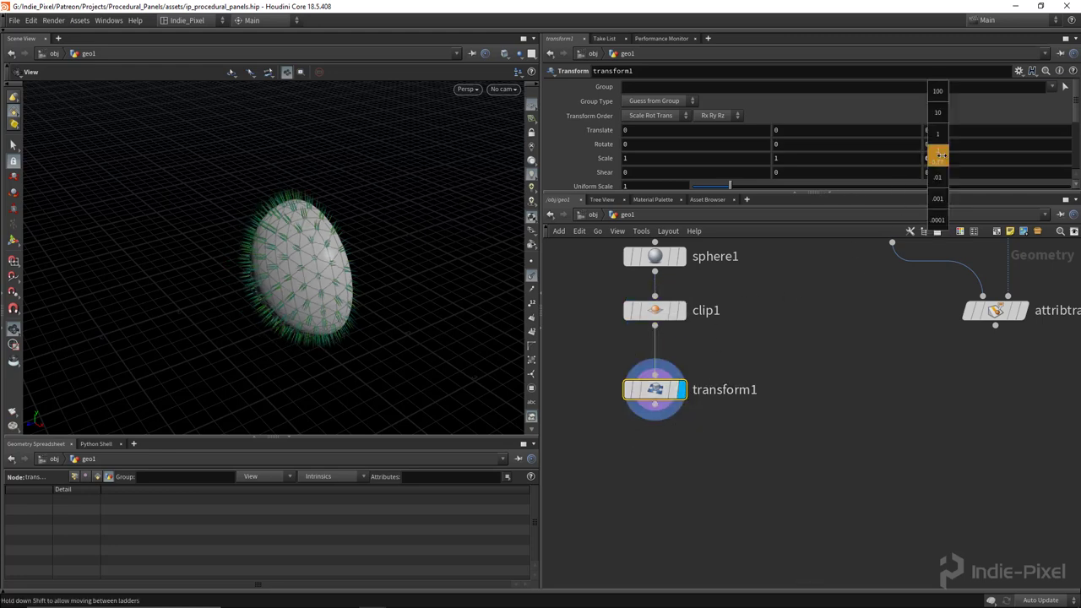
pyautogui.moveTo(934, 203); pyautogui.dragTo(304, 176, button='middle')
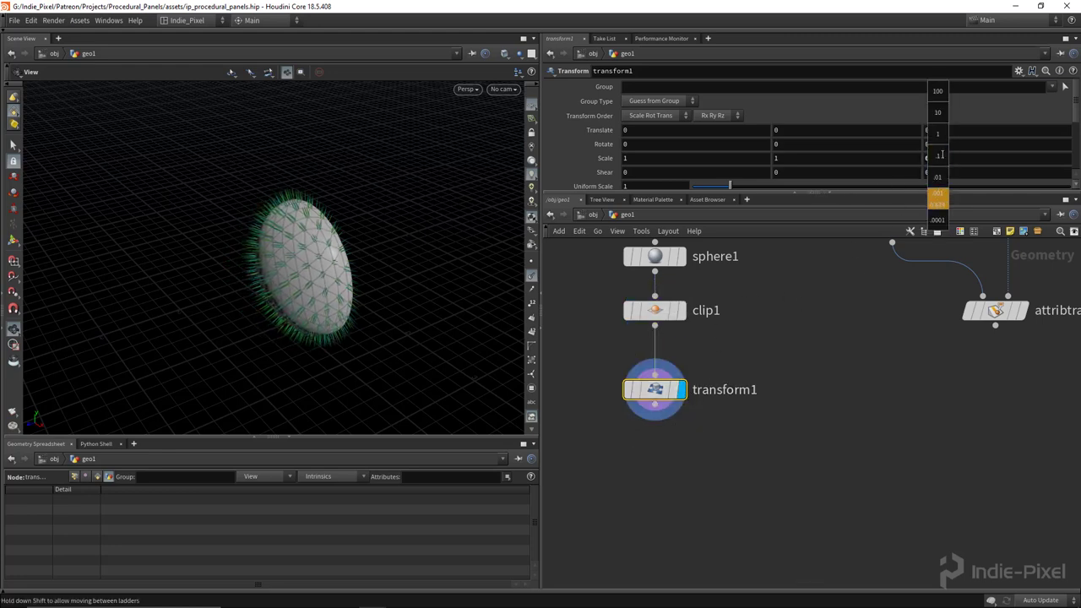
pyautogui.moveTo(940, 156); pyautogui.dragTo(941, 156, button='middle')
pyautogui.moveTo(312, 232); pyautogui.dragTo(459, 244)
pyautogui.click(531, 276)
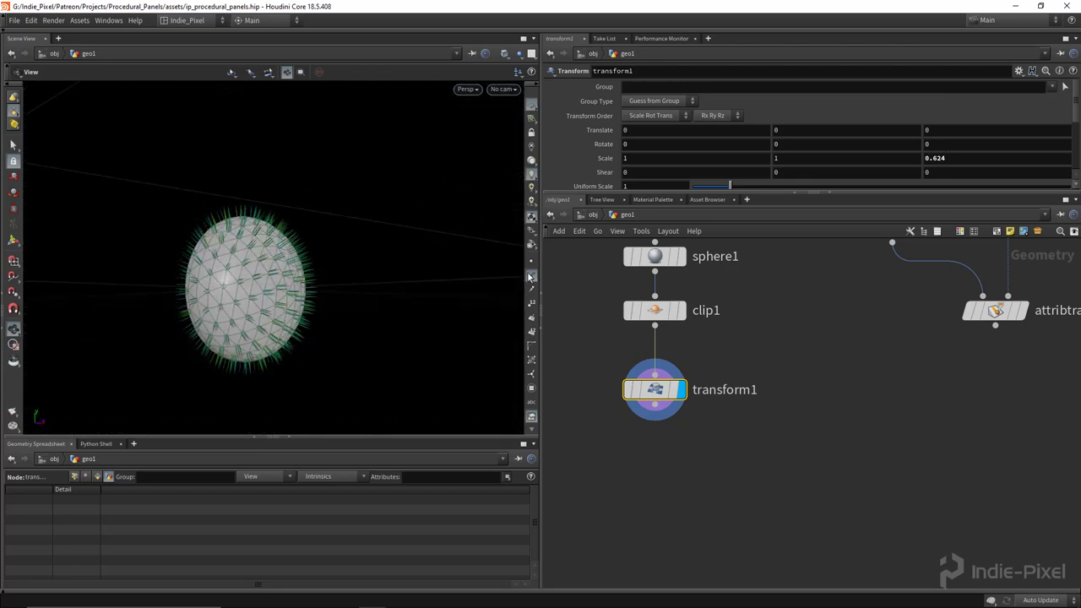
pyautogui.moveTo(290, 278); pyautogui.dragTo(202, 321)
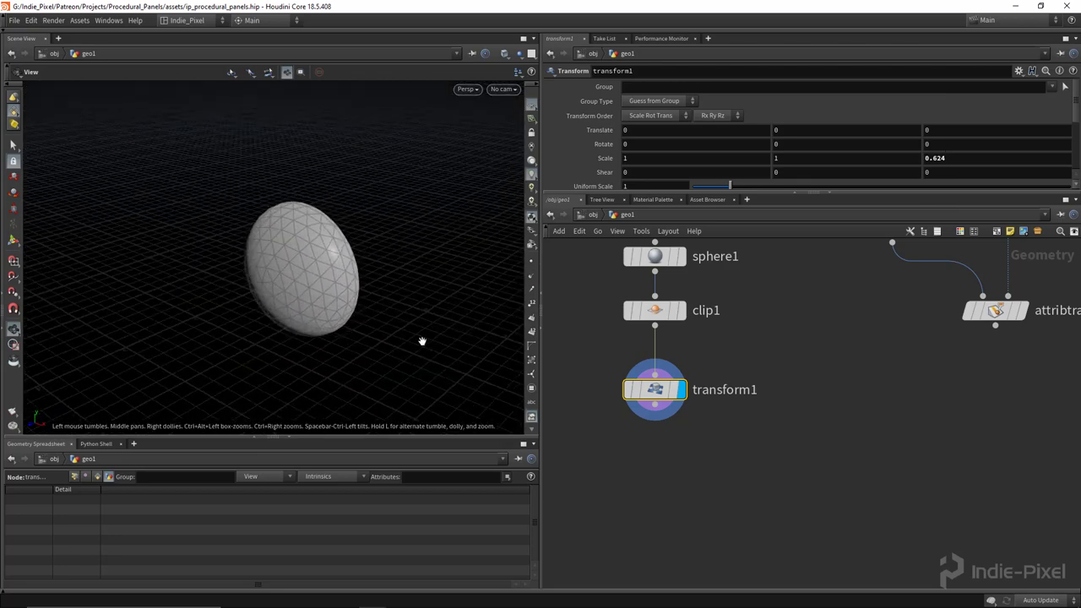
pyautogui.scroll(-2, 780, 493)
pyautogui.moveTo(689, 423); pyautogui.dragTo(689, 416)
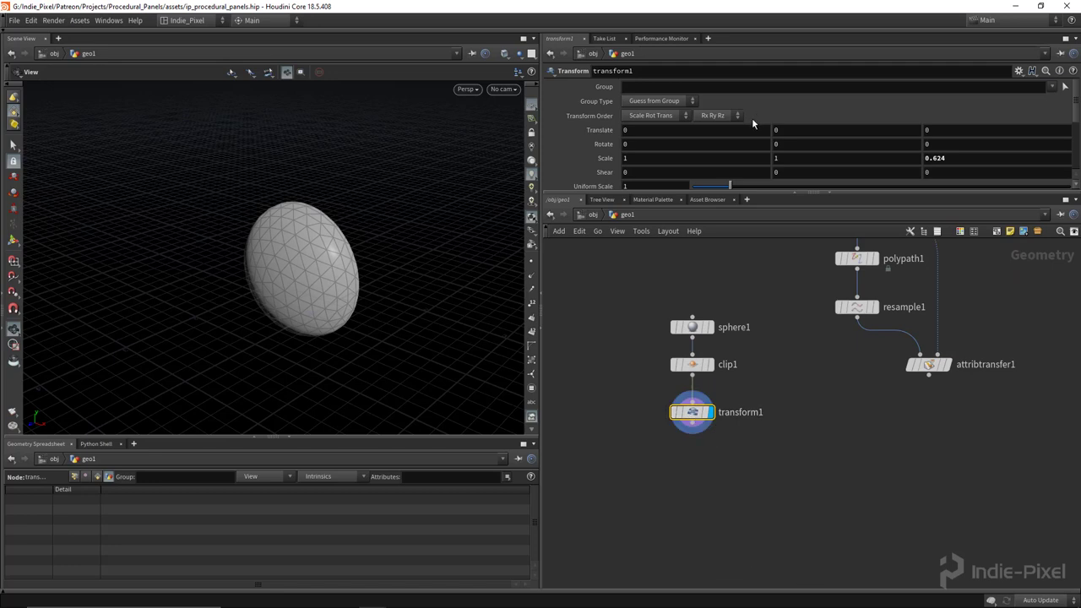
pyautogui.scroll(-2, 749, 121)
pyautogui.moveTo(703, 159); pyautogui.dragTo(700, 161)
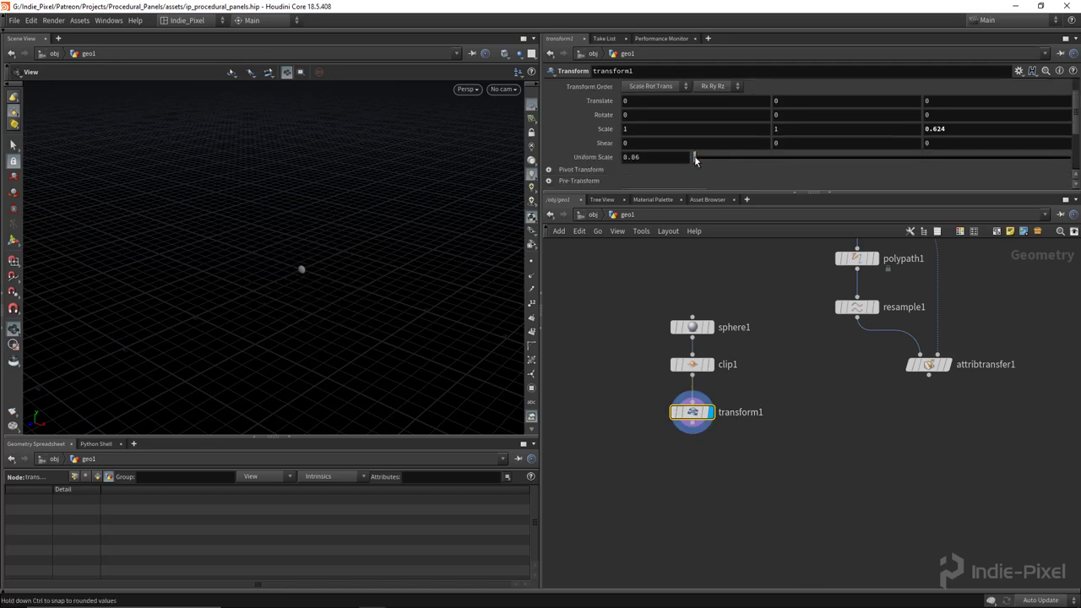
# - Move sphere1, clip1 and transform1 up-left and search the node list for 'copy'
pyautogui.moveTo(632, 291); pyautogui.dragTo(718, 485)
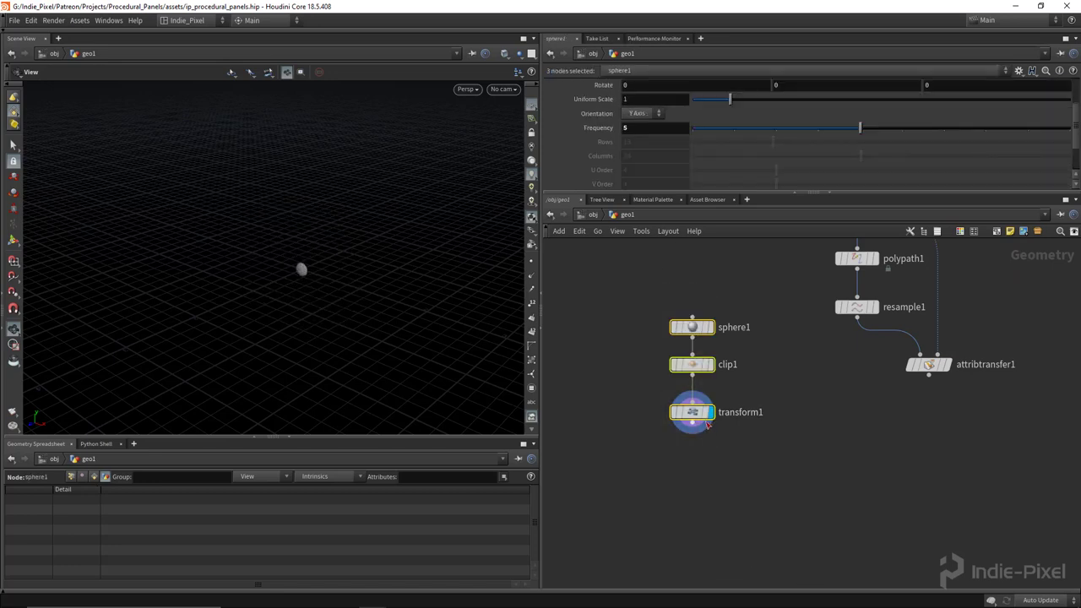
pyautogui.moveTo(693, 364); pyautogui.dragTo(657, 329)
pyautogui.press('Tab')
pyautogui.write('copy')
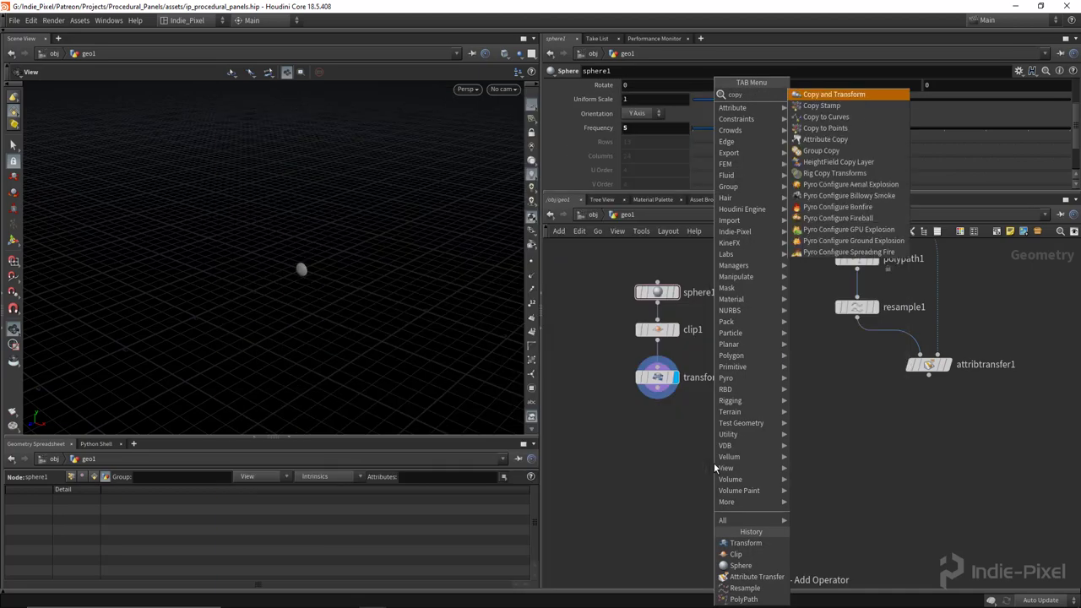
# - Add copytopoints1 fed by transform1 and attribtransfer1, and display it
pyautogui.click(843, 128)
pyautogui.click(824, 430)
pyautogui.moveTo(608, 360); pyautogui.dragTo(929, 392)
pyautogui.moveTo(657, 391); pyautogui.dragTo(842, 435)
pyautogui.click(842, 433)
pyautogui.moveTo(374, 302); pyautogui.dragTo(363, 254)
pyautogui.scroll(5, 319, 226)
# - Set transform1's Uniform Scale to 0.013 so the copies become tiny rivets
pyautogui.click(658, 377)
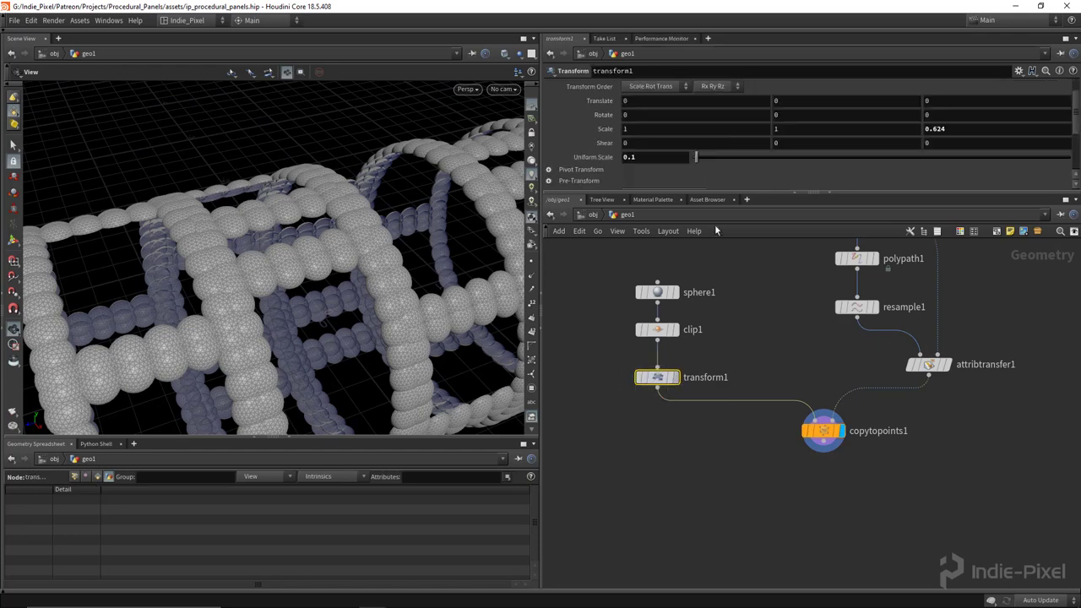
pyautogui.moveTo(647, 156); pyautogui.dragTo(227, 156, button='middle')
pyautogui.scroll(-2, 760, 341)
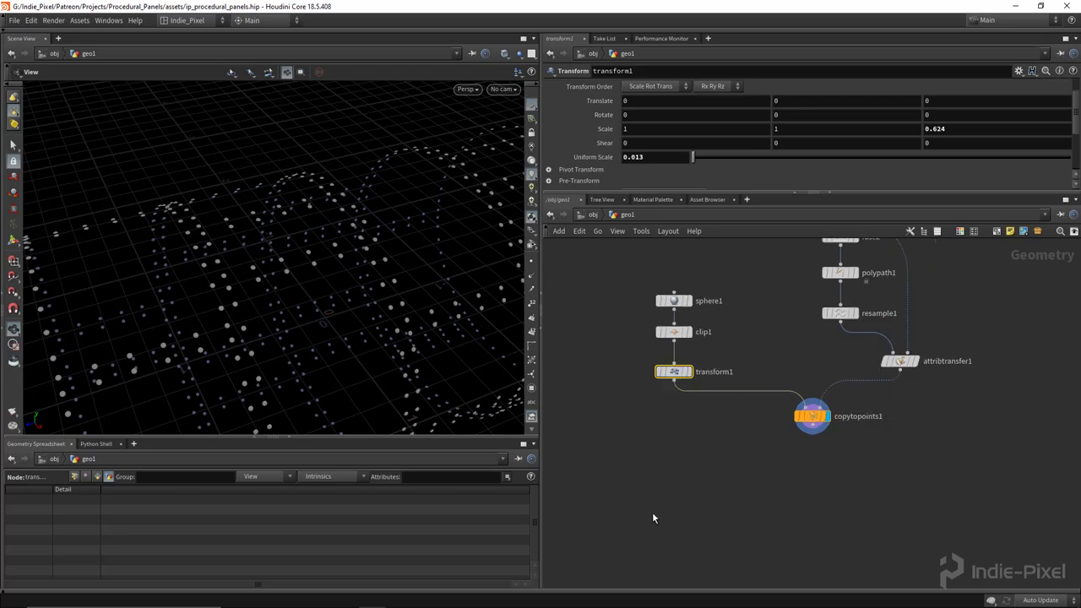
pyautogui.click(812, 416)
pyautogui.moveTo(812, 415); pyautogui.dragTo(796, 446)
# - Add an attribrandomize1 node wired under attribtransfer1
pyautogui.press('Tab')
pyautogui.write('a')
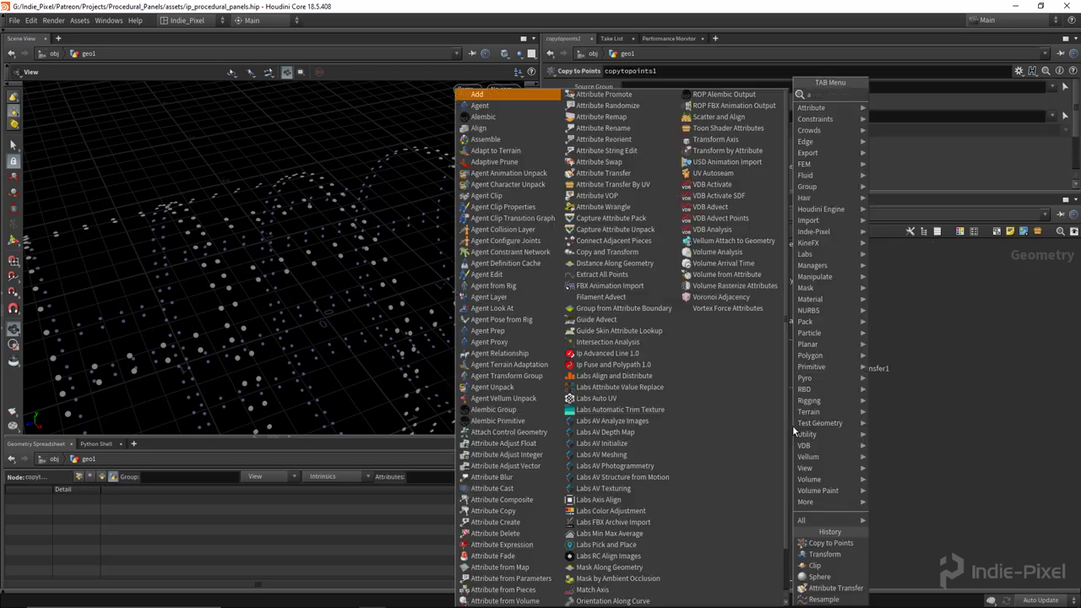
pyautogui.write('ttr')
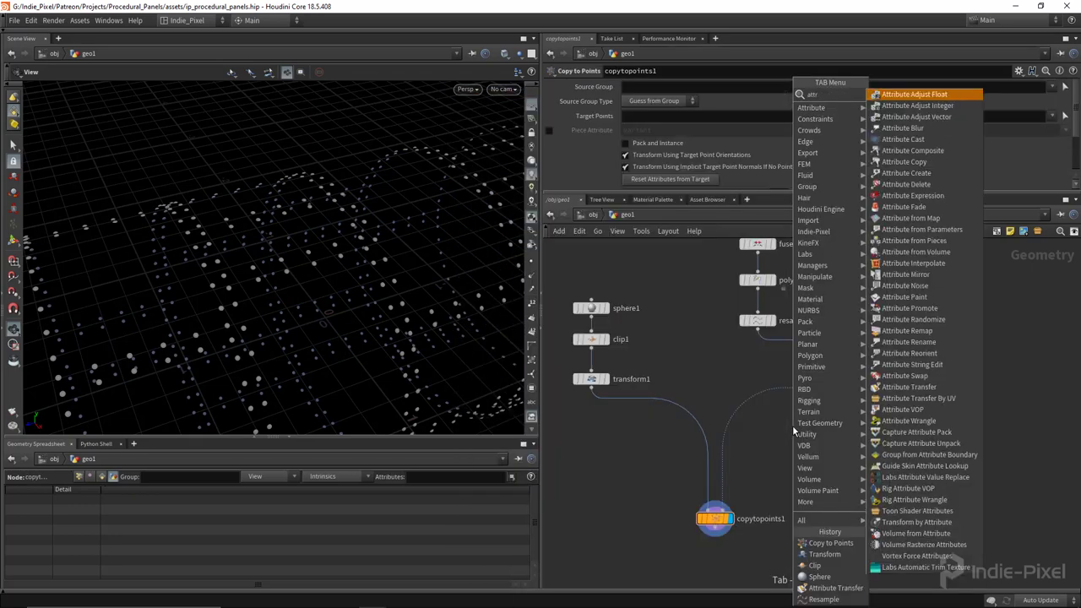
pyautogui.click(913, 319)
pyautogui.click(743, 398)
pyautogui.moveTo(743, 398); pyautogui.dragTo(809, 408)
# - Randomize pscale in one dimension between a Min of 0.75 and a Max of 1
pyautogui.click(676, 127)
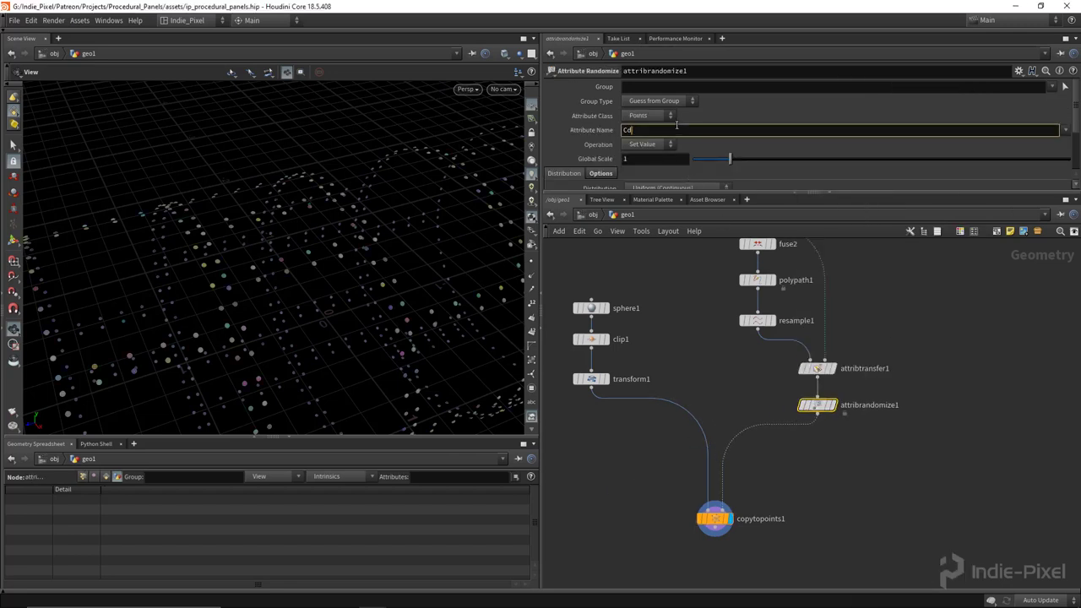
pyautogui.press('Return')
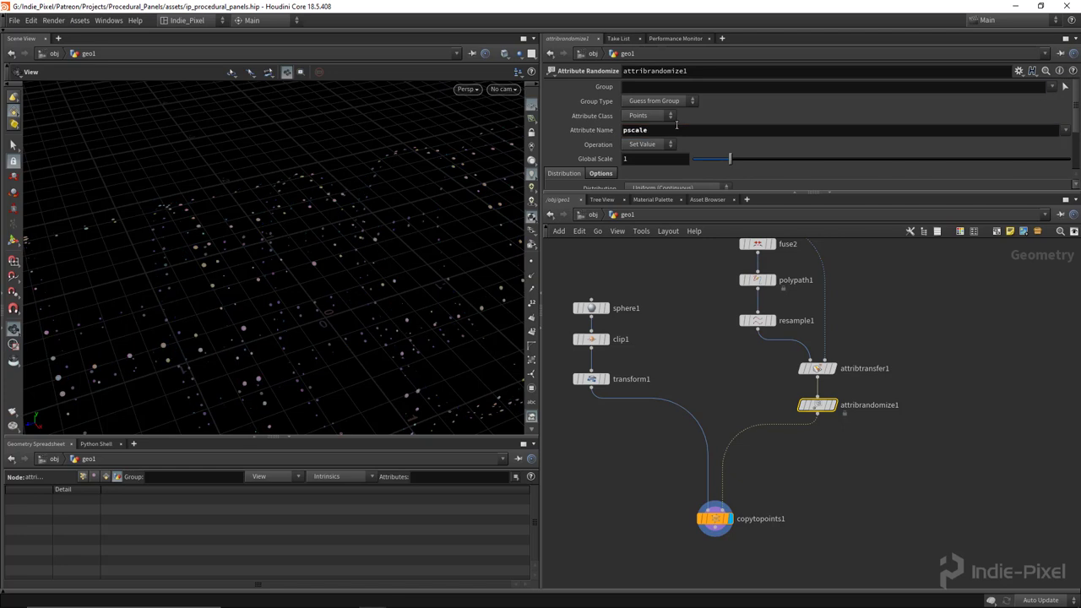
pyautogui.scroll(-3, 710, 139)
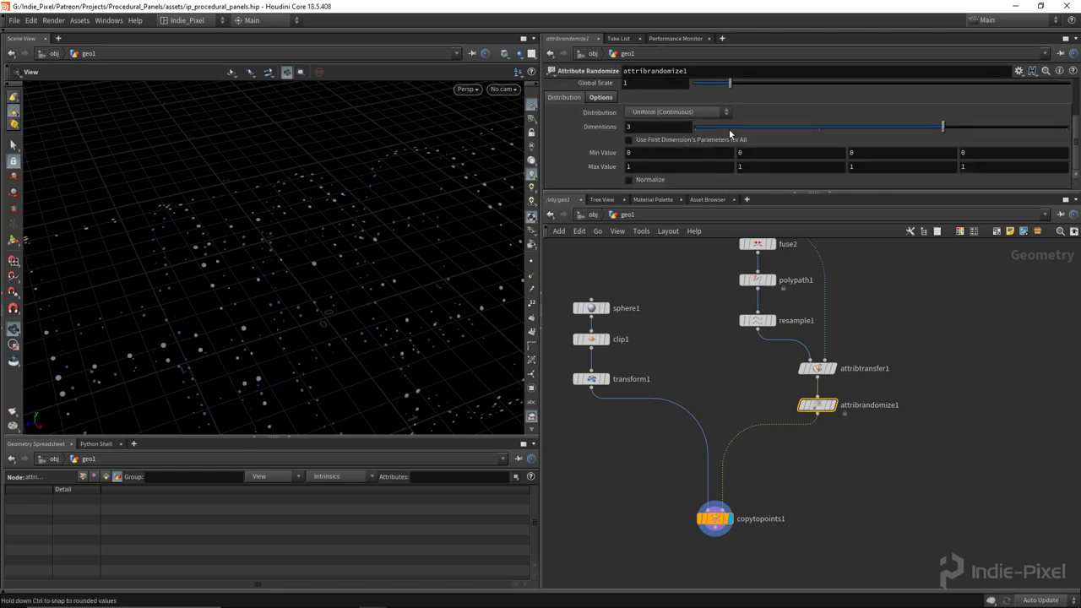
pyautogui.moveTo(730, 132); pyautogui.dragTo(699, 137)
pyautogui.moveTo(701, 193); pyautogui.dragTo(701, 257)
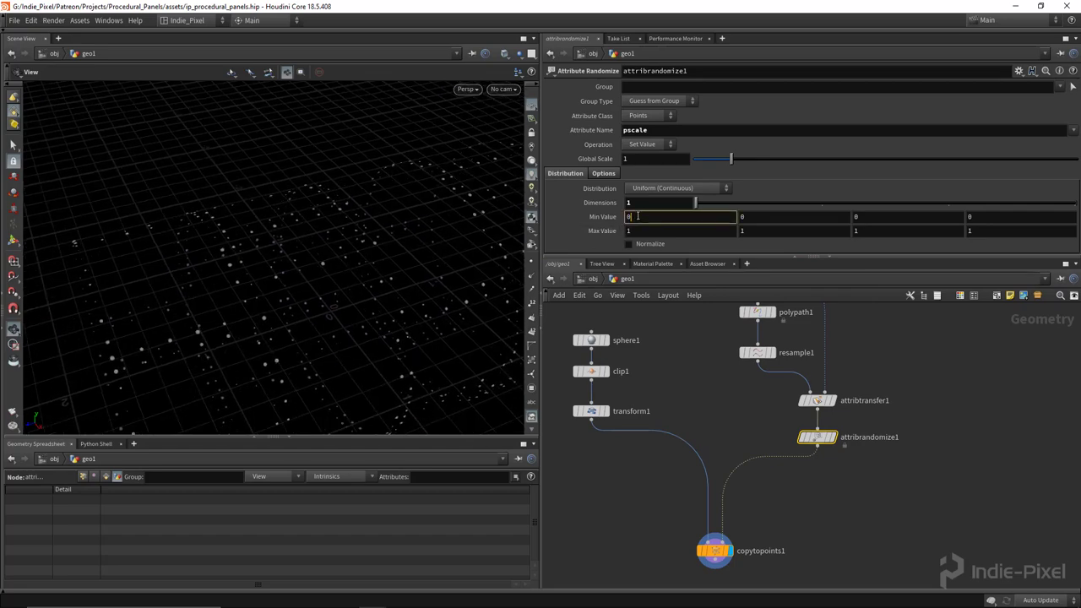
pyautogui.moveTo(345, 249); pyautogui.dragTo(449, 321)
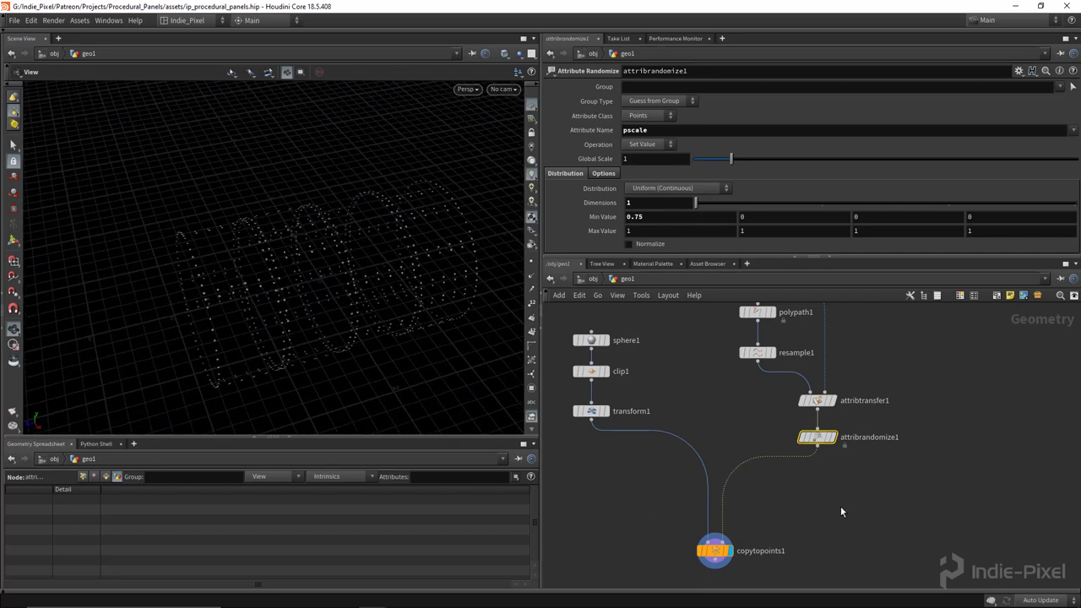
pyautogui.scroll(-3, 797, 438)
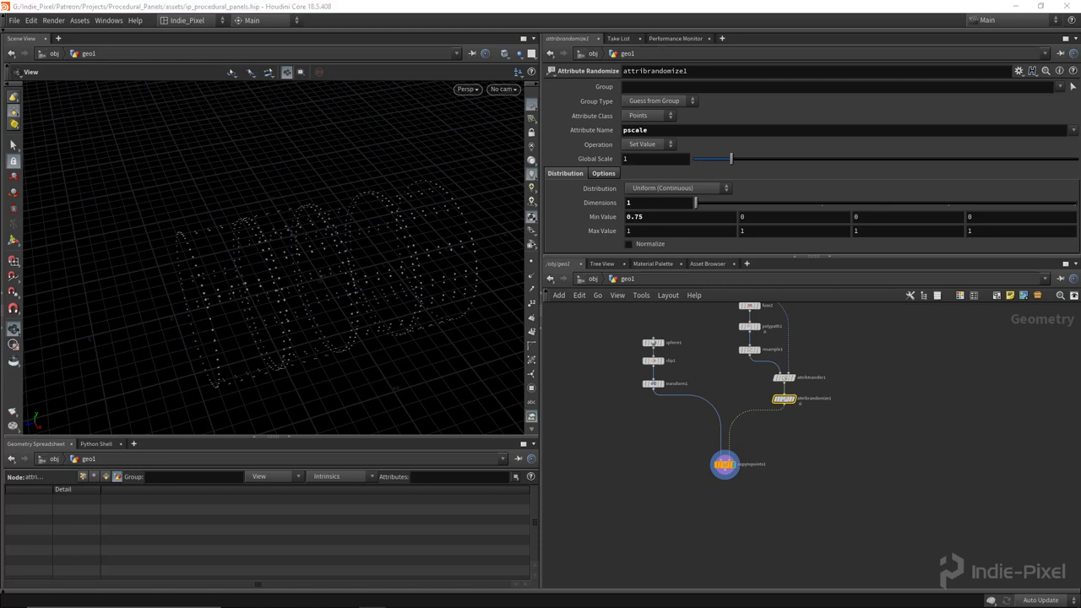
pyautogui.moveTo(850, 517); pyautogui.dragTo(825, 468, button='middle')
# - Add a merge3 node and connect copytopoints1 into it
pyautogui.press('Tab')
pyautogui.write('merge')
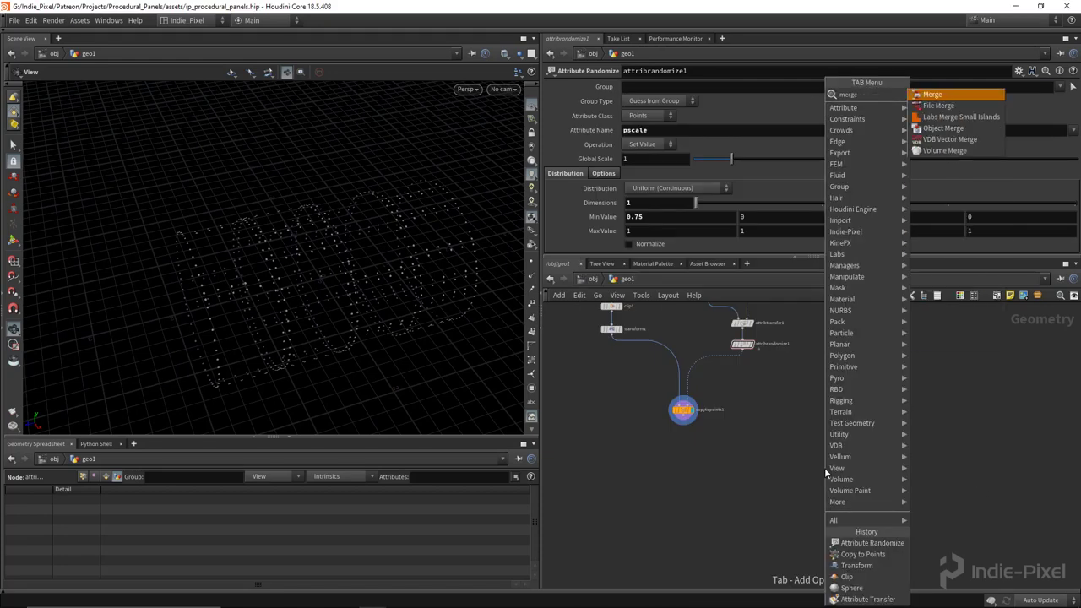
pyautogui.press('Return')
pyautogui.click(824, 467)
pyautogui.moveTo(684, 419); pyautogui.dragTo(860, 475)
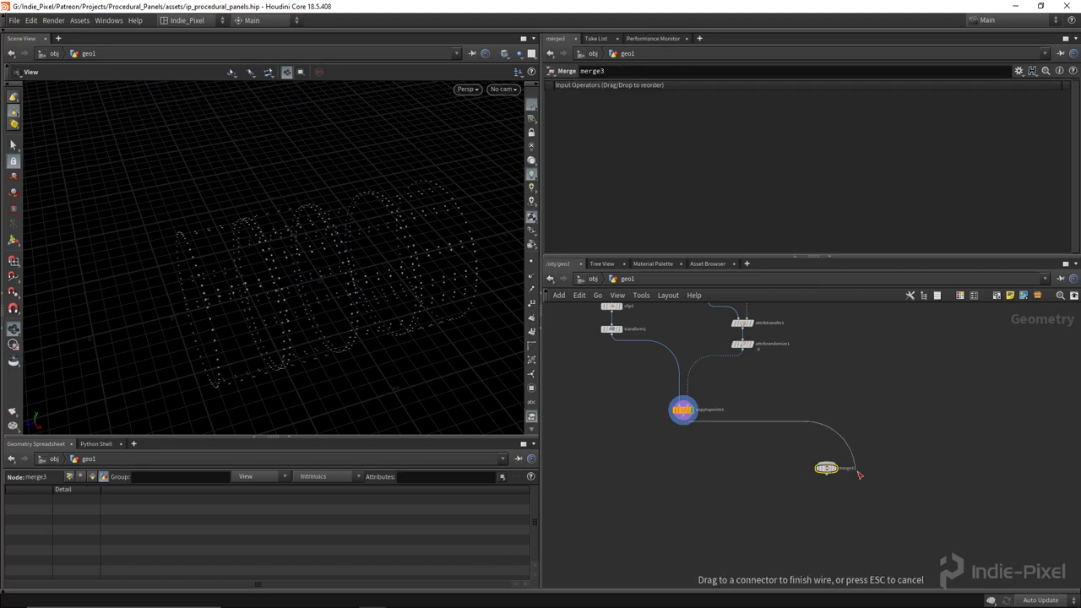
pyautogui.click(826, 464)
pyautogui.press('h')
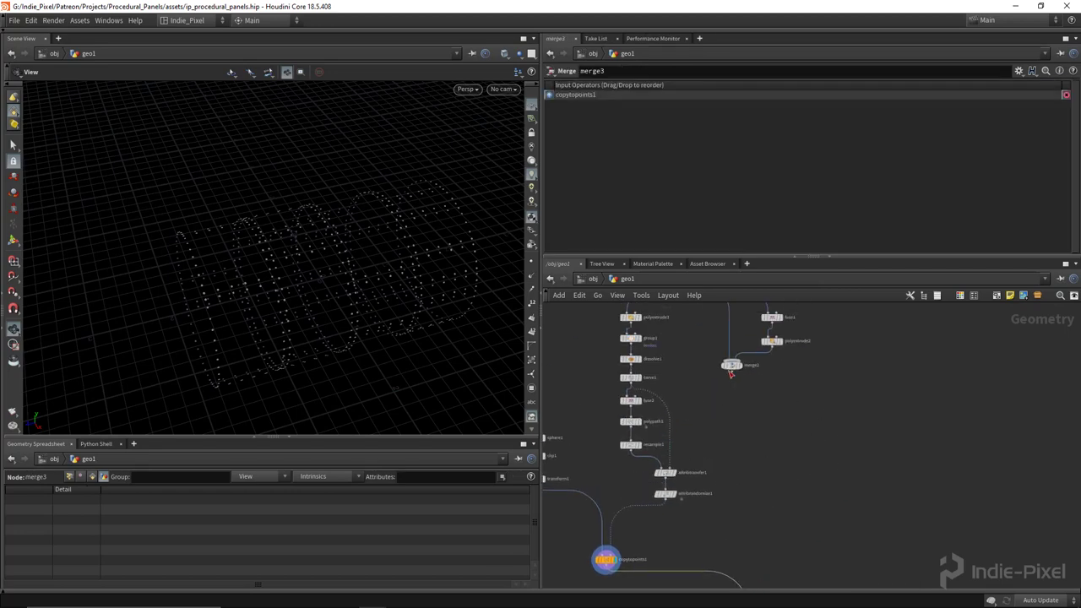
# - Wire merge2 into merge3 and display the riveted cylinder
pyautogui.click(731, 371)
pyautogui.click(754, 511)
pyautogui.click(761, 516)
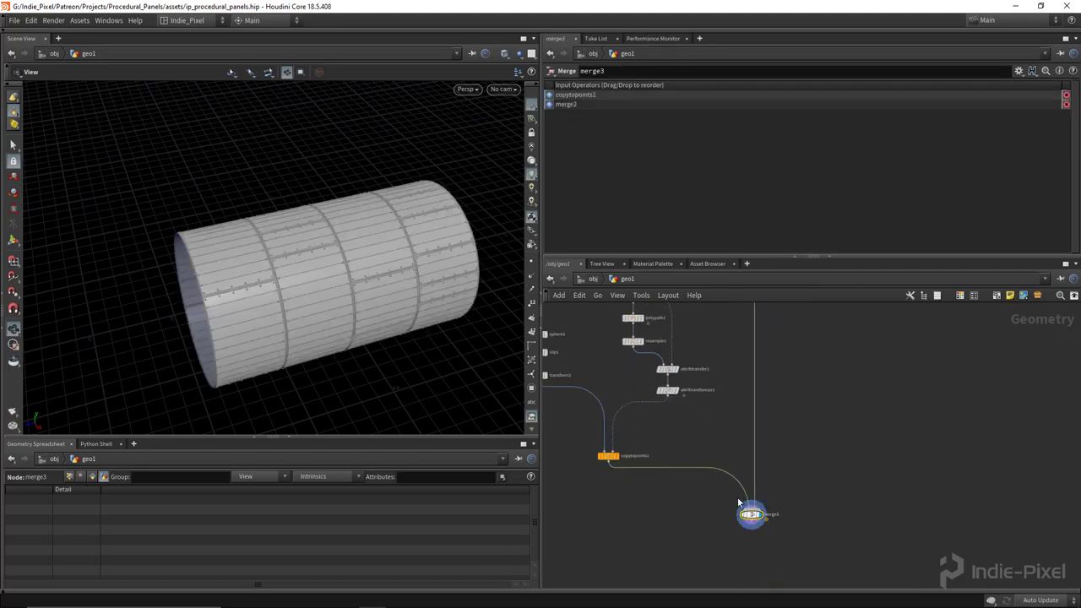
pyautogui.scroll(5, 377, 295)
pyautogui.scroll(1, 376, 288)
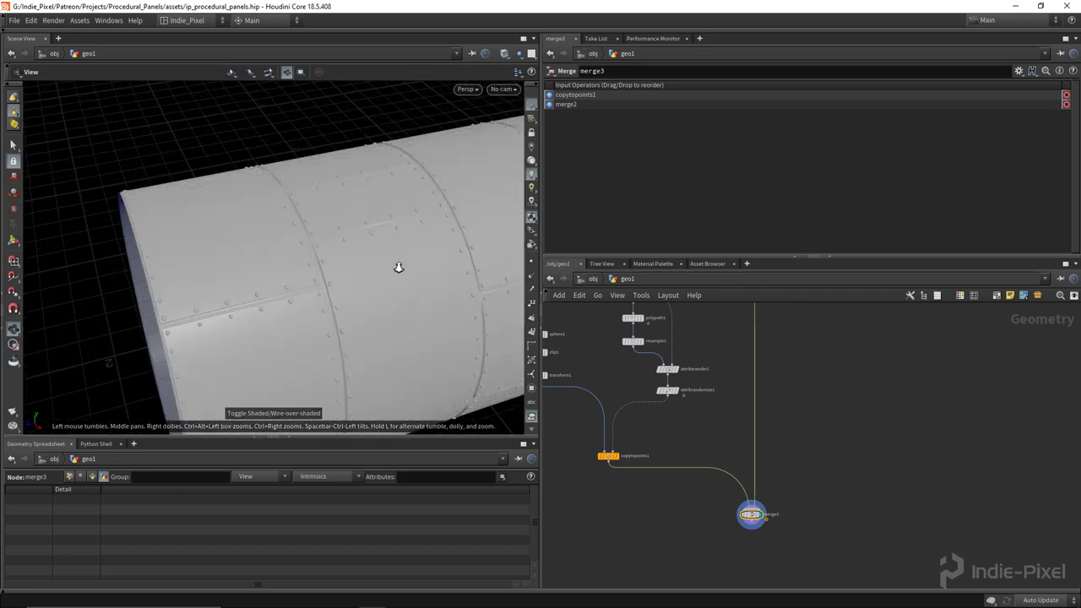
pyautogui.moveTo(399, 268); pyautogui.dragTo(347, 326)
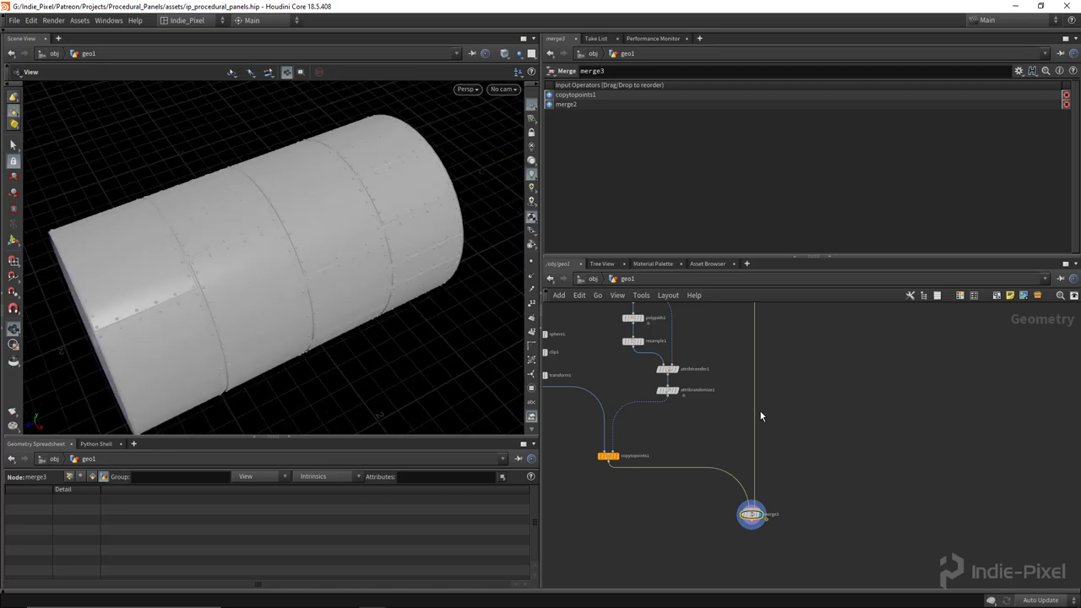
pyautogui.scroll(-3, 760, 409)
pyautogui.scroll(3, 768, 382)
pyautogui.moveTo(794, 346); pyautogui.dragTo(779, 504)
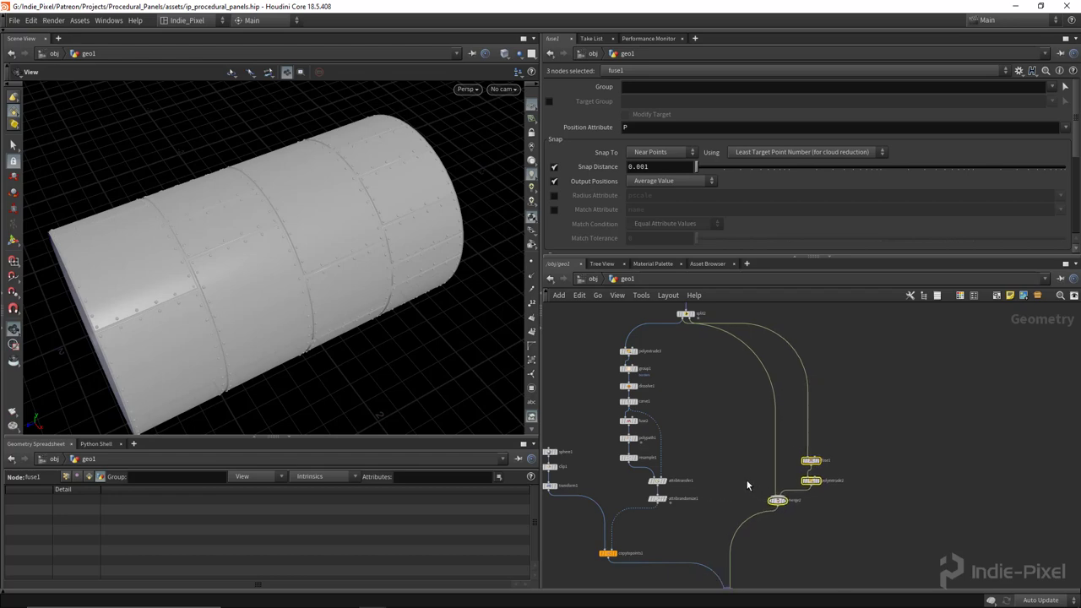
# - Set polyextrude3's Inset to 0.032
pyautogui.press('h')
pyautogui.moveTo(340, 258); pyautogui.dragTo(329, 318)
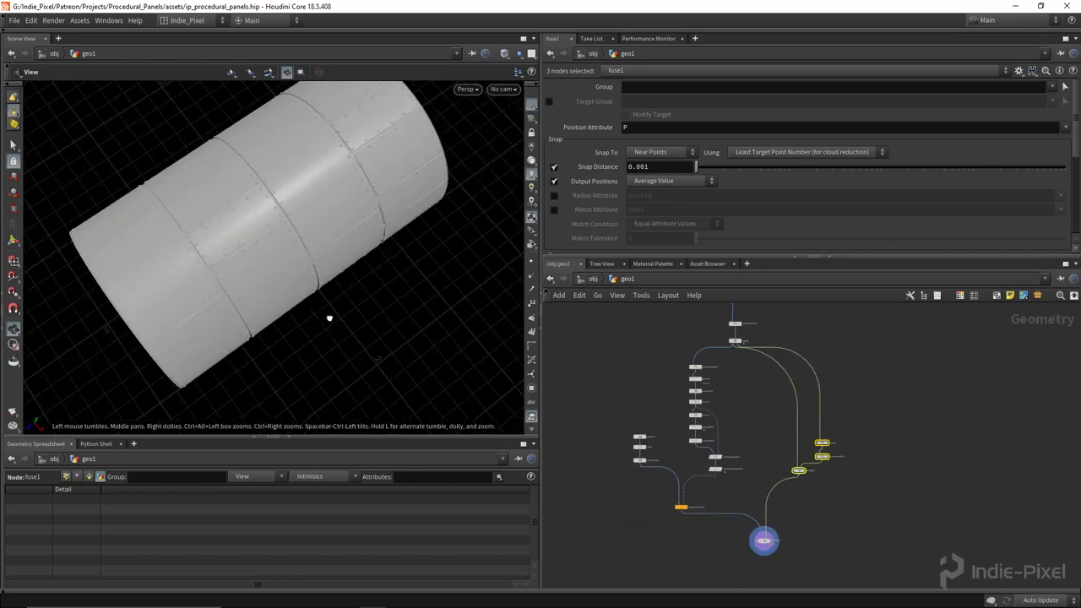
pyautogui.scroll(6, 330, 318)
pyautogui.moveTo(261, 161); pyautogui.dragTo(396, 222)
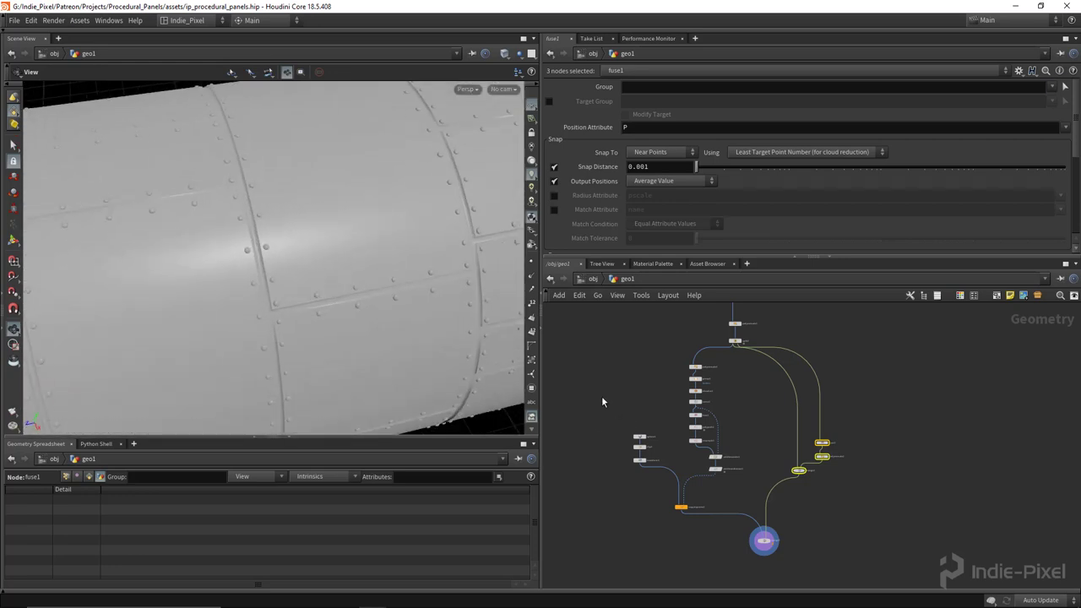
pyautogui.scroll(6, 683, 353)
pyautogui.click(727, 414)
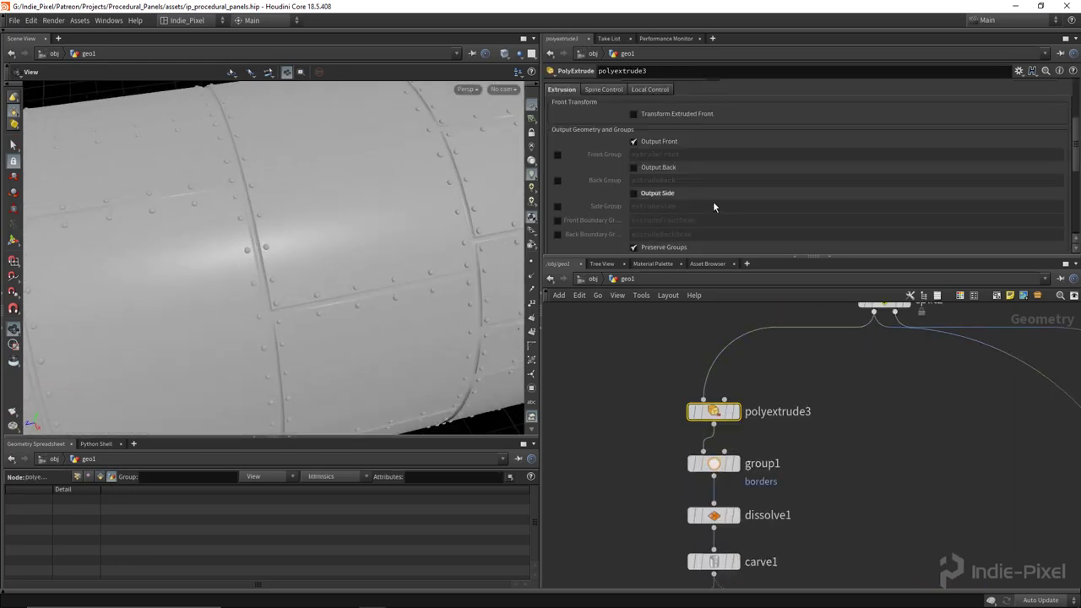
pyautogui.scroll(5, 715, 204)
pyautogui.moveTo(641, 160); pyautogui.dragTo(641, 163, button='middle')
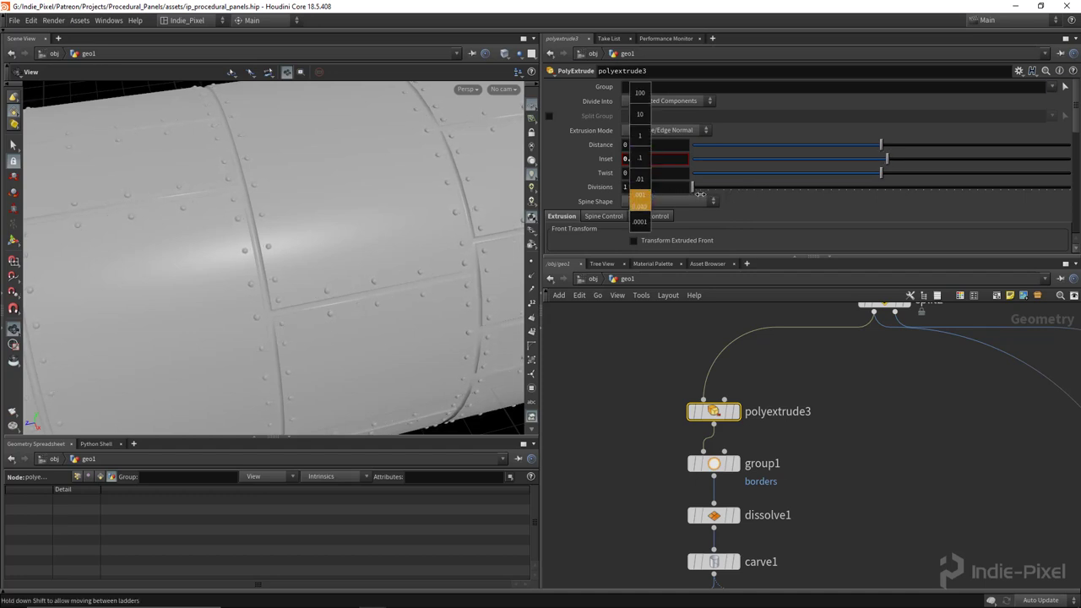
pyautogui.moveTo(701, 195); pyautogui.dragTo(700, 194, button='middle')
# - Lower polyextrude1's Inset to 0.009
pyautogui.moveTo(884, 387); pyautogui.dragTo(732, 398, button='middle')
pyautogui.scroll(-5, 755, 392)
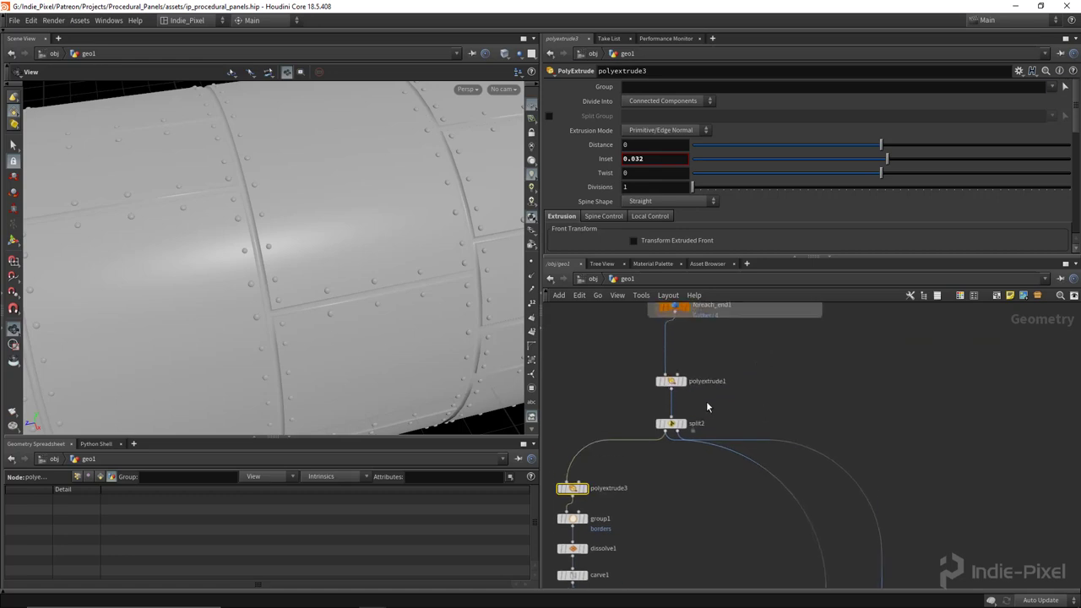
pyautogui.click(672, 381)
pyautogui.moveTo(661, 157); pyautogui.dragTo(621, 214, button='middle')
pyautogui.scroll(-5, 241, 235)
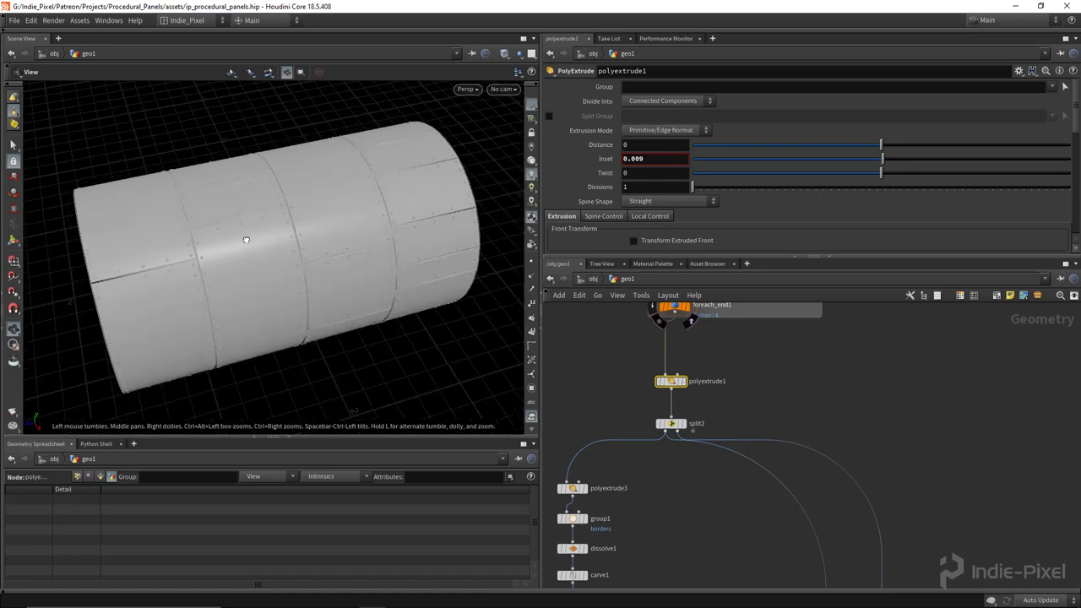
pyautogui.scroll(-3, 736, 362)
pyautogui.scroll(3, 785, 417)
# - Rename polyextrude2 to lines_depth
pyautogui.click(815, 447)
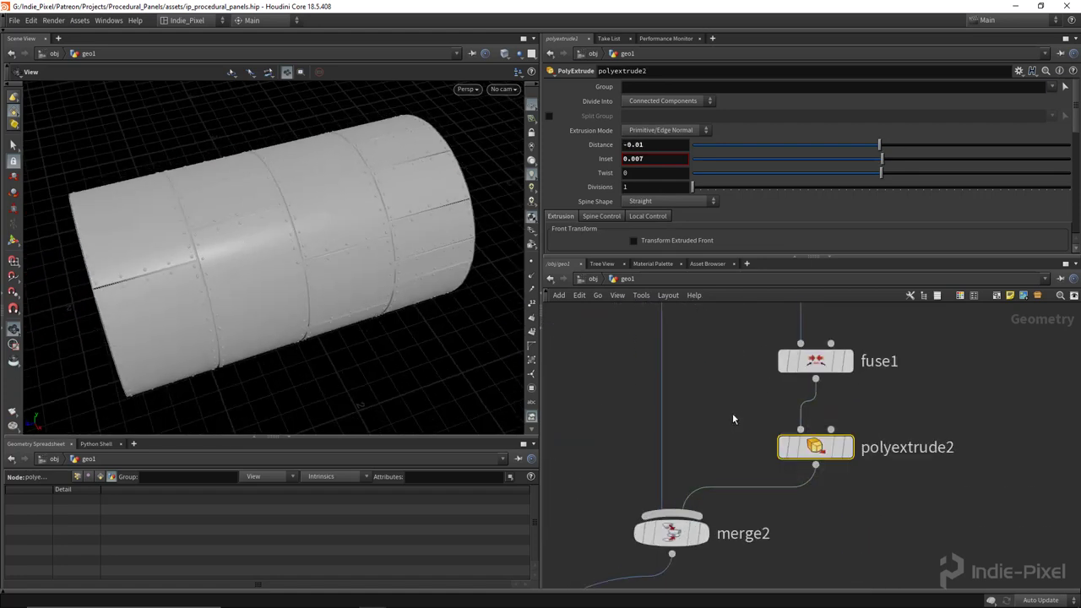
pyautogui.doubleClick(909, 450)
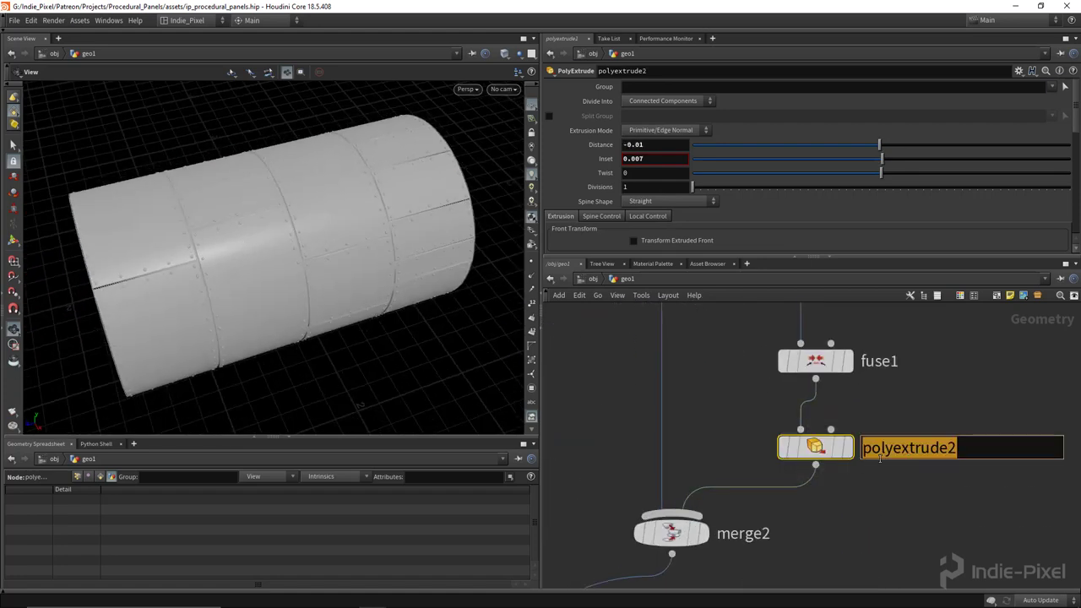
pyautogui.write('lines_depth')
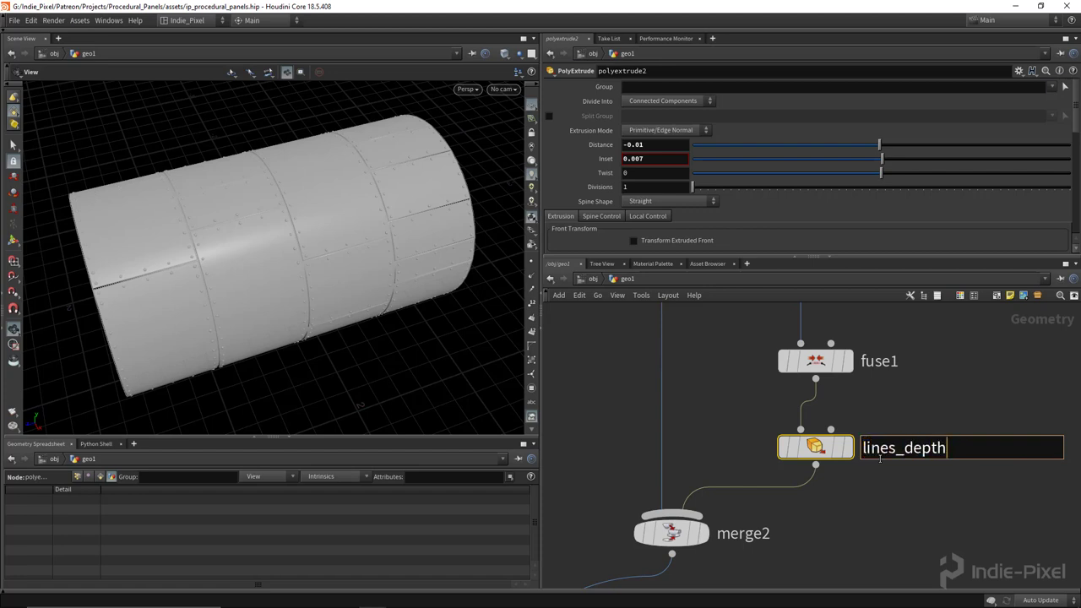
pyautogui.press('Return')
pyautogui.scroll(-6, 845, 456)
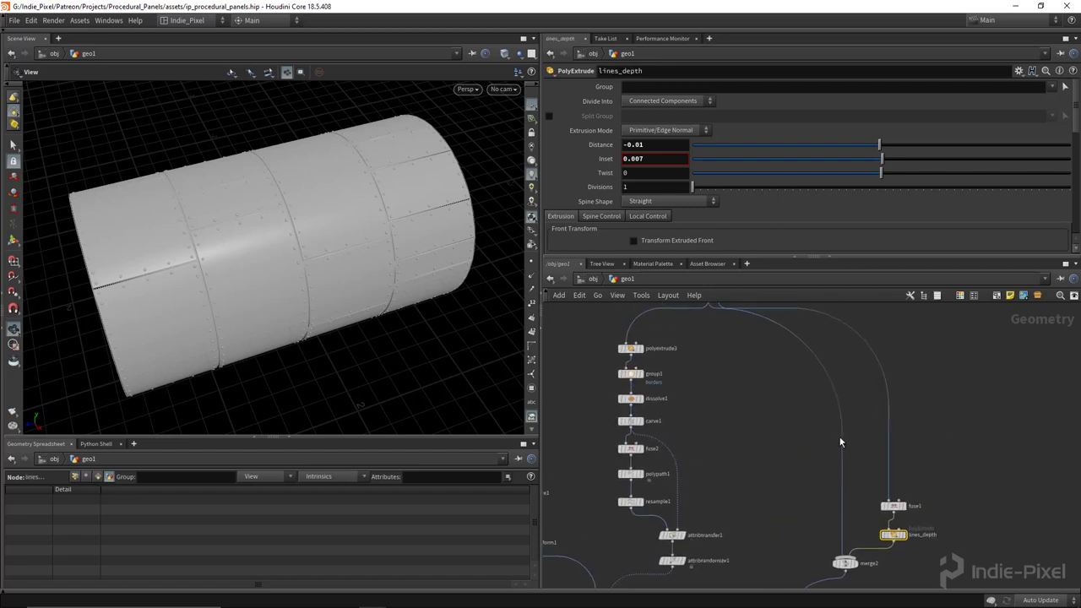
pyautogui.scroll(3, 666, 347)
# - Rename polyextrude3 to bolt_offset and polyextrude1 to lines_thickness
pyautogui.doubleClick(701, 399)
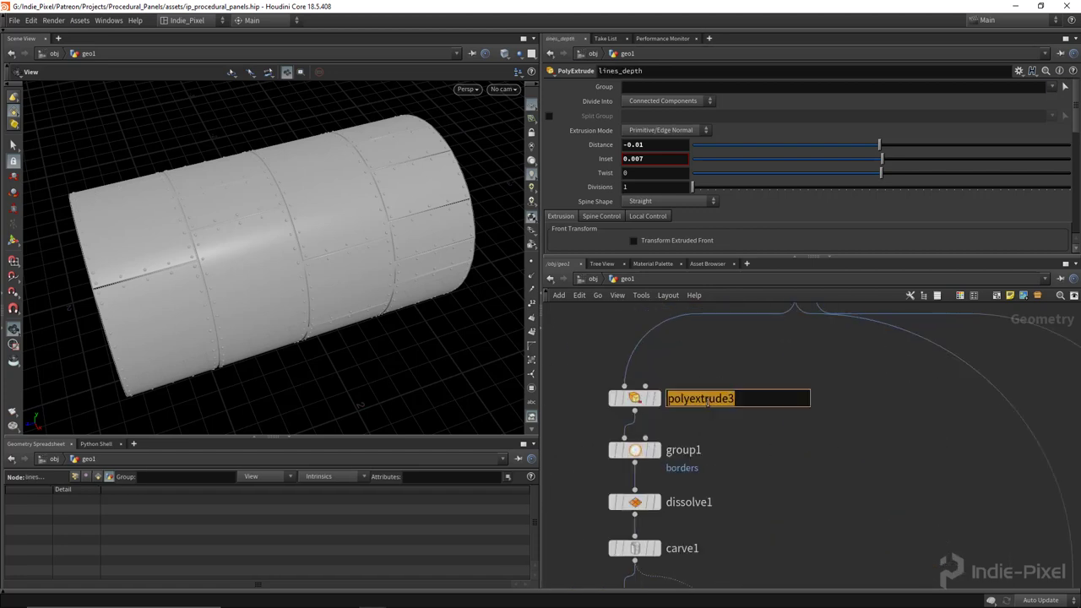
pyautogui.write('bolt_offse')
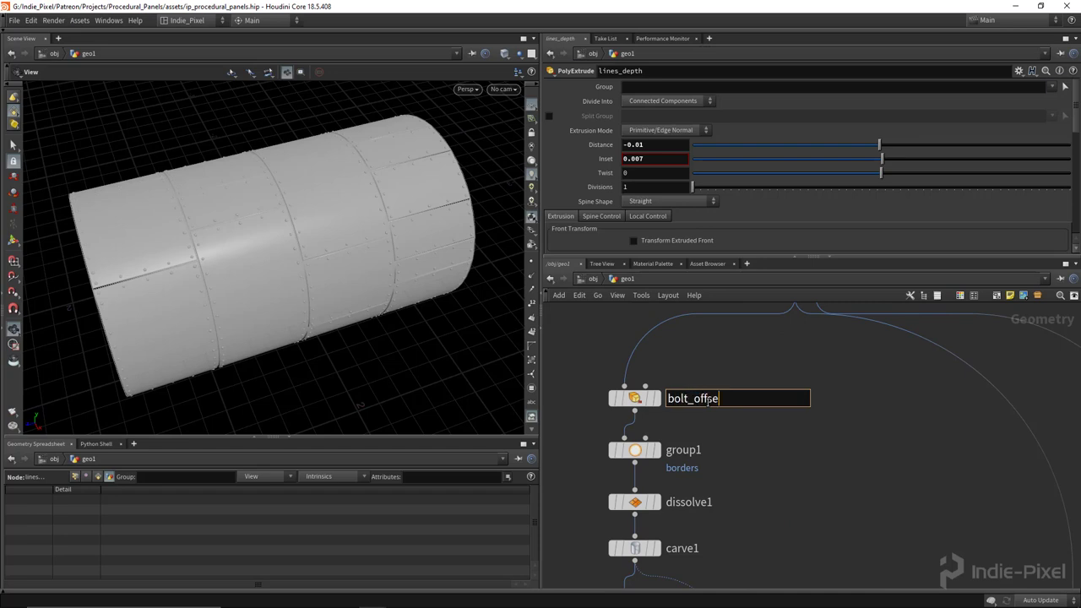
pyautogui.write('t')
pyautogui.press('Return')
pyautogui.scroll(-5, 777, 382)
pyautogui.scroll(5, 776, 382)
pyautogui.doubleClick(757, 389)
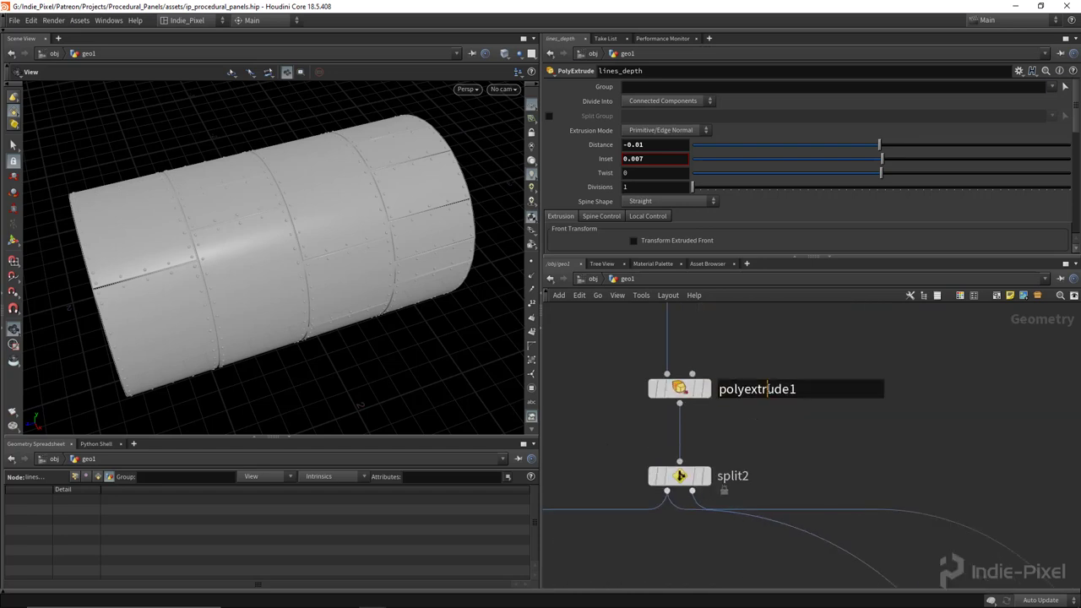
pyautogui.write('lines_t')
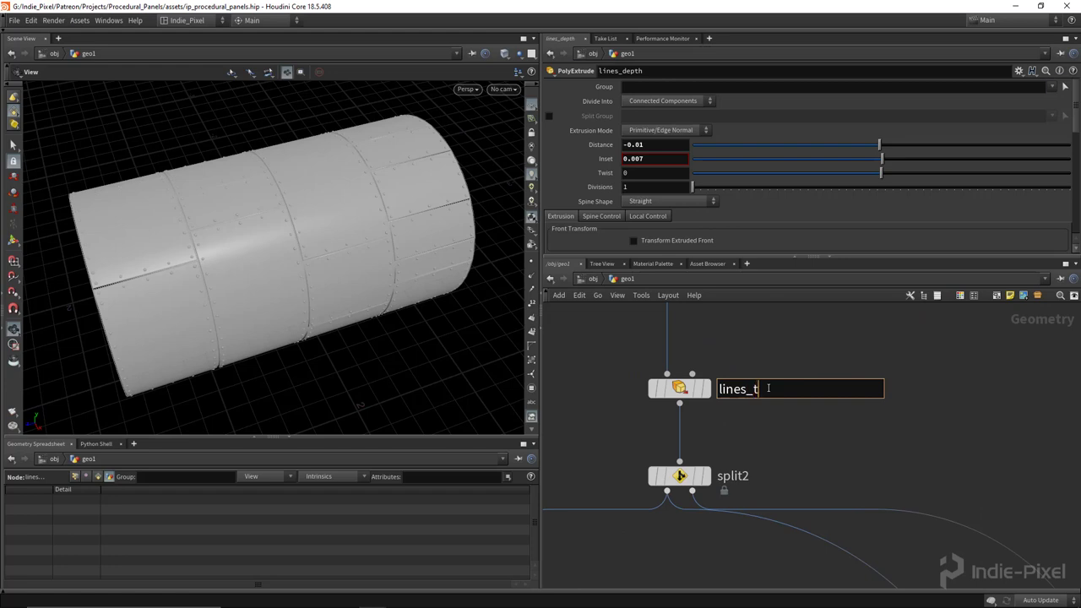
pyautogui.write('hickness')
pyautogui.press('Return')
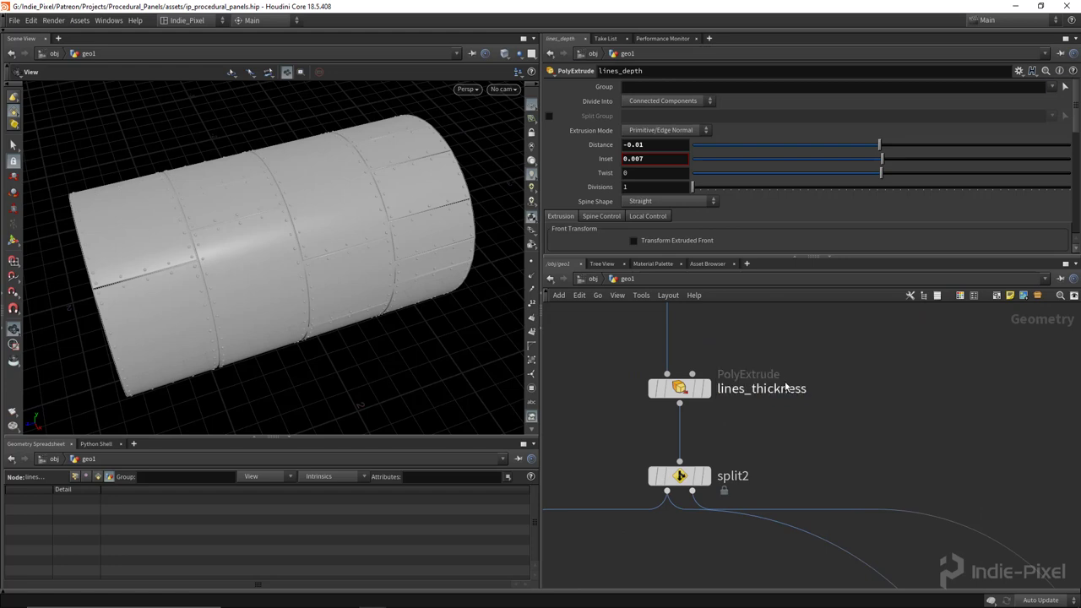
pyautogui.scroll(-6, 786, 386)
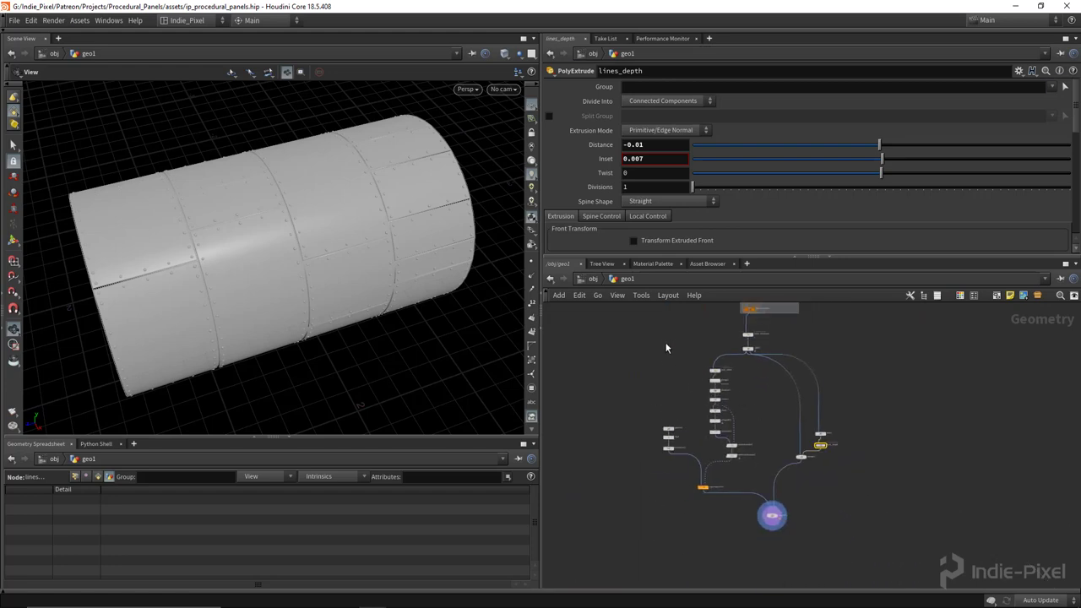
# - Wrap all 18 panel nodes in a network box titled 'Panel Construction'
pyautogui.moveTo(632, 321); pyautogui.dragTo(866, 504)
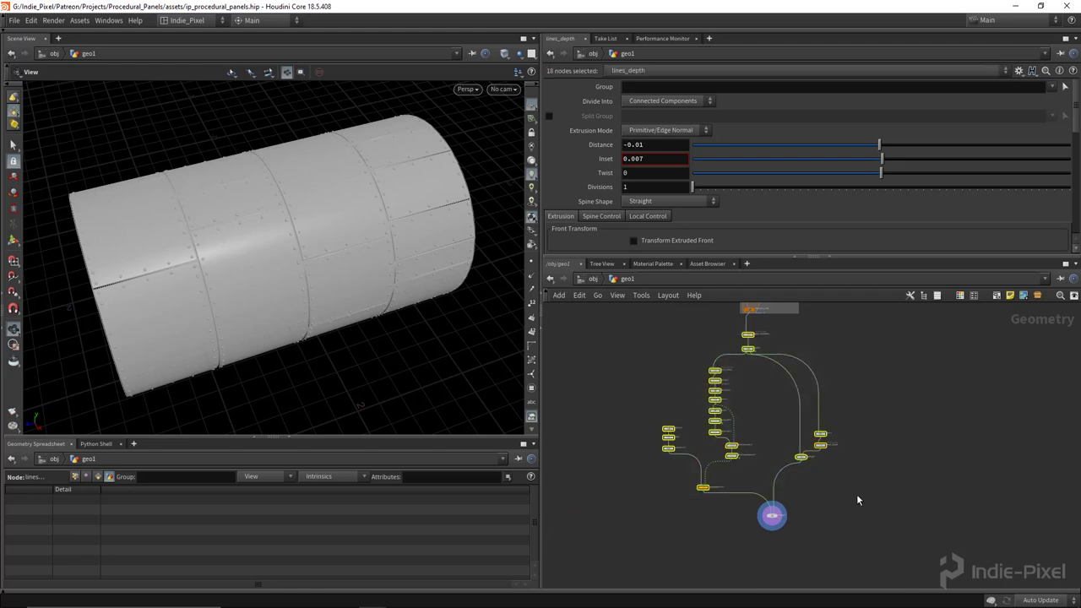
pyautogui.hotkey('shift', 'o')
pyautogui.click(669, 333)
pyautogui.scroll(5, 669, 342)
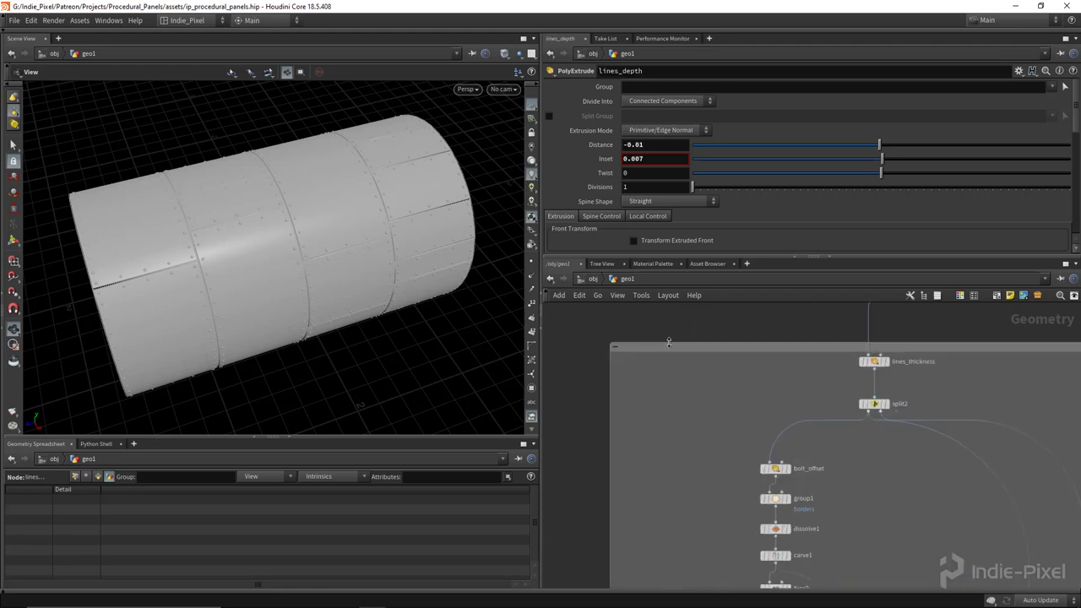
pyautogui.doubleClick(669, 345)
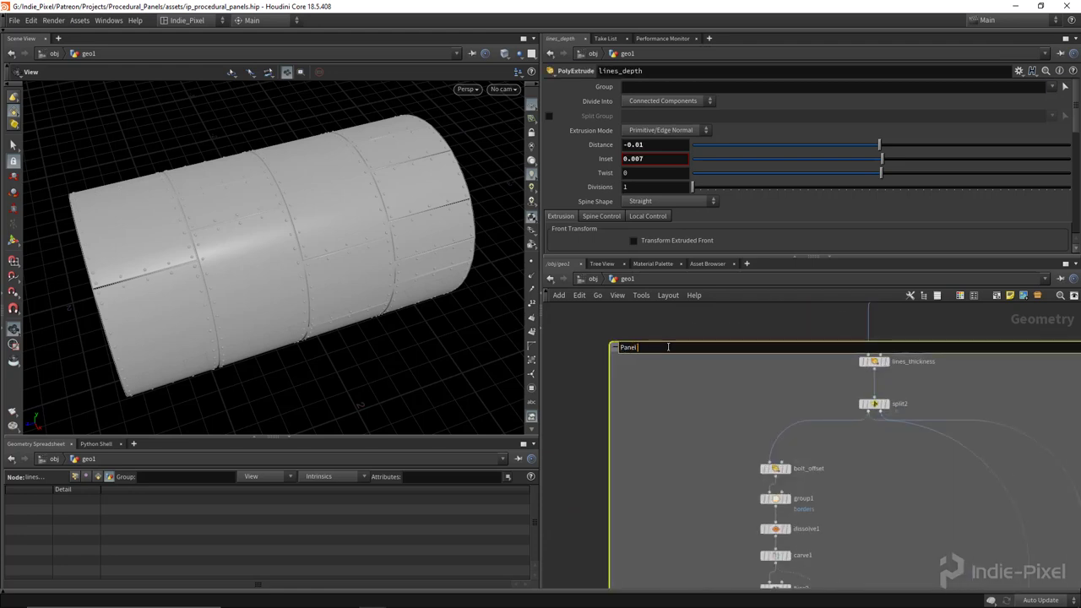
pyautogui.write('Panel Construction')
pyautogui.press('Return')
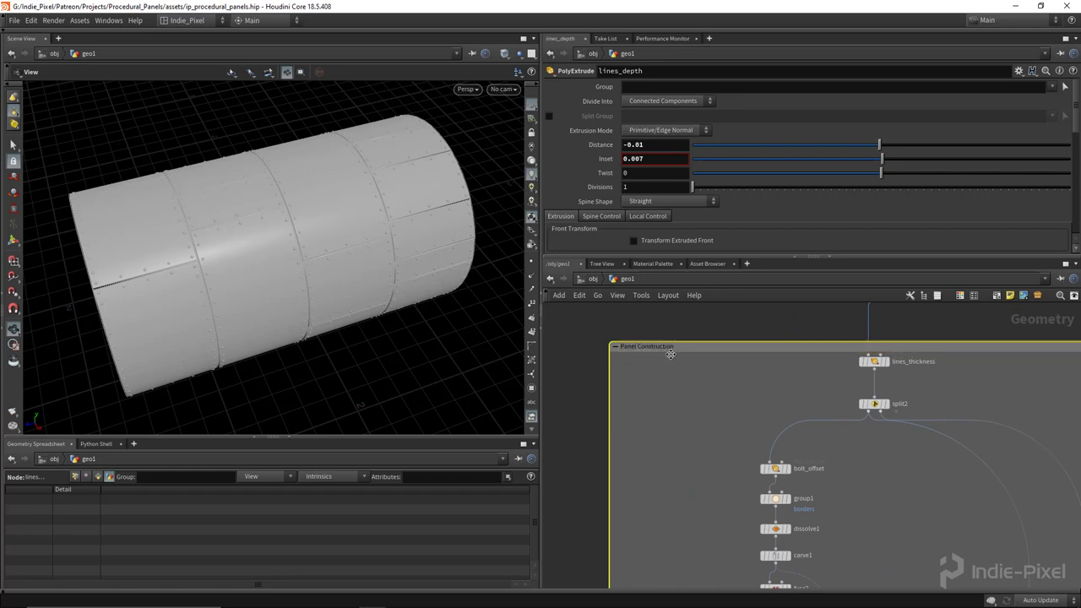
pyautogui.scroll(-5, 674, 369)
# - Orbit around the finished paneled cylinder and recentre the node network
pyautogui.moveTo(862, 422); pyautogui.dragTo(853, 454, button='middle')
pyautogui.moveTo(369, 293); pyautogui.dragTo(316, 273)
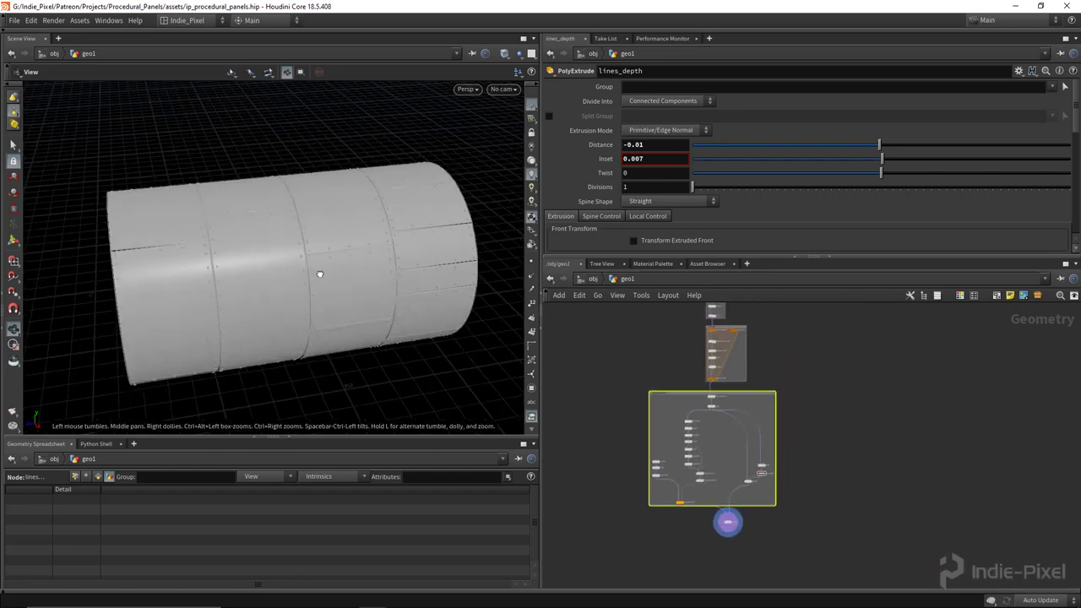
pyautogui.moveTo(317, 341); pyautogui.dragTo(297, 271)
pyautogui.moveTo(793, 423); pyautogui.dragTo(818, 461, button='middle')
pyautogui.moveTo(849, 258); pyautogui.dragTo(850, 223)
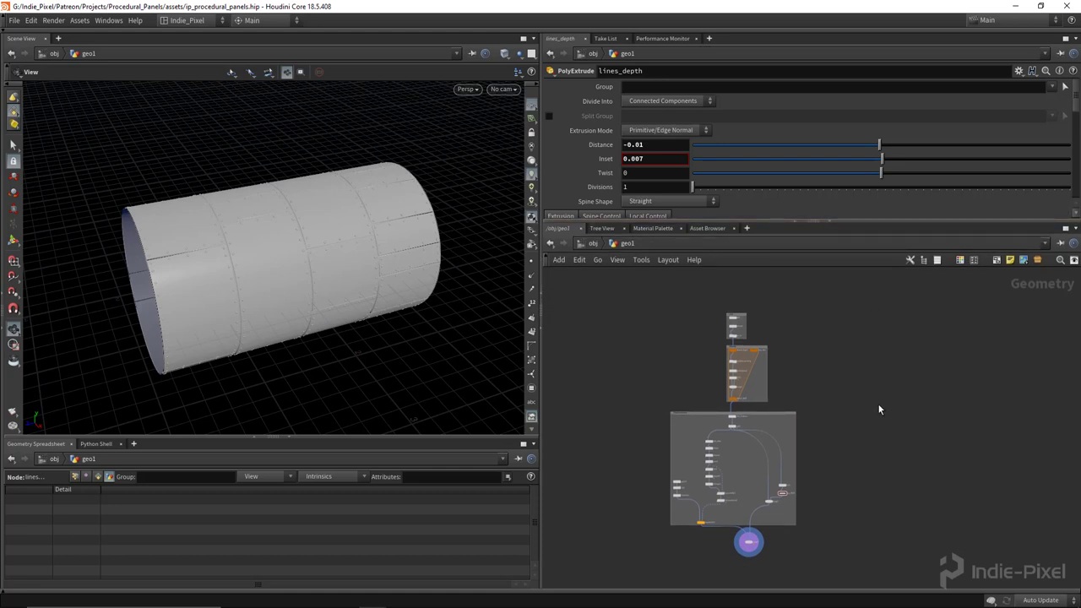
pyautogui.moveTo(830, 444); pyautogui.dragTo(866, 426, button='middle')
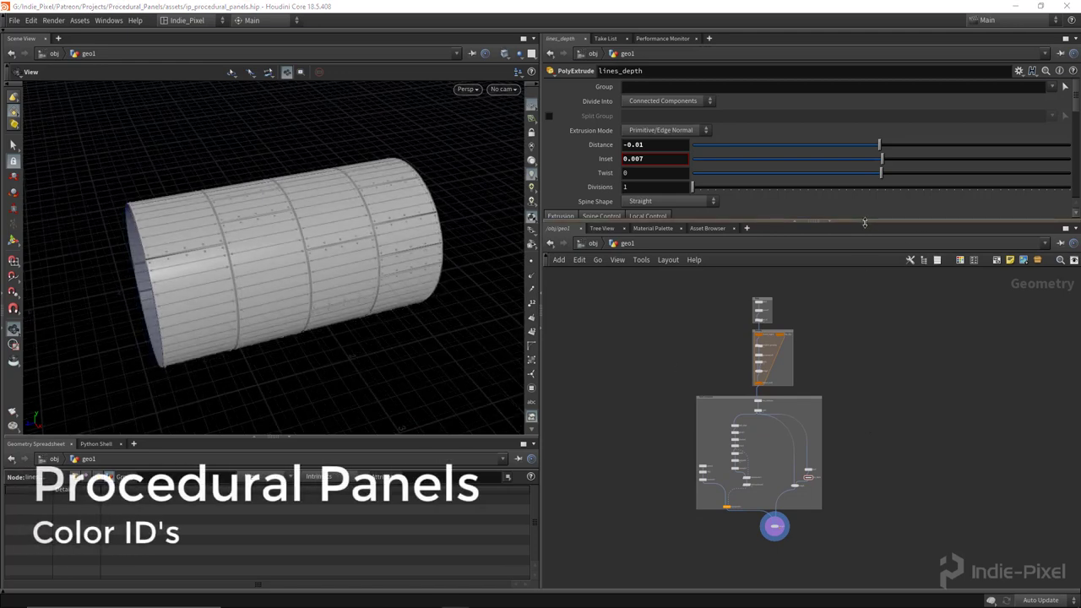
# - Enlarge the network pane and drag merge3 lower below copytopoints1
pyautogui.moveTo(865, 222); pyautogui.dragTo(859, 185)
pyautogui.moveTo(831, 508); pyautogui.dragTo(812, 446, button='middle')
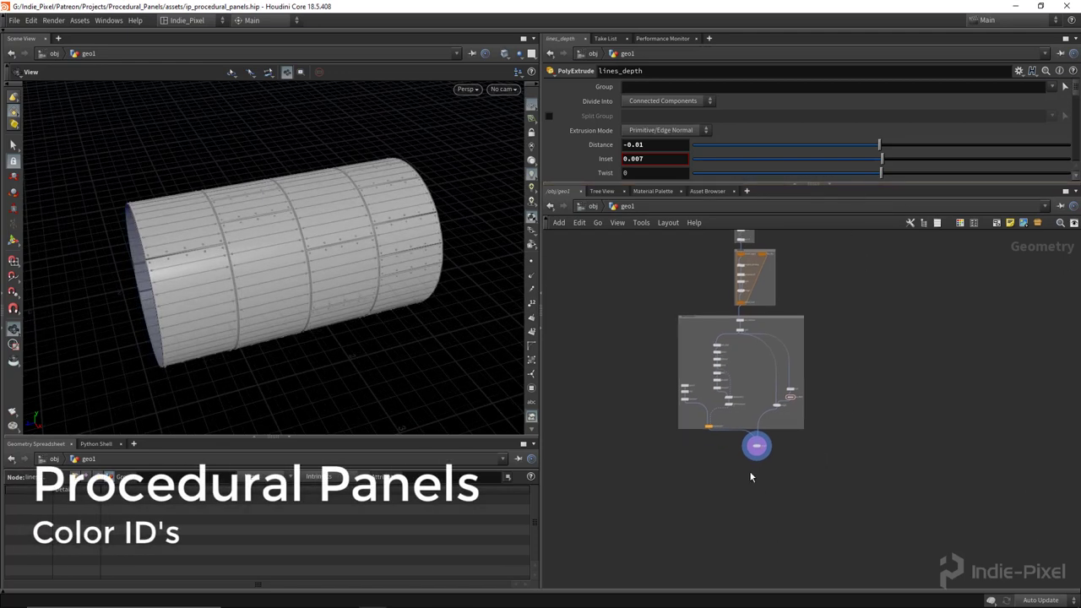
pyautogui.scroll(3, 750, 478)
pyautogui.scroll(1, 743, 465)
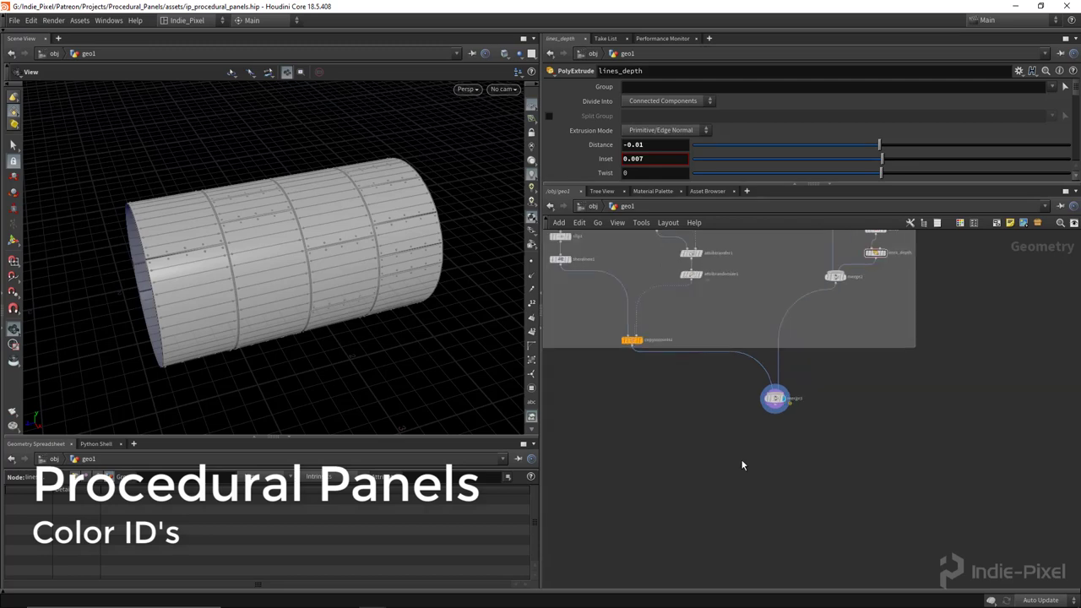
pyautogui.moveTo(774, 408); pyautogui.dragTo(775, 453)
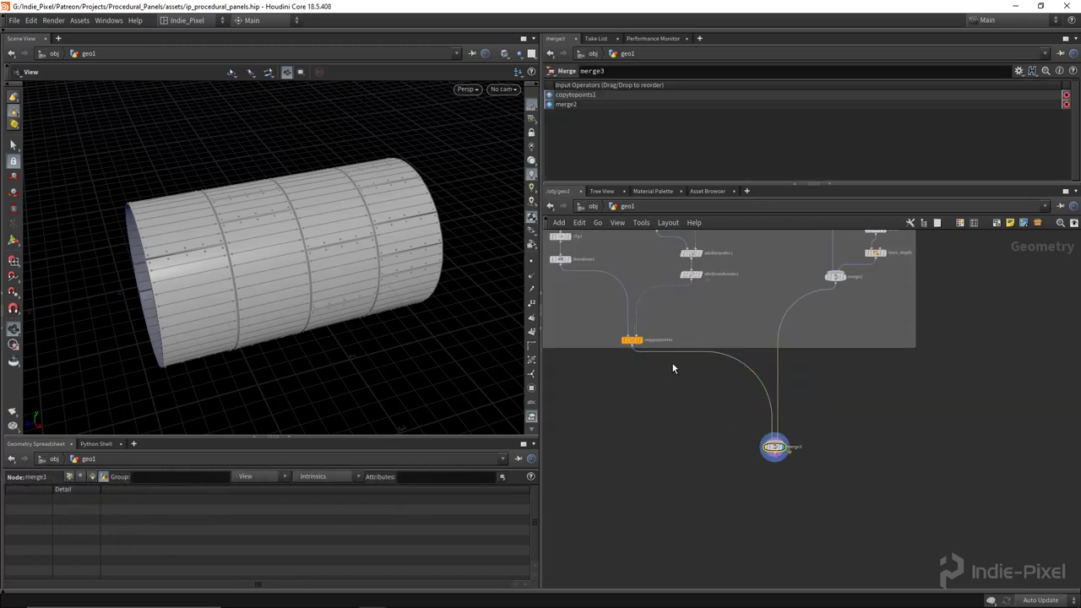
pyautogui.scroll(2, 671, 374)
# - Create a Color node, color1, in the network
pyautogui.press('Tab')
pyautogui.write('col')
pyautogui.press('Return')
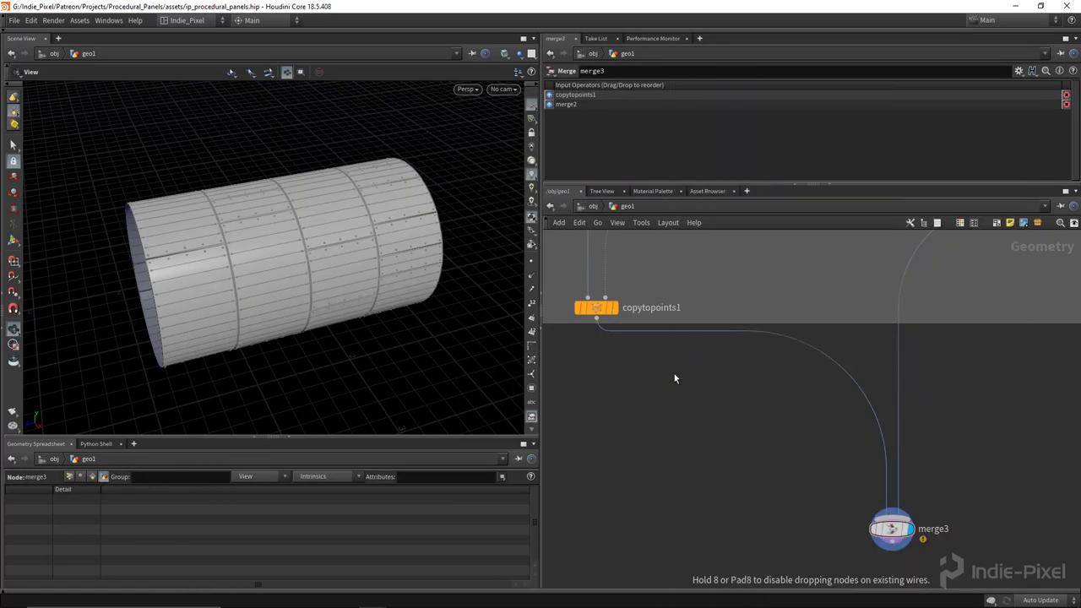
pyautogui.click(674, 374)
# - Insert color1 between copytopoints1 and merge3, colouring primitives pure red (1, 0, 0)
pyautogui.moveTo(673, 374); pyautogui.dragTo(595, 357)
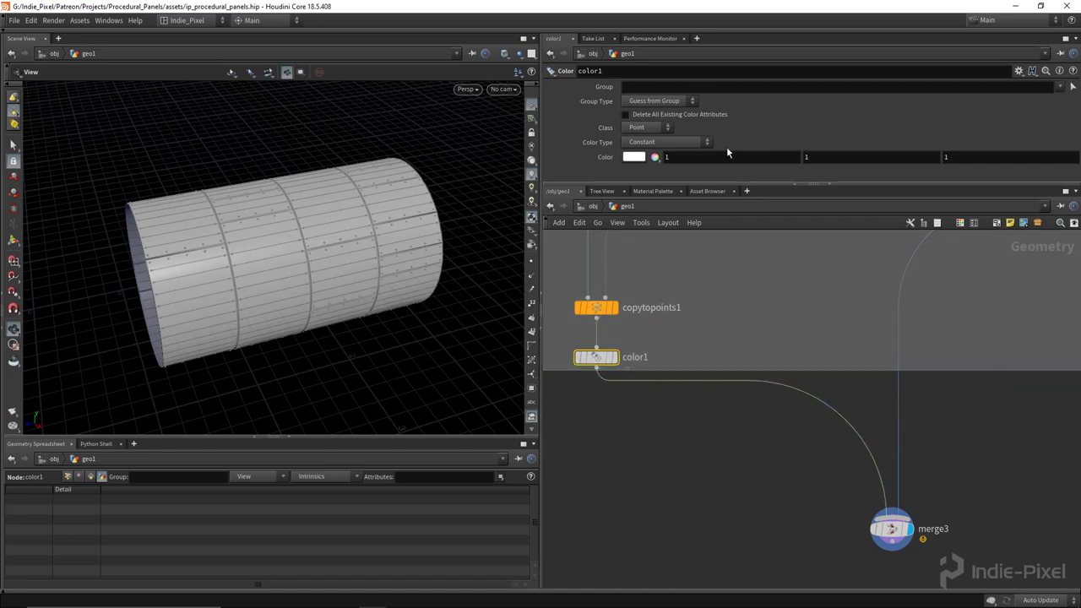
pyautogui.click(648, 126)
pyautogui.click(650, 155)
pyautogui.click(654, 157)
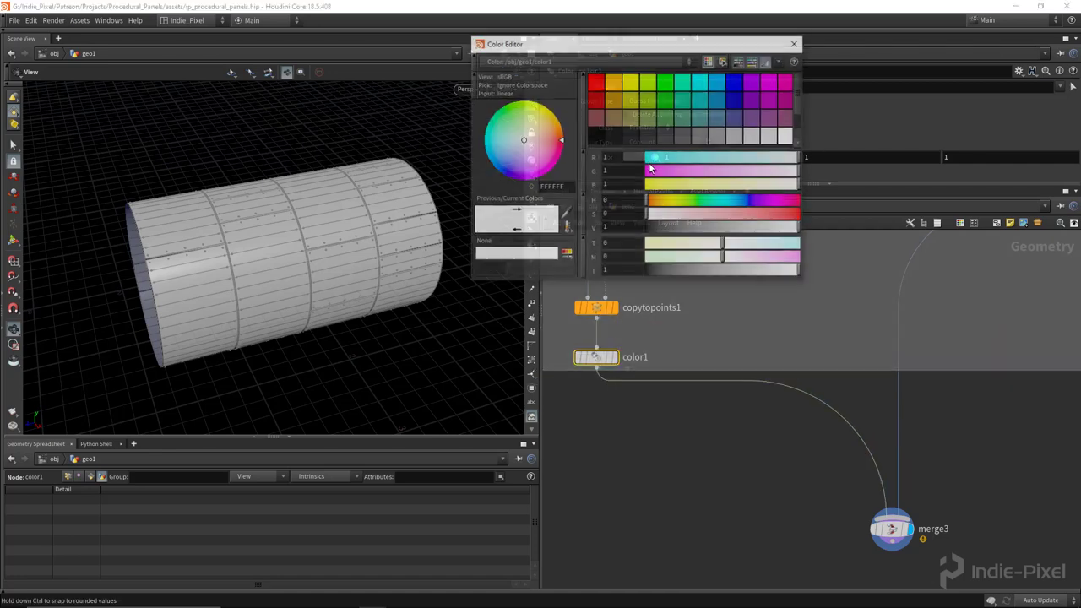
pyautogui.click(596, 81)
pyautogui.click(795, 43)
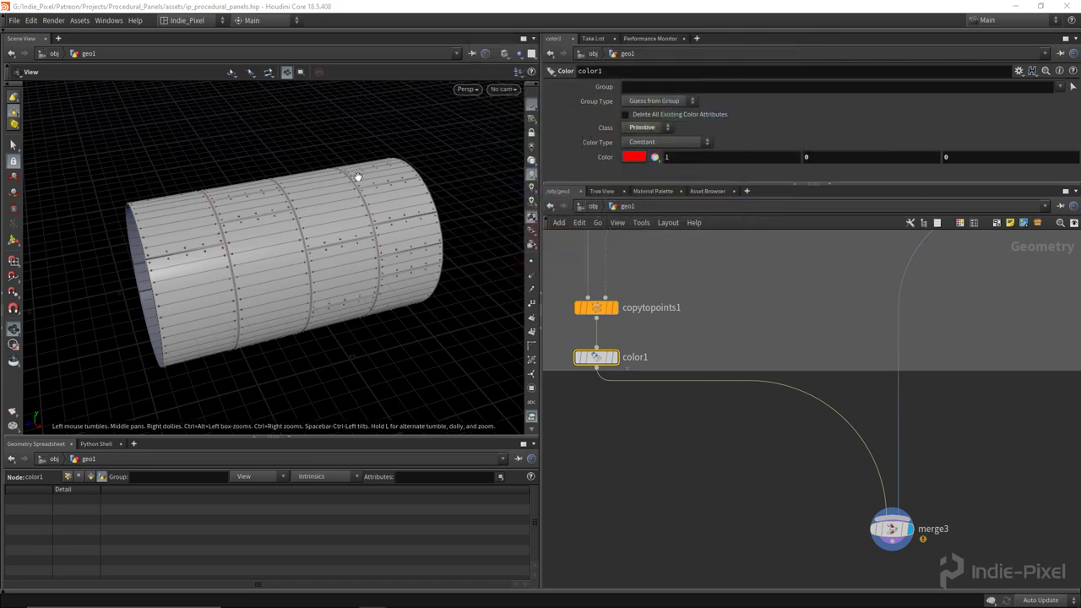
pyautogui.moveTo(357, 174); pyautogui.dragTo(354, 225)
pyautogui.scroll(8, 353, 225)
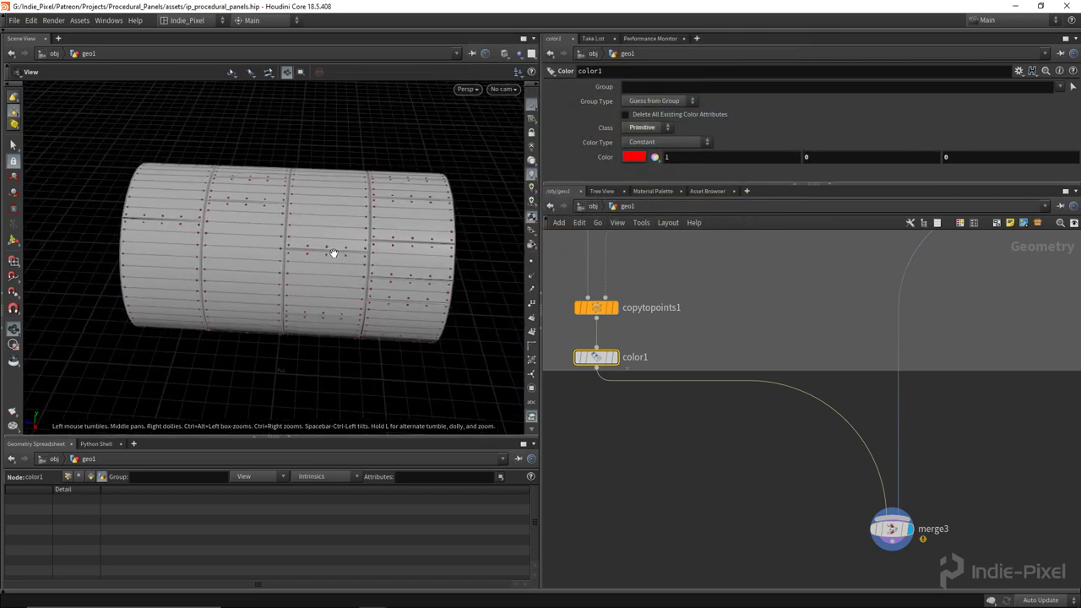
pyautogui.scroll(3, 335, 239)
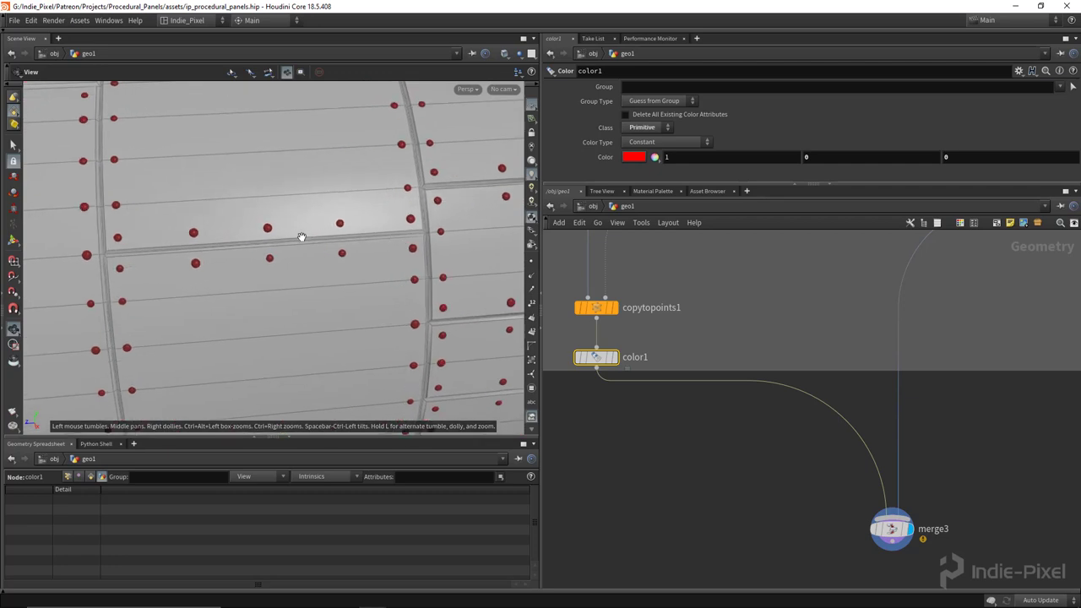
pyautogui.scroll(-4, 709, 304)
pyautogui.moveTo(709, 304); pyautogui.dragTo(714, 381, button='middle')
# - Check attribrandomize1's 0.85 minimum pscale, then display merge2's rivet-free paneled cylinder
pyautogui.scroll(5, 740, 390)
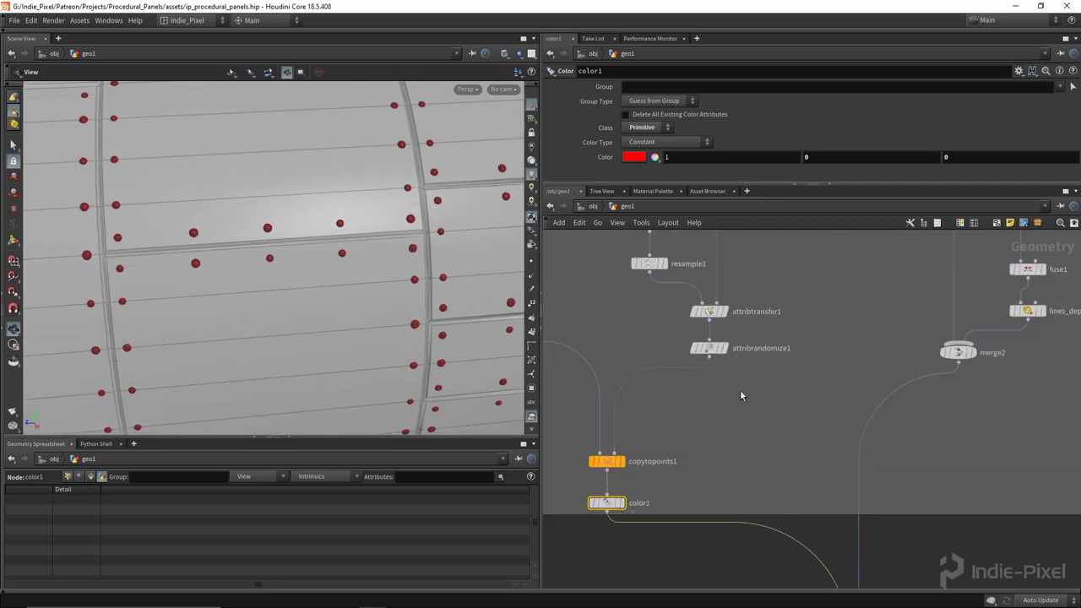
pyautogui.click(709, 348)
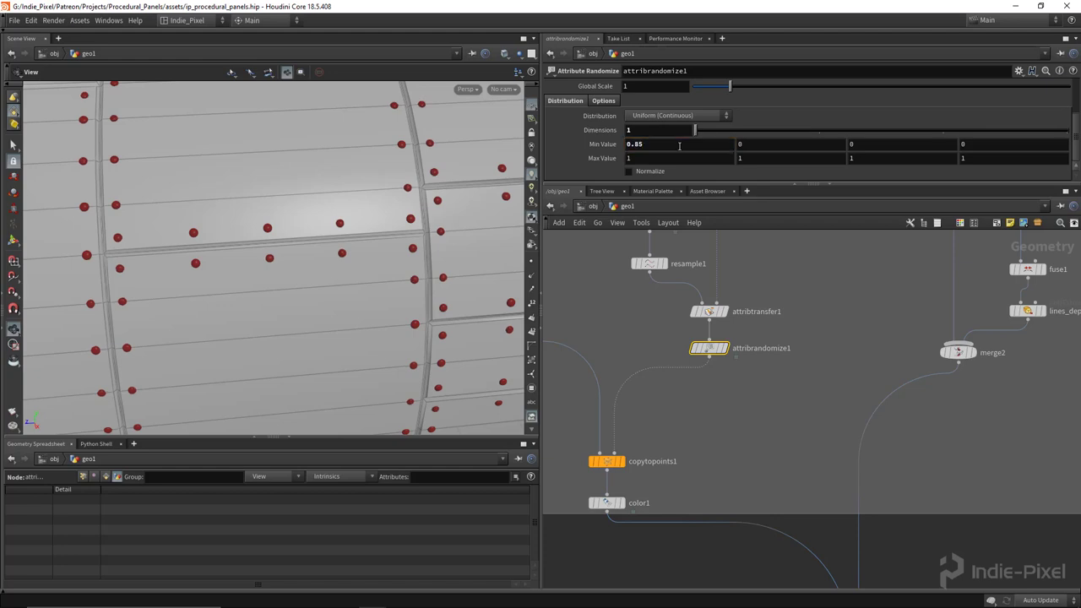
pyautogui.scroll(-10, 225, 237)
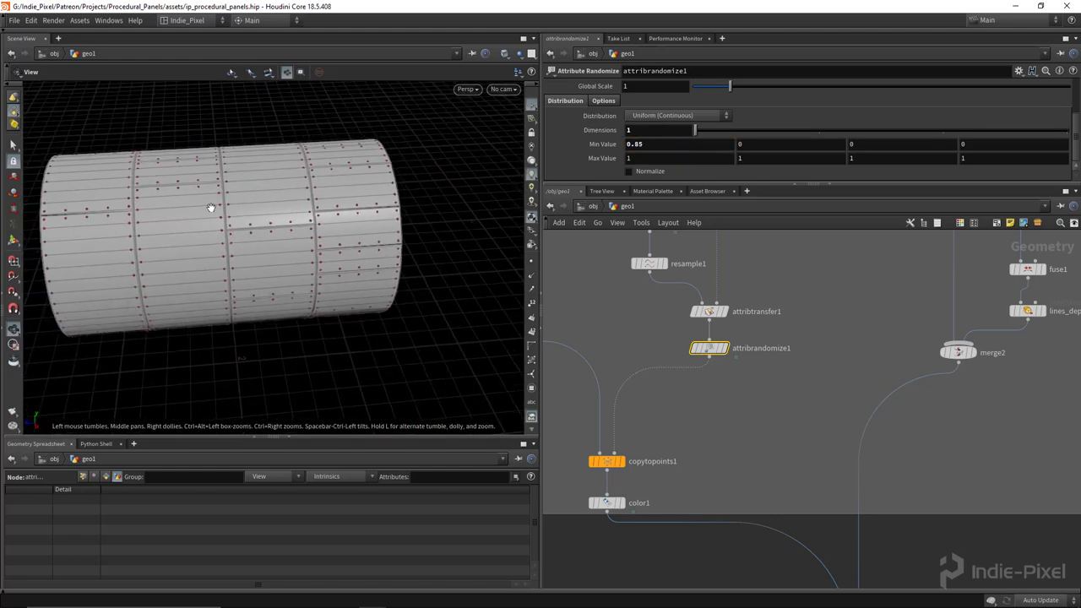
pyautogui.moveTo(212, 210); pyautogui.dragTo(437, 345)
pyautogui.moveTo(715, 401); pyautogui.dragTo(554, 416, button='middle')
pyautogui.scroll(-4, 800, 406)
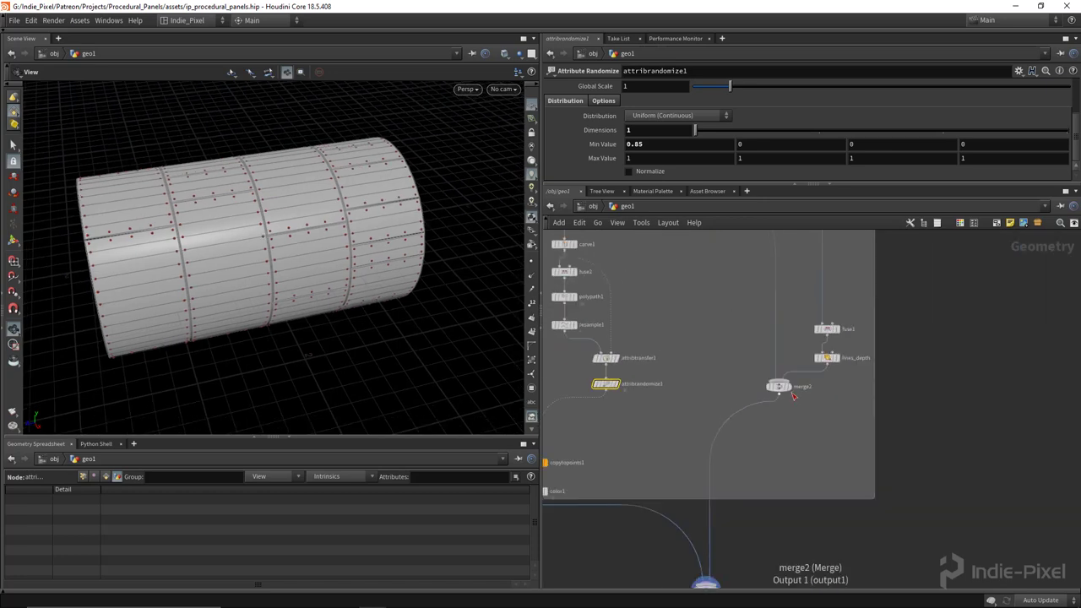
pyautogui.scroll(4, 767, 384)
pyautogui.click(778, 389)
pyautogui.moveTo(778, 389); pyautogui.dragTo(761, 324, button='middle')
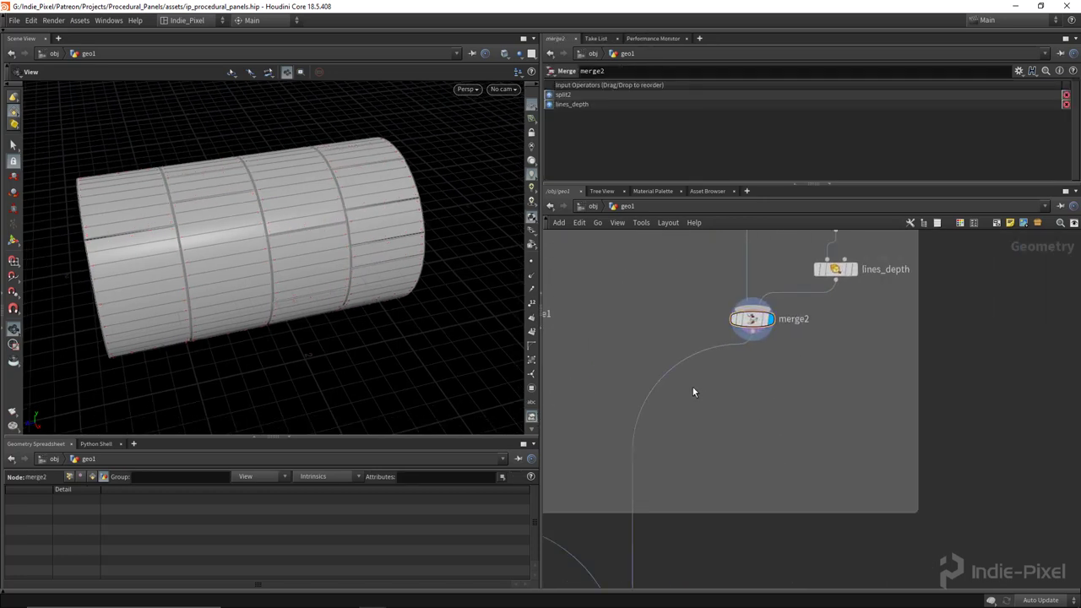
# - Add assemble1 under merge2 and confirm the primitives are named piece0, piece1… in the spreadsheet
pyautogui.press('Tab')
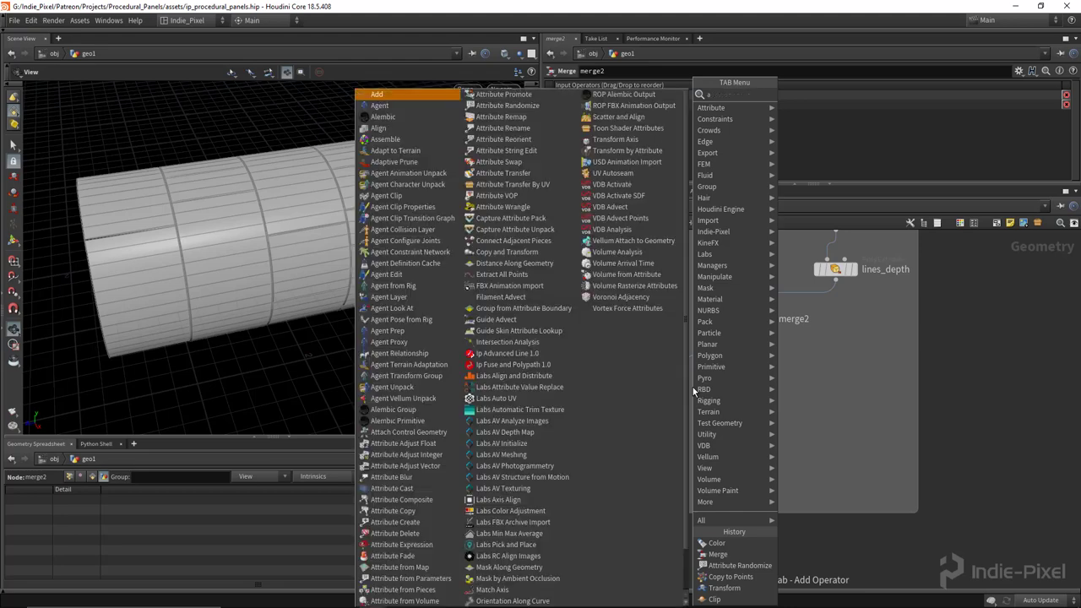
pyautogui.press('Return')
pyautogui.click(783, 386)
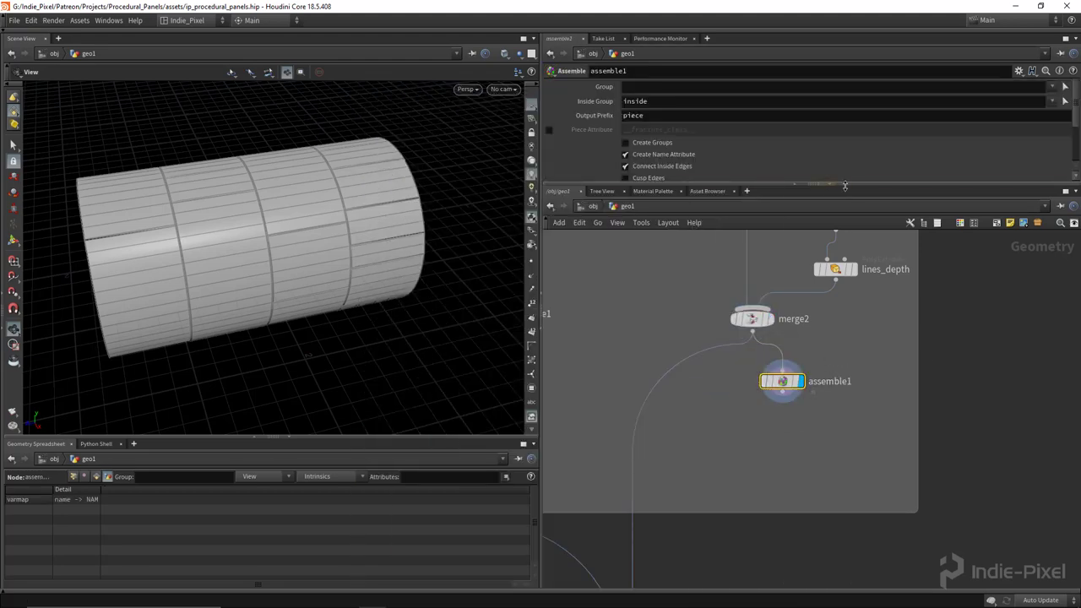
pyautogui.moveTo(845, 185); pyautogui.dragTo(812, 169)
pyautogui.moveTo(808, 385); pyautogui.dragTo(799, 382, button='middle')
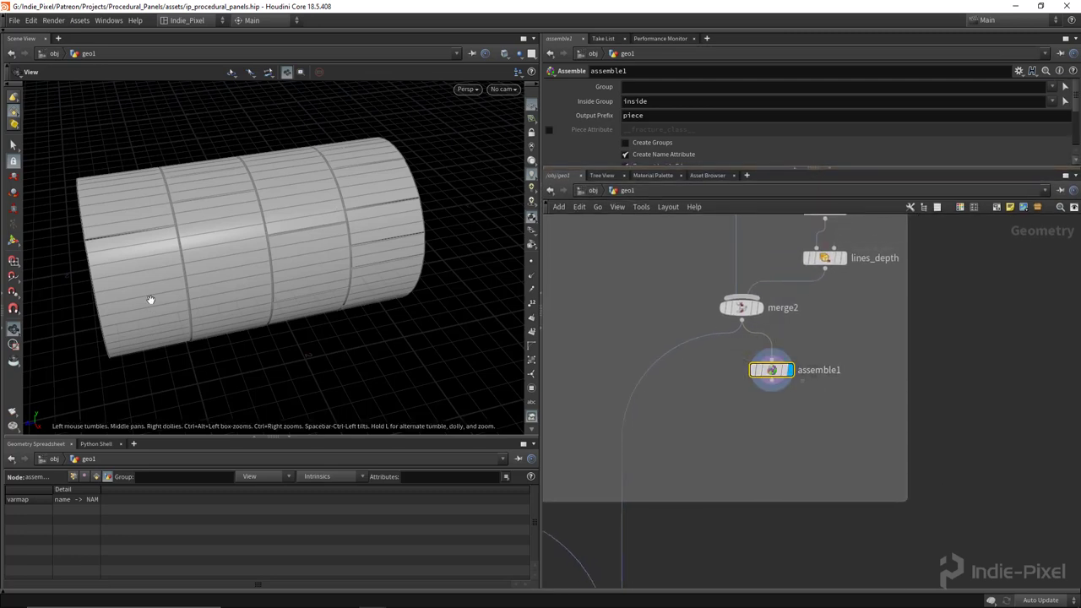
pyautogui.moveTo(714, 448); pyautogui.dragTo(693, 425, button='middle')
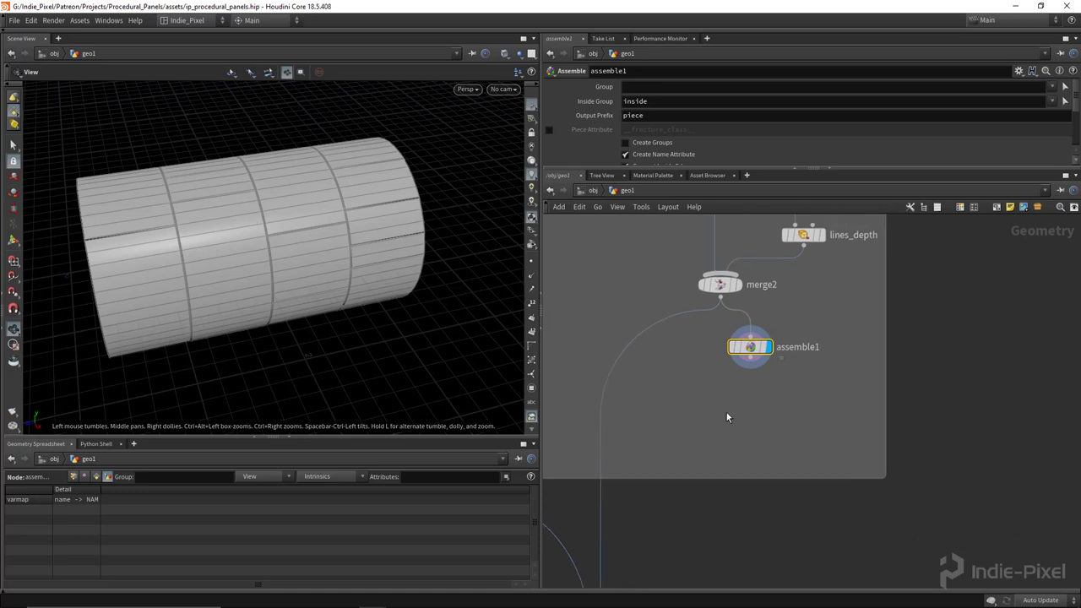
pyautogui.click(97, 477)
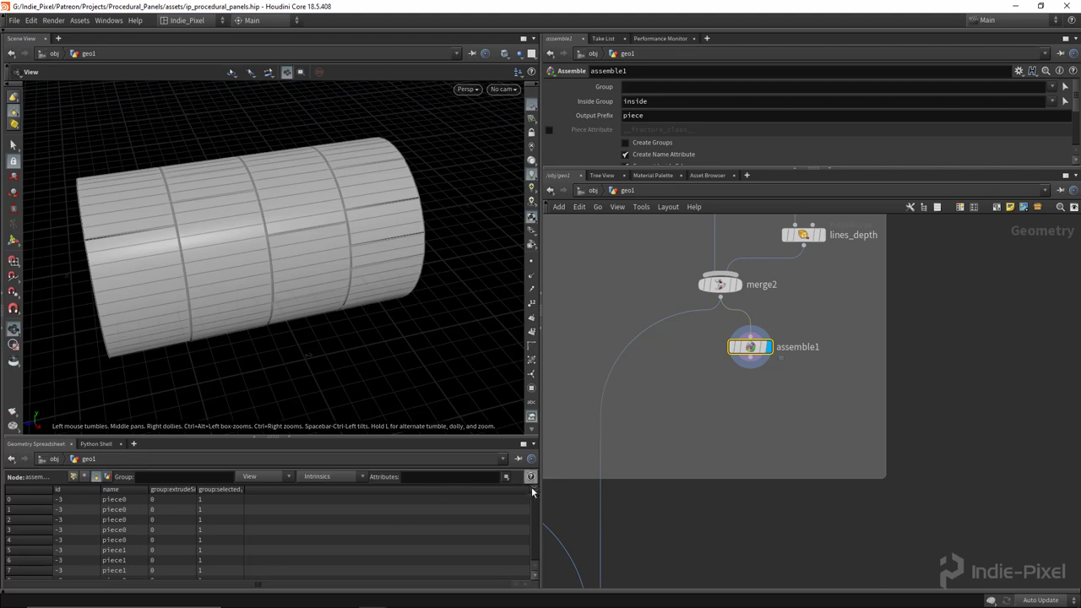
pyautogui.scroll(-3, 534, 535)
pyautogui.scroll(3, 533, 535)
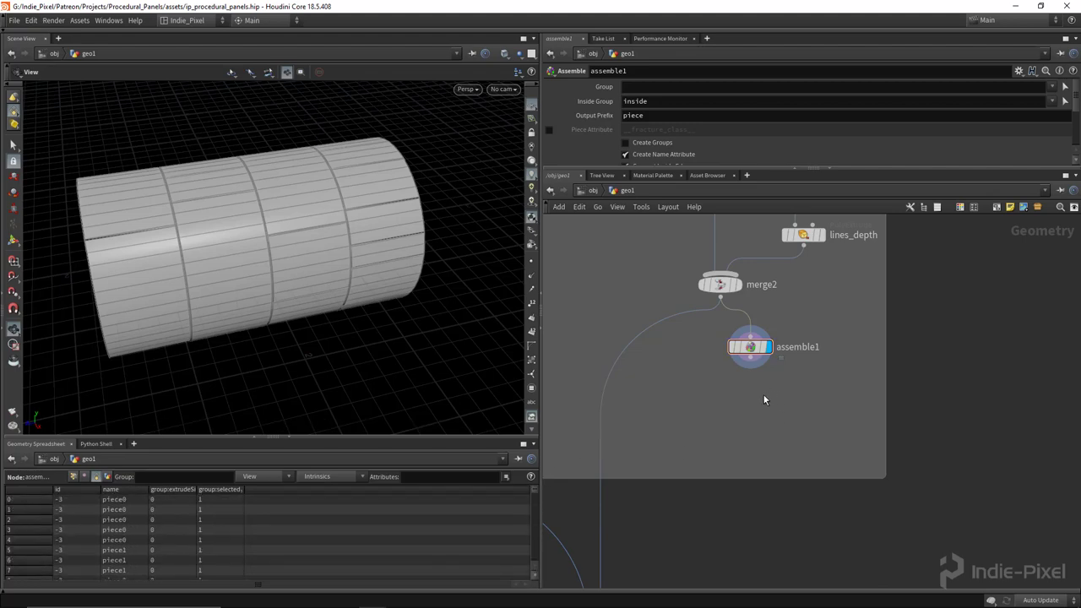
# - Place a new Color node, color2, below assemble1
pyautogui.press('Tab')
pyautogui.write('color')
pyautogui.press('Return')
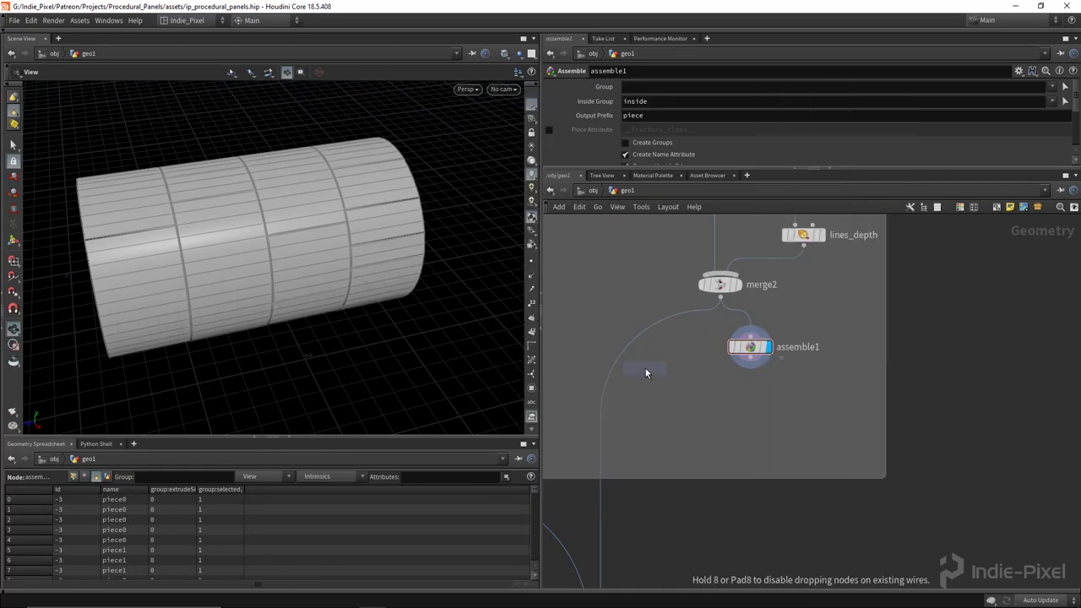
pyautogui.click(745, 411)
# - Wire assemble1 into color2 and set primitive colour to Random from Attribute using name
pyautogui.scroll(2, 744, 405)
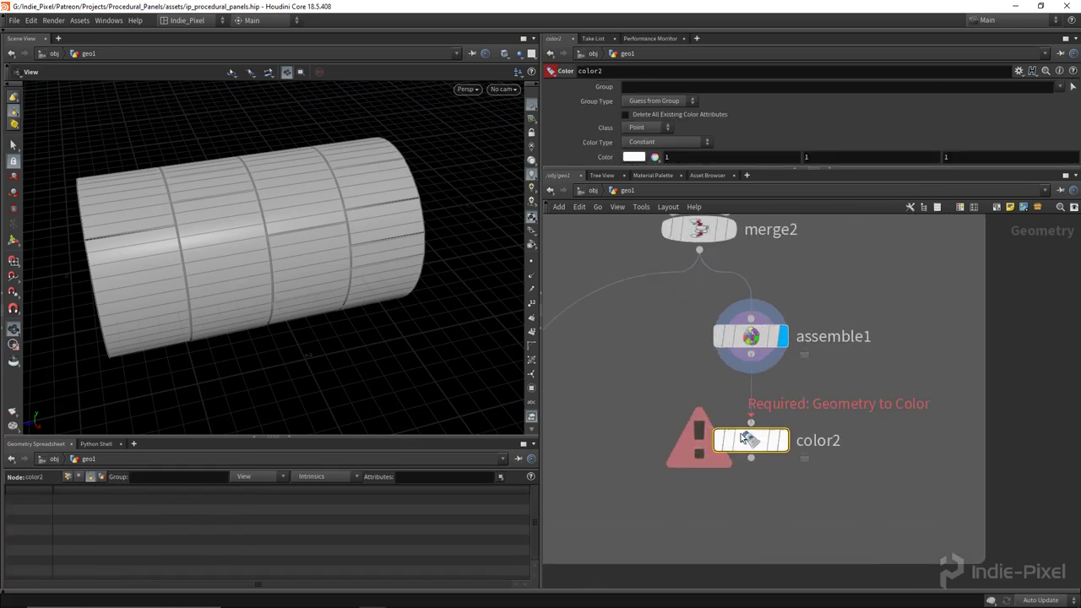
pyautogui.moveTo(751, 354); pyautogui.dragTo(751, 427)
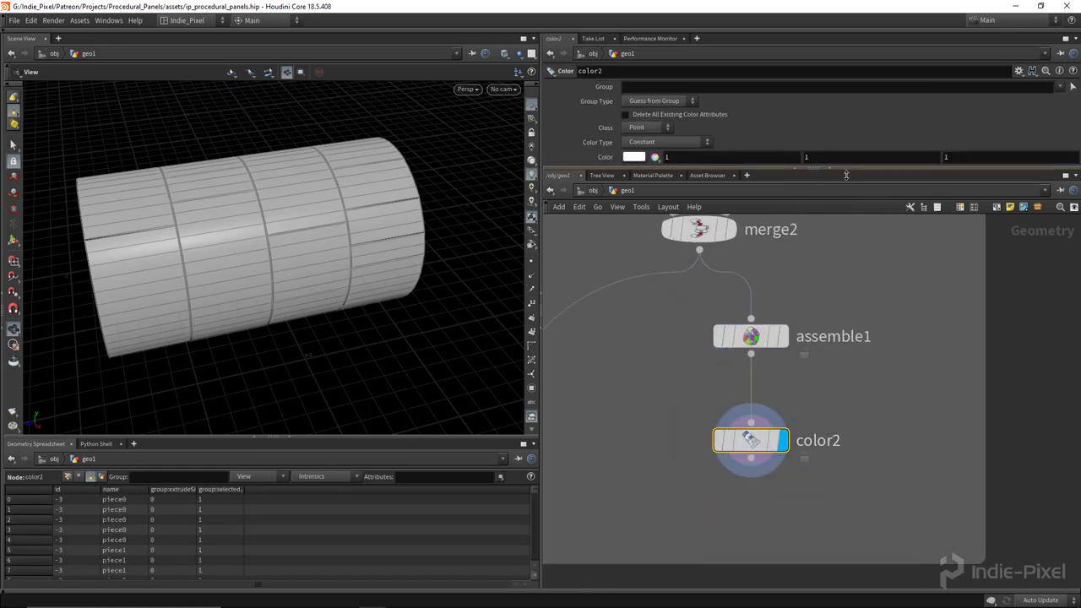
pyautogui.moveTo(846, 175); pyautogui.dragTo(836, 272)
pyautogui.click(639, 150)
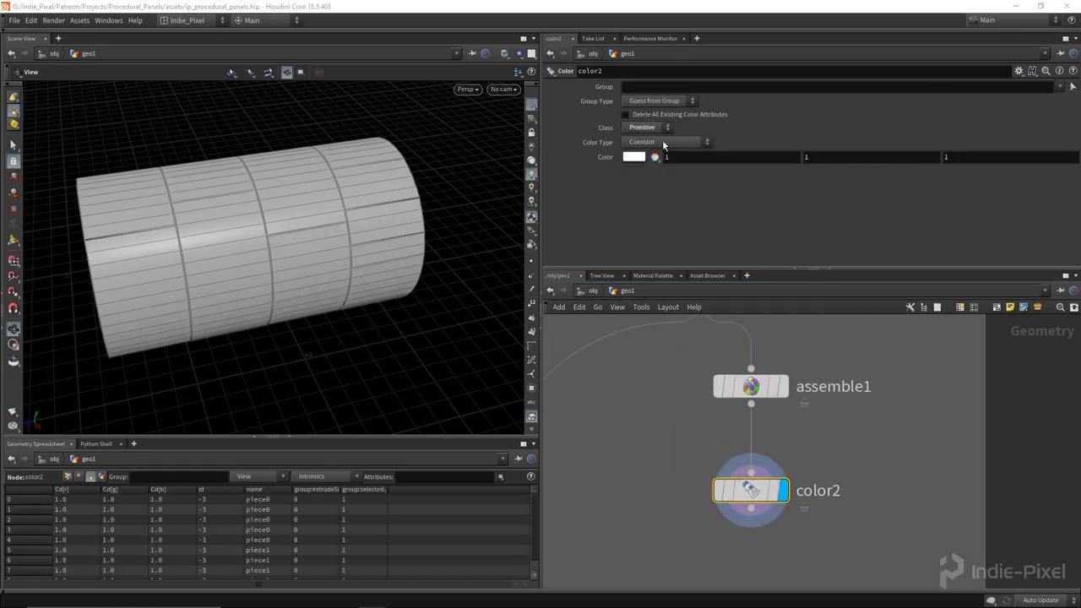
pyautogui.click(666, 142)
pyautogui.click(668, 200)
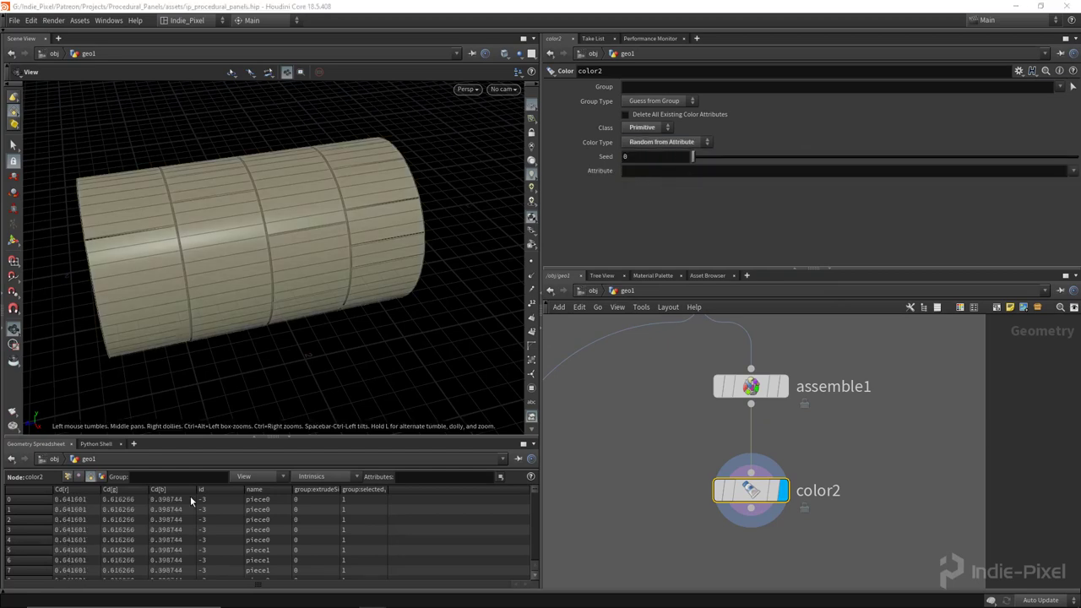
pyautogui.click(644, 171)
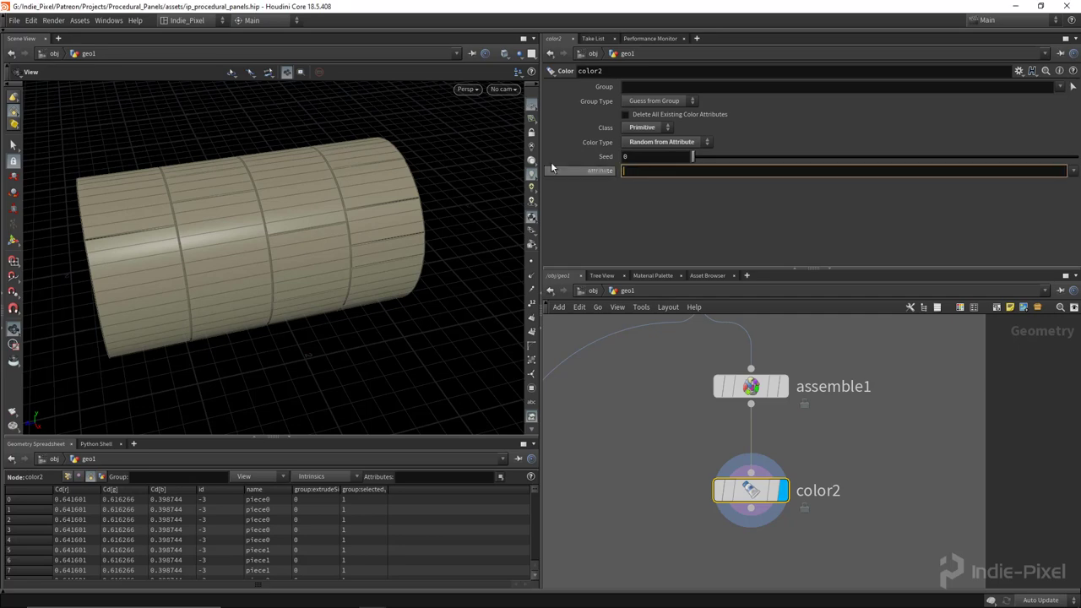
pyautogui.write('name')
pyautogui.press('Return')
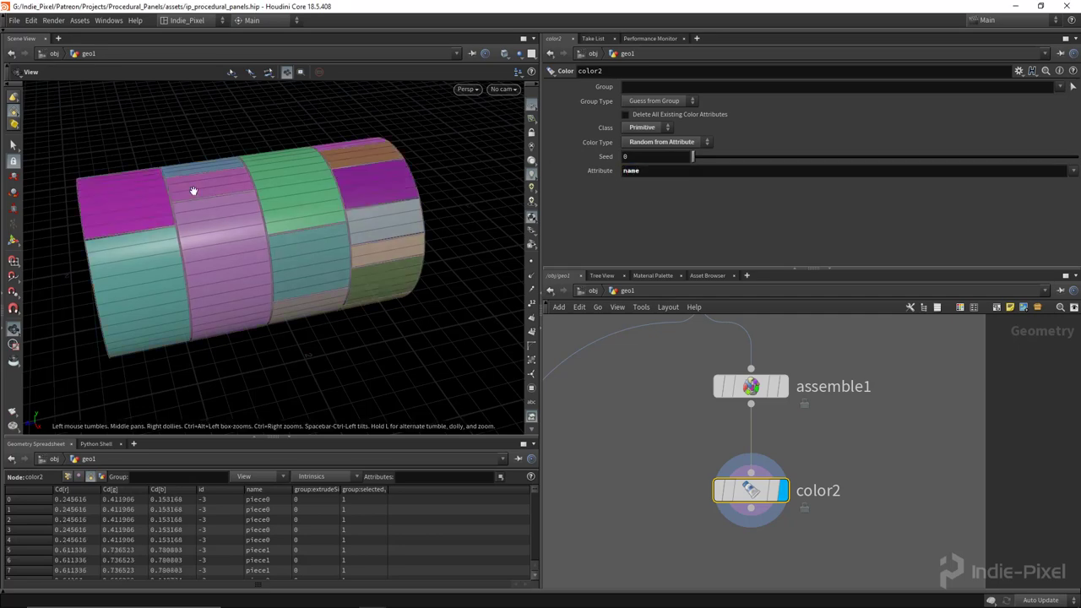
# - Inspect the randomly coloured panels and begin wiring color2's output toward merge3
pyautogui.moveTo(194, 189); pyautogui.dragTo(177, 173)
pyautogui.moveTo(291, 265); pyautogui.dragTo(178, 245)
pyautogui.moveTo(847, 269); pyautogui.dragTo(847, 158)
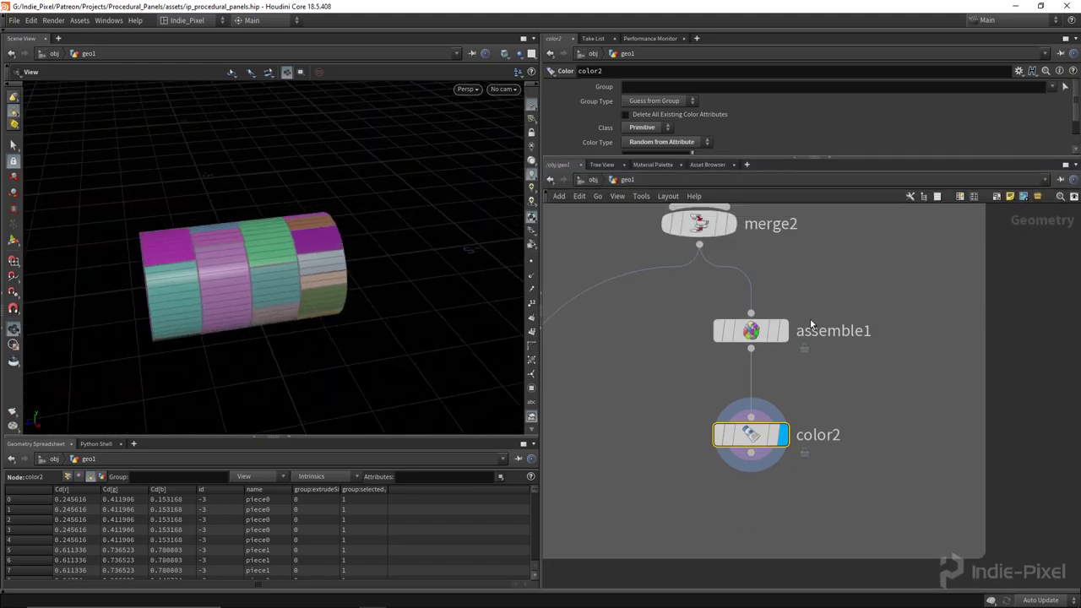
pyautogui.scroll(-3, 753, 345)
pyautogui.moveTo(702, 345); pyautogui.dragTo(767, 383)
# - Connect color2 into merge3 alongside color1 and move merge3 slightly higher
pyautogui.click(802, 372)
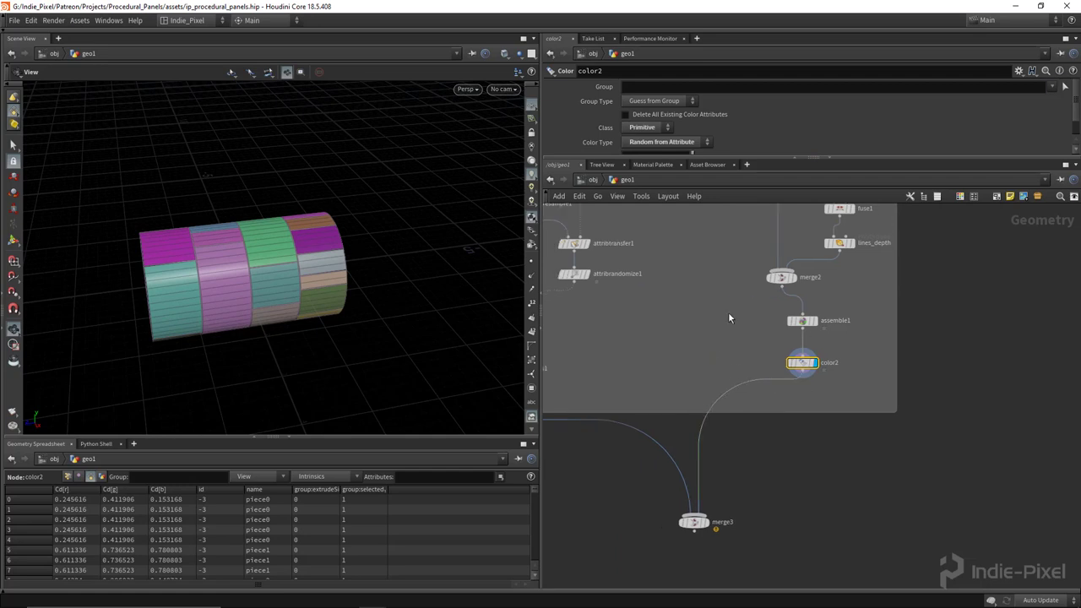
pyautogui.moveTo(758, 307); pyautogui.dragTo(783, 372)
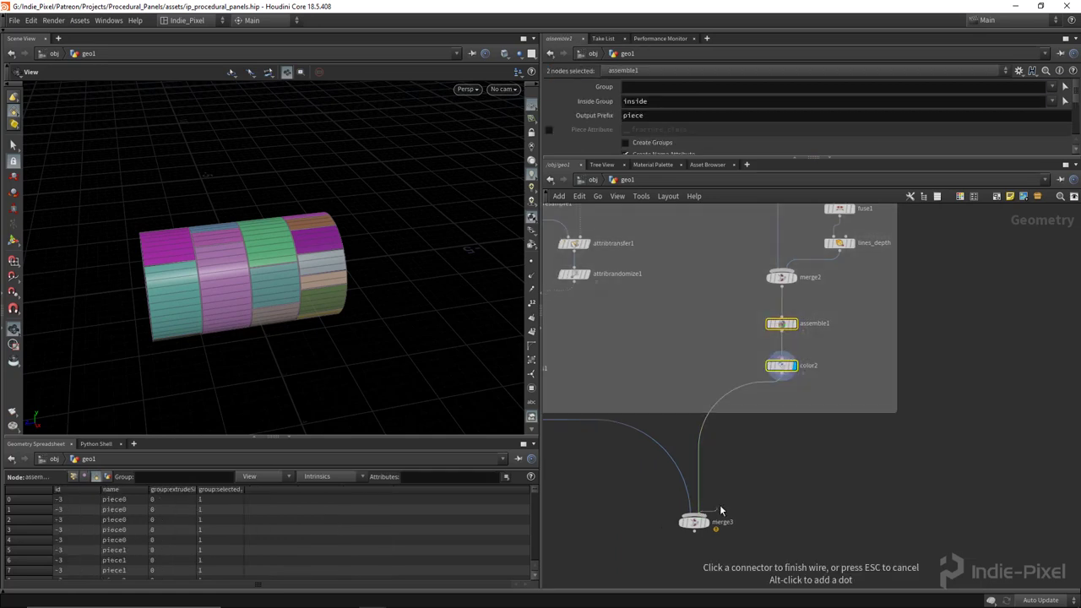
pyautogui.hotkey('ctrl', 'z')
pyautogui.scroll(3, 751, 435)
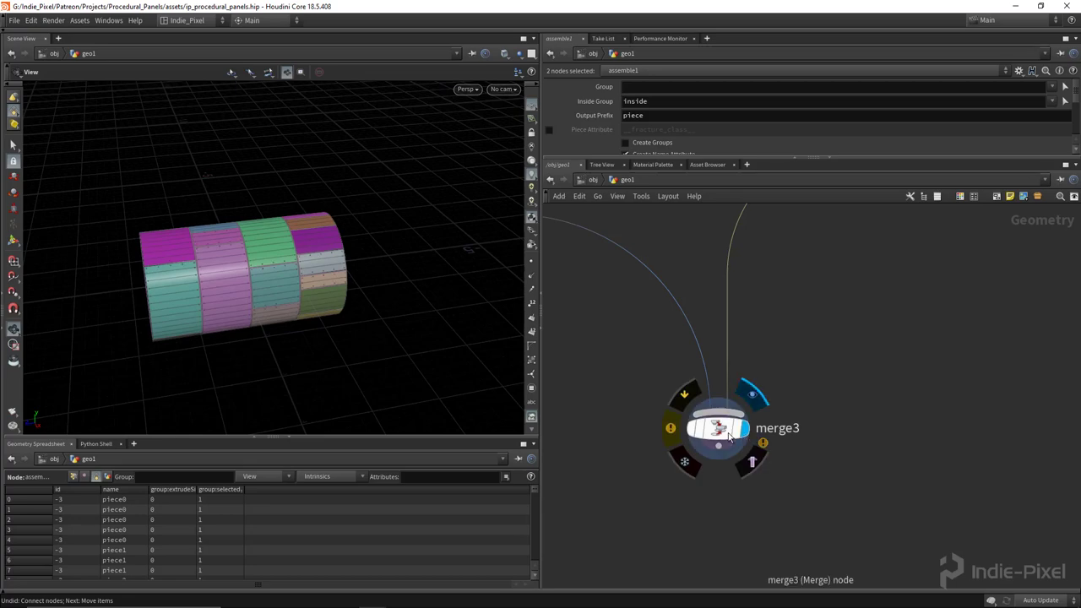
pyautogui.scroll(-5, 751, 459)
pyautogui.moveTo(736, 450); pyautogui.dragTo(708, 415)
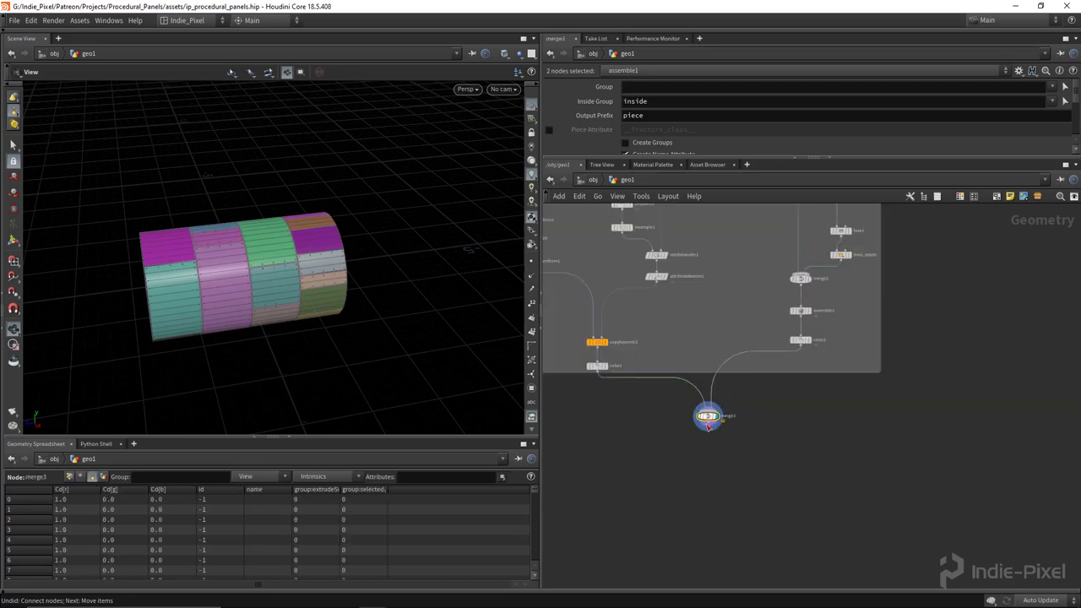
# - Orbit the cylinder to check the red rivets on every coloured panel
pyautogui.scroll(5, 273, 278)
pyautogui.scroll(5, 267, 255)
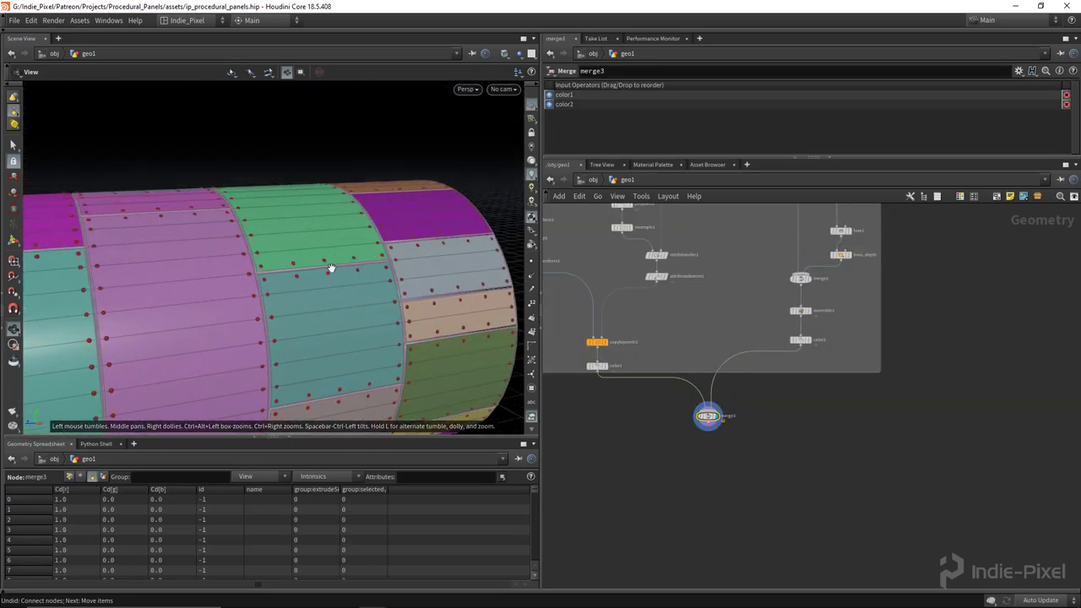
pyautogui.scroll(-5, 354, 229)
pyautogui.moveTo(353, 230); pyautogui.dragTo(272, 198)
pyautogui.moveTo(300, 246); pyautogui.dragTo(238, 153)
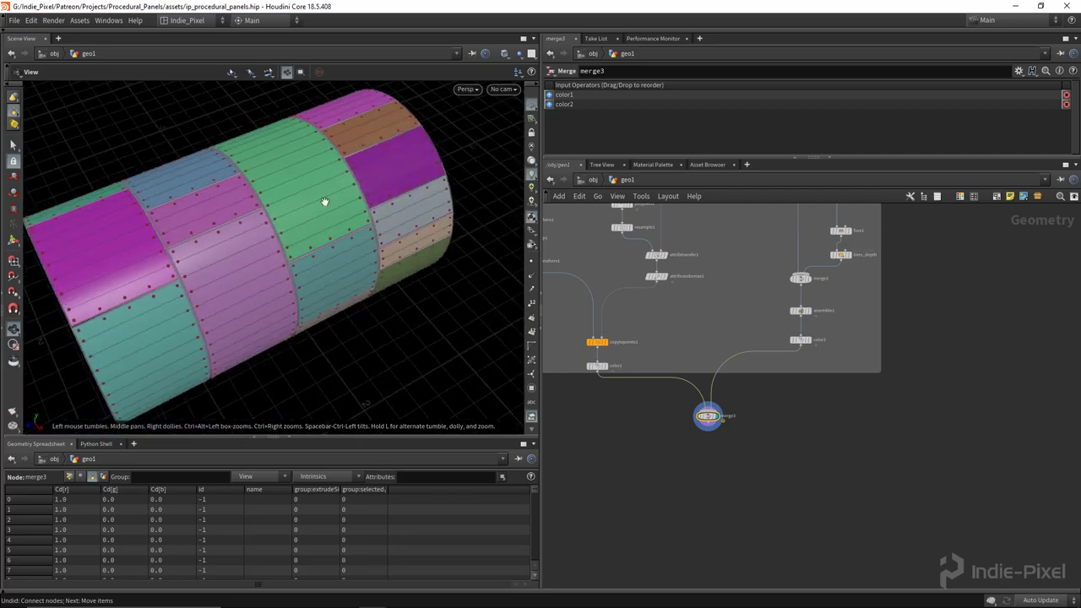
pyautogui.moveTo(324, 201); pyautogui.dragTo(372, 254)
pyautogui.scroll(5, 703, 417)
# - Add attribpromote1 below merge3, promoting Cd from Primitive to Point class
pyautogui.press('Tab')
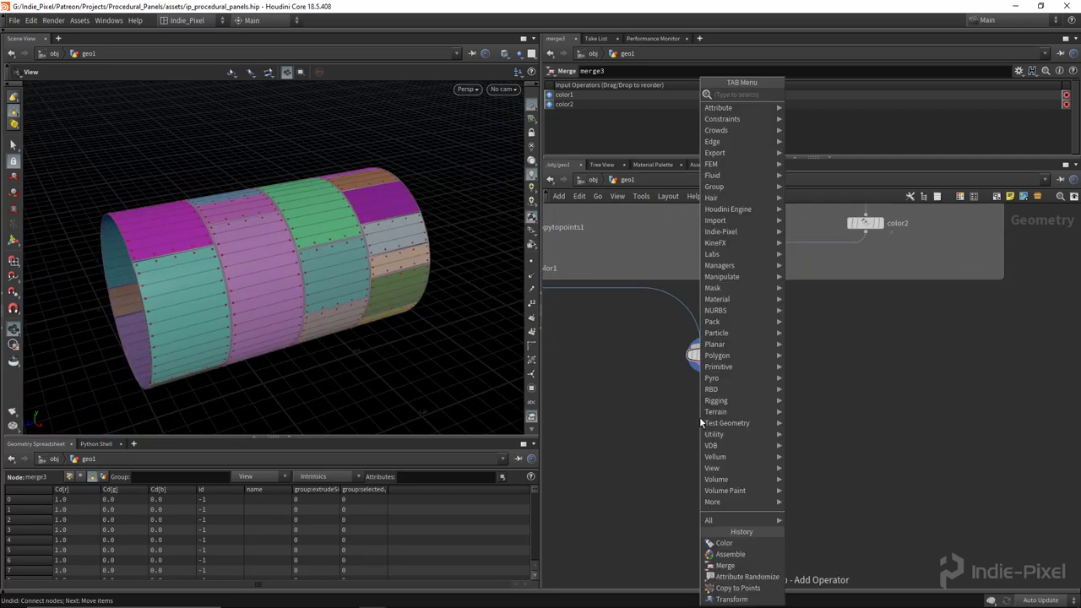
pyautogui.write('attr')
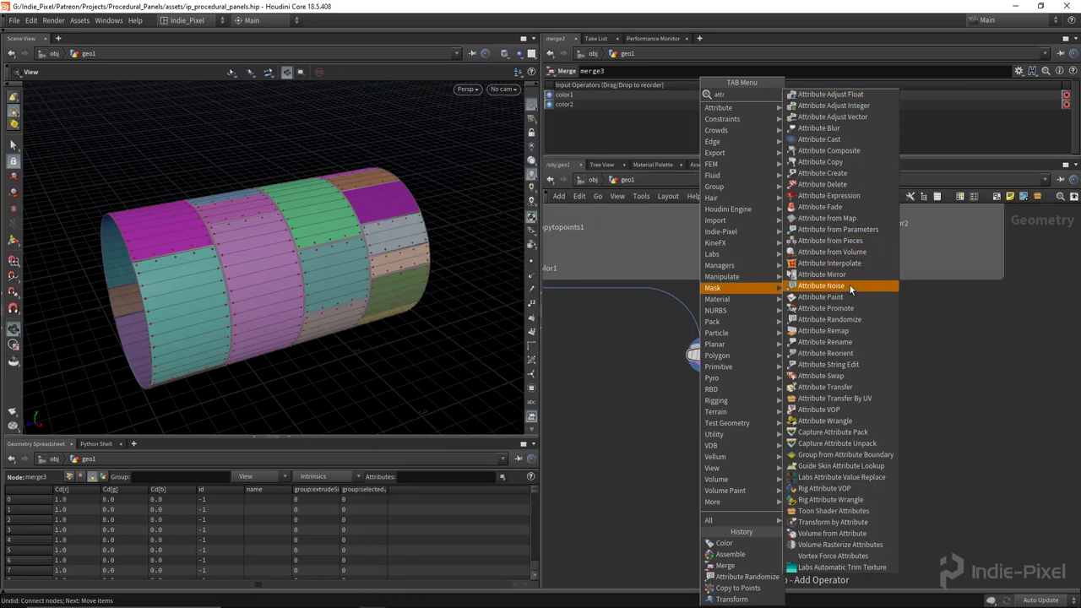
pyautogui.click(832, 308)
pyautogui.click(706, 399)
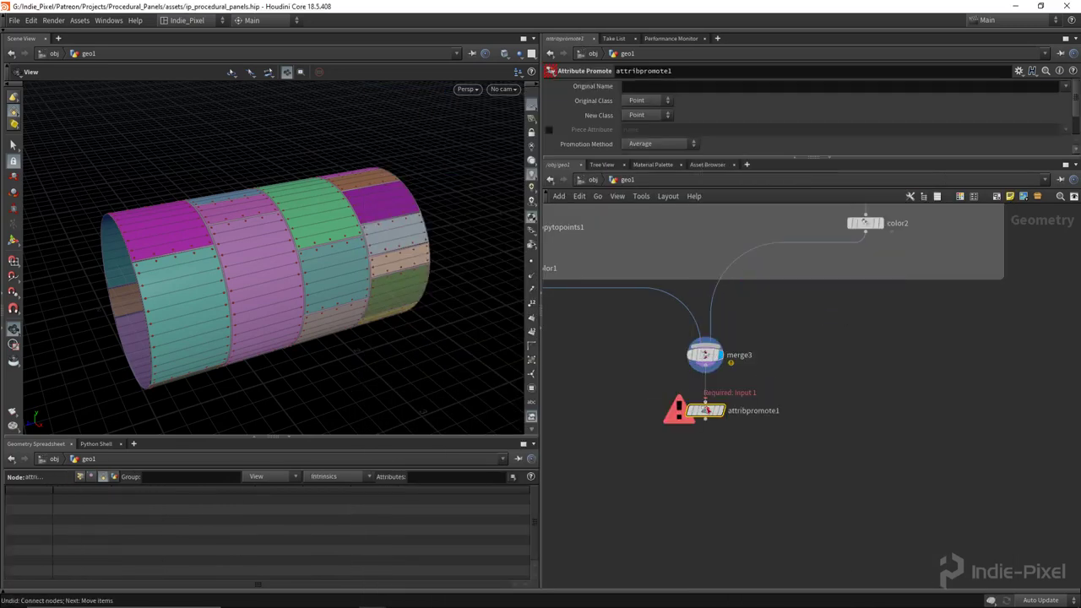
pyautogui.click(651, 103)
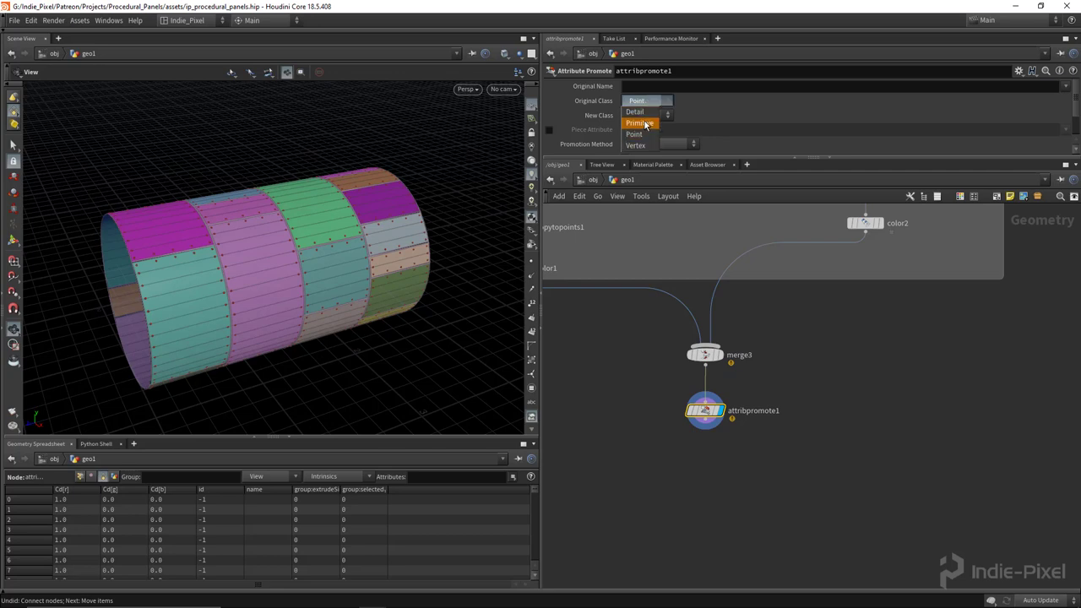
pyautogui.click(650, 121)
pyautogui.click(1066, 88)
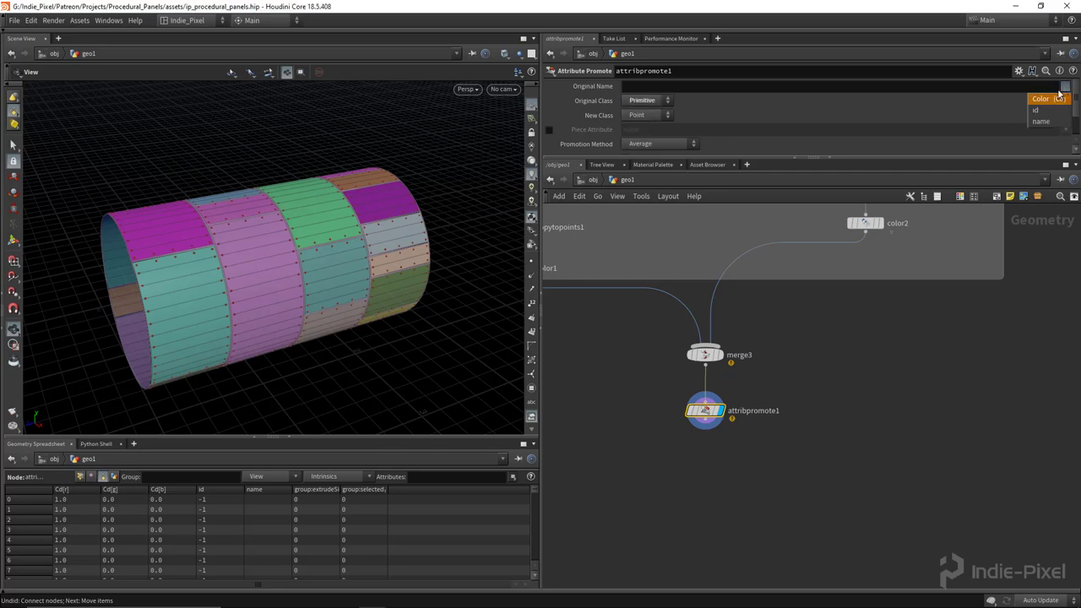
pyautogui.click(1042, 101)
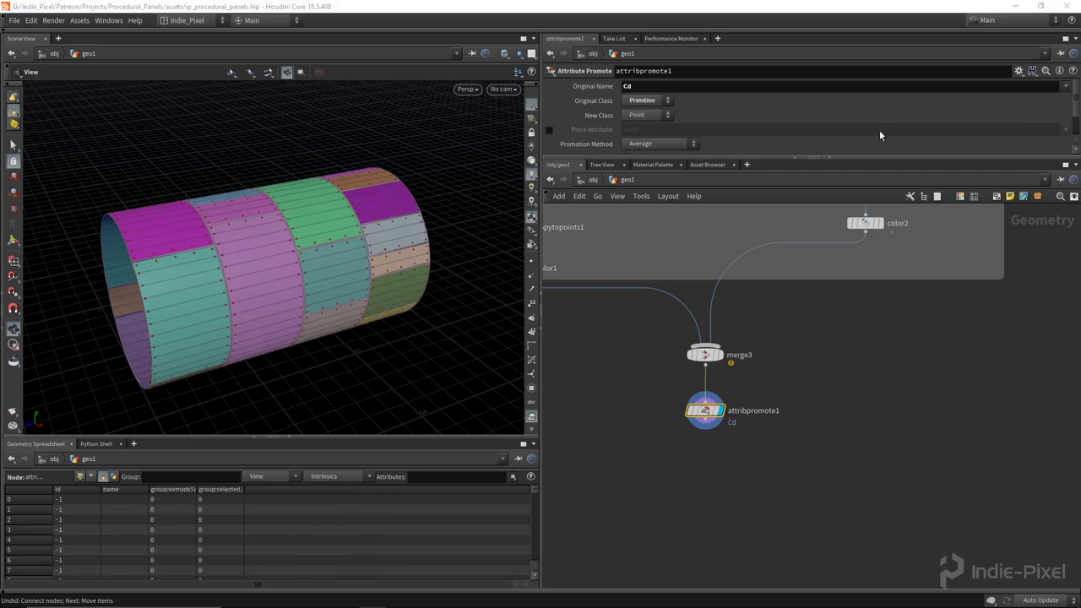
pyautogui.moveTo(862, 159); pyautogui.dragTo(862, 200)
pyautogui.moveTo(345, 282); pyautogui.dragTo(304, 263)
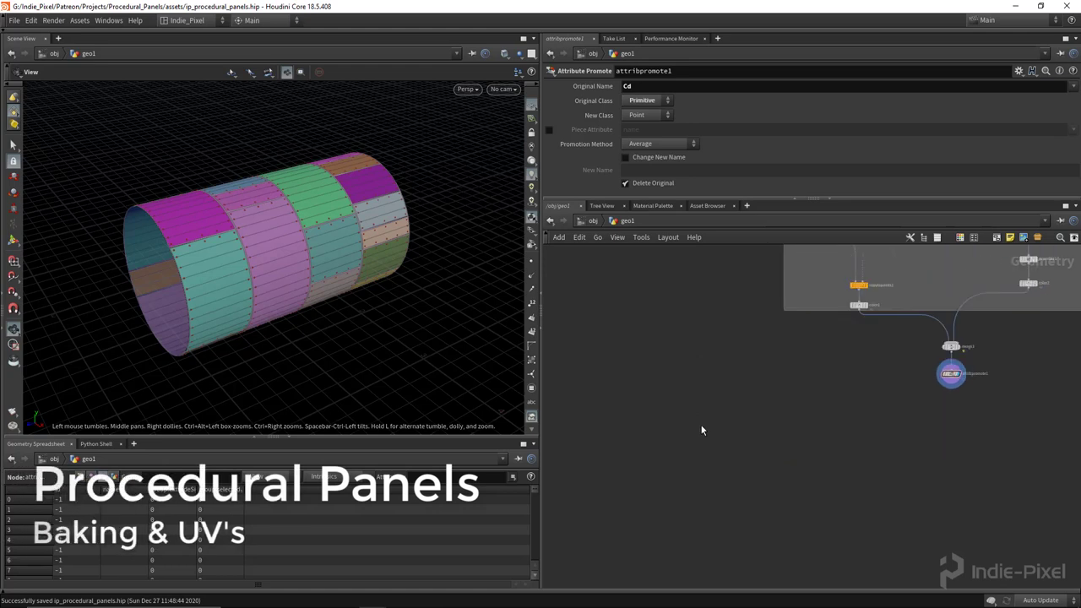
pyautogui.press('o')
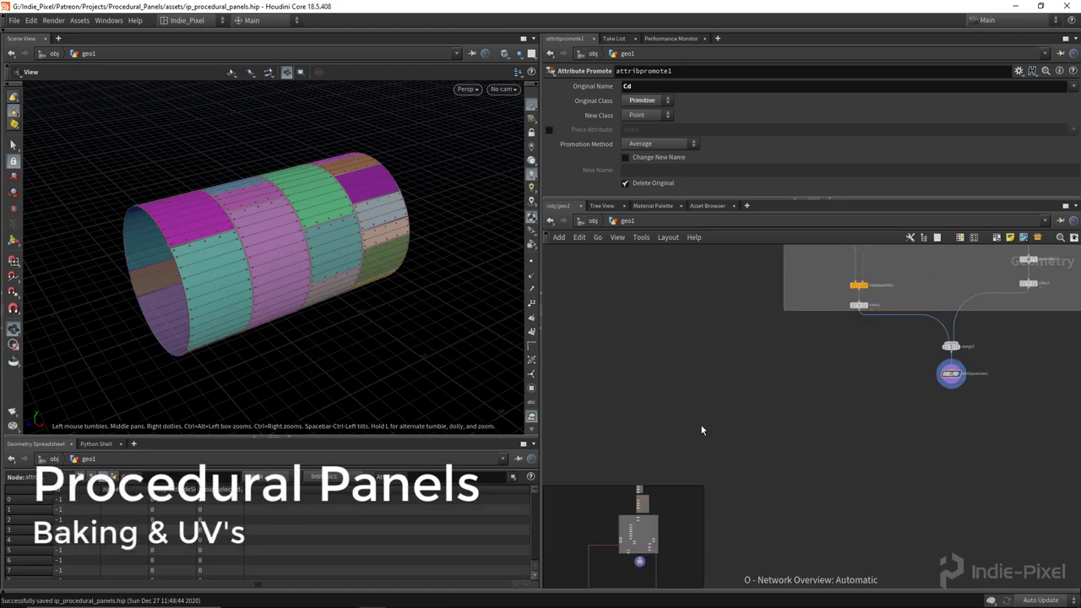
# - Create an Object Merge node named get_low
pyautogui.press('Tab')
pyautogui.write('obj')
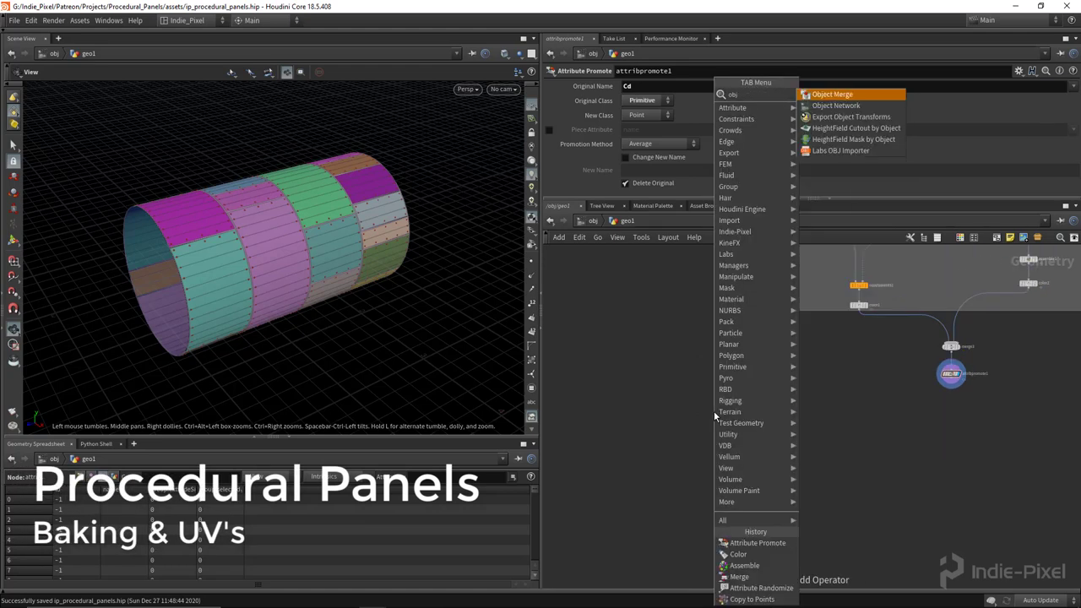
pyautogui.press('Return')
pyautogui.click(749, 390)
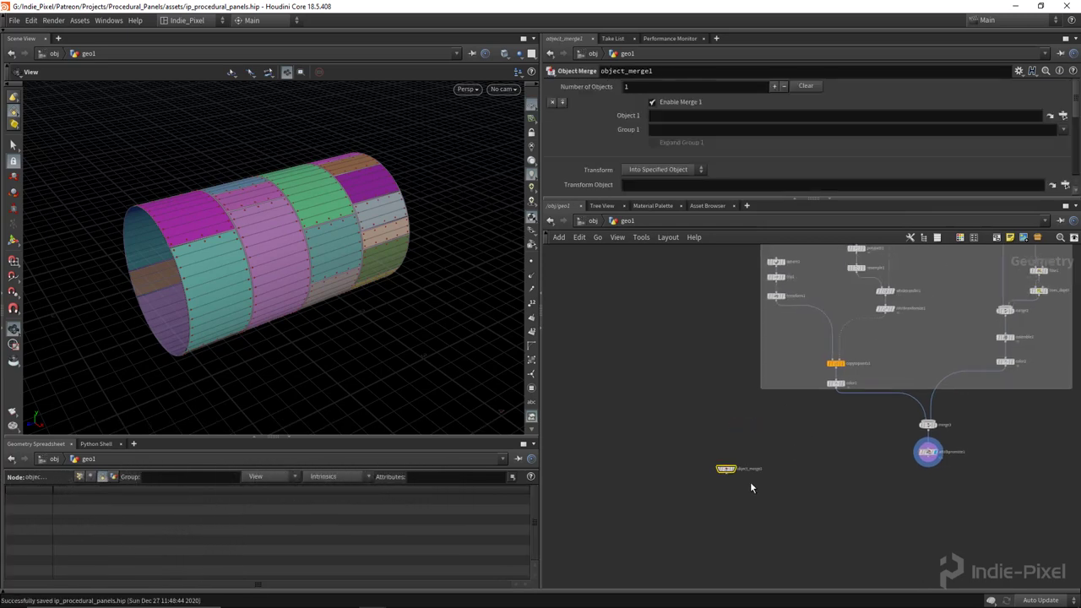
pyautogui.scroll(5, 750, 487)
pyautogui.doubleClick(768, 457)
pyautogui.write('get_lo')
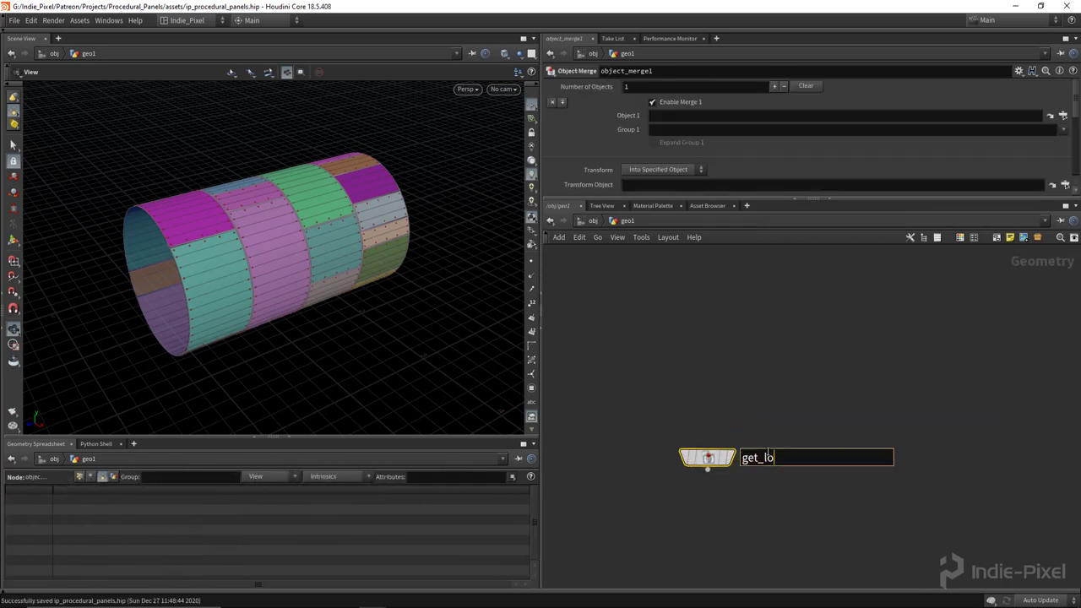
pyautogui.write('w')
pyautogui.press('Return')
# - Insert a Null named low_mesh between set_id and the Grouping nodes
pyautogui.scroll(-5, 757, 448)
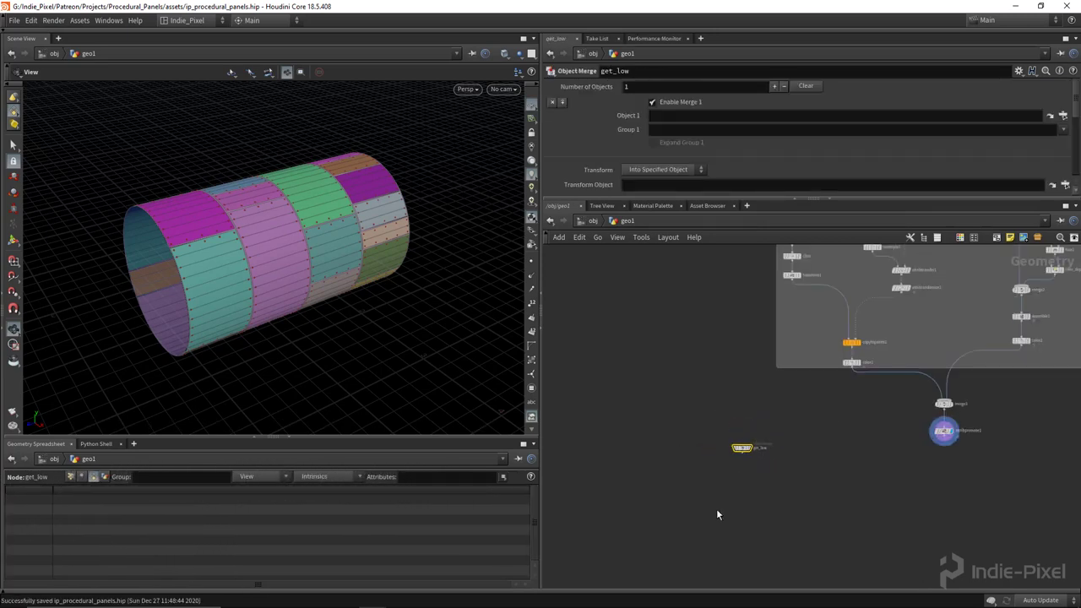
pyautogui.press('1')
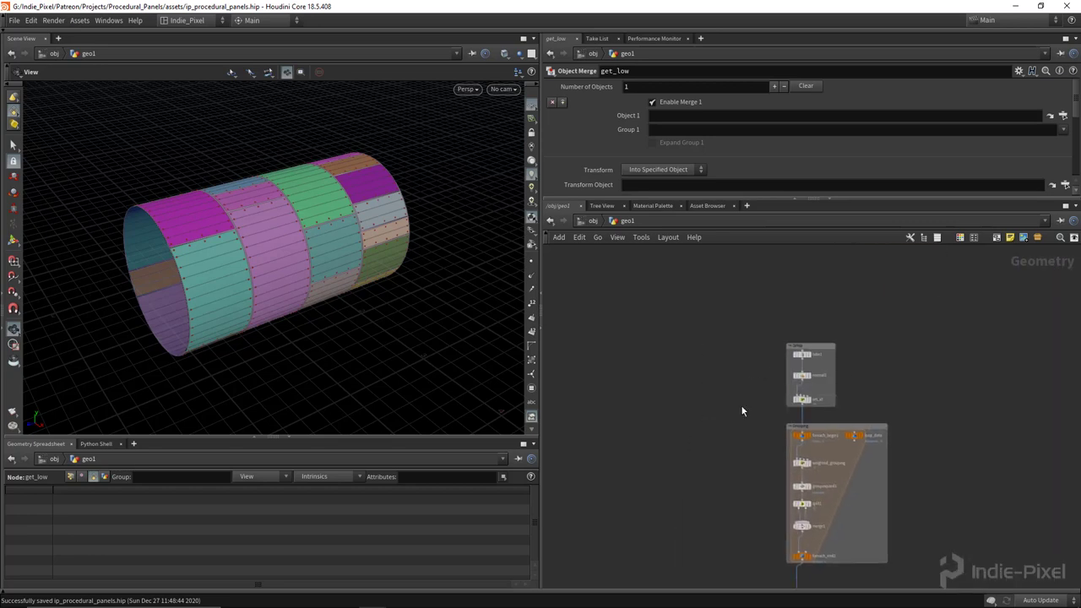
pyautogui.scroll(5, 806, 334)
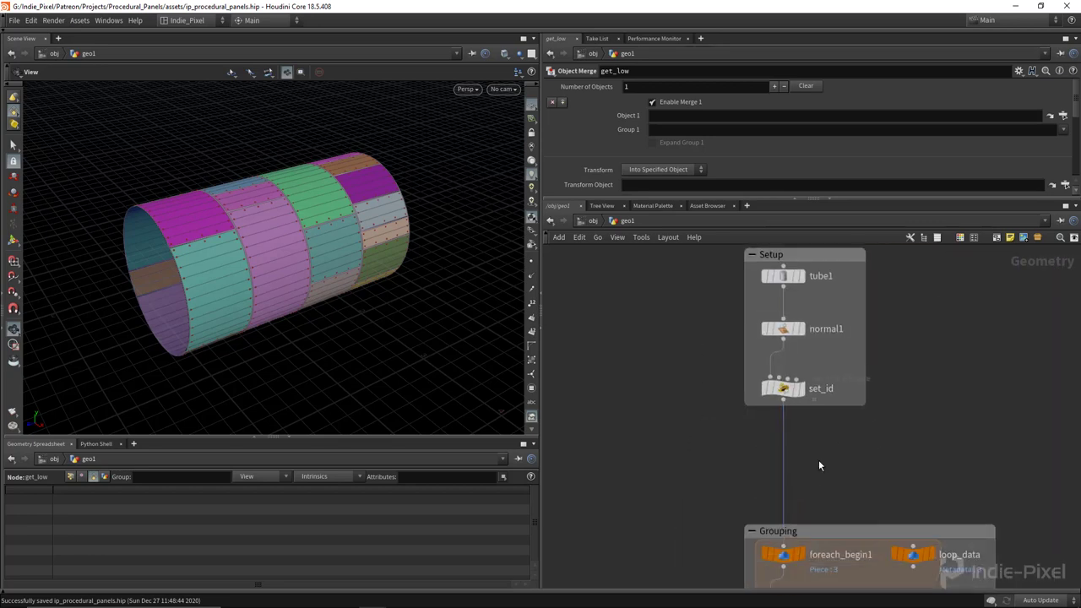
pyautogui.press('Tab')
pyautogui.write('nul')
pyautogui.press('Return')
pyautogui.click(811, 458)
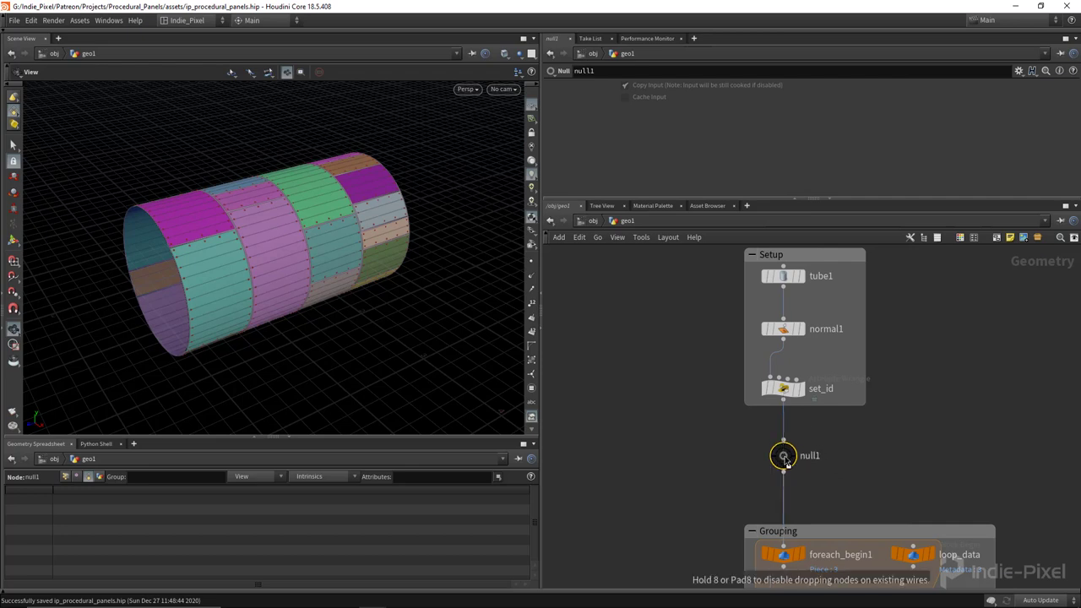
pyautogui.write('low_me')
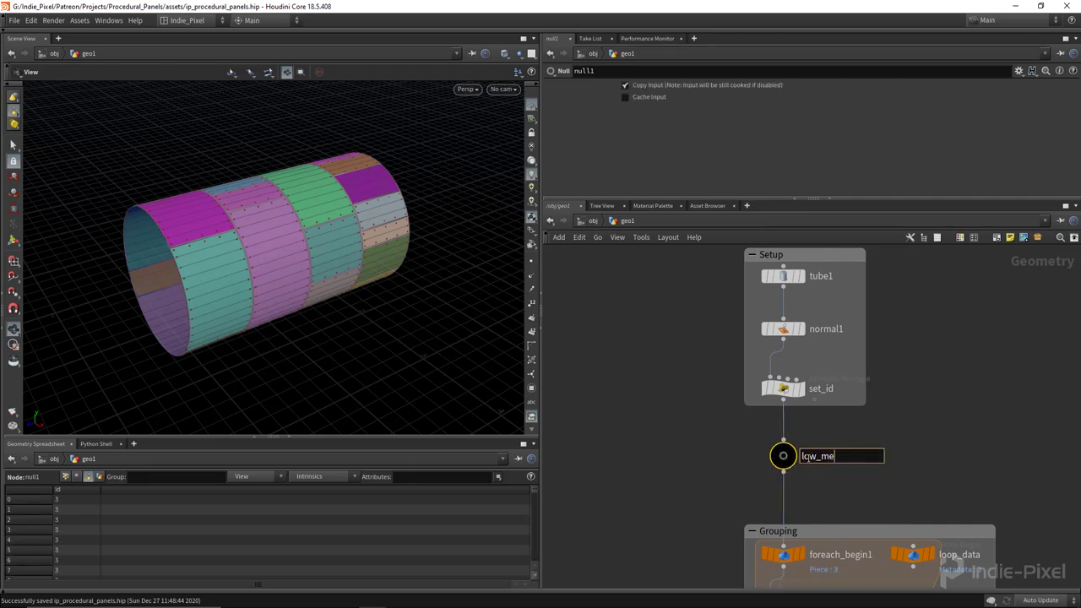
pyautogui.write('sh')
pyautogui.press('Return')
# - Point get_low at ../low_mesh with Transform set to None
pyautogui.scroll(-4, 715, 492)
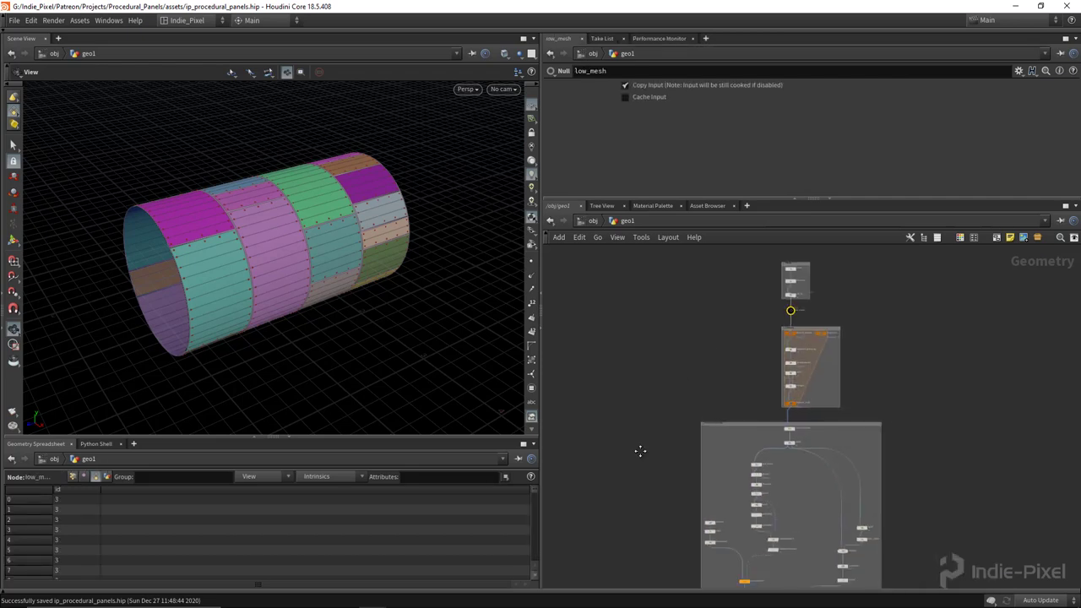
pyautogui.moveTo(639, 451); pyautogui.dragTo(710, 438, button='middle')
pyautogui.scroll(3, 758, 410)
pyautogui.click(720, 441)
pyautogui.scroll(-3, 702, 307)
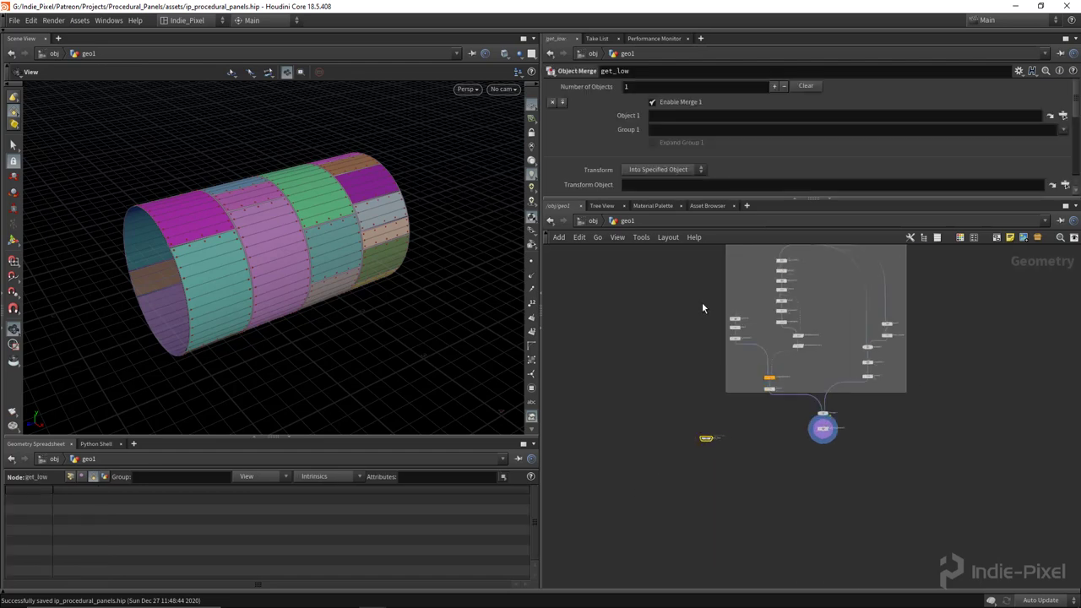
pyautogui.scroll(3, 696, 343)
pyautogui.scroll(3, 798, 374)
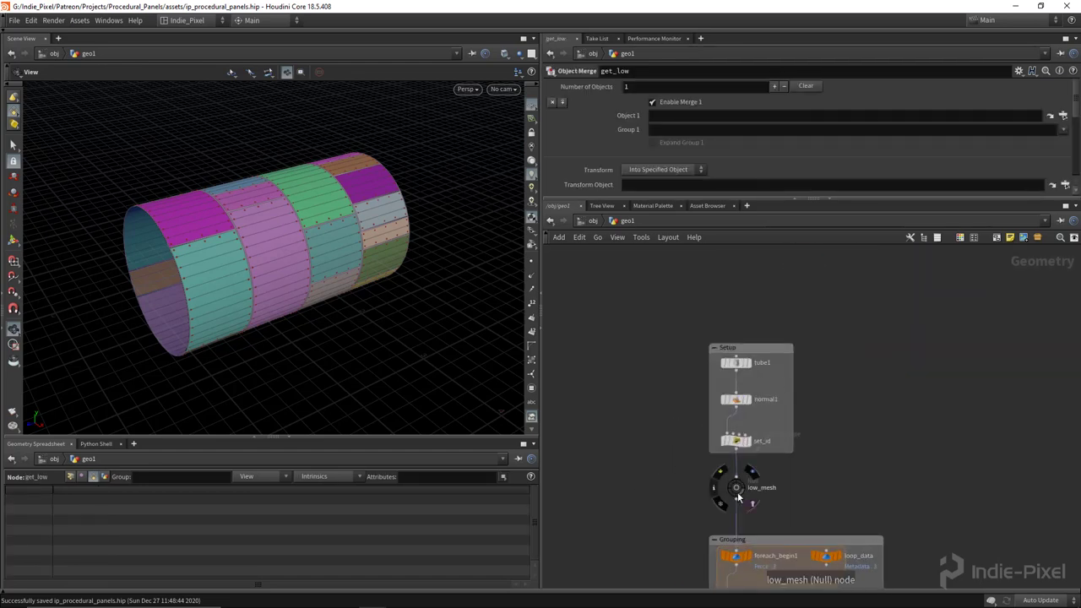
pyautogui.moveTo(738, 499); pyautogui.dragTo(677, 117)
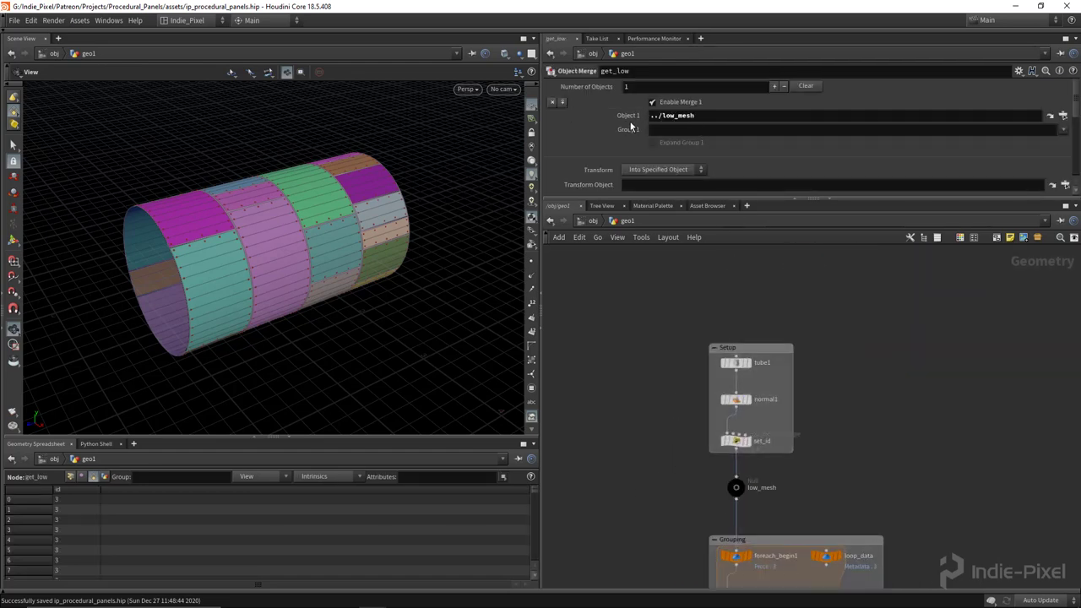
pyautogui.click(642, 168)
pyautogui.click(626, 174)
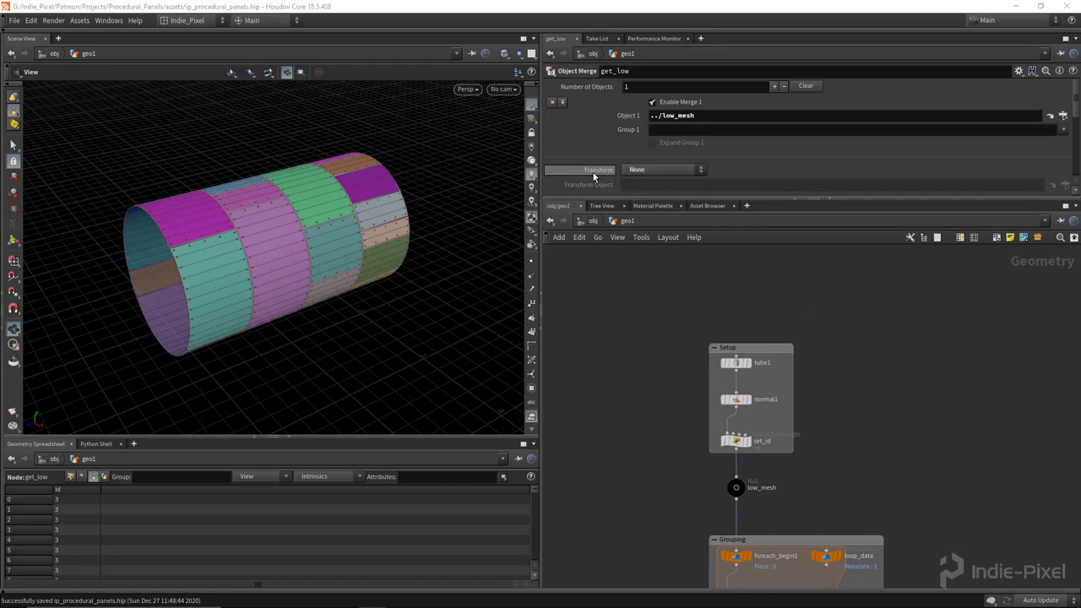
# - Box-select the Setup nodes, then frame the whole node network
pyautogui.scroll(-1, 677, 432)
pyautogui.moveTo(659, 334); pyautogui.dragTo(803, 501)
pyautogui.click(832, 372)
pyautogui.press('h')
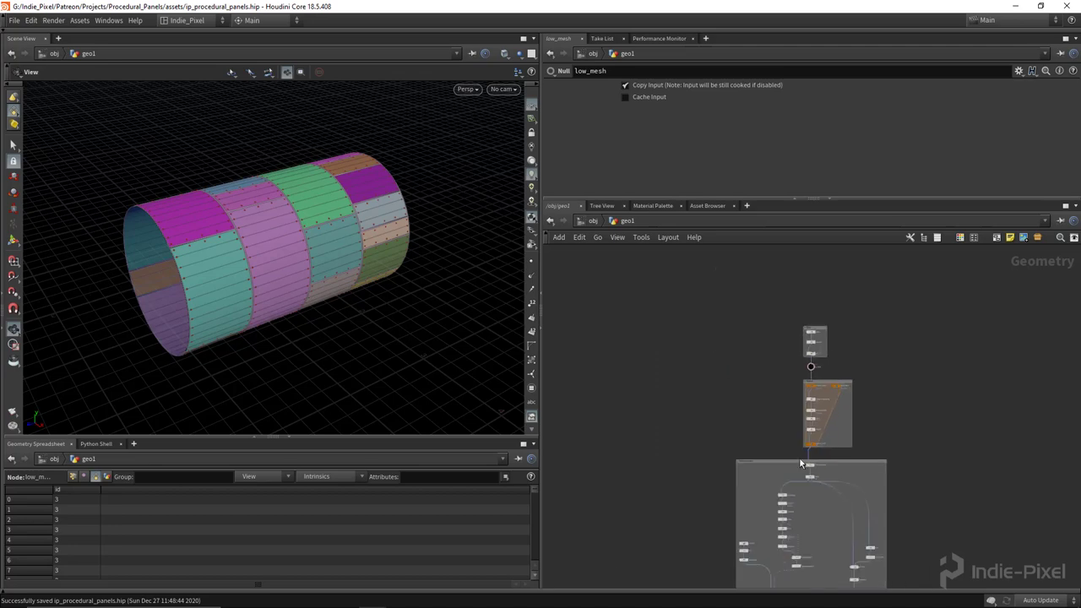
pyautogui.scroll(5, 780, 489)
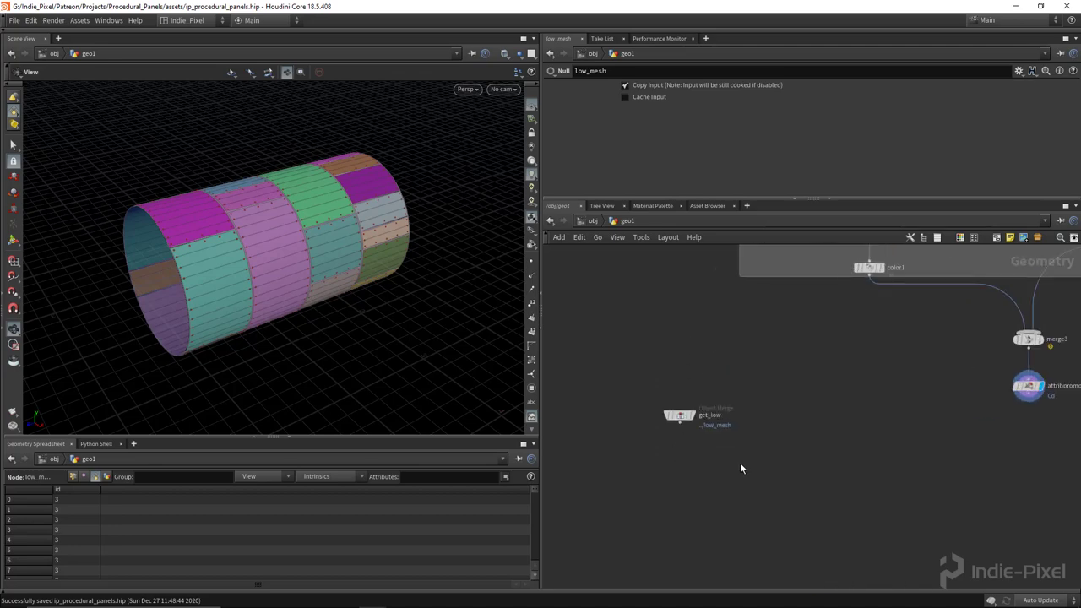
# - Display get_low and orbit the plain grey segmented low-poly cylinder
pyautogui.click(692, 415)
pyautogui.moveTo(318, 233)
pyautogui.mouseDown()
pyautogui.moveTo(403, 236)
pyautogui.moveTo(358, 321)
pyautogui.moveTo(312, 236)
pyautogui.moveTo(329, 241)
pyautogui.mouseUp()
pyautogui.scroll(3, 719, 400)
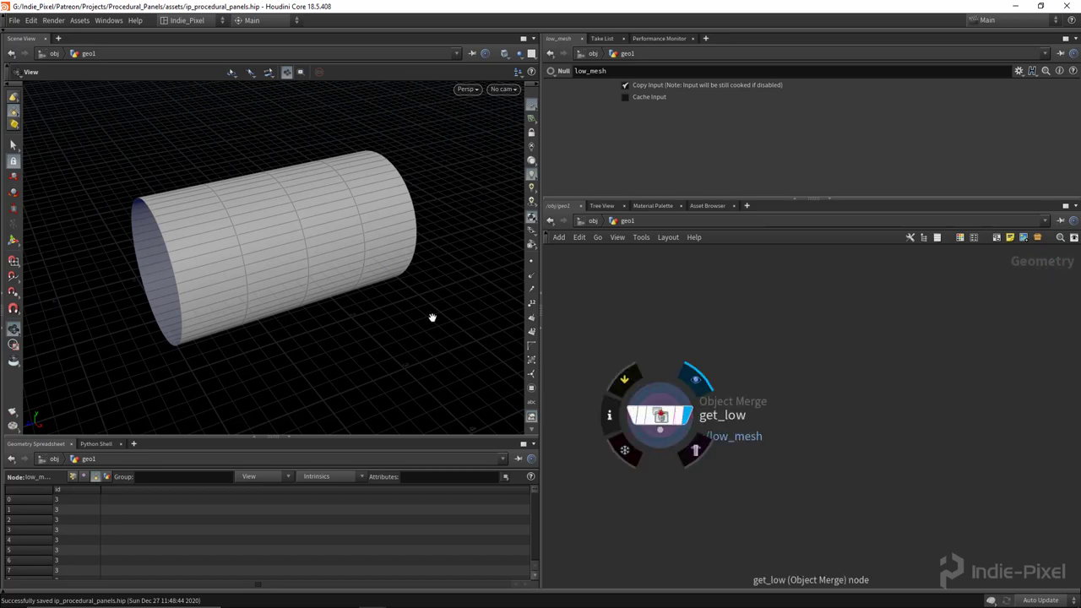
pyautogui.moveTo(430, 314); pyautogui.dragTo(277, 252)
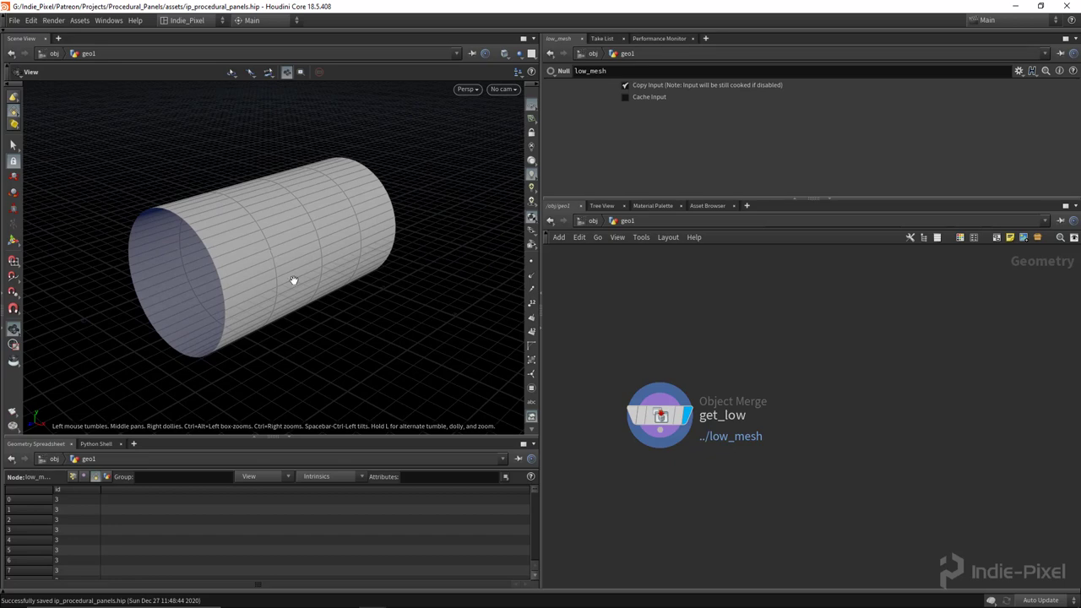
pyautogui.moveTo(225, 208); pyautogui.dragTo(196, 245)
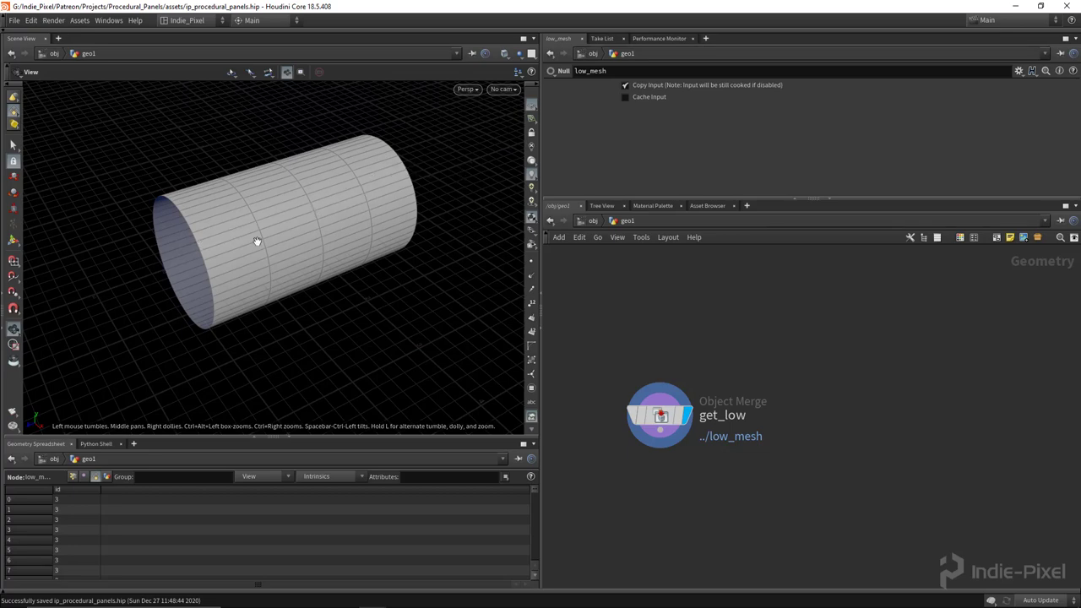
# - Search the node menu for group nodes to add below get_low
pyautogui.moveTo(647, 489); pyautogui.dragTo(715, 424, button='middle')
pyautogui.press('Tab')
pyautogui.write('group')
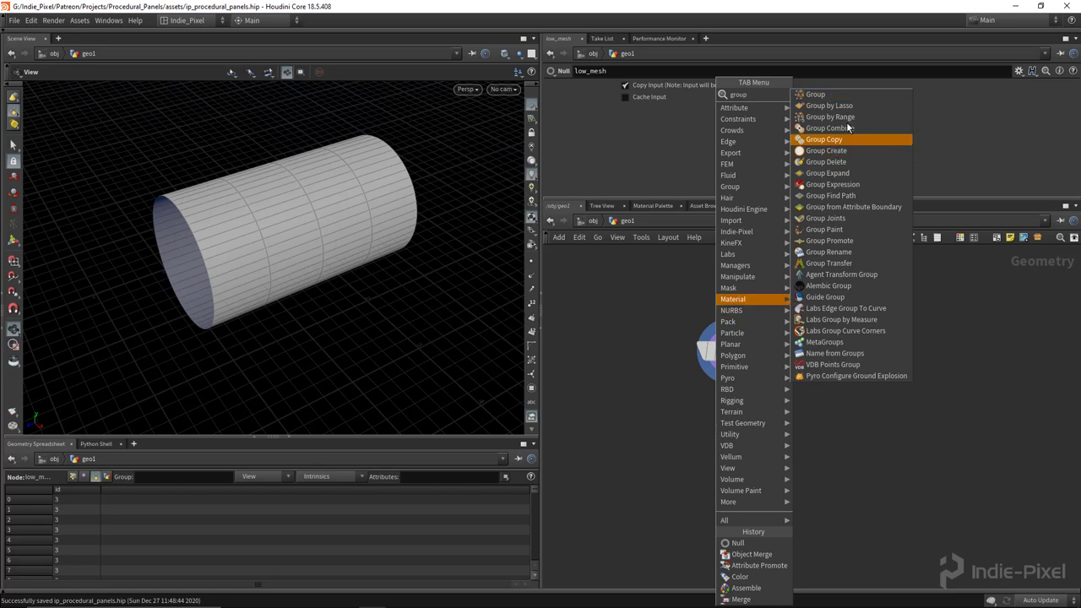
# - Add a Group by Range node wired under get_low and set its display flag
pyautogui.click(815, 94)
pyautogui.click(729, 436)
pyautogui.click(730, 365)
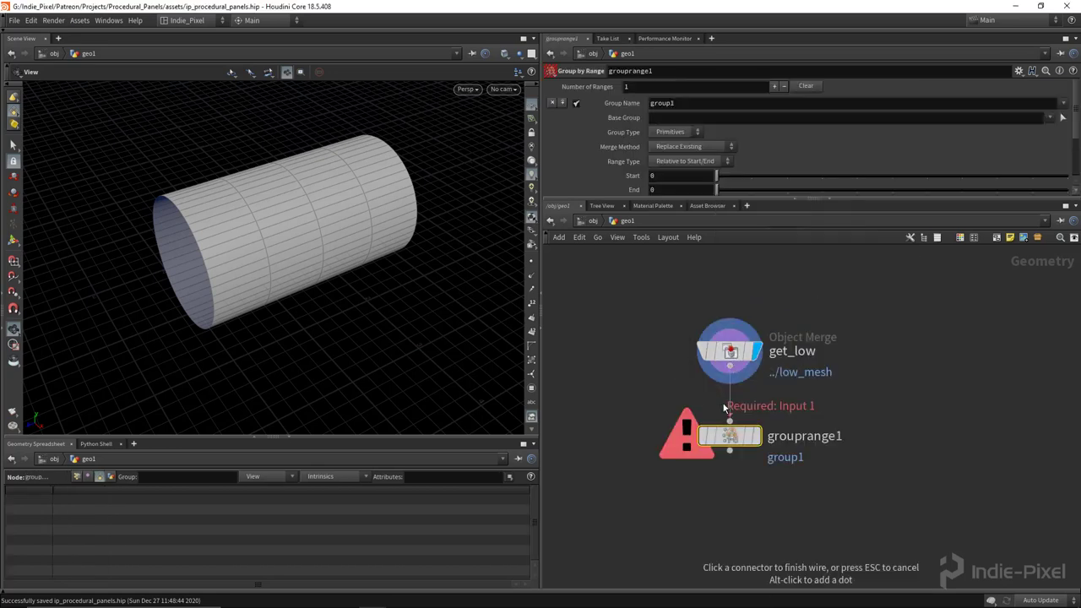
pyautogui.click(730, 422)
pyautogui.click(753, 436)
pyautogui.moveTo(753, 436); pyautogui.dragTo(730, 467, button='middle')
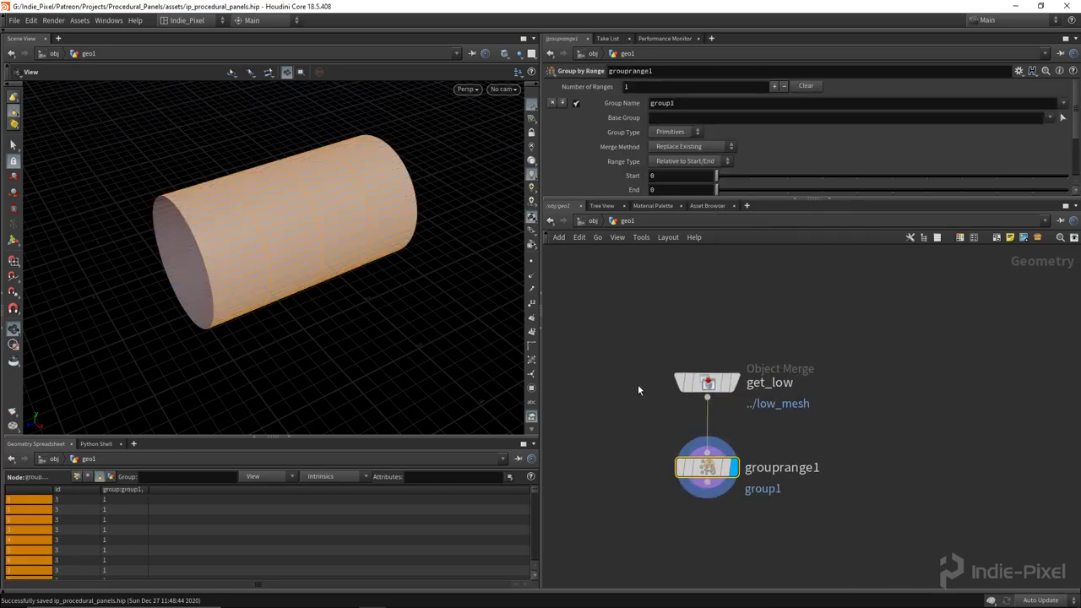
pyautogui.scroll(2, 278, 248)
# - Set the group range's Group Type to Points
pyautogui.click(663, 144)
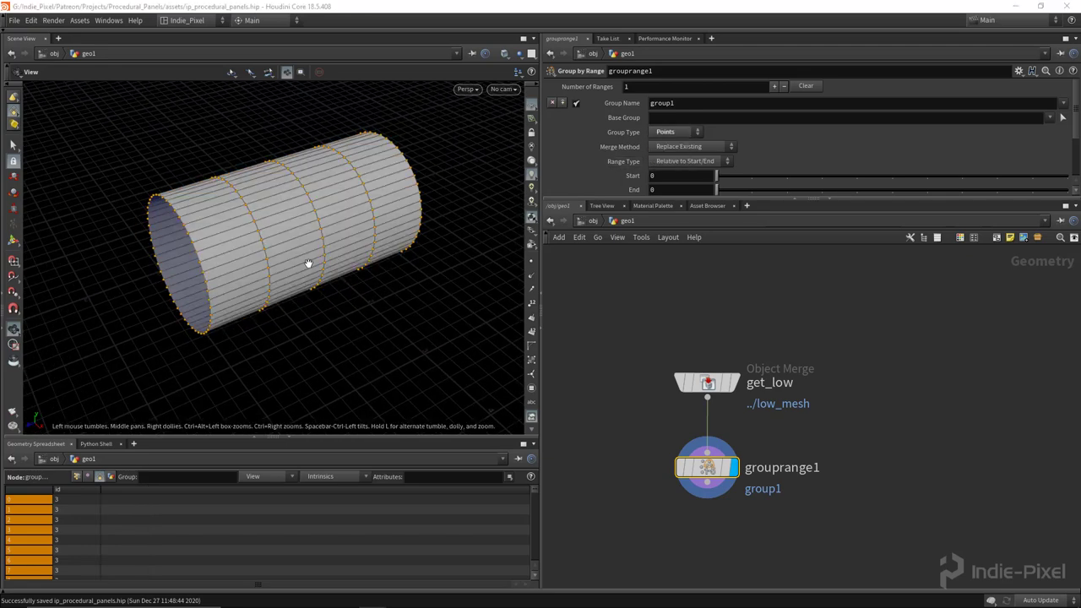
pyautogui.moveTo(852, 199); pyautogui.dragTo(870, 292)
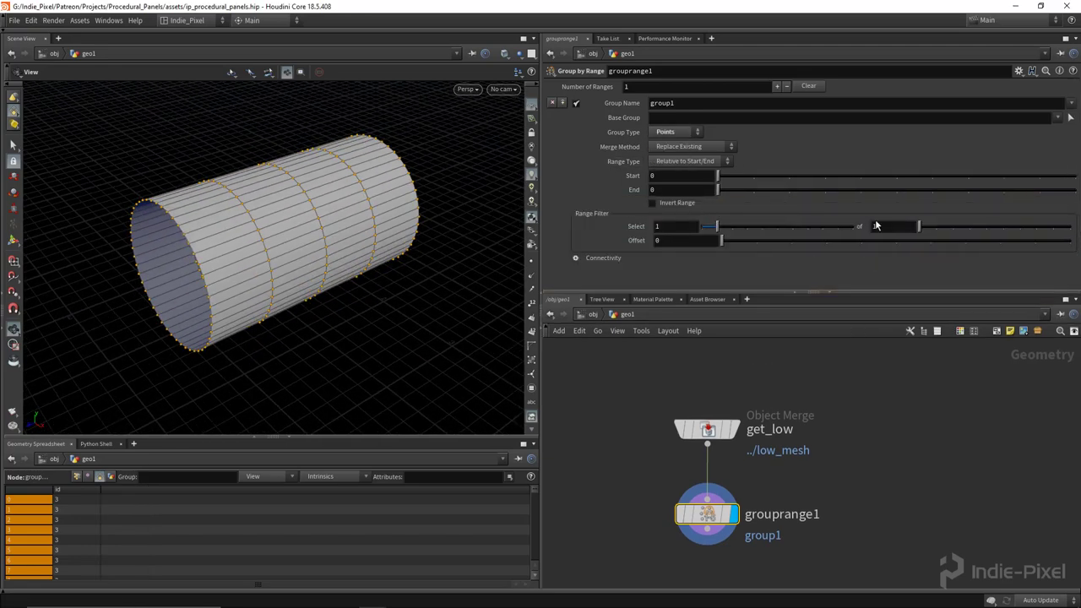
pyautogui.scroll(-5, 894, 380)
pyautogui.scroll(4, 264, 285)
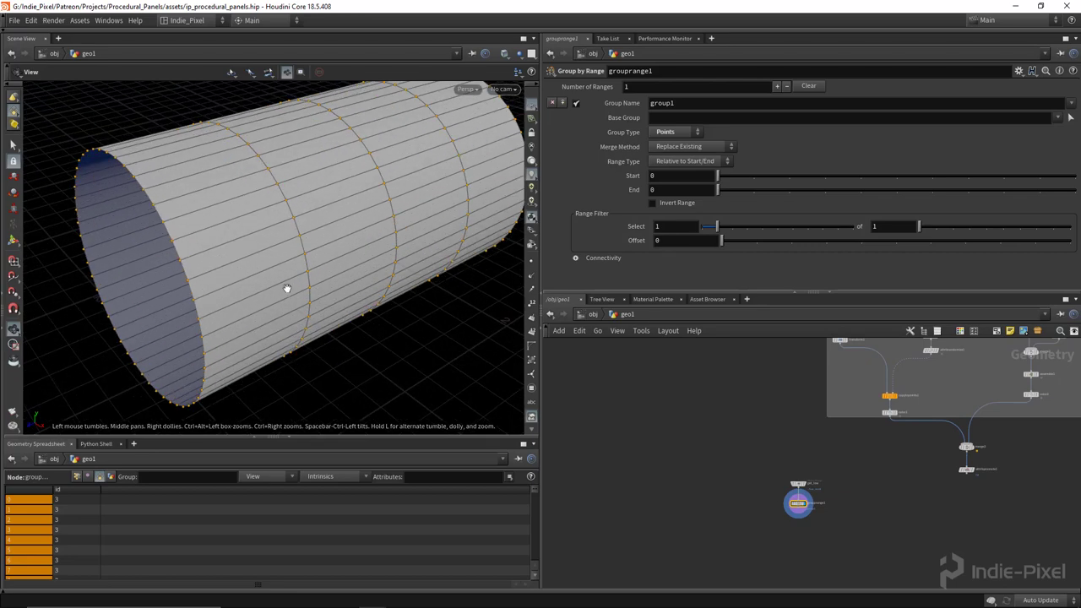
pyautogui.scroll(2, 264, 286)
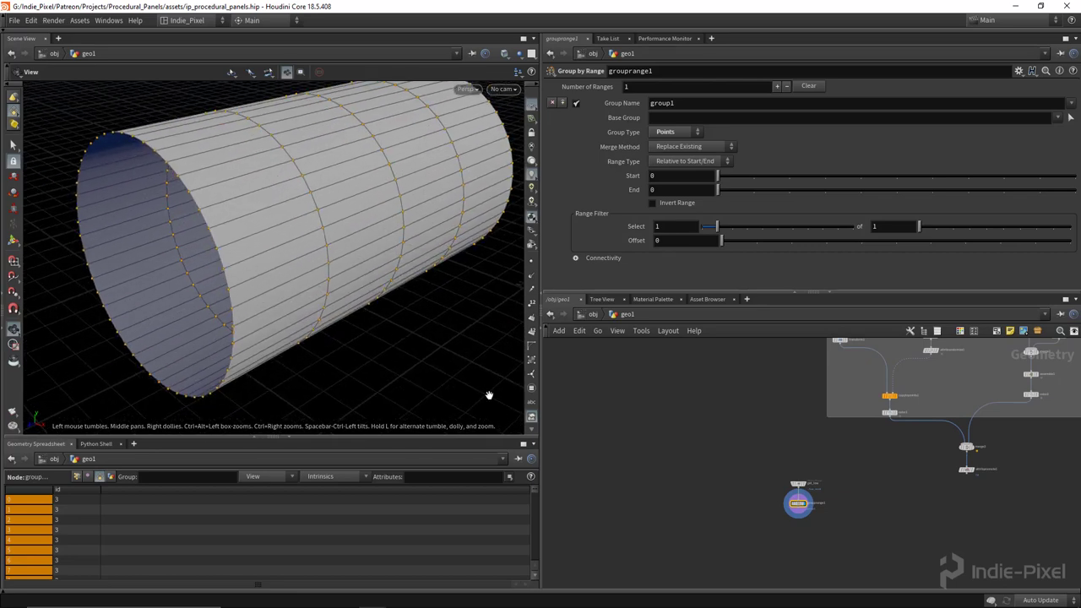
# - Frame the node chain and select tube1 to check its Columns value of 49
pyautogui.press('h')
pyautogui.scroll(6, 795, 439)
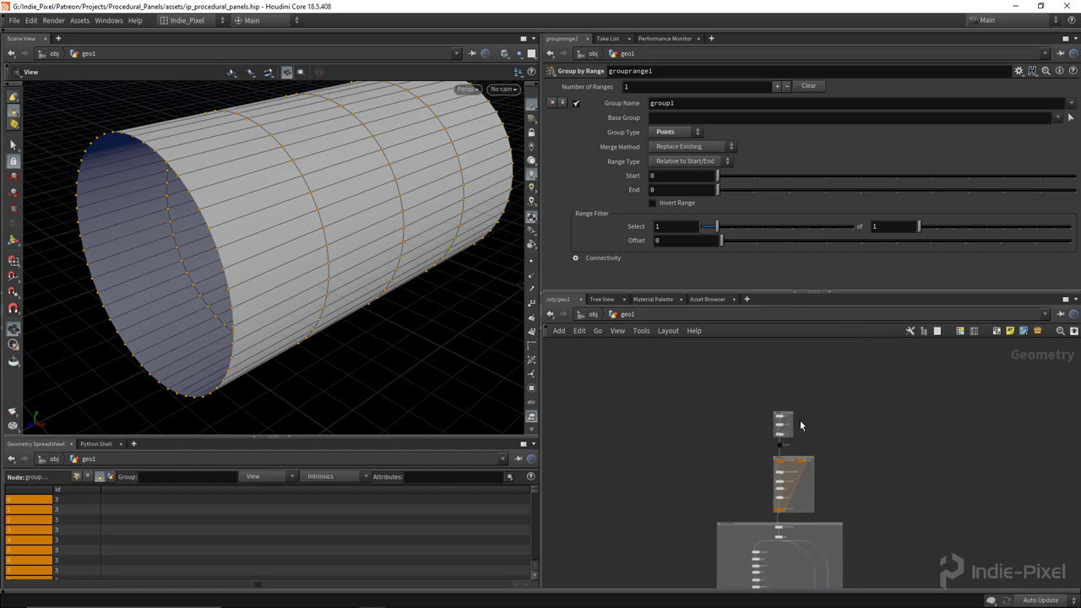
pyautogui.click(753, 420)
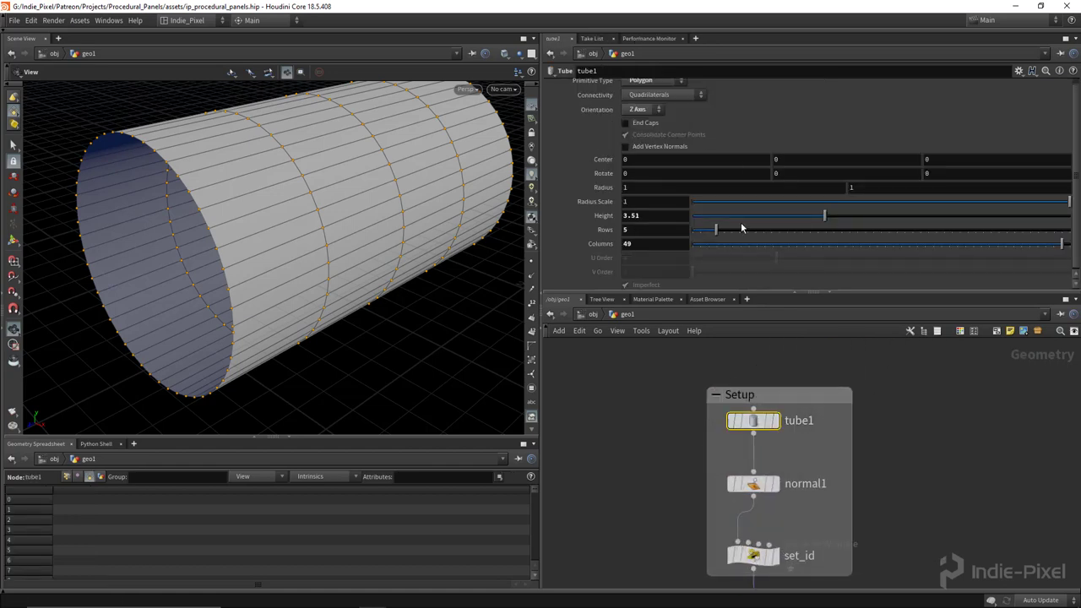
# - Copy tube1's Columns and paste it as a relative reference into grouprange1's Select 'of' field
pyautogui.rightClick(640, 248)
pyautogui.click(676, 315)
pyautogui.moveTo(648, 478); pyautogui.dragTo(664, 401, button='middle')
pyautogui.scroll(-6, 618, 508)
pyautogui.moveTo(617, 509); pyautogui.dragTo(661, 430, button='middle')
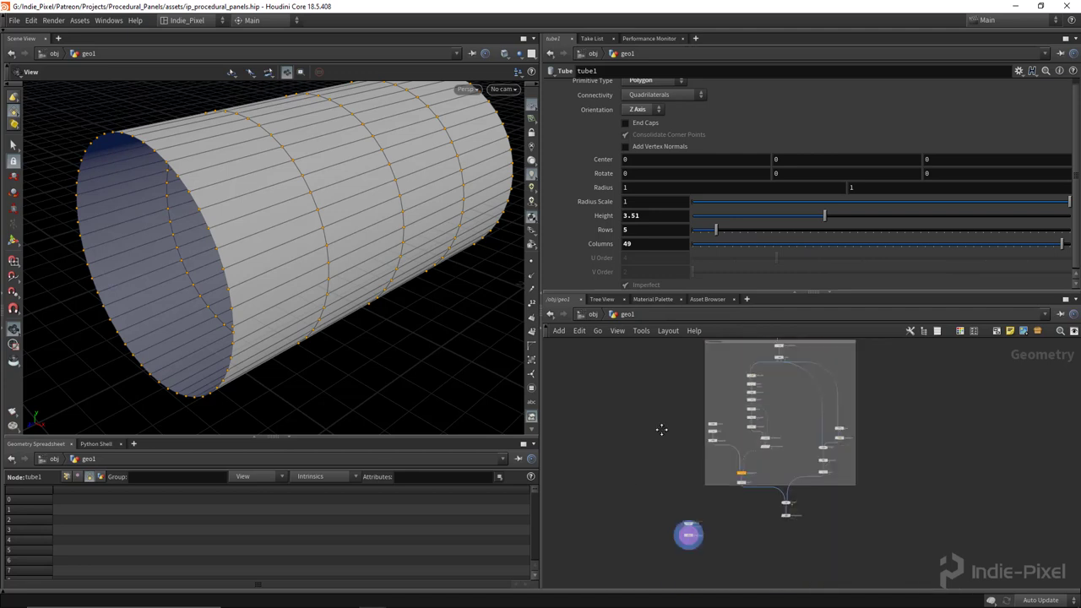
pyautogui.scroll(4, 697, 501)
pyautogui.click(708, 432)
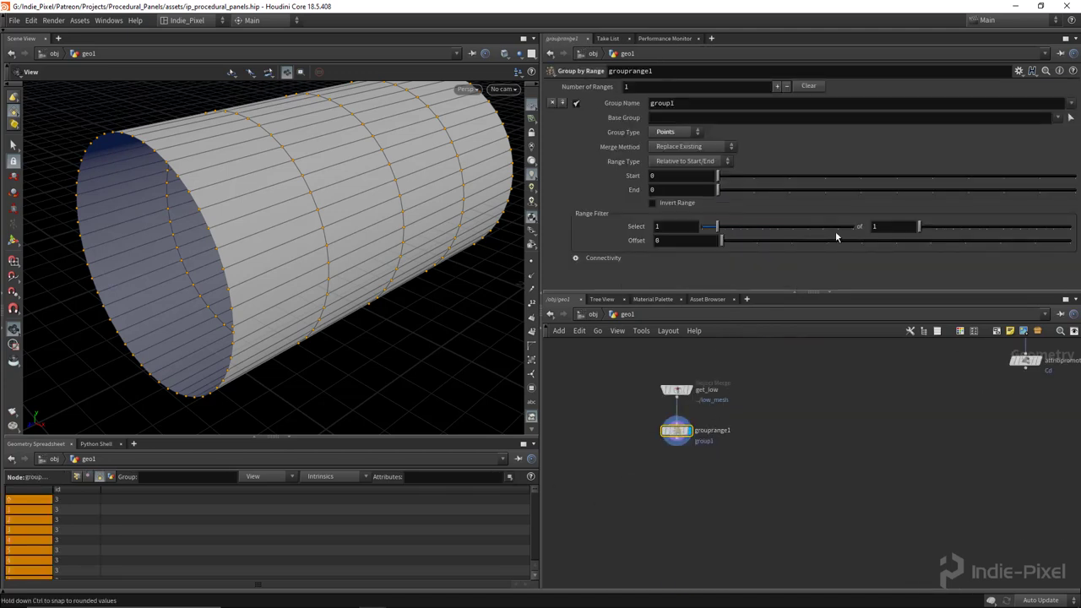
pyautogui.rightClick(883, 227)
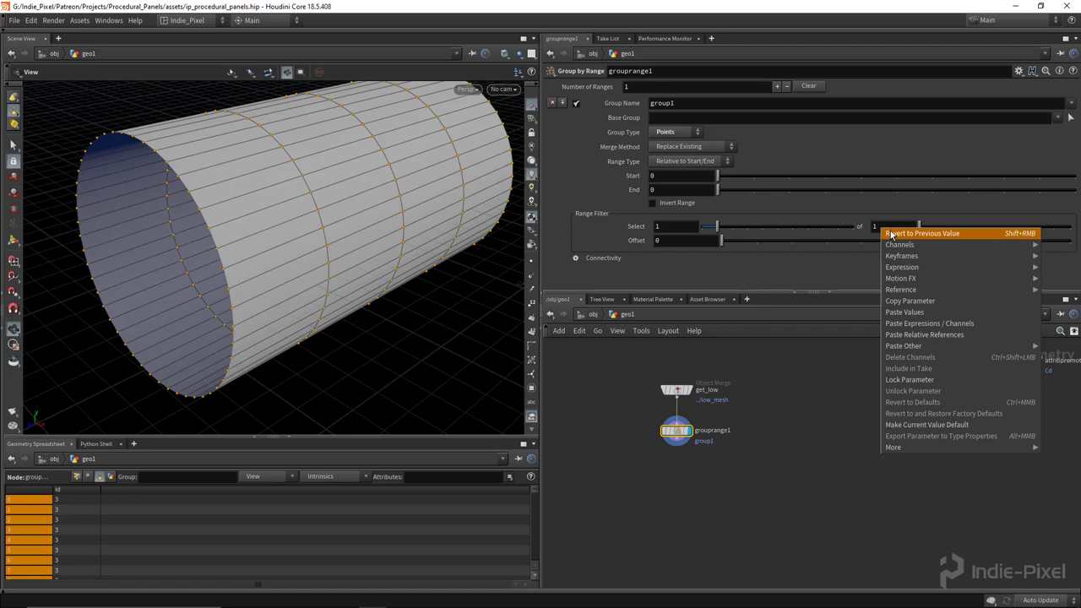
pyautogui.click(928, 336)
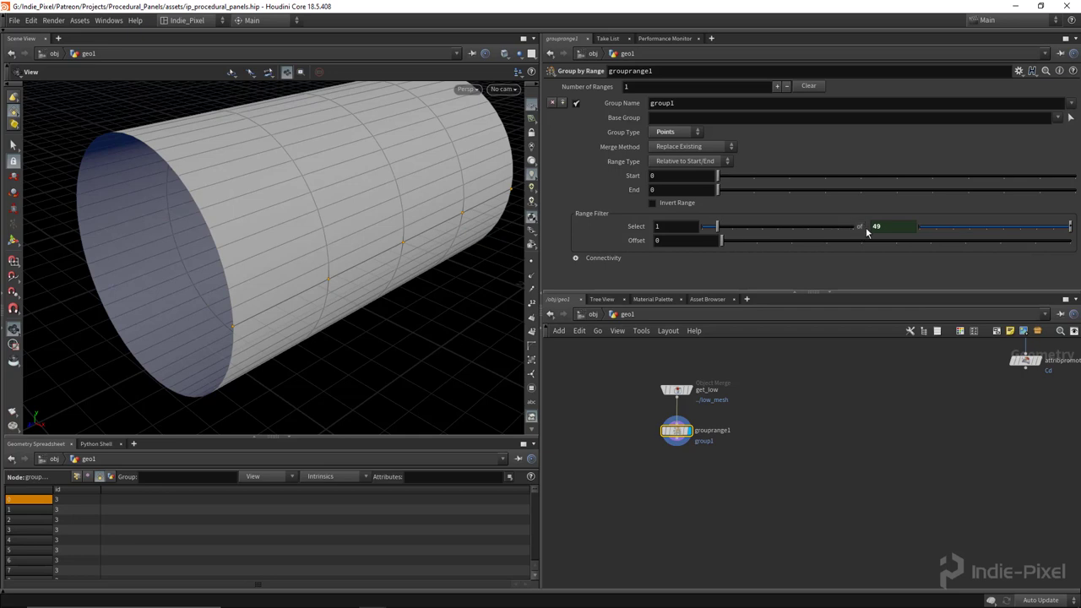
# - Orbit the cylinder to inspect the single line of seam points in group1
pyautogui.moveTo(231, 352); pyautogui.dragTo(259, 302)
pyautogui.moveTo(237, 319); pyautogui.dragTo(96, 308)
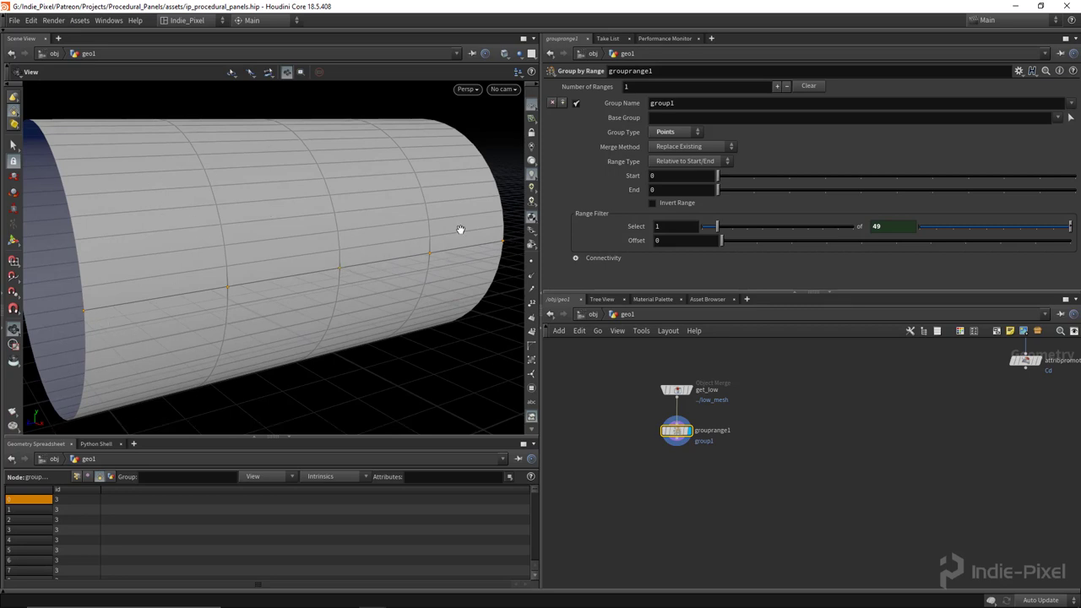
pyautogui.moveTo(452, 270); pyautogui.dragTo(346, 298)
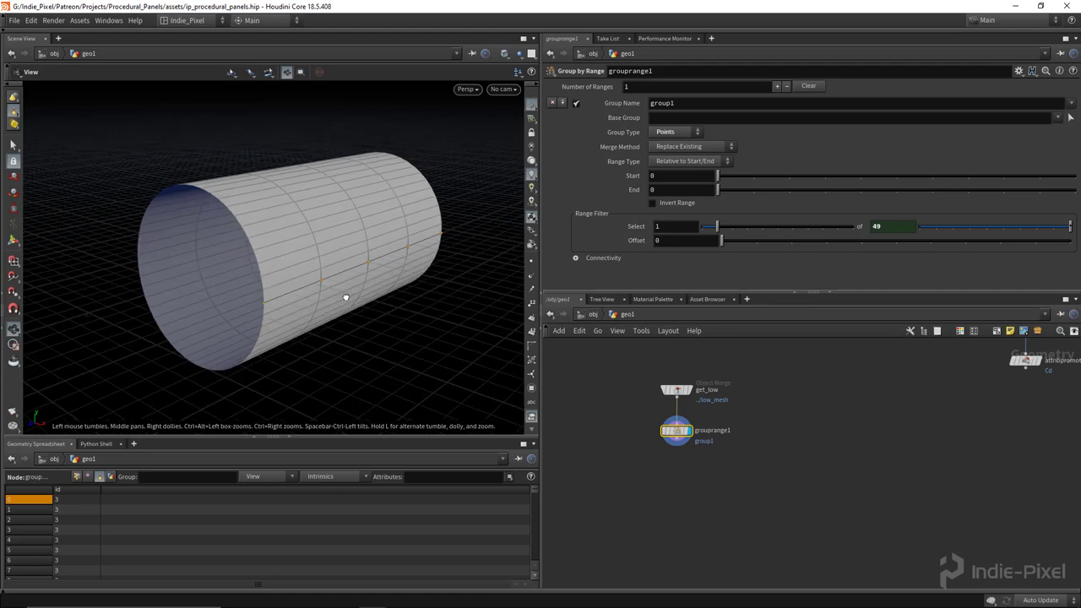
pyautogui.moveTo(260, 306); pyautogui.dragTo(304, 295)
pyautogui.scroll(3, 702, 460)
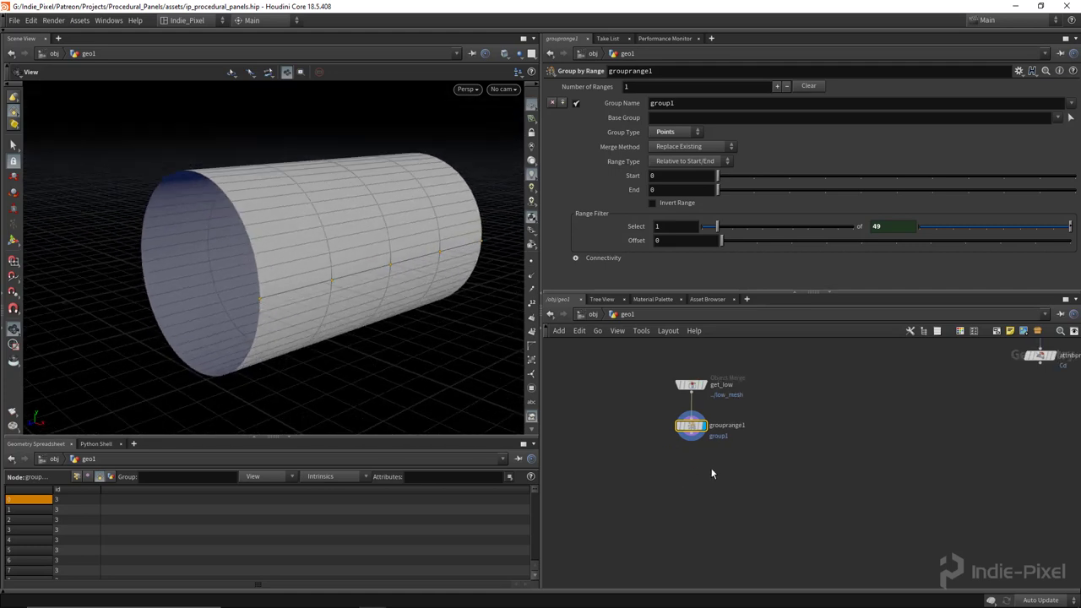
pyautogui.click(706, 103)
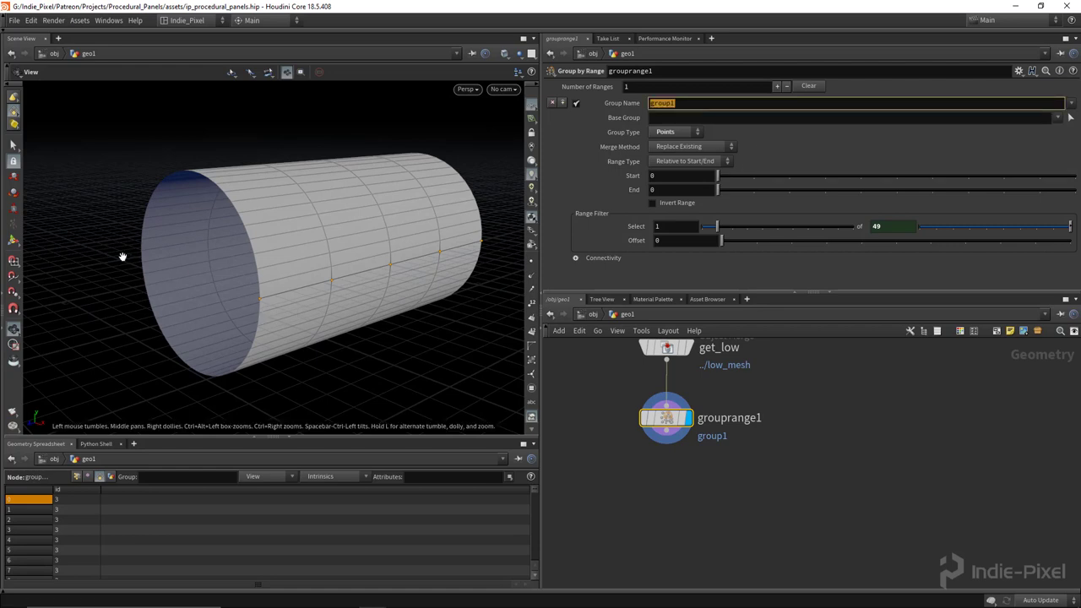
pyautogui.moveTo(337, 275); pyautogui.dragTo(306, 286)
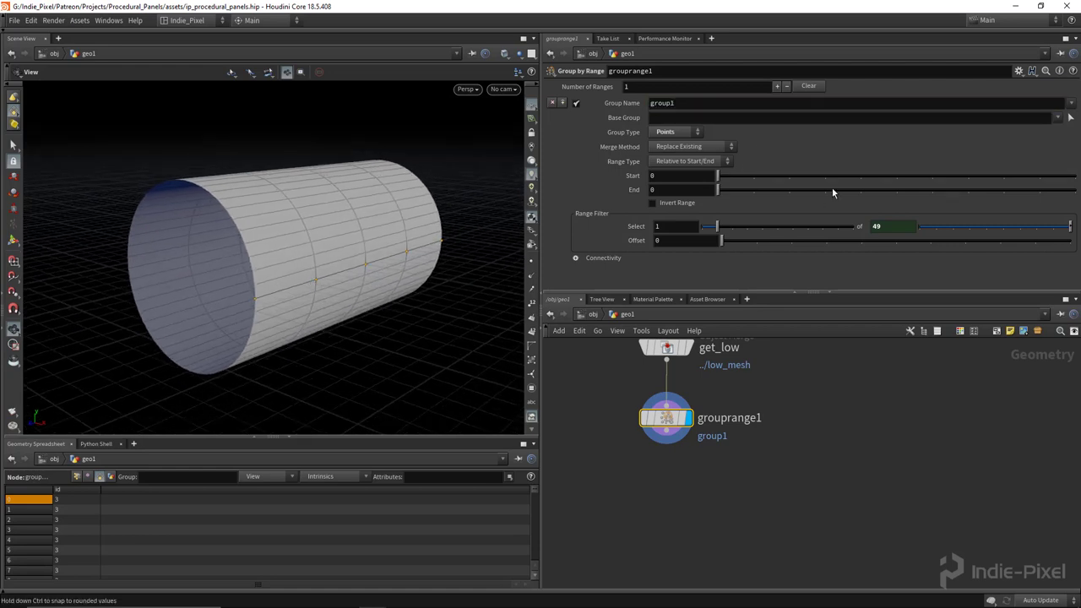
# - Rename grouprange1's point group to seampnts
pyautogui.click(690, 106)
pyautogui.write('seam')
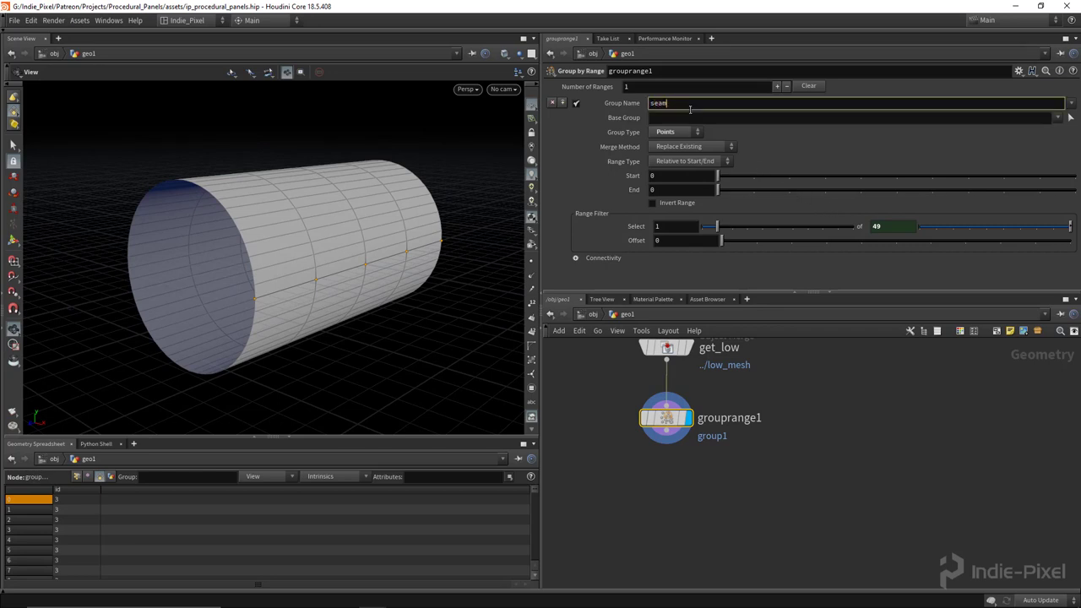
pyautogui.write('pnts')
pyautogui.press('Return')
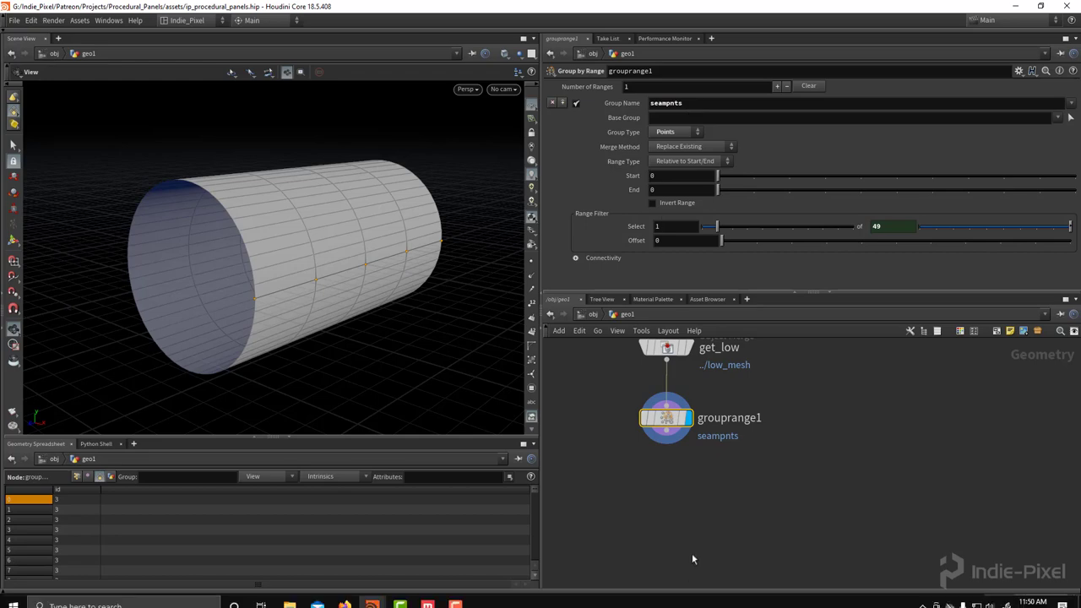
pyautogui.moveTo(698, 507); pyautogui.dragTo(776, 457, button='middle')
# - Search the node menu for group nodes to add another one
pyautogui.press('Tab')
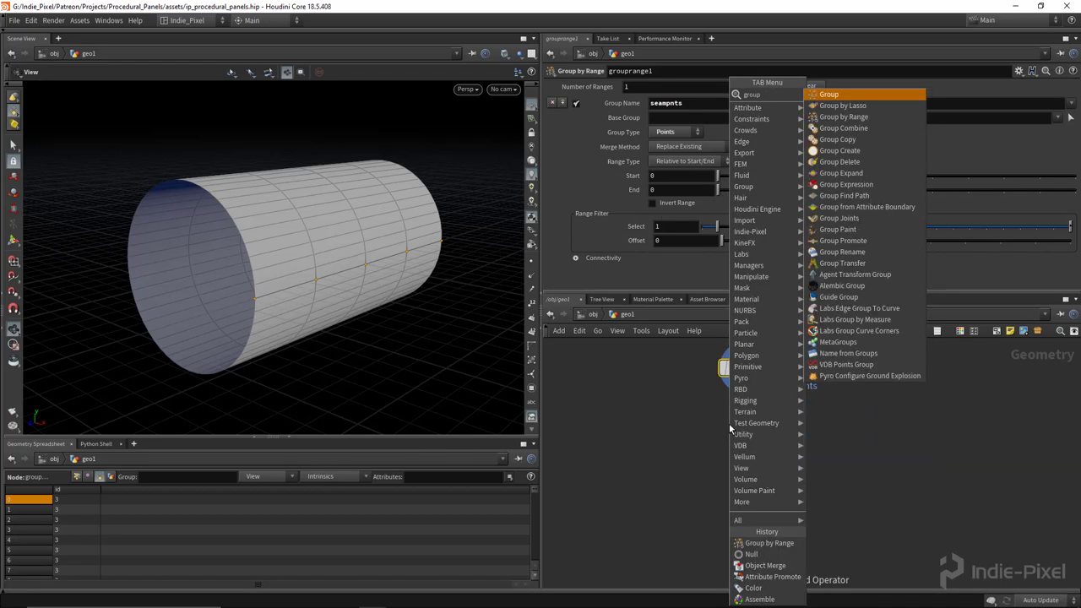
pyautogui.press('Escape')
pyautogui.press('Tab')
pyautogui.write('group')
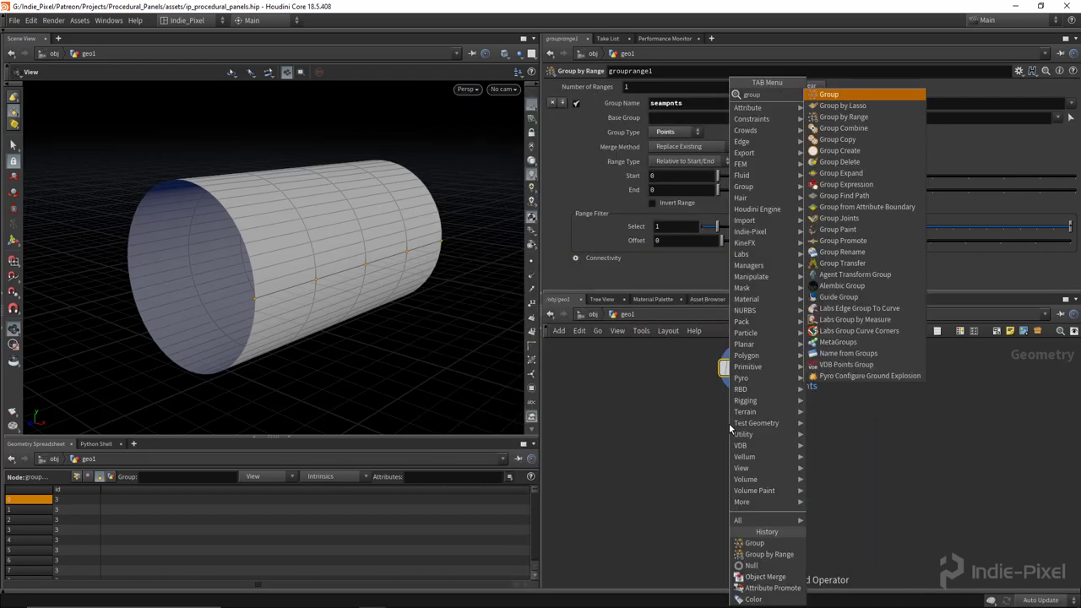
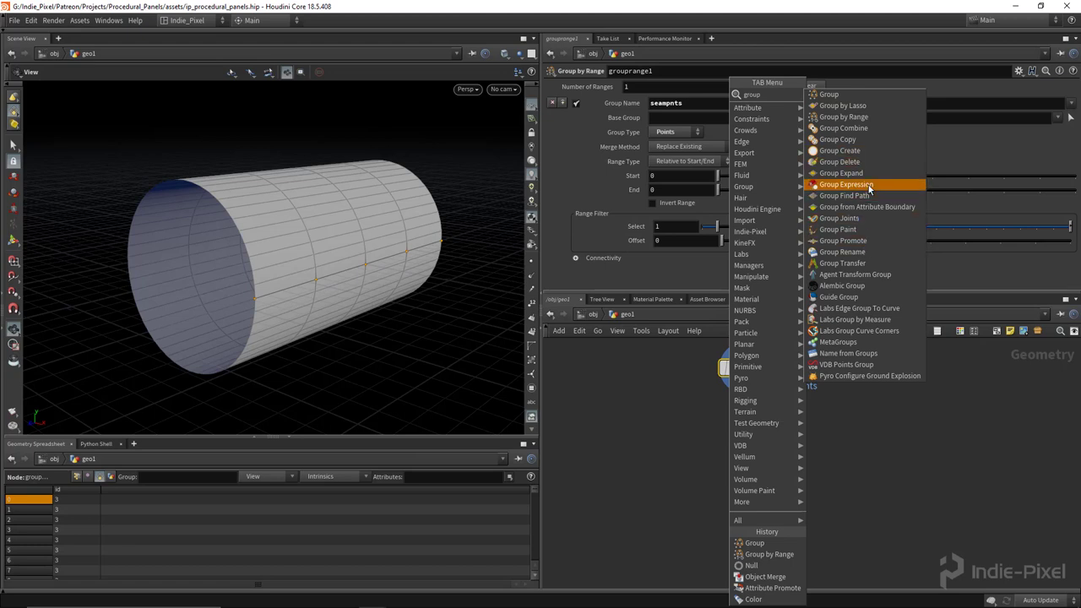
# - Add a Group Promote node wired below grouprange1, keeping grouprange1 grouping points
pyautogui.click(843, 240)
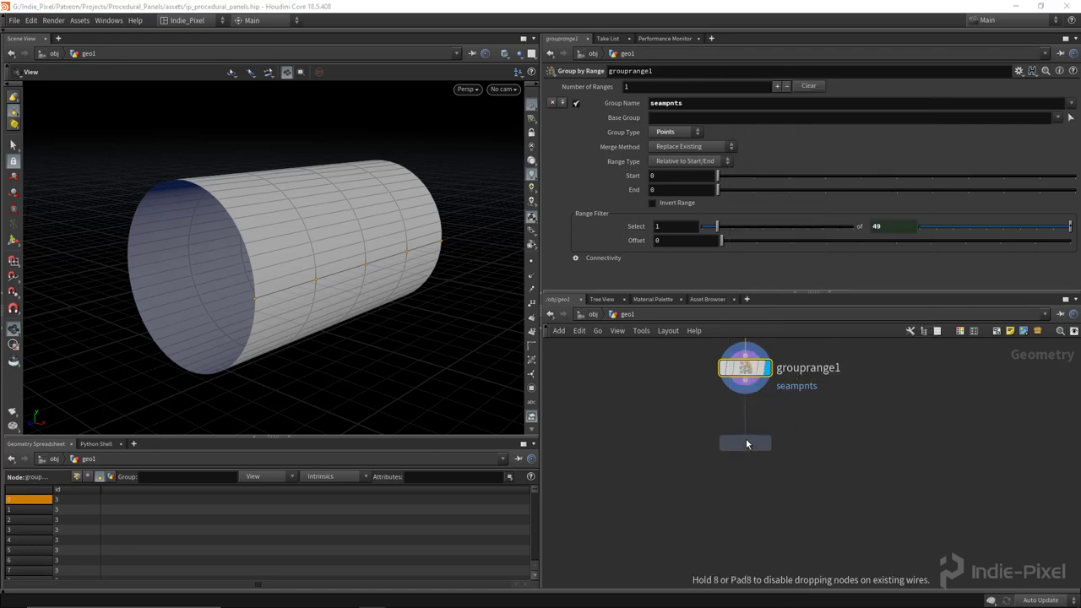
pyautogui.click(745, 438)
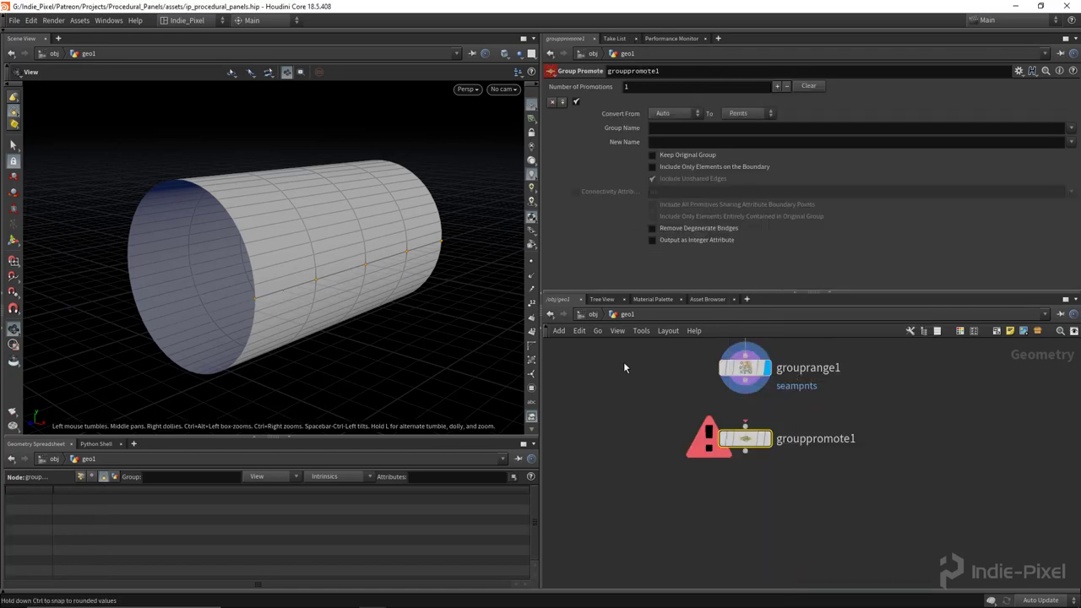
pyautogui.click(745, 394)
pyautogui.click(745, 425)
pyautogui.click(745, 368)
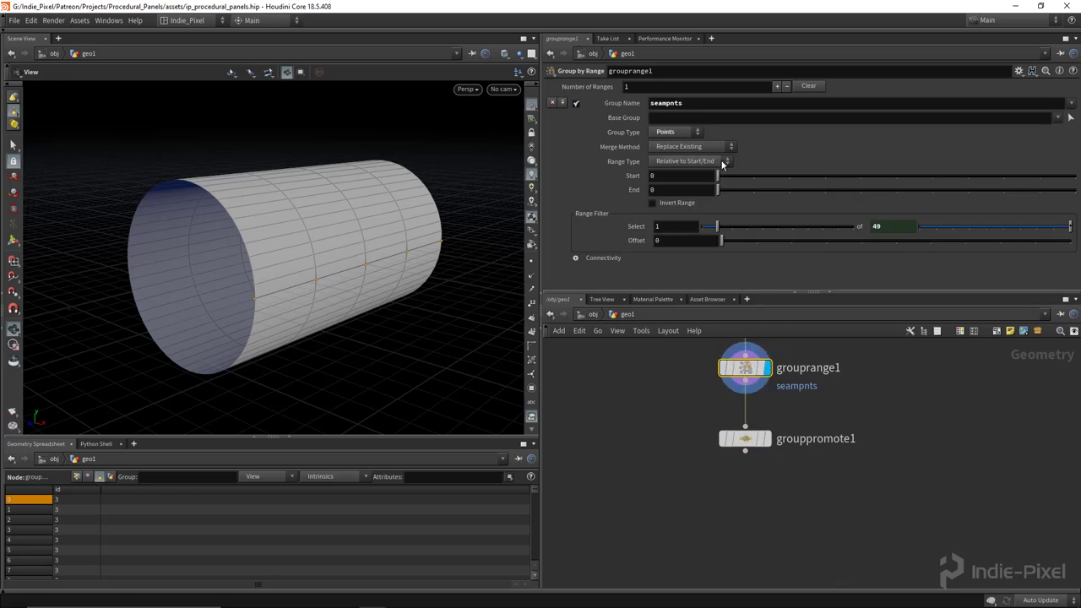
pyautogui.click(676, 133)
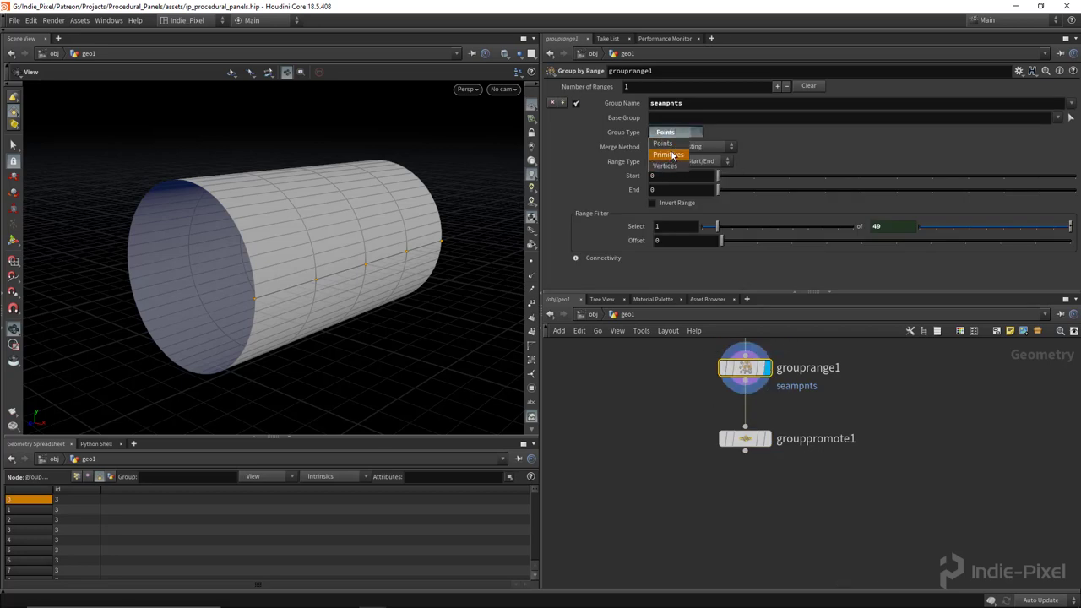
pyautogui.click(669, 144)
# - Set grouppromote1 to convert the seampnts group from points to edges
pyautogui.click(770, 446)
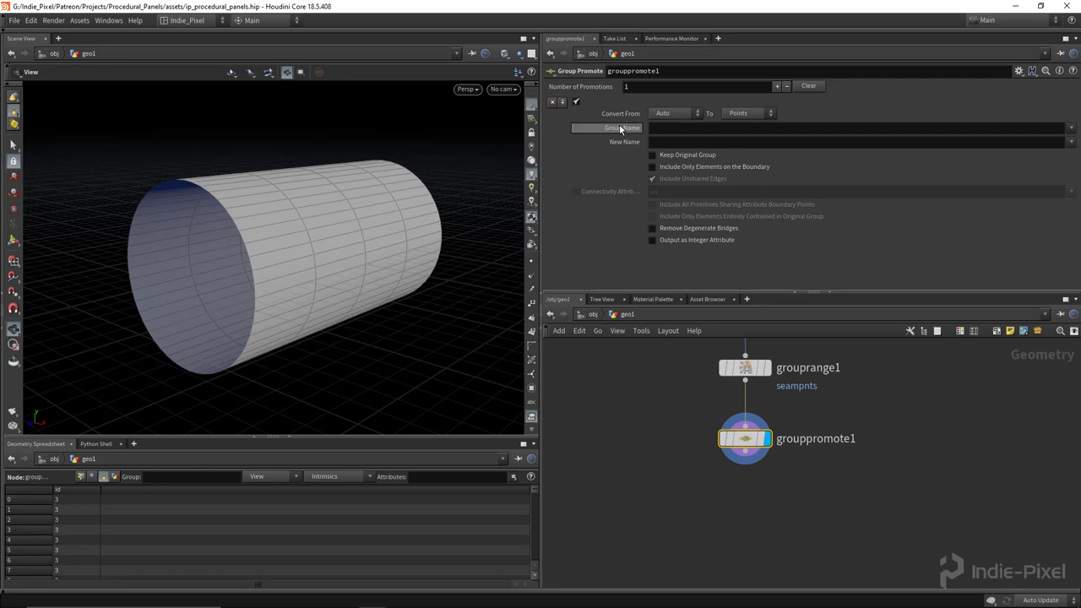
pyautogui.click(673, 114)
pyautogui.click(667, 133)
pyautogui.click(739, 113)
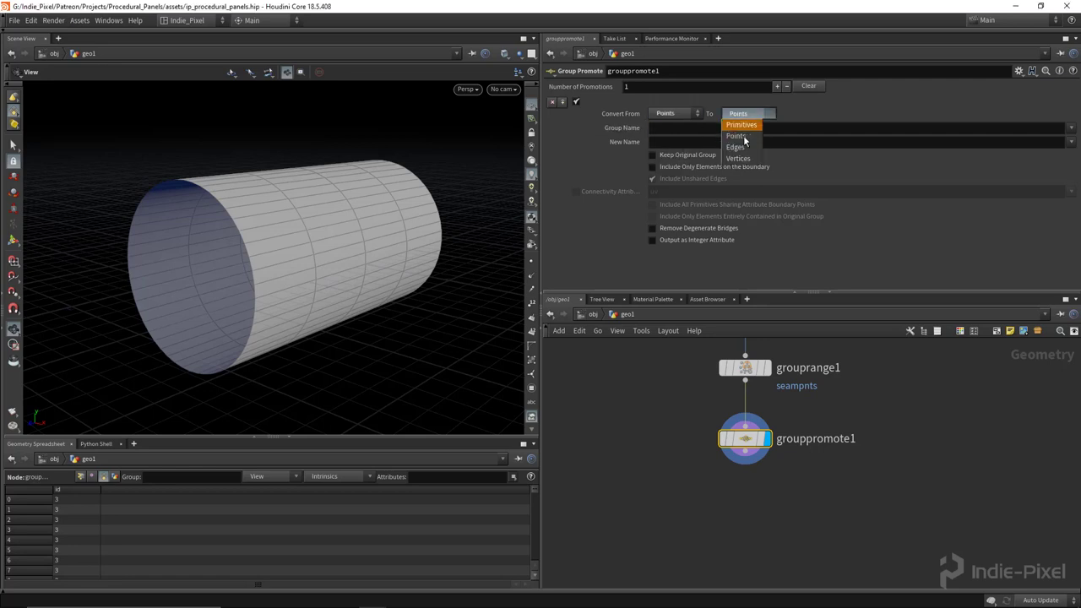
pyautogui.click(743, 138)
pyautogui.click(1070, 128)
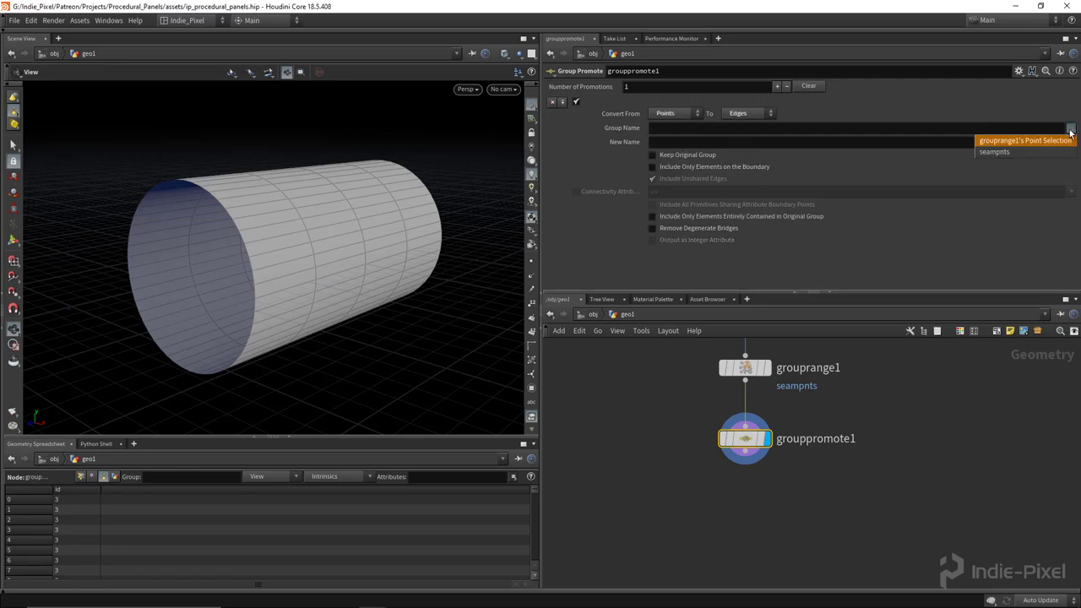
pyautogui.click(1000, 152)
# - Name the promoted edge group semas and include only boundary elements
pyautogui.click(762, 142)
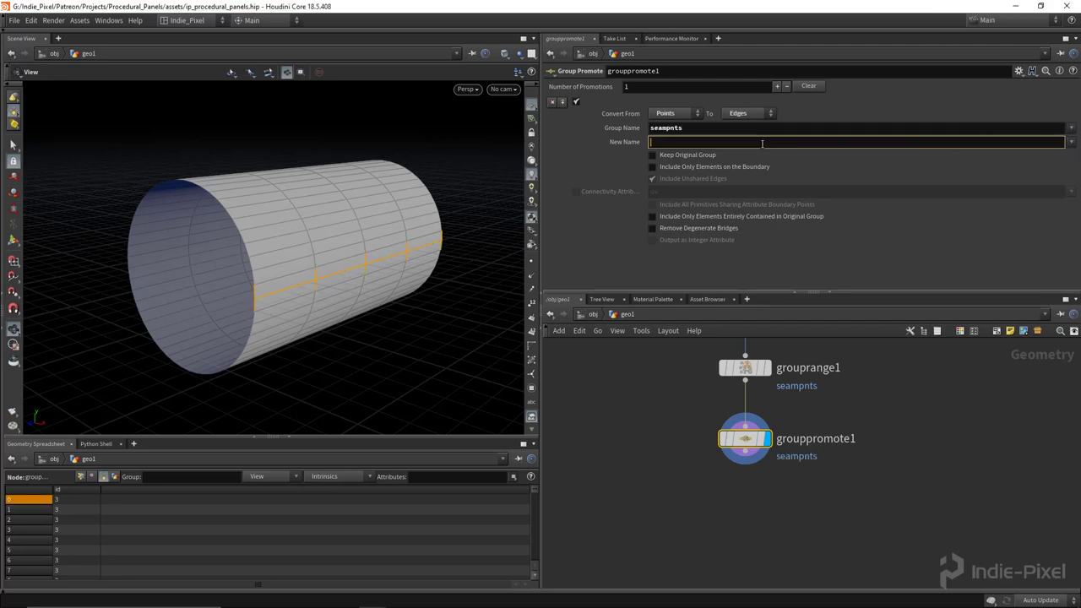
pyautogui.write('semas')
pyautogui.press('Return')
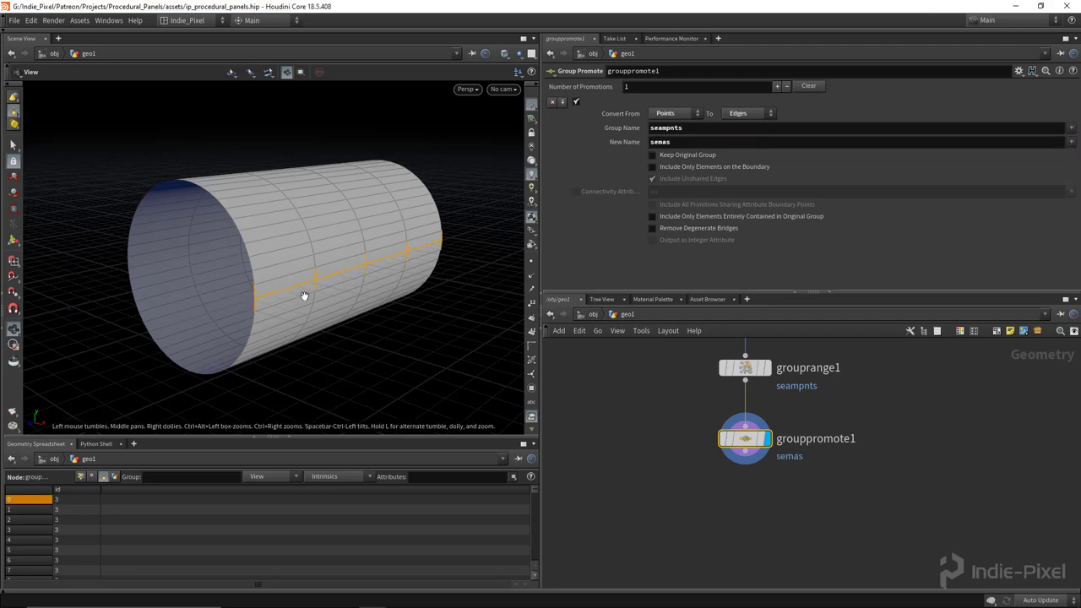
pyautogui.scroll(5, 304, 297)
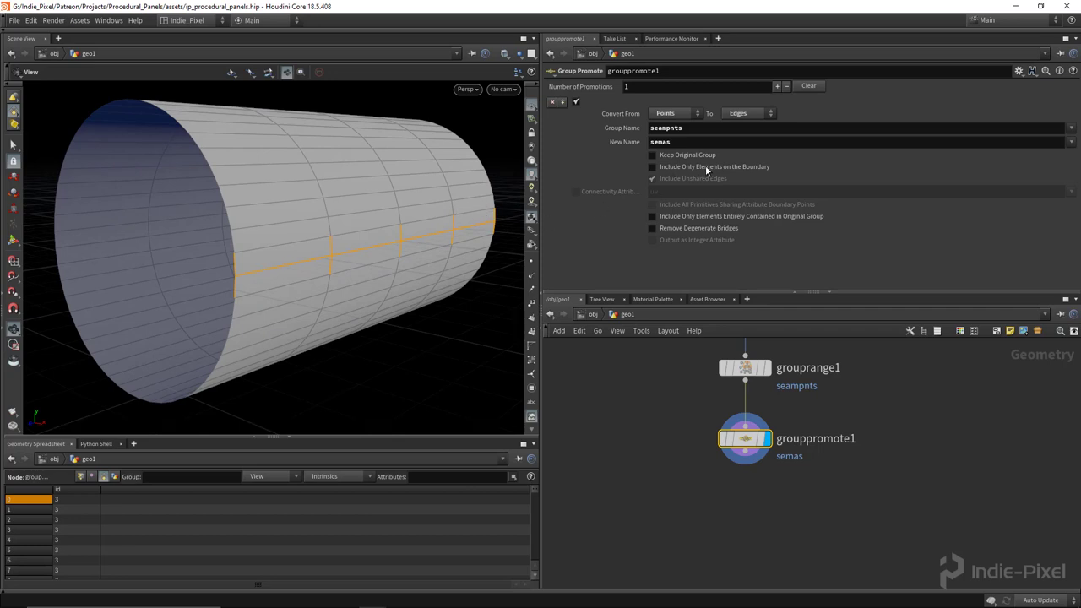
pyautogui.click(732, 167)
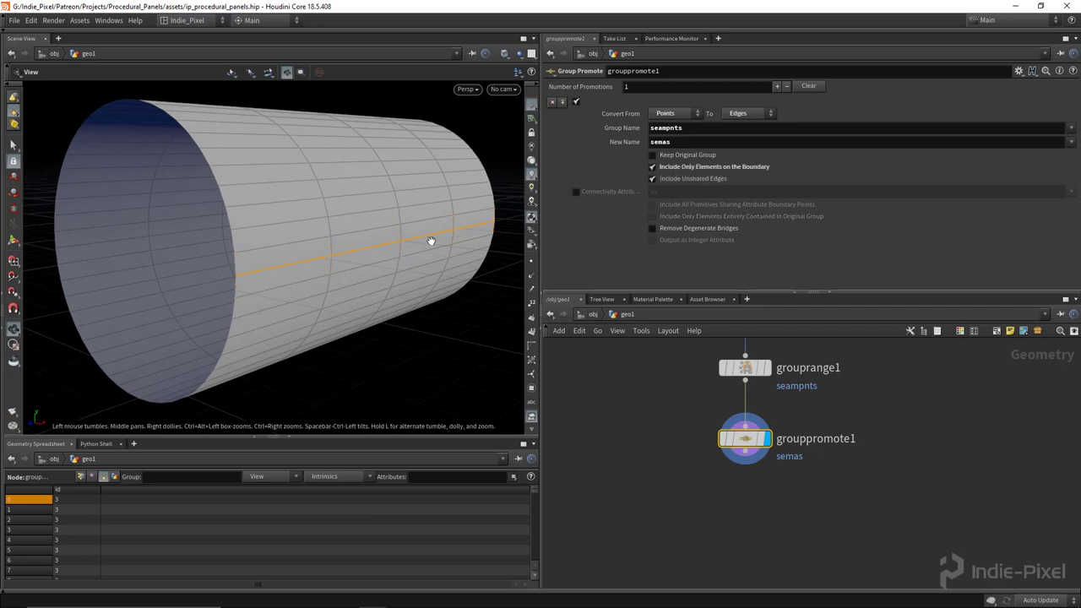
pyautogui.scroll(-2, 653, 435)
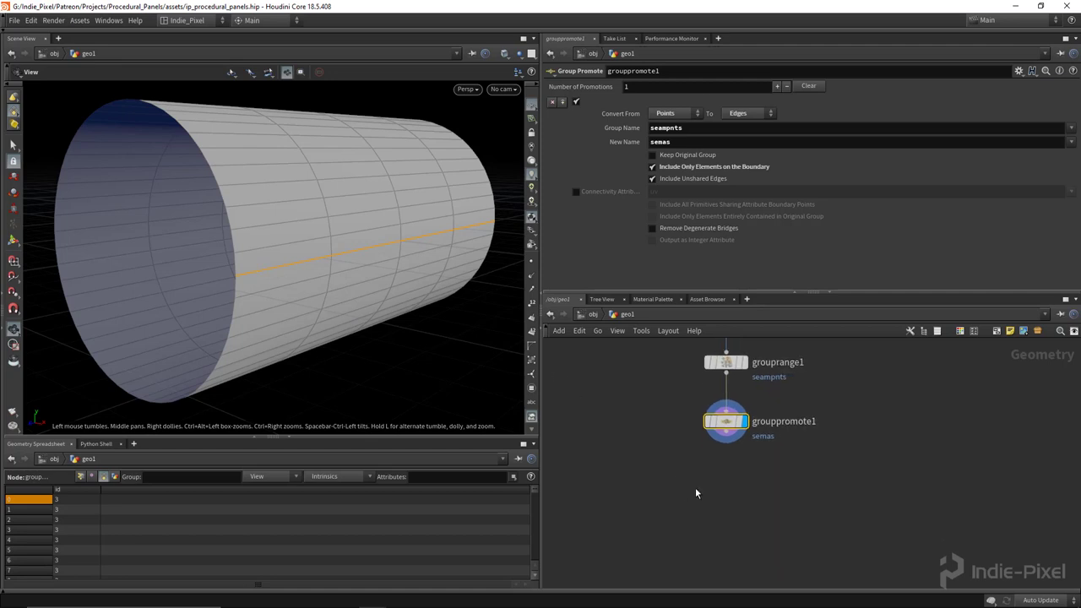
pyautogui.press('Tab')
# - Add a UV Flatten node after grouppromote1, using the semas edge group as seams
pyautogui.write('uvfl')
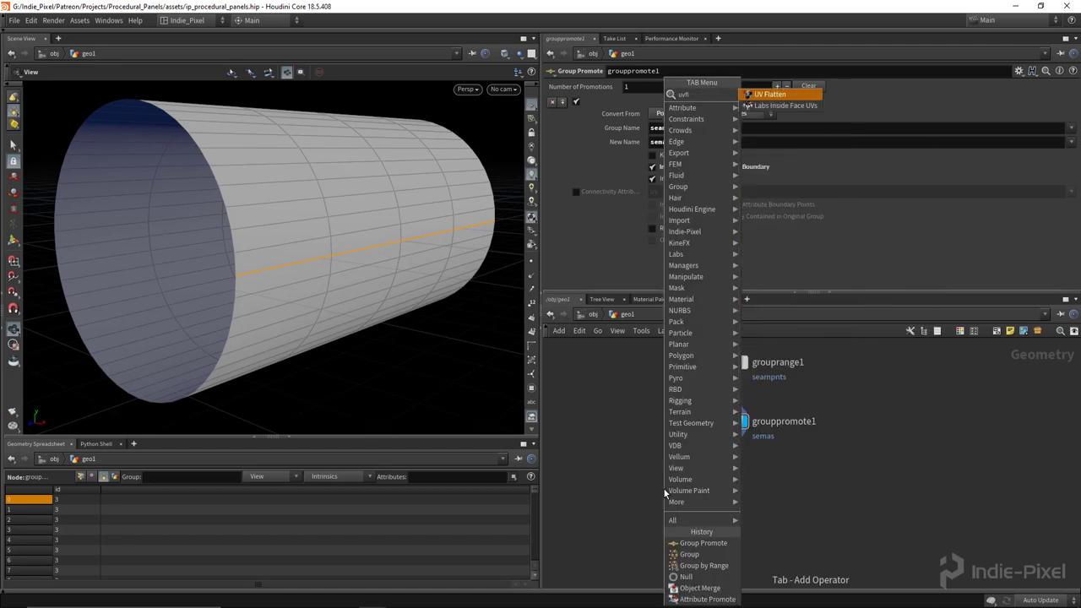
pyautogui.press('Return')
pyautogui.click(726, 479)
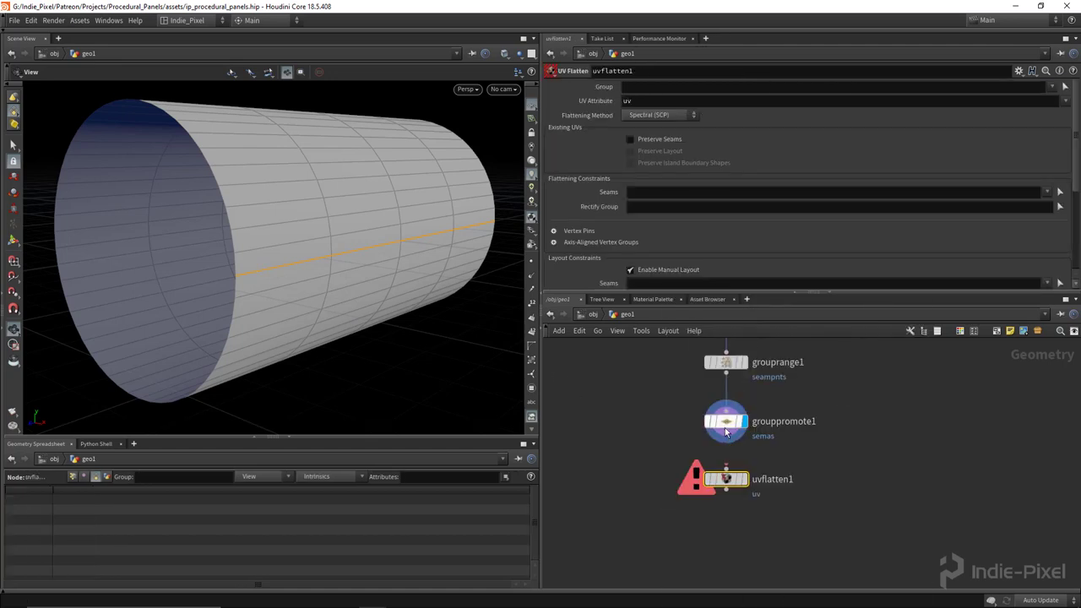
pyautogui.click(725, 473)
pyautogui.click(725, 440)
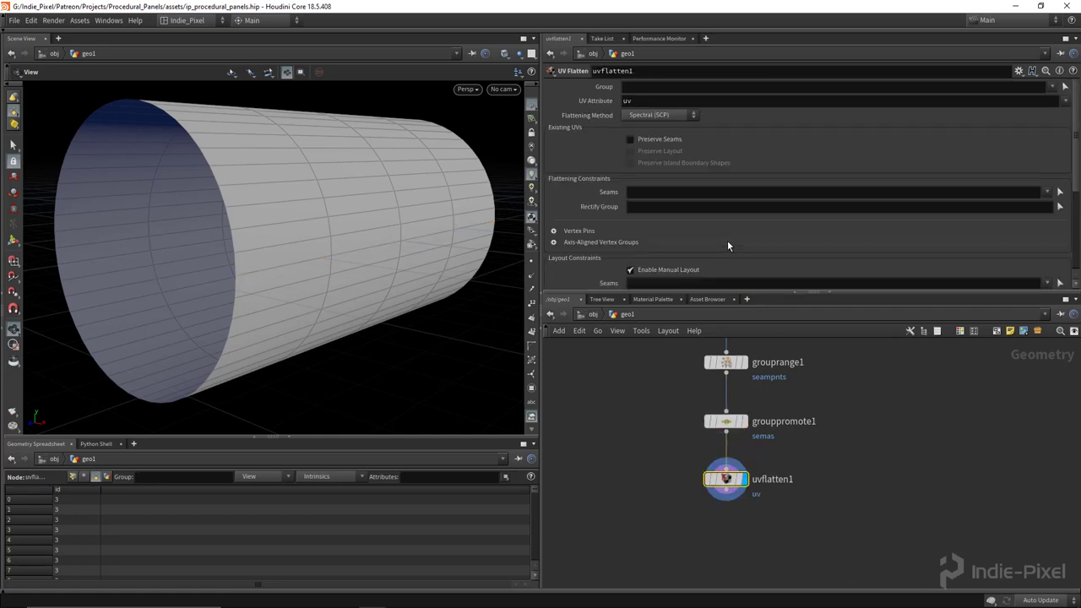
pyautogui.click(1047, 192)
pyautogui.click(989, 216)
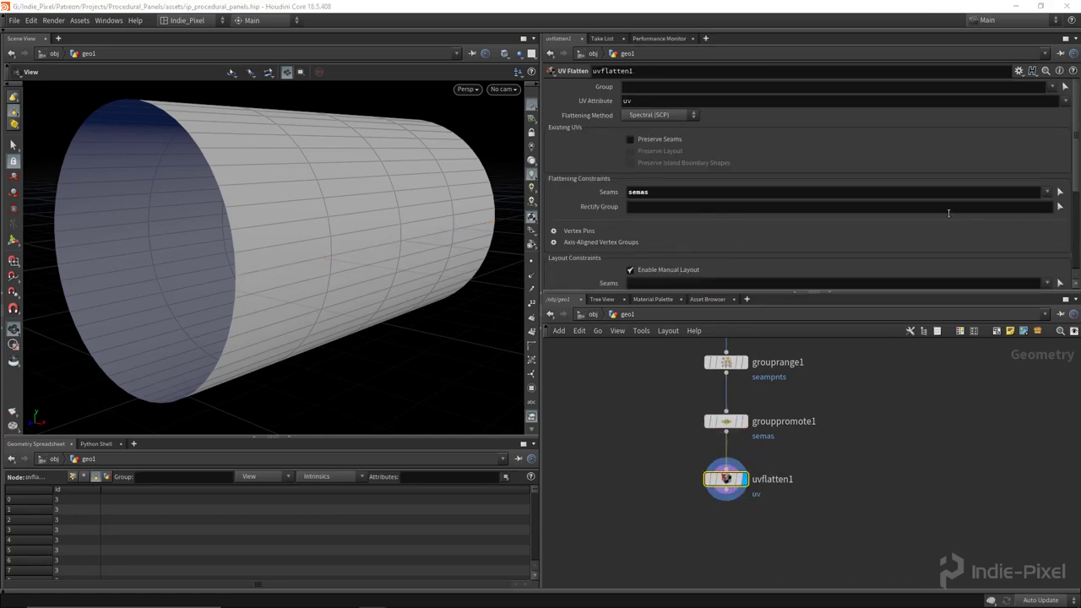
# - Correct the group name to seams in both grouppromote1 and uvflatten1
pyautogui.click(711, 421)
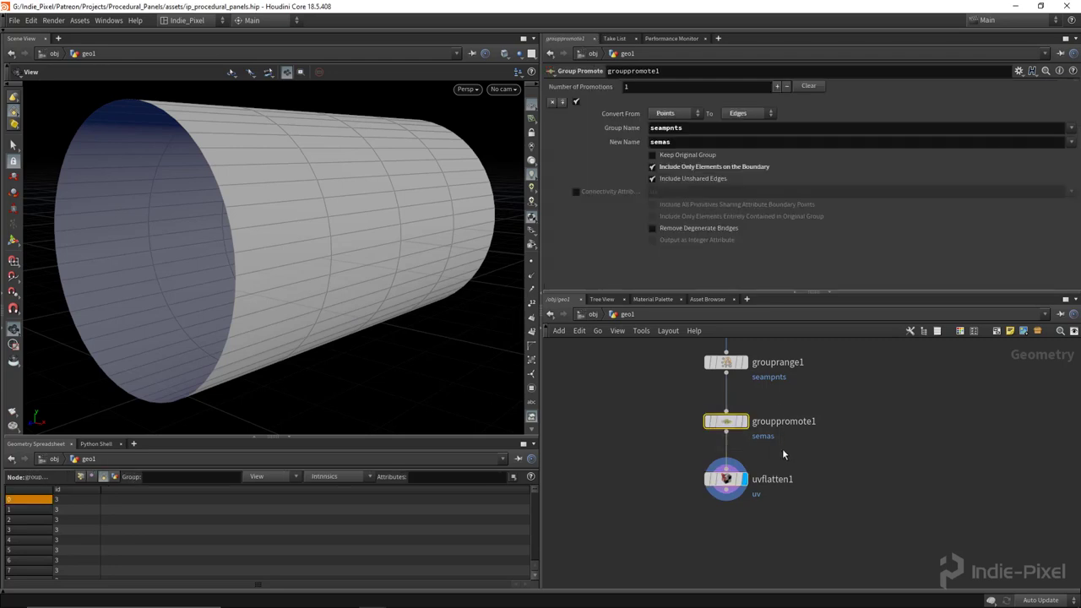
pyautogui.click(696, 142)
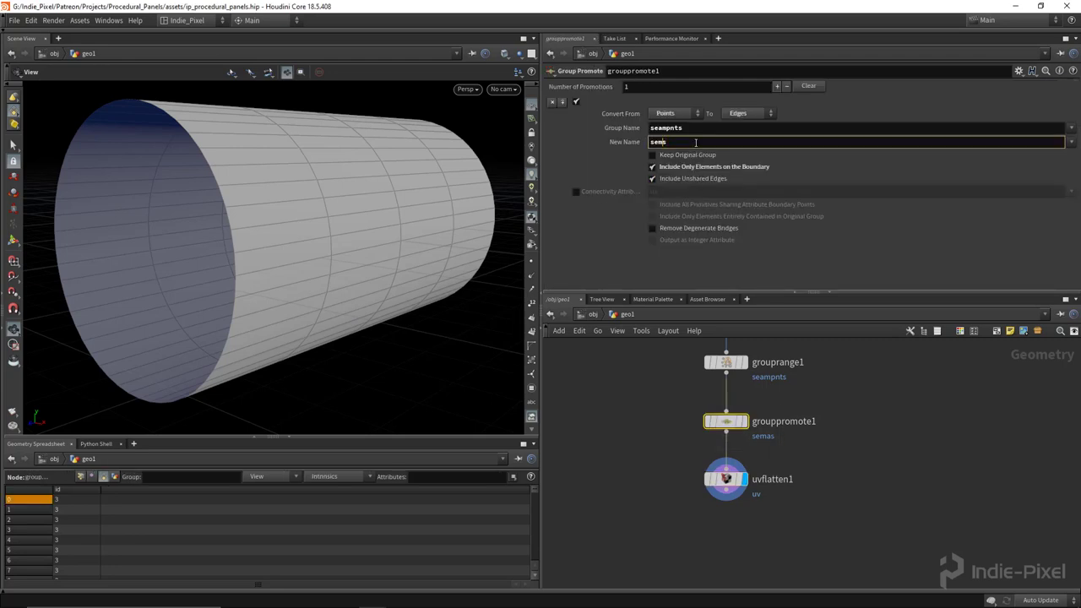
pyautogui.press('Return')
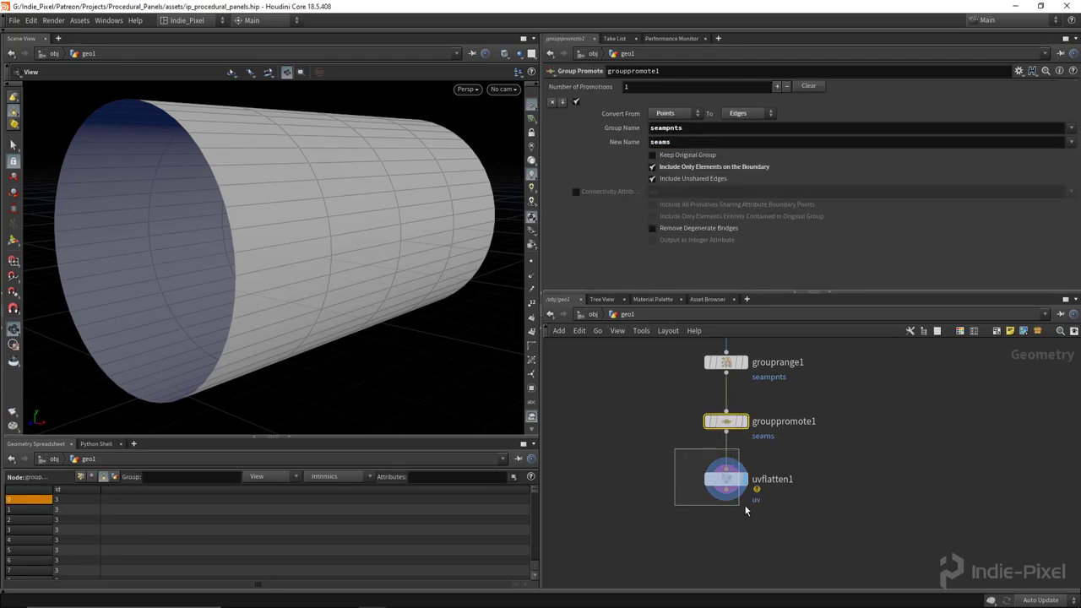
pyautogui.click(728, 480)
pyautogui.click(675, 193)
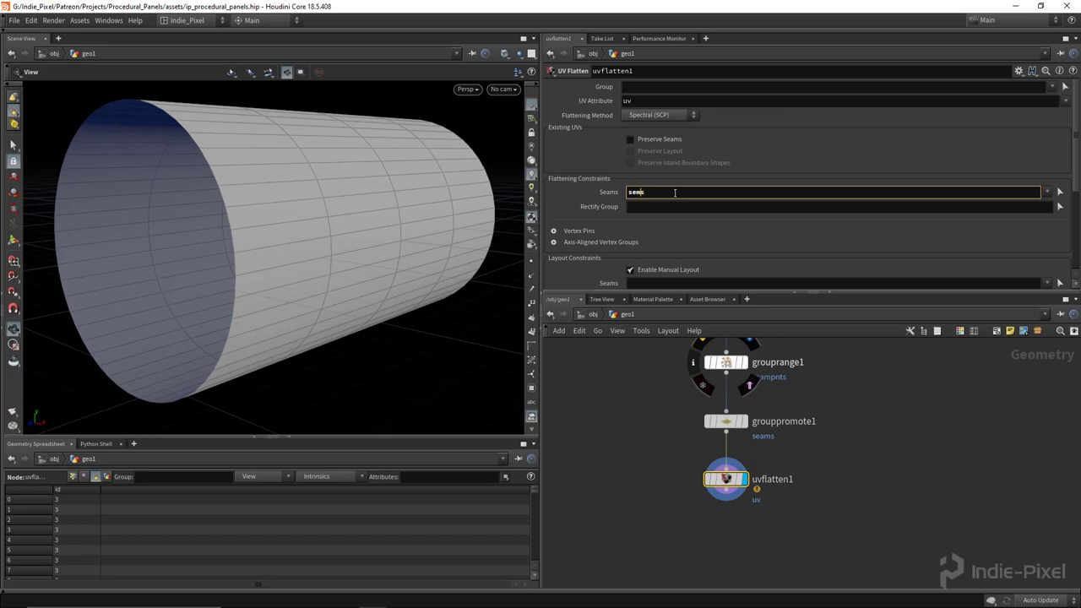
pyautogui.write('a')
pyautogui.press('Return')
# - Save the scene and compare the flattened UV layout with the 3D tube
pyautogui.moveTo(362, 316); pyautogui.dragTo(350, 326)
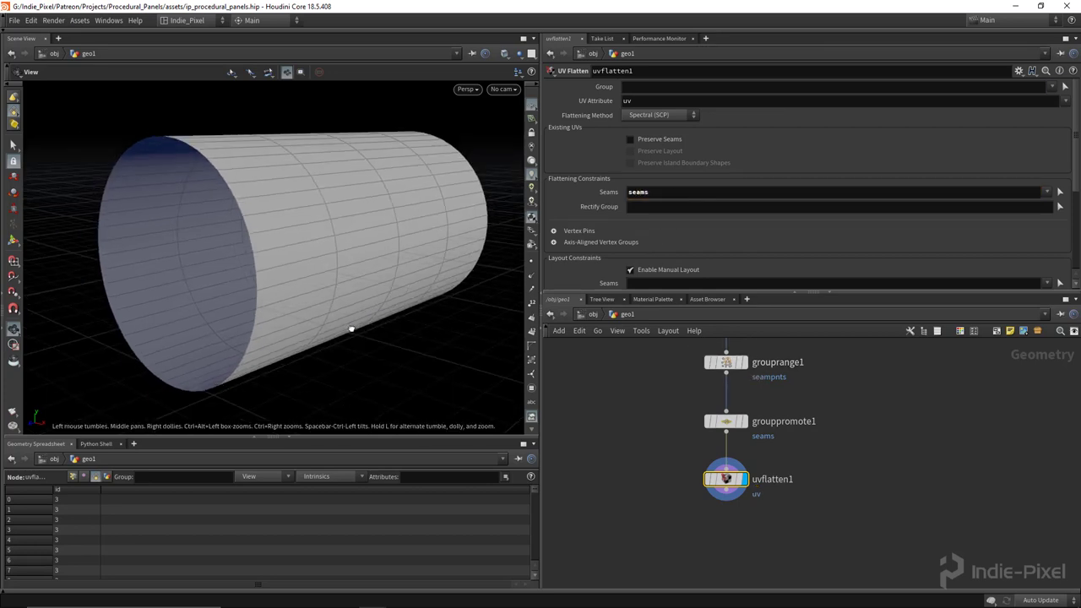
pyautogui.hotkey('ctrl', 's')
pyautogui.hotkey('space', '5')
pyautogui.scroll(-3, 290, 295)
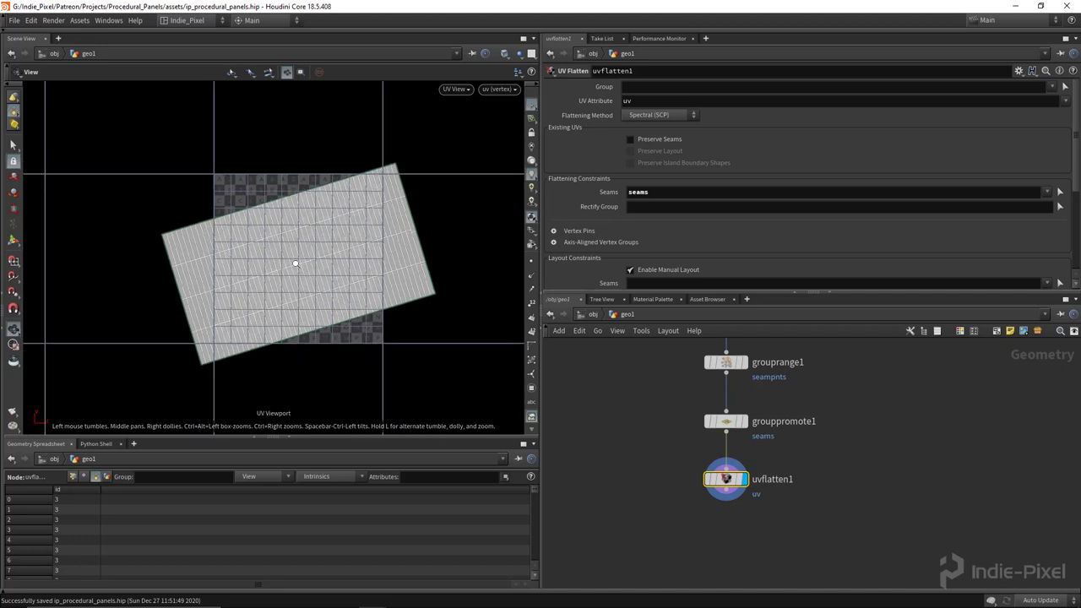
pyautogui.hotkey('space', '1')
pyautogui.moveTo(351, 258); pyautogui.dragTo(354, 273)
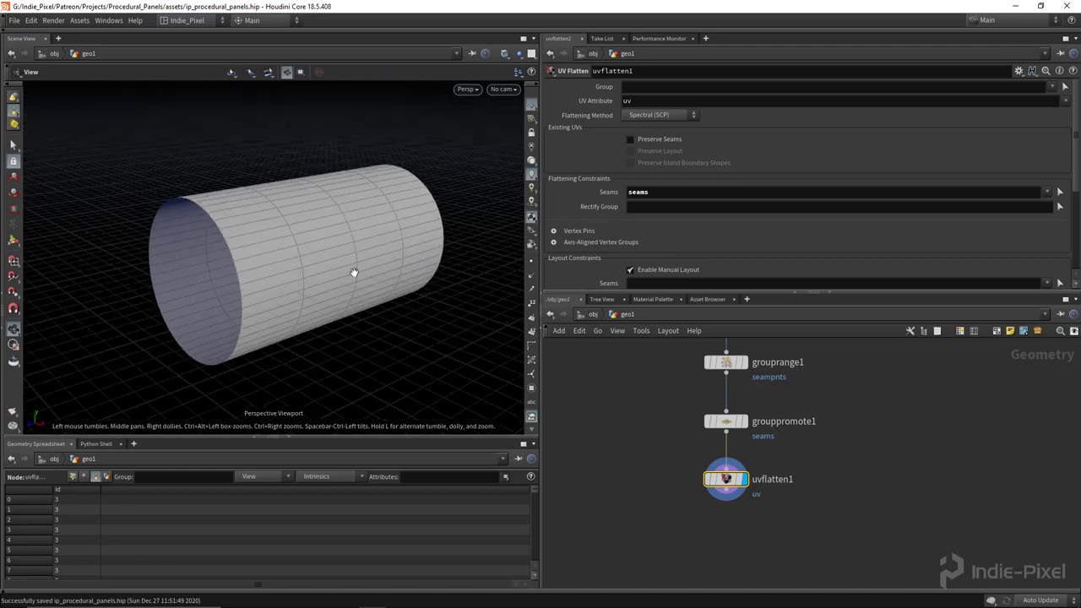
pyautogui.moveTo(842, 291); pyautogui.dragTo(842, 248)
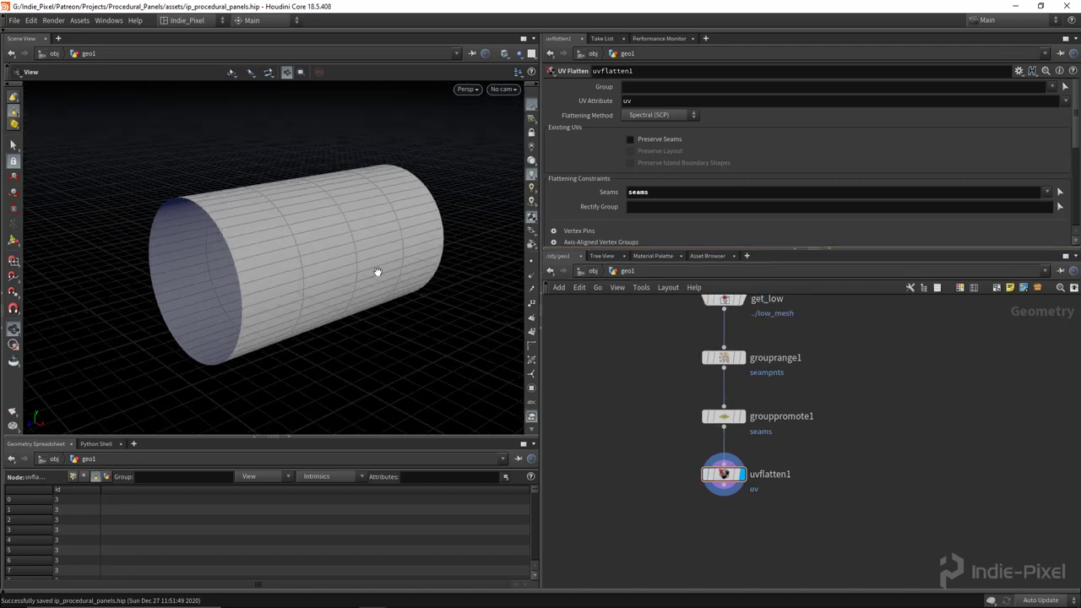
pyautogui.moveTo(380, 271); pyautogui.dragTo(350, 294)
pyautogui.hotkey('space', '5')
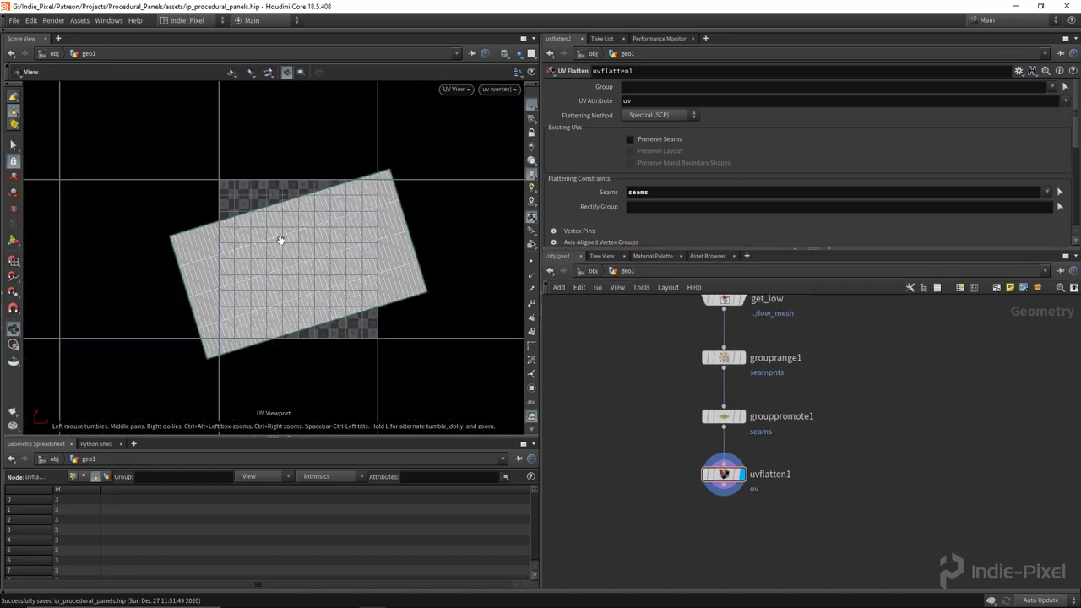
# - Make grouprange1's range total the tube's column count divided by 2
pyautogui.press('h')
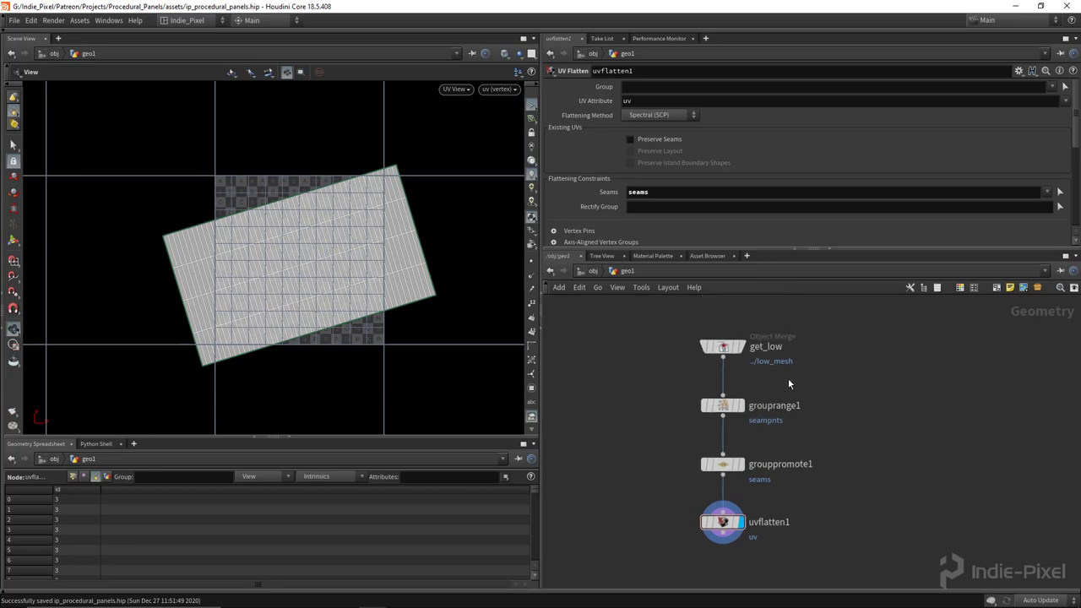
pyautogui.click(760, 414)
pyautogui.click(897, 227)
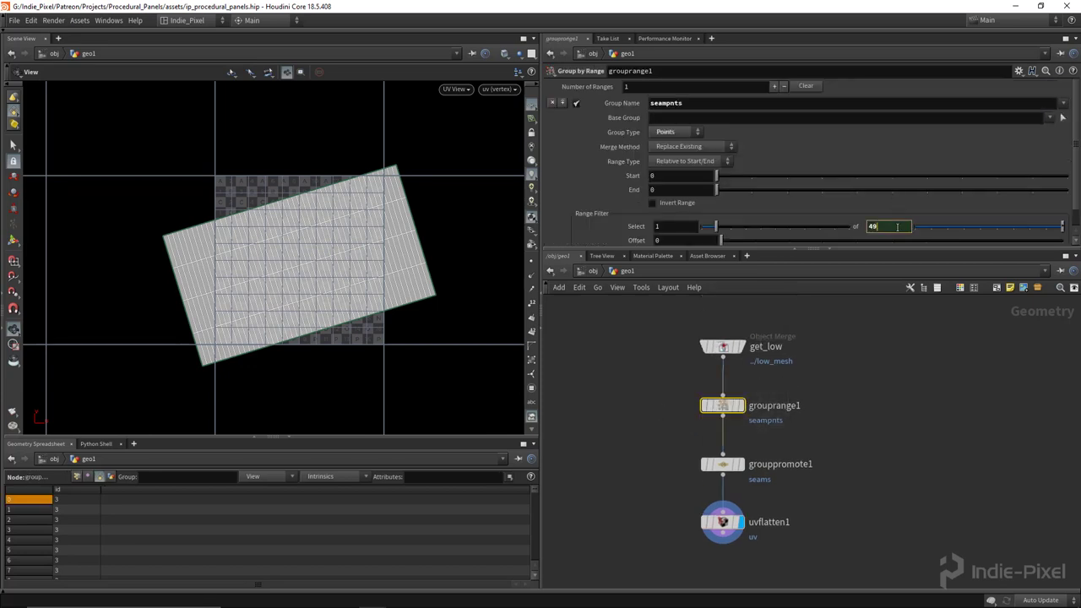
pyautogui.write('ch("../tube1/cols")')
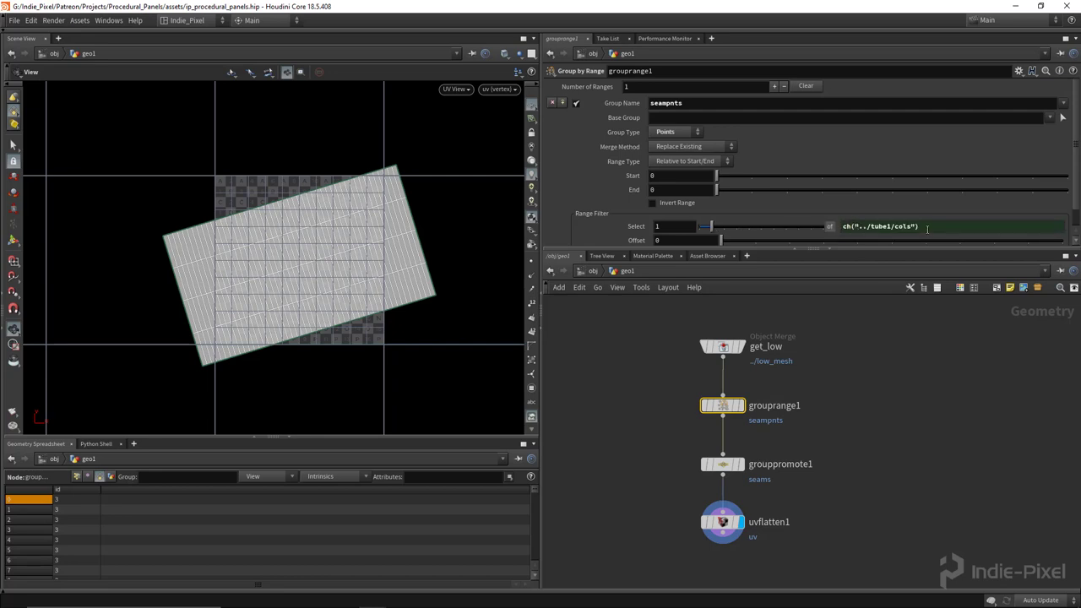
pyautogui.write('/')
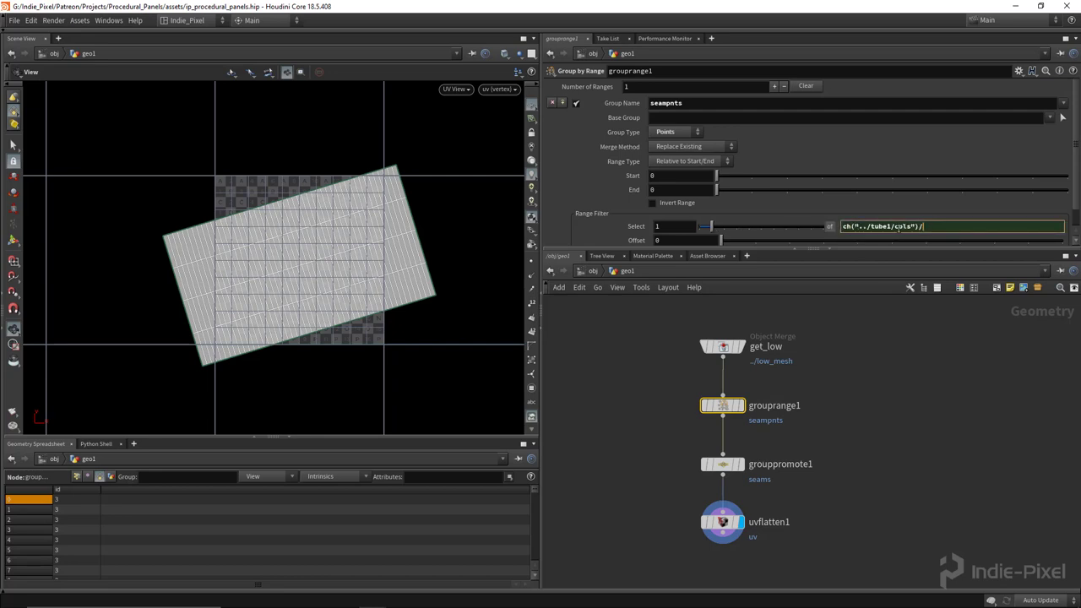
pyautogui.write('2')
pyautogui.press('Return')
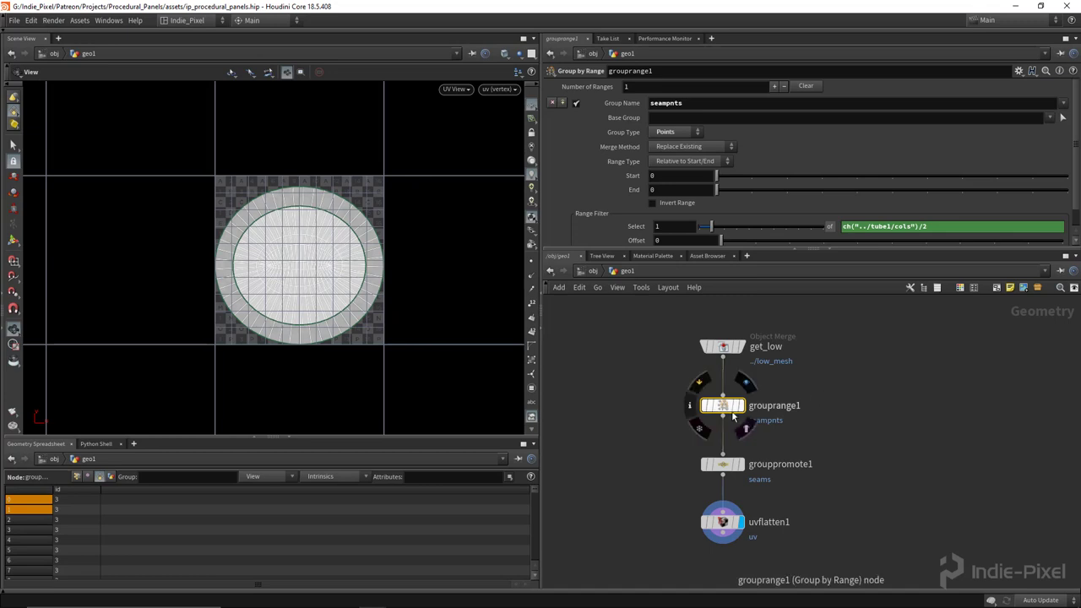
# - Display grouprange1 in perspective view, then pan the network to the Setup box
pyautogui.click(741, 406)
pyautogui.scroll(-2, 397, 304)
pyautogui.hotkey('space', '1')
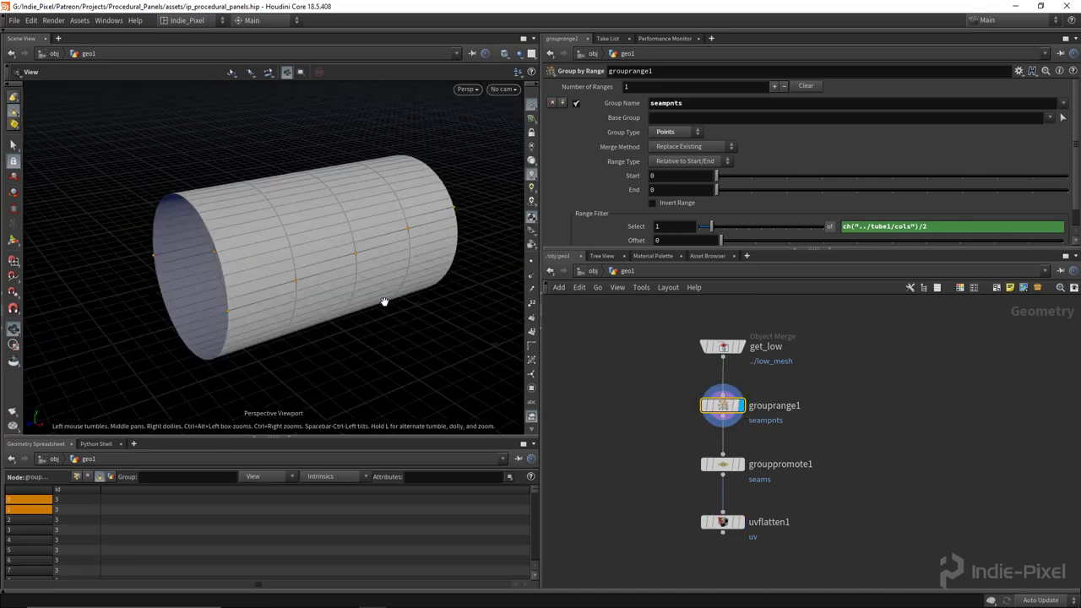
pyautogui.moveTo(386, 301); pyautogui.dragTo(266, 280)
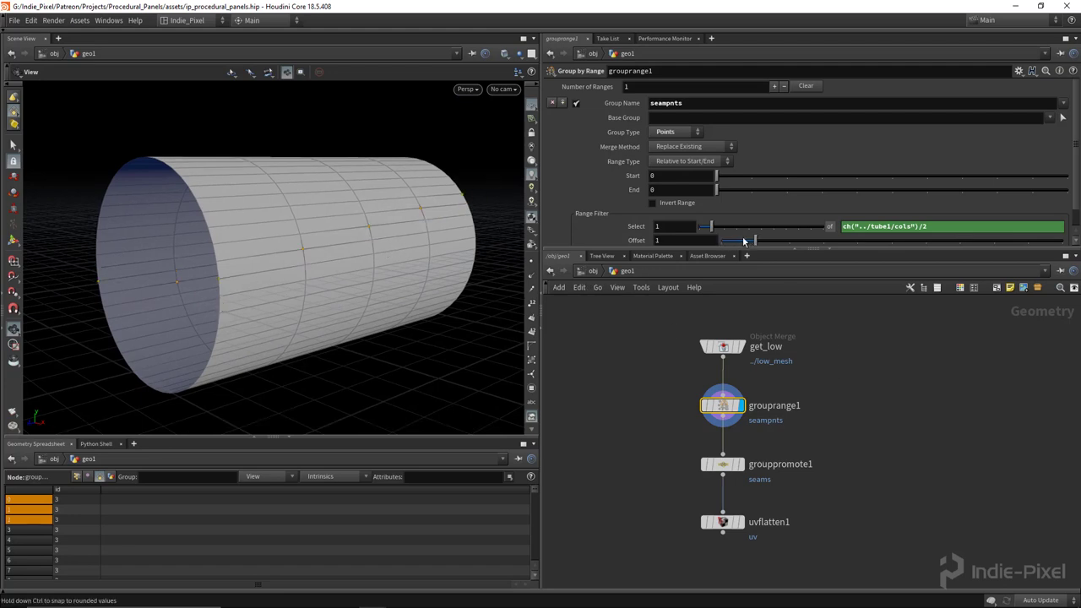
pyautogui.scroll(-5, 787, 355)
pyautogui.press('h')
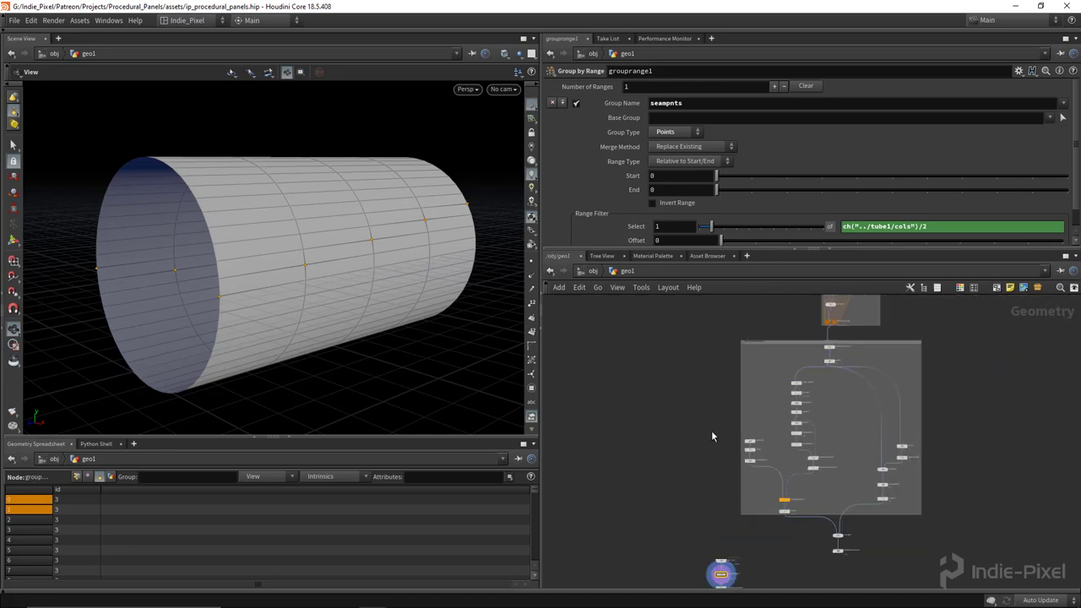
pyautogui.scroll(2, 828, 296)
pyautogui.moveTo(758, 345); pyautogui.dragTo(727, 397, button='middle')
pyautogui.scroll(3, 789, 412)
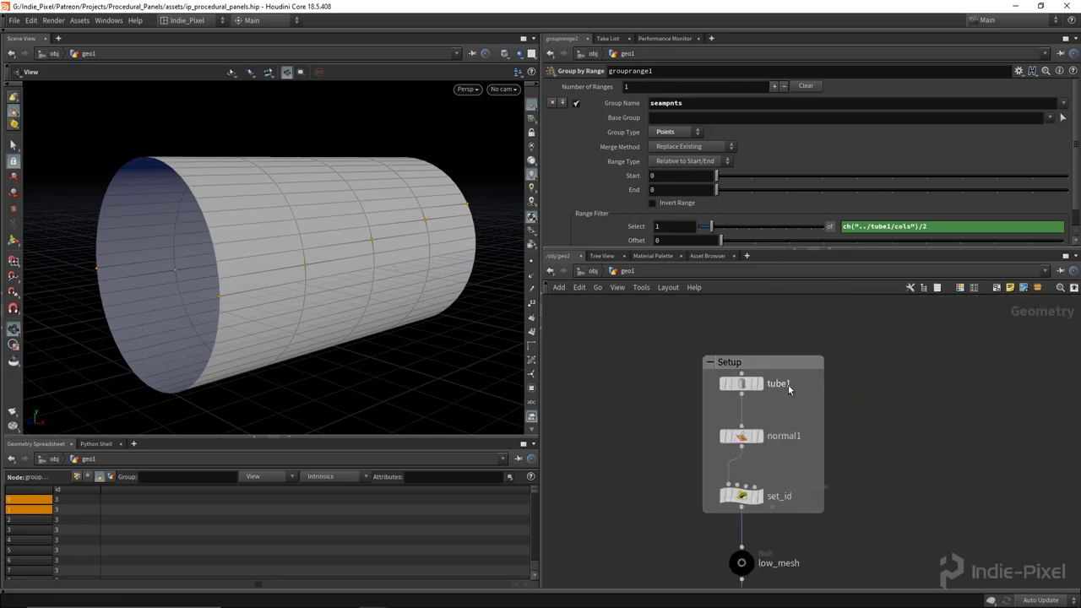
# - Set tube1's Columns to 50 and orbit to check the tube
pyautogui.click(740, 384)
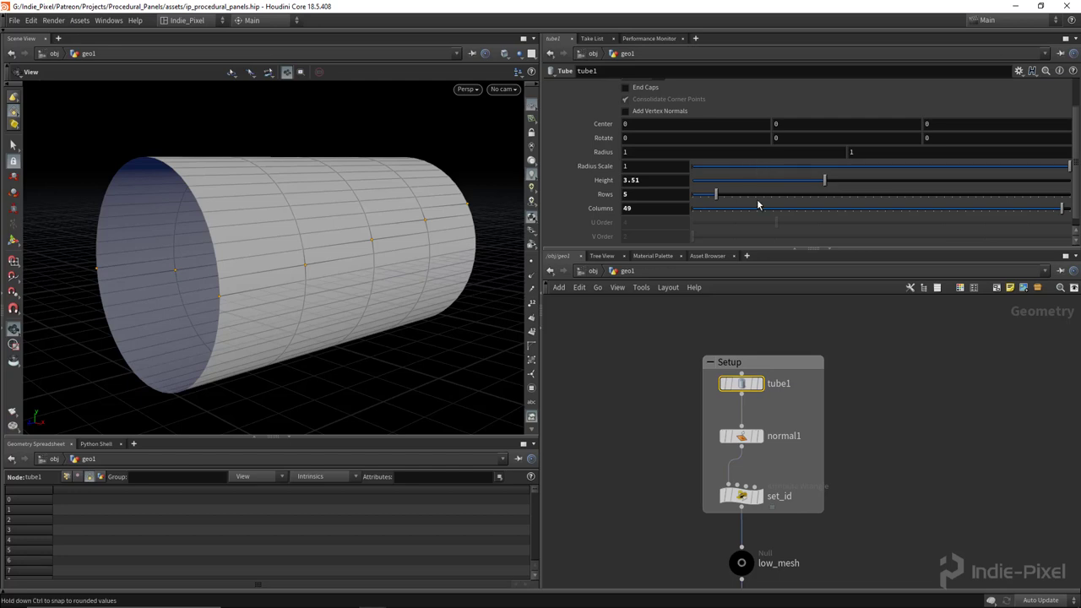
pyautogui.click(649, 208)
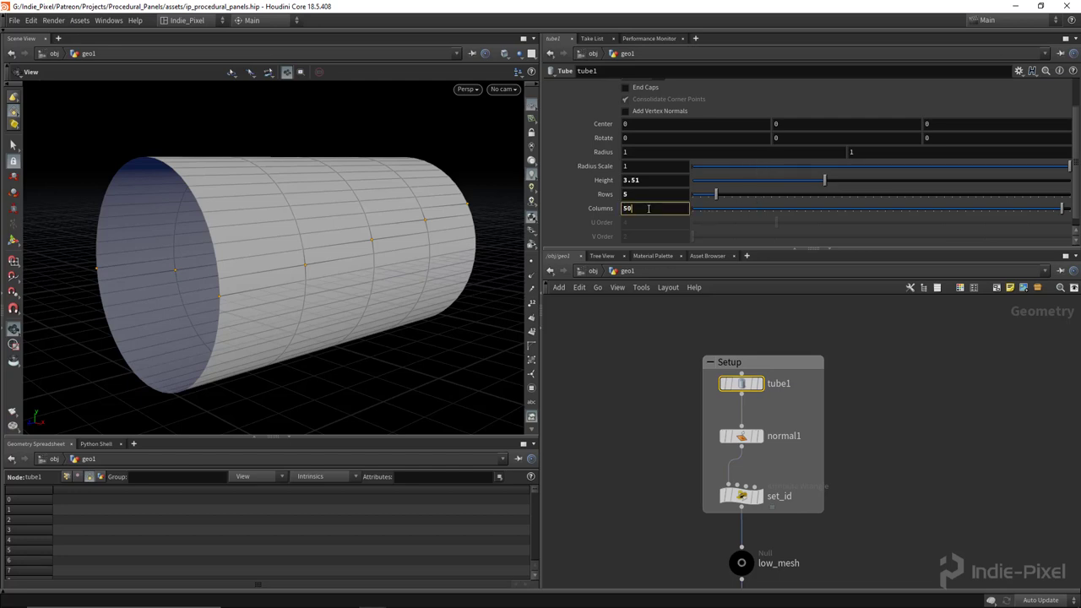
pyautogui.press('Return')
pyautogui.moveTo(254, 293); pyautogui.dragTo(325, 268)
pyautogui.scroll(-3, 820, 454)
pyautogui.scroll(-4, 848, 324)
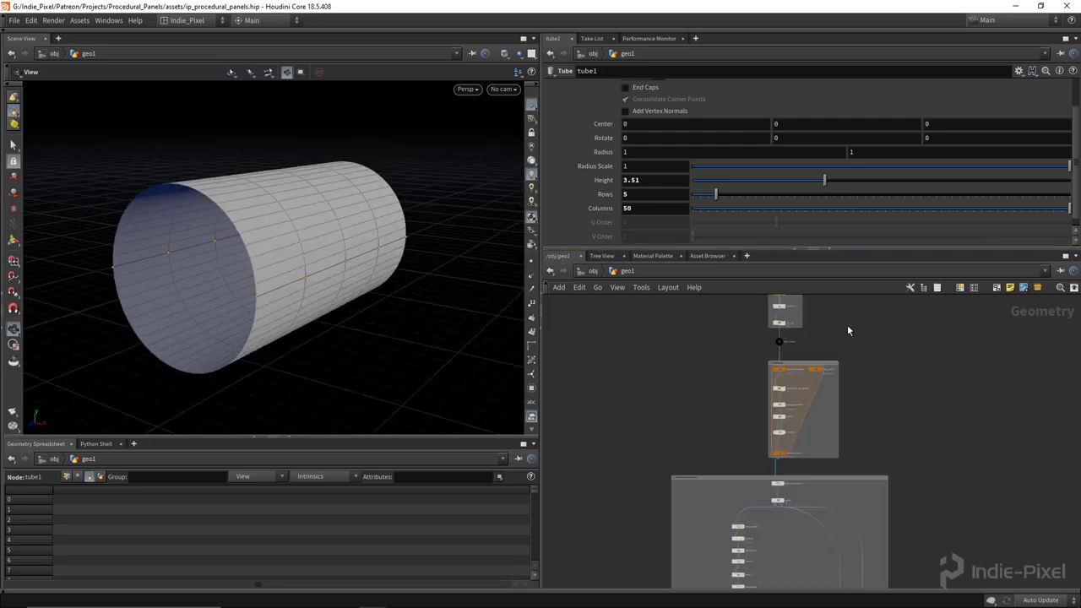
pyautogui.scroll(6, 784, 442)
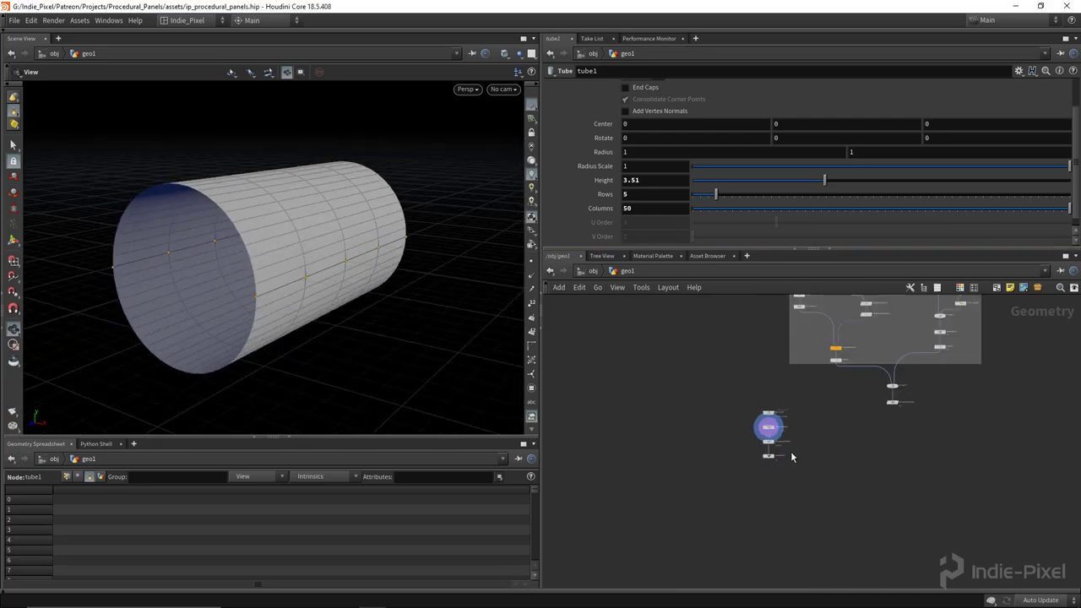
# - Select grouppromote1 and inspect the two overlapping UV islands in UV view
pyautogui.click(714, 422)
pyautogui.moveTo(389, 247); pyautogui.dragTo(295, 253)
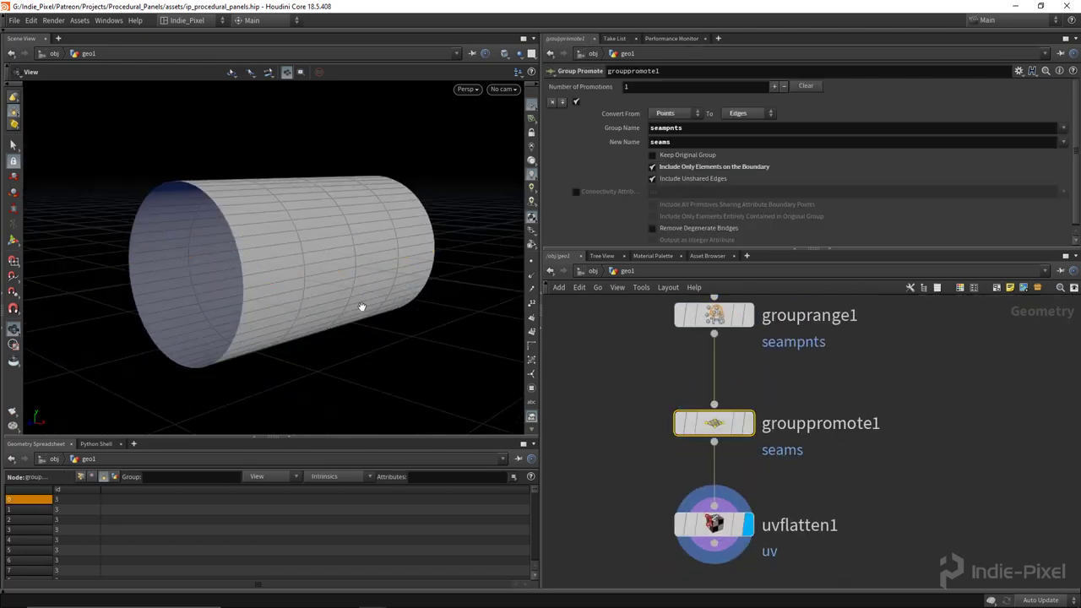
pyautogui.moveTo(362, 310); pyautogui.dragTo(362, 322)
pyautogui.hotkey('space', '5')
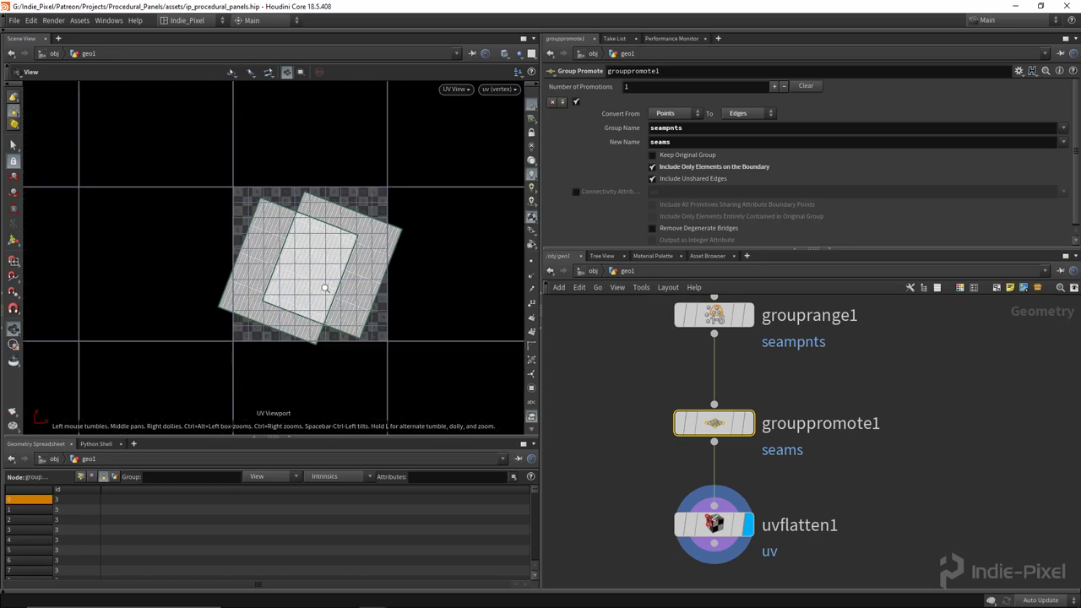
pyautogui.moveTo(782, 476); pyautogui.dragTo(782, 370, button='middle')
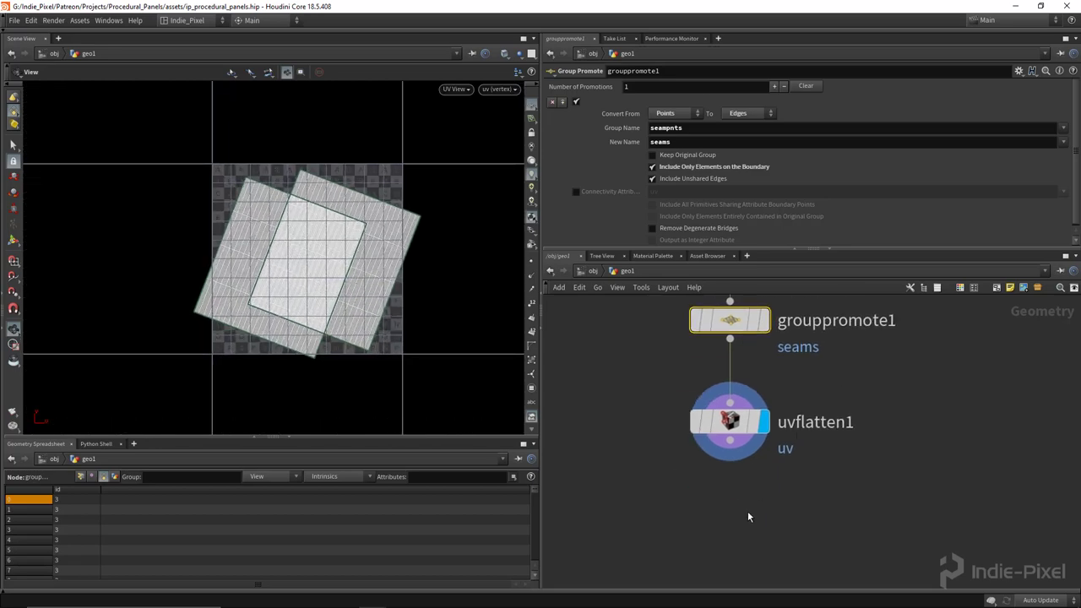
pyautogui.press('Tab')
# - Create a uvlayout1 node wired below uvflatten1 to pack the UV islands
pyautogui.write('uvlay')
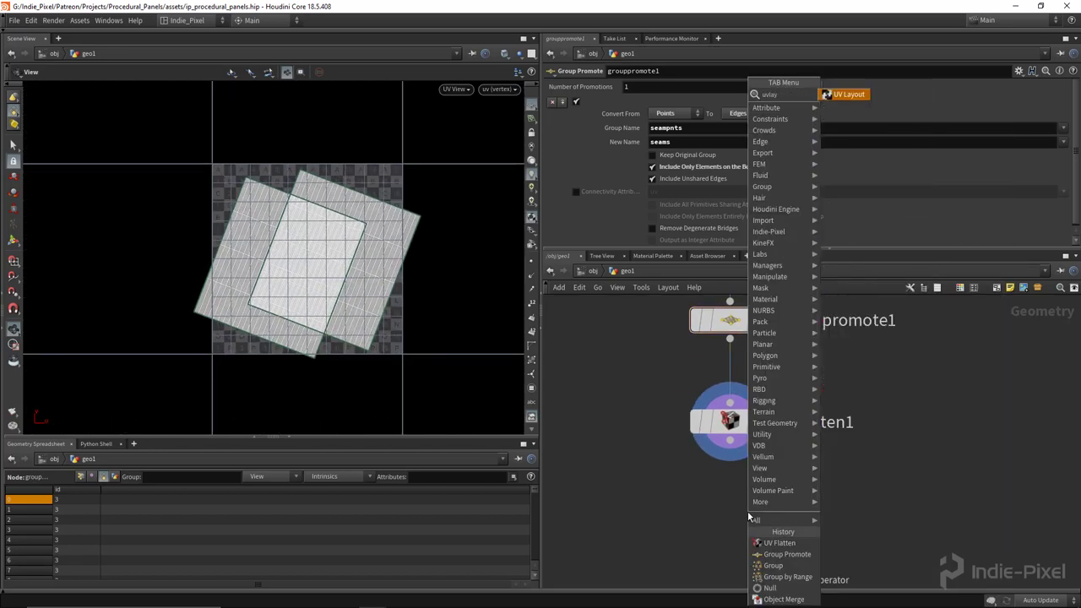
pyautogui.press('Return')
pyautogui.click(741, 502)
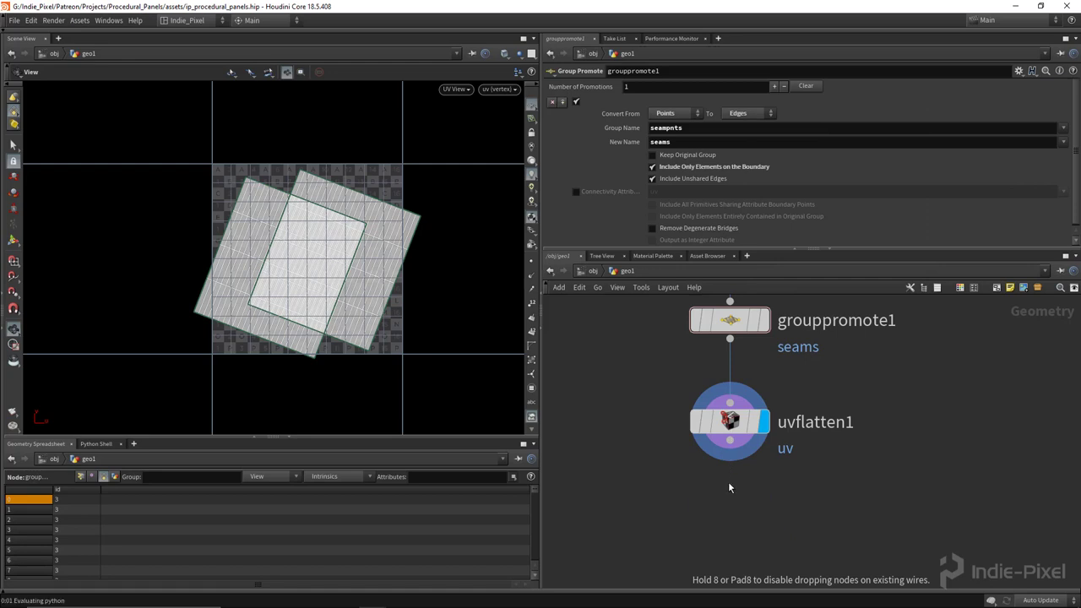
pyautogui.moveTo(742, 503)
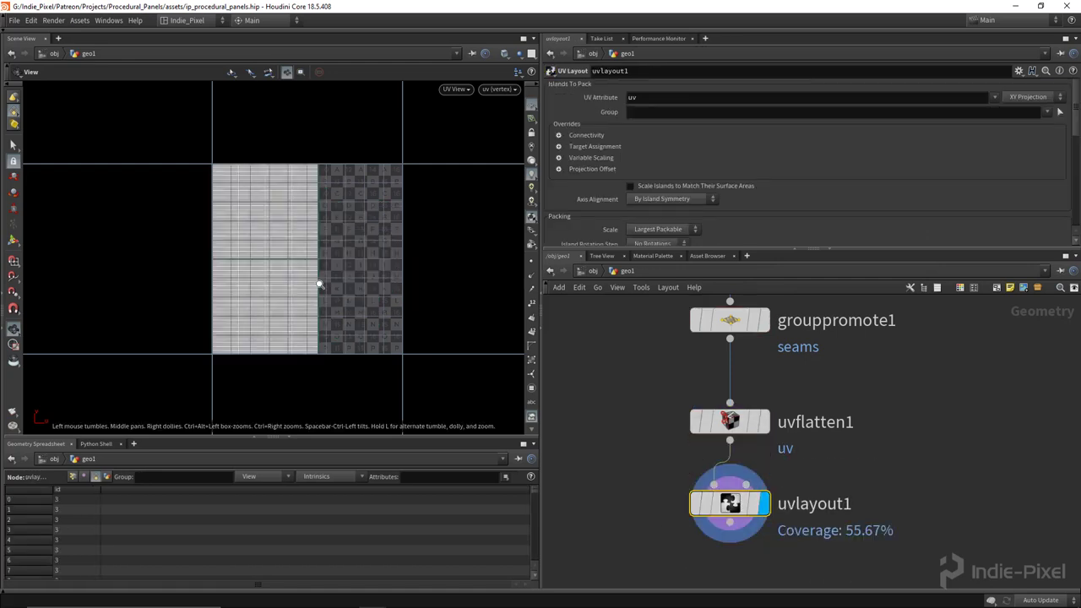
pyautogui.scroll(1, 281, 178)
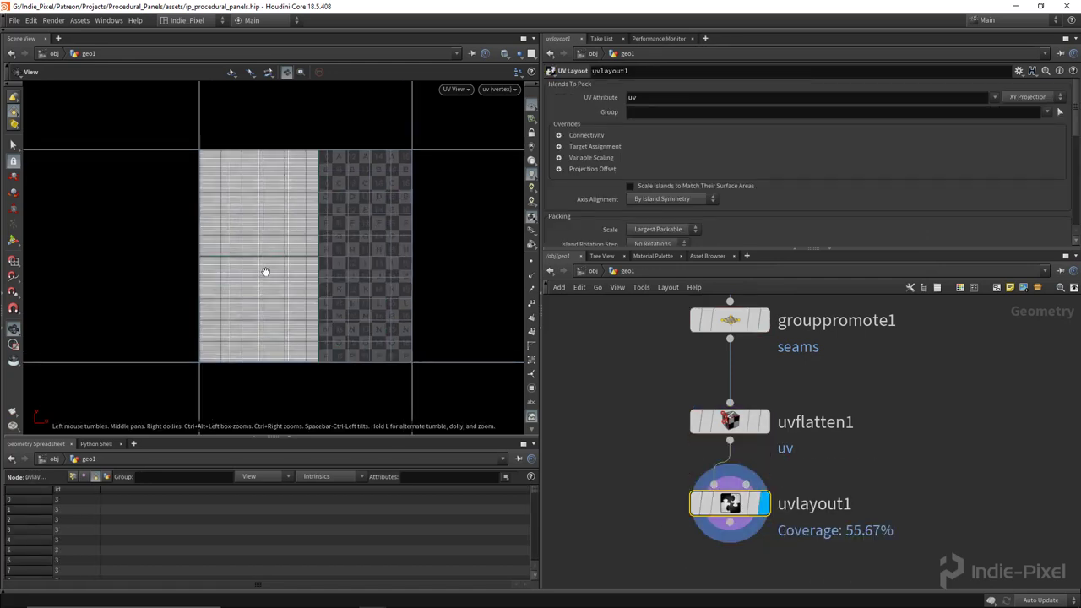
pyautogui.scroll(-2, 642, 473)
# - Add a UV Transform node wired under uvlayout1
pyautogui.press('Tab')
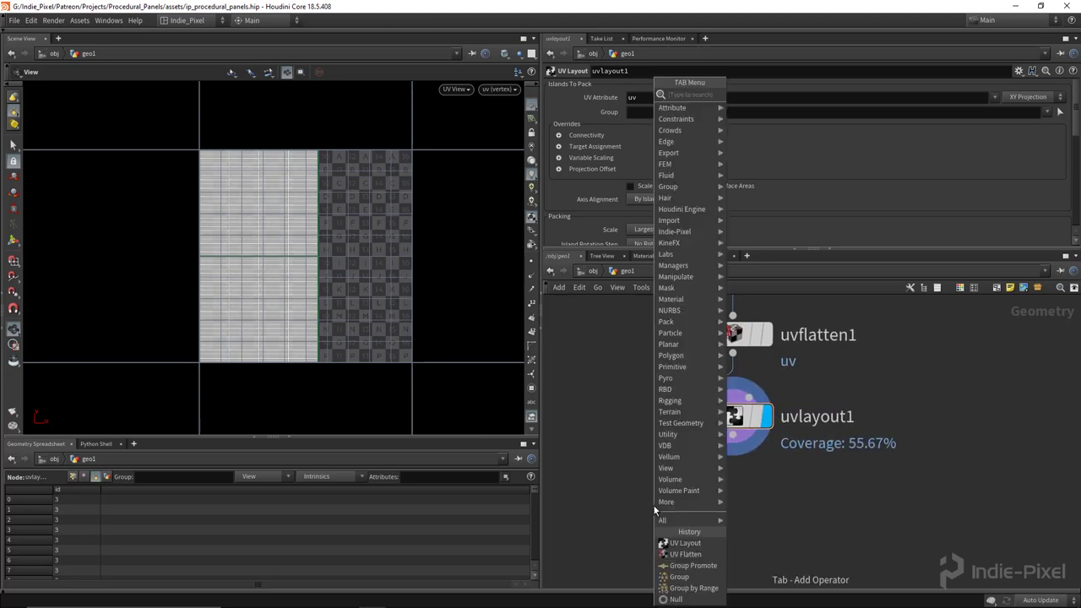
pyautogui.write('u')
pyautogui.press('Escape')
pyautogui.press('Tab')
pyautogui.write('uv')
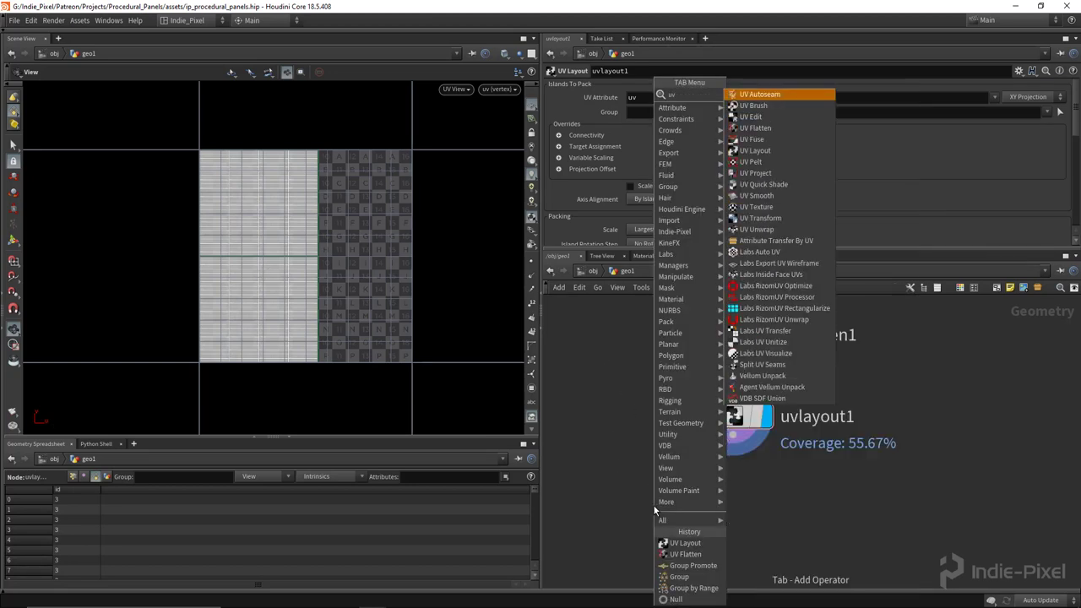
pyautogui.click(758, 229)
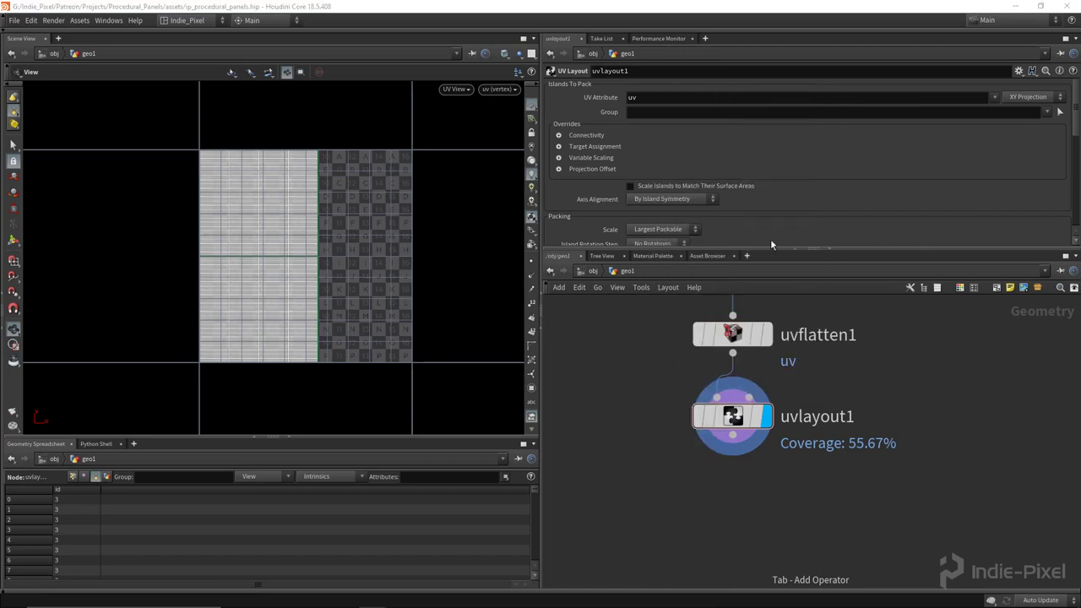
pyautogui.click(727, 505)
pyautogui.moveTo(733, 435); pyautogui.dragTo(733, 493)
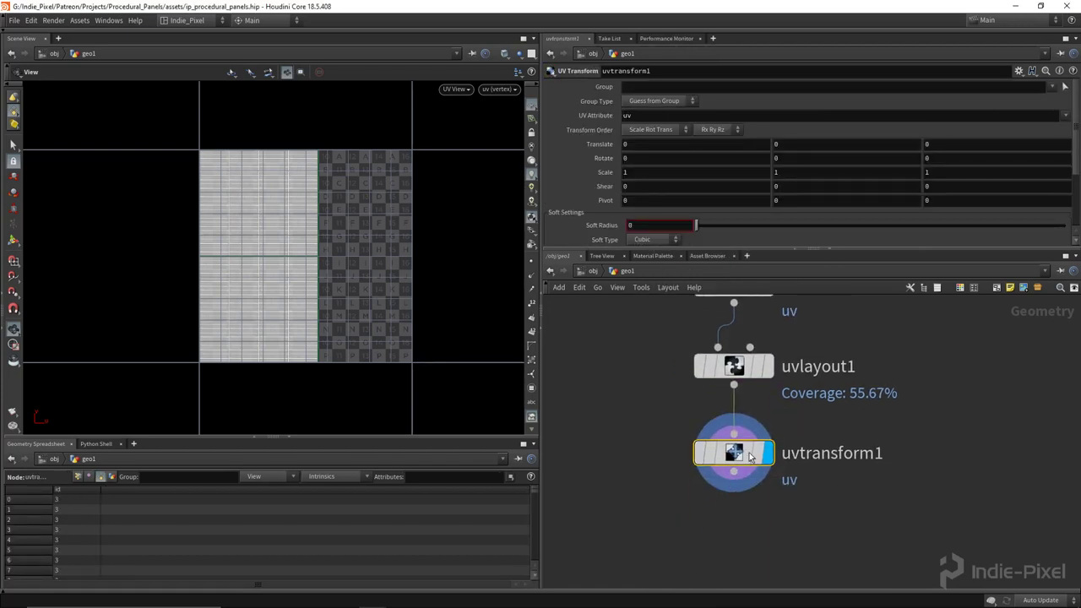
# - Set uvtransform1's Scale X to 1.79 and check the cylinder in 3D view
pyautogui.moveTo(649, 174); pyautogui.dragTo(1036, 200, button='middle')
pyautogui.scroll(3, 348, 226)
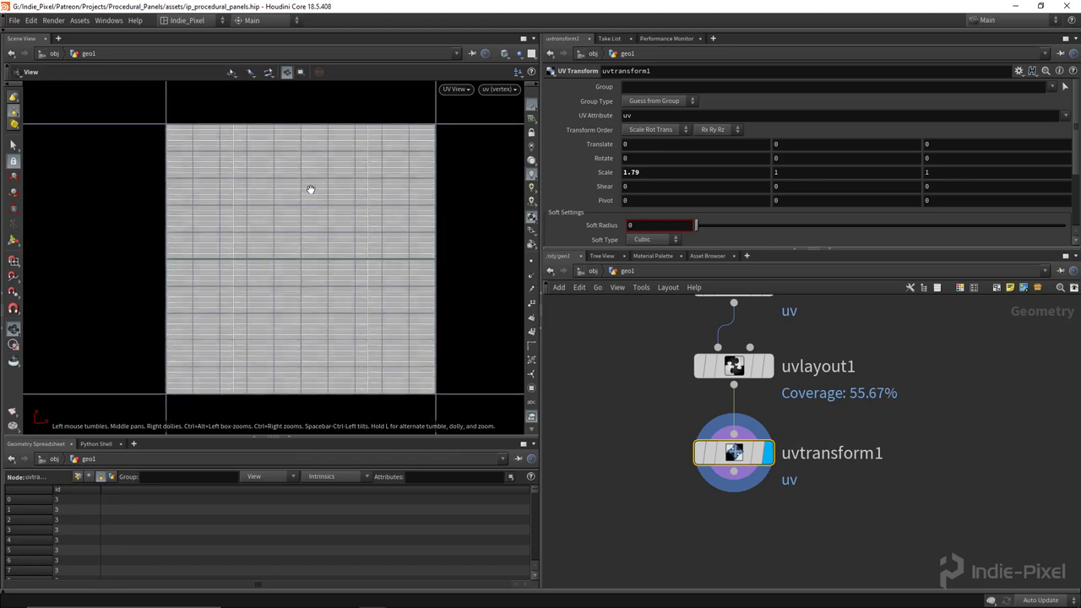
pyautogui.scroll(-3, 309, 234)
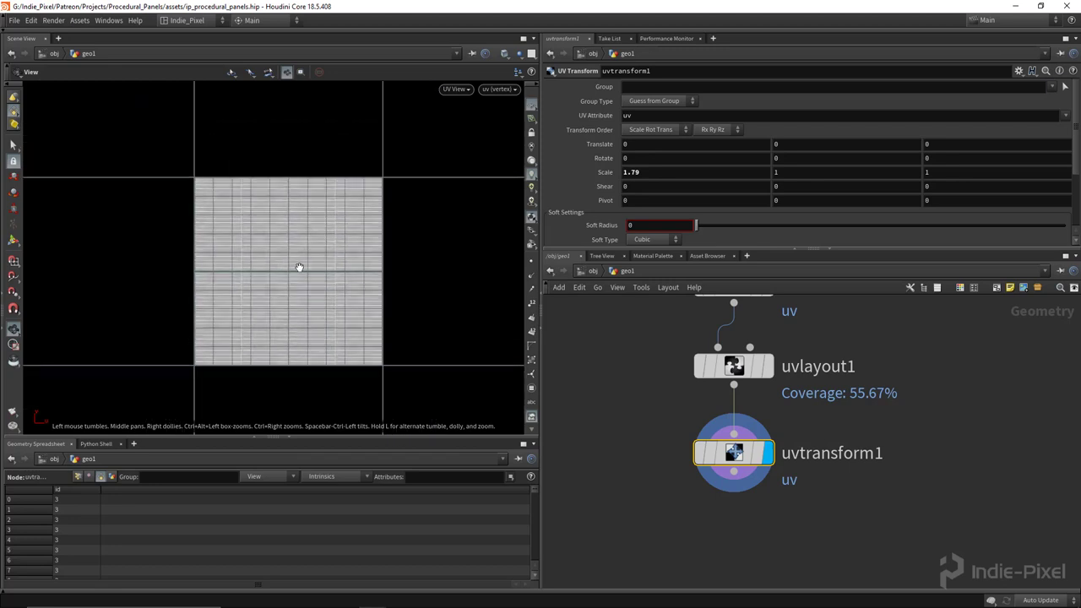
pyautogui.hotkey('space', '1')
pyautogui.scroll(-3, 290, 268)
pyautogui.moveTo(290, 268); pyautogui.dragTo(295, 200)
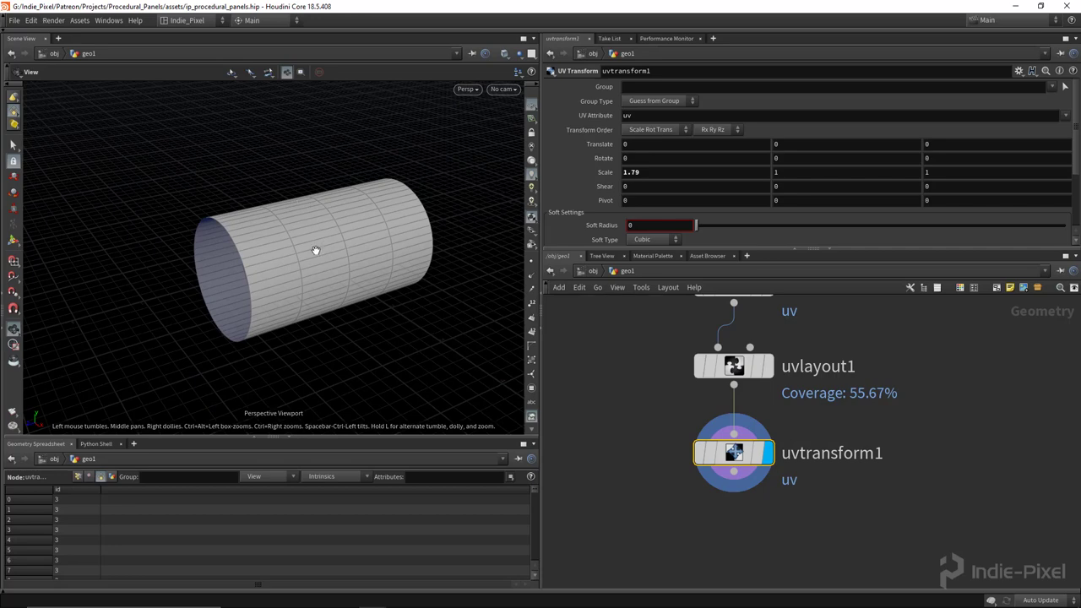
pyautogui.scroll(4, 299, 202)
pyautogui.scroll(-3, 366, 248)
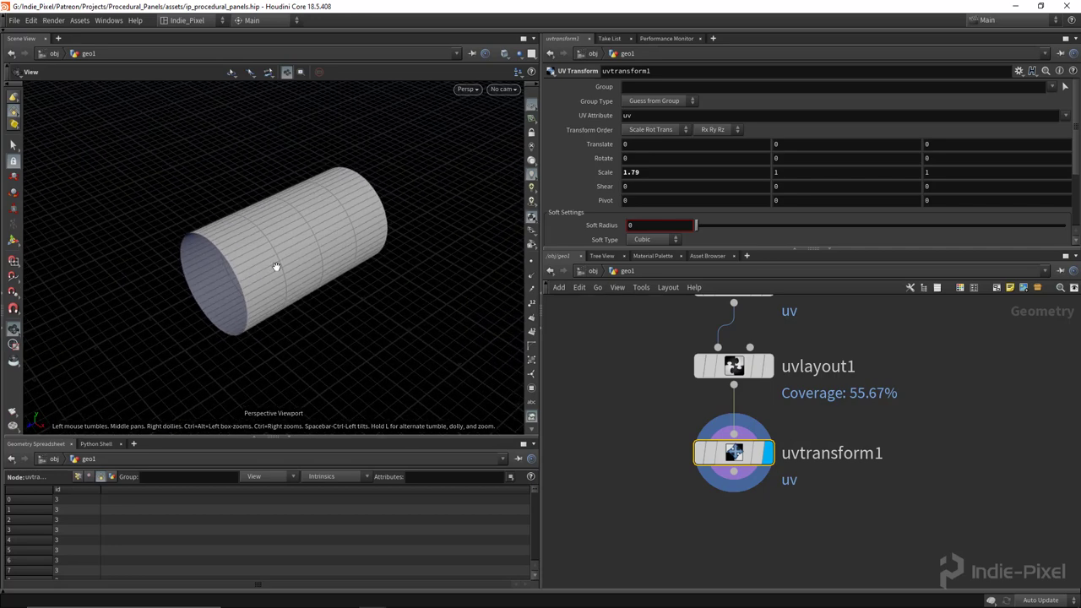
pyautogui.scroll(3, 278, 265)
pyautogui.scroll(-4, 830, 418)
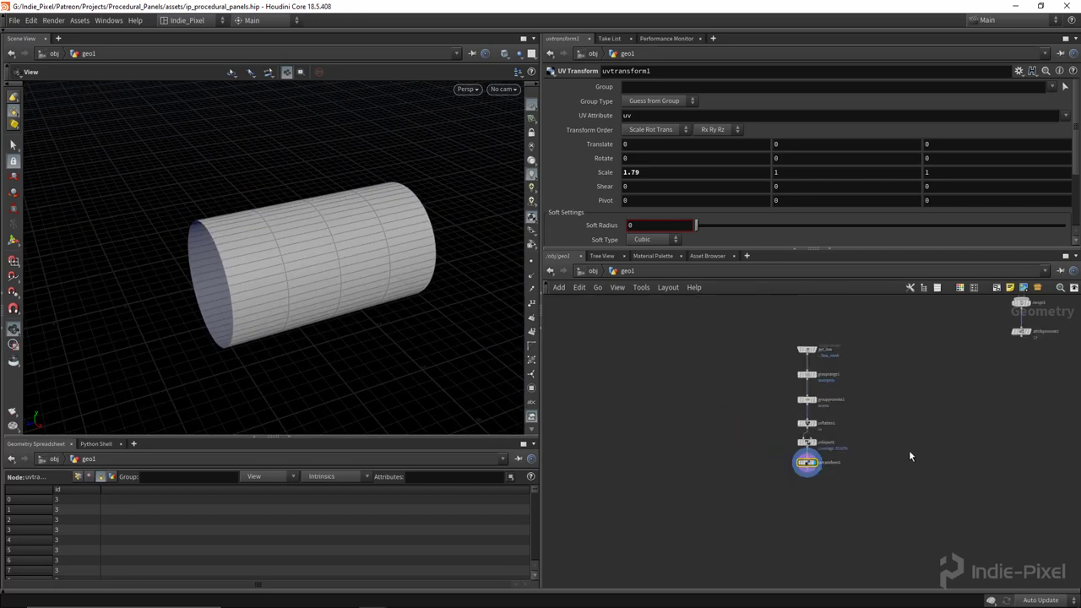
# - Tidy the six-node UV chain and wrap it in a network box
pyautogui.moveTo(909, 451); pyautogui.dragTo(786, 490, button='middle')
pyautogui.moveTo(738, 348); pyautogui.dragTo(645, 597)
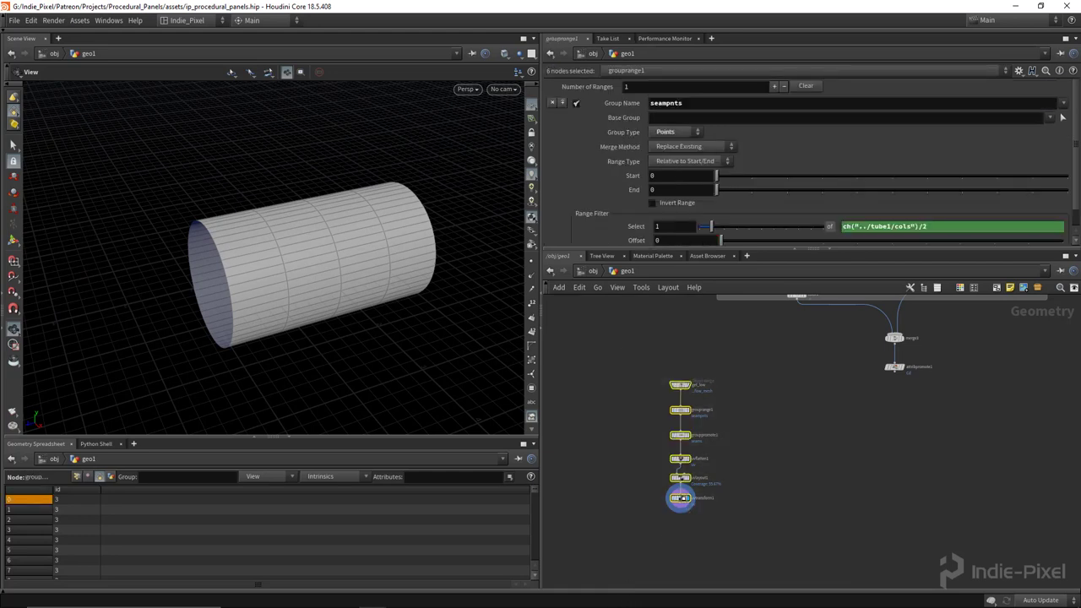
pyautogui.press('l')
pyautogui.moveTo(767, 328); pyautogui.dragTo(681, 428)
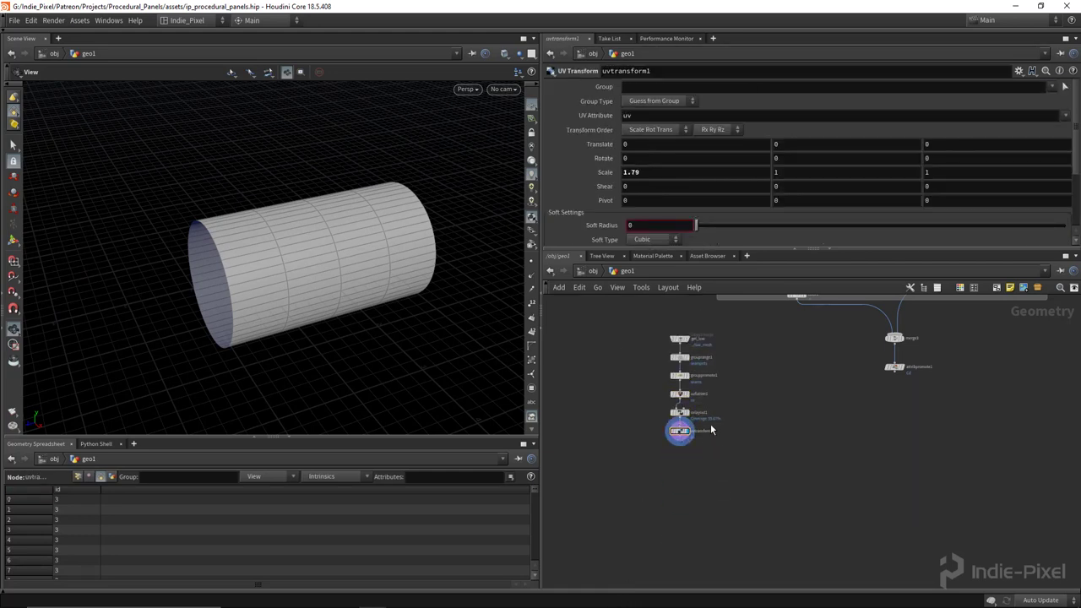
pyautogui.hotkey('shift', 'o')
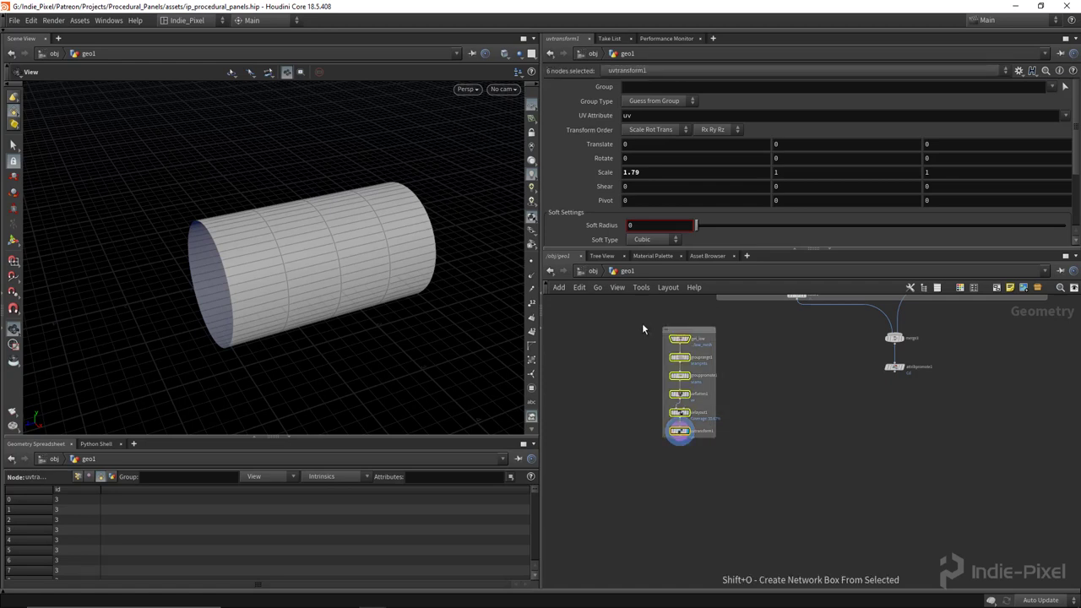
pyautogui.press('f')
# - Title the network box 'Low Mesh'
pyautogui.doubleClick(704, 342)
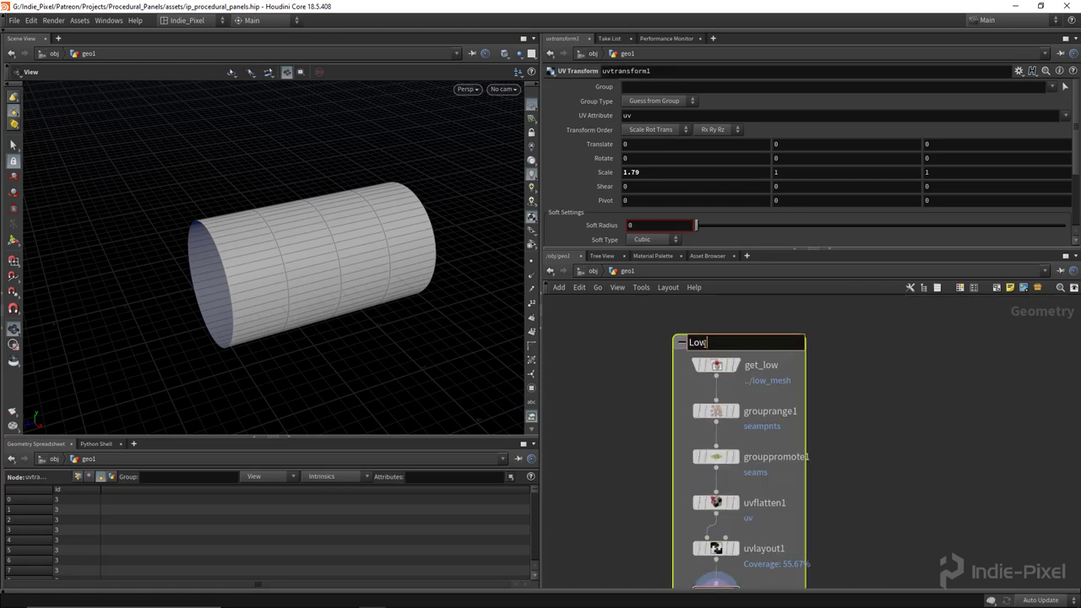
pyautogui.write('Low Mesh')
pyautogui.press('Return')
pyautogui.scroll(-3, 728, 357)
pyautogui.moveTo(811, 363); pyautogui.dragTo(735, 376, button='middle')
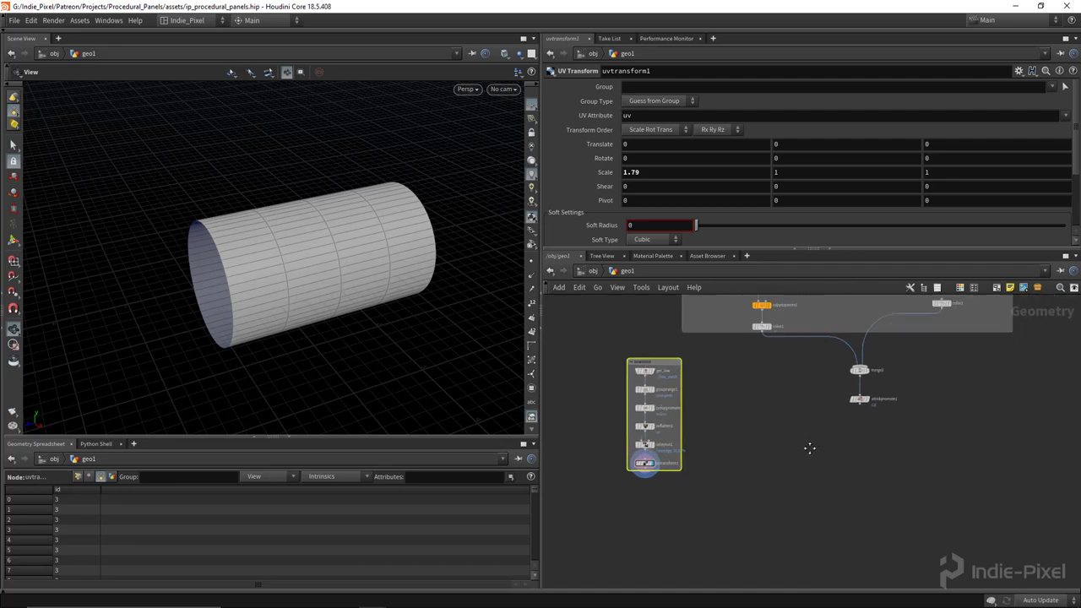
pyautogui.scroll(3, 886, 403)
# - Add a null named High_Res_Mesh wired below attribpromote1
pyautogui.press('Tab')
pyautogui.write('null')
pyautogui.press('Return')
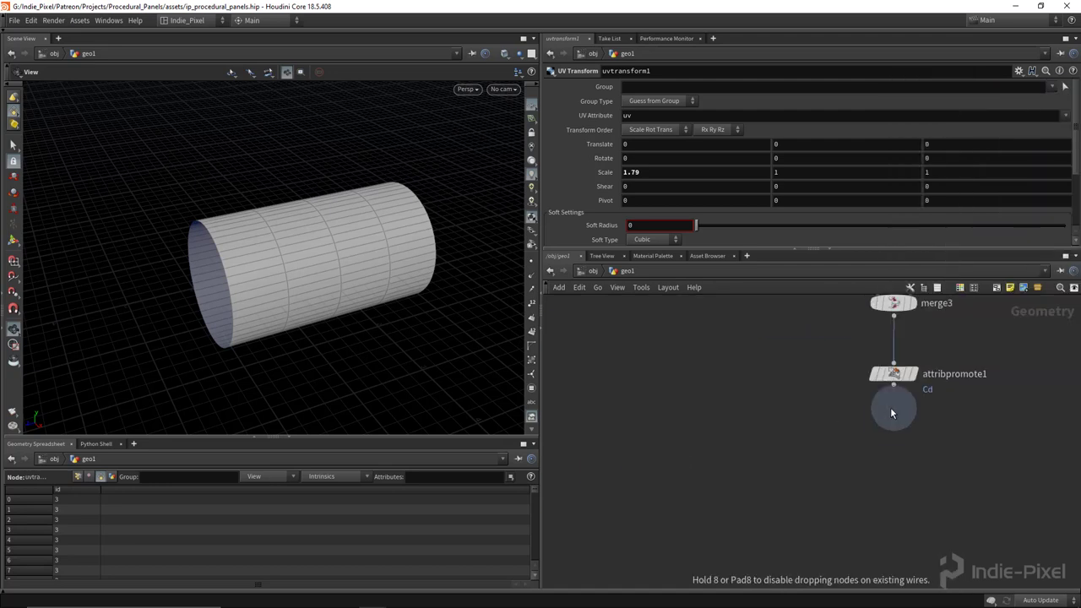
pyautogui.click(895, 448)
pyautogui.moveTo(895, 386); pyautogui.dragTo(894, 439)
pyautogui.press('F2')
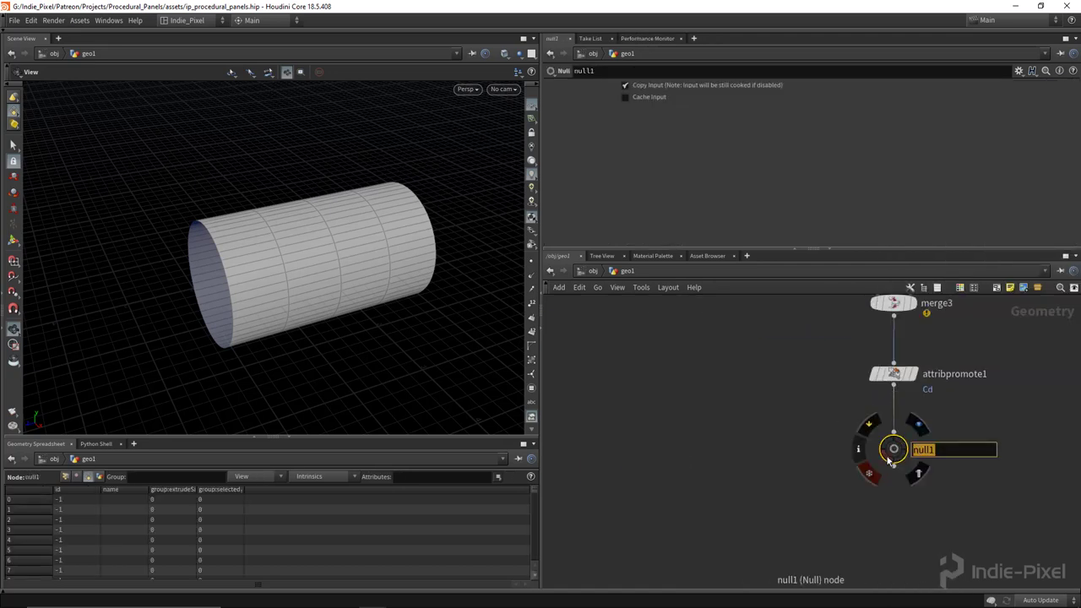
pyautogui.write('High_Res_Mesh')
pyautogui.press('Return')
pyautogui.scroll(-5, 811, 482)
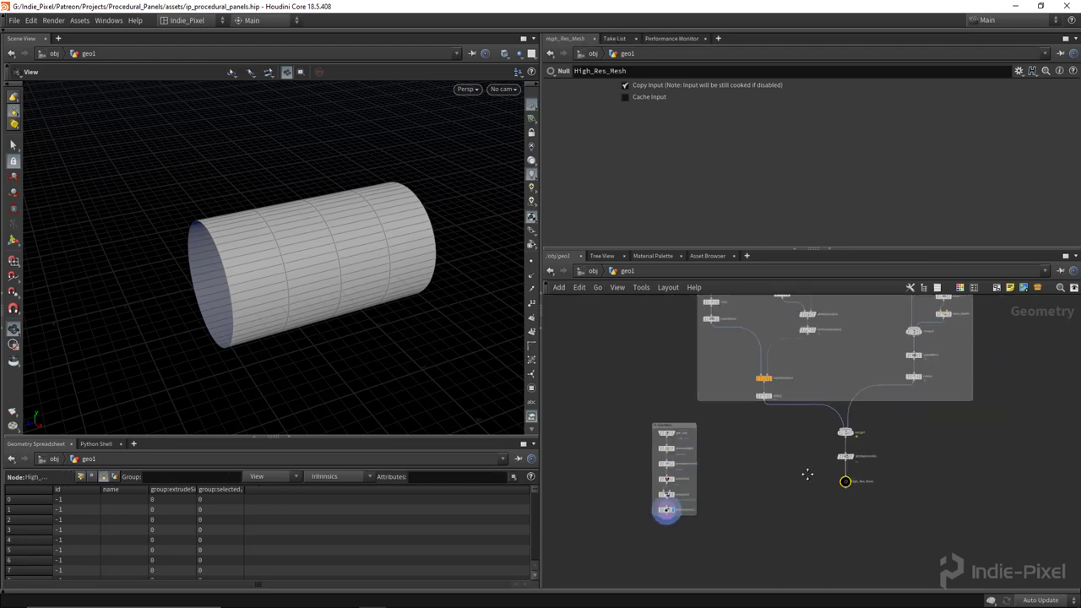
# - Add a Labs Maps Baker fed by uvtransform1 and High_Res_Mesh as inputs one and two
pyautogui.press('Tab')
pyautogui.write('bake')
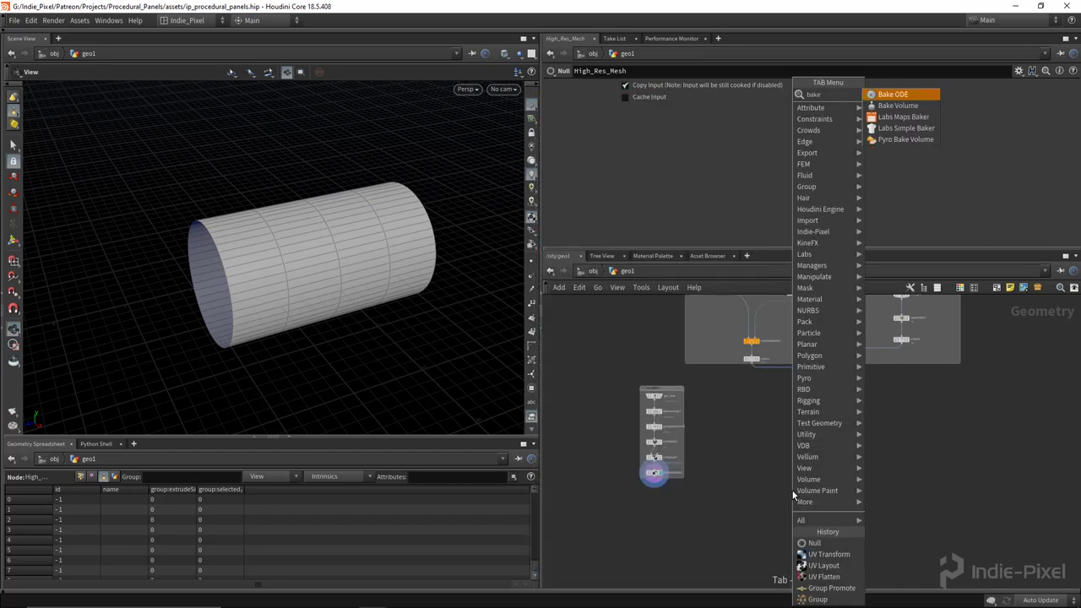
pyautogui.click(902, 117)
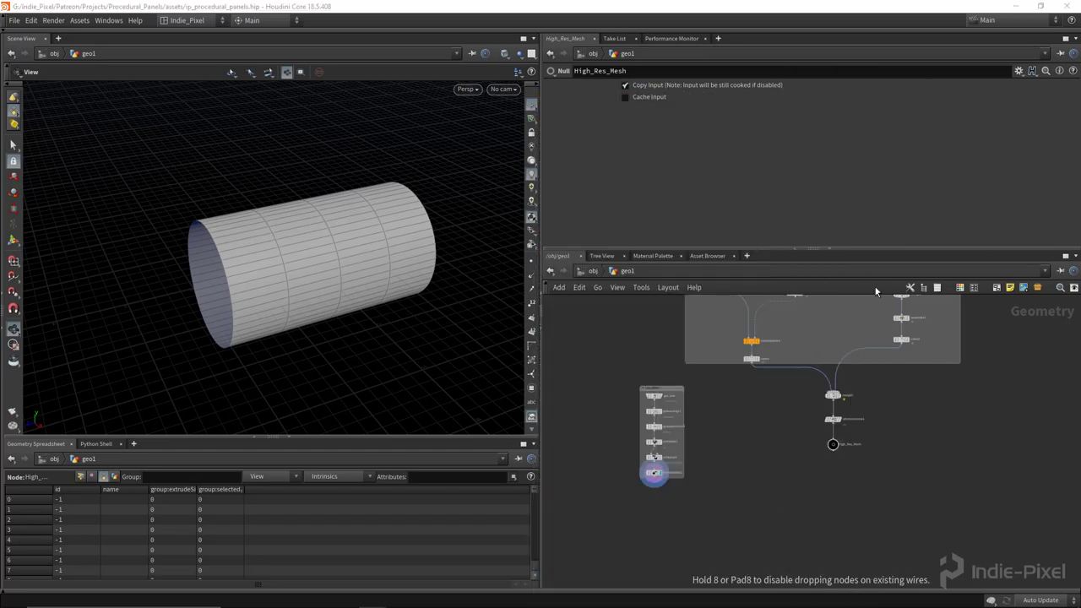
pyautogui.click(753, 545)
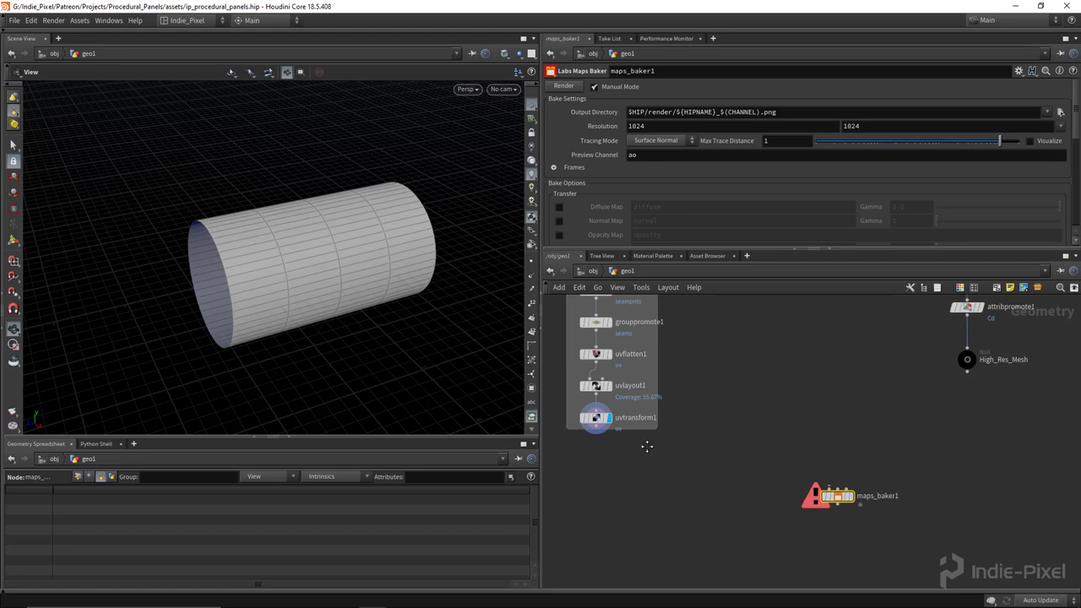
pyautogui.click(600, 427)
pyautogui.click(824, 473)
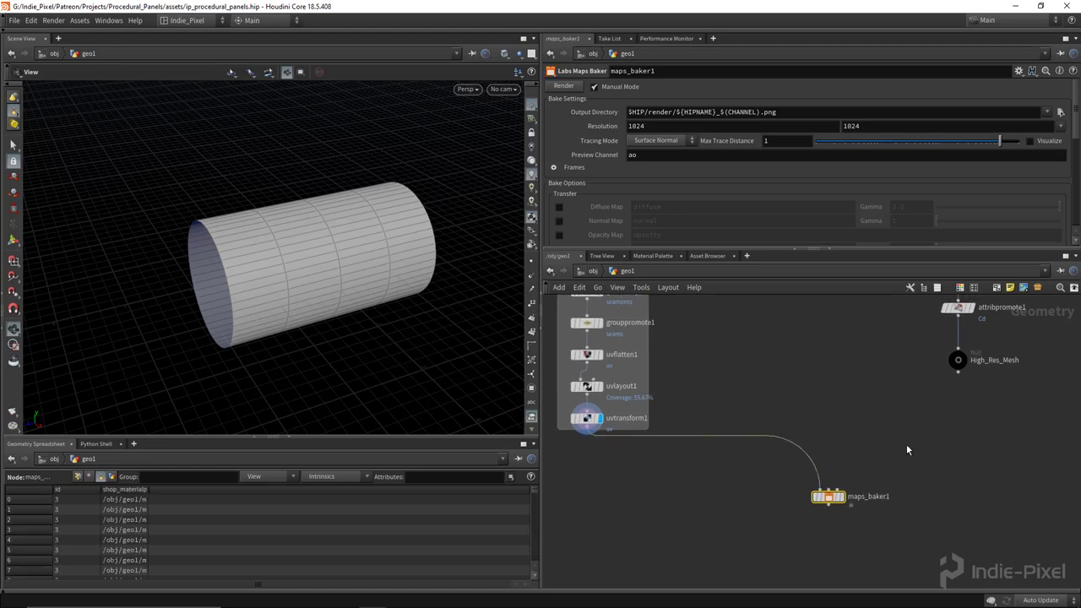
pyautogui.click(956, 374)
pyautogui.click(829, 490)
# - Move the Low Mesh nodes up-left and shift maps_baker1 further left
pyautogui.scroll(-5, 741, 495)
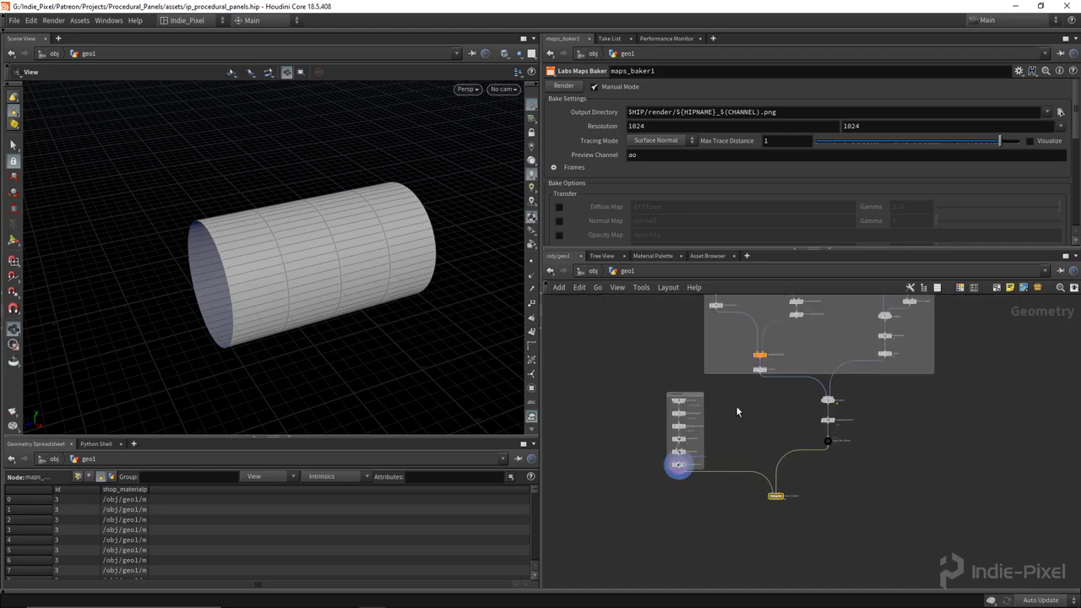
pyautogui.moveTo(741, 394); pyautogui.dragTo(667, 519)
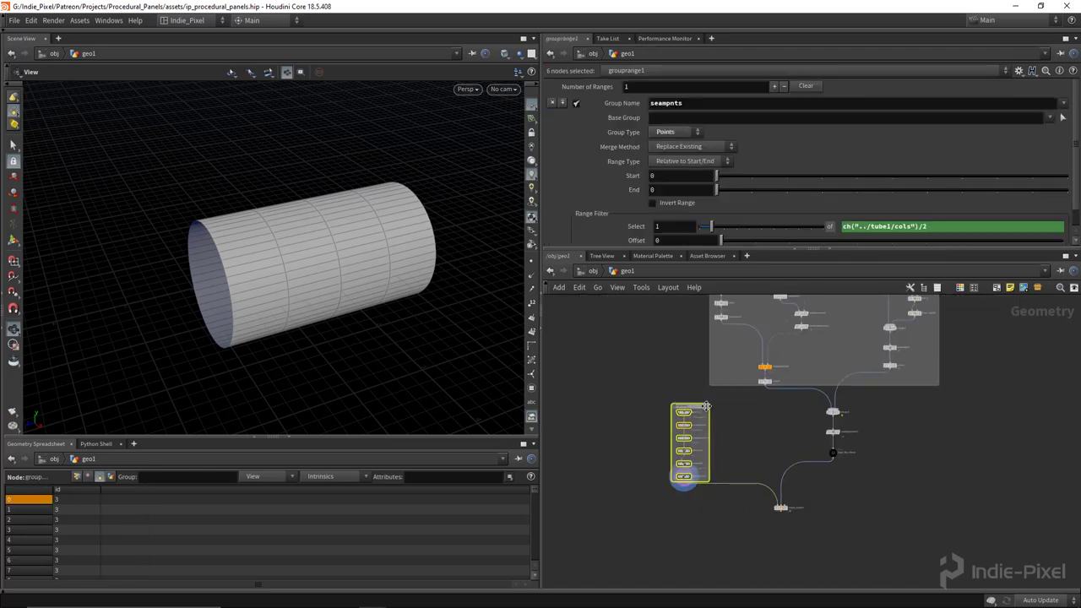
pyautogui.moveTo(702, 405); pyautogui.dragTo(667, 394)
pyautogui.scroll(3, 766, 525)
pyautogui.click(784, 492)
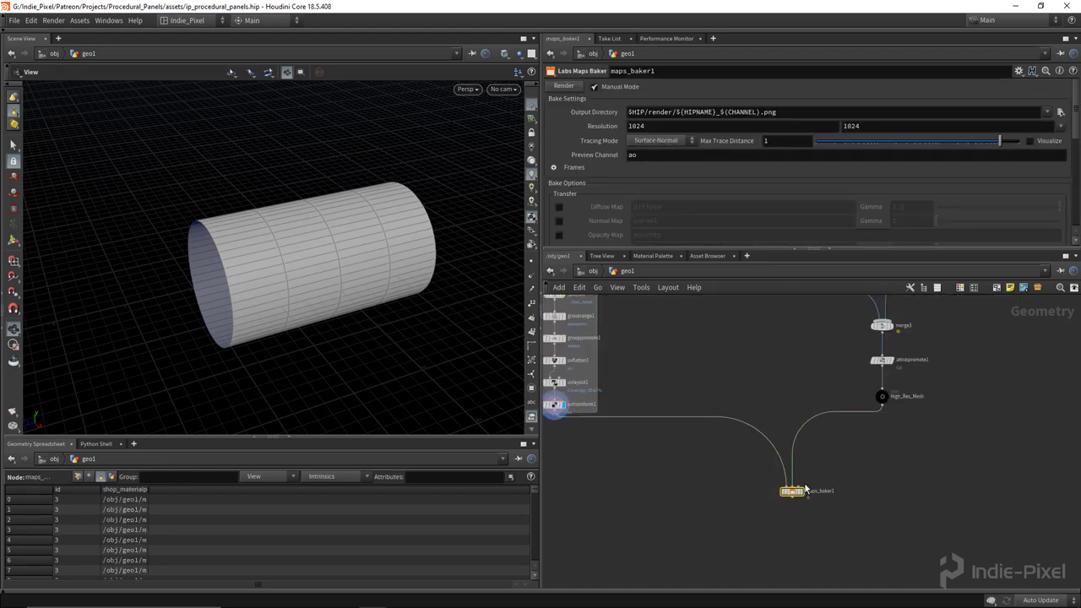
pyautogui.moveTo(778, 497); pyautogui.dragTo(725, 495)
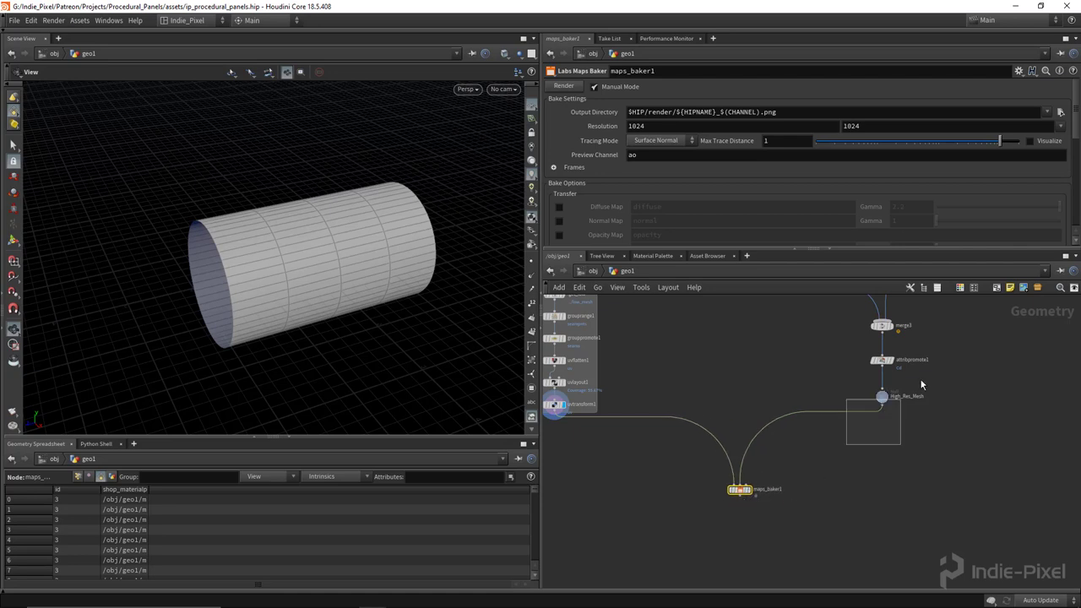
pyautogui.click(892, 397)
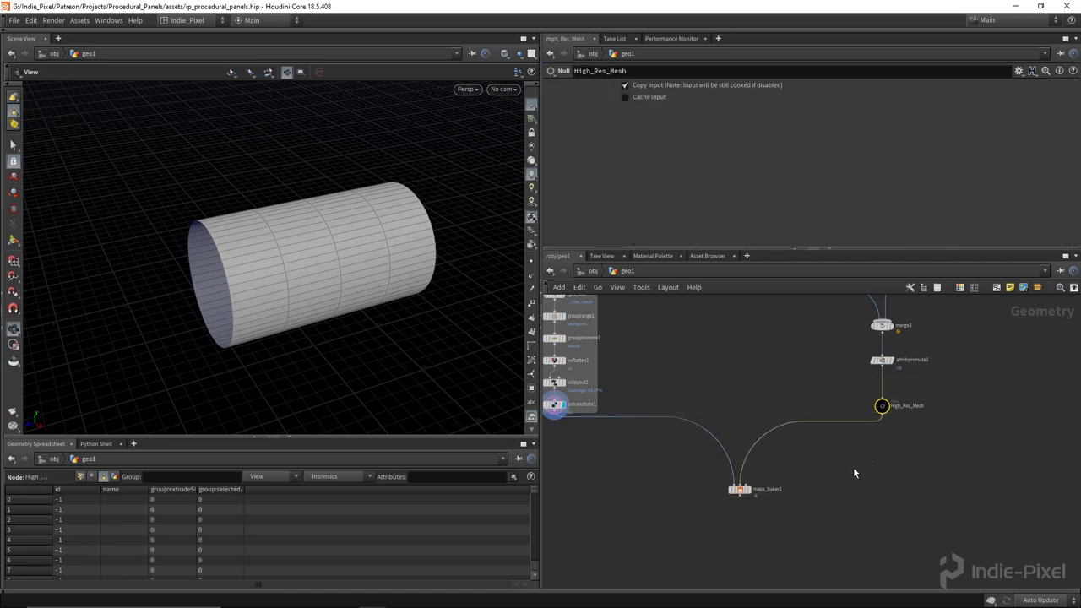
pyautogui.scroll(4, 755, 484)
# - Set the maps baker's bake resolution to 2048, leaving the output path unchanged
pyautogui.moveTo(754, 484); pyautogui.dragTo(746, 495)
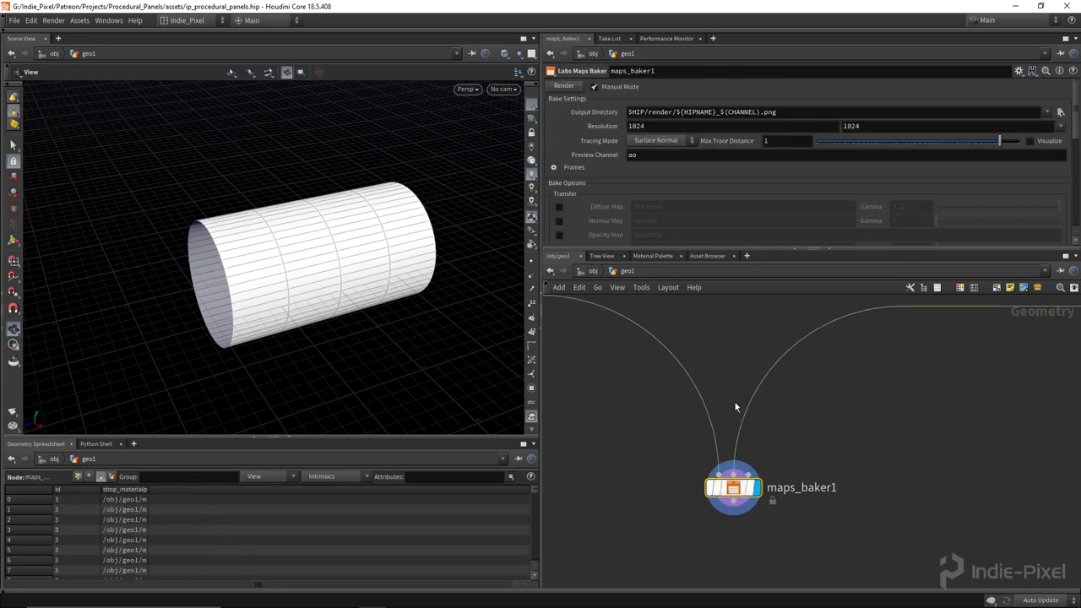
pyautogui.moveTo(858, 249); pyautogui.dragTo(836, 325)
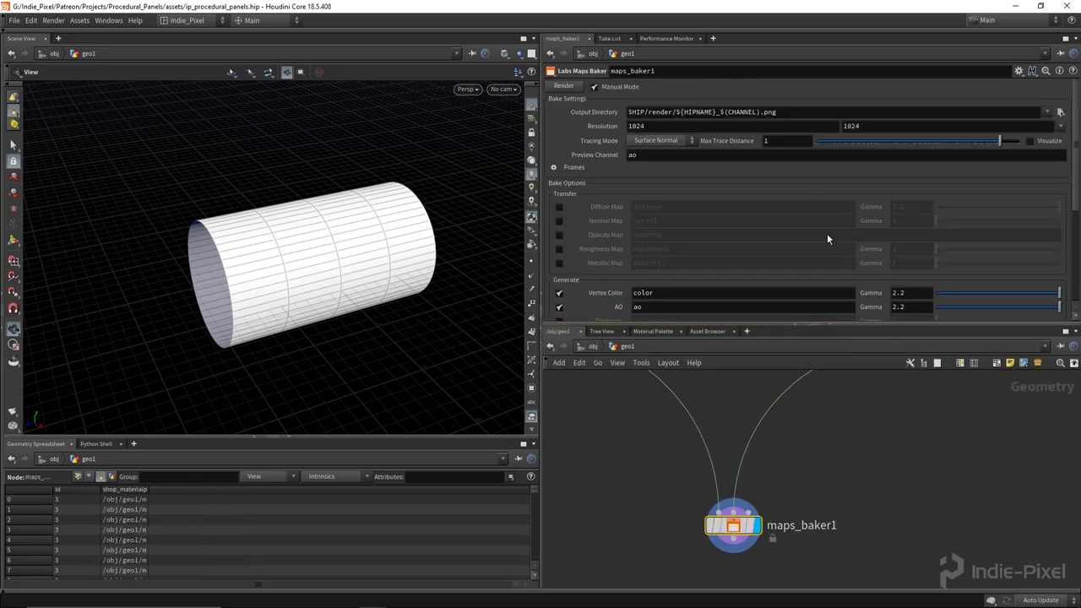
pyautogui.click(1061, 129)
pyautogui.click(1048, 173)
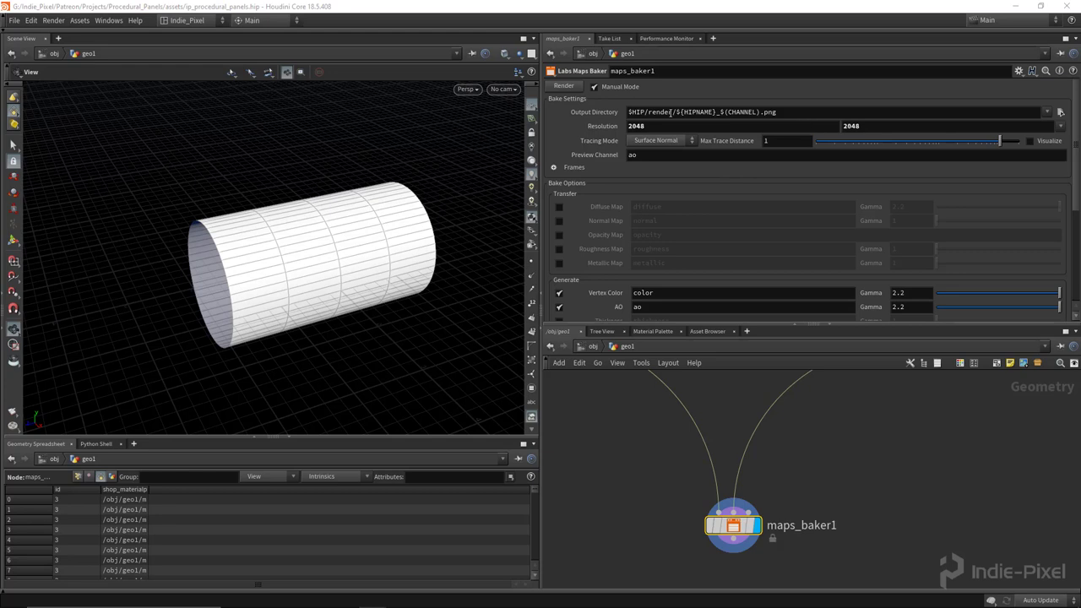
pyautogui.moveTo(792, 112); pyautogui.dragTo(642, 116)
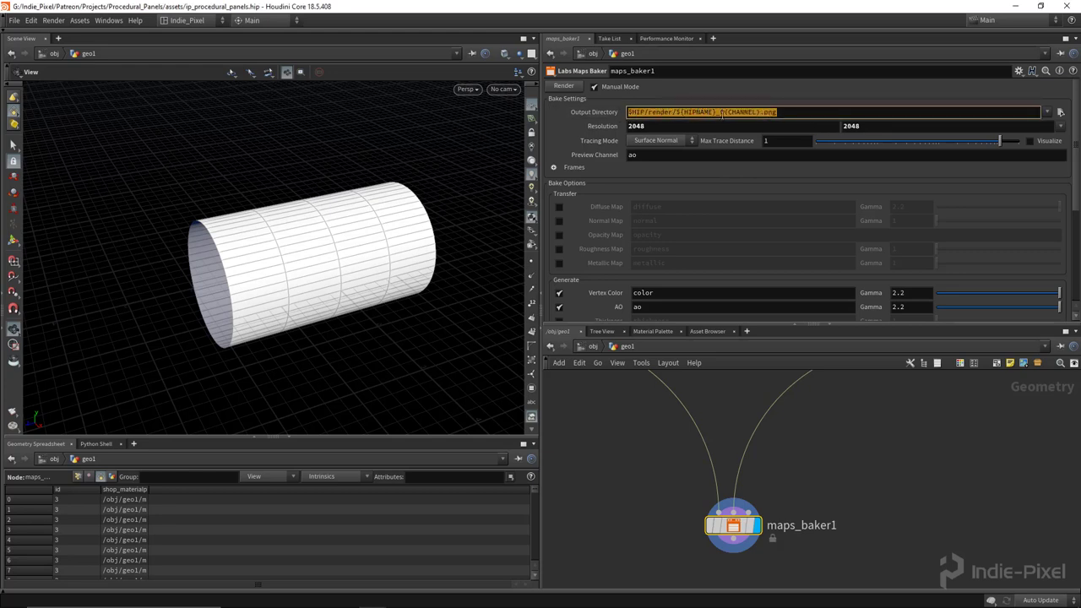
pyautogui.press('Return')
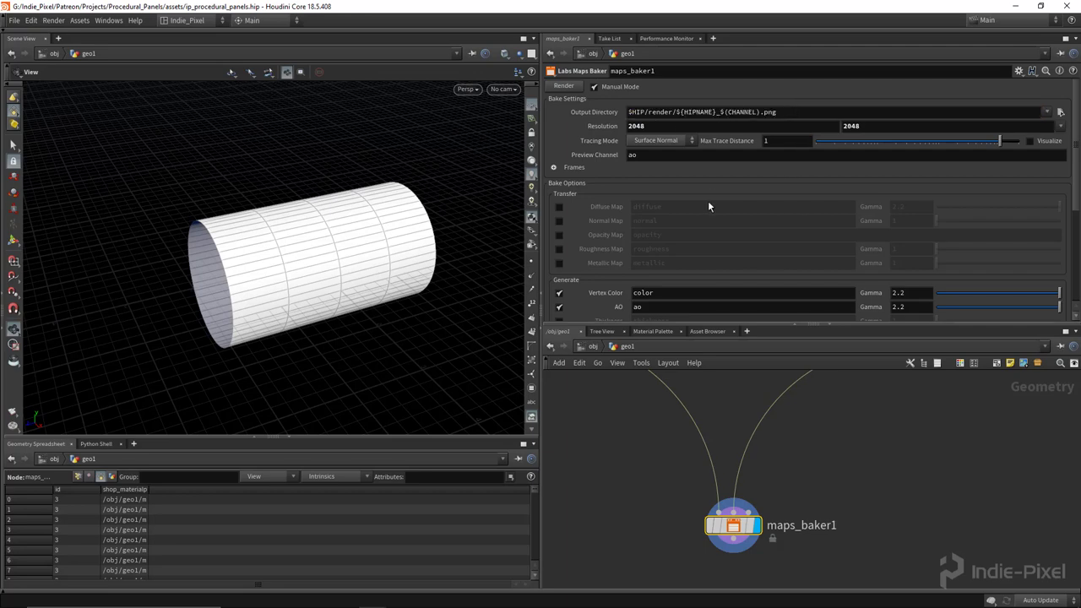
# - Turn on the trace-cage visualization and set Max Trace Distance to .05
pyautogui.click(1052, 142)
pyautogui.moveTo(446, 208)
pyautogui.mouseDown()
pyautogui.moveTo(422, 212)
pyautogui.moveTo(448, 207)
pyautogui.mouseUp()
pyautogui.click(782, 142)
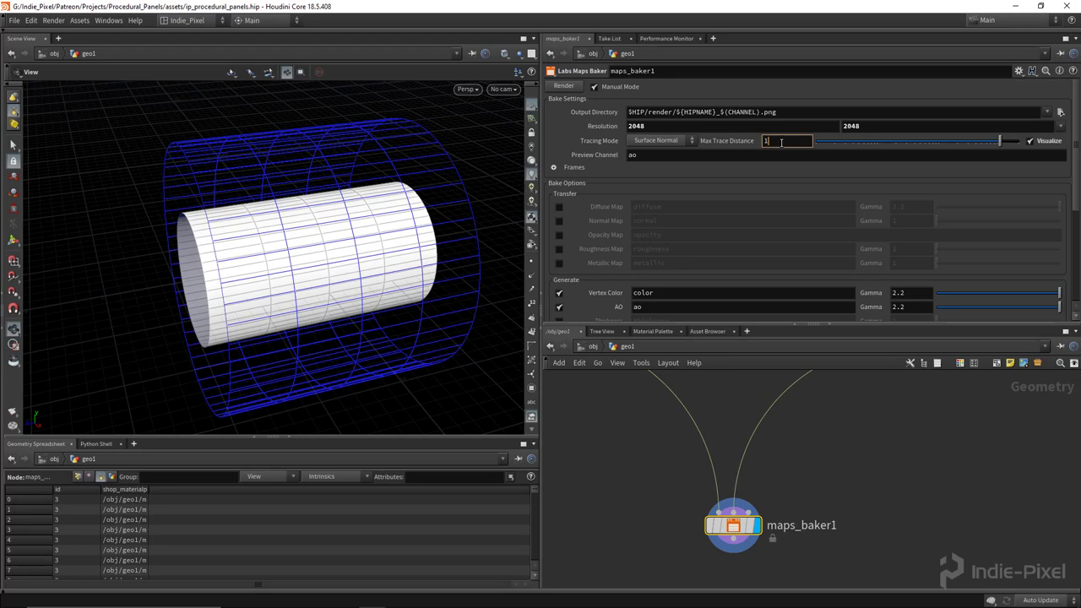
pyautogui.write('.05')
pyautogui.press('Return')
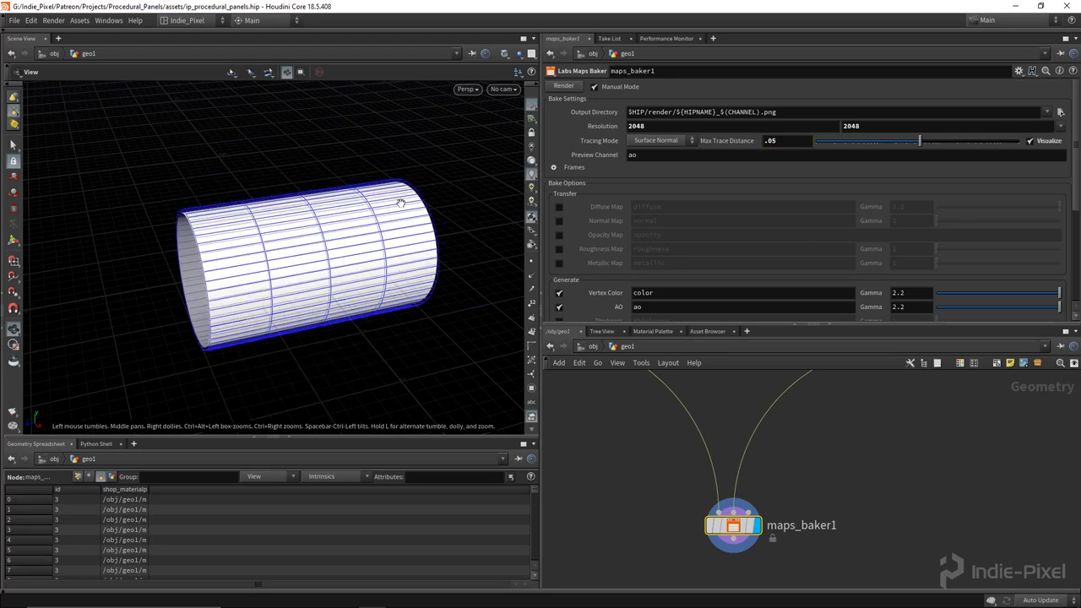
pyautogui.moveTo(400, 202)
pyautogui.mouseDown()
pyautogui.moveTo(448, 248)
pyautogui.moveTo(361, 220)
pyautogui.moveTo(366, 102)
pyautogui.mouseUp()
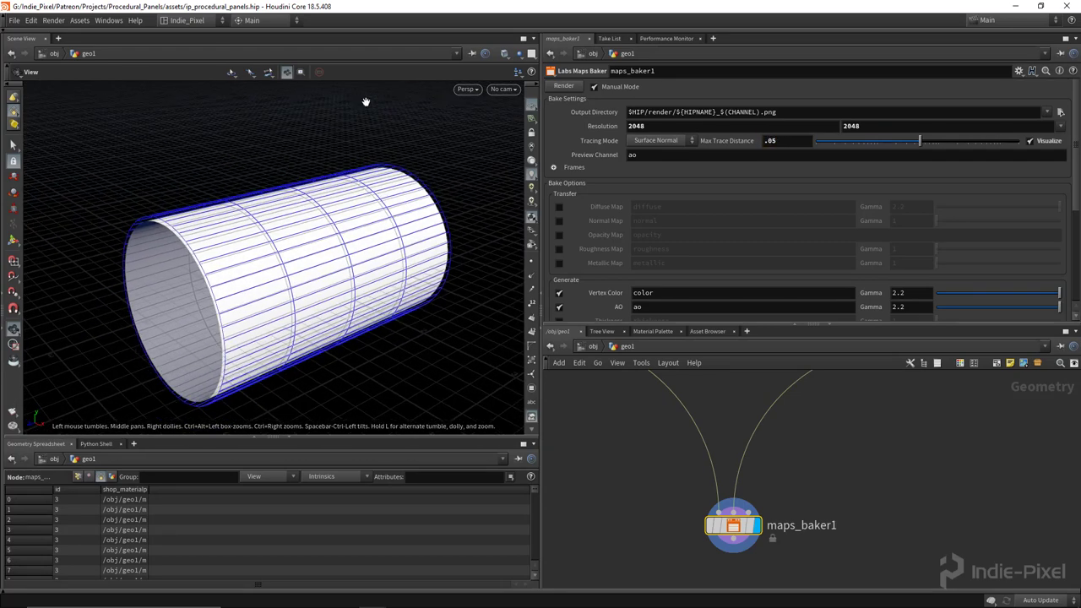
pyautogui.moveTo(265, 224); pyautogui.dragTo(305, 151)
pyautogui.moveTo(324, 269); pyautogui.dragTo(372, 247)
pyautogui.scroll(-2, 641, 223)
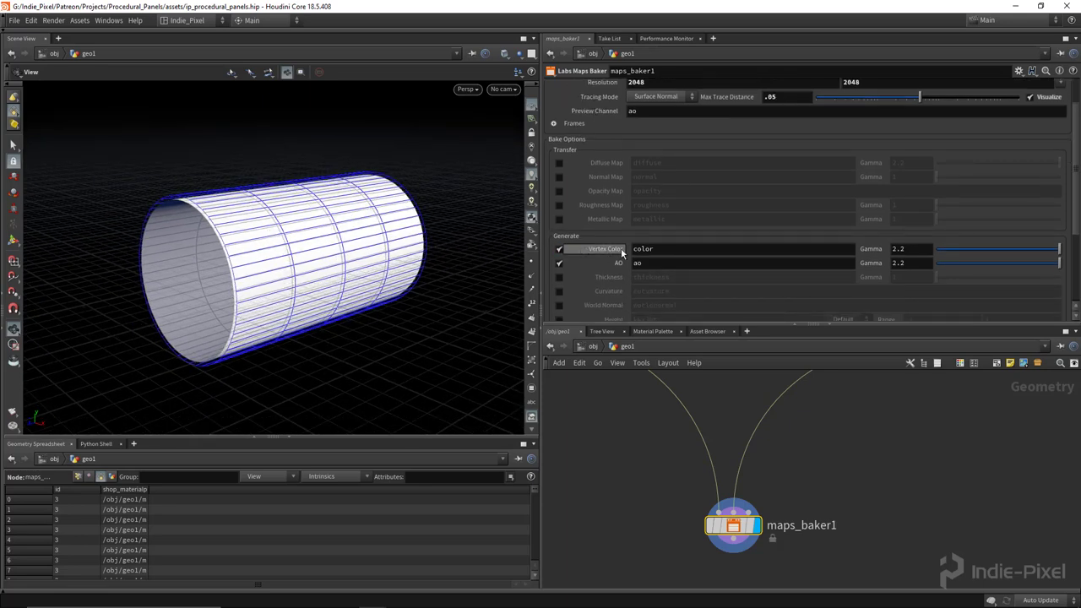
# - Enable Normal Map output, keeping the vertex colour and AO output names, and save the scene
pyautogui.click(558, 176)
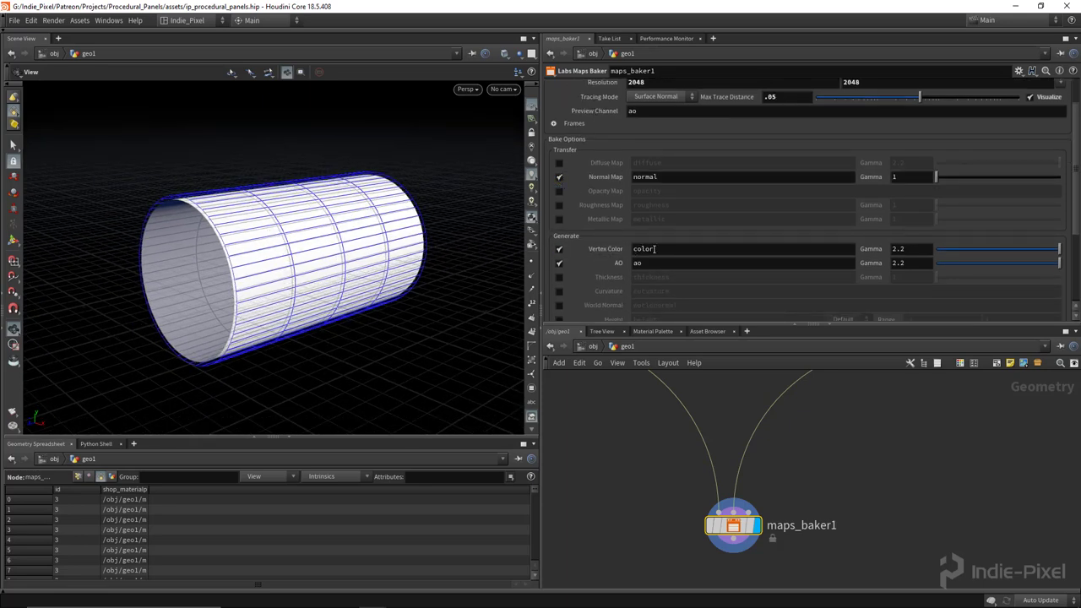
pyautogui.click(616, 252)
pyautogui.press('Tab')
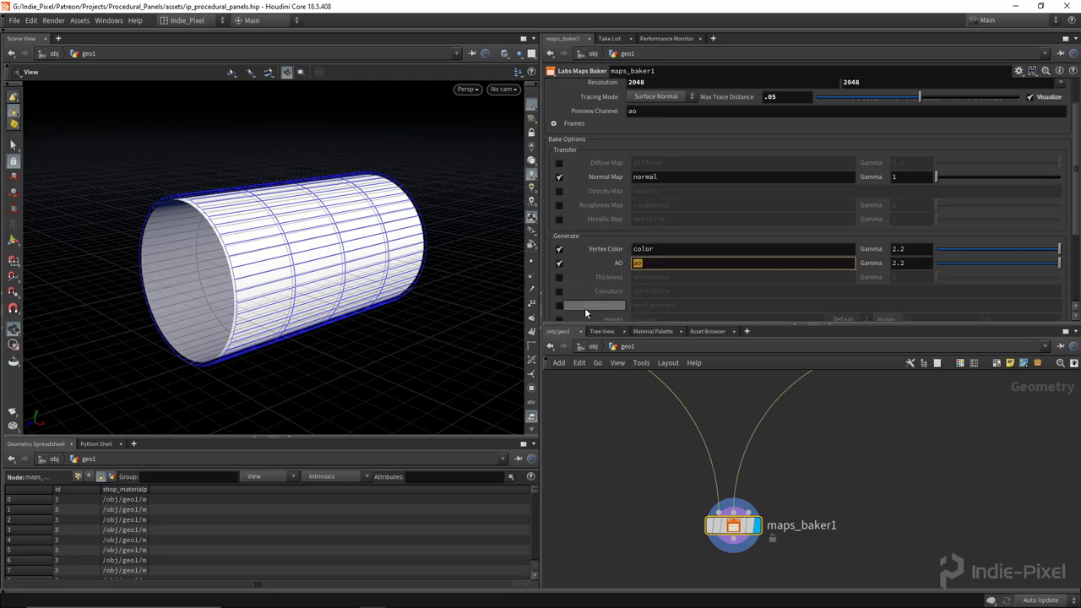
pyautogui.press('Return')
pyautogui.scroll(2, 599, 283)
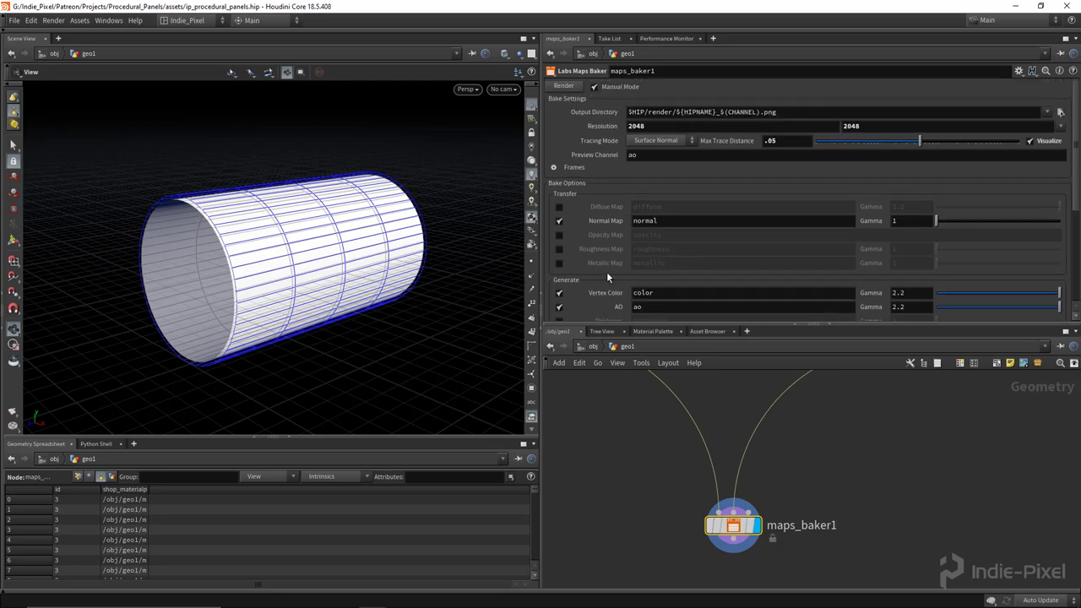
pyautogui.moveTo(364, 268); pyautogui.dragTo(336, 271)
pyautogui.hotkey('ctrl', 's')
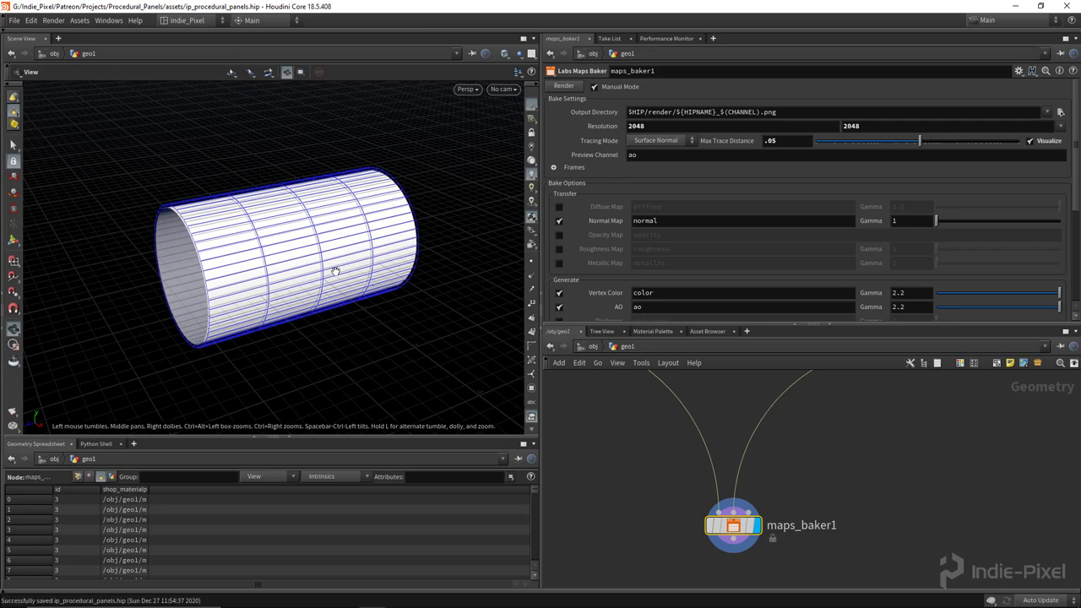
pyautogui.scroll(-2, 784, 481)
pyautogui.scroll(-2, 706, 507)
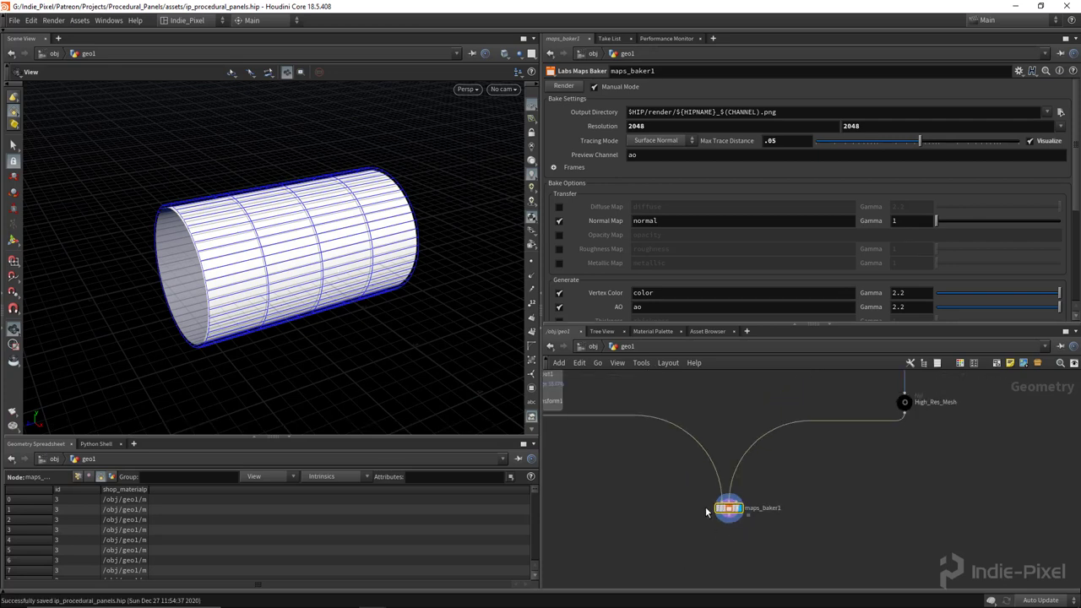
# - Bake the maps, then uncheck Visualize to view the riveted cylinder without the blue cage
pyautogui.click(563, 88)
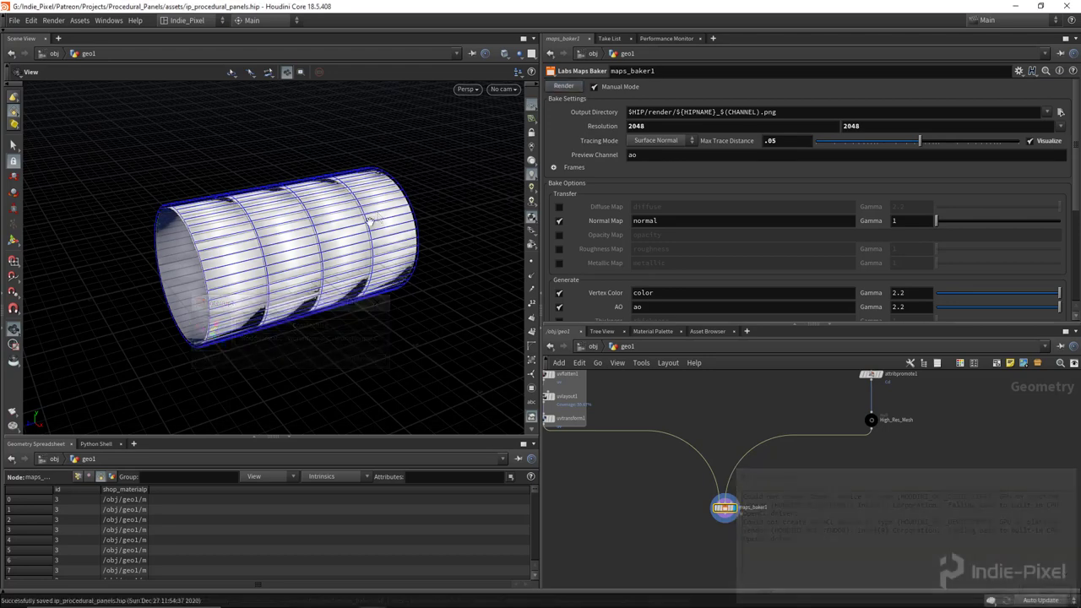
pyautogui.moveTo(362, 271); pyautogui.dragTo(393, 267)
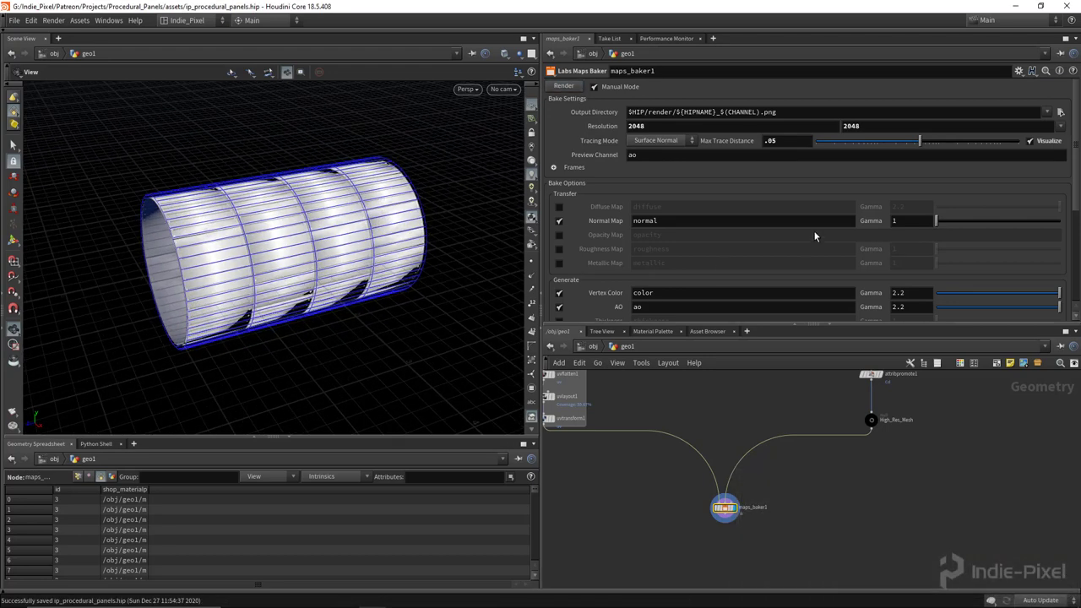
pyautogui.click(1057, 144)
pyautogui.scroll(5, 351, 195)
pyautogui.moveTo(352, 196); pyautogui.dragTo(300, 241)
pyautogui.scroll(-3, 789, 467)
pyautogui.moveTo(789, 467); pyautogui.dragTo(742, 506, button='middle')
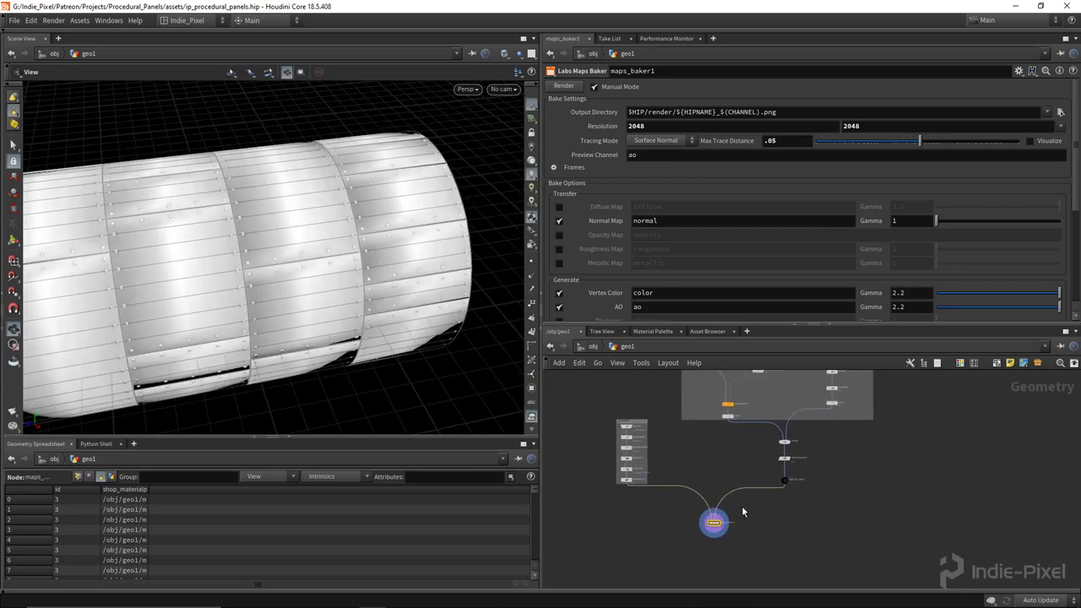
pyautogui.scroll(3, 742, 506)
# - Add a Normal node on the uvtransform1–maps_baker1 wire with Cusp Angle 180
pyautogui.press('Tab')
pyautogui.press('Return')
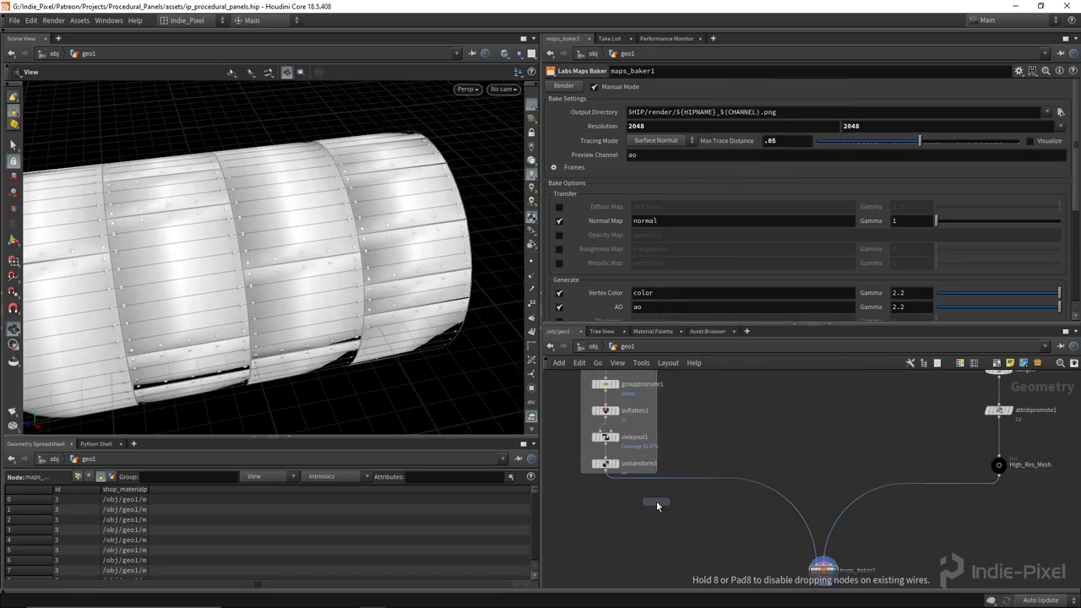
pyautogui.click(657, 504)
pyautogui.moveTo(657, 504); pyautogui.dragTo(607, 489)
pyautogui.moveTo(822, 167); pyautogui.dragTo(1073, 166)
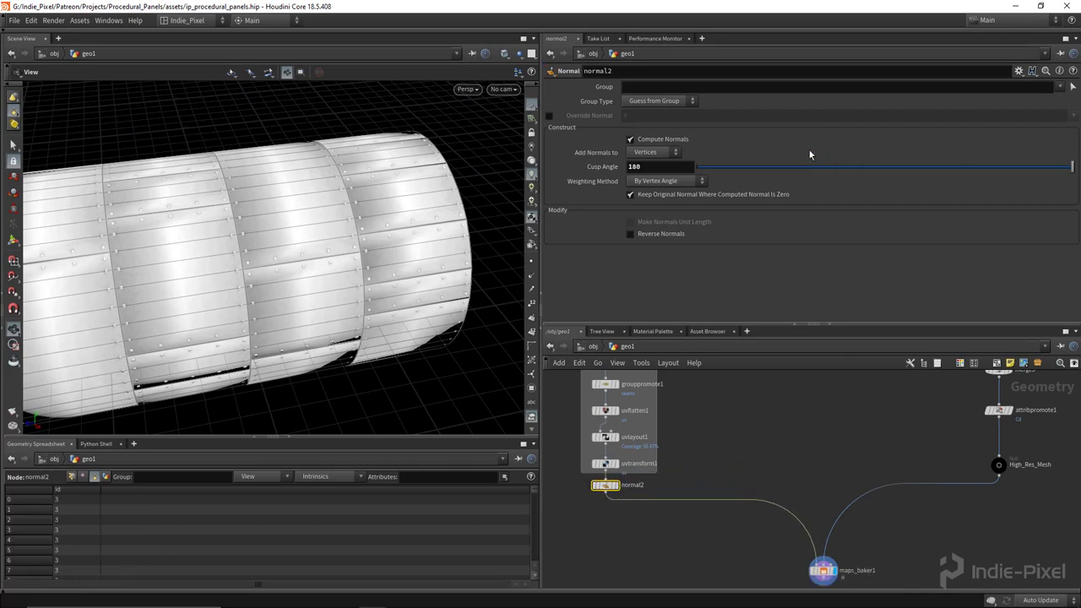
pyautogui.scroll(-2, 732, 498)
# - Copy it as normal3 between attribpromote1 and High_Res_Mesh and display the coloured panels
pyautogui.keyDown('alt'); pyautogui.moveTo(630, 484); pyautogui.dragTo(960, 443); pyautogui.keyUp('alt')
pyautogui.click(968, 444)
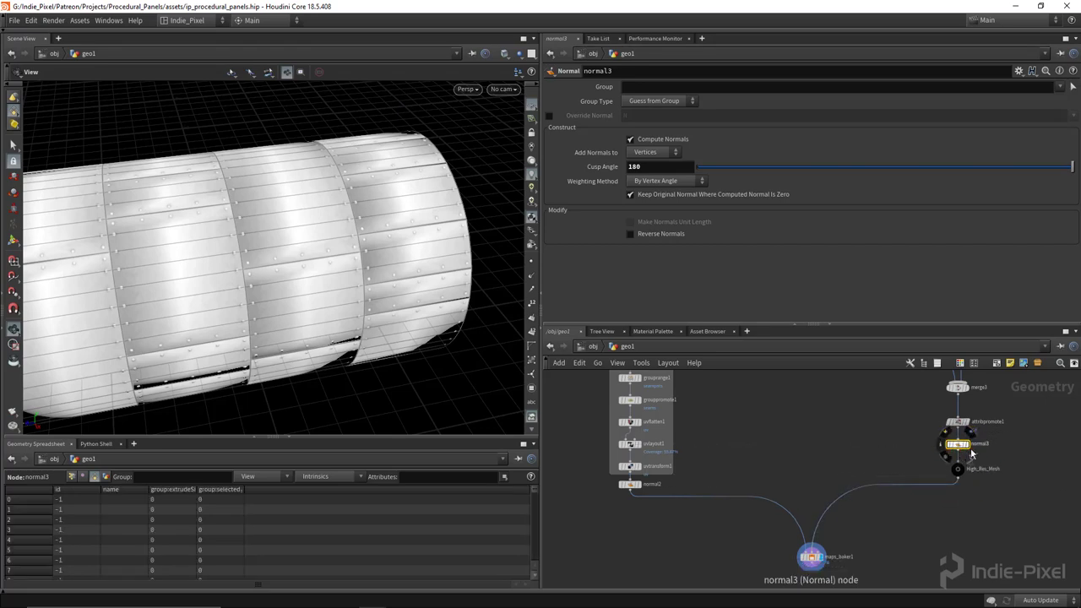
pyautogui.moveTo(288, 271); pyautogui.dragTo(310, 289)
# - Display maps_baker1's output and inspect the smoothly shaded riveted cylinder from the side
pyautogui.scroll(5, 802, 541)
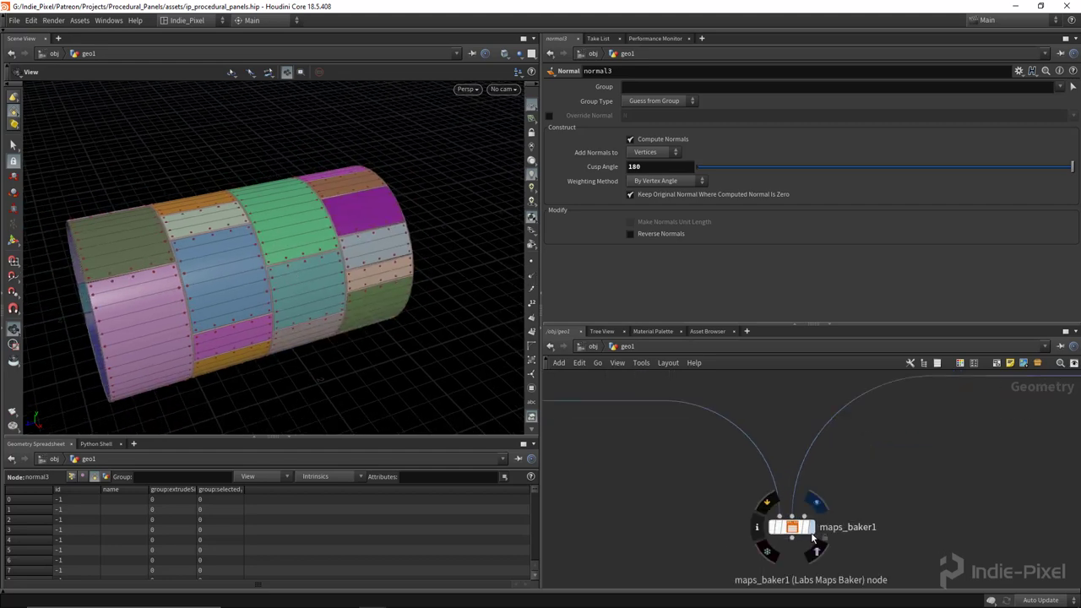
pyautogui.press('r')
pyautogui.click(792, 531)
pyautogui.moveTo(259, 309); pyautogui.dragTo(277, 264)
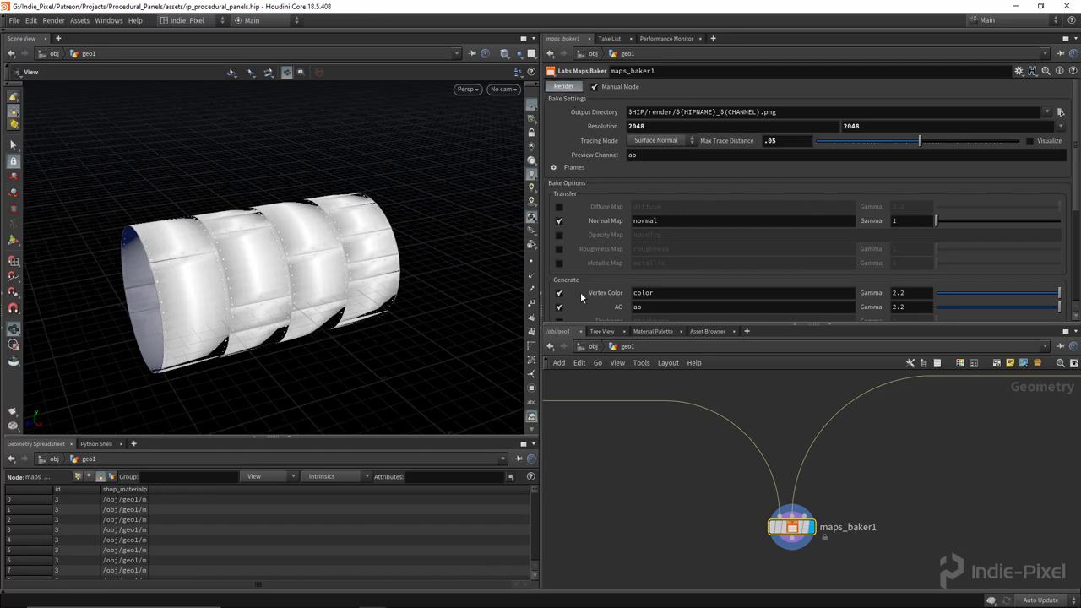
pyautogui.moveTo(473, 279); pyautogui.dragTo(298, 277)
pyautogui.scroll(5, 301, 271)
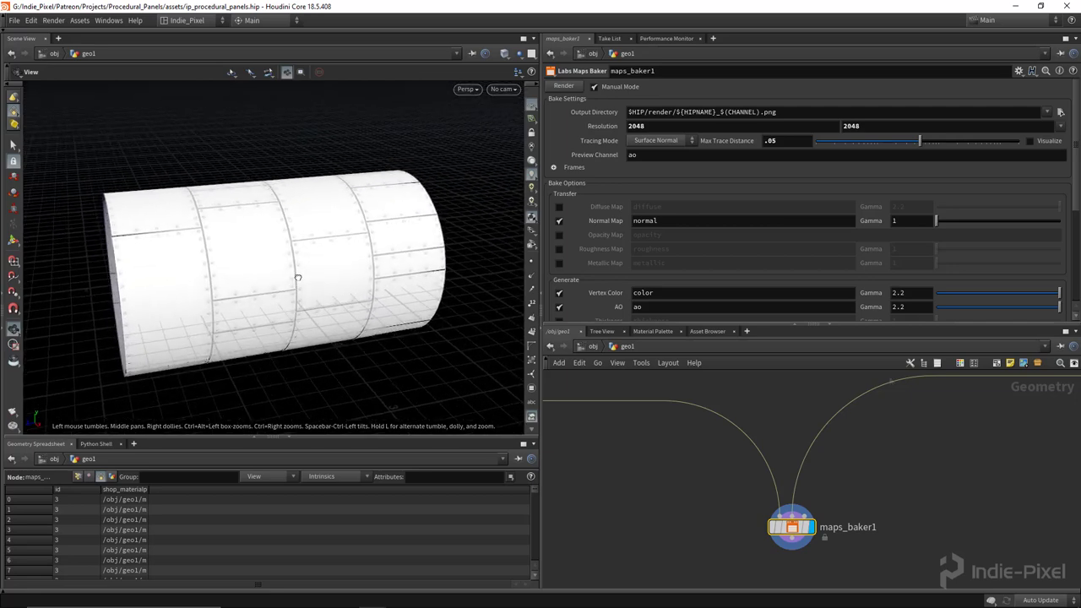
pyautogui.moveTo(849, 324); pyautogui.dragTo(850, 263)
pyautogui.moveTo(781, 454); pyautogui.dragTo(794, 421, button='middle')
# - Add a ROP FBX Output node, rop_fbx1, below normal2
pyautogui.click(978, 375)
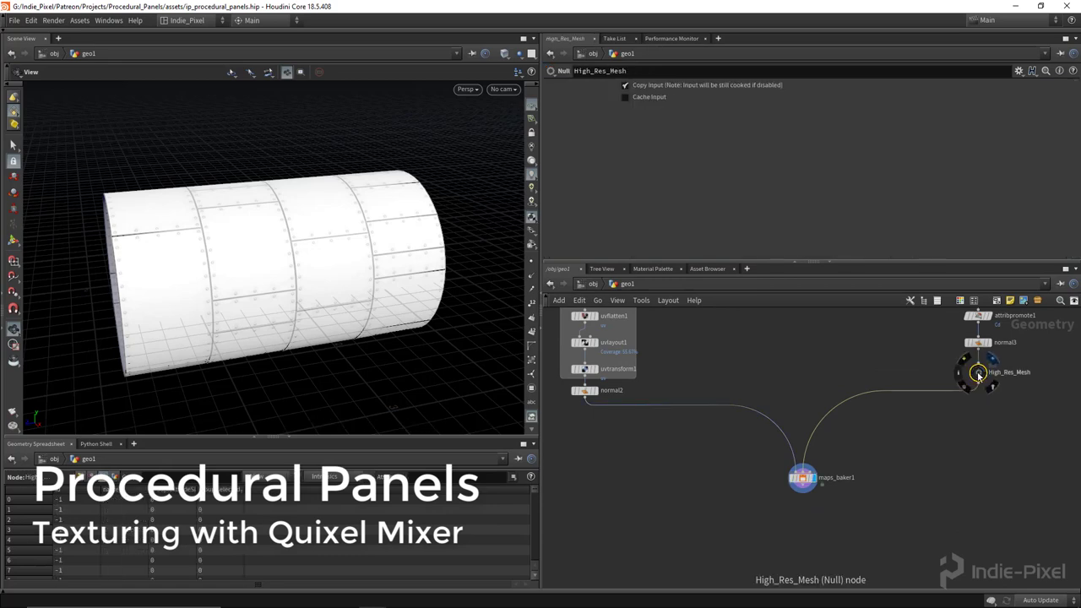
pyautogui.moveTo(750, 378); pyautogui.dragTo(840, 410, button='middle')
pyautogui.scroll(2, 693, 470)
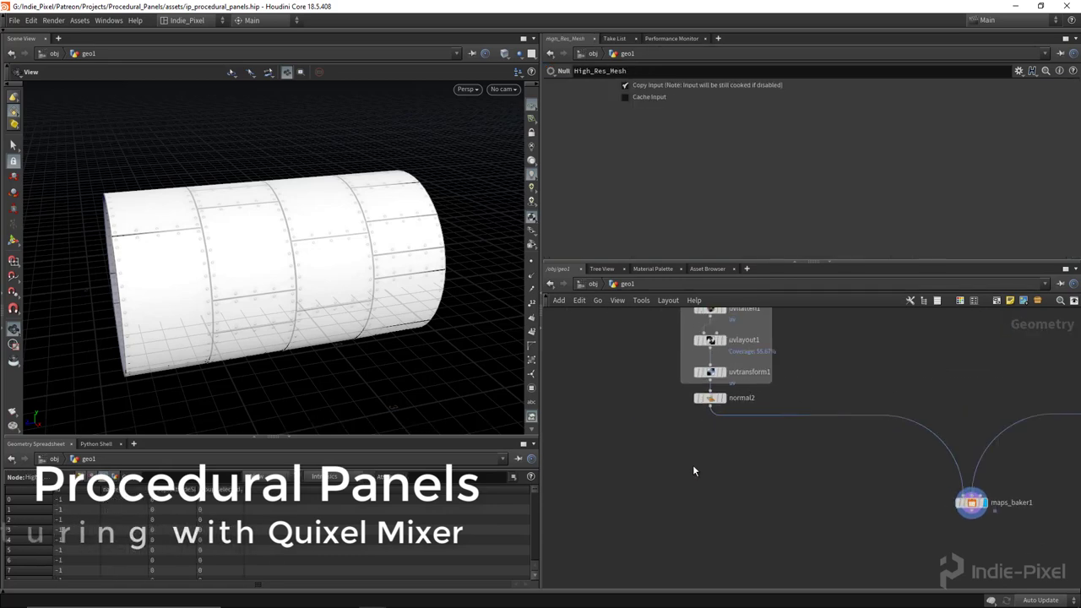
pyautogui.press('Tab')
pyautogui.write('fb')
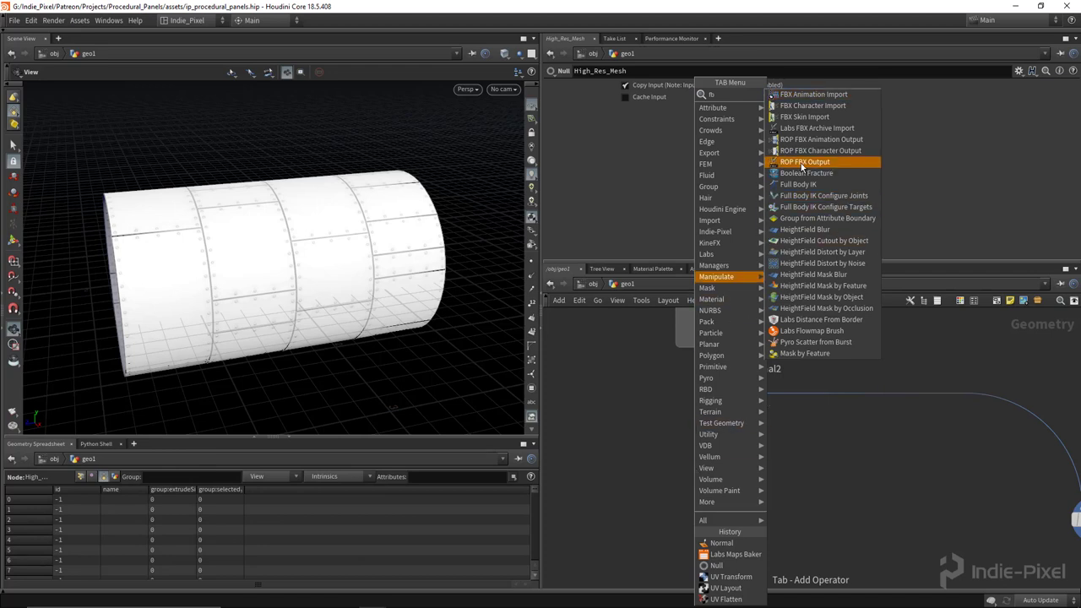
pyautogui.click(801, 167)
pyautogui.click(717, 457)
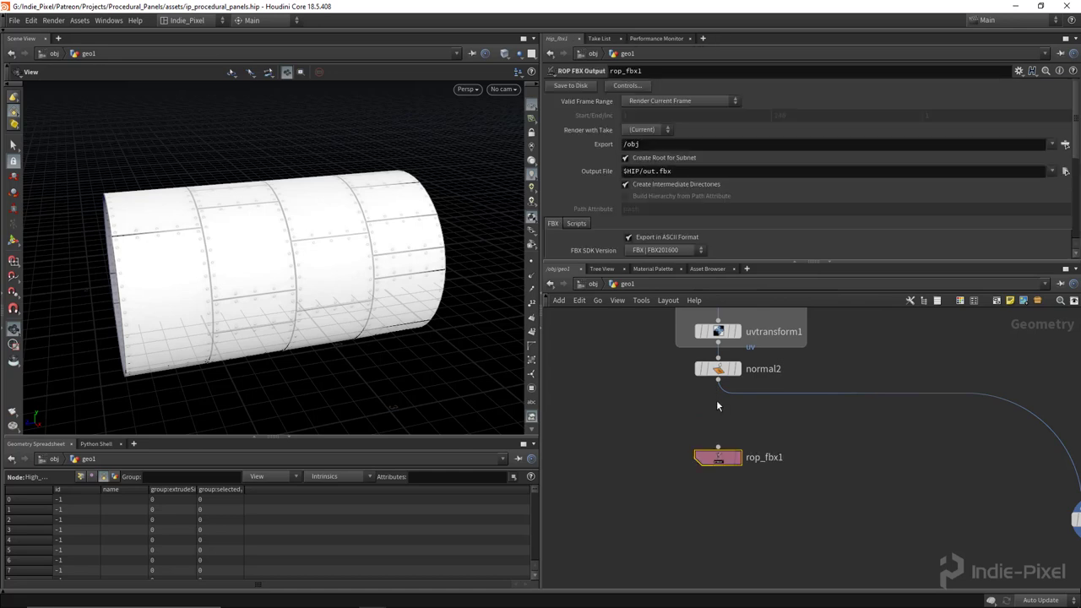
# - Wire normal2 into rop_fbx1 and set its output file to $HIP/Hull_Panells_002.fbx
pyautogui.doubleClick(658, 144)
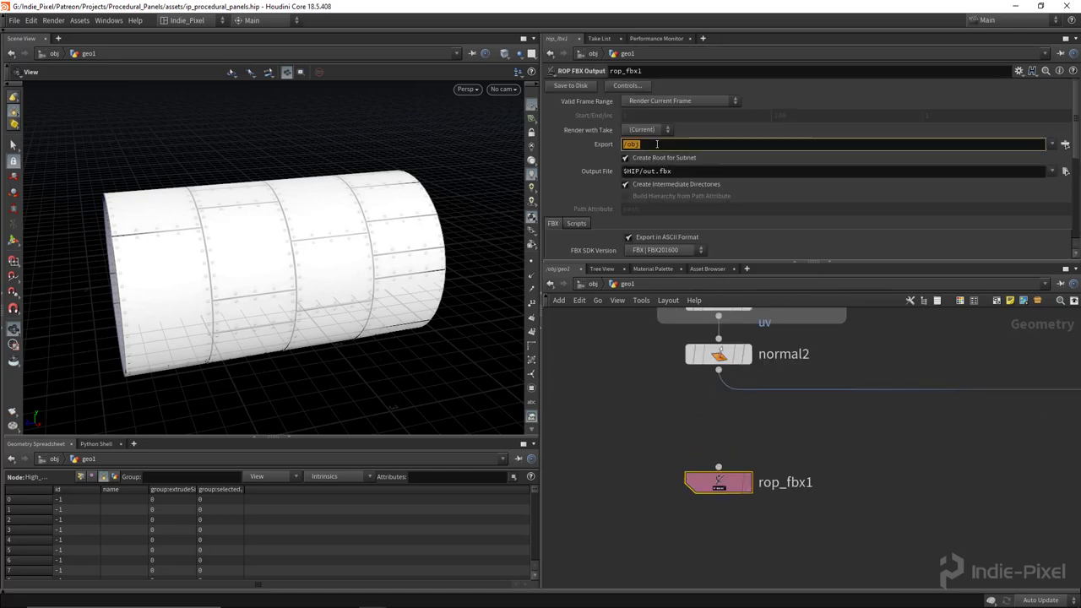
pyautogui.press('BackSpace')
pyautogui.moveTo(718, 370); pyautogui.dragTo(718, 466)
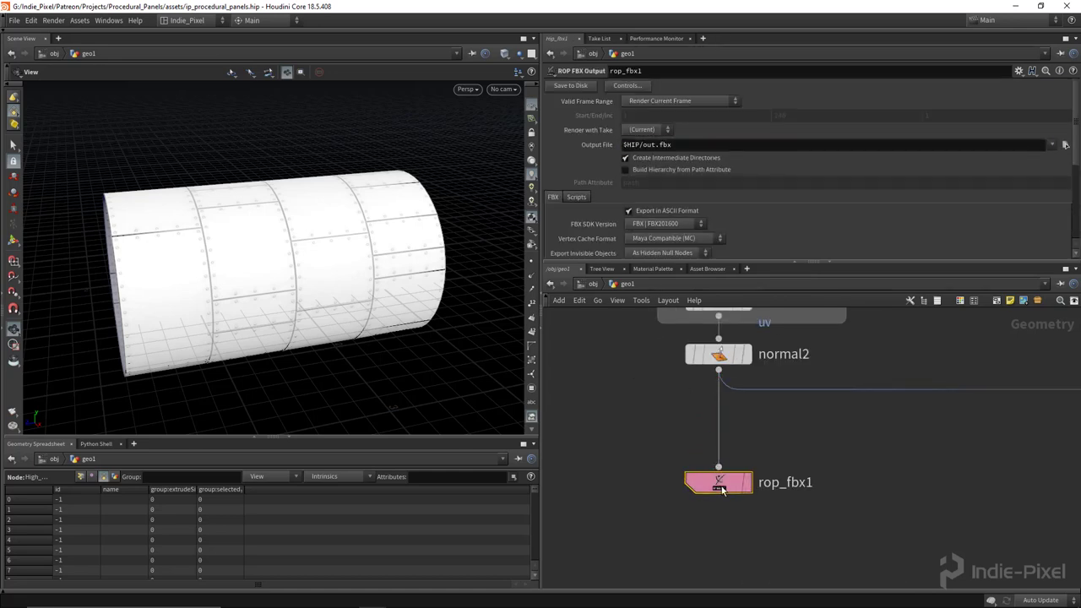
pyautogui.click(718, 354)
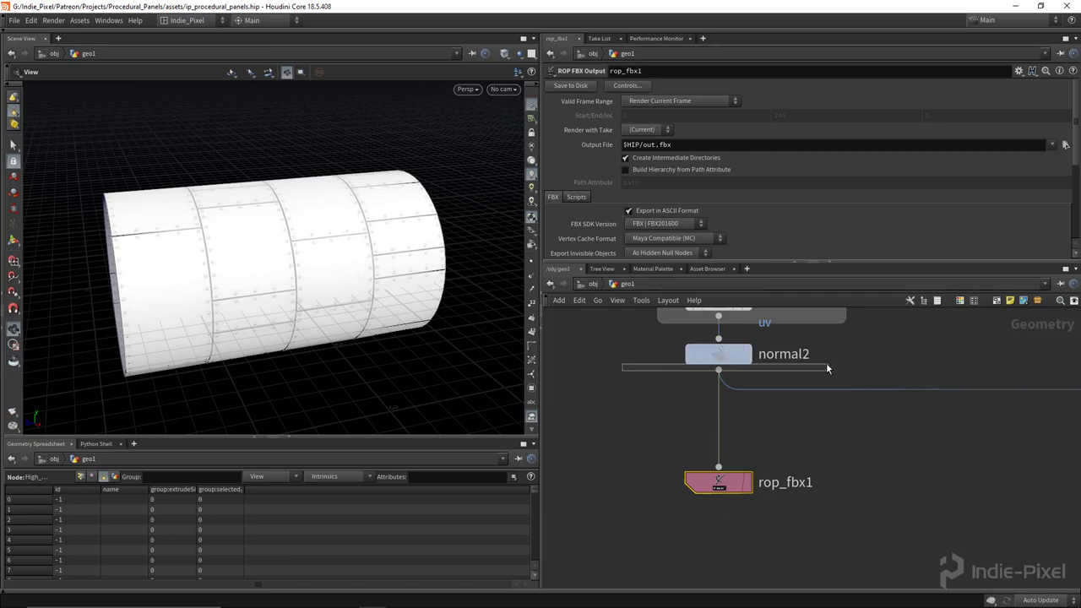
pyautogui.moveTo(798, 455); pyautogui.dragTo(612, 543)
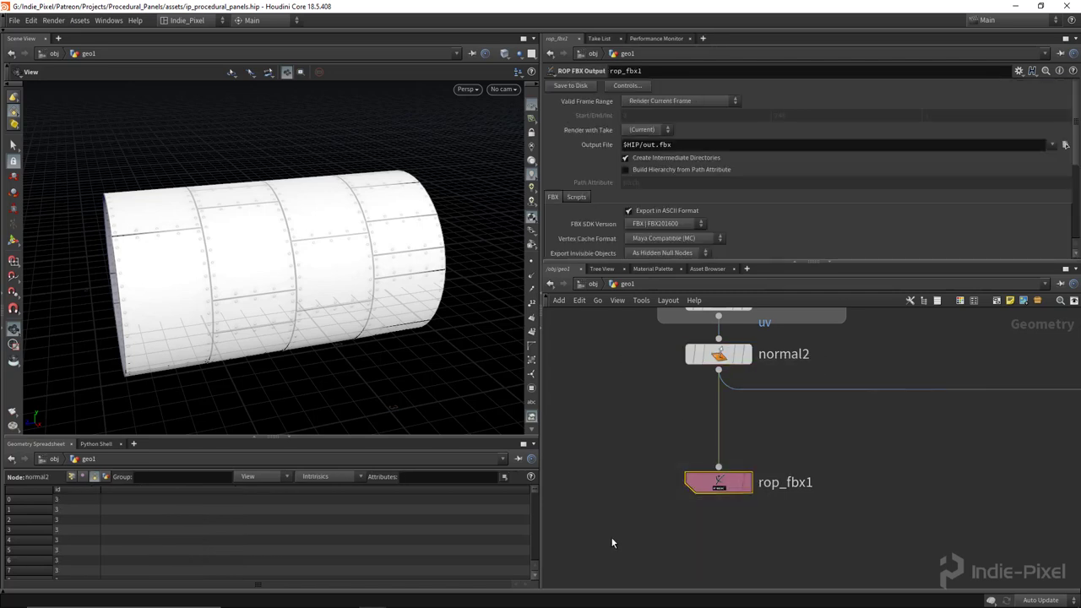
pyautogui.click(717, 145)
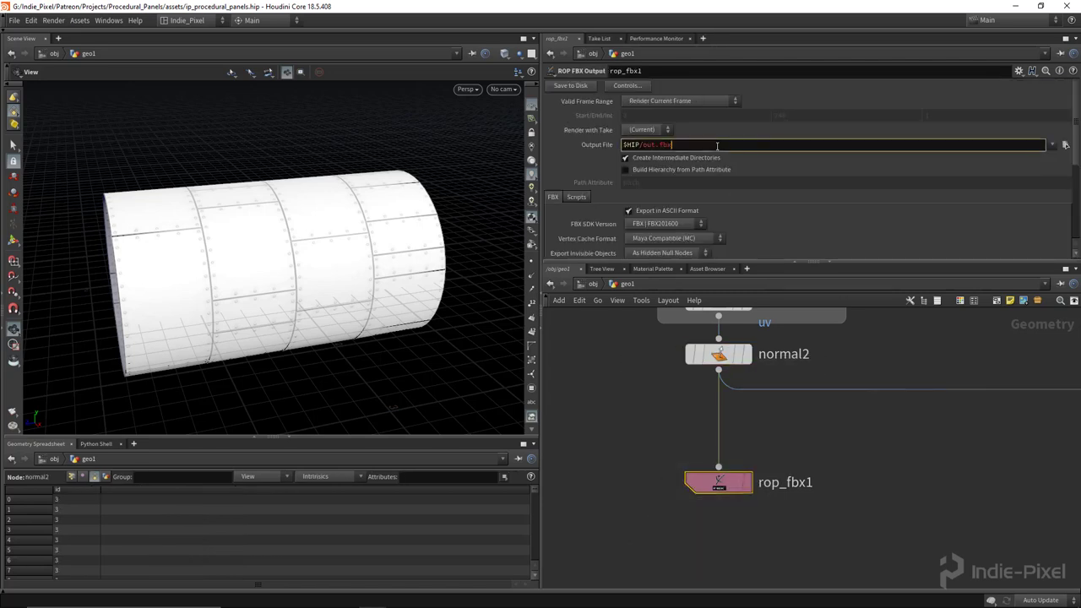
pyautogui.press('BackSpace')
pyautogui.press('Return')
pyautogui.scroll(-5, 763, 140)
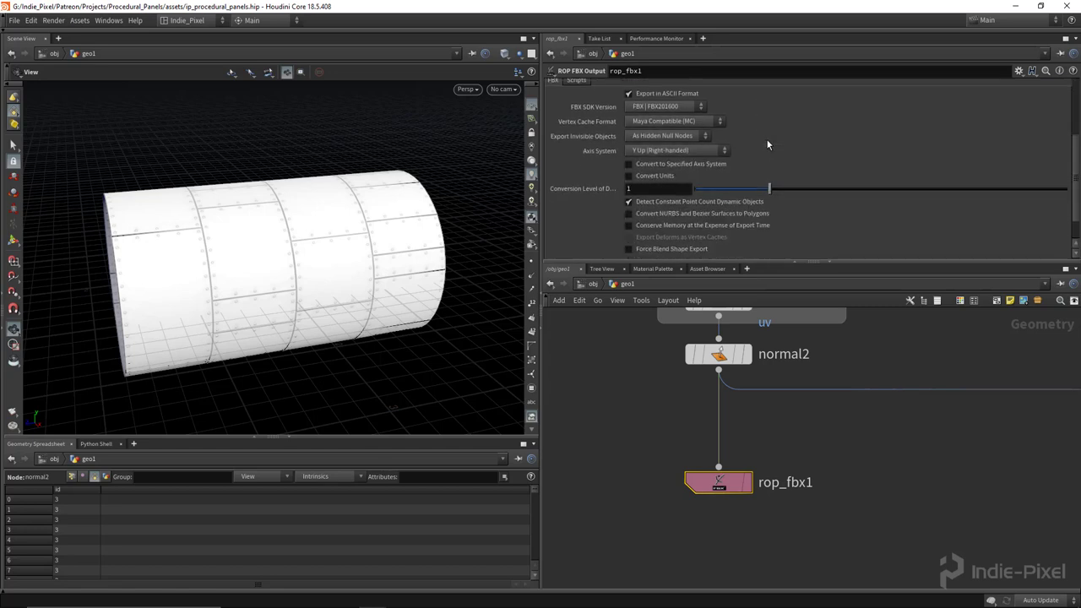
pyautogui.scroll(5, 769, 143)
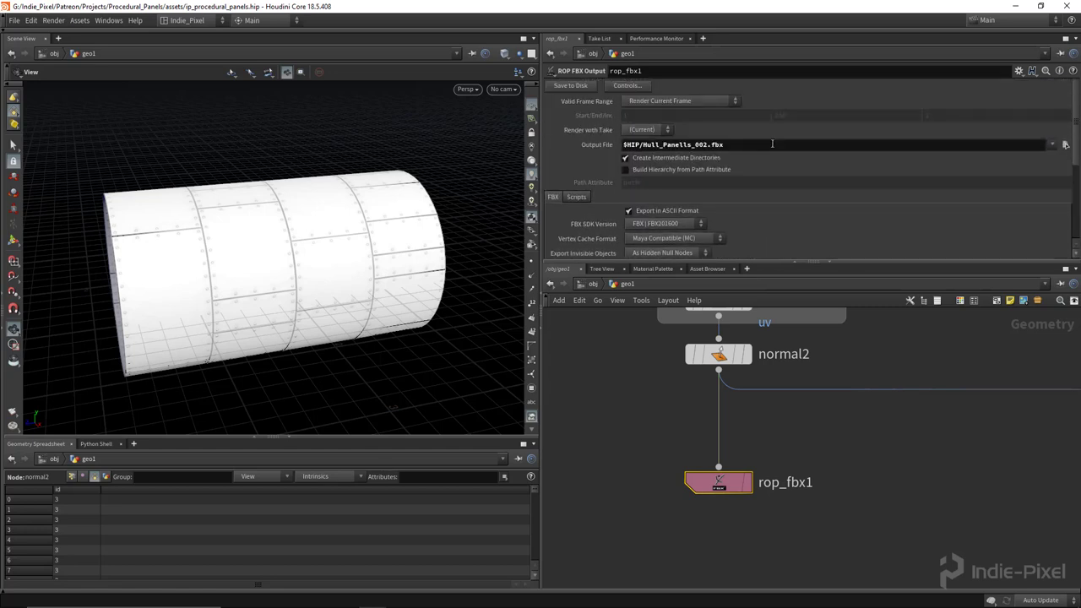
pyautogui.scroll(-3, 773, 144)
pyautogui.scroll(3, 773, 145)
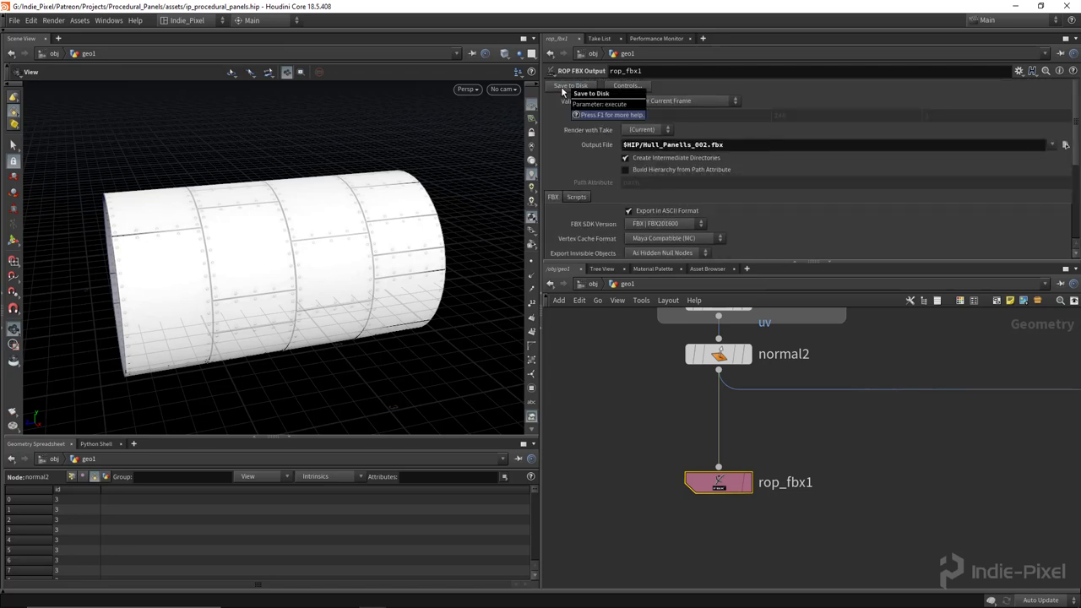
# - In Quixel Mixer, set Model Type to Custom Mesh and load Hull_Panells_002.fbx from assets
pyautogui.click(455, 597)
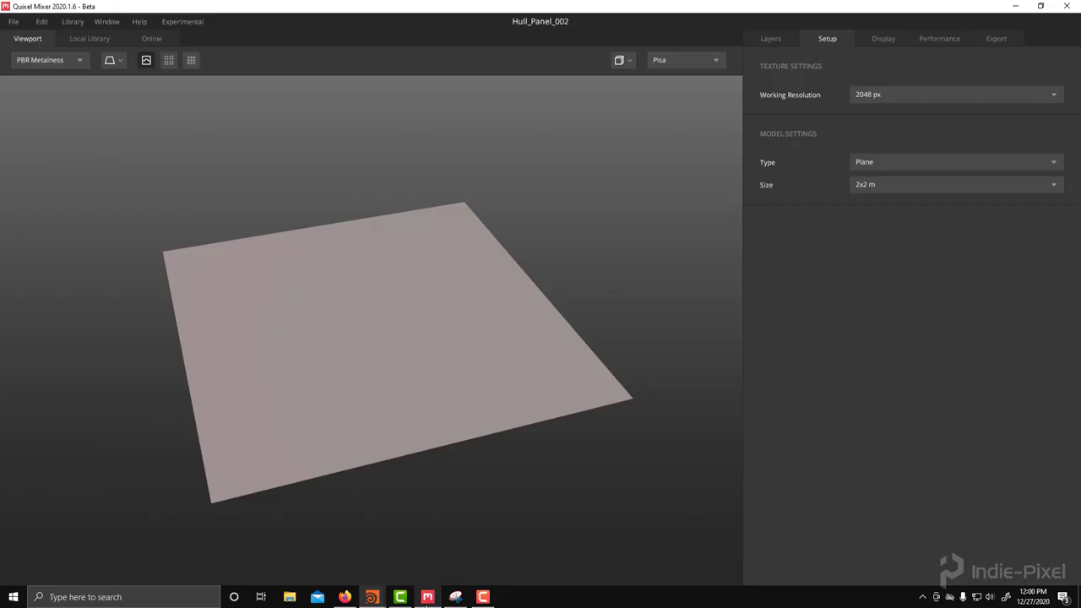
pyautogui.moveTo(410, 351)
pyautogui.mouseDown()
pyautogui.moveTo(382, 305)
pyautogui.moveTo(412, 331)
pyautogui.mouseUp()
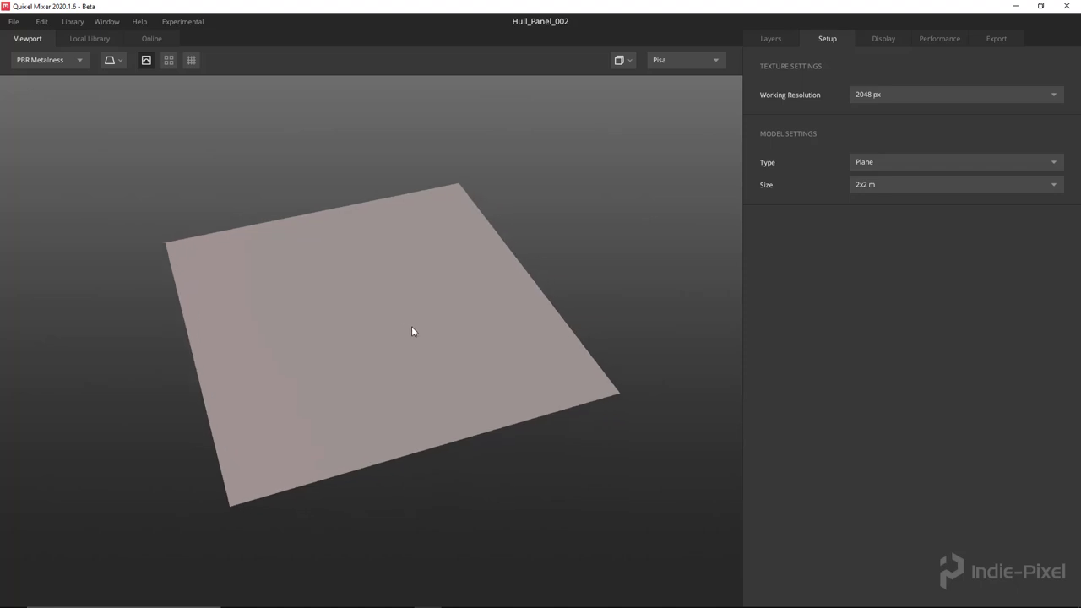
pyautogui.click(881, 163)
pyautogui.click(890, 215)
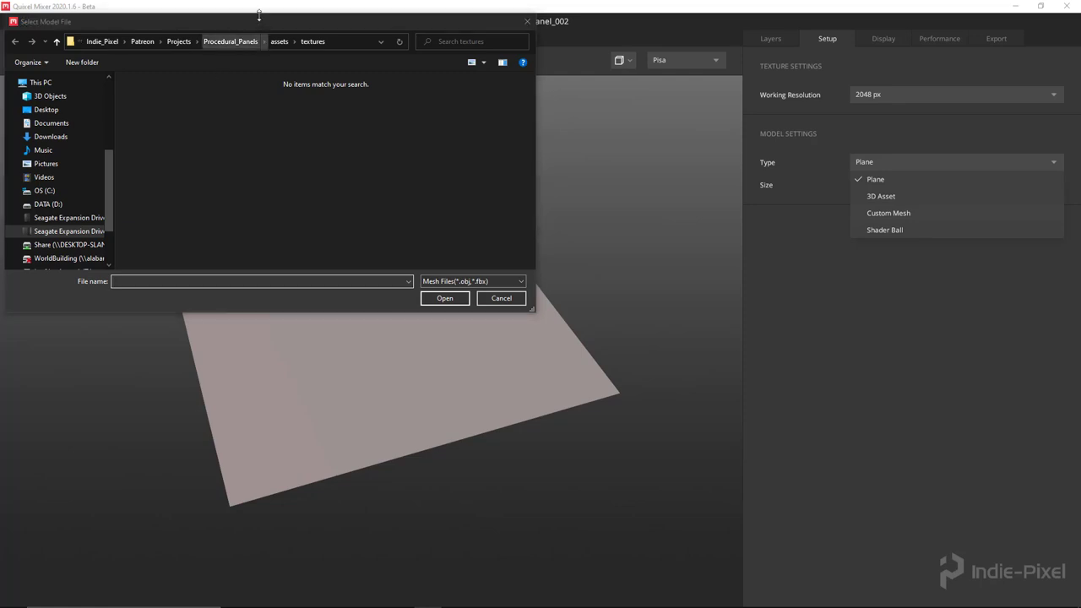
pyautogui.click(283, 42)
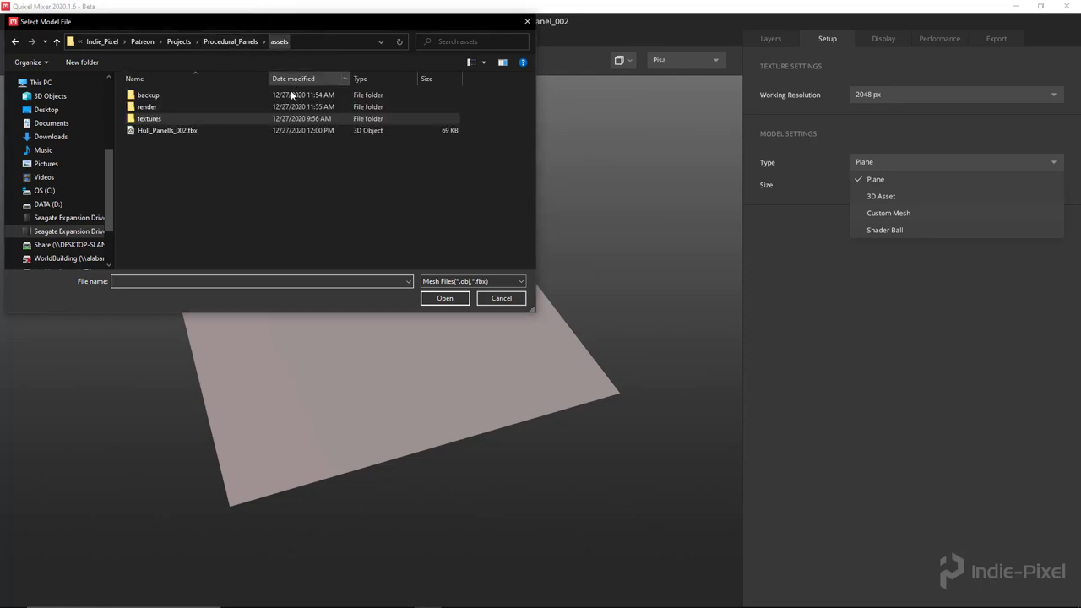
pyautogui.click(157, 137)
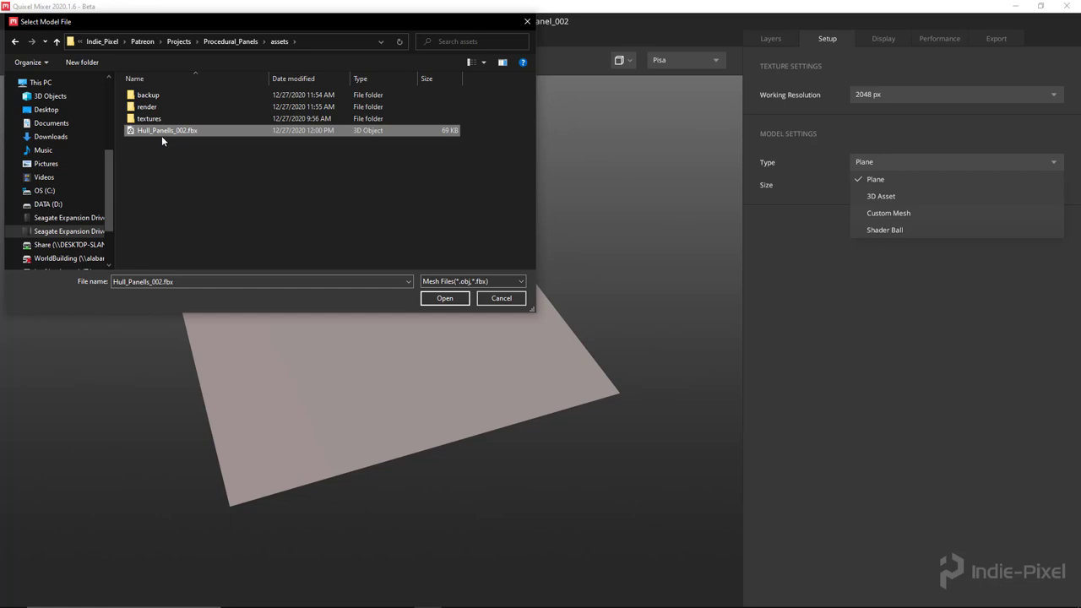
pyautogui.click(443, 299)
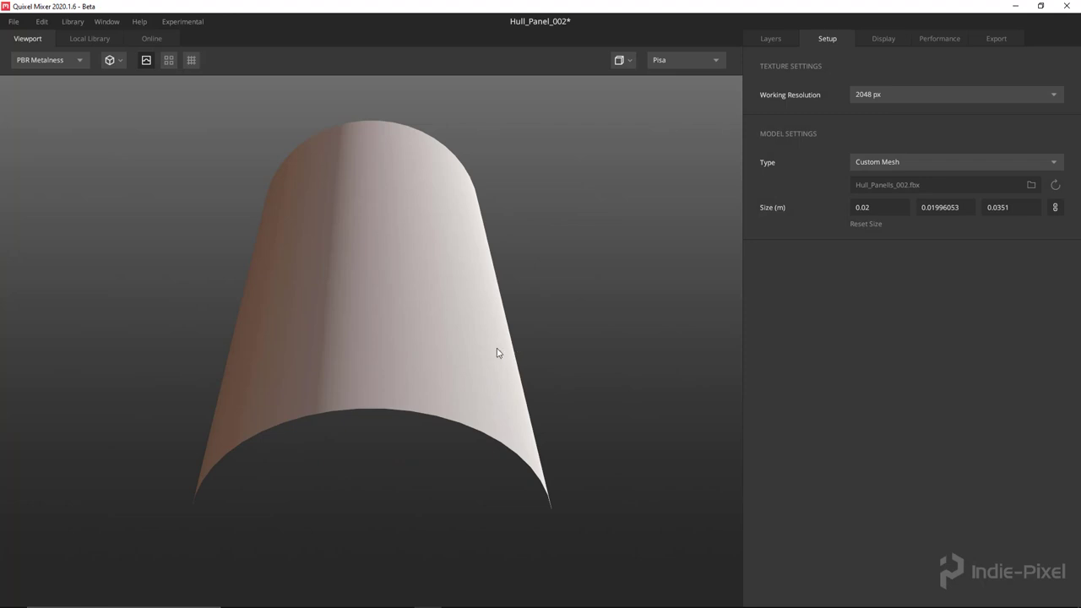
pyautogui.keyDown('alt'); pyautogui.moveTo(497, 353); pyautogui.dragTo(353, 309); pyautogui.keyUp('alt')
pyautogui.scroll(3, 418, 346)
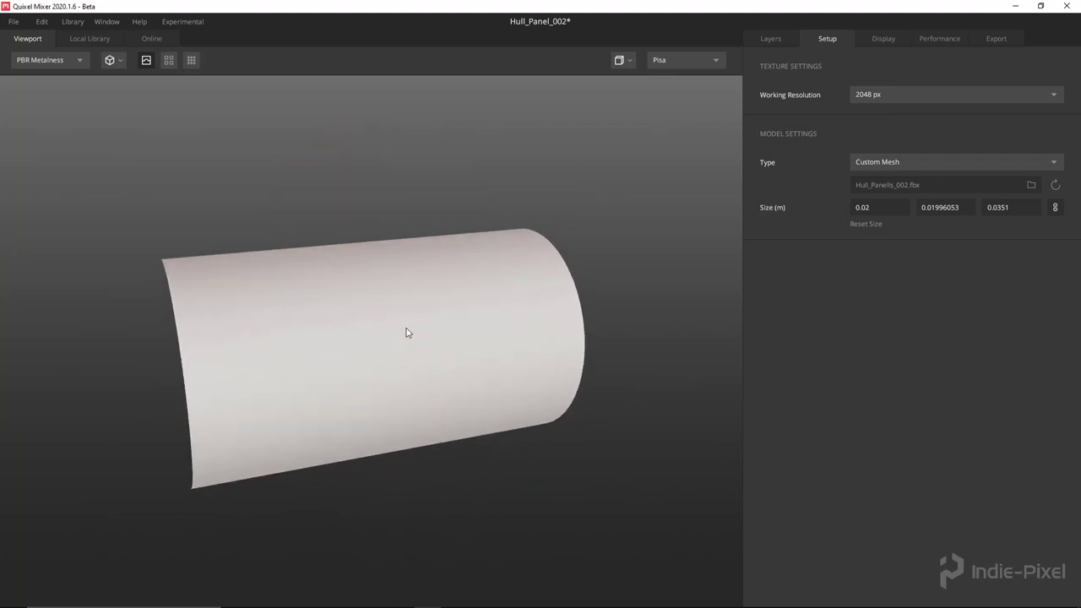
# - Load the baked normal map PNG from the render folder into the Normals channel
pyautogui.click(771, 38)
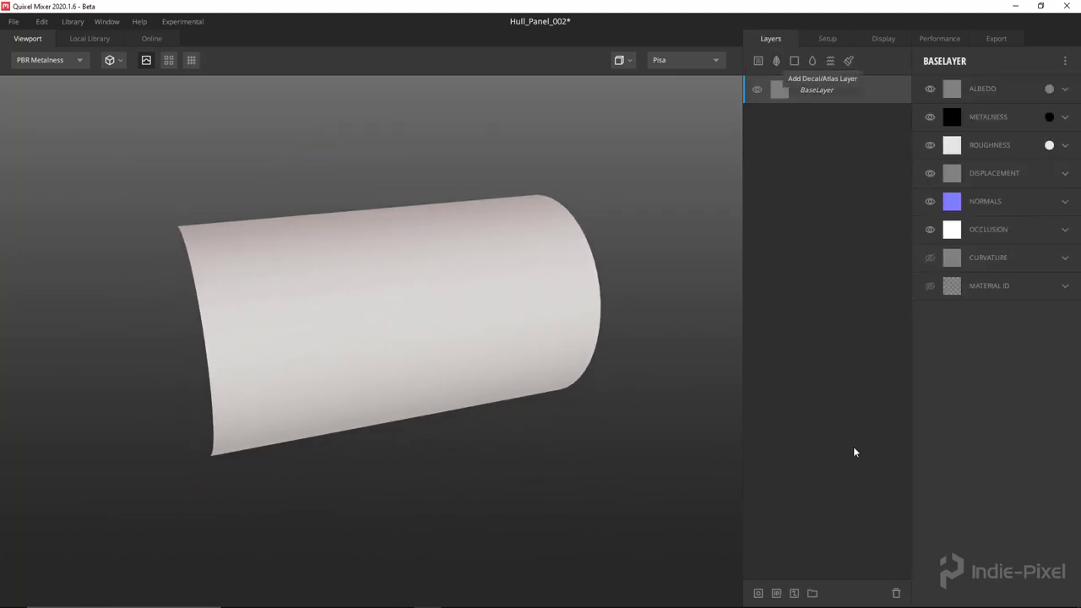
pyautogui.click(1063, 202)
pyautogui.click(936, 225)
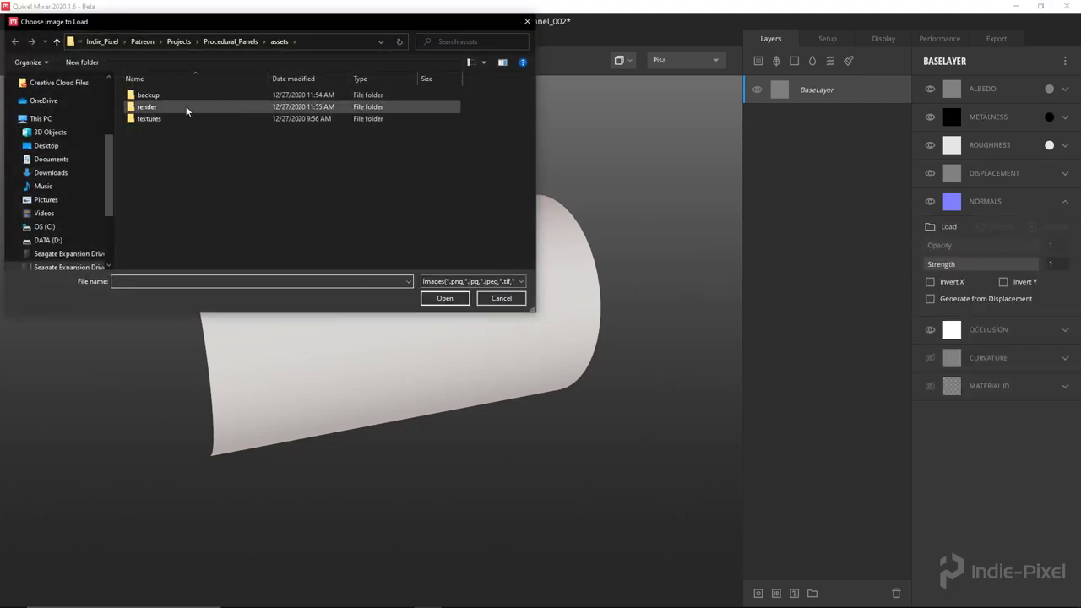
pyautogui.doubleClick(156, 107)
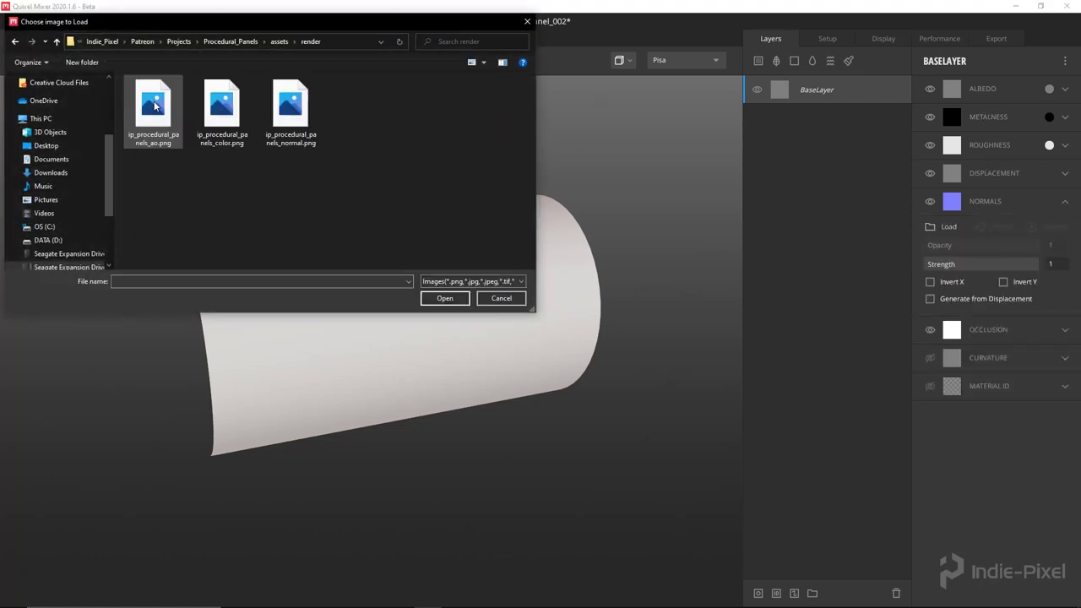
pyautogui.doubleClick(286, 117)
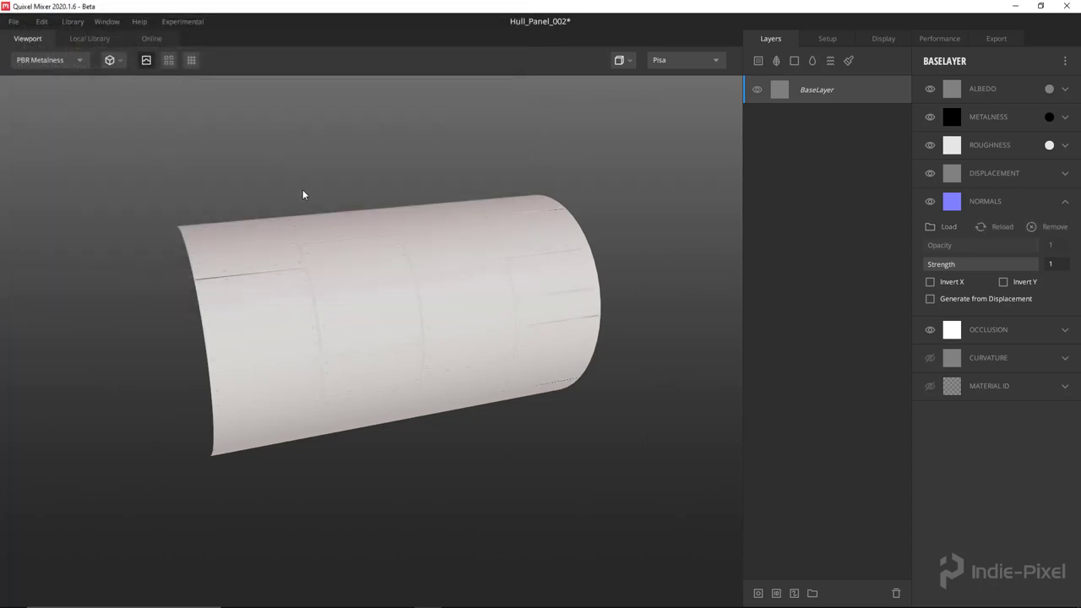
pyautogui.moveTo(488, 286); pyautogui.dragTo(575, 336)
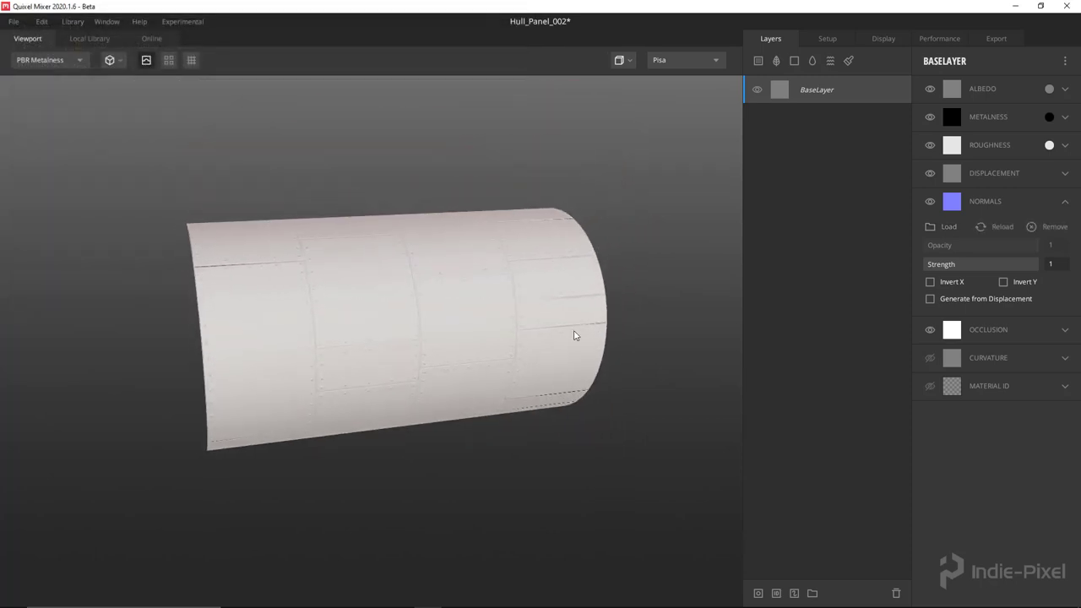
# - Load the ao PNG as Occlusion and raise its Strength to 3.657
pyautogui.click(1065, 330)
pyautogui.click(934, 355)
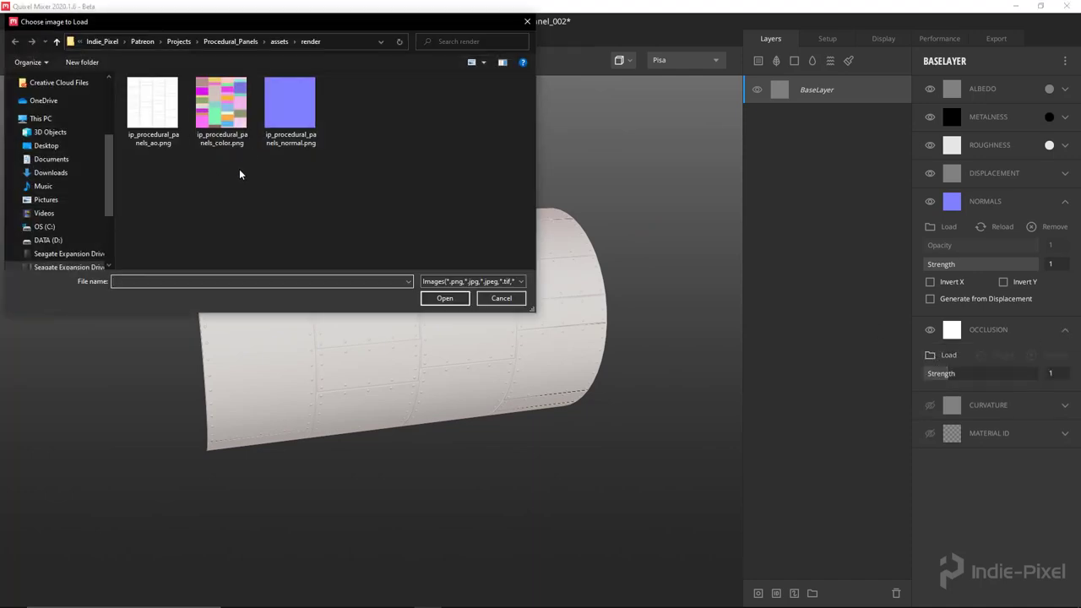
pyautogui.doubleClick(148, 103)
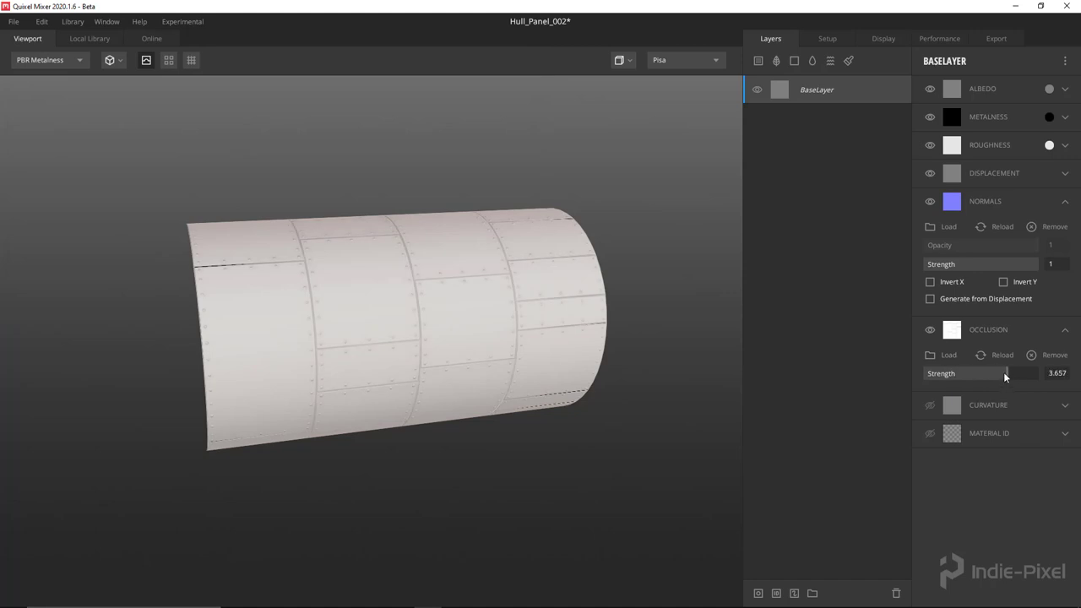
pyautogui.moveTo(507, 397); pyautogui.dragTo(332, 387)
pyautogui.moveTo(405, 443); pyautogui.dragTo(1072, 407)
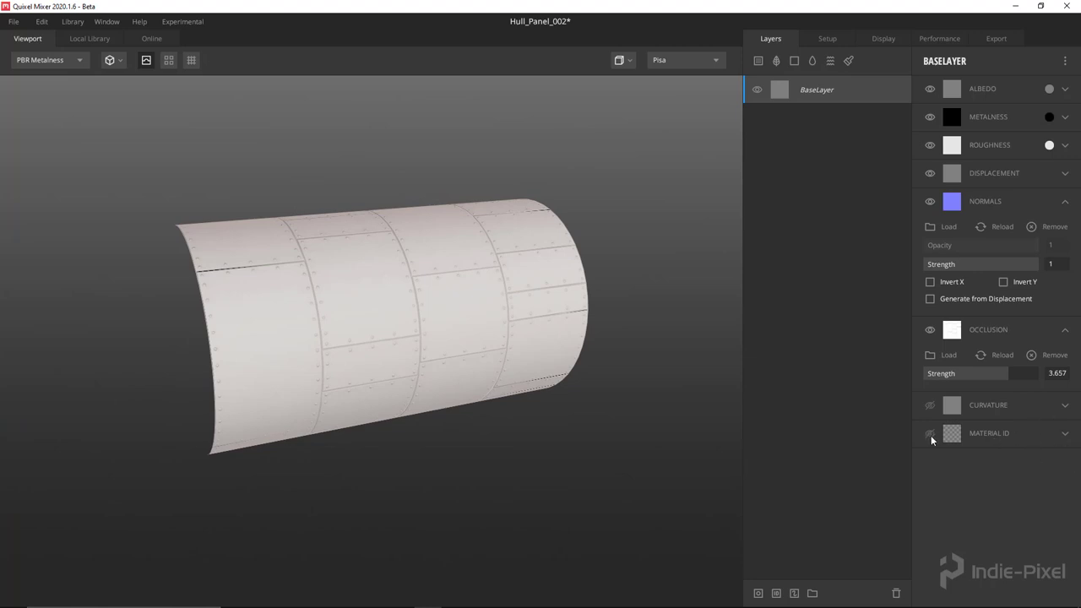
# - Load ip_procedural_panels_color.png as the Material ID map and review its listed colour IDs
pyautogui.click(1064, 436)
pyautogui.click(941, 458)
pyautogui.click(221, 108)
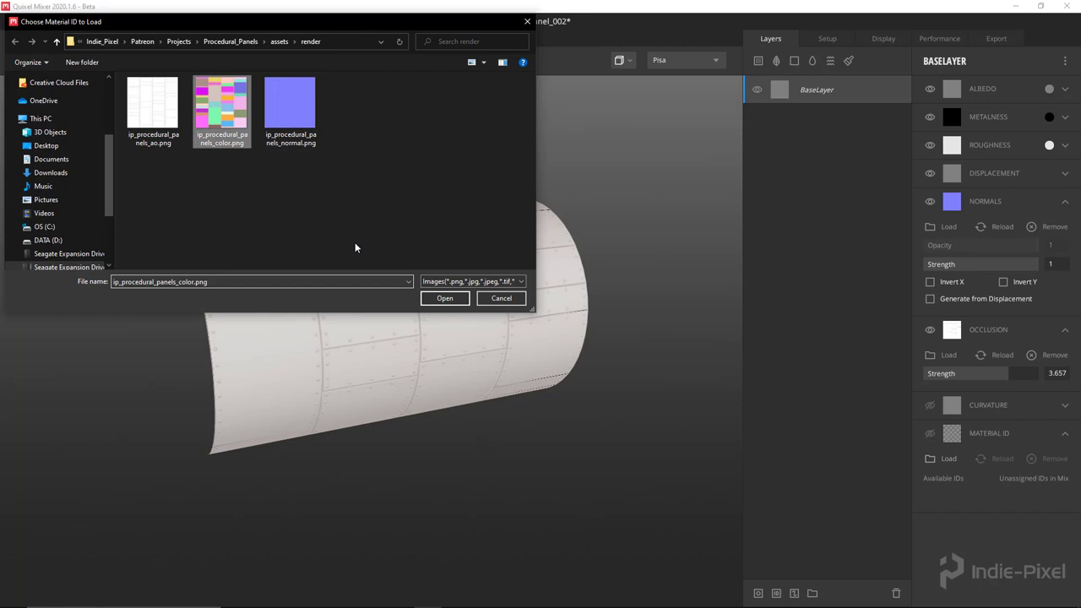
pyautogui.click(447, 301)
pyautogui.scroll(-2, 977, 420)
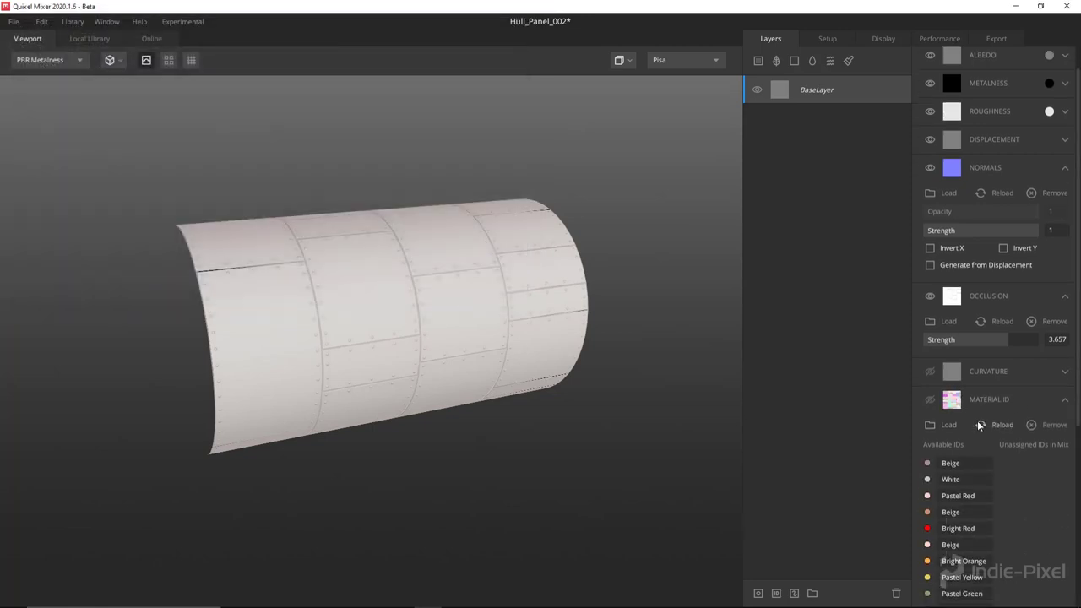
pyautogui.scroll(-6, 1023, 475)
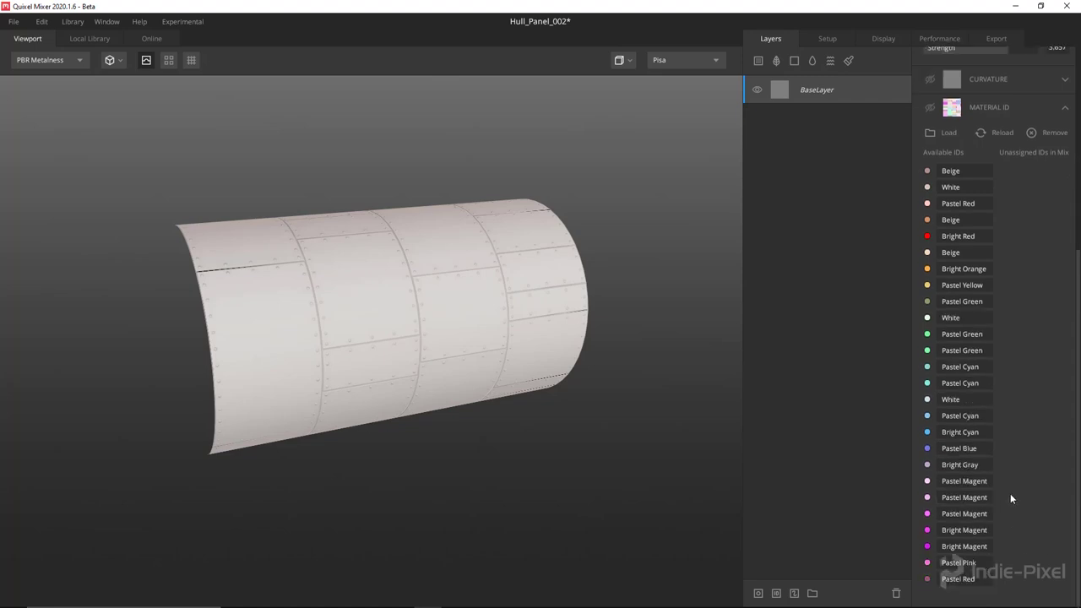
pyautogui.scroll(2, 1012, 495)
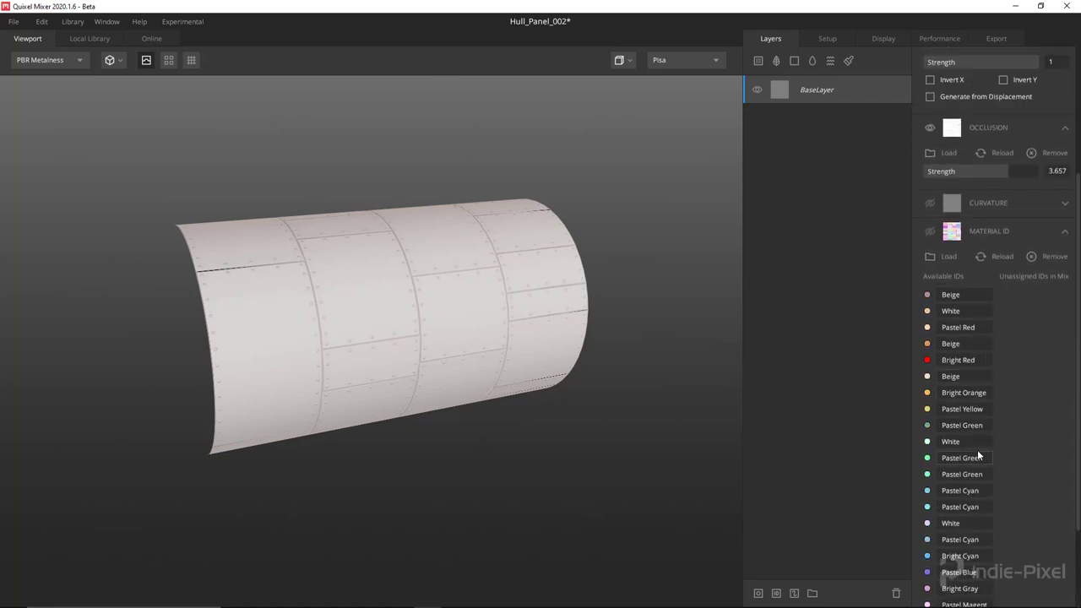
pyautogui.scroll(-1, 977, 452)
pyautogui.scroll(-2, 1021, 435)
pyautogui.scroll(4, 1019, 436)
pyautogui.scroll(-3, 1014, 337)
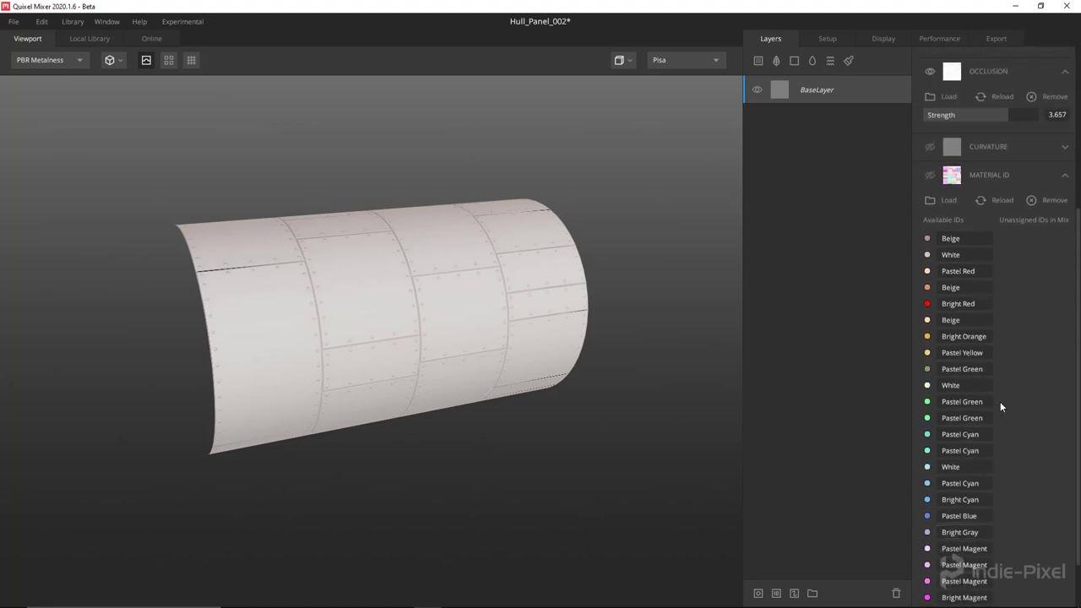
pyautogui.scroll(-2, 1001, 407)
# - Bring the Houdini window back to the front
pyautogui.moveTo(492, 589)
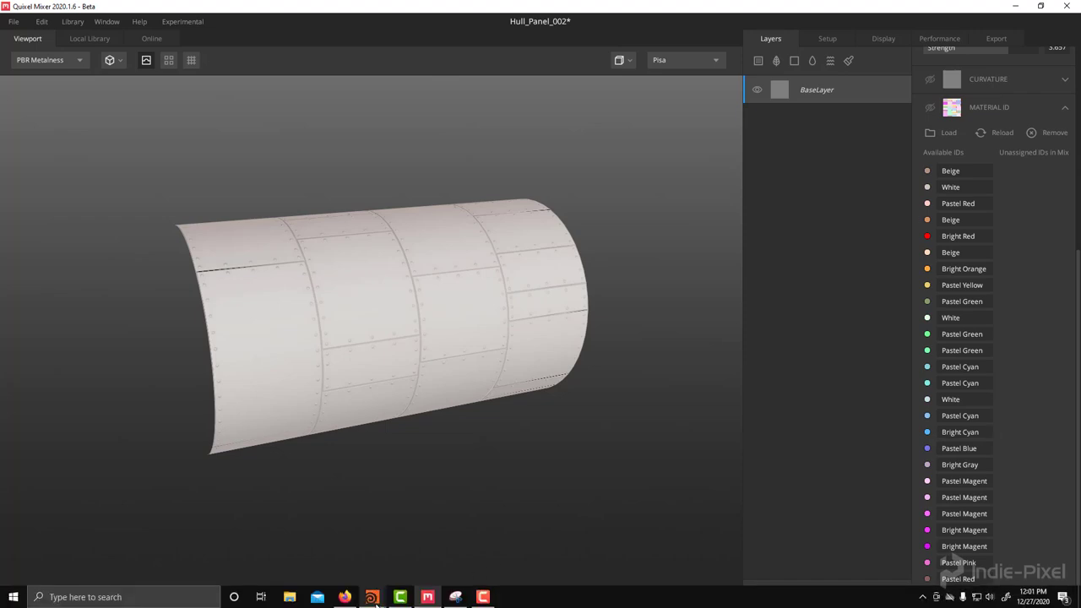
pyautogui.moveTo(374, 598)
pyautogui.click(305, 542)
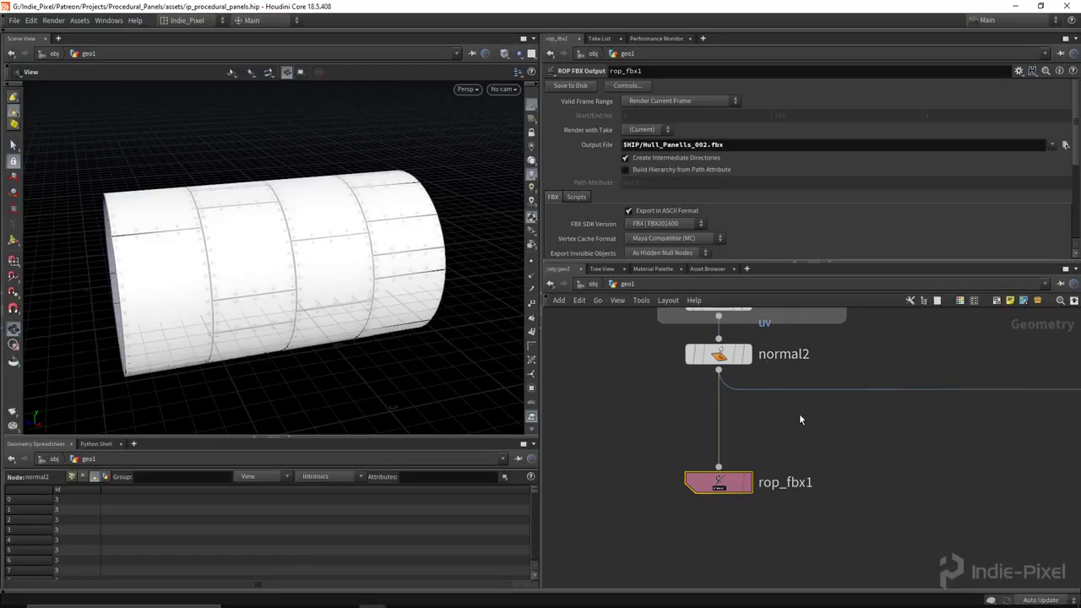
# - Display assemble1, then color2 for random per-piece colours, and minimize Houdini
pyautogui.scroll(5, 898, 377)
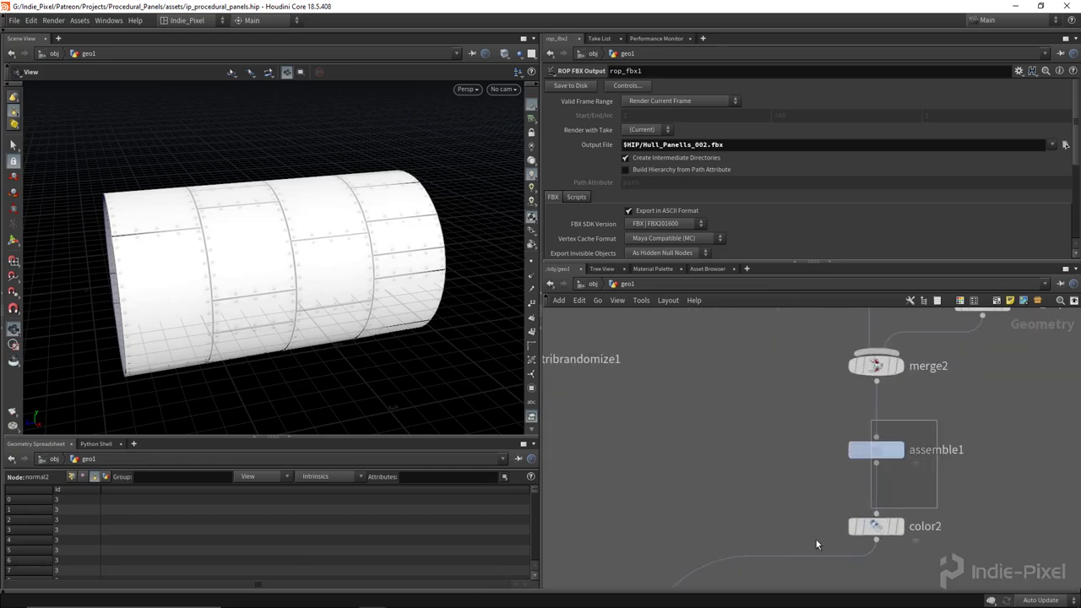
pyautogui.moveTo(816, 540); pyautogui.dragTo(738, 477)
pyautogui.click(822, 390)
pyautogui.click(791, 422)
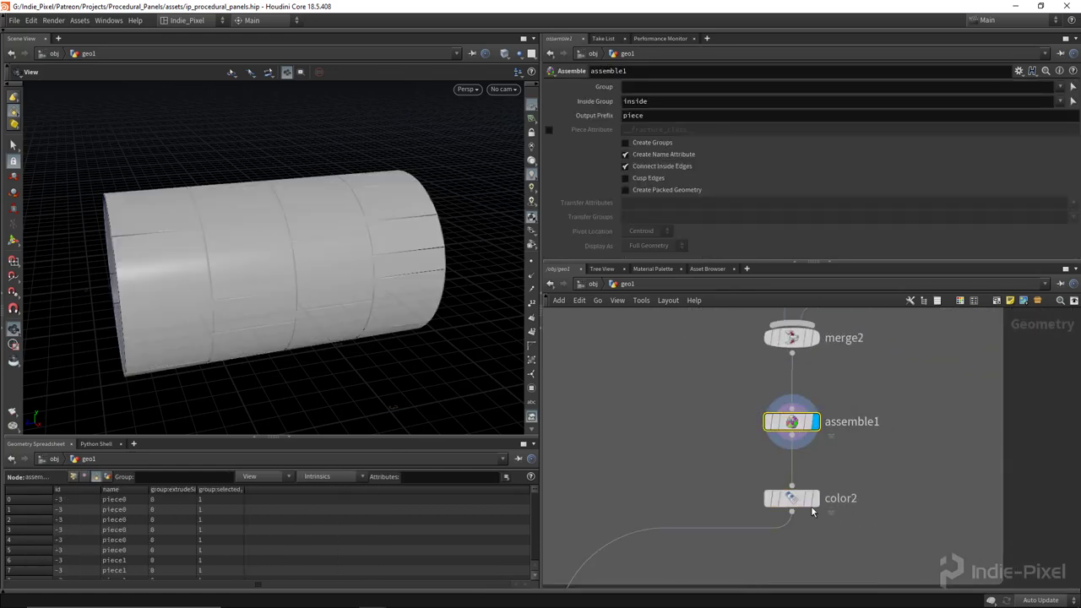
pyautogui.click(815, 499)
pyautogui.click(781, 498)
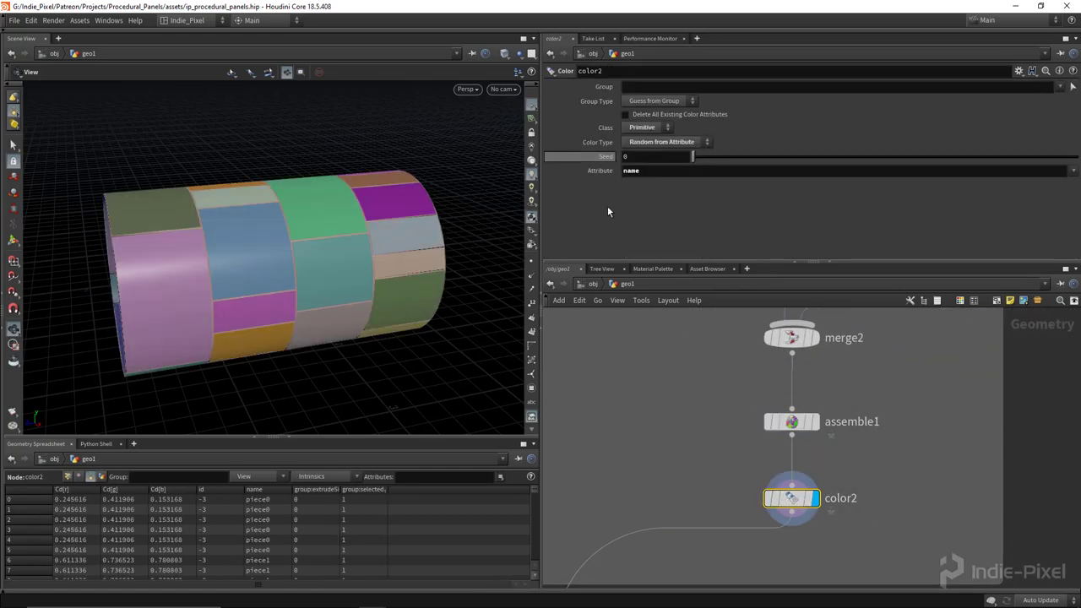
pyautogui.click(1016, 7)
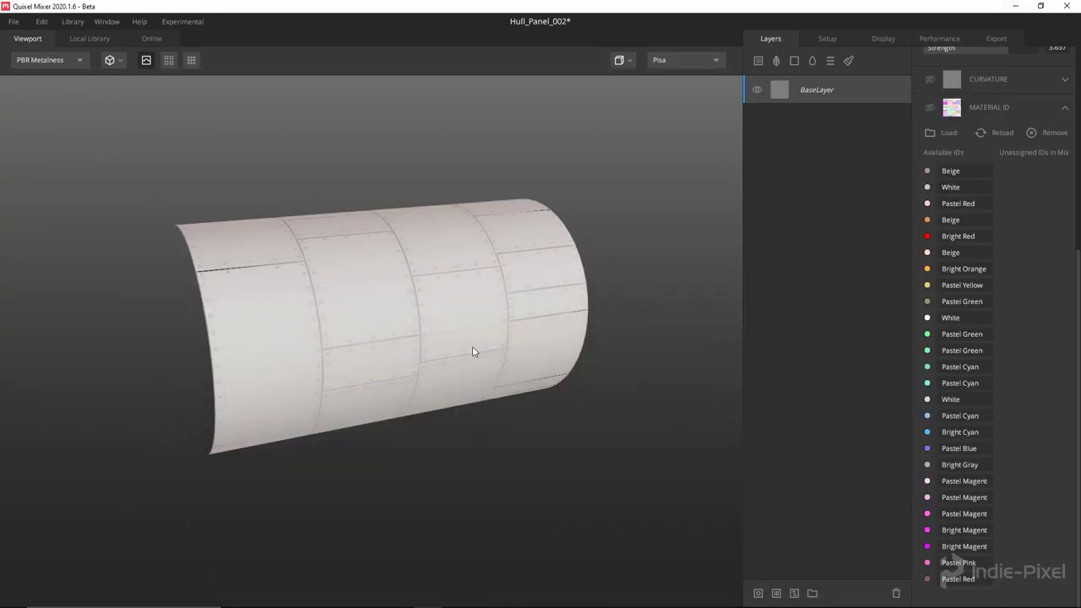
# - Save the mix and add the Iron material from the Metal library as a new layer
pyautogui.moveTo(474, 351); pyautogui.dragTo(442, 316)
pyautogui.scroll(-2, 442, 315)
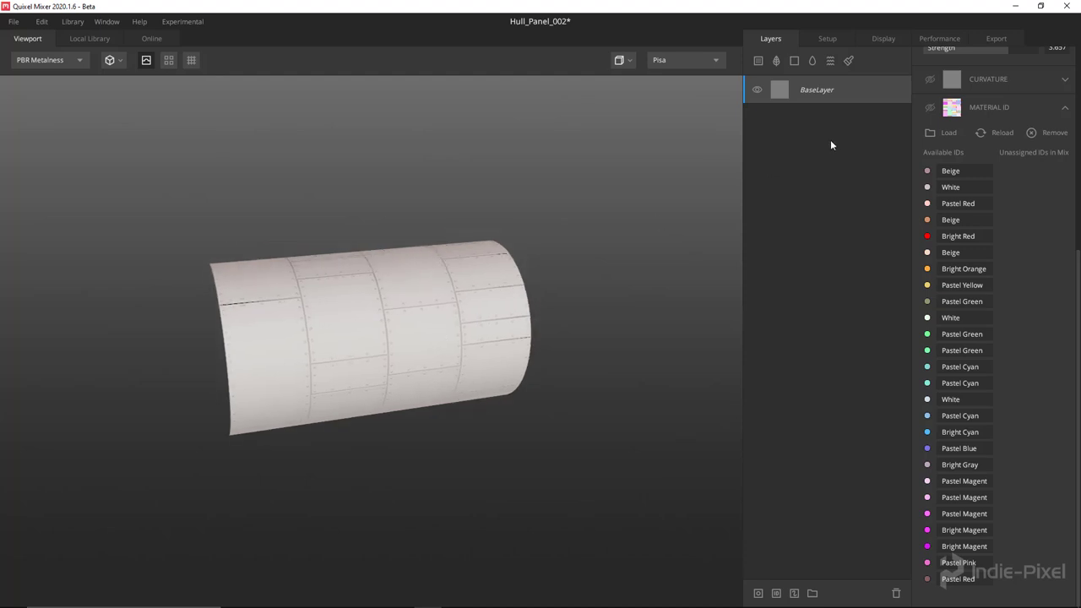
pyautogui.hotkey('ctrl', 's')
pyautogui.click(84, 38)
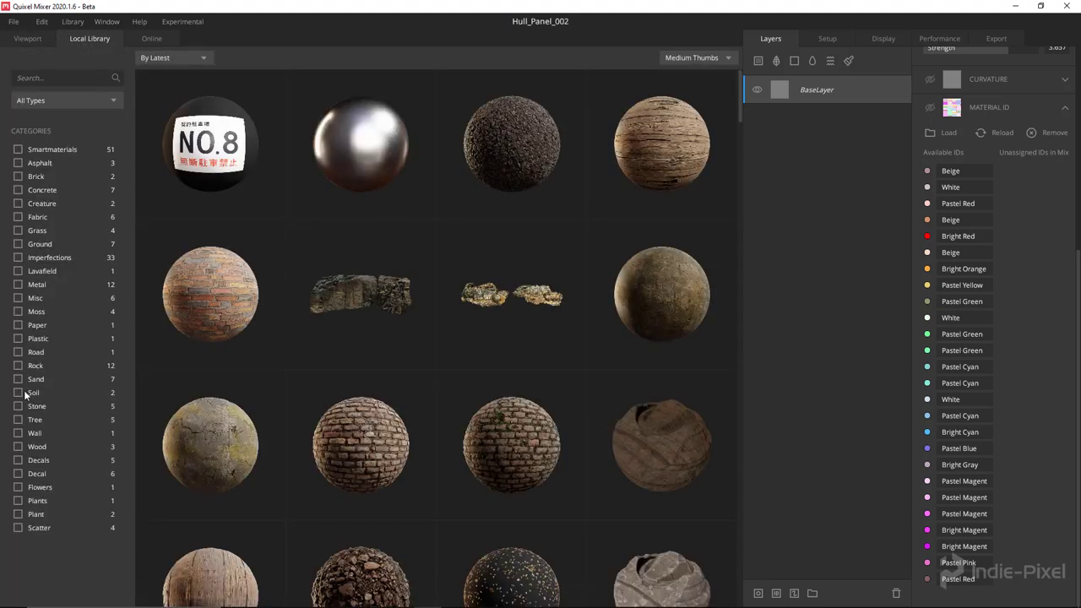
pyautogui.click(19, 285)
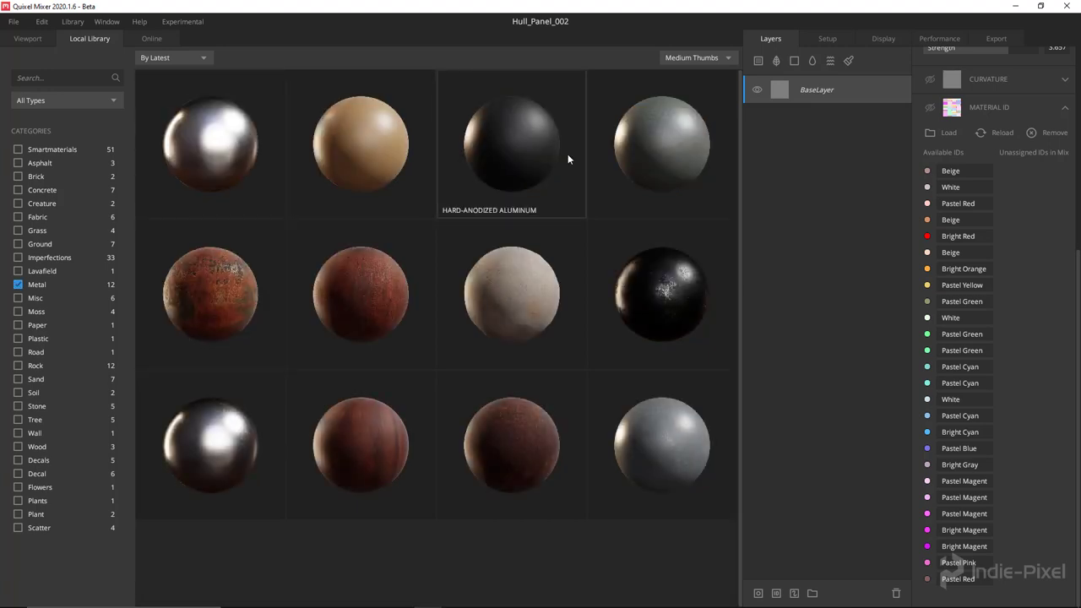
pyautogui.moveTo(205, 457); pyautogui.dragTo(830, 76)
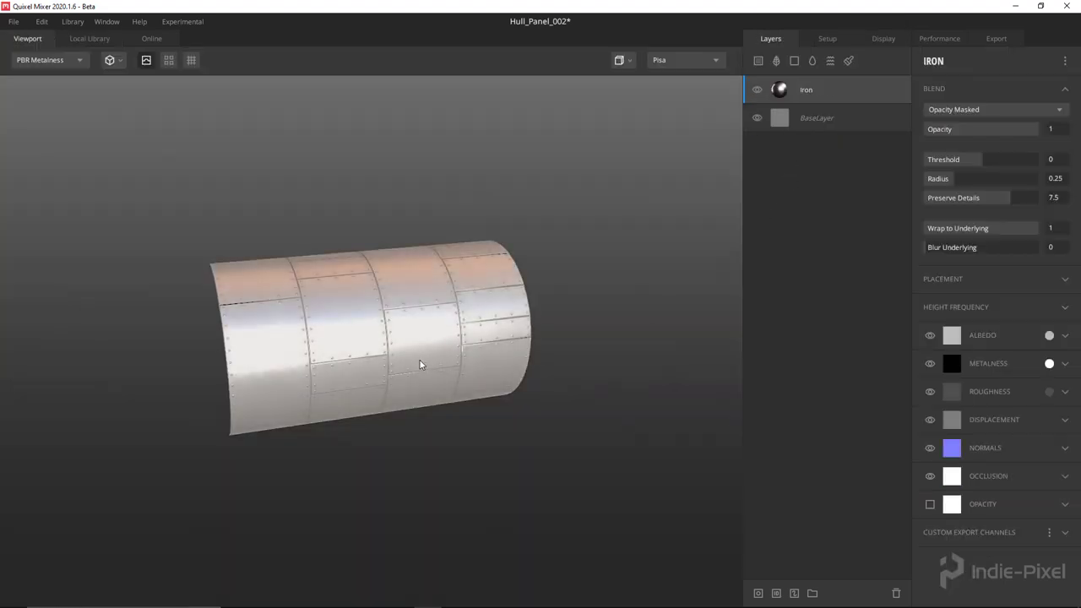
pyautogui.scroll(3, 369, 339)
pyautogui.moveTo(283, 368); pyautogui.dragTo(449, 337)
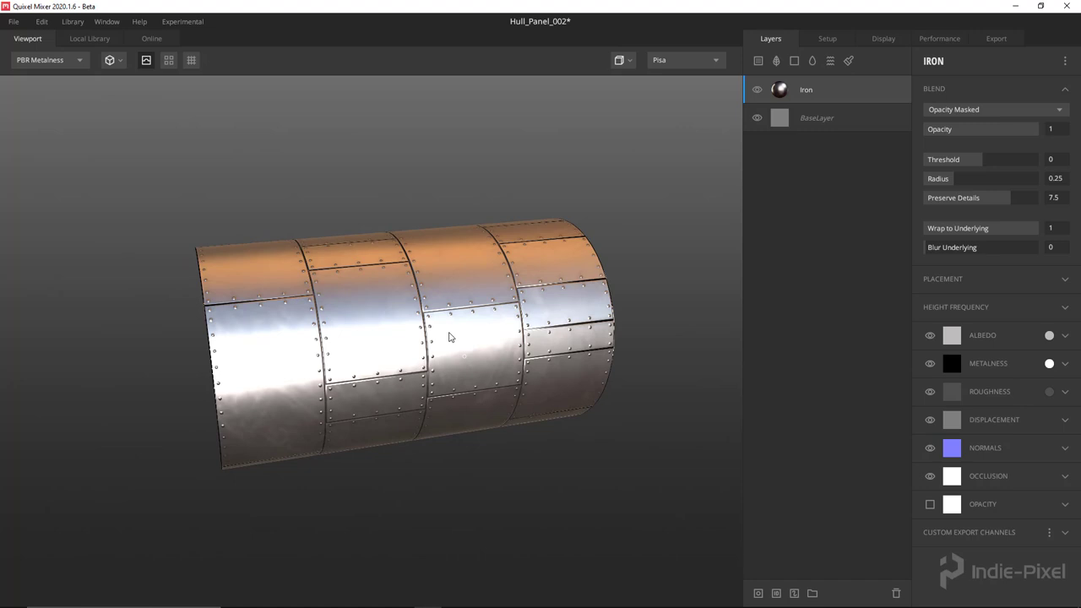
# - Set the Iron layer's placement Scale to 0.1 and inspect the metallic finish
pyautogui.click(1064, 280)
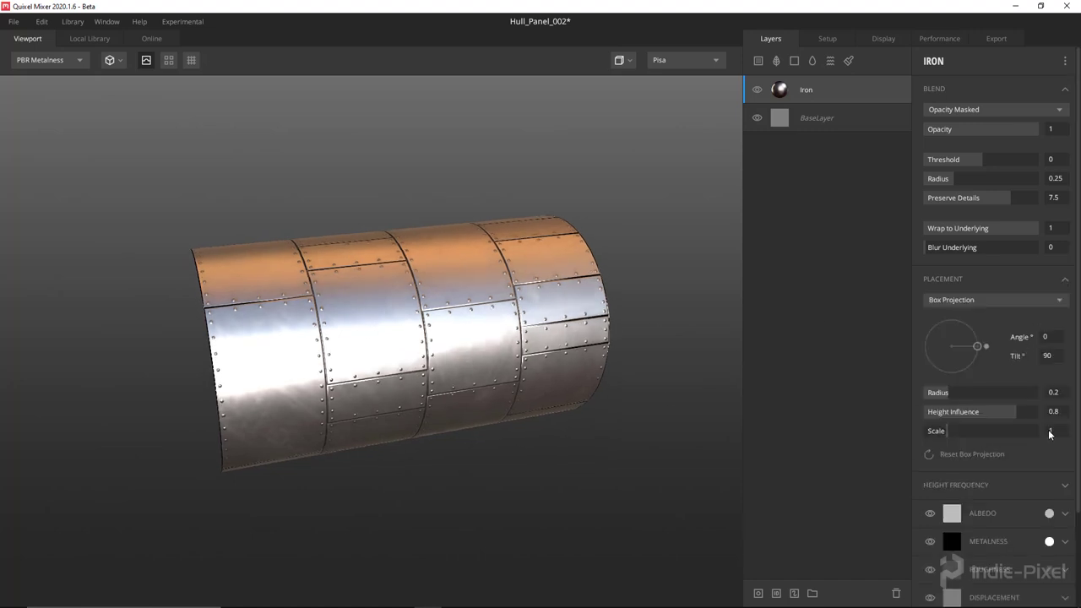
pyautogui.write('0.1')
pyautogui.press('Return')
pyautogui.moveTo(431, 446); pyautogui.dragTo(465, 326)
pyautogui.scroll(5, 495, 375)
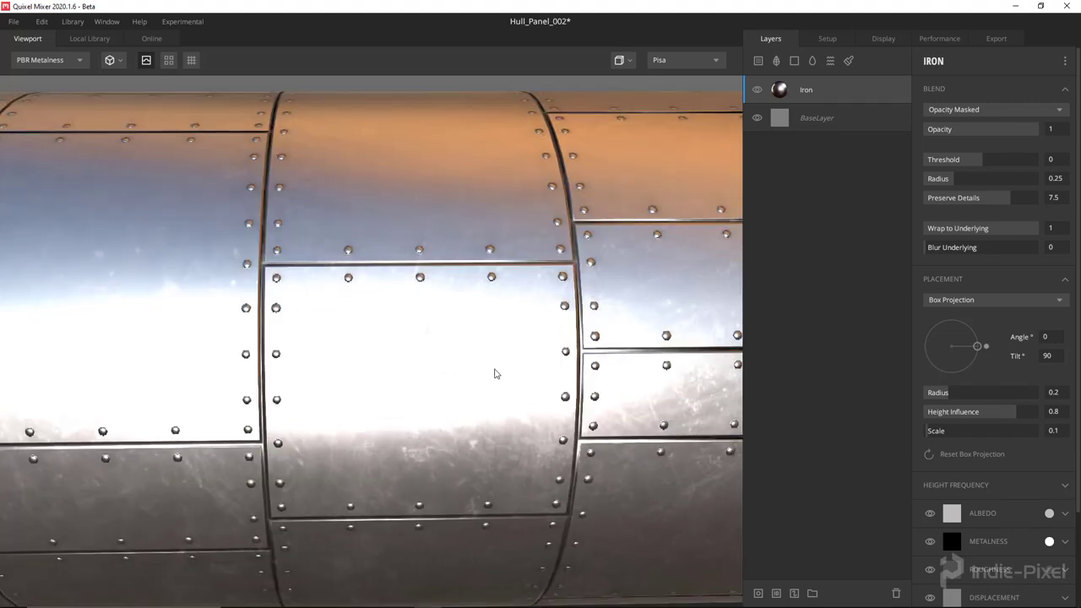
pyautogui.scroll(-3, 454, 394)
pyautogui.moveTo(454, 382); pyautogui.dragTo(402, 357)
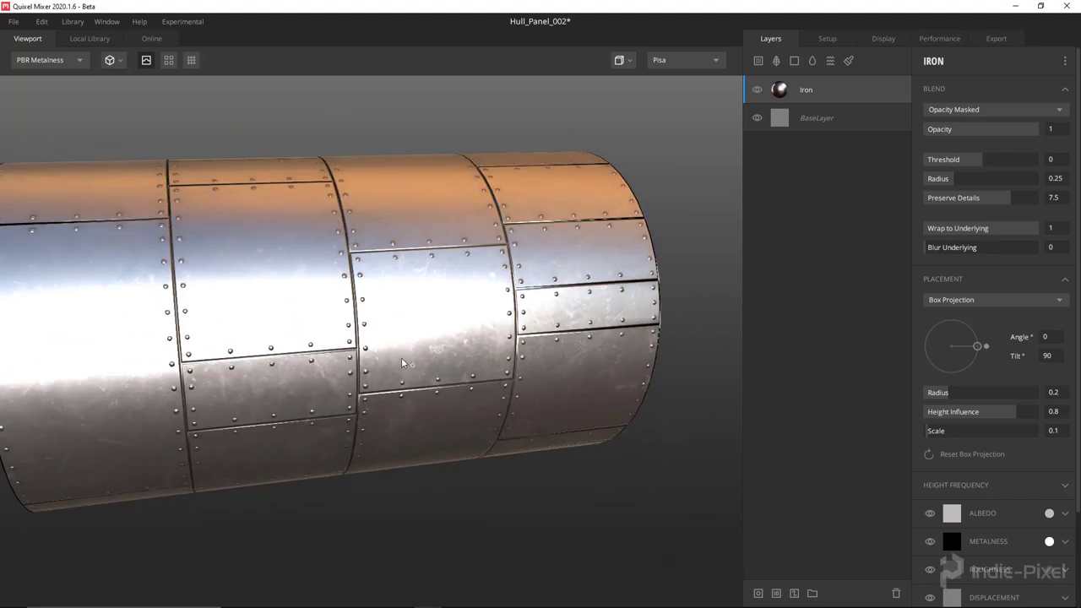
pyautogui.scroll(-3, 362, 331)
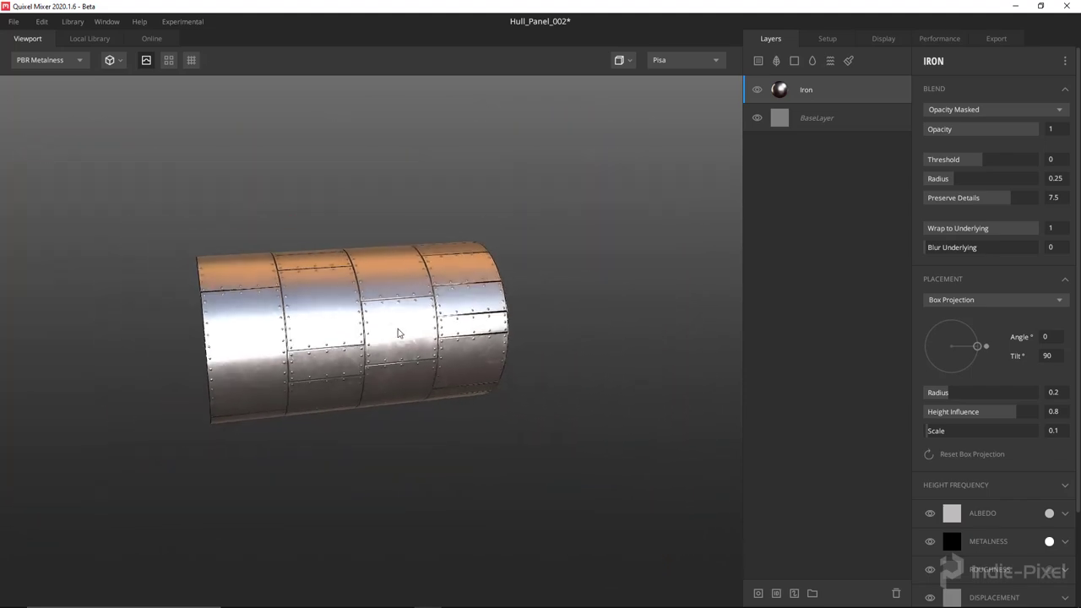
# - Drag Aluminum from the Local Library above Iron and set its placement scale to 0.05
pyautogui.click(90, 40)
pyautogui.moveTo(205, 144); pyautogui.dragTo(865, 85)
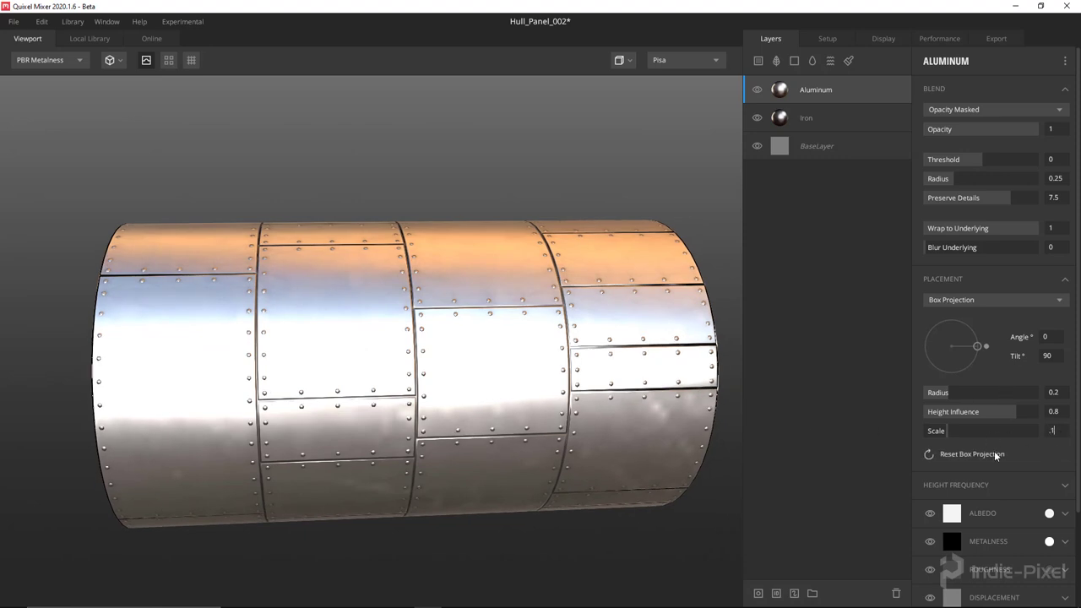
pyautogui.press('Return')
pyautogui.write('5')
pyautogui.press('Return')
pyautogui.scroll(-3, 385, 317)
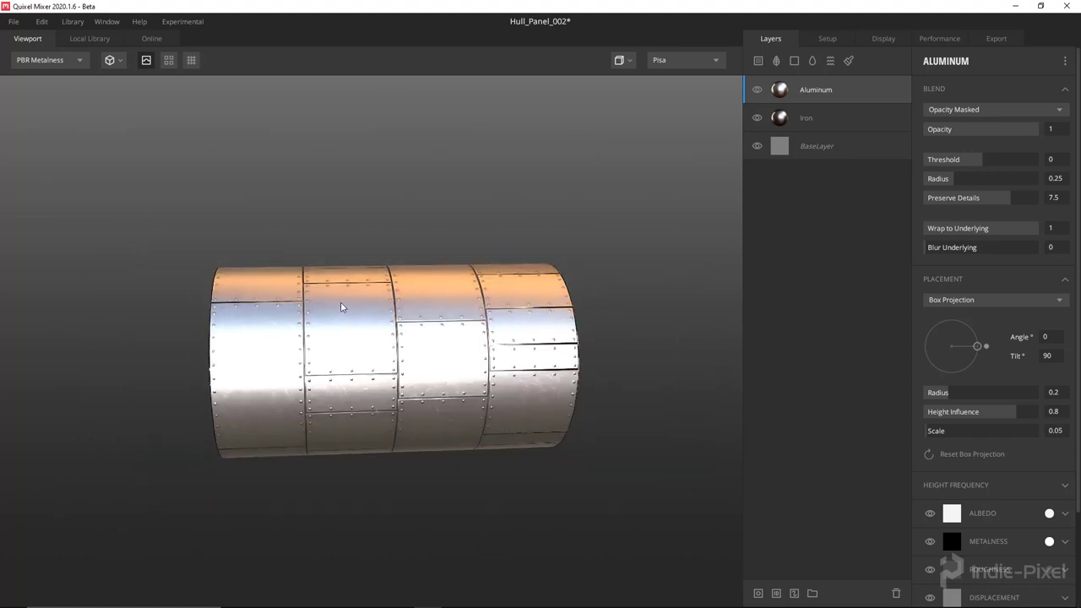
pyautogui.moveTo(340, 302); pyautogui.dragTo(456, 423)
pyautogui.scroll(-3, 971, 466)
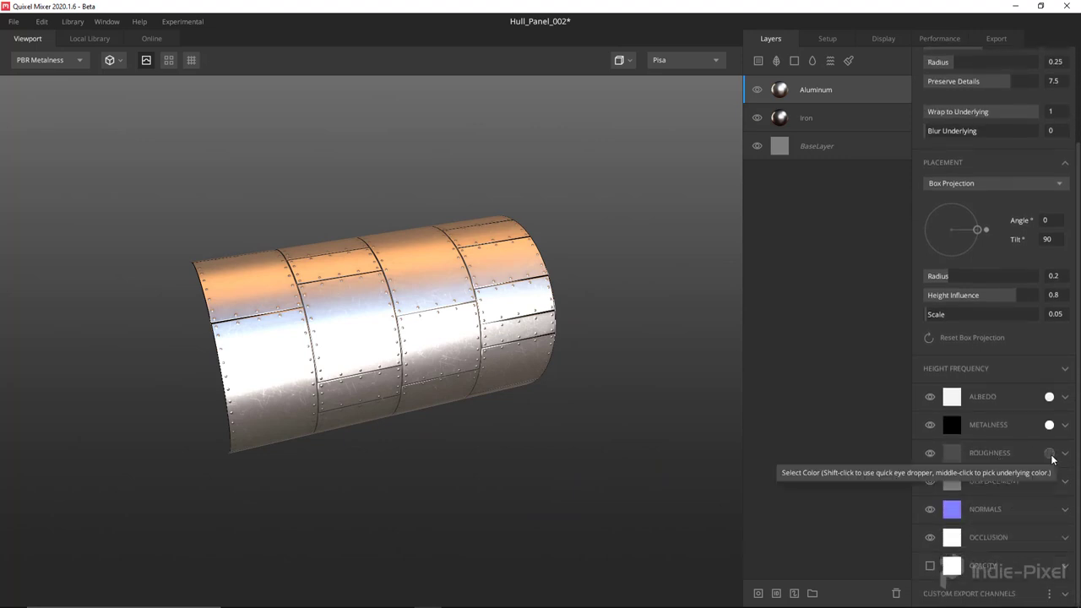
# - Darken the Aluminum layer's roughness colour to 292929 for a glossier finish
pyautogui.click(1049, 453)
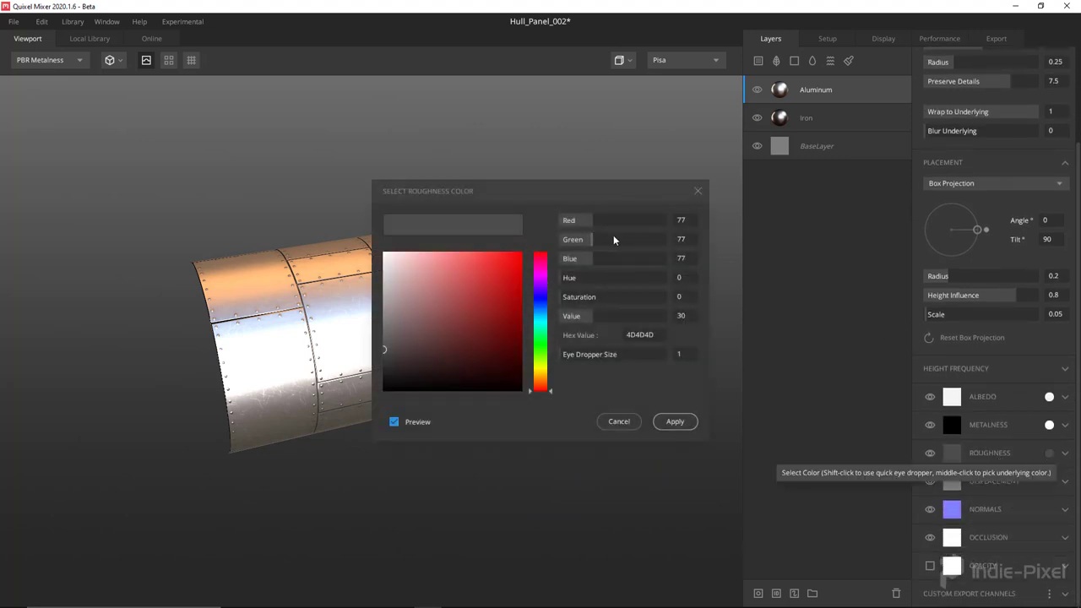
pyautogui.moveTo(415, 345); pyautogui.dragTo(385, 367)
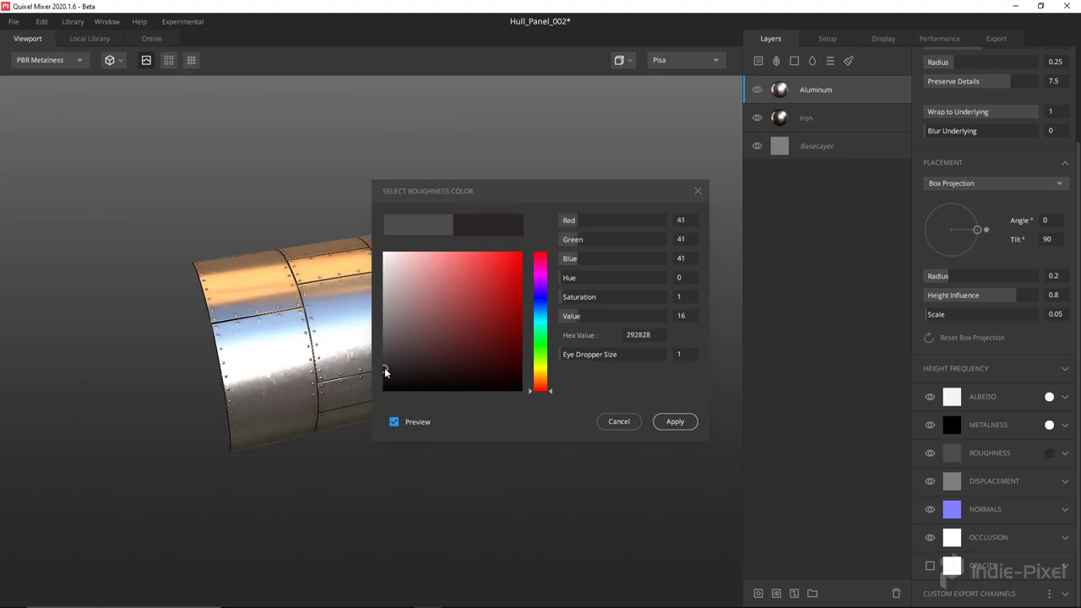
pyautogui.click(665, 422)
pyautogui.moveTo(666, 422); pyautogui.dragTo(354, 335)
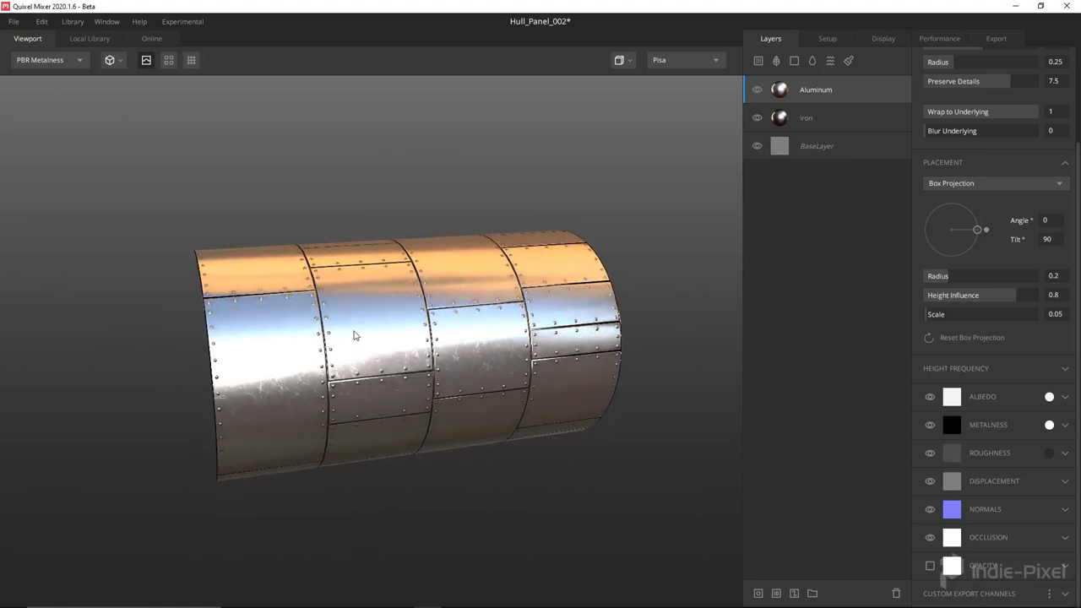
# - Save the Hull_Panel_002 mixture with Ctrl+S and orbit to inspect the hull
pyautogui.hotkey('ctrl', 's')
pyautogui.moveTo(470, 367); pyautogui.dragTo(447, 292)
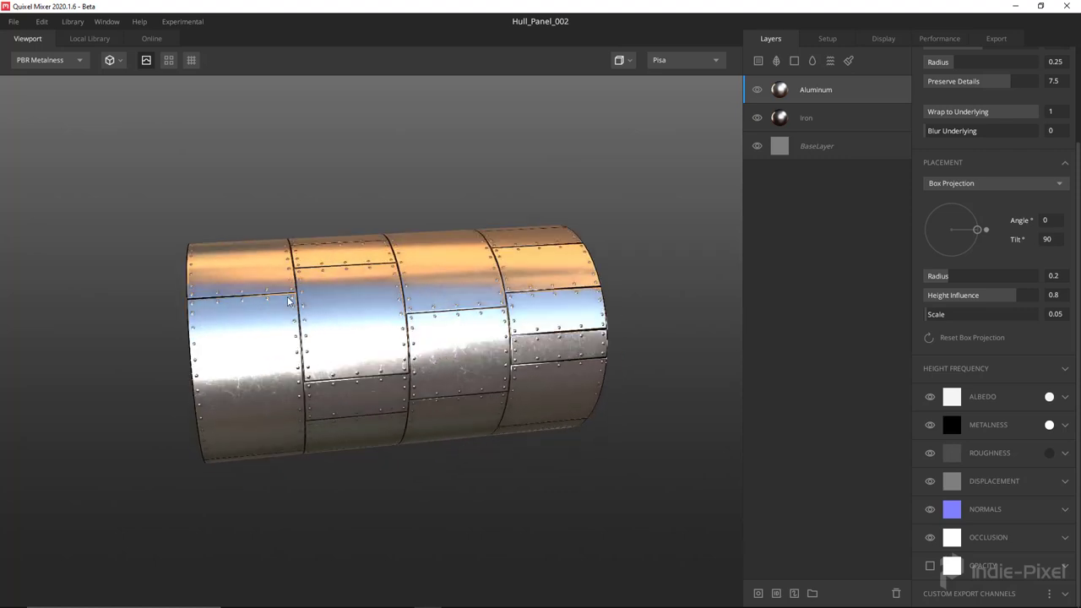
pyautogui.moveTo(403, 338); pyautogui.dragTo(375, 327)
# - Filter the Local Library to Smartmaterials and drag Aluminium Foil in below Iron
pyautogui.click(87, 35)
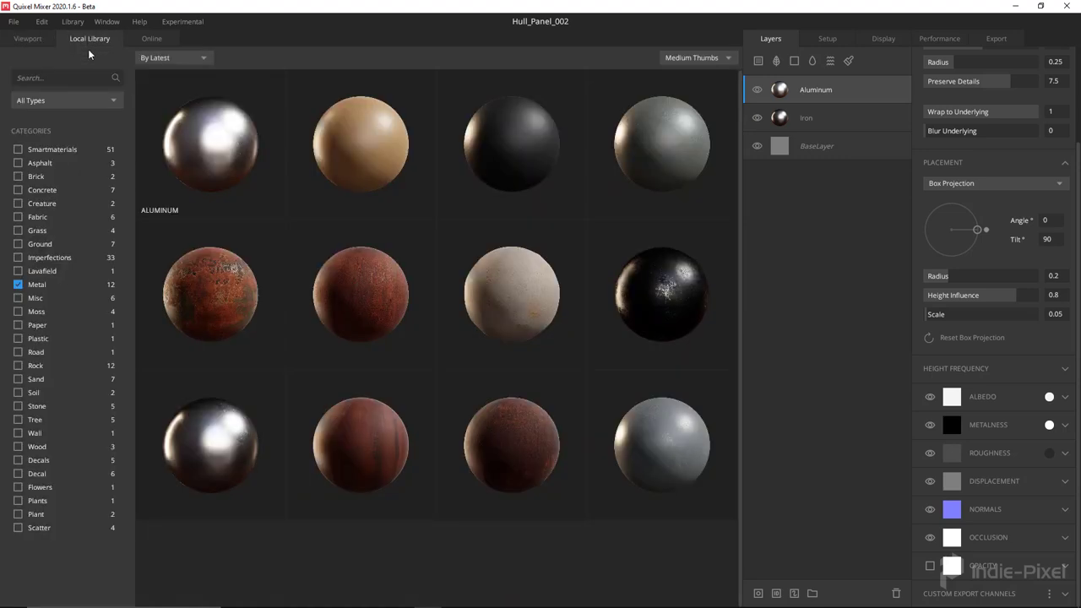
pyautogui.click(18, 286)
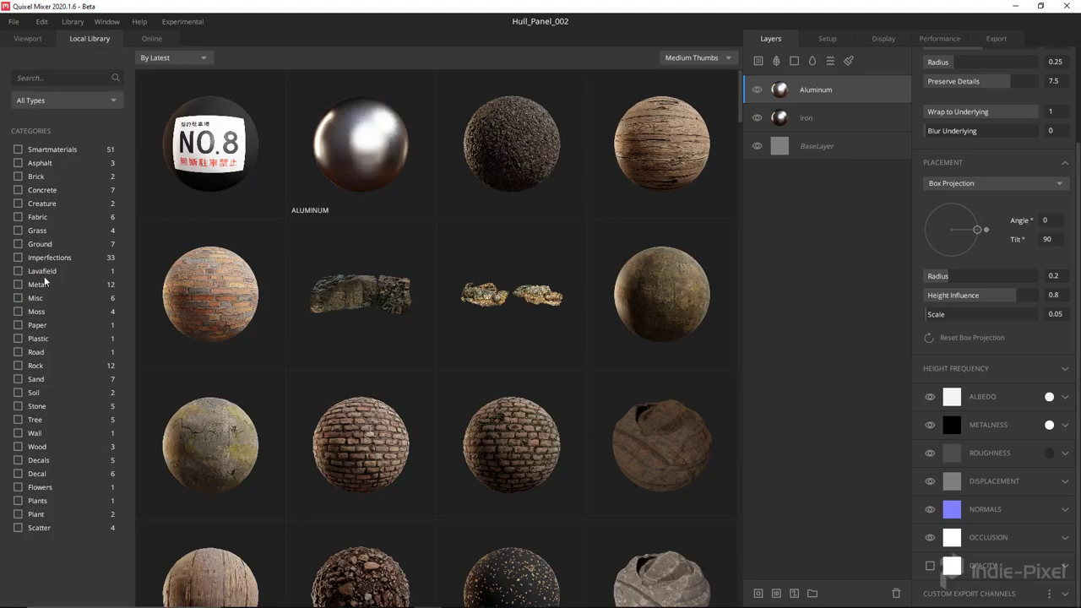
pyautogui.click(19, 149)
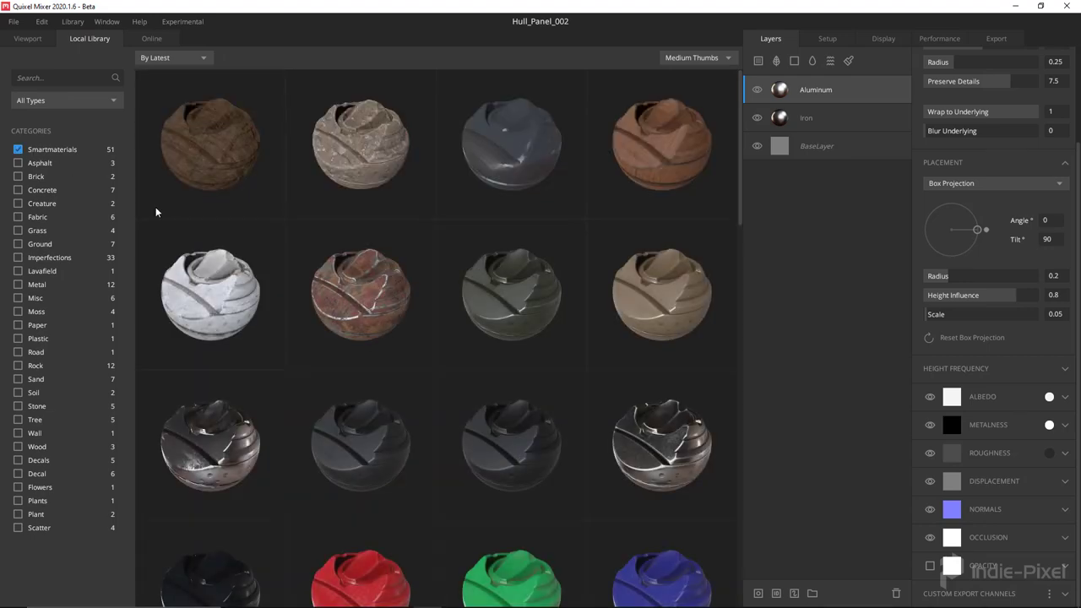
pyautogui.scroll(-5, 479, 314)
pyautogui.scroll(-5, 479, 313)
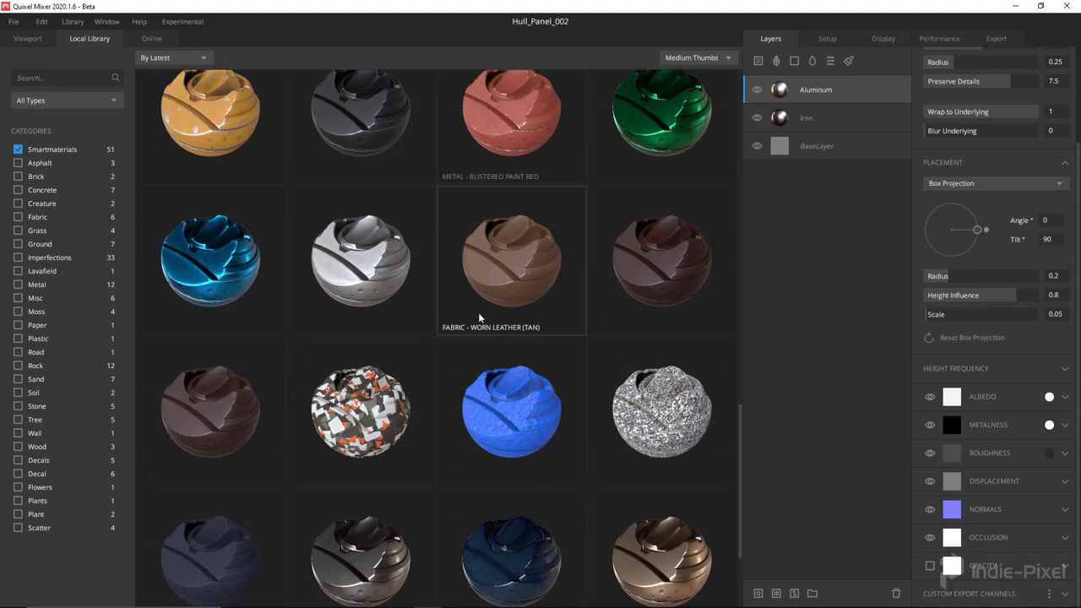
pyautogui.scroll(-3, 479, 314)
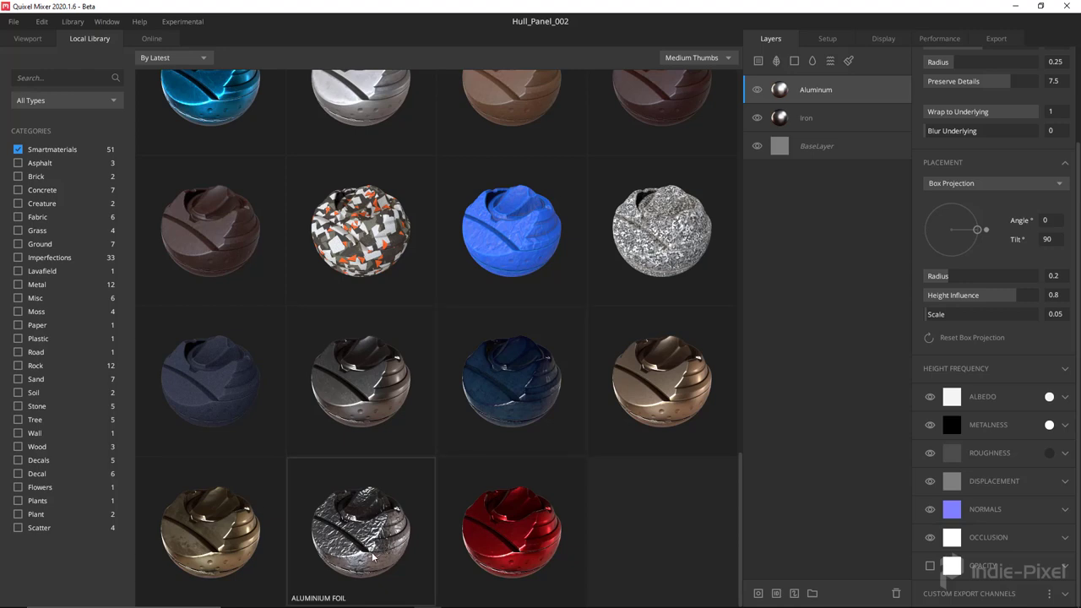
pyautogui.moveTo(372, 523); pyautogui.dragTo(817, 143)
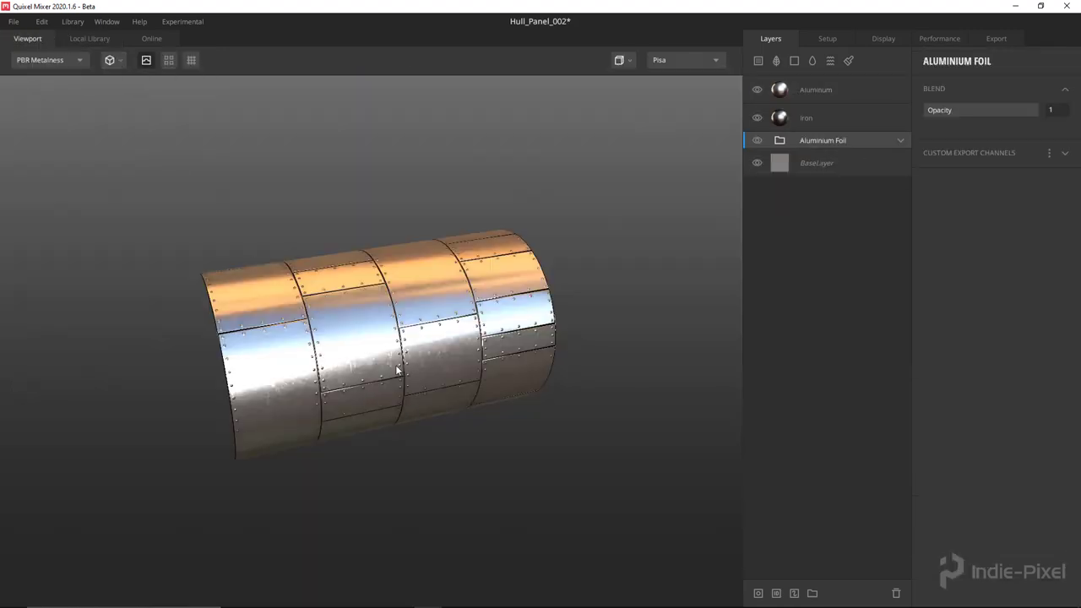
# - Expand Aluminium Foil, select its Folds sub-layer, and turn off its Displacement channel
pyautogui.moveTo(436, 488); pyautogui.dragTo(449, 385)
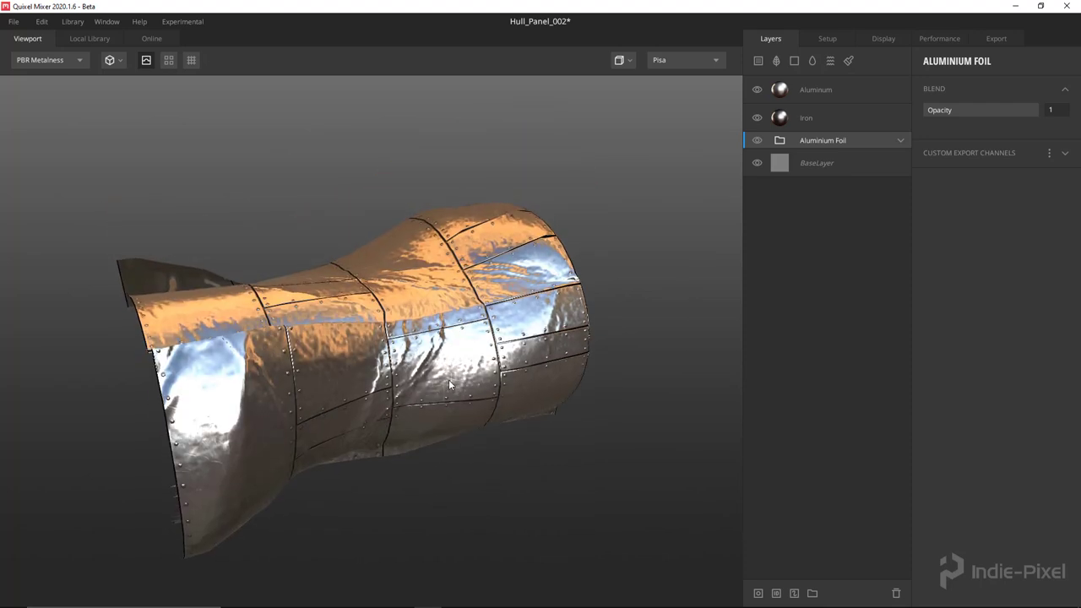
pyautogui.click(899, 139)
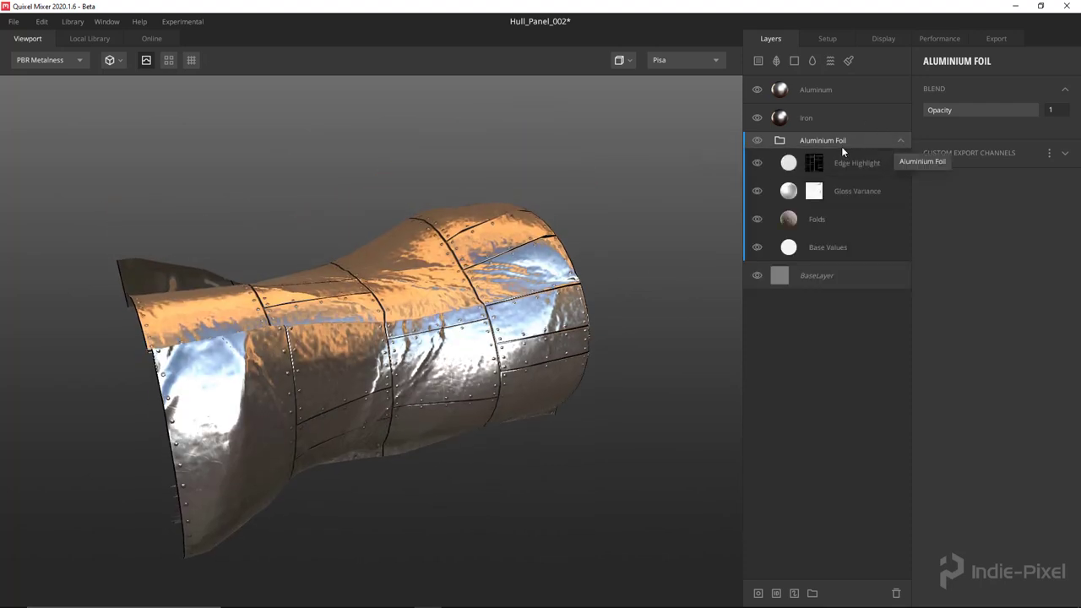
pyautogui.click(844, 250)
pyautogui.scroll(-5, 976, 459)
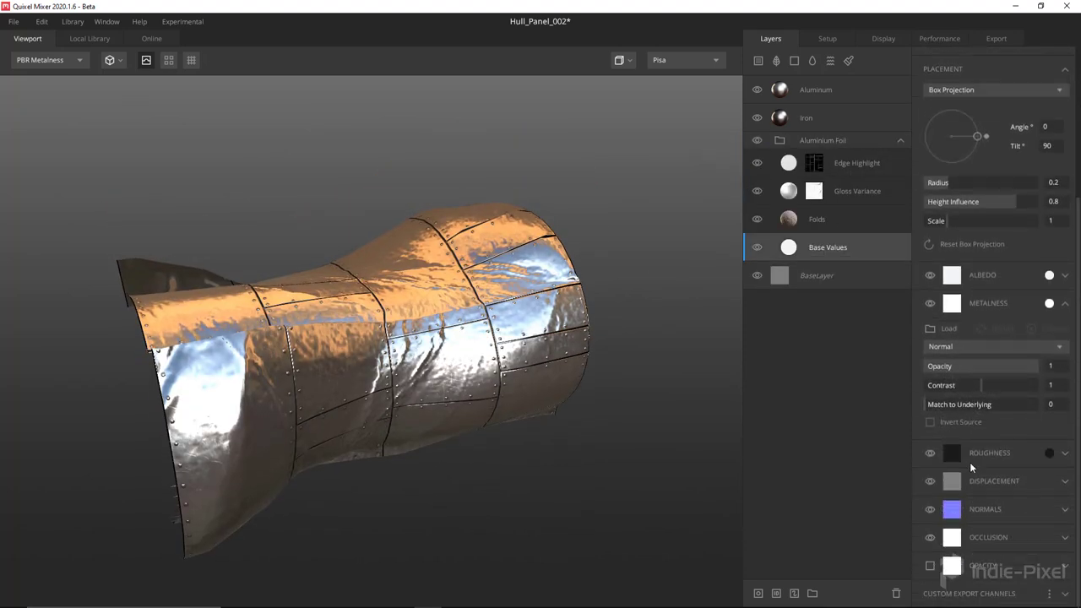
pyautogui.click(818, 221)
pyautogui.click(931, 481)
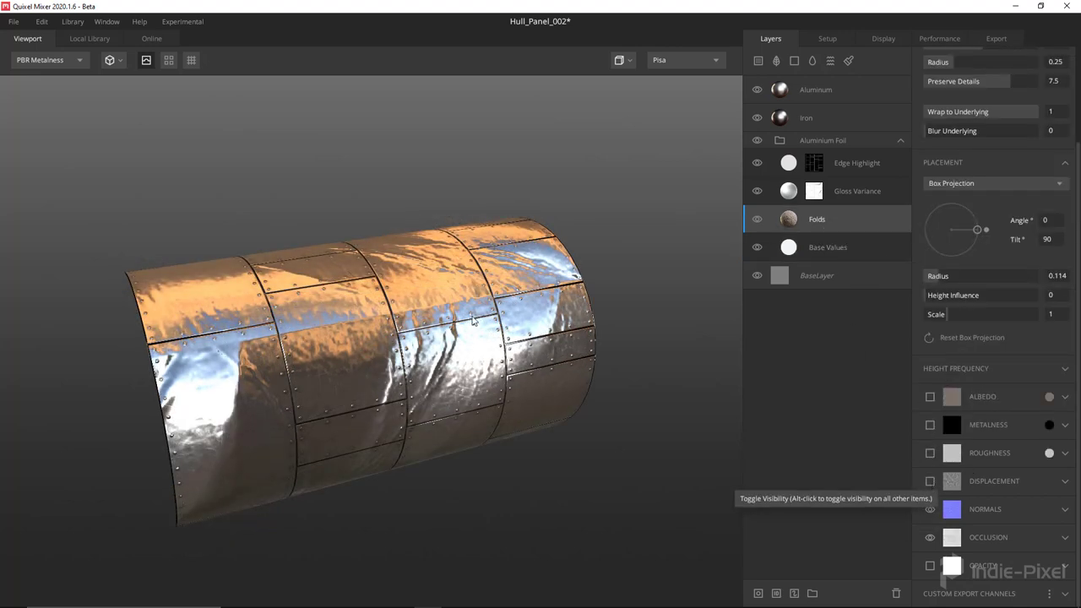
# - Set the Folds placement radius to 1 and scale to 5
pyautogui.moveTo(473, 321); pyautogui.dragTo(486, 346)
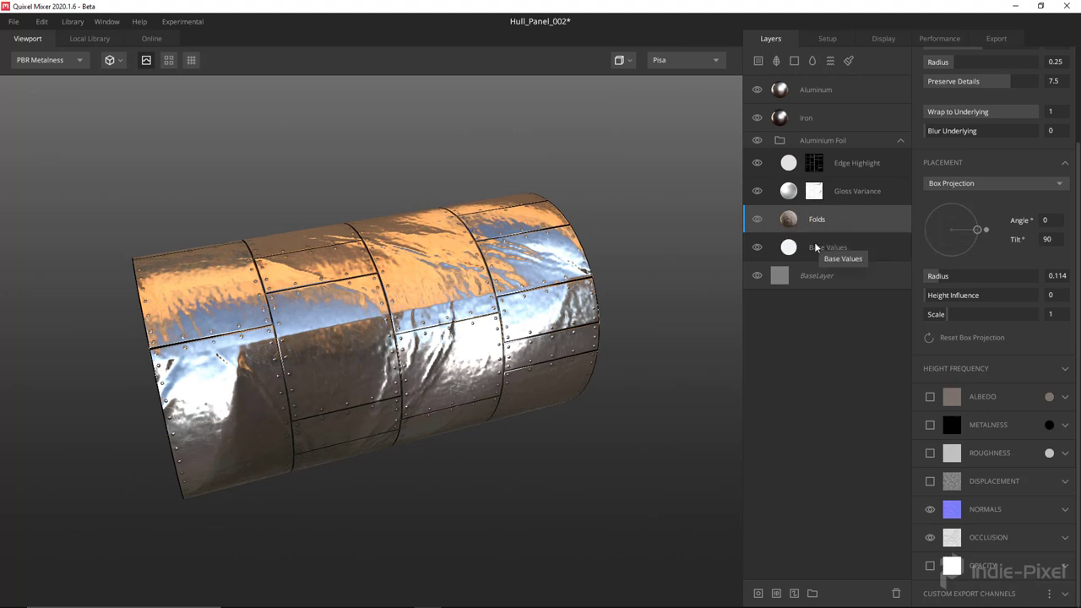
pyautogui.moveTo(940, 277); pyautogui.dragTo(1039, 277)
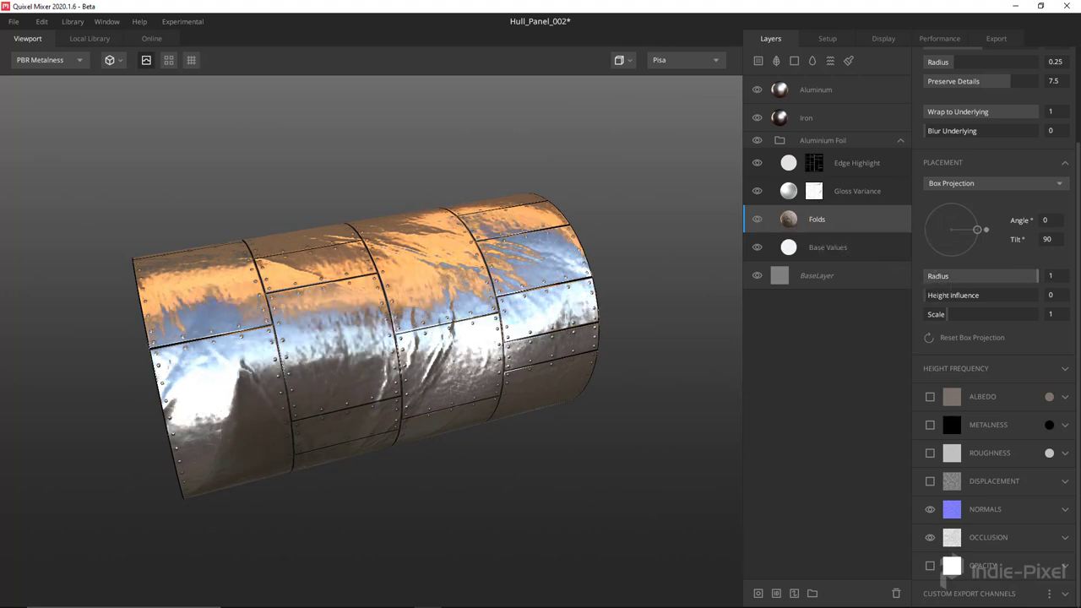
pyautogui.moveTo(507, 306); pyautogui.dragTo(850, 311)
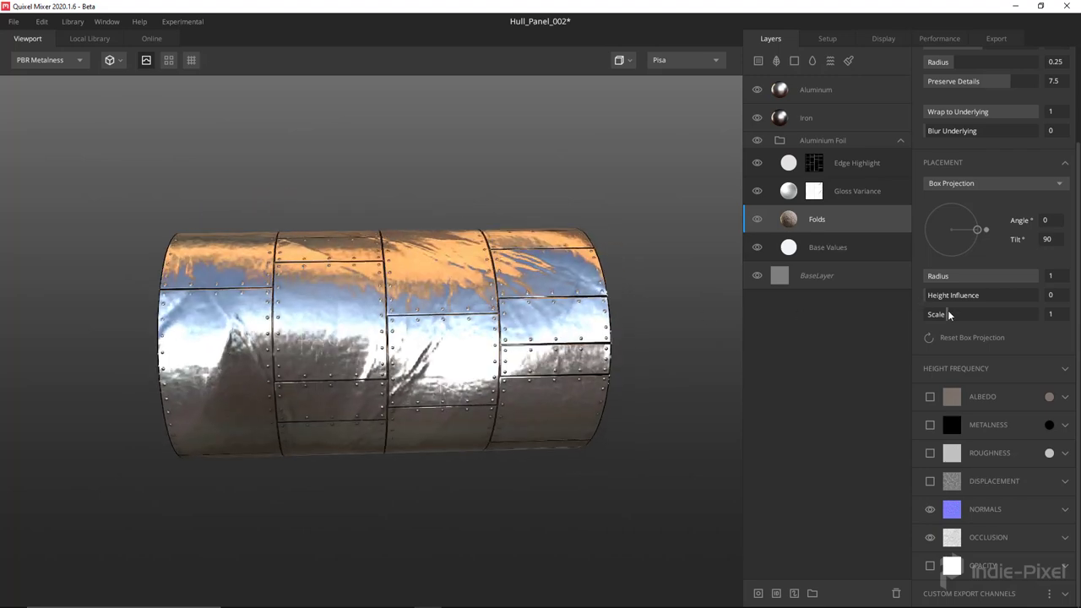
pyautogui.moveTo(944, 316); pyautogui.dragTo(1058, 316)
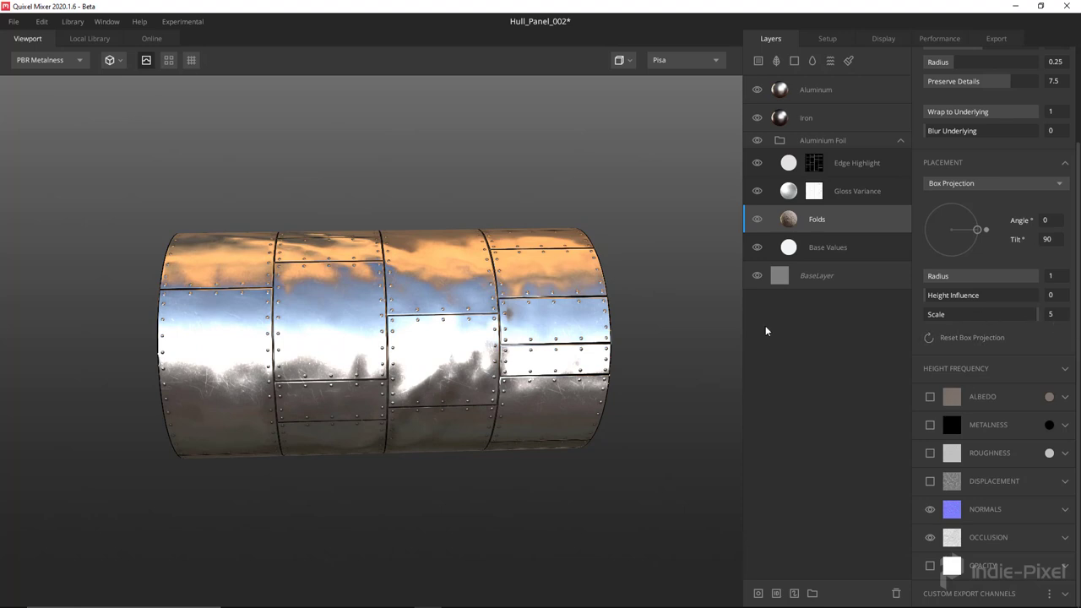
pyautogui.moveTo(382, 329); pyautogui.dragTo(372, 422)
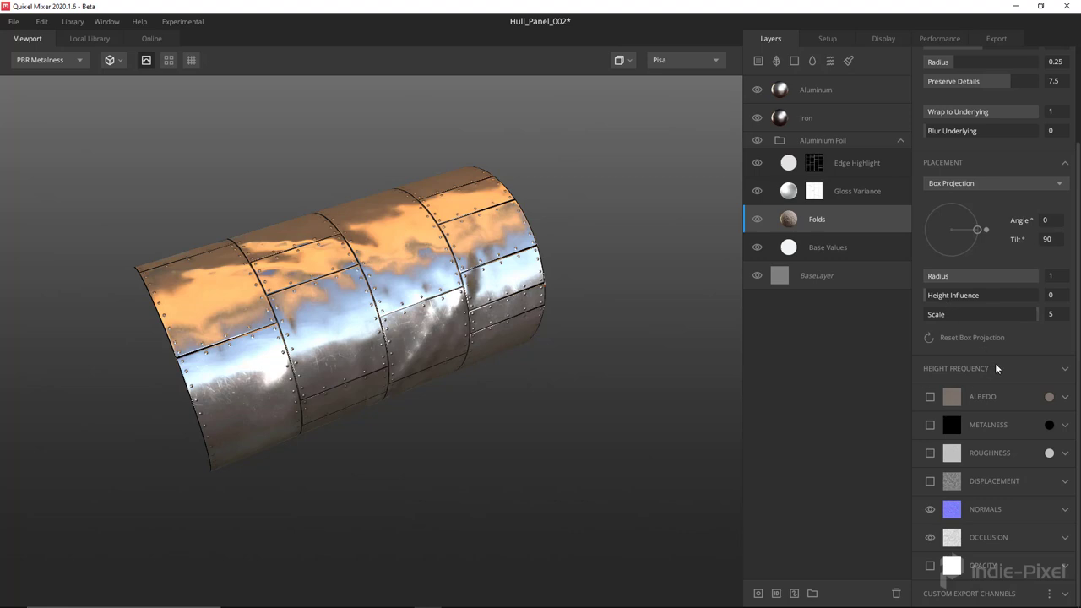
# - Lower the Folds normal strength to 0.393, then collapse the Aluminium Foil group
pyautogui.click(1065, 510)
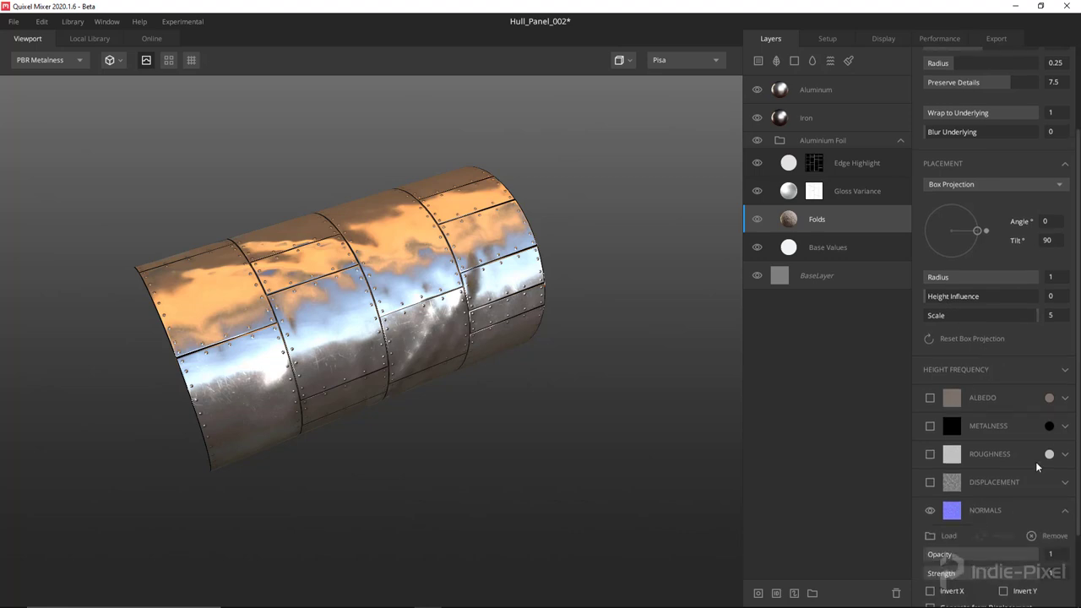
pyautogui.scroll(-2, 1036, 462)
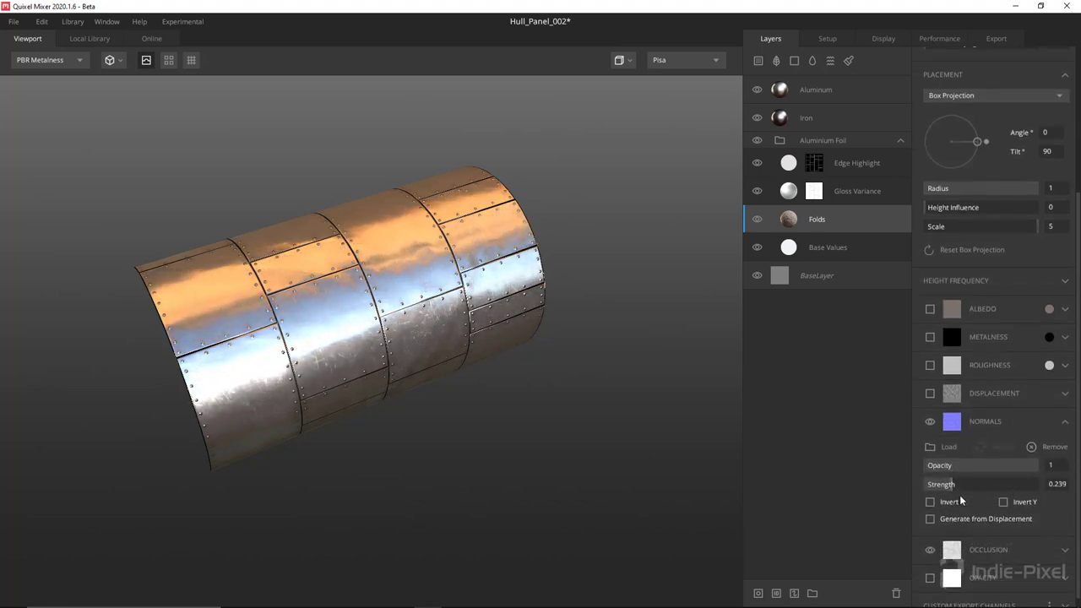
pyautogui.moveTo(955, 484); pyautogui.dragTo(971, 485)
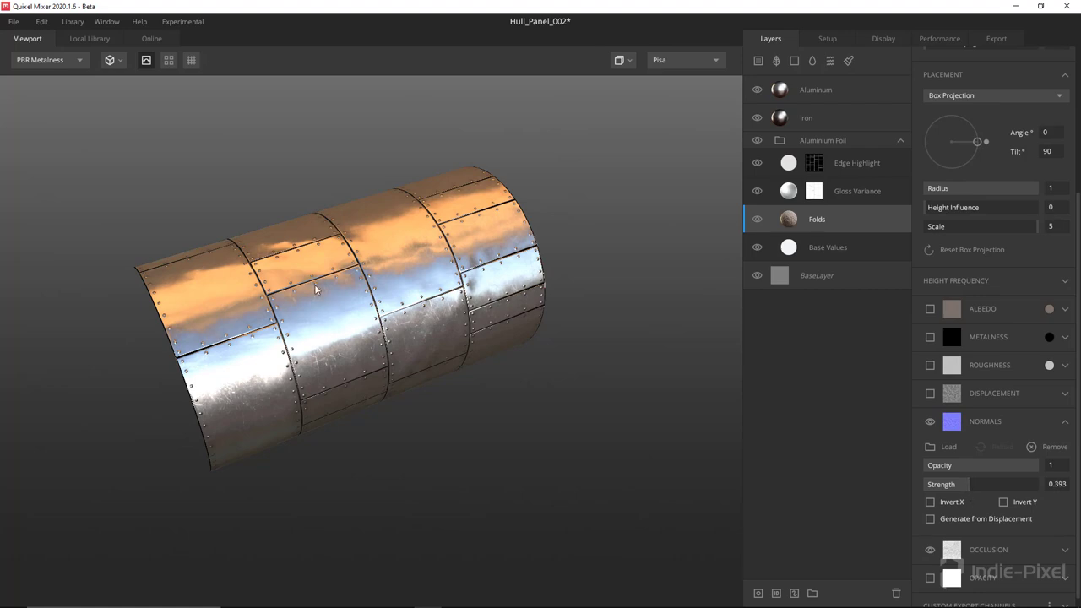
pyautogui.moveTo(315, 290); pyautogui.dragTo(414, 370)
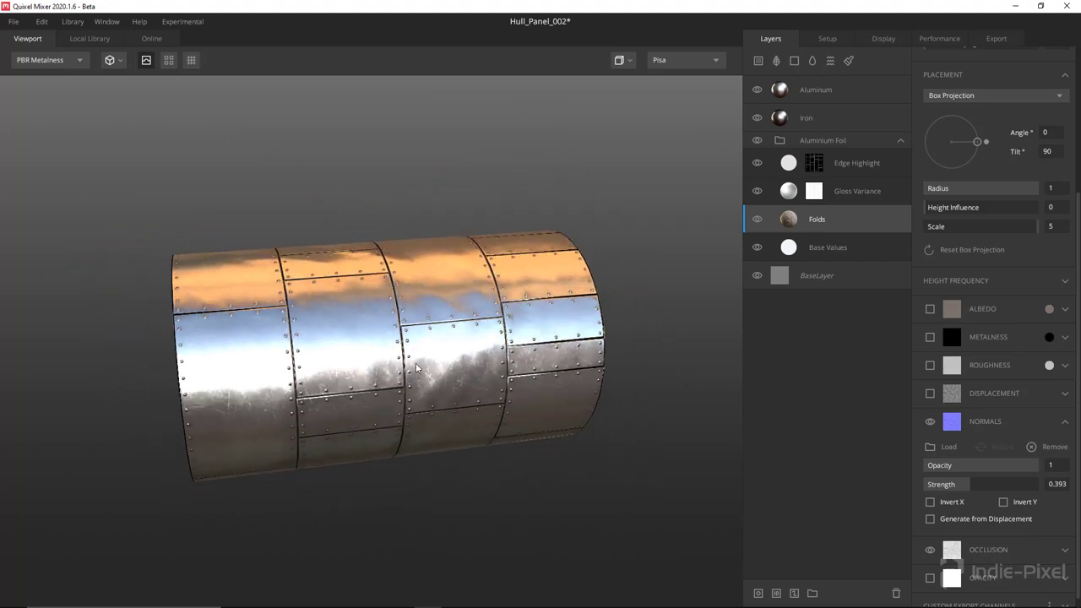
pyautogui.scroll(5, 416, 363)
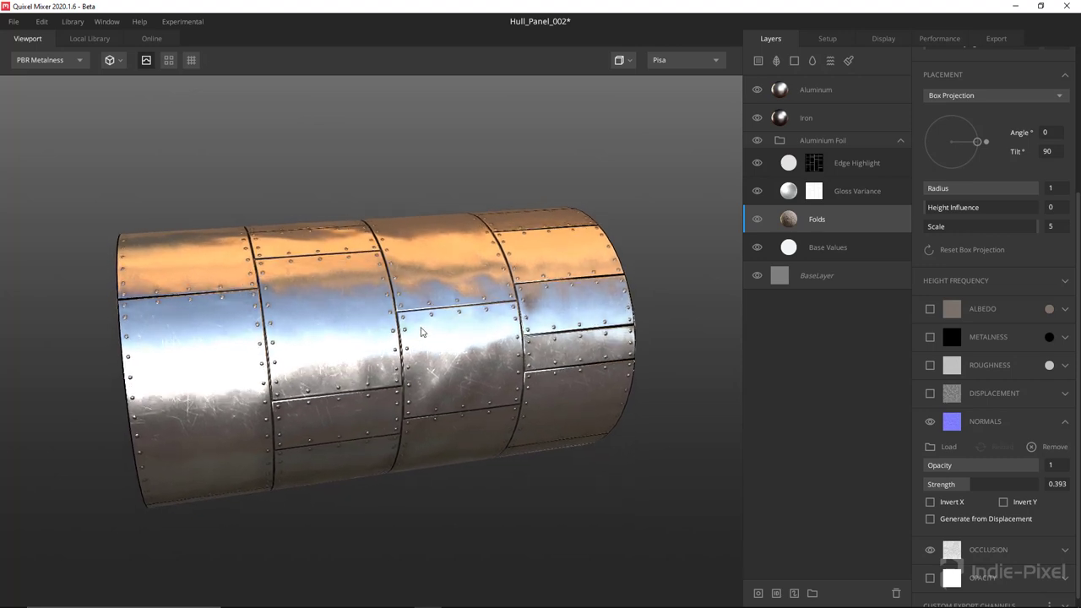
pyautogui.click(900, 140)
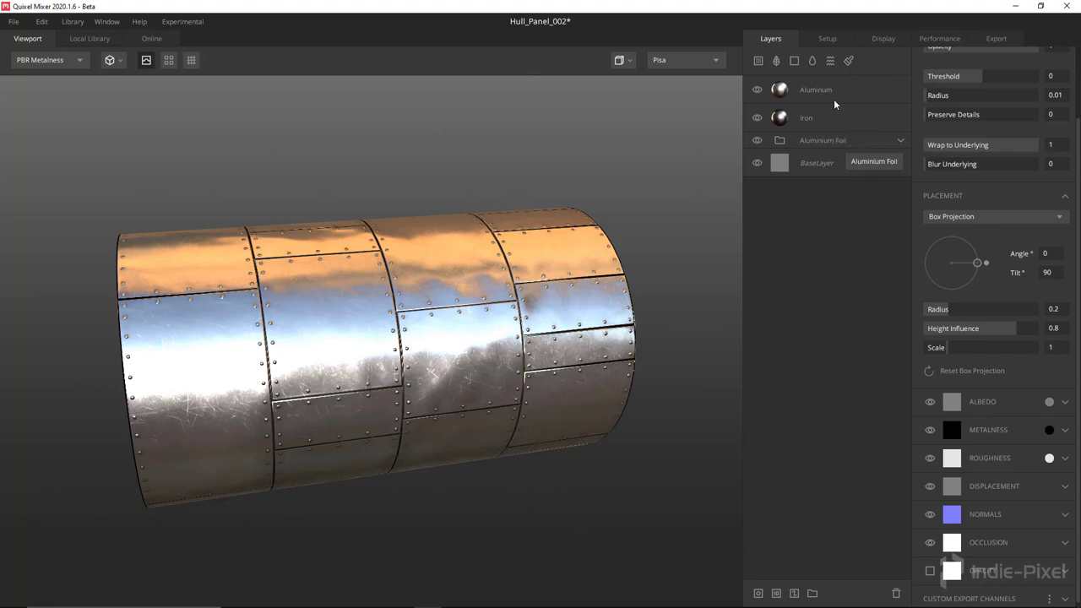
# - Move the Solid layer to the top of the stack above Aluminium Foil
pyautogui.click(810, 164)
pyautogui.click(901, 141)
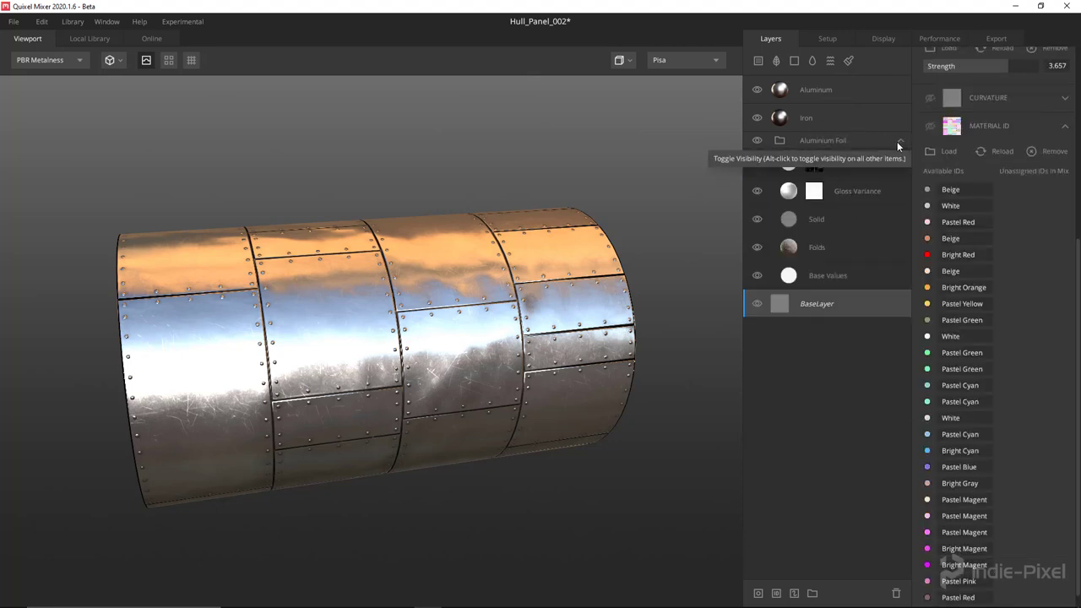
pyautogui.moveTo(831, 217); pyautogui.dragTo(824, 83)
pyautogui.click(900, 169)
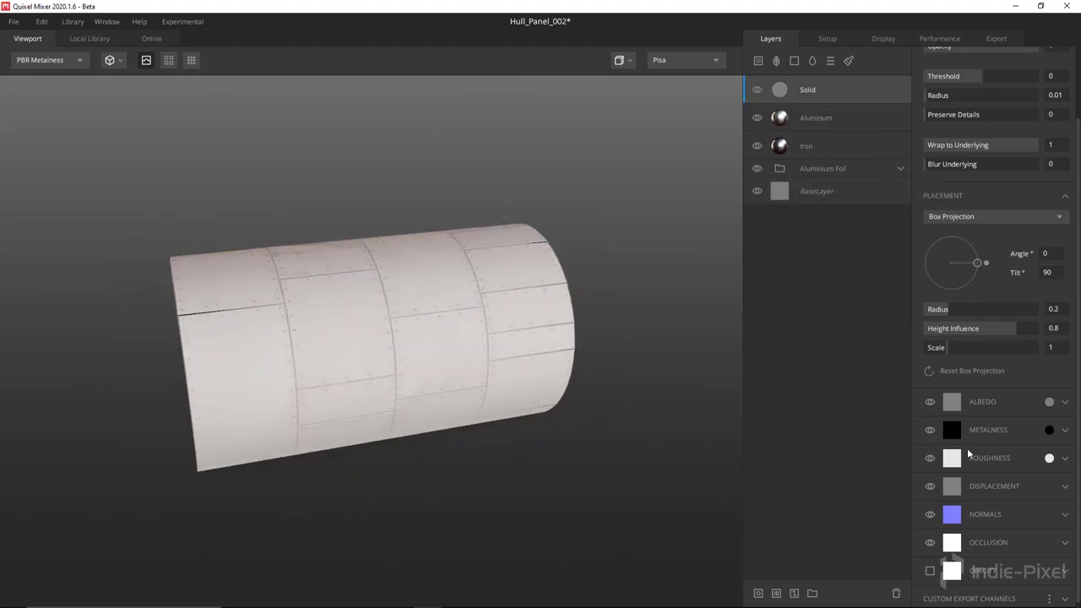
pyautogui.scroll(-1, 978, 444)
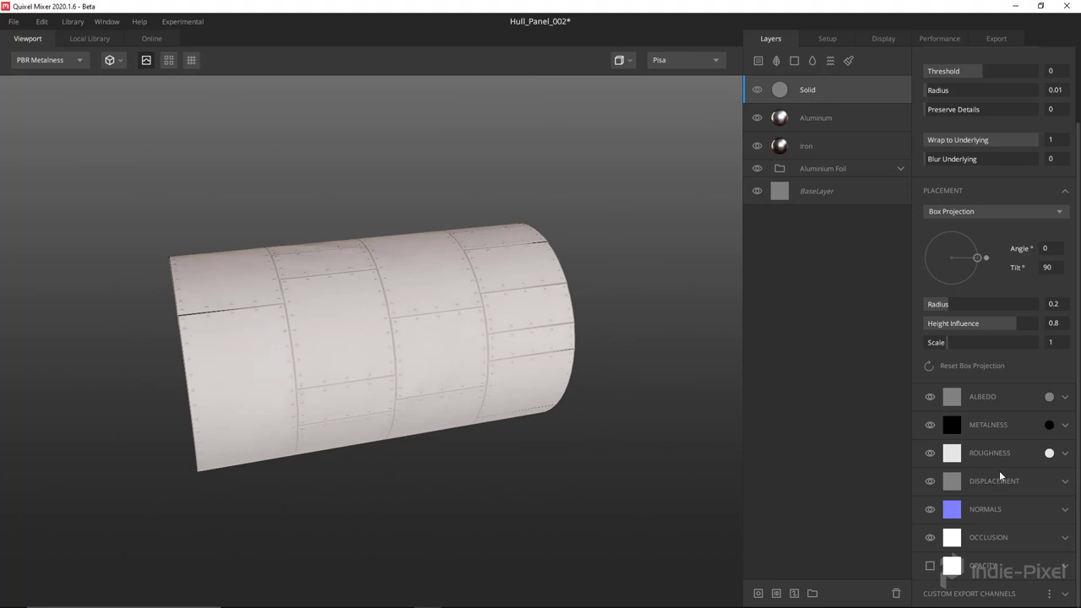
# - Give the Solid layer a dark brown albedo colour
pyautogui.click(1050, 396)
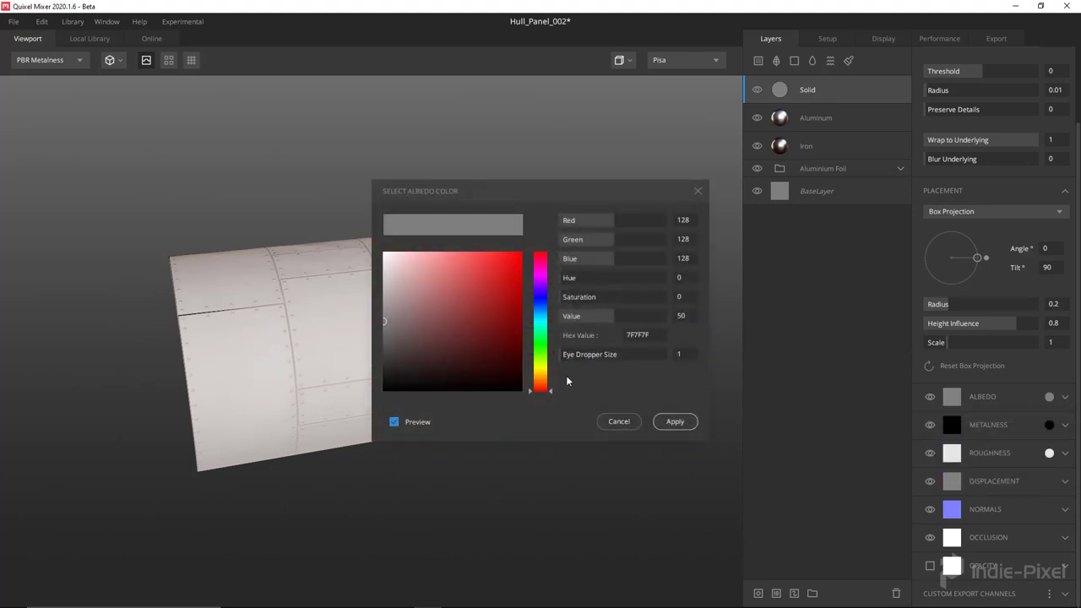
pyautogui.click(542, 381)
pyautogui.moveTo(545, 383); pyautogui.dragTo(546, 384)
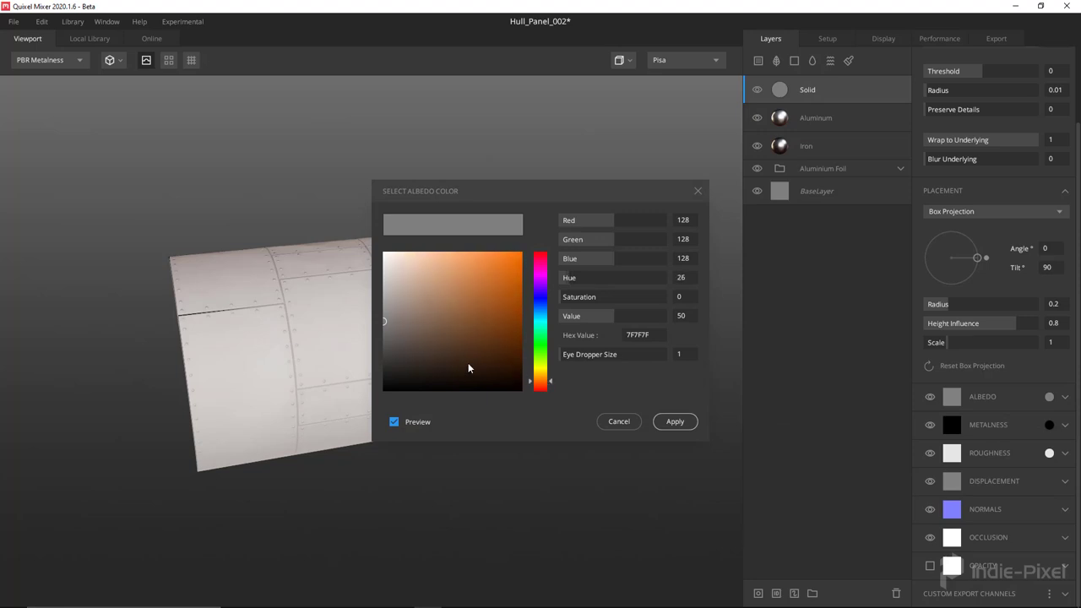
pyautogui.moveTo(468, 369); pyautogui.dragTo(454, 369)
pyautogui.click(671, 422)
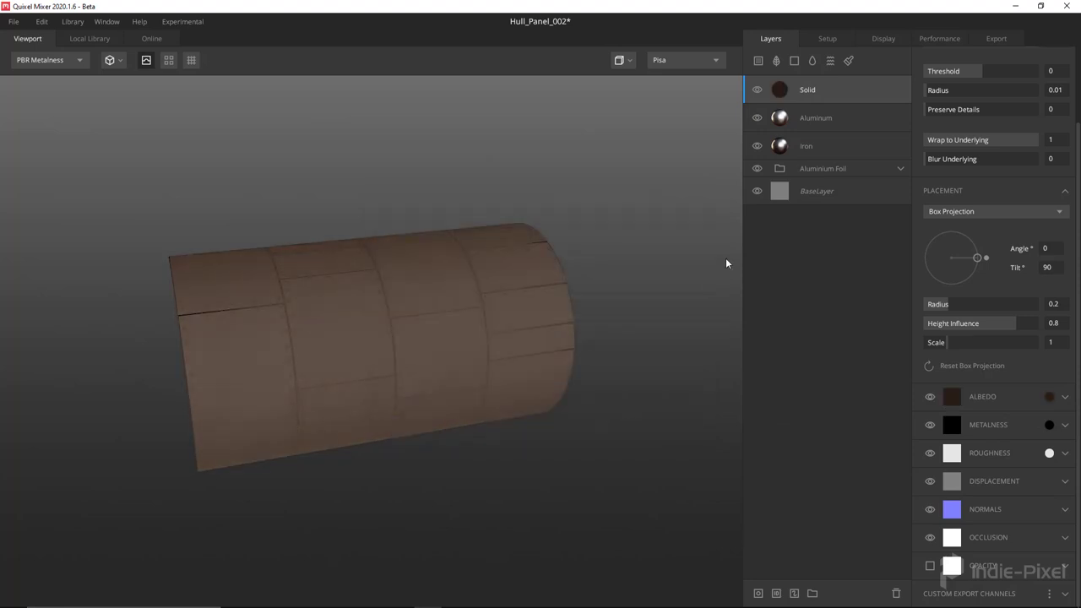
pyautogui.rightClick(825, 92)
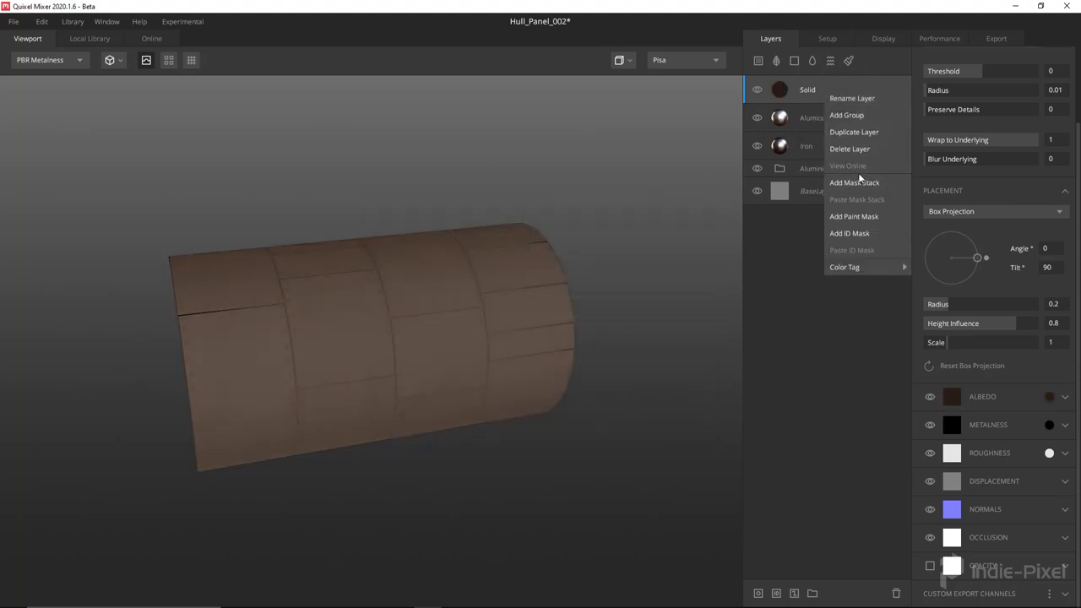
# - Add a Curvature mask to the Solid layer with Levels 0.508–0.69 and Tightness 0.398
pyautogui.click(859, 182)
pyautogui.click(928, 60)
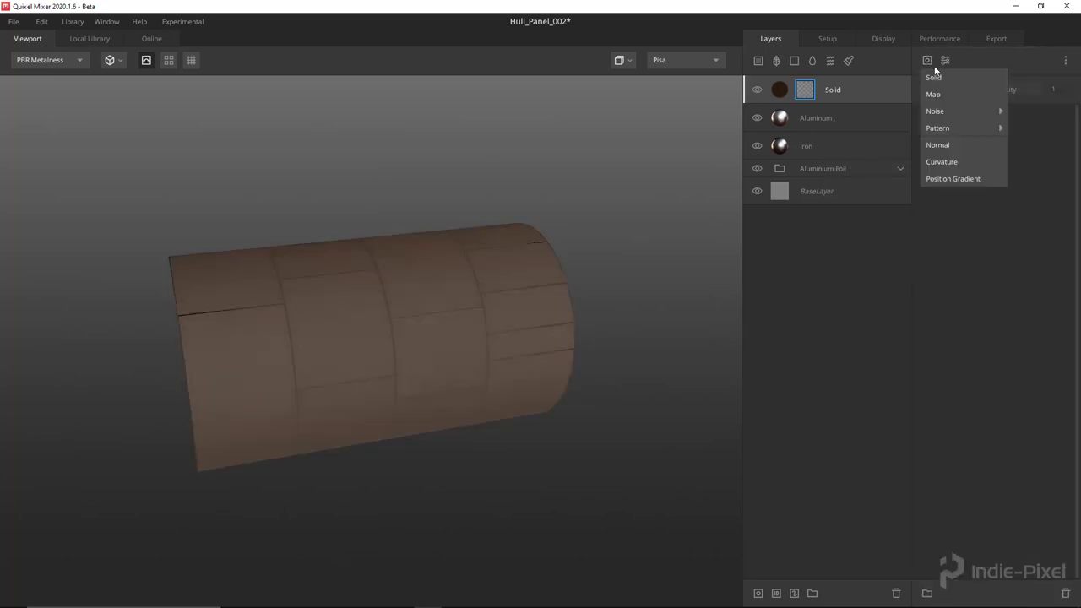
pyautogui.click(942, 161)
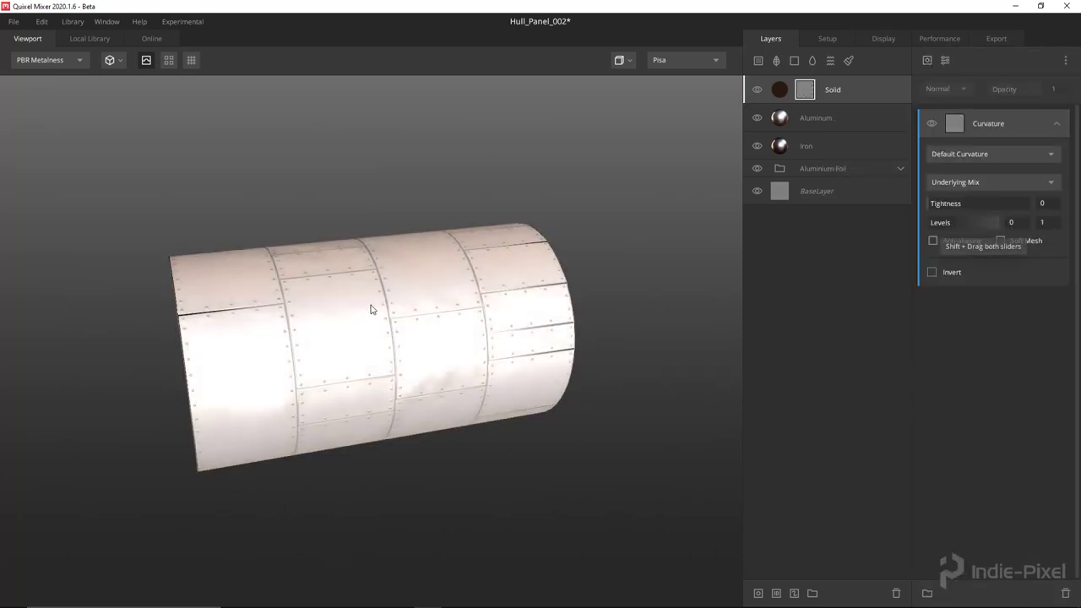
pyautogui.scroll(5, 447, 302)
pyautogui.moveTo(474, 342); pyautogui.dragTo(574, 338)
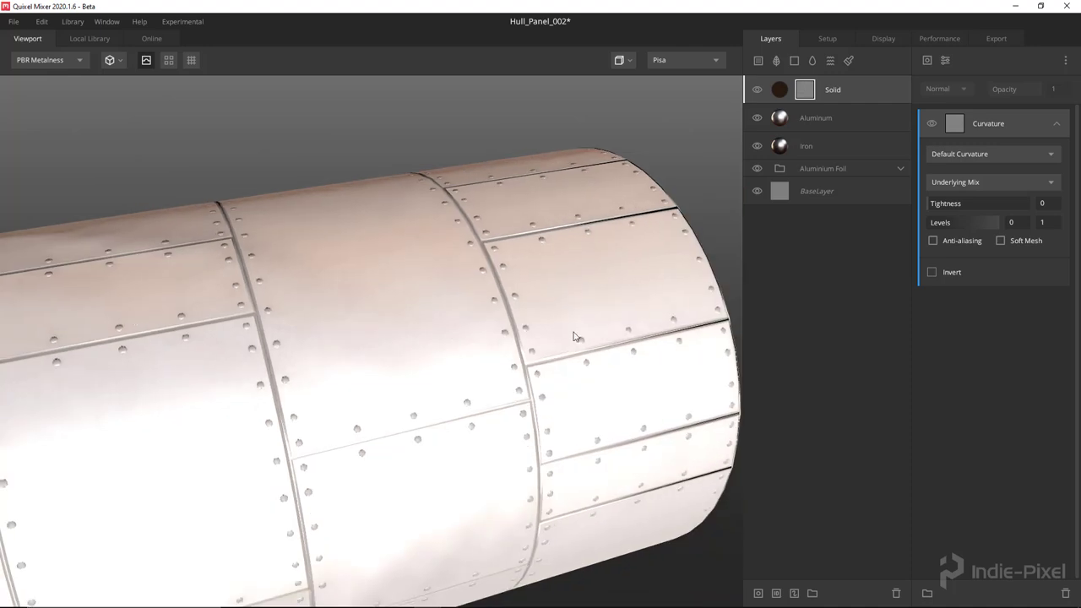
pyautogui.moveTo(928, 225)
pyautogui.mouseDown()
pyautogui.moveTo(980, 223)
pyautogui.moveTo(969, 231)
pyautogui.moveTo(952, 207)
pyautogui.moveTo(969, 209)
pyautogui.mouseUp()
pyautogui.scroll(-5, 422, 355)
pyautogui.moveTo(439, 338); pyautogui.dragTo(466, 373)
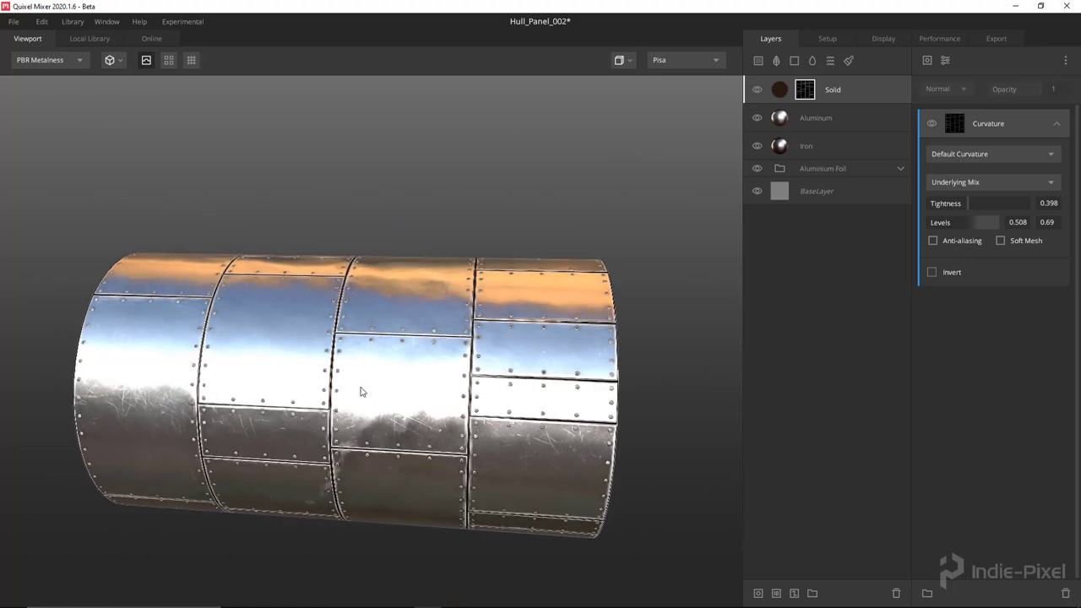
pyautogui.scroll(5, 361, 391)
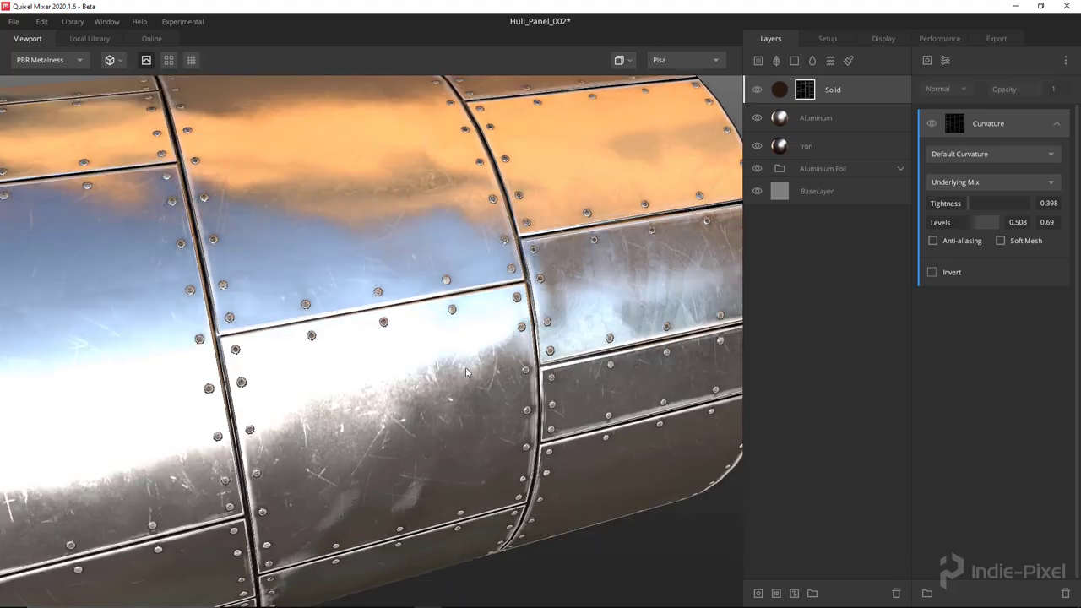
pyautogui.click(945, 60)
# - Add a Simplex noise mask component with Frequency 20 and Octaves 10
pyautogui.moveTo(936, 109)
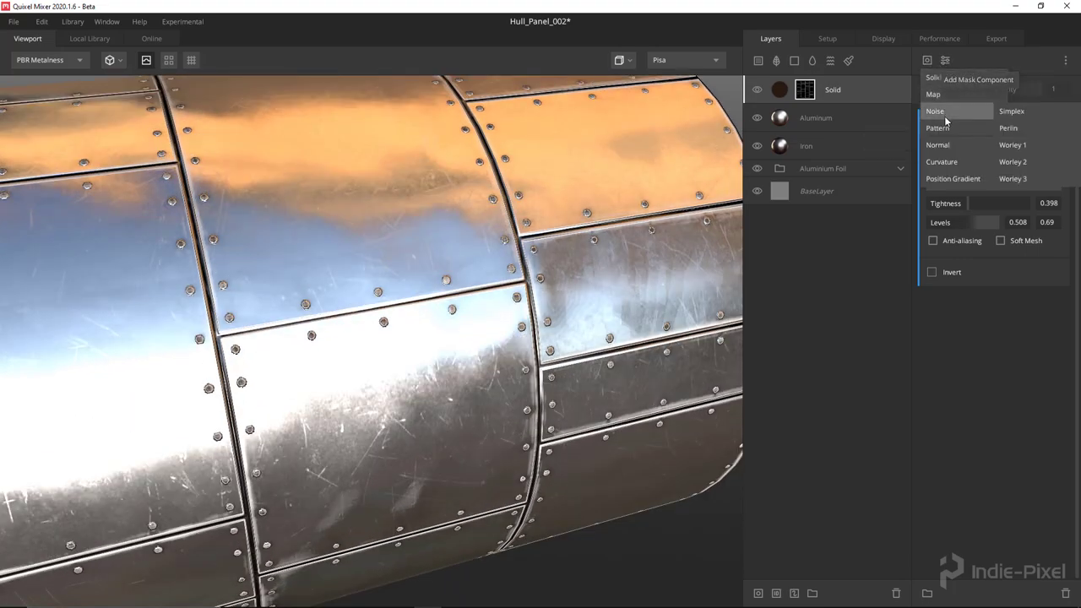
pyautogui.click(1005, 110)
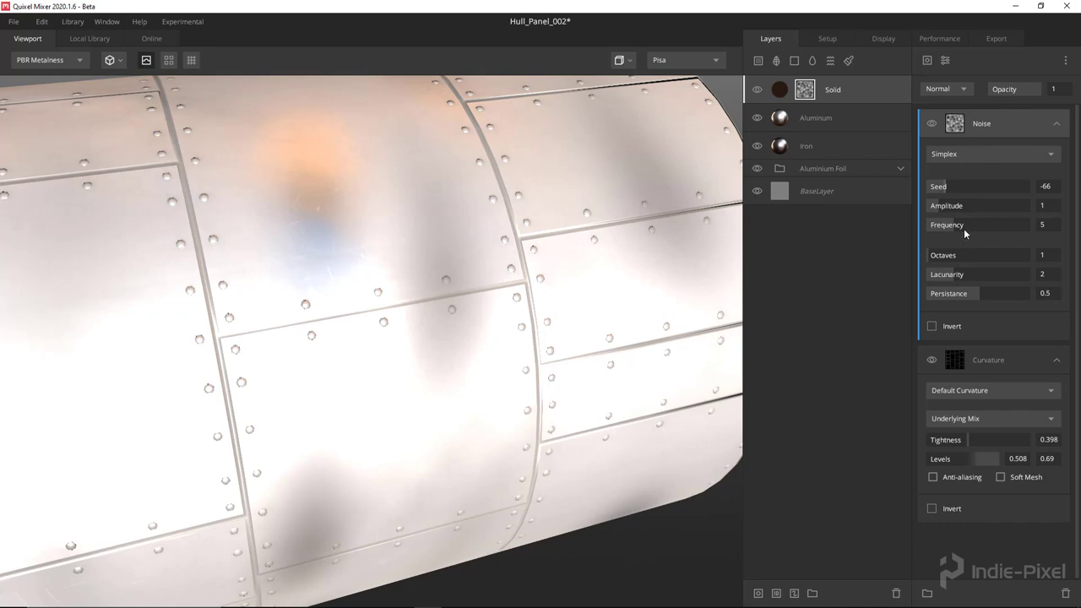
pyautogui.moveTo(964, 228); pyautogui.dragTo(1029, 225)
pyautogui.moveTo(939, 209)
pyautogui.mouseDown()
pyautogui.moveTo(1028, 206)
pyautogui.moveTo(943, 206)
pyautogui.mouseUp()
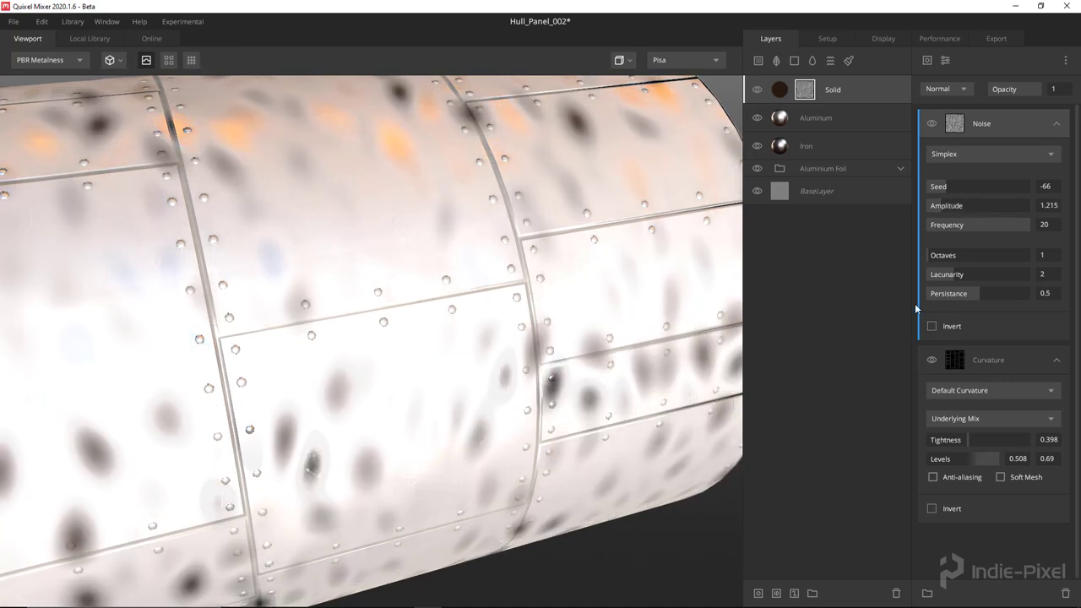
pyautogui.moveTo(940, 262); pyautogui.dragTo(1004, 299)
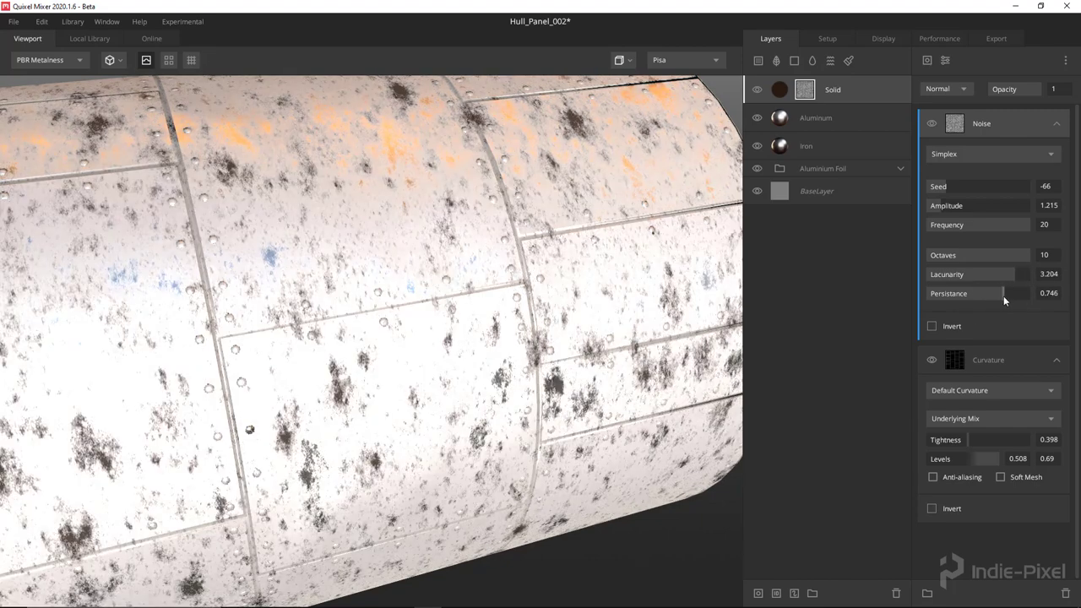
# - Set the noise blend mode to Multiply and raise Amplitude to about 9.282
pyautogui.click(963, 90)
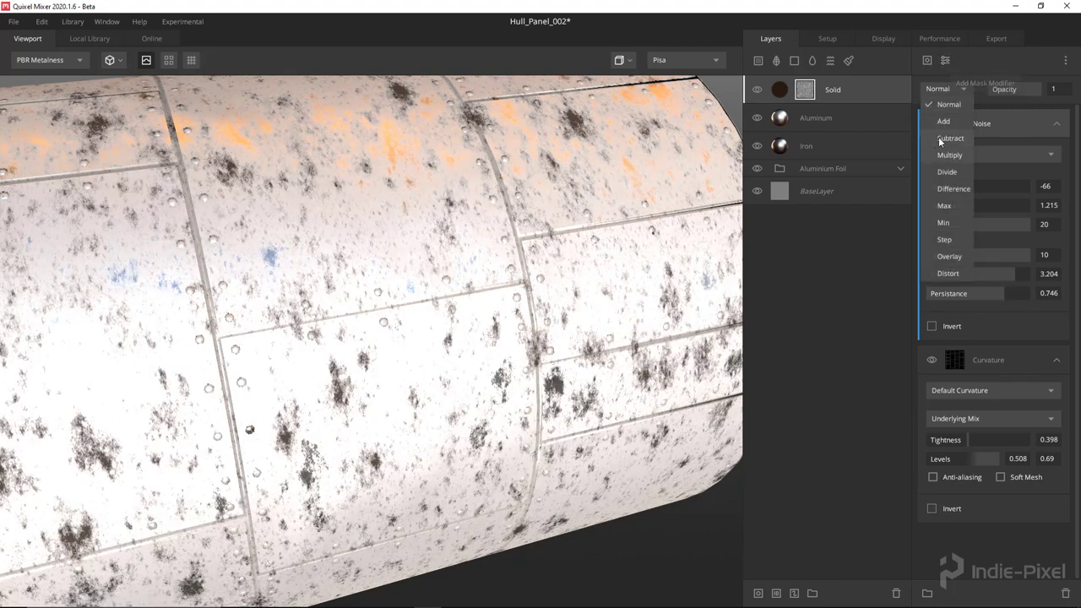
pyautogui.click(950, 154)
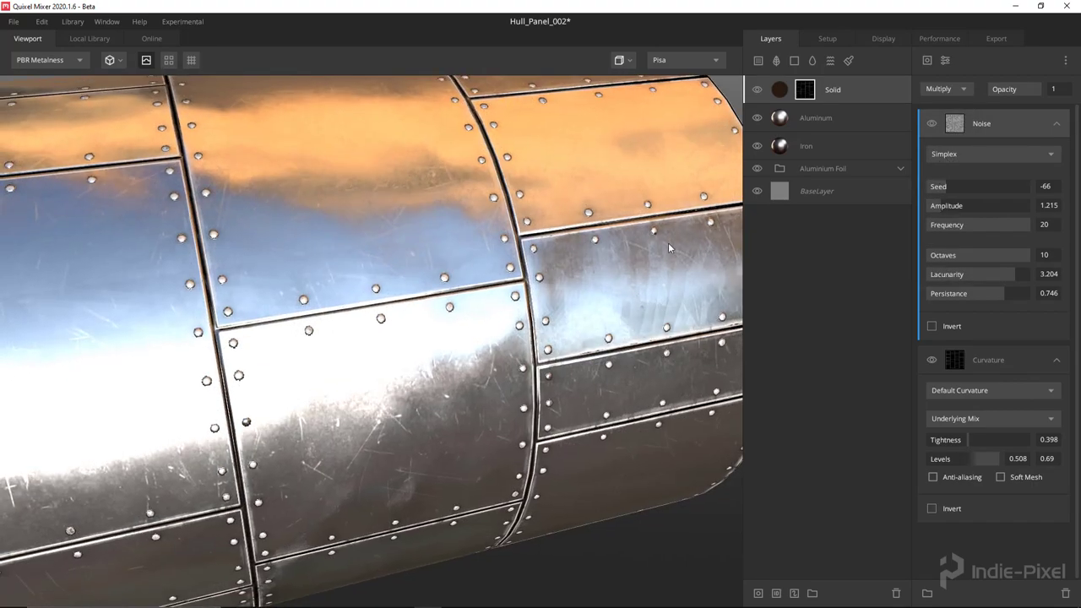
pyautogui.moveTo(971, 208); pyautogui.dragTo(997, 207)
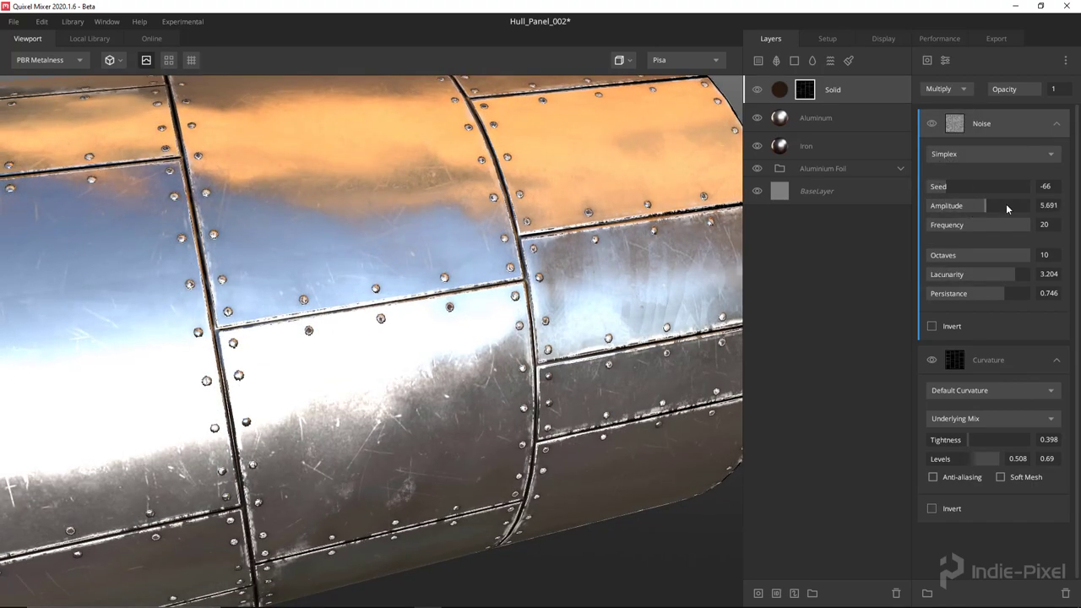
pyautogui.scroll(-3, 375, 262)
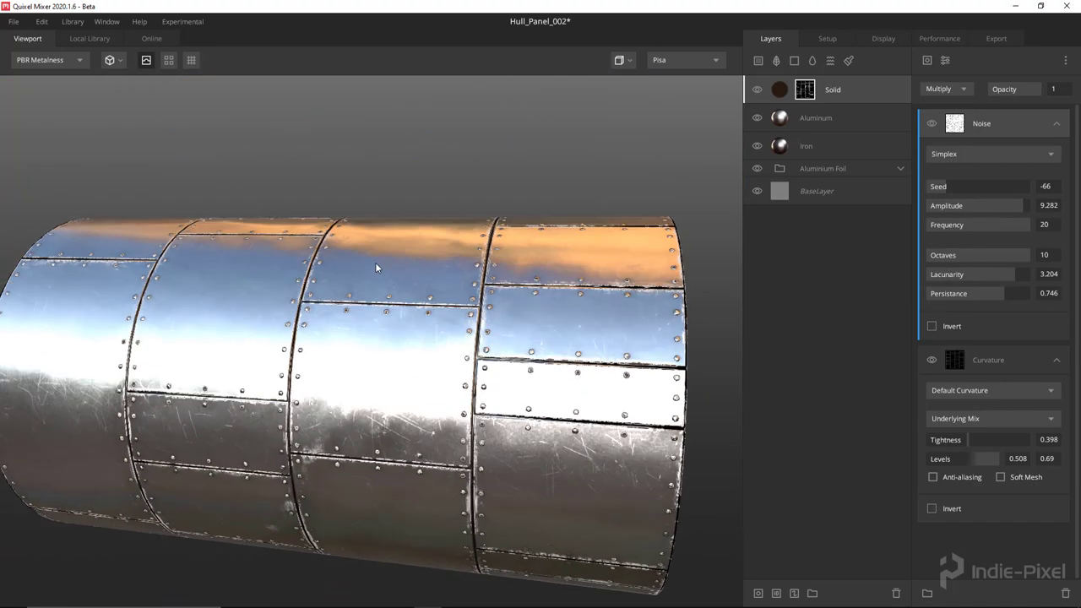
pyautogui.moveTo(375, 261); pyautogui.dragTo(516, 330)
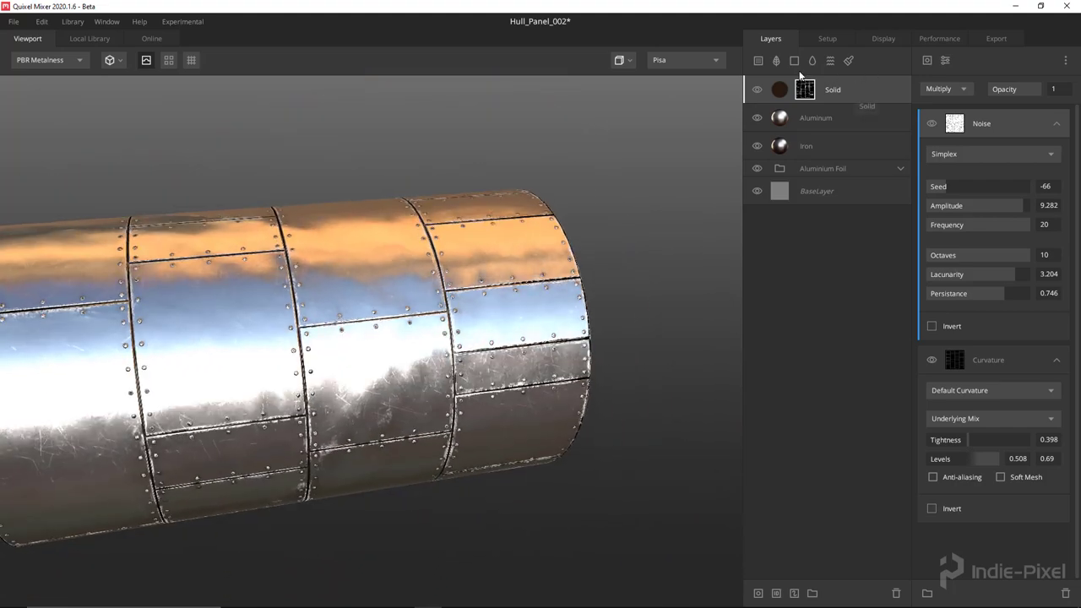
# - Turn off the brown Solid layer's Metalness channel and check the hull from new angles
pyautogui.click(783, 89)
pyautogui.scroll(-1, 977, 434)
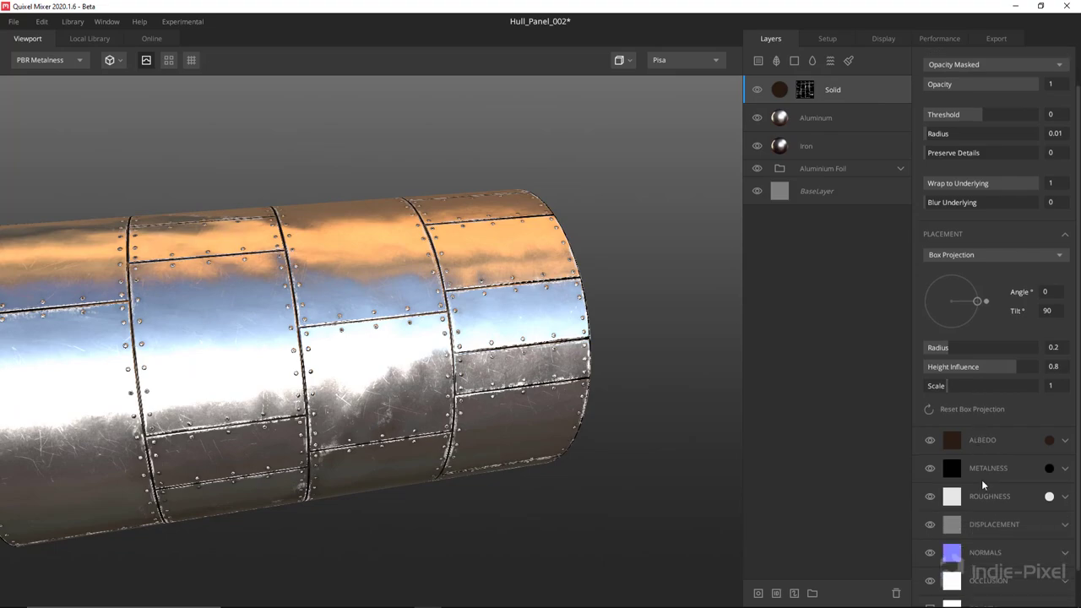
pyautogui.moveTo(439, 279); pyautogui.dragTo(427, 168)
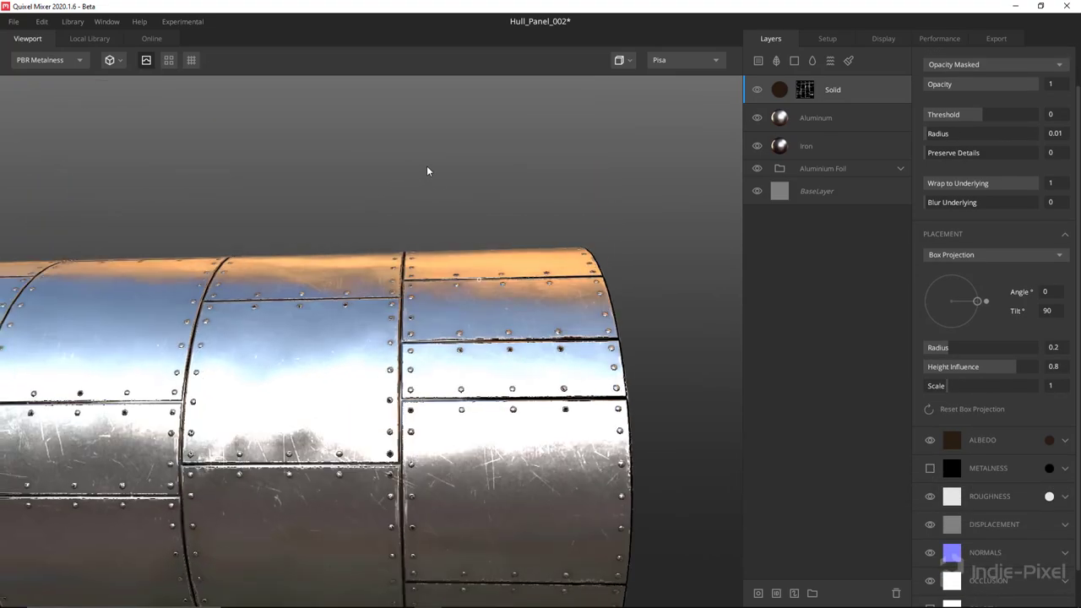
pyautogui.scroll(-5, 415, 400)
pyautogui.scroll(2, 333, 370)
pyautogui.scroll(3, 333, 369)
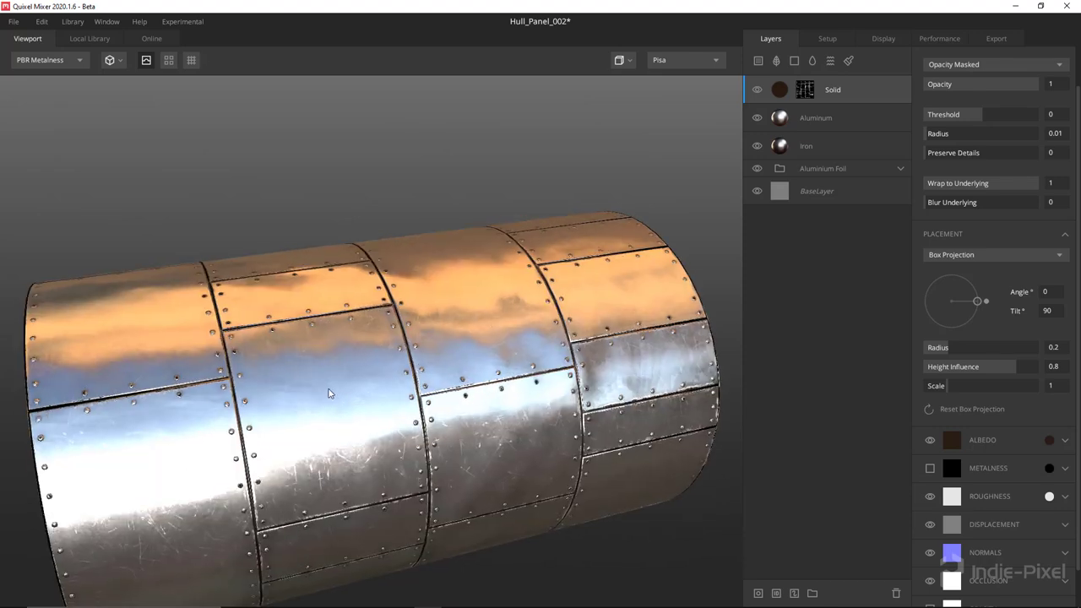
pyautogui.scroll(-2, 333, 369)
pyautogui.moveTo(333, 369); pyautogui.dragTo(447, 288)
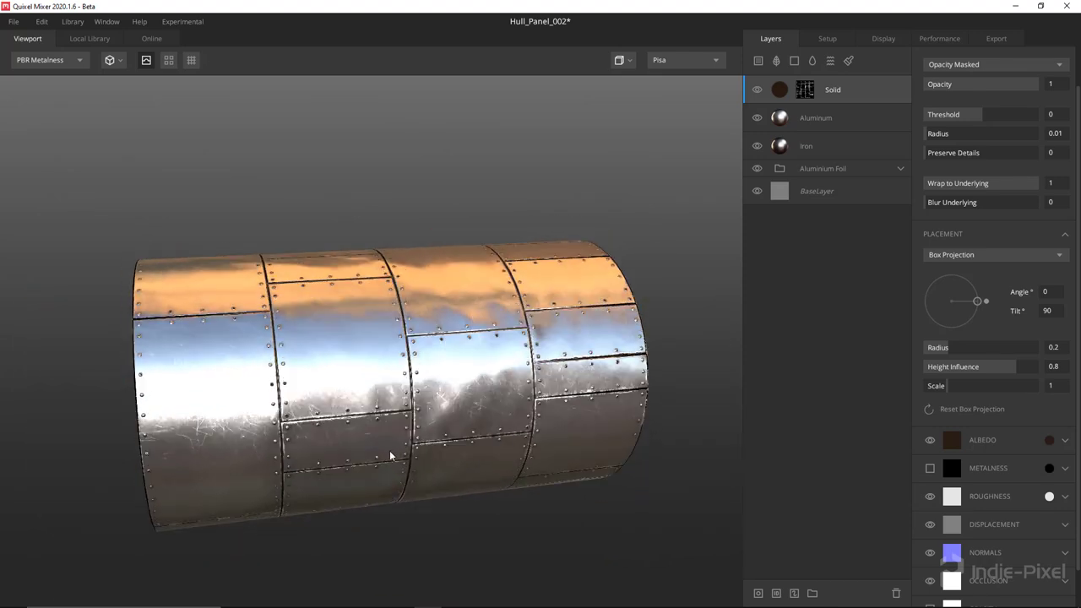
pyautogui.moveTo(421, 436); pyautogui.dragTo(383, 405)
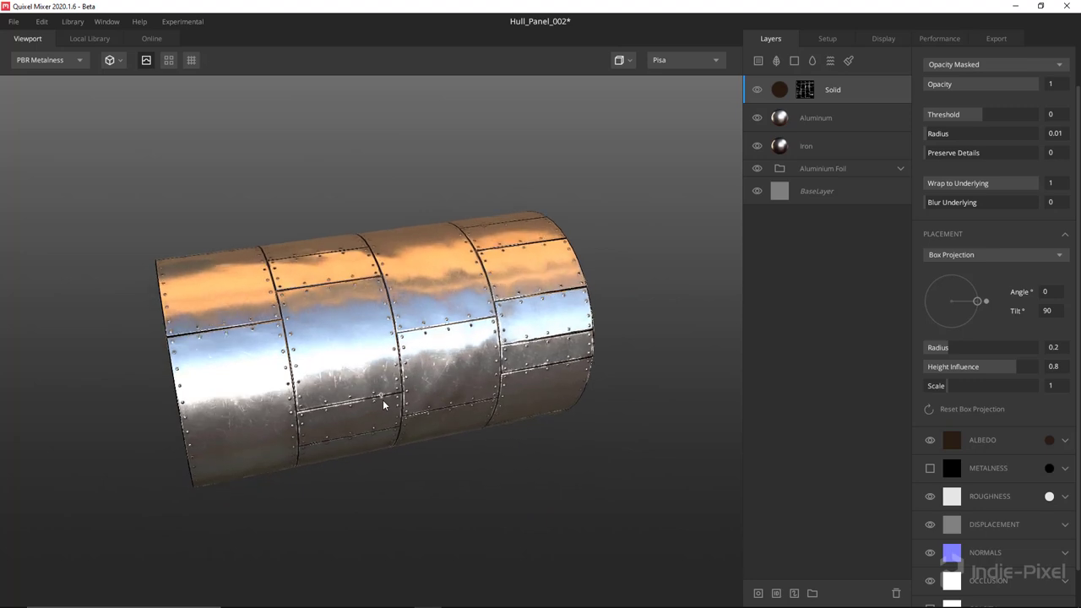
# - Add a new Solid layer on top with a near-black 0D0D0C albedo
pyautogui.click(800, 61)
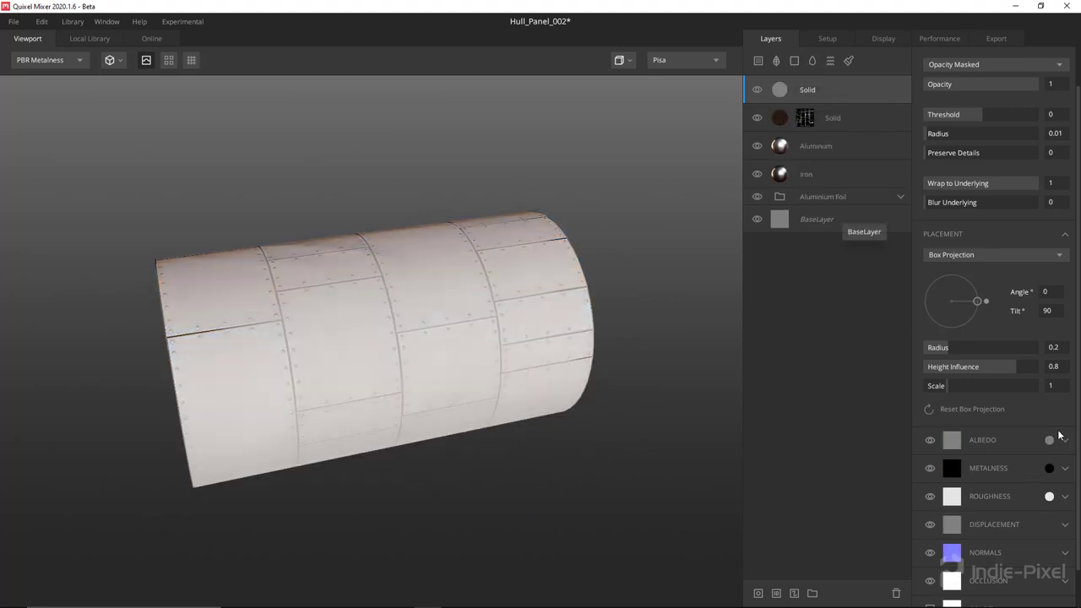
pyautogui.click(1049, 441)
pyautogui.click(508, 375)
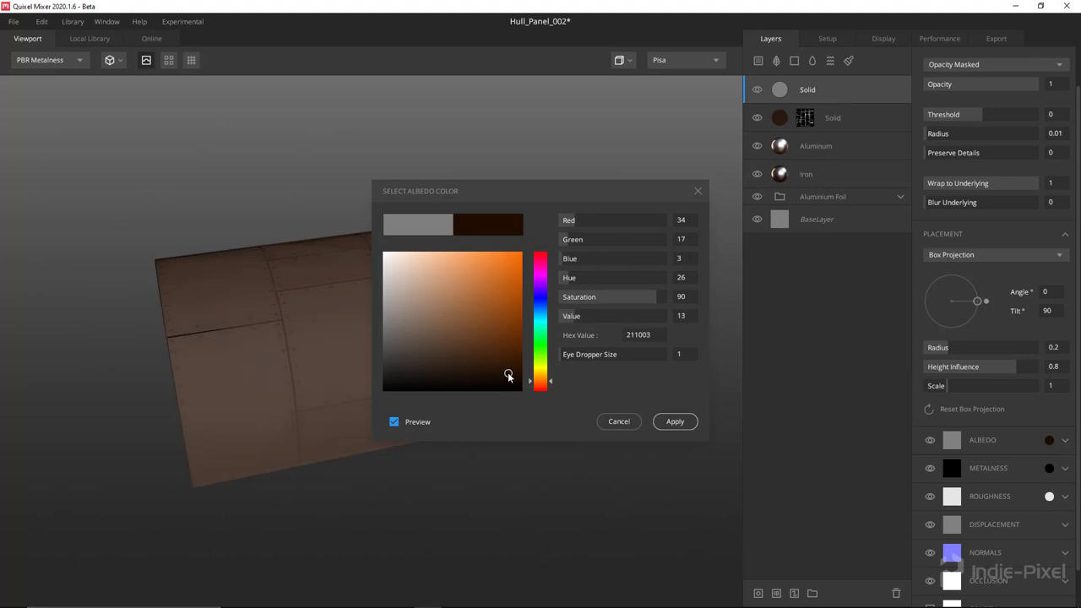
pyautogui.moveTo(455, 385); pyautogui.dragTo(388, 386)
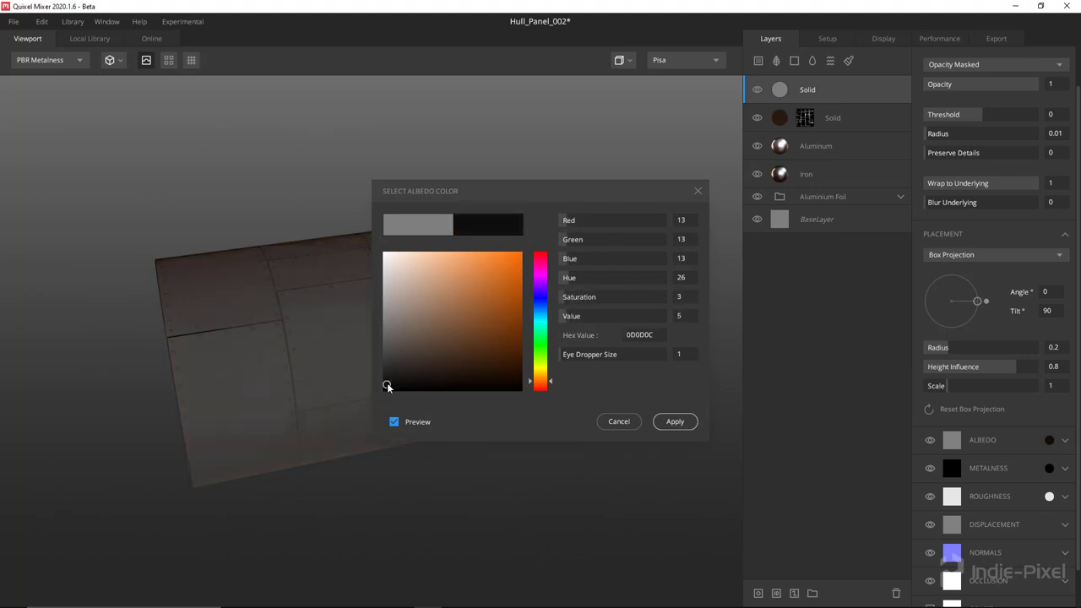
pyautogui.click(616, 424)
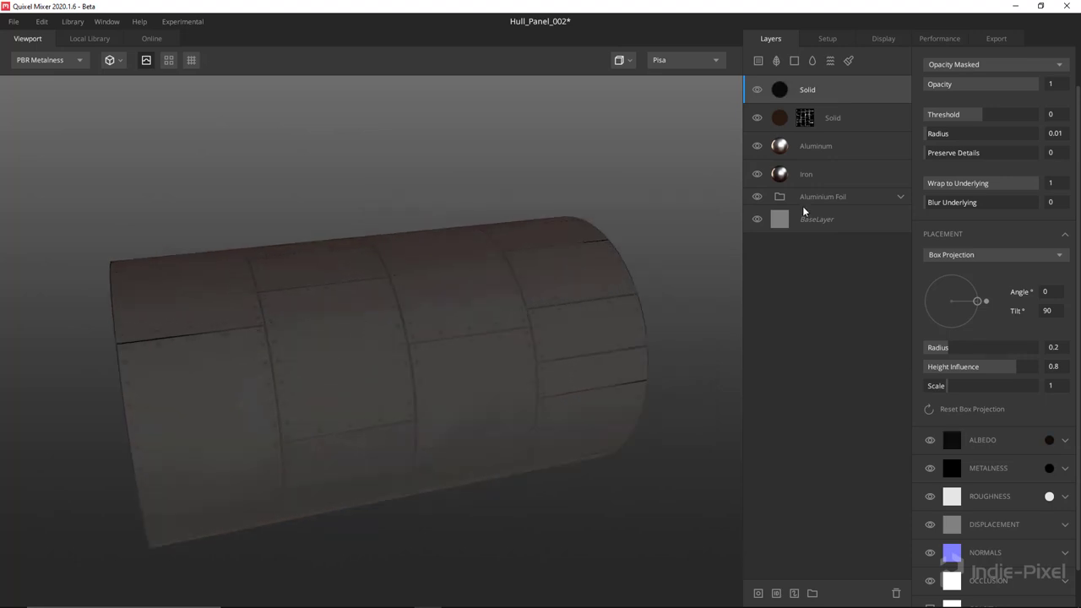
# - Add a Material ID mask to the near-black layer, ticking extra panel colours such as Bright Magenta
pyautogui.rightClick(807, 90)
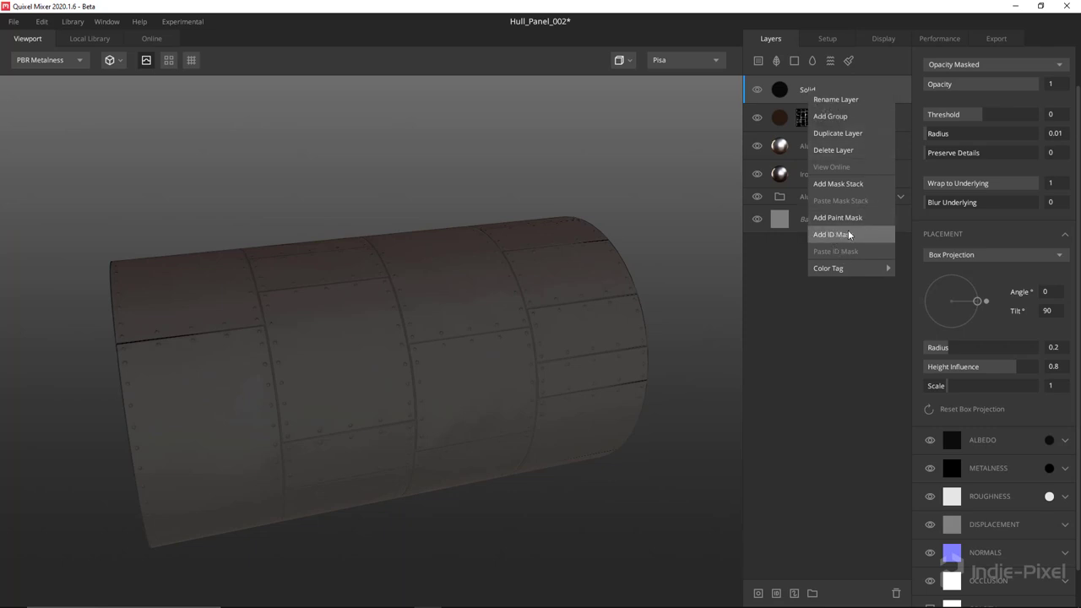
pyautogui.click(841, 235)
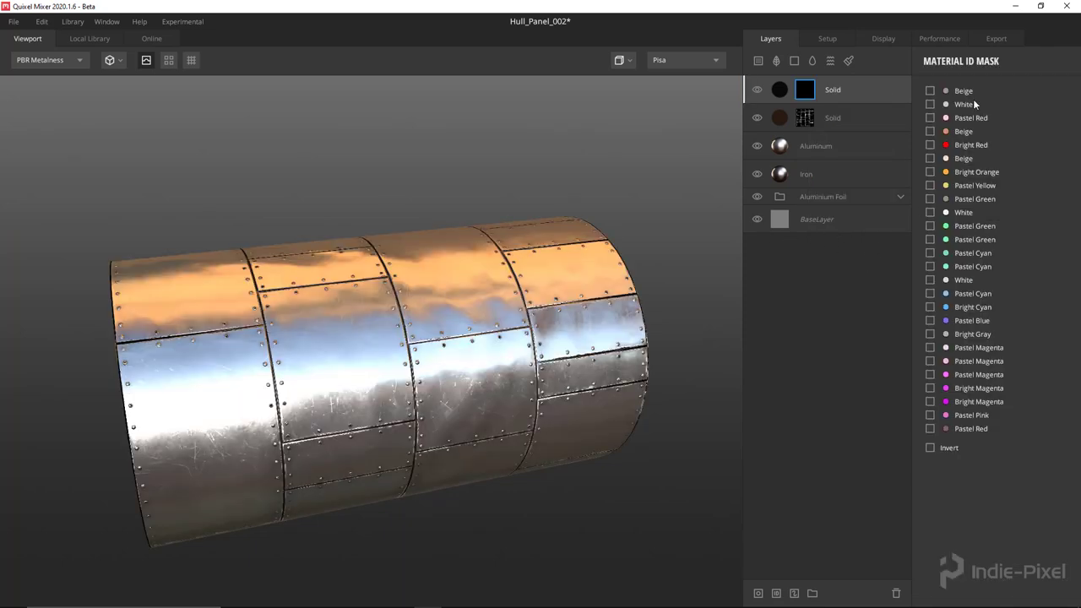
pyautogui.click(931, 132)
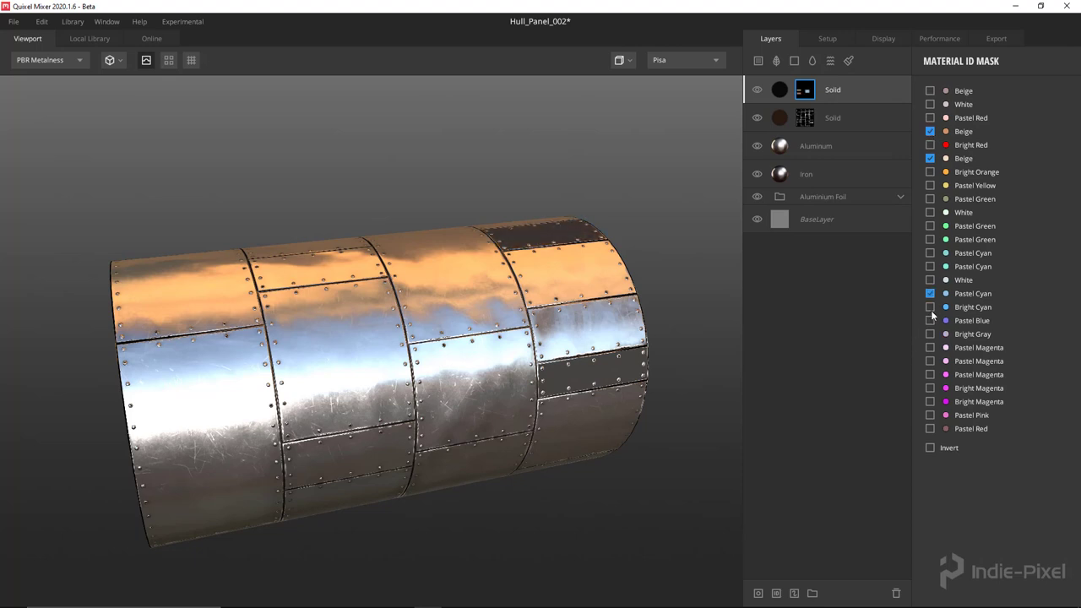
pyautogui.click(931, 362)
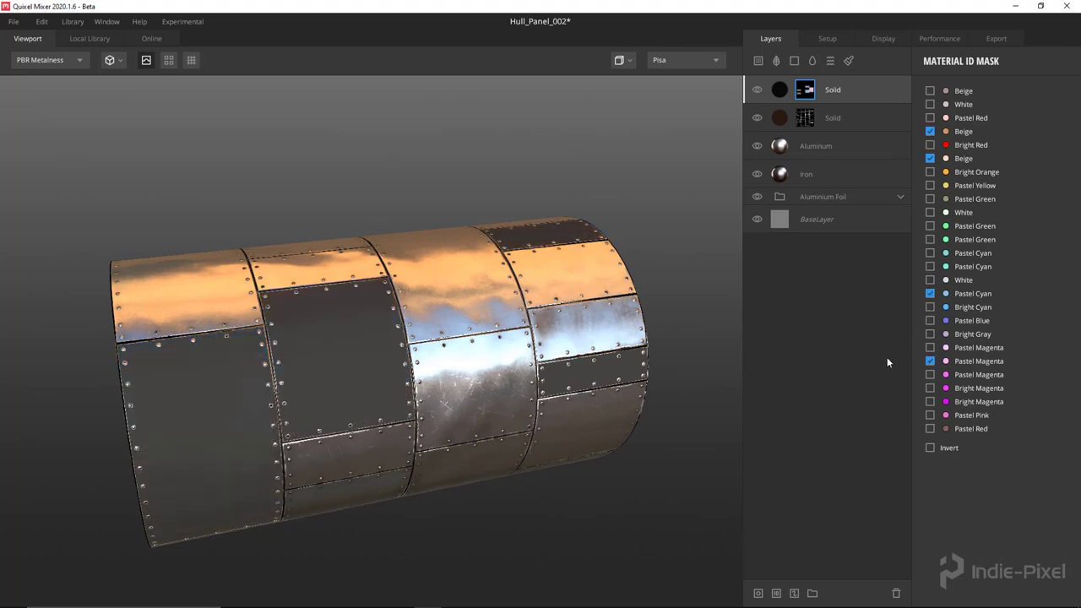
pyautogui.click(931, 362)
pyautogui.click(930, 389)
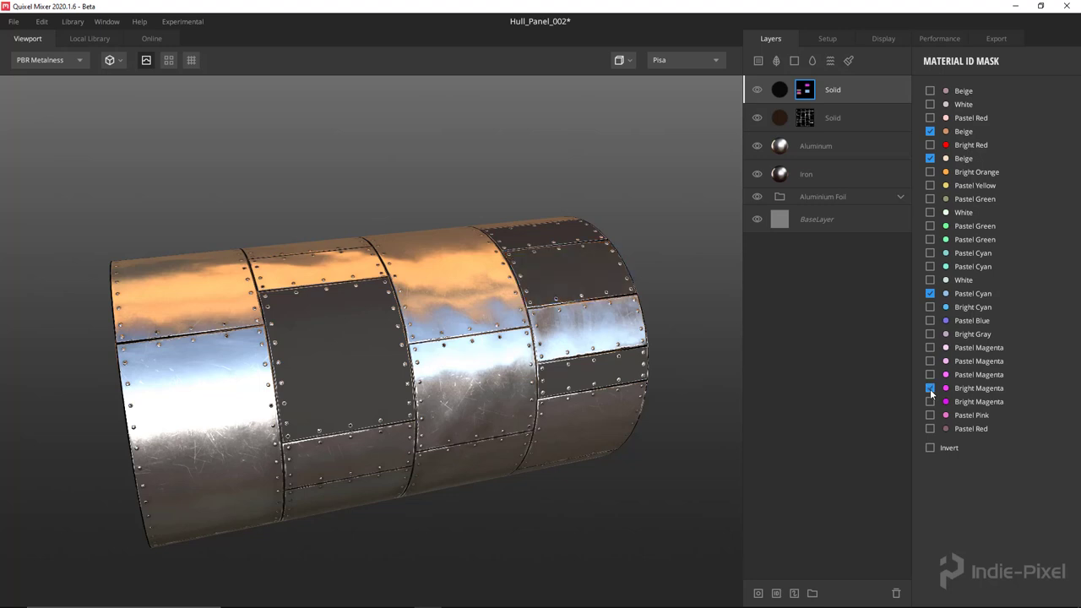
pyautogui.moveTo(582, 364); pyautogui.dragTo(511, 355)
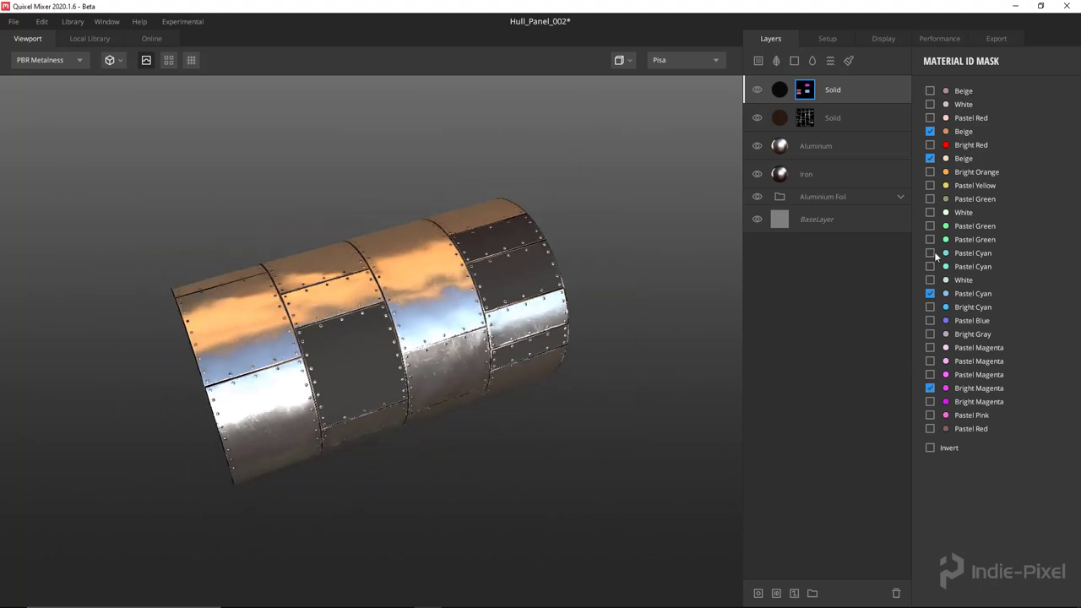
pyautogui.moveTo(680, 321); pyautogui.dragTo(525, 280)
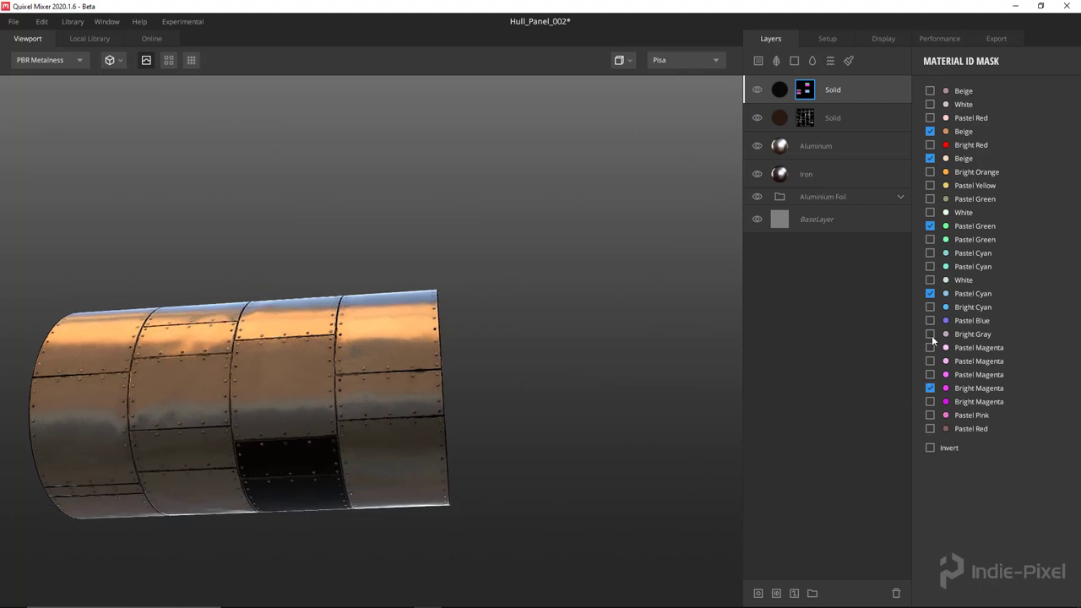
pyautogui.moveTo(365, 348); pyautogui.dragTo(285, 372)
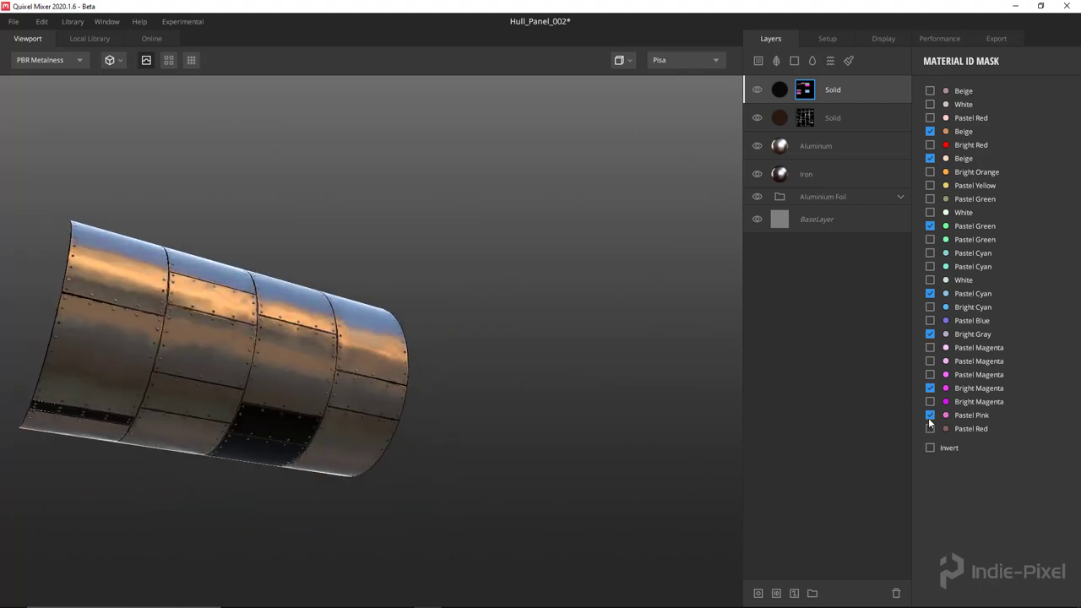
pyautogui.moveTo(405, 363)
pyautogui.mouseDown()
pyautogui.moveTo(277, 407)
pyautogui.moveTo(425, 323)
pyautogui.moveTo(504, 374)
pyautogui.moveTo(417, 292)
pyautogui.moveTo(415, 366)
pyautogui.moveTo(440, 383)
pyautogui.moveTo(371, 385)
pyautogui.moveTo(392, 362)
pyautogui.mouseUp()
pyautogui.scroll(3, 392, 361)
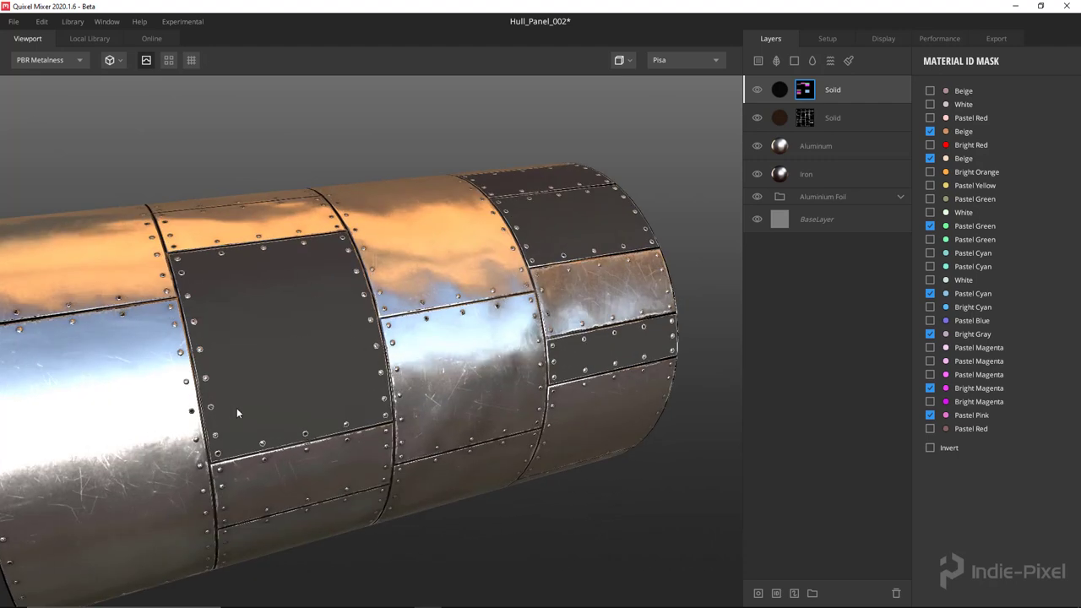
pyautogui.scroll(-5, 316, 391)
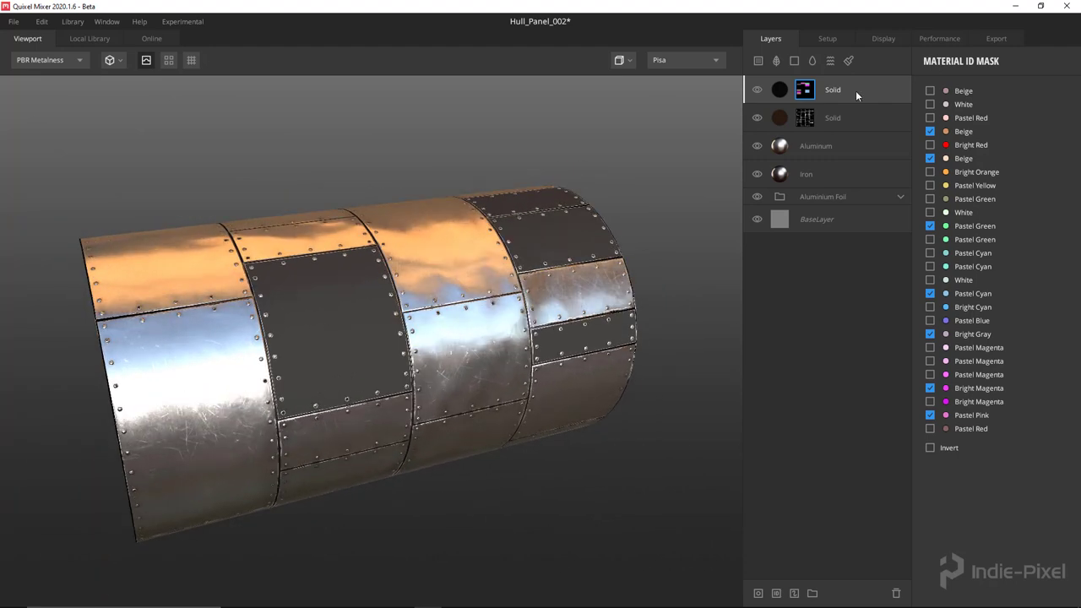
# - Copy the second Solid layer's noise and curvature mask stack onto the top Solid layer
pyautogui.click(804, 121)
pyautogui.rightClick(805, 120)
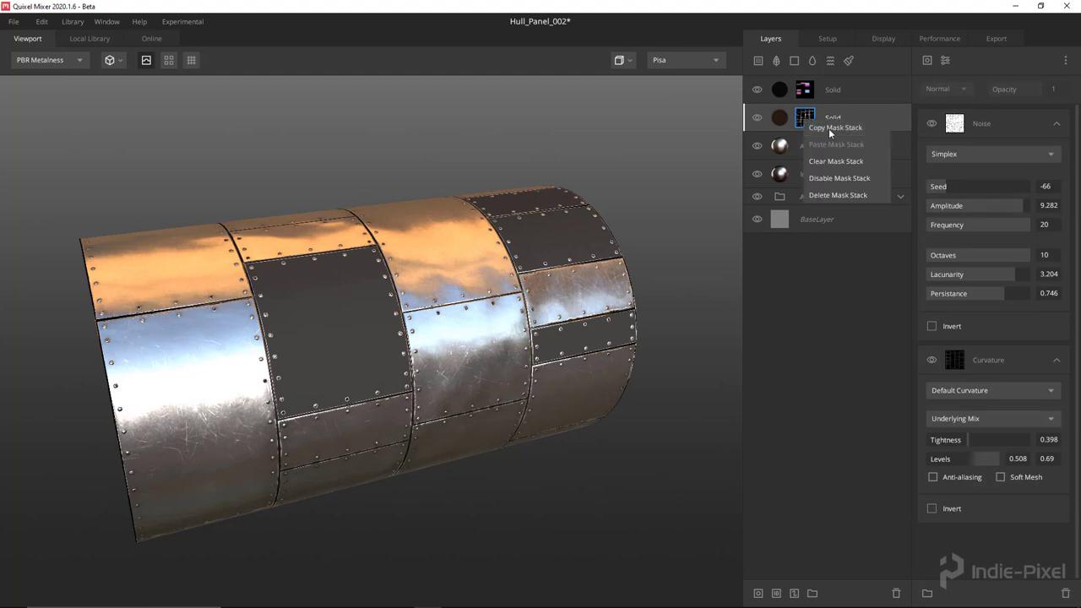
pyautogui.click(831, 127)
pyautogui.click(839, 90)
pyautogui.rightClick(839, 90)
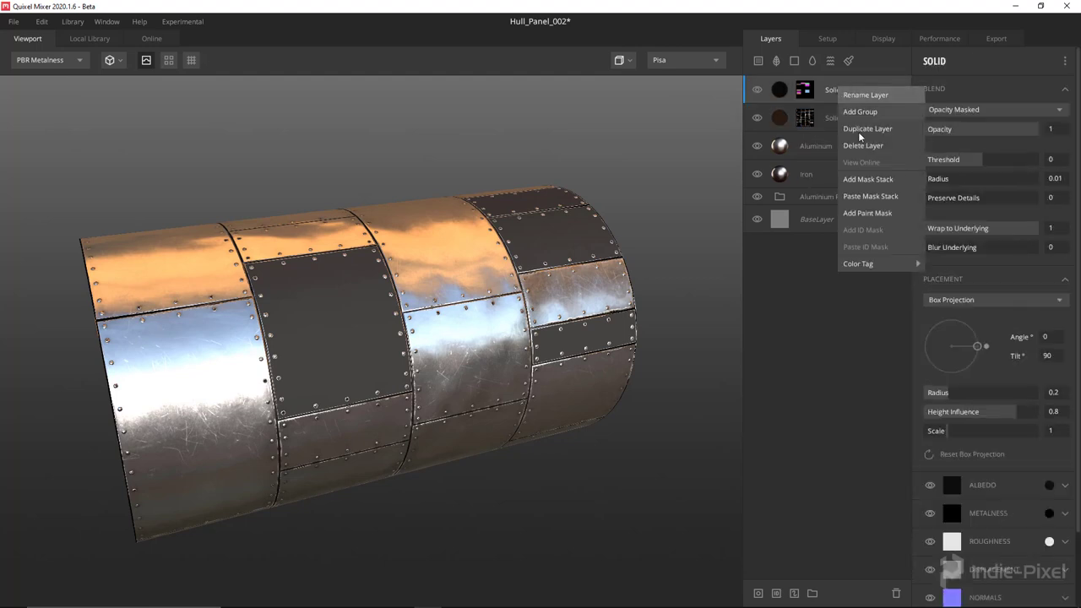
pyautogui.click(869, 198)
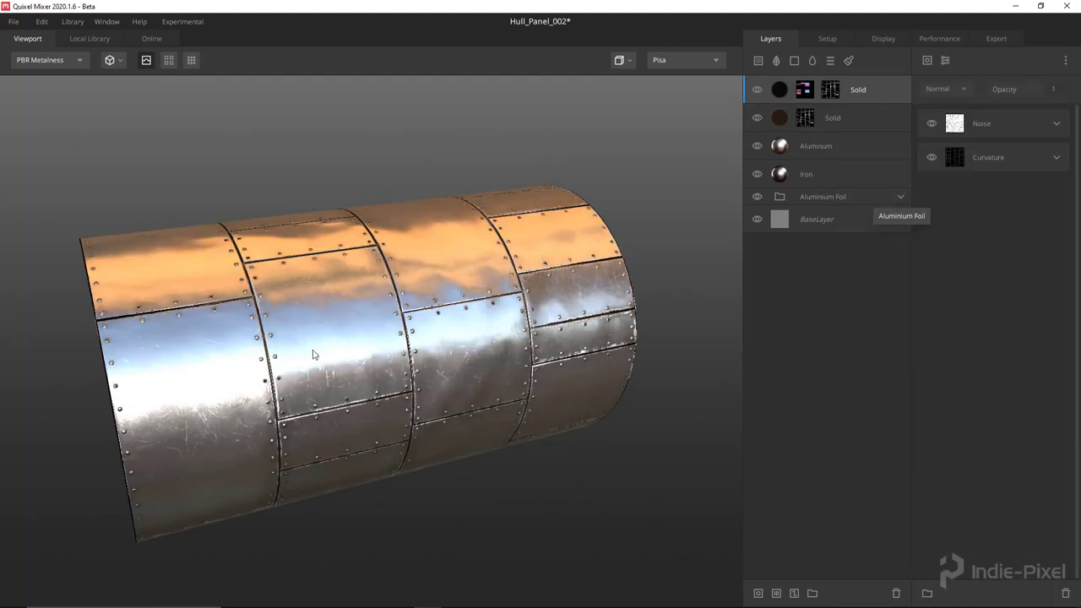
# - Add an Invert modifier to the pasted mask and orbit the hull side-on to check it
pyautogui.scroll(2, 316, 332)
pyautogui.click(928, 61)
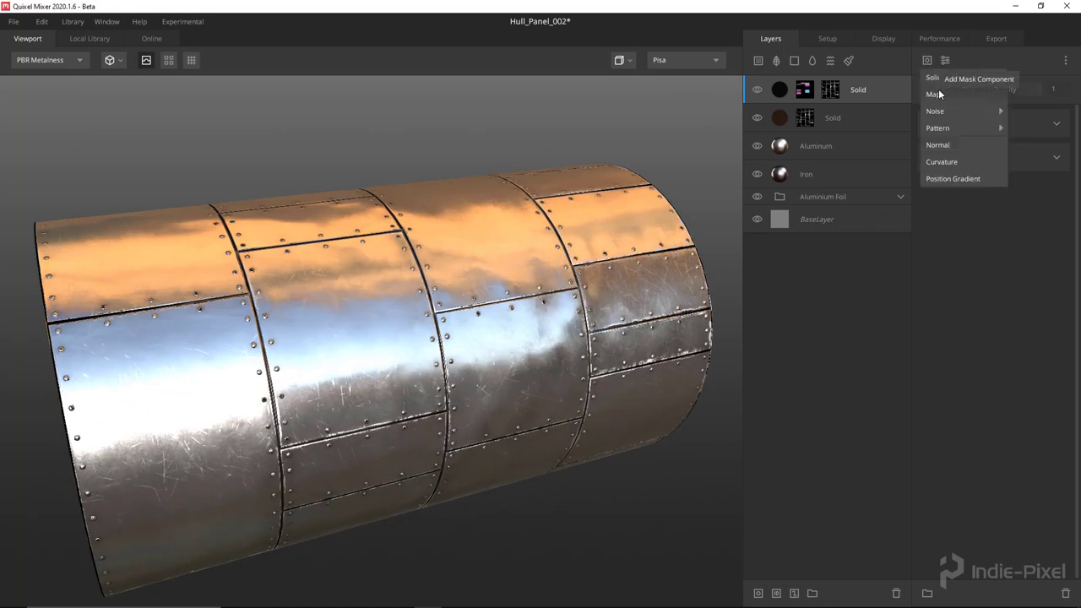
pyautogui.click(946, 60)
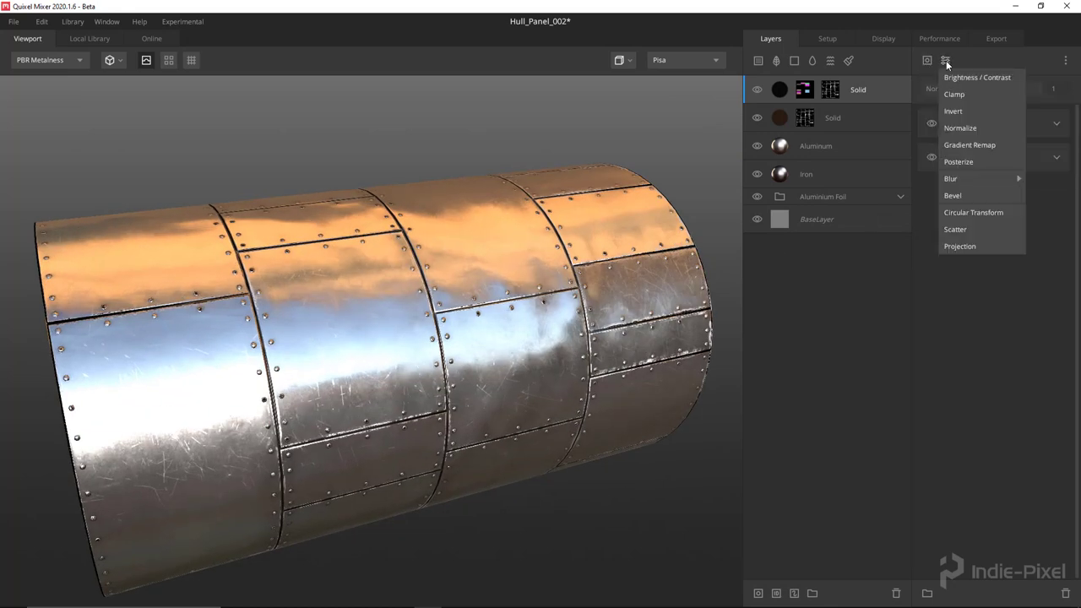
pyautogui.click(957, 115)
pyautogui.scroll(3, 329, 371)
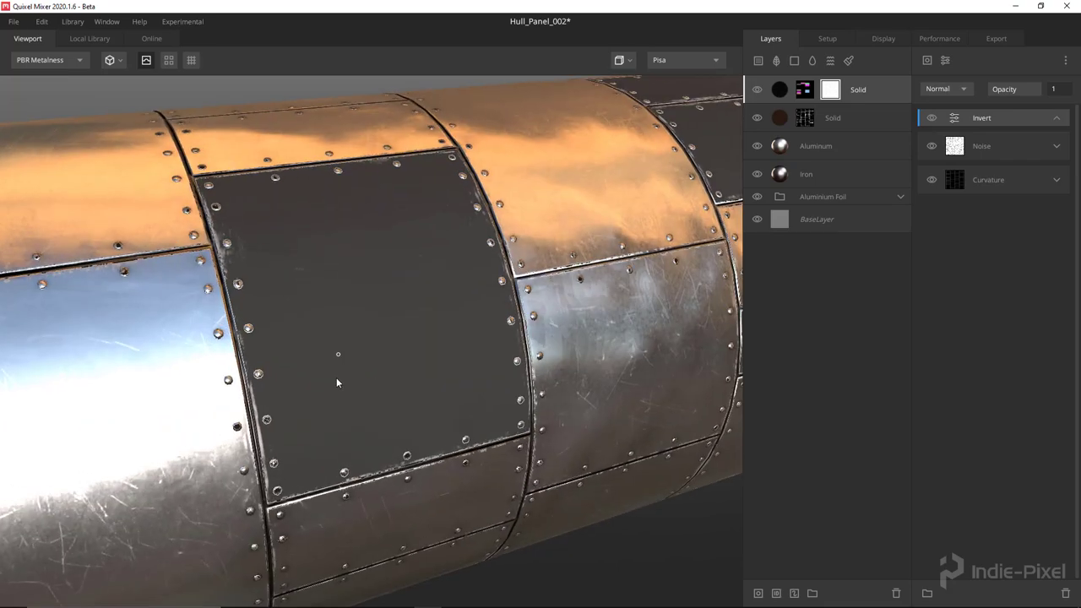
pyautogui.moveTo(337, 377); pyautogui.dragTo(442, 398)
pyautogui.scroll(-5, 442, 399)
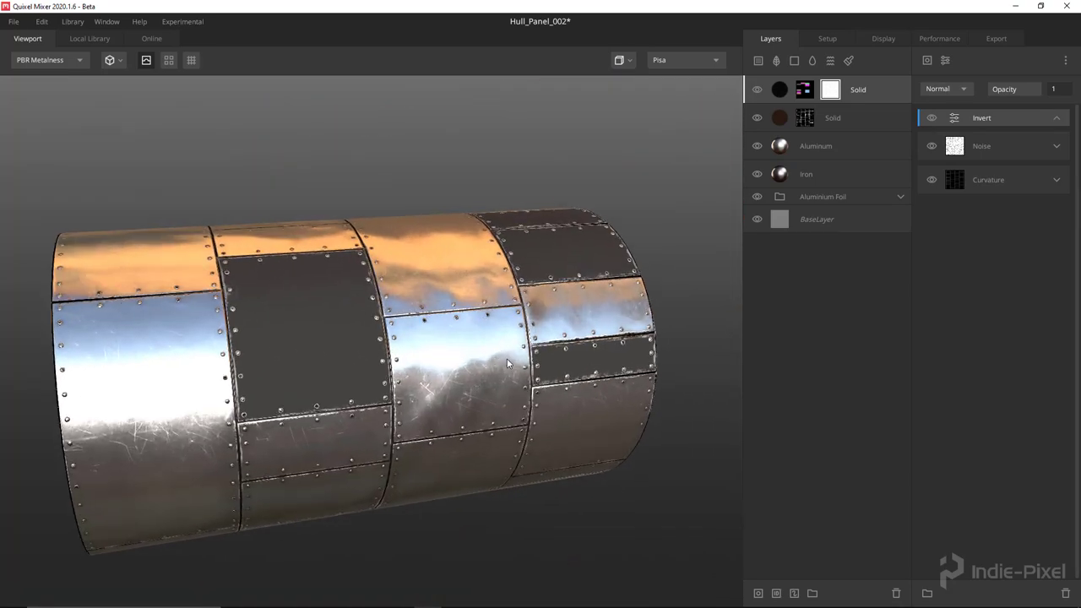
pyautogui.scroll(-2, 503, 364)
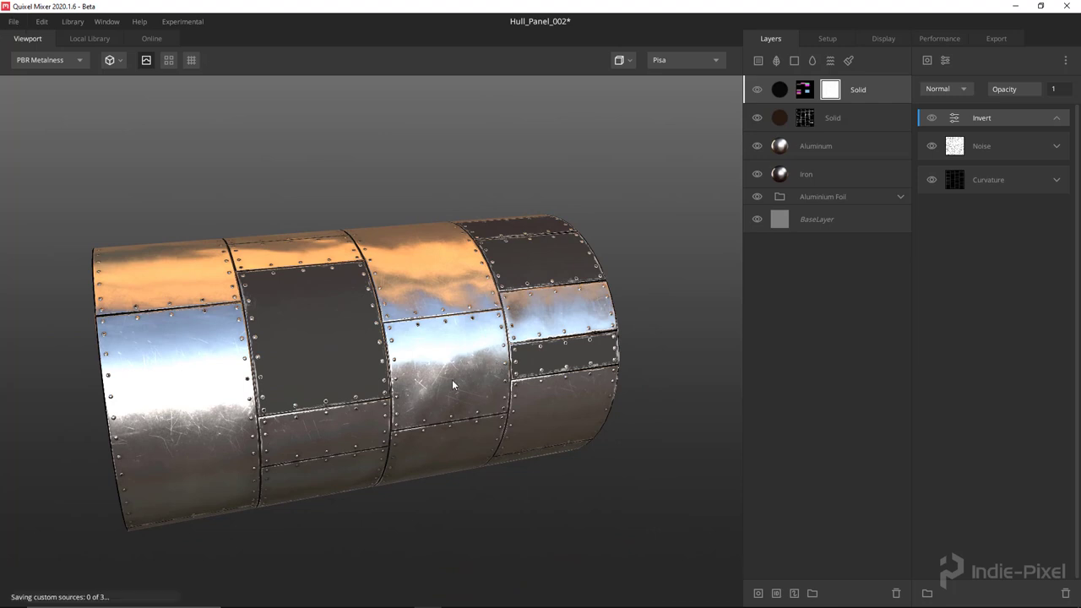
pyautogui.moveTo(452, 385); pyautogui.dragTo(471, 399)
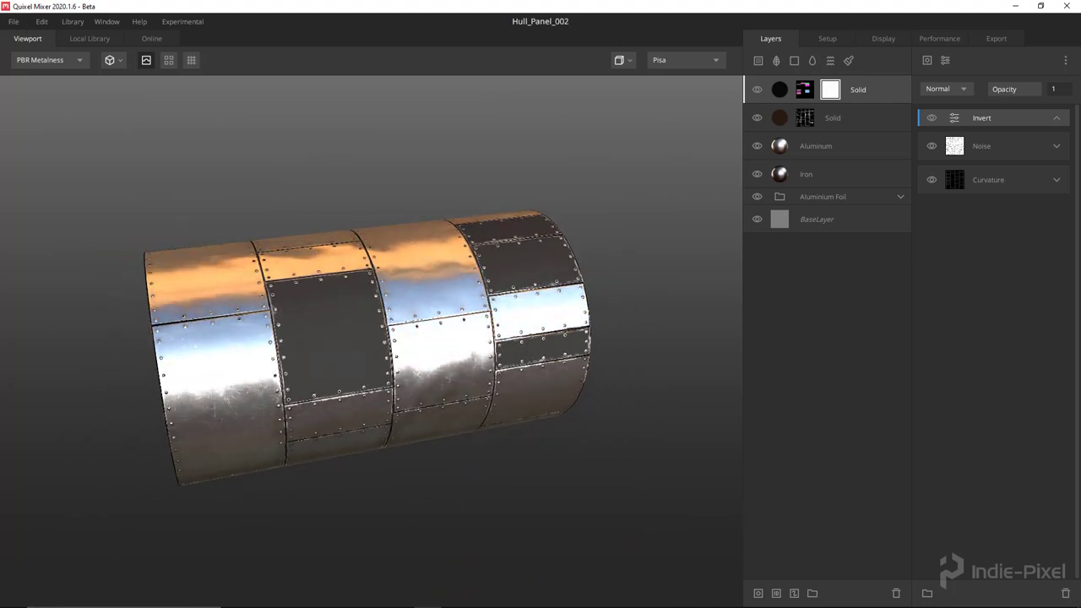
pyautogui.moveTo(372, 597)
pyautogui.click(313, 554)
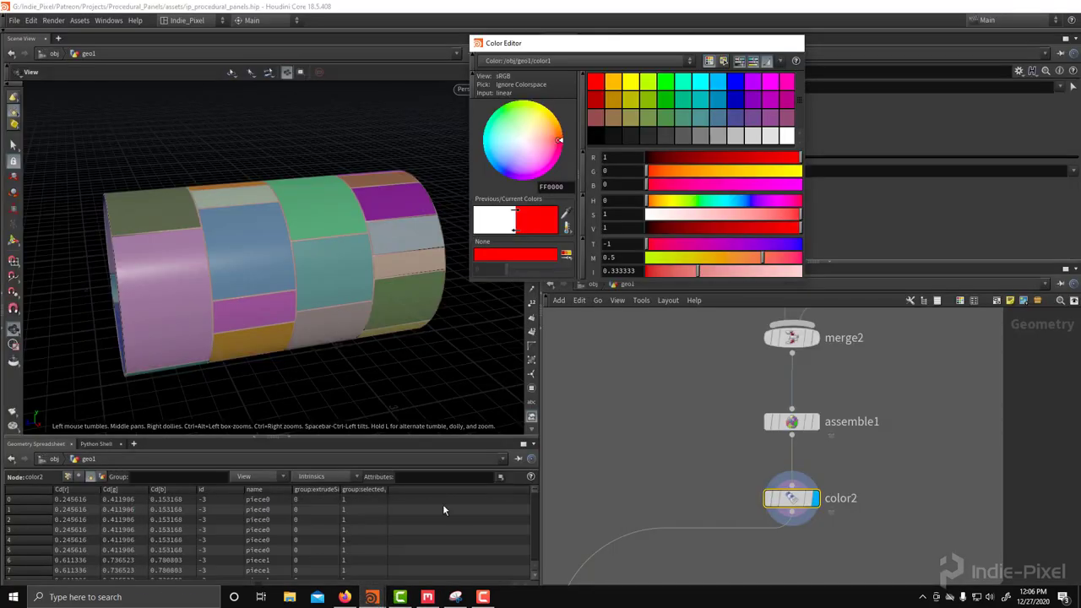
pyautogui.scroll(-5, 729, 387)
pyautogui.scroll(4, 832, 478)
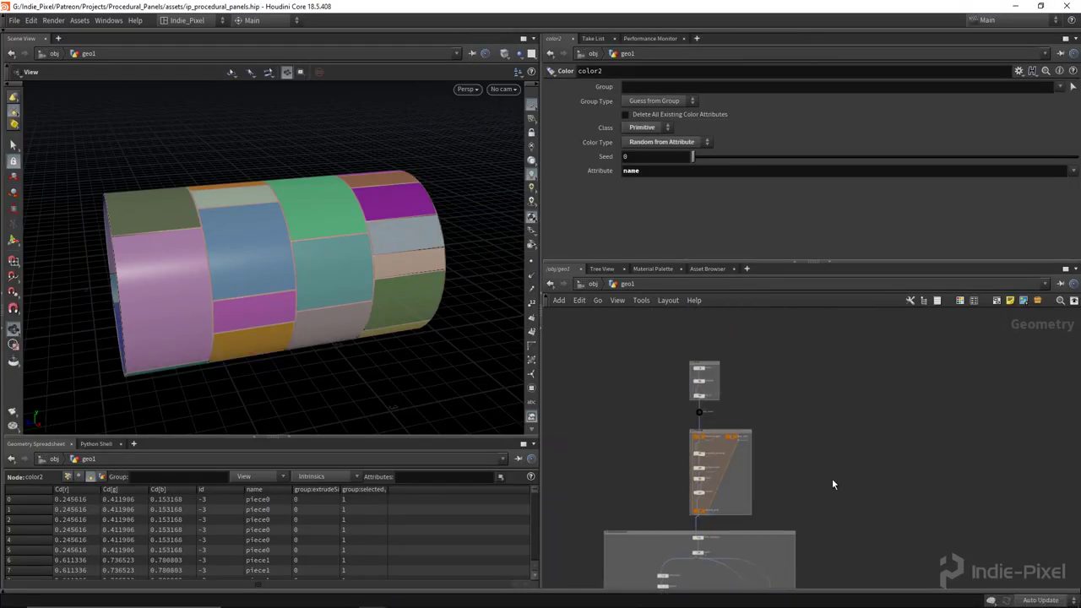
pyautogui.scroll(4, 708, 421)
pyautogui.click(686, 406)
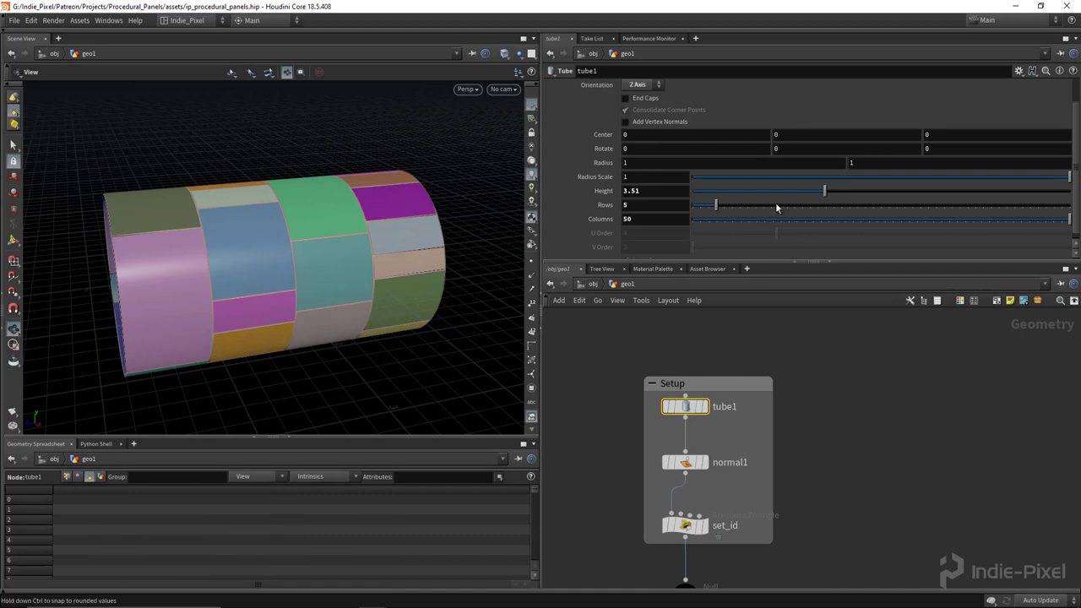
pyautogui.moveTo(714, 203)
pyautogui.mouseDown()
pyautogui.moveTo(758, 207)
pyautogui.moveTo(702, 205)
pyautogui.moveTo(719, 207)
pyautogui.mouseUp()
pyautogui.scroll(-3, 802, 457)
pyautogui.moveTo(808, 438); pyautogui.dragTo(796, 357, button='middle')
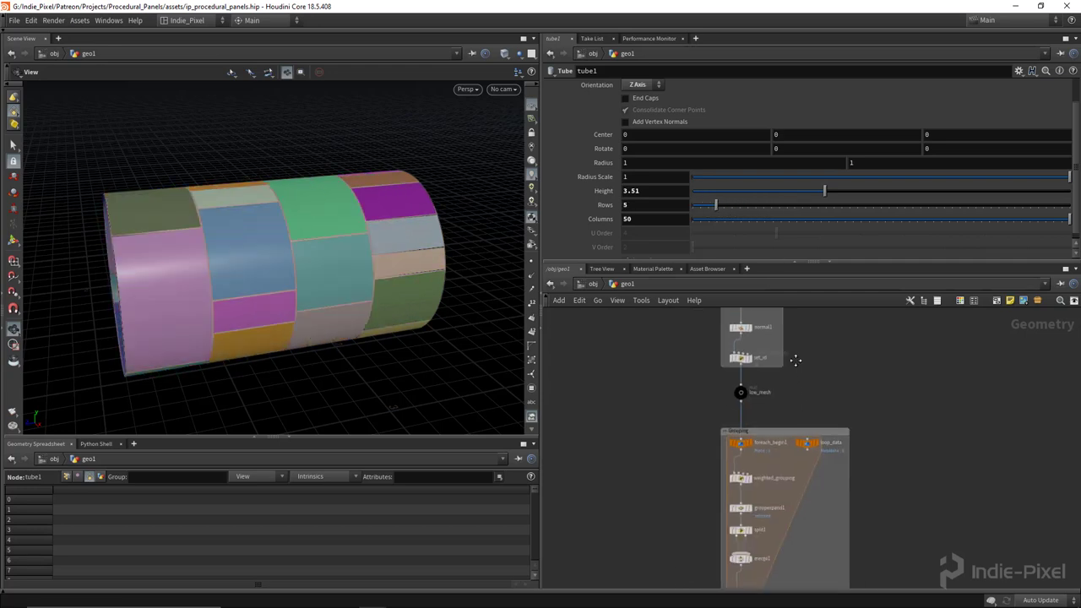
pyautogui.scroll(5, 724, 459)
pyautogui.moveTo(809, 436); pyautogui.dragTo(644, 388)
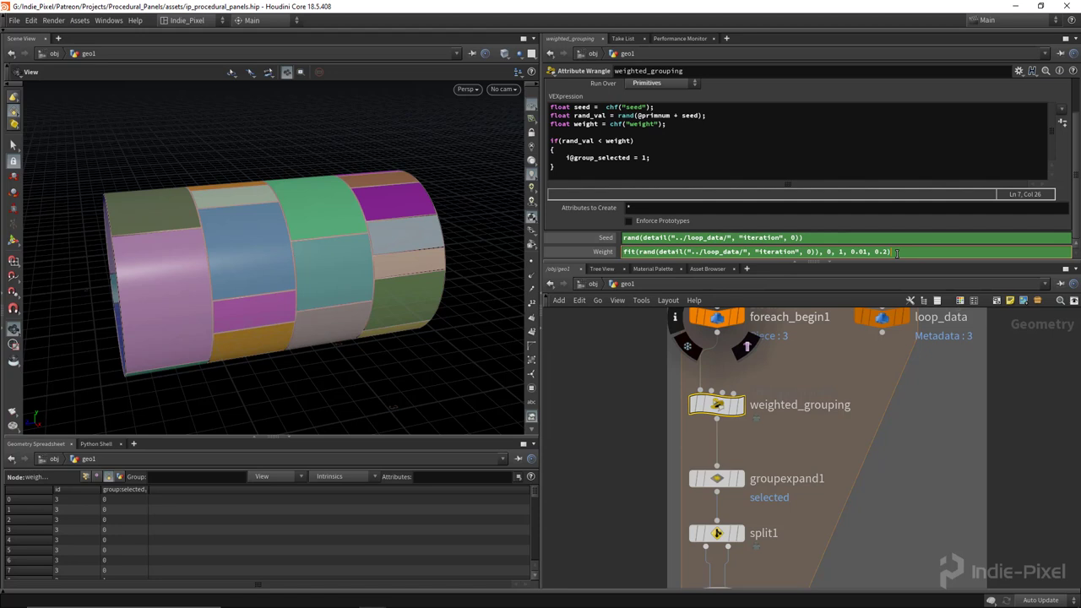
pyautogui.scroll(-8, 762, 456)
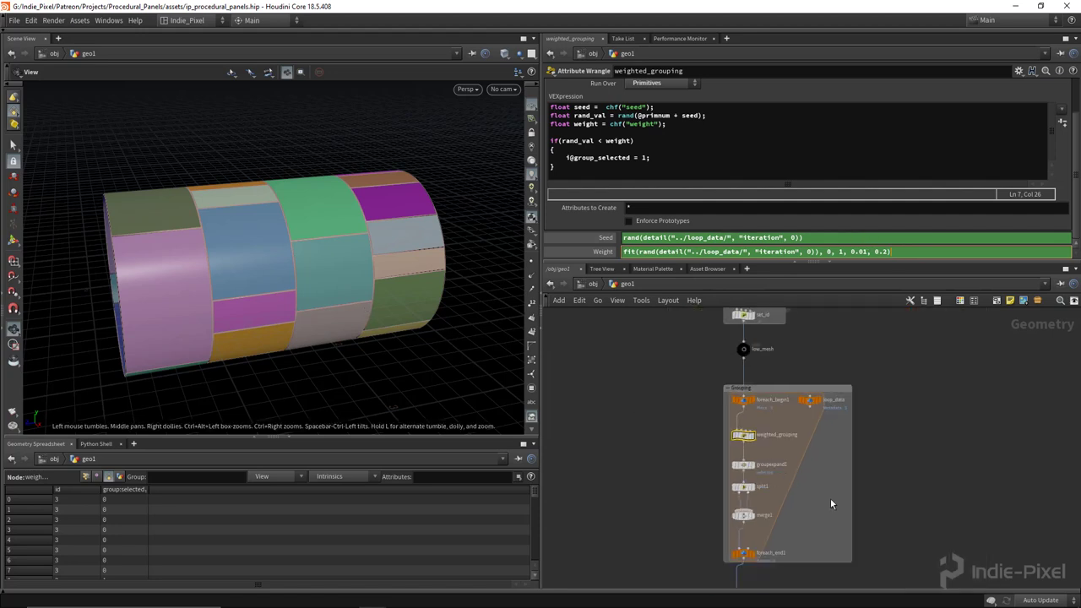
pyautogui.moveTo(827, 438); pyautogui.dragTo(725, 426, button='middle')
pyautogui.moveTo(724, 430); pyautogui.dragTo(724, 432)
pyautogui.moveTo(697, 493); pyautogui.dragTo(697, 486)
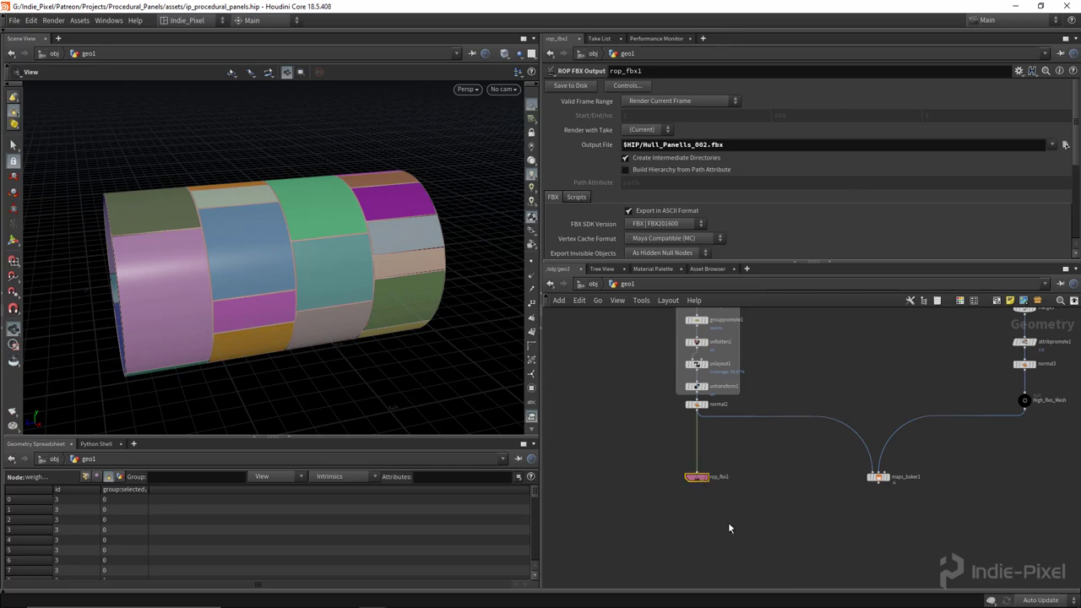
pyautogui.moveTo(254, 258); pyautogui.dragTo(309, 274)
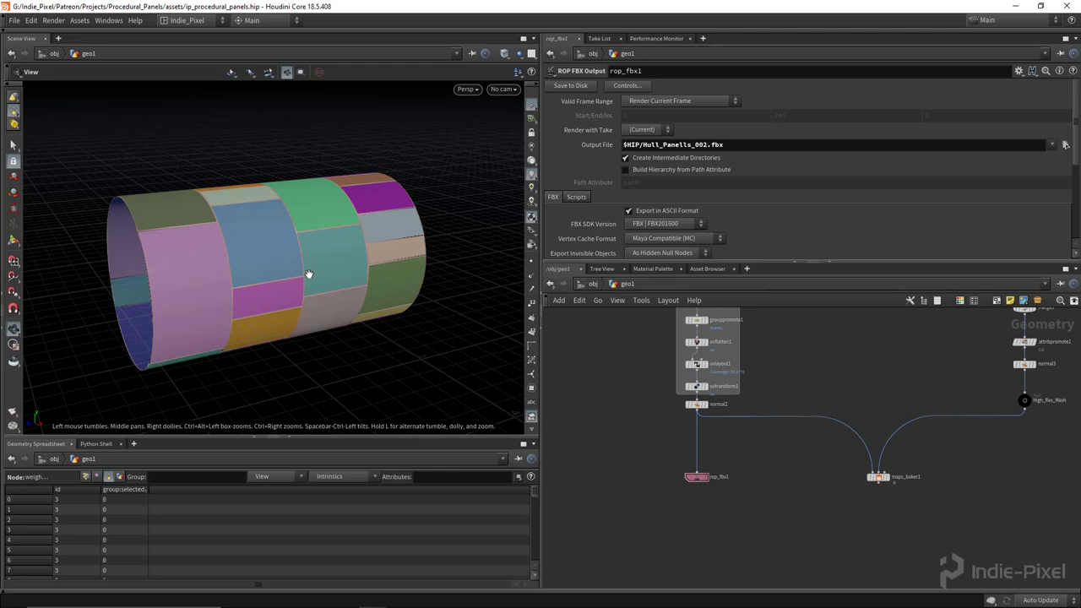
pyautogui.scroll(-5, 716, 424)
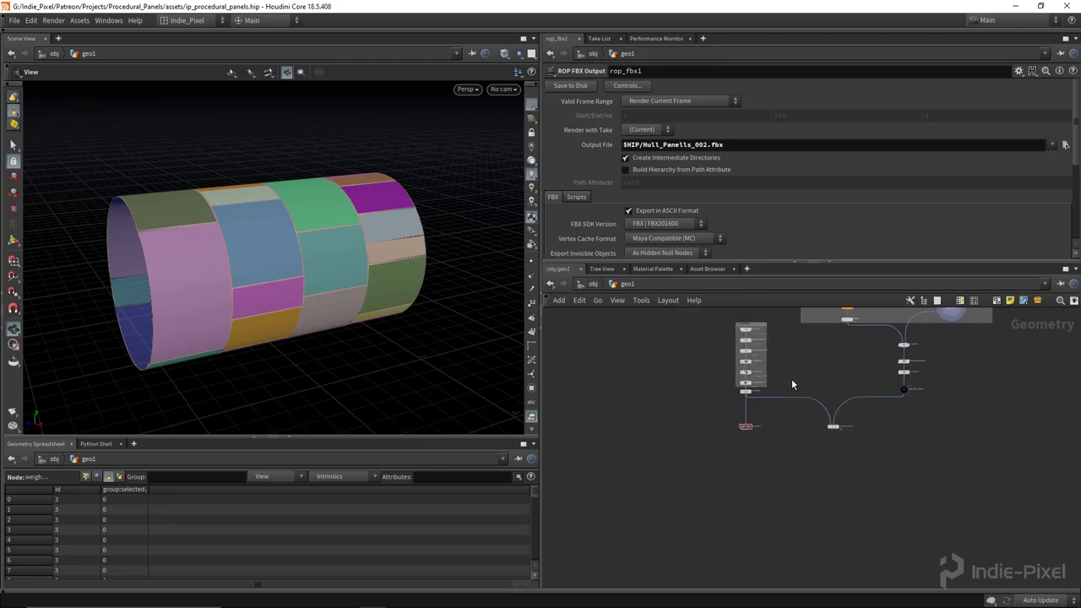
pyautogui.scroll(-1, 716, 424)
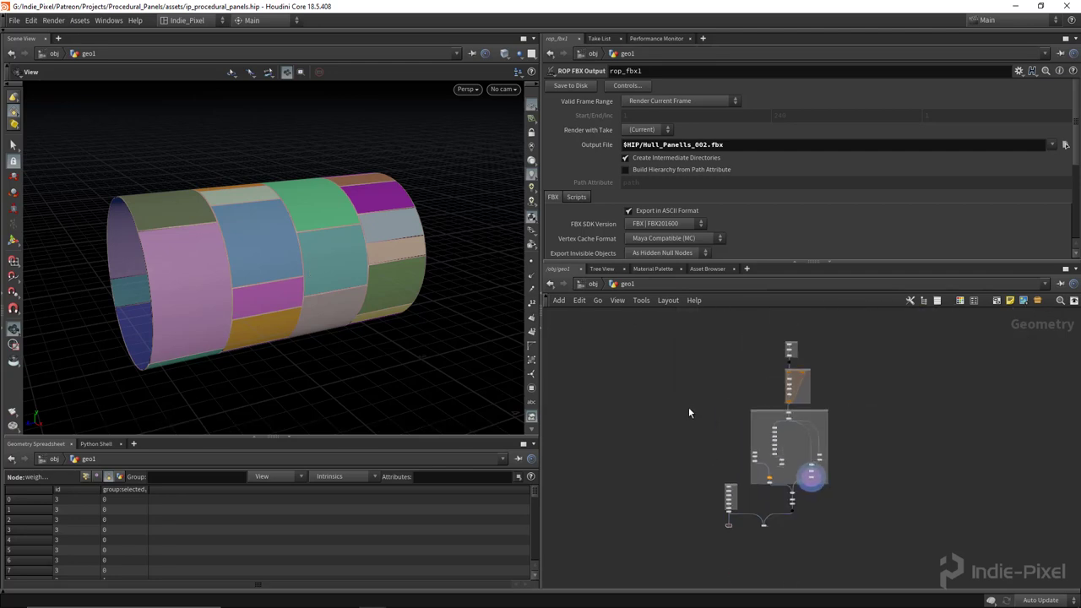
pyautogui.moveTo(486, 602)
pyautogui.click(427, 598)
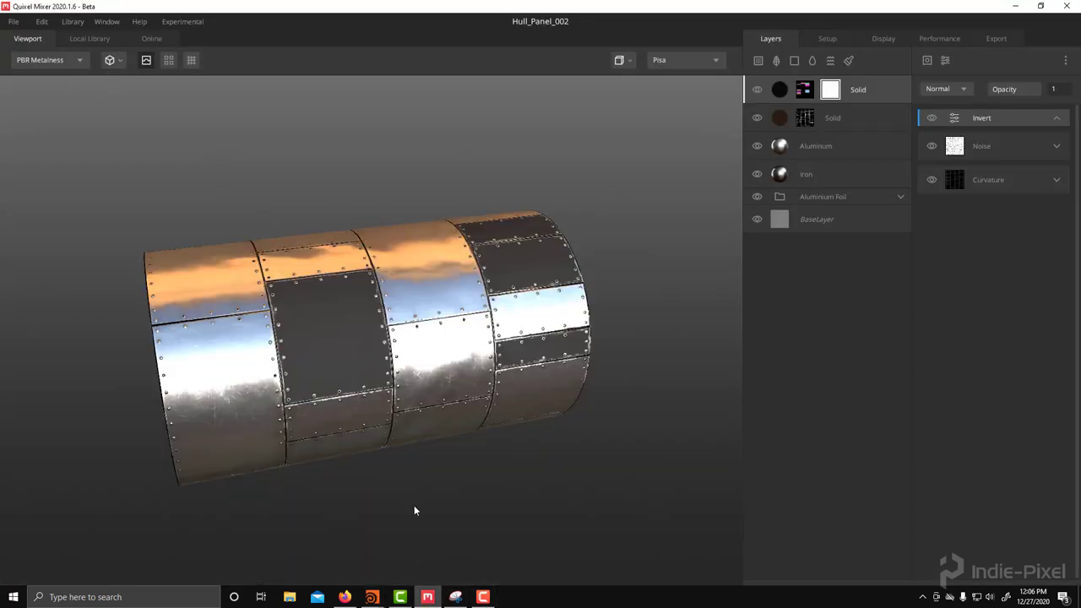
pyautogui.moveTo(415, 442); pyautogui.dragTo(450, 362)
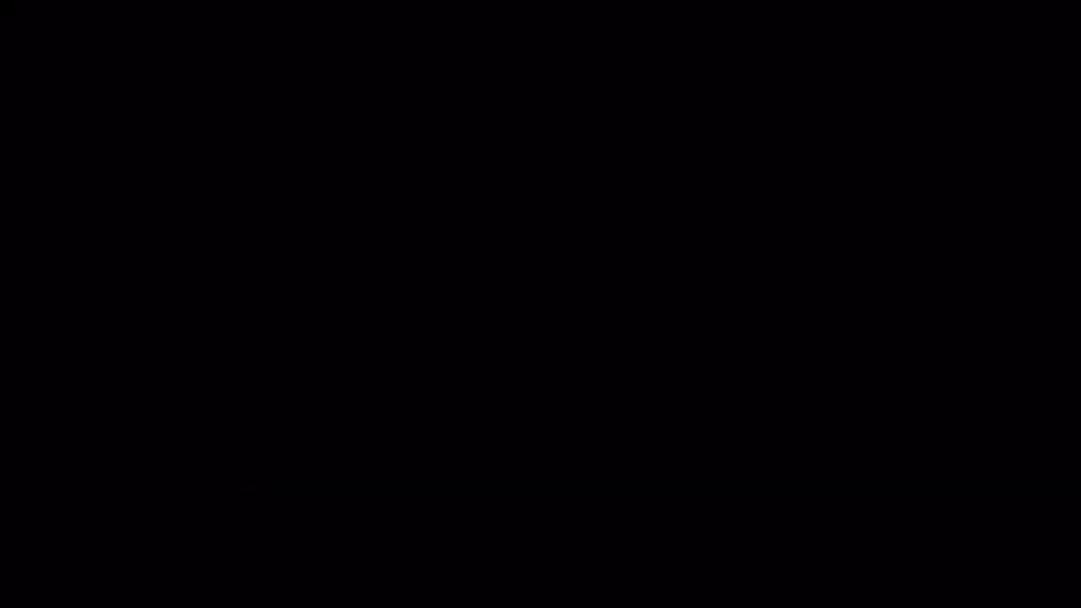